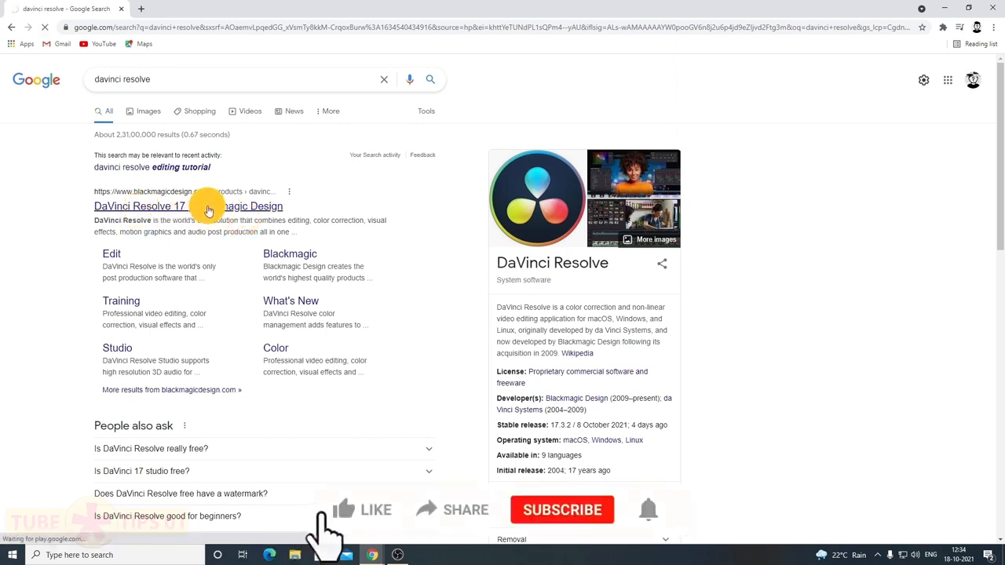
# Open the 'DaVinci Resolve 17 | Blackmagic Design' page and bring up its Download Now options
pyautogui.click(208, 207)
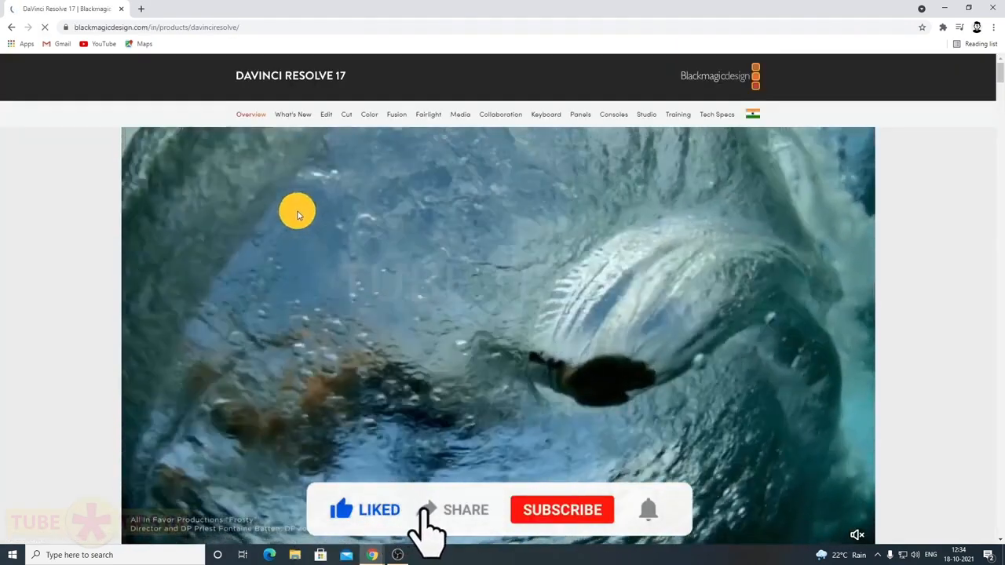
pyautogui.scroll(-2, 132, 253)
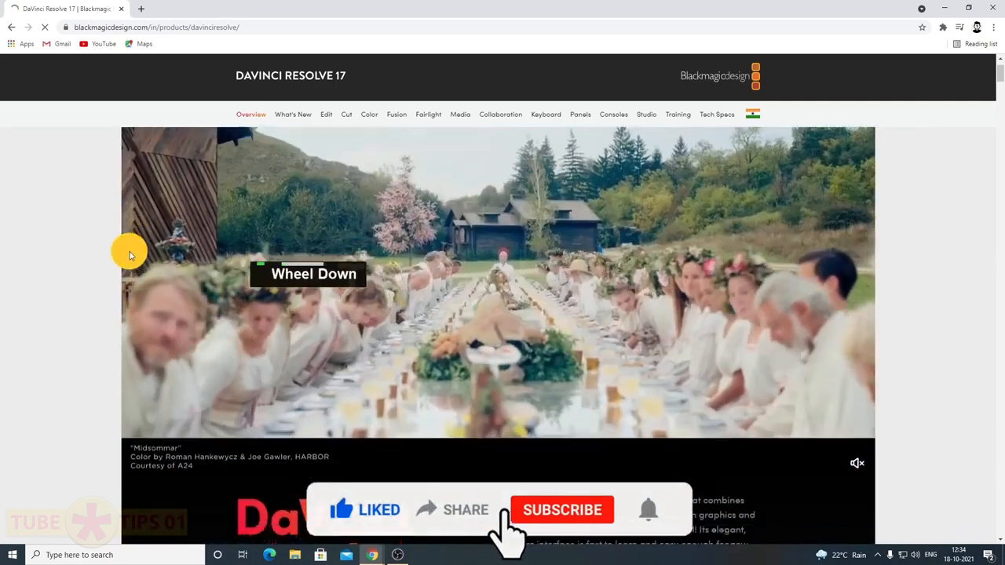
pyautogui.scroll(-4, 130, 258)
pyautogui.scroll(1, 129, 260)
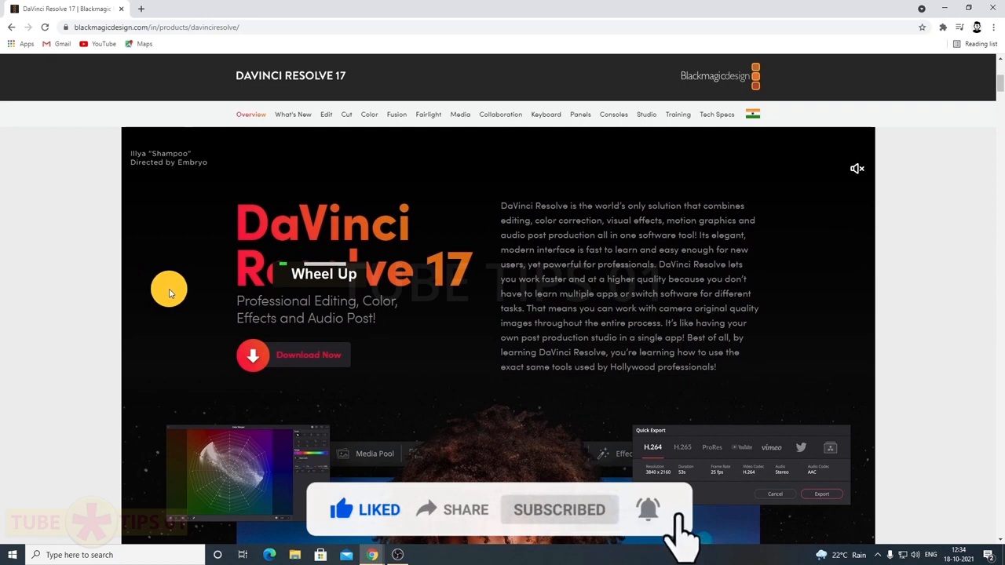
pyautogui.scroll(1, 118, 289)
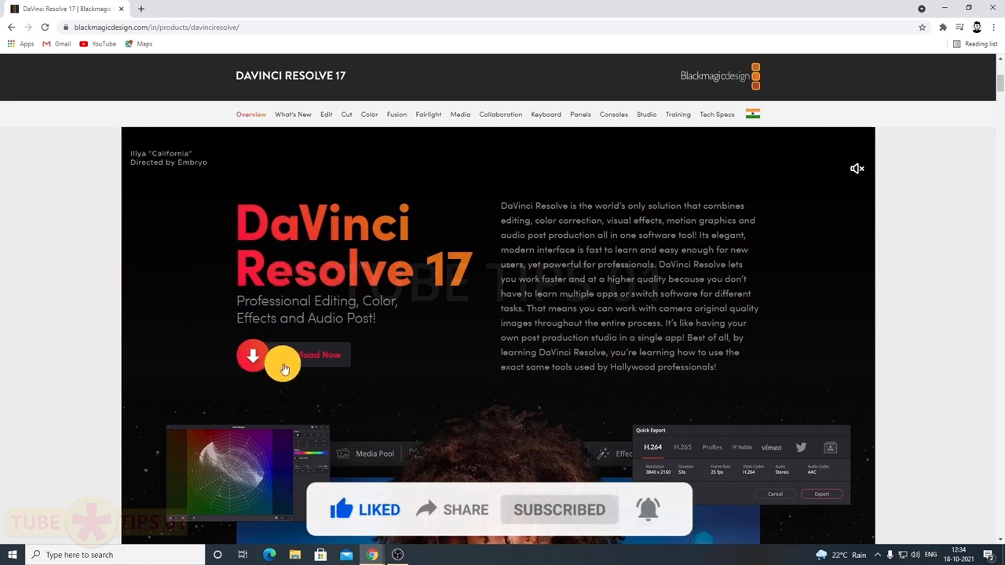
pyautogui.click(333, 359)
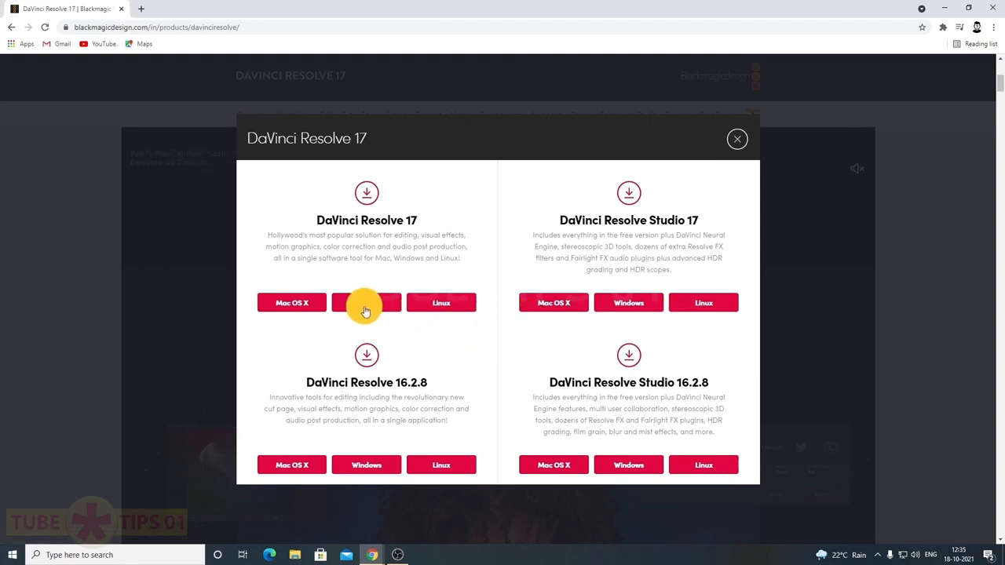
# Choose free DaVinci Resolve 17 for Windows and enter the first name, last name and e-mail
pyautogui.click(388, 305)
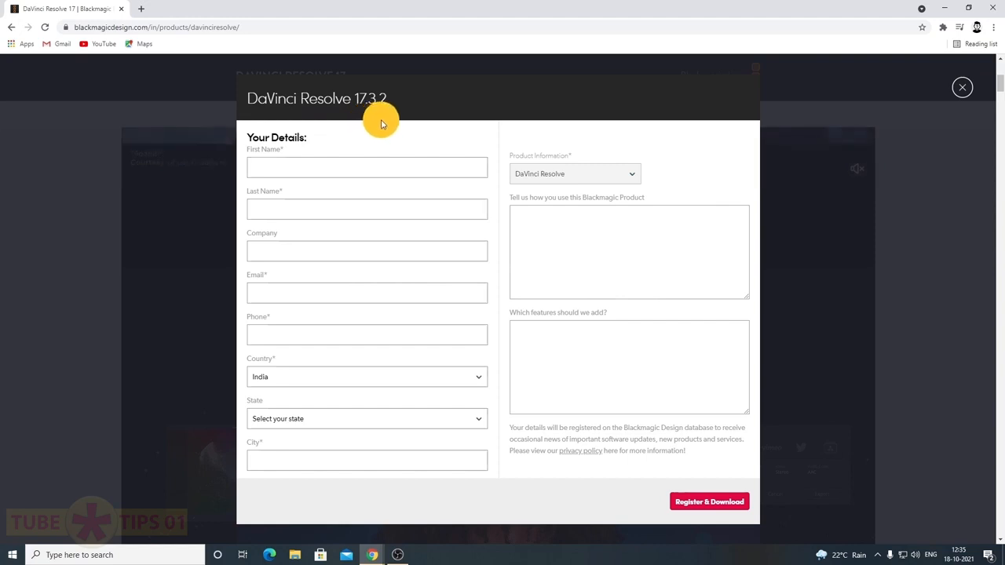
pyautogui.click(319, 167)
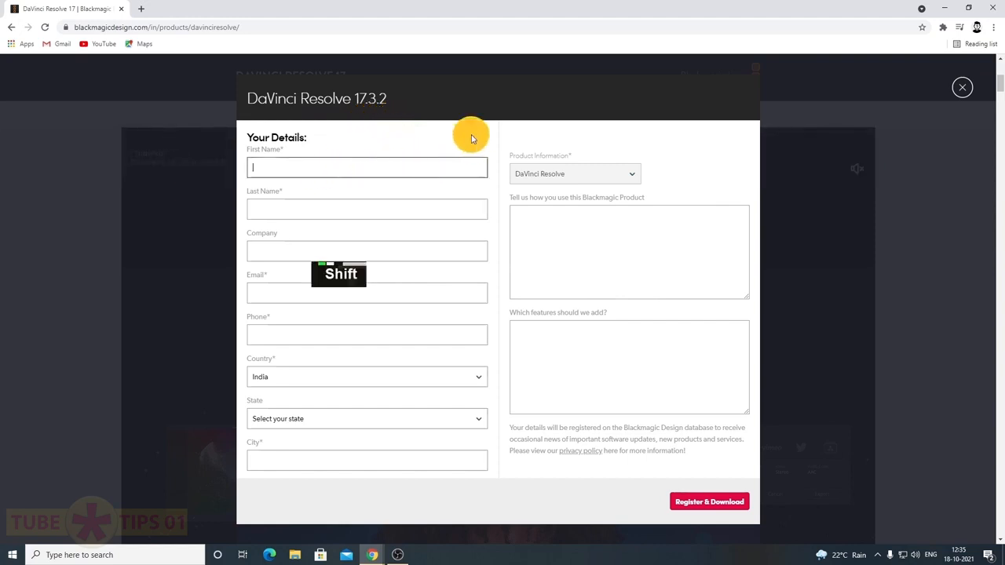
pyautogui.press('Tab')
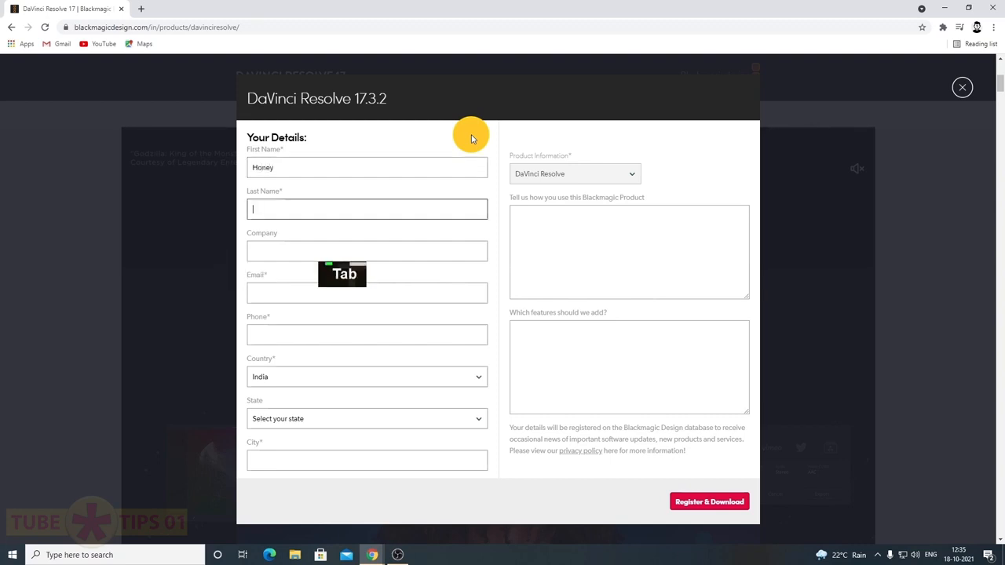
pyautogui.click(436, 254)
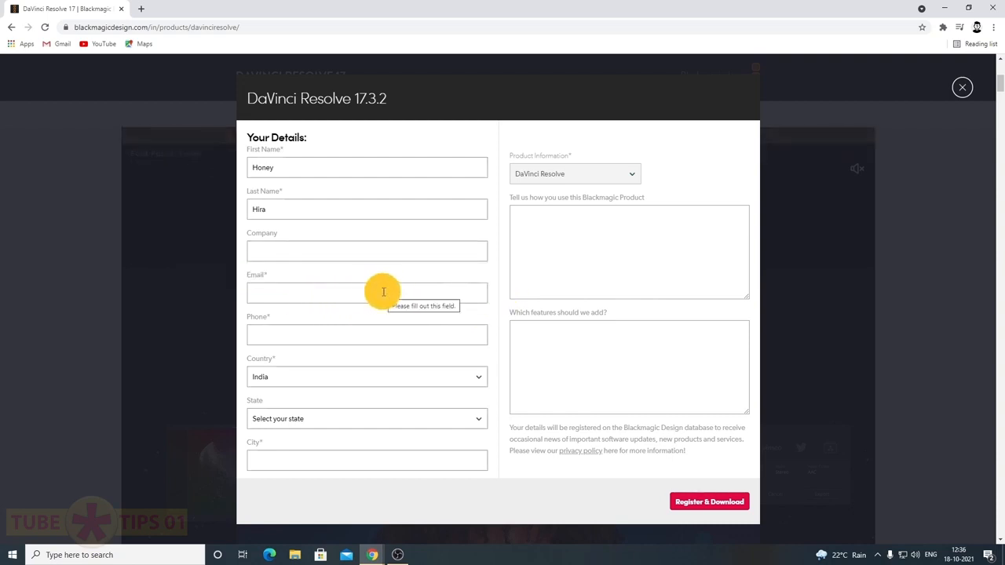
pyautogui.click(383, 292)
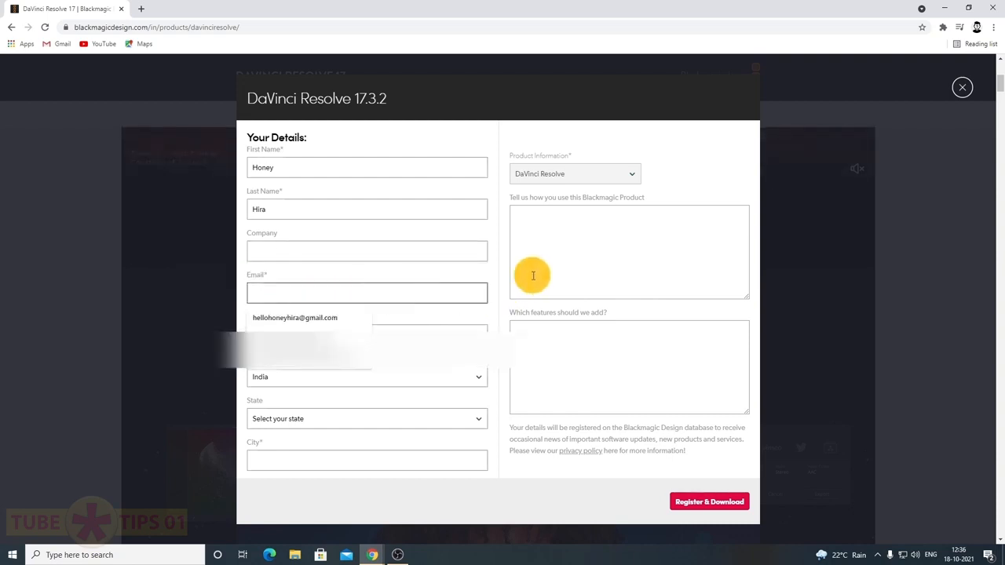
pyautogui.click(331, 319)
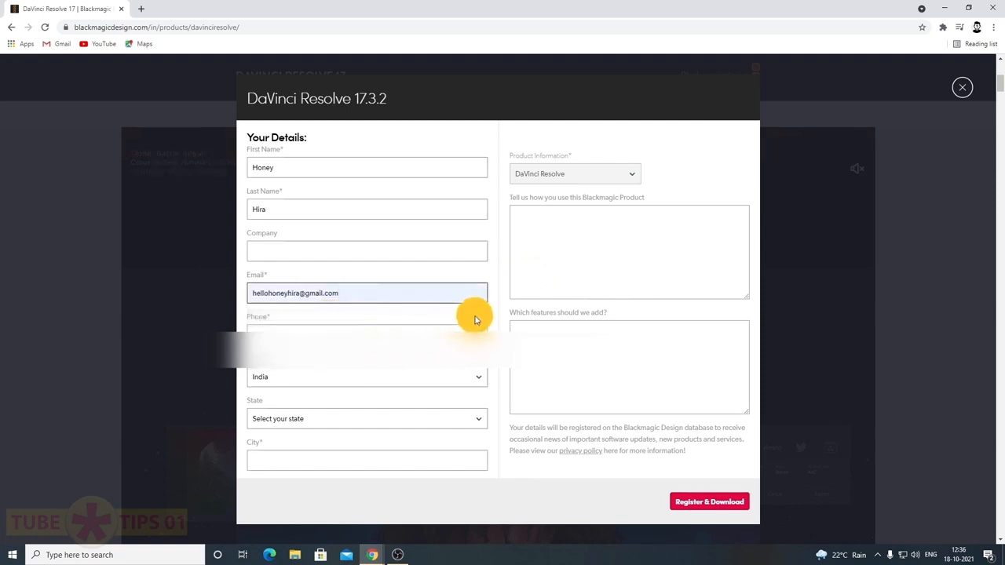
# Enter the phone number, set state and city to Delhi, and submit with Register & Download
pyautogui.click(453, 333)
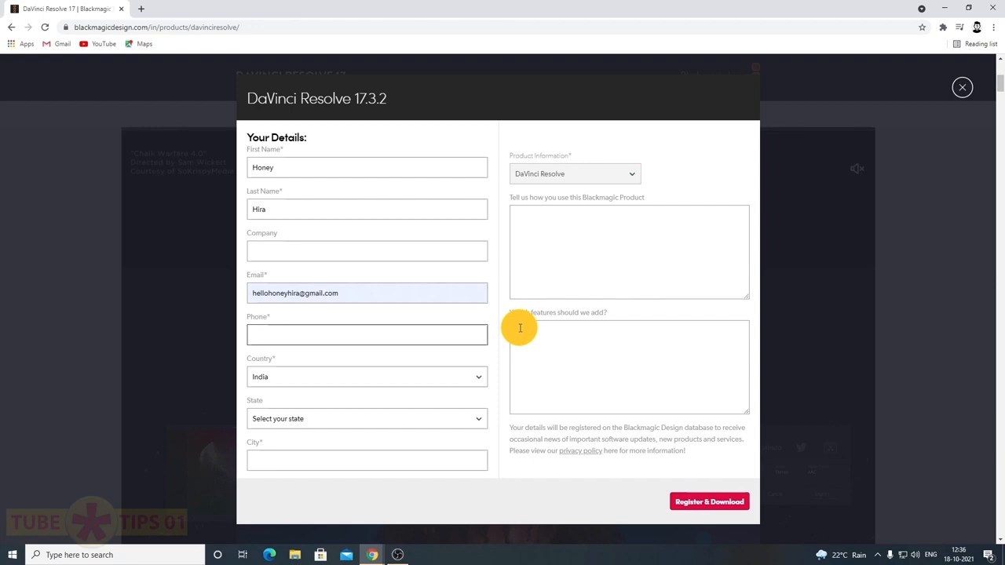
pyautogui.write('97')
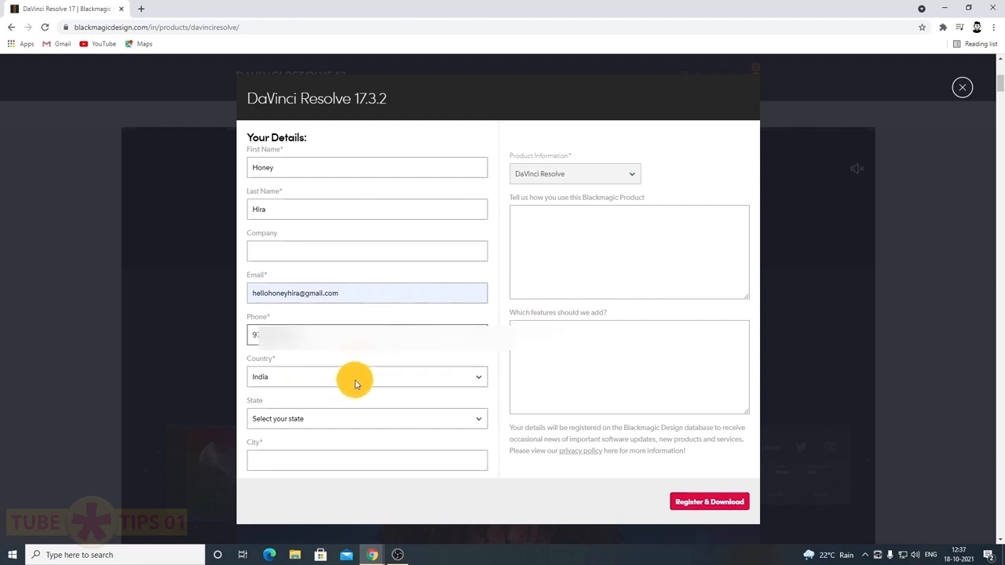
pyautogui.click(377, 425)
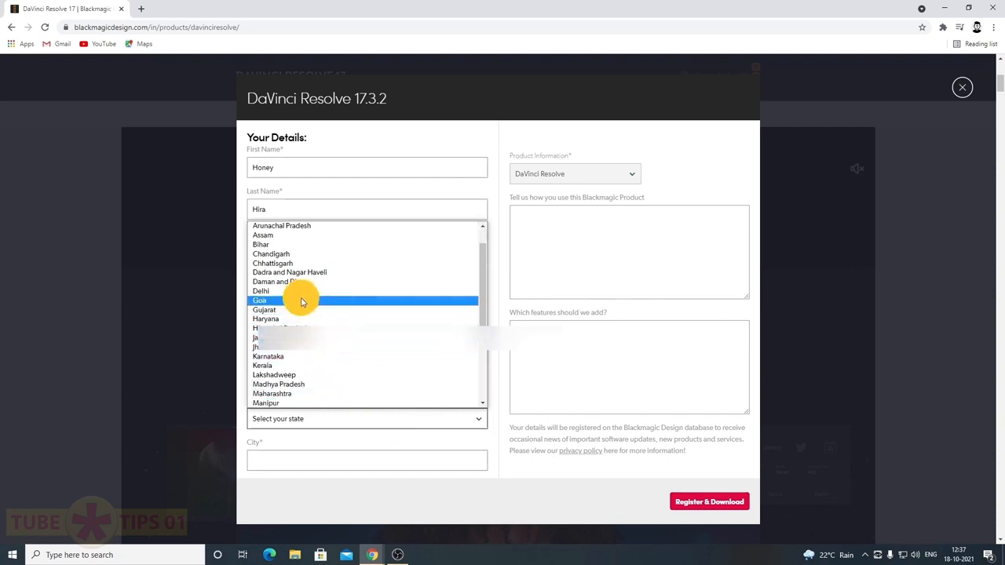
pyautogui.click(302, 318)
pyautogui.click(386, 465)
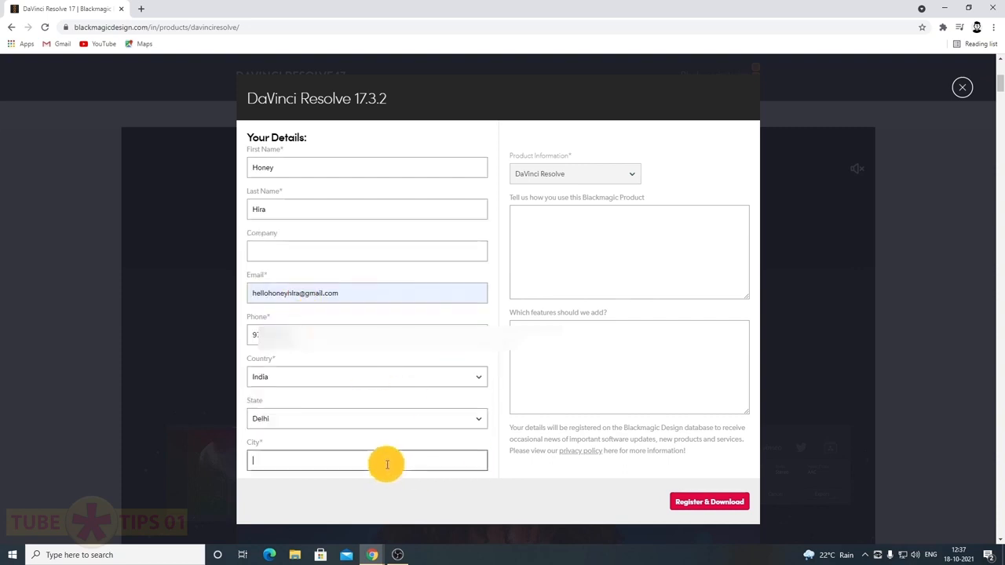
pyautogui.write('Delhi')
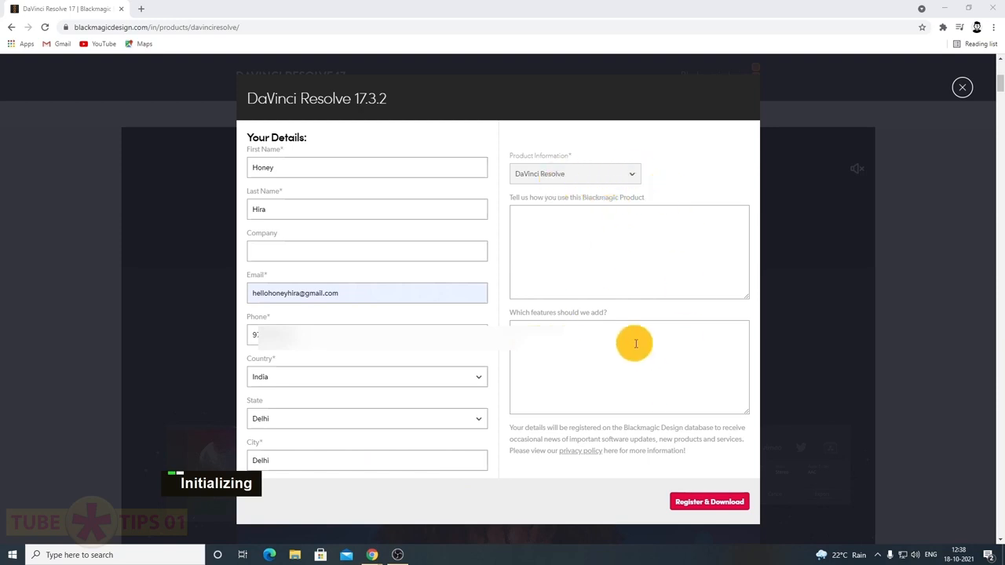
pyautogui.click(729, 508)
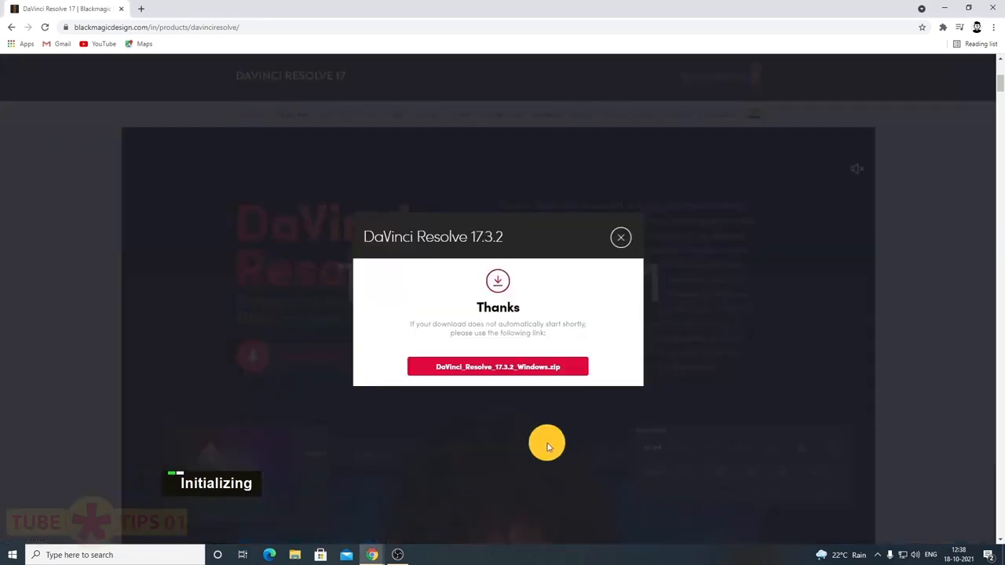
# Download DaVinci_Resolve_17.3.2_Windows.zip and show it in its Downloads folder
pyautogui.click(495, 363)
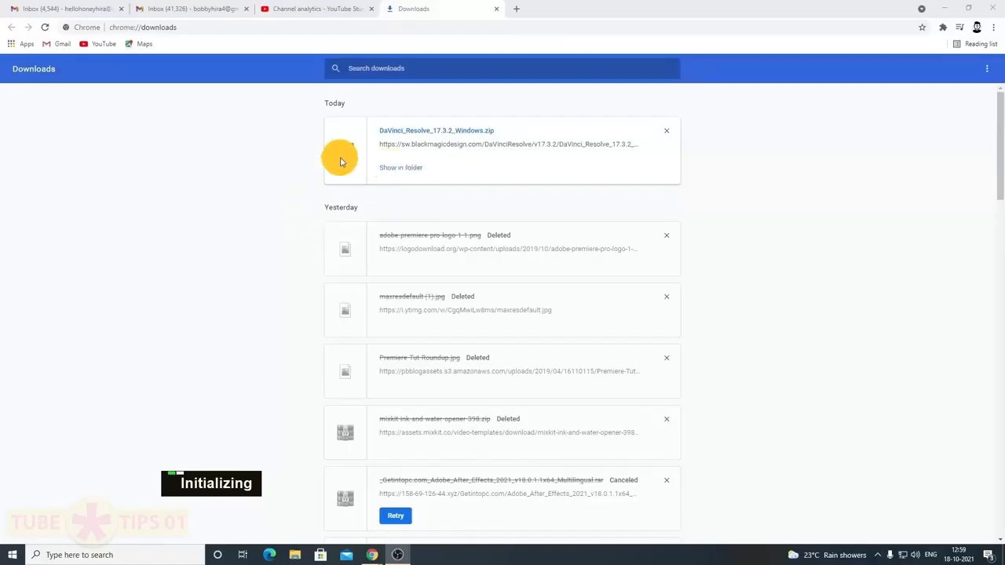
pyautogui.click(412, 173)
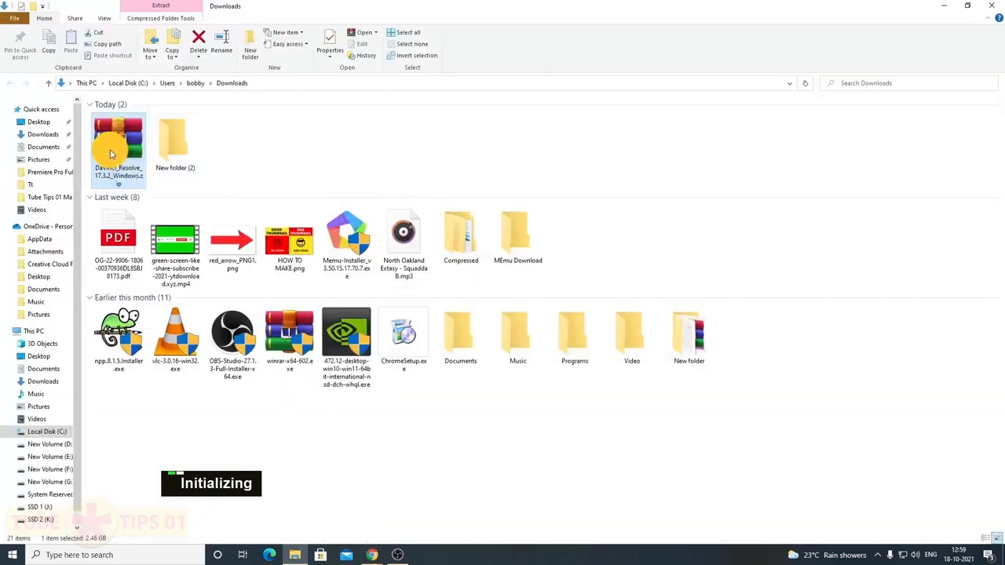
# Move the zip into New folder (2), extract it there and run DaVinci_Resolve_17.3.2_Windows.exe
pyautogui.moveTo(115, 149); pyautogui.dragTo(165, 141)
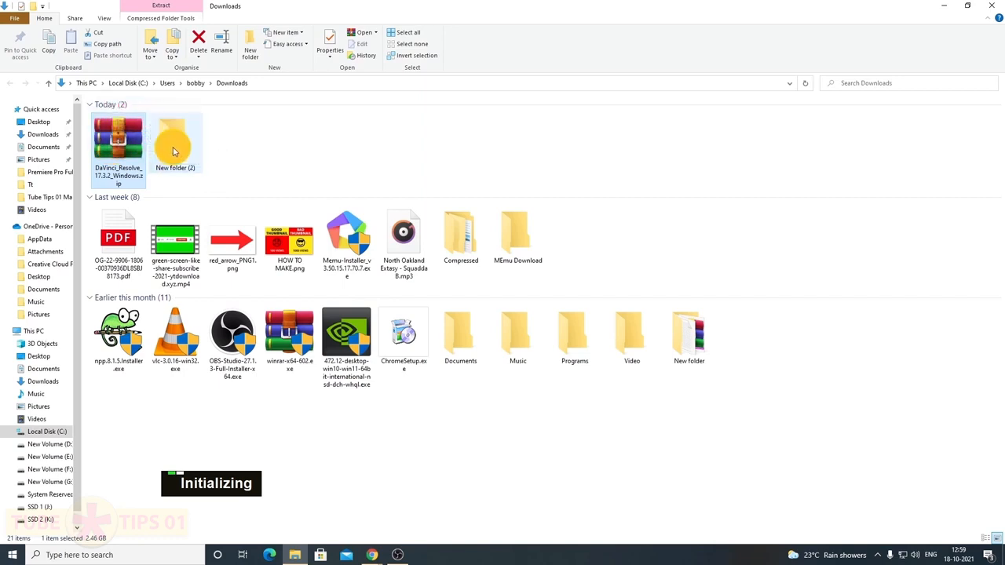
pyautogui.doubleClick(134, 141)
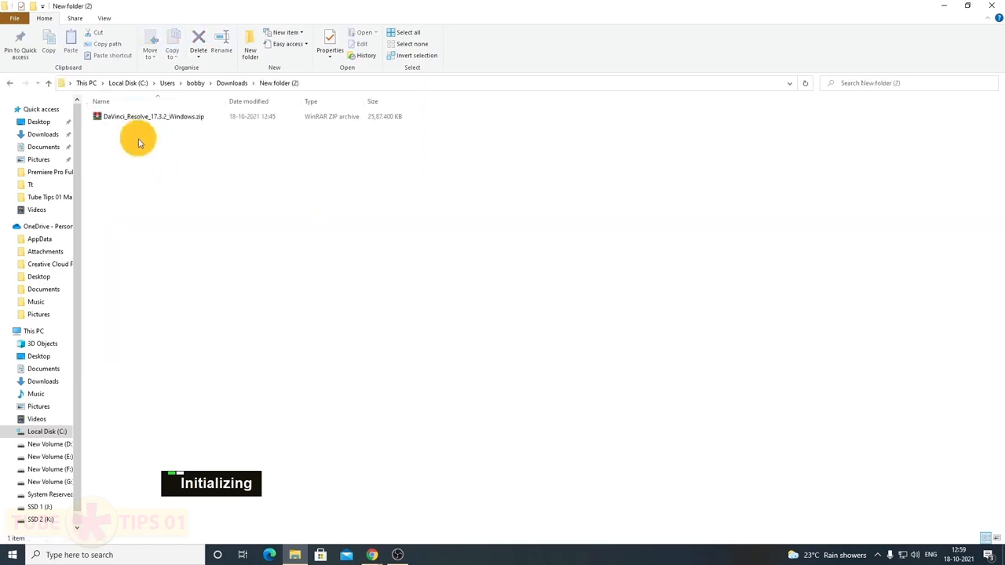
pyautogui.click(177, 118)
pyautogui.rightClick(180, 116)
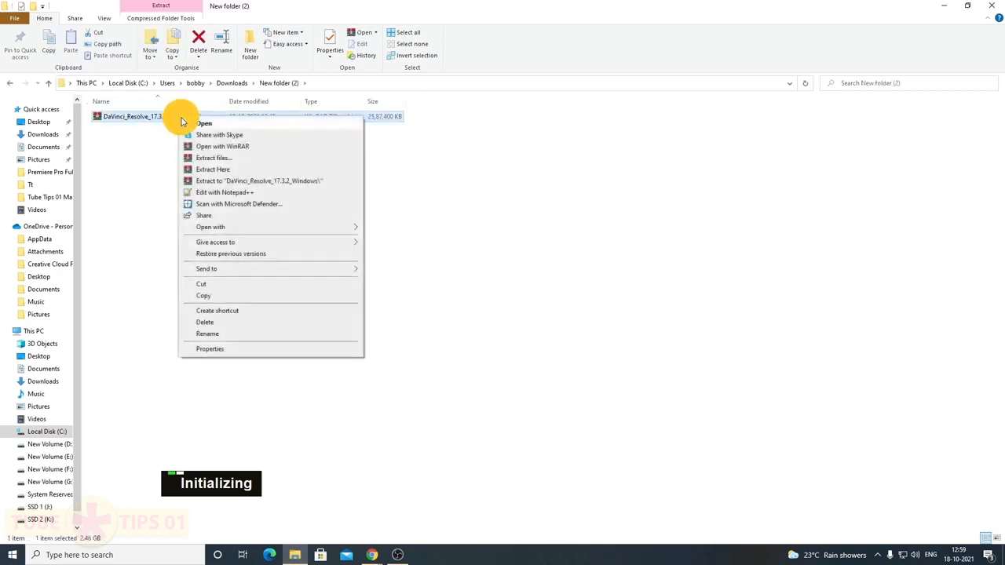
pyautogui.click(223, 169)
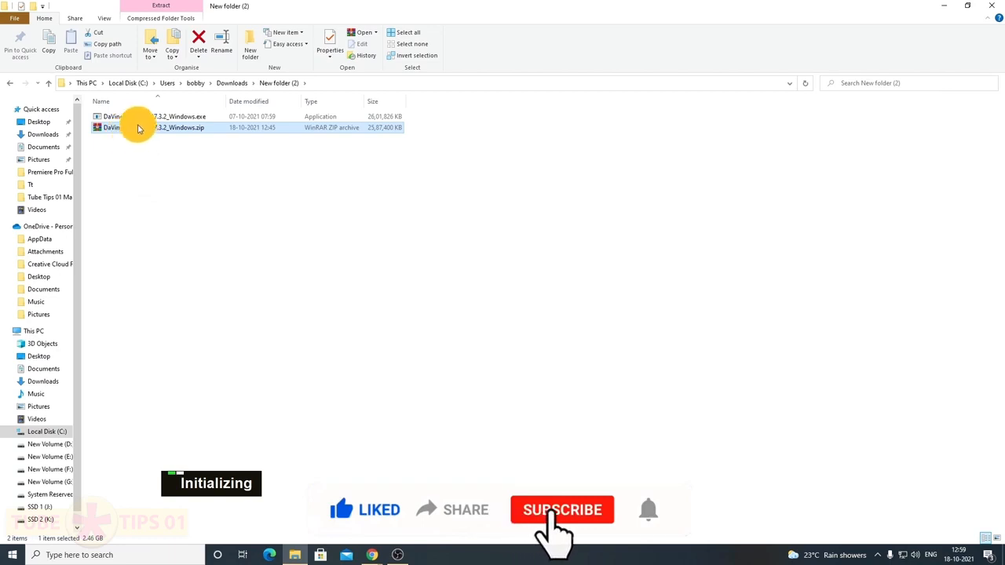
pyautogui.doubleClick(169, 119)
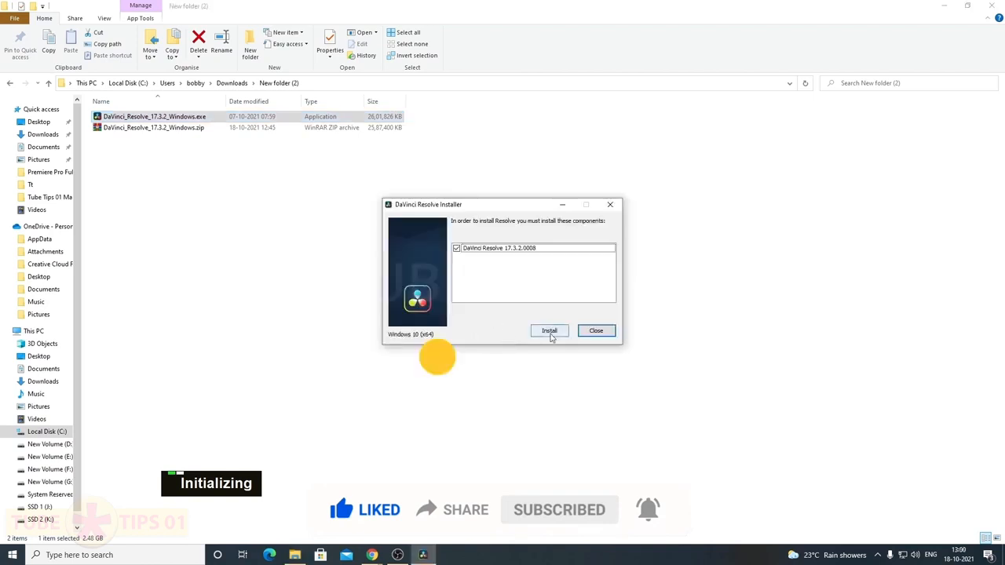
# Install the 17.3.2 component, accepting the licence and keeping the default C:\Program Files\Blackmagic Design\DaVinci Resolve\ folder
pyautogui.click(550, 331)
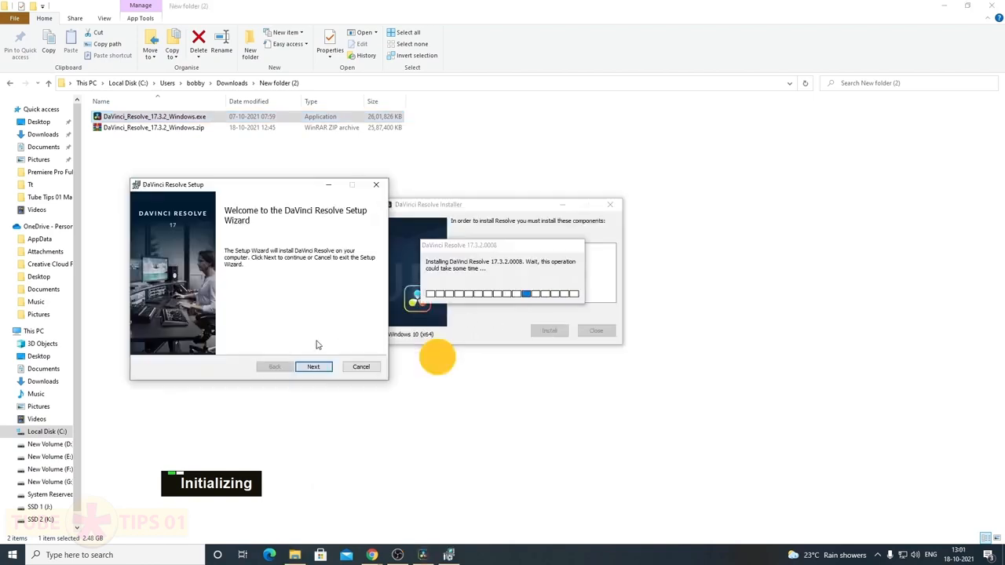
pyautogui.click(314, 367)
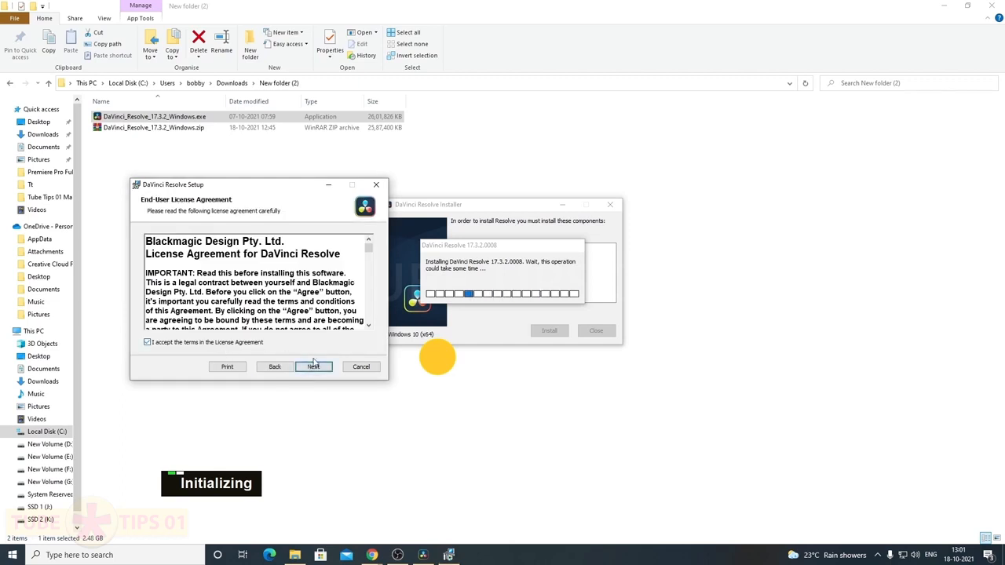
pyautogui.click(324, 371)
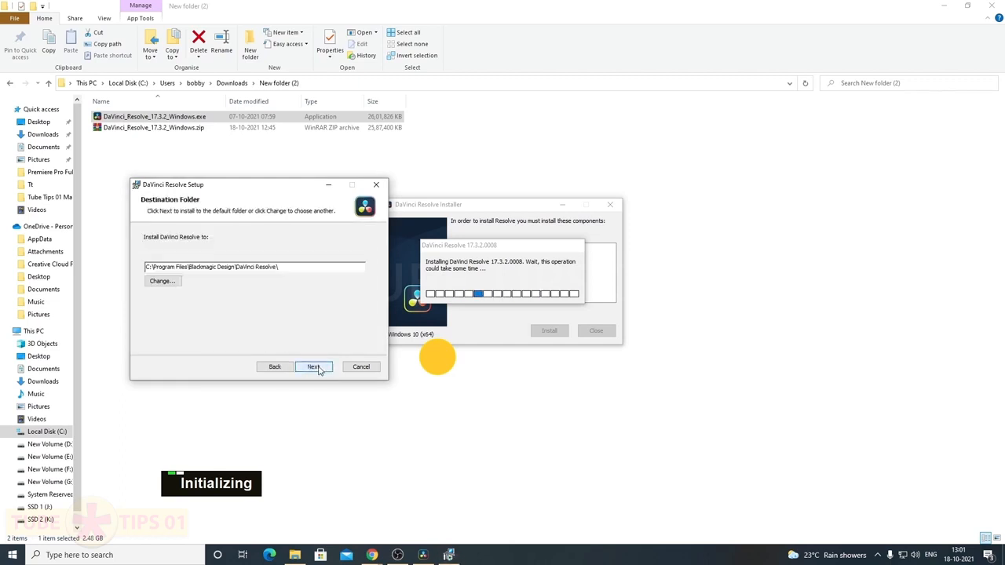
pyautogui.click(163, 281)
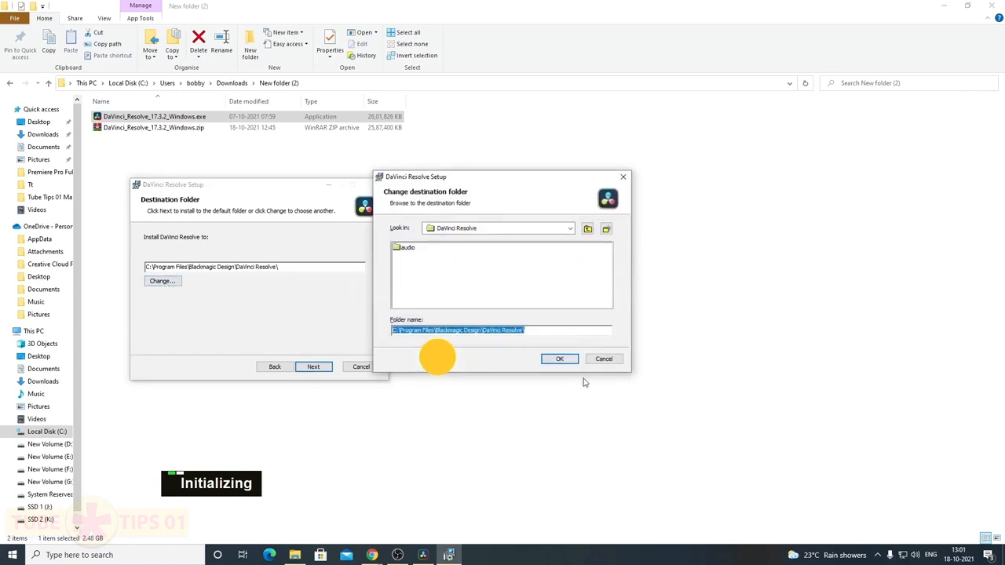
pyautogui.click(604, 363)
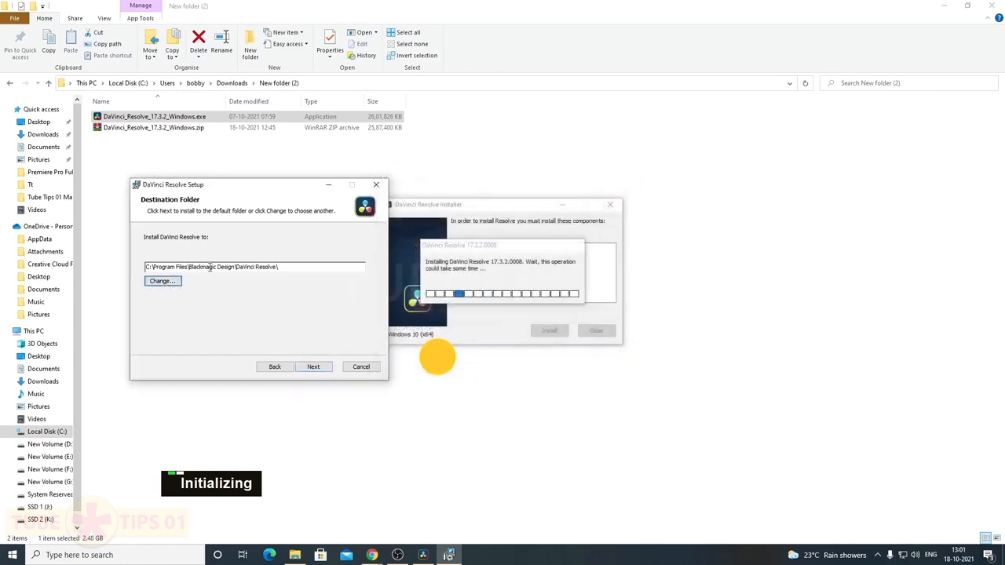
pyautogui.click(312, 369)
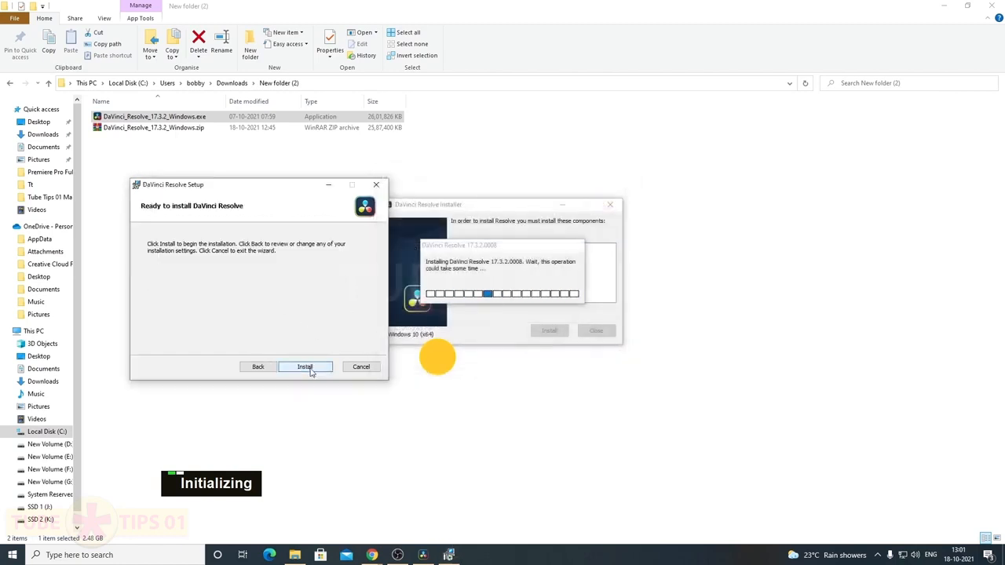
pyautogui.click(305, 367)
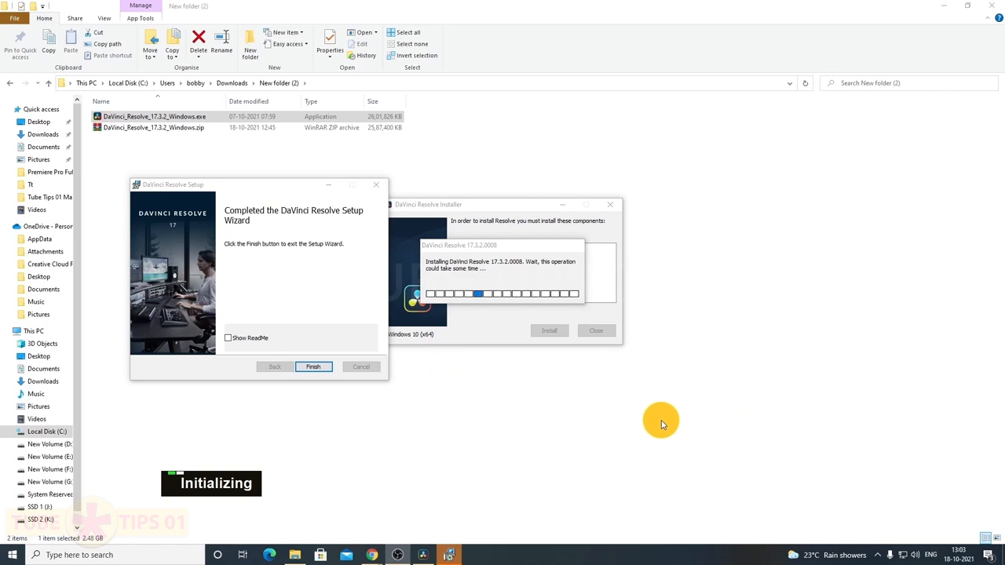
# Finish the Setup Wizard and dismiss the 'Installation complete' message
pyautogui.click(314, 367)
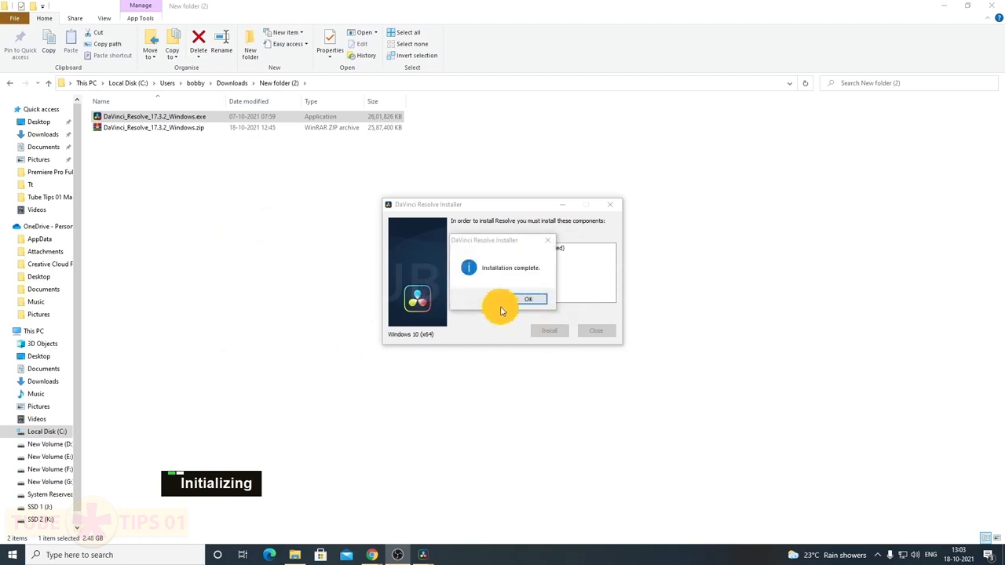
pyautogui.click(540, 305)
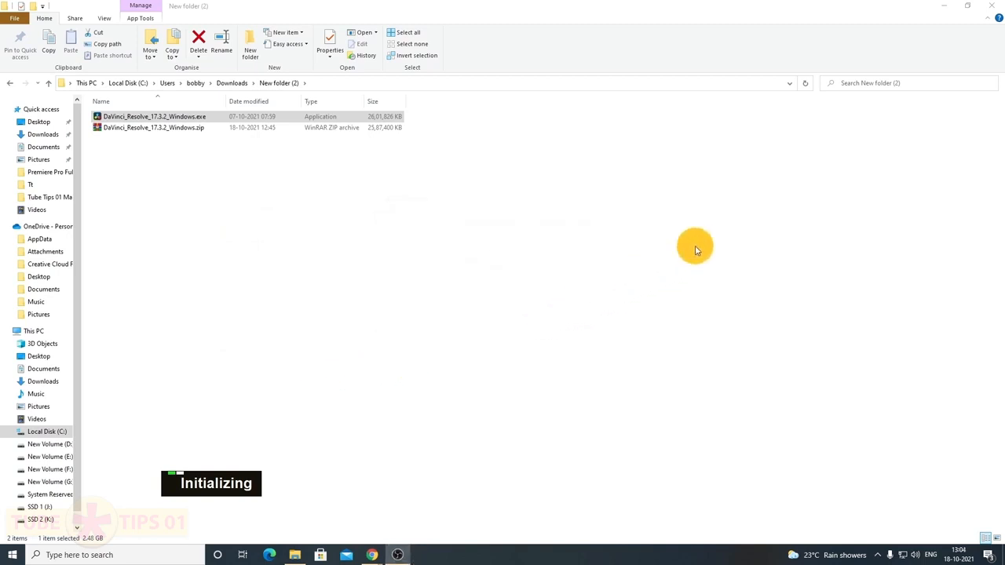
# Close the File Explorer window and the Chrome Downloads window to reveal the desktop
pyautogui.click(991, 13)
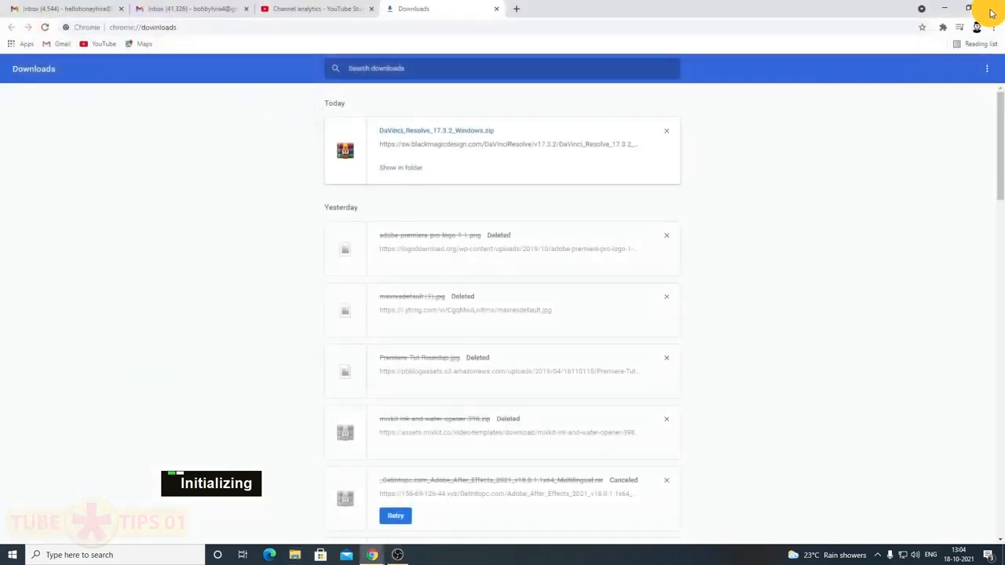
pyautogui.click(991, 12)
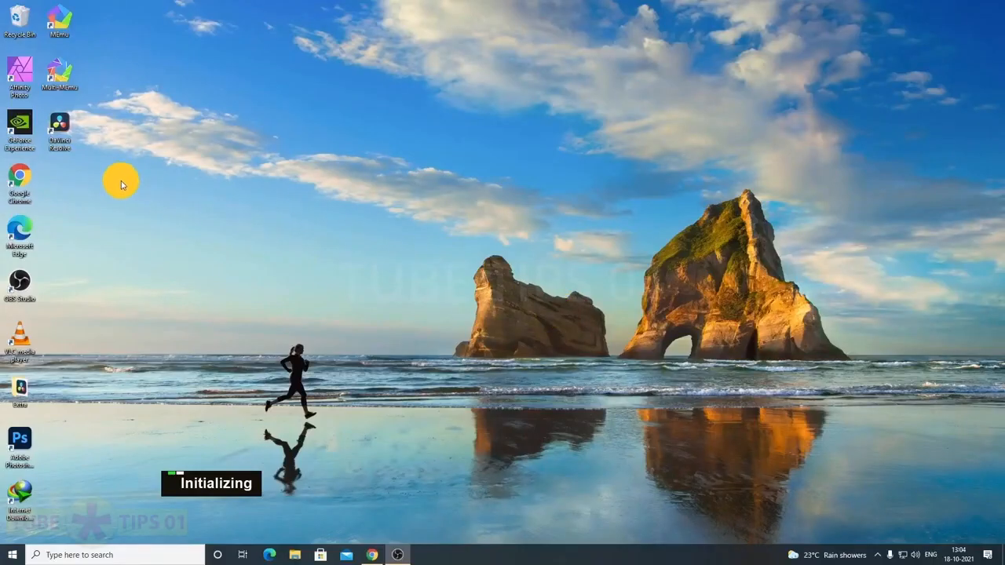
# Start DaVinci Resolve 17 from its desktop shortcut and wait for the Project Manager
pyautogui.doubleClick(66, 141)
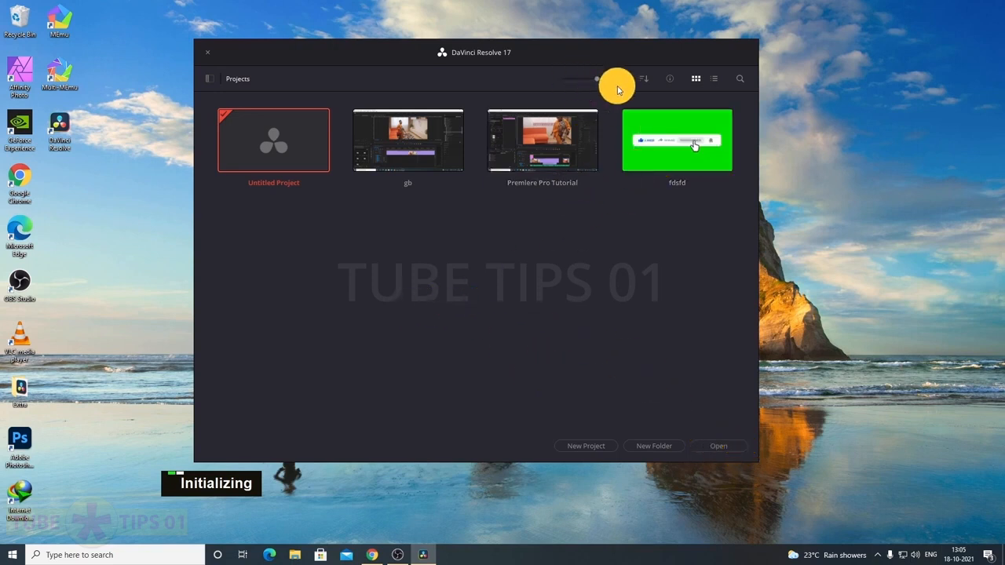
# Enlarge the project thumbnails and try sorting by name, then back to date modified
pyautogui.moveTo(598, 79); pyautogui.dragTo(622, 81)
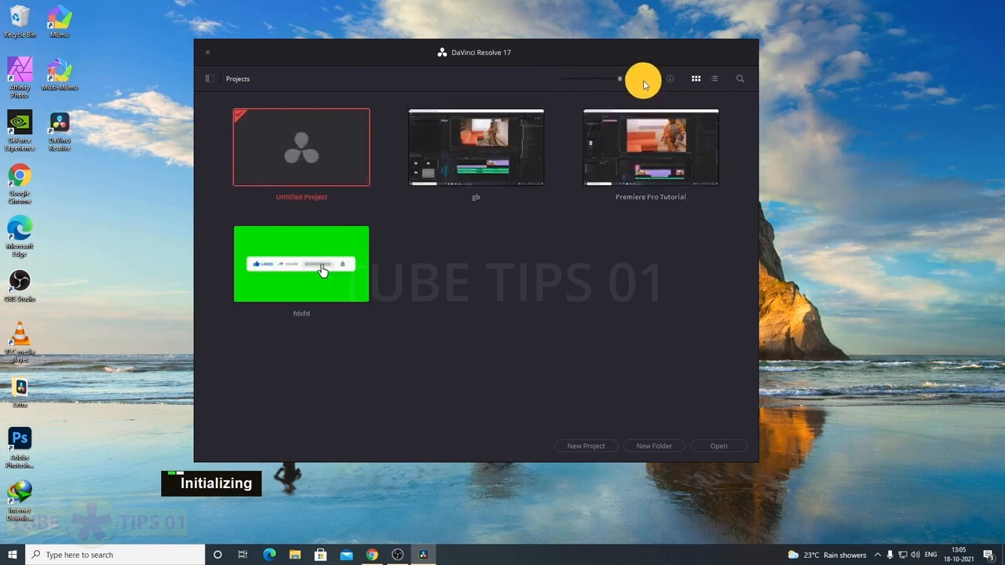
pyautogui.click(645, 78)
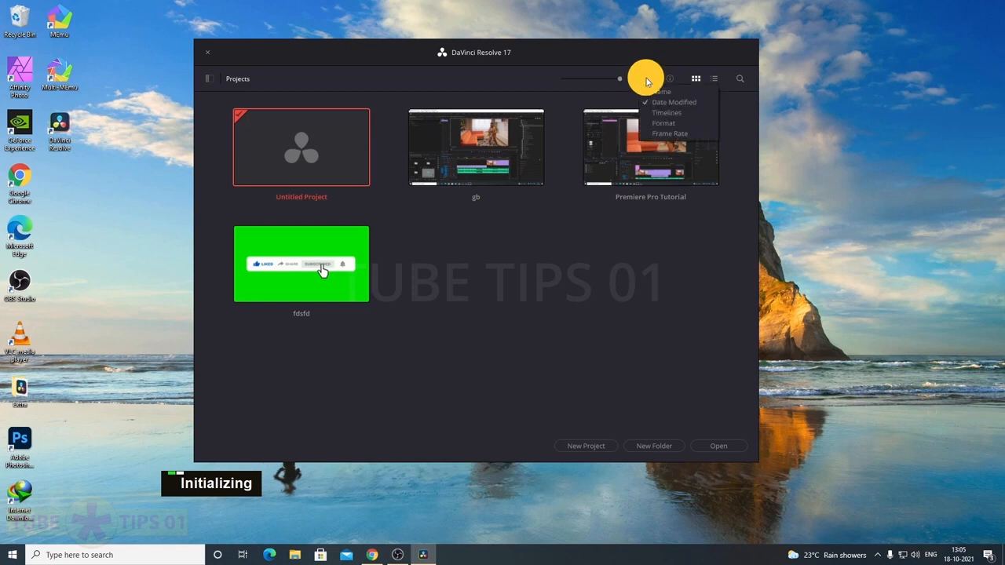
pyautogui.click(709, 93)
pyautogui.click(643, 79)
pyautogui.click(664, 102)
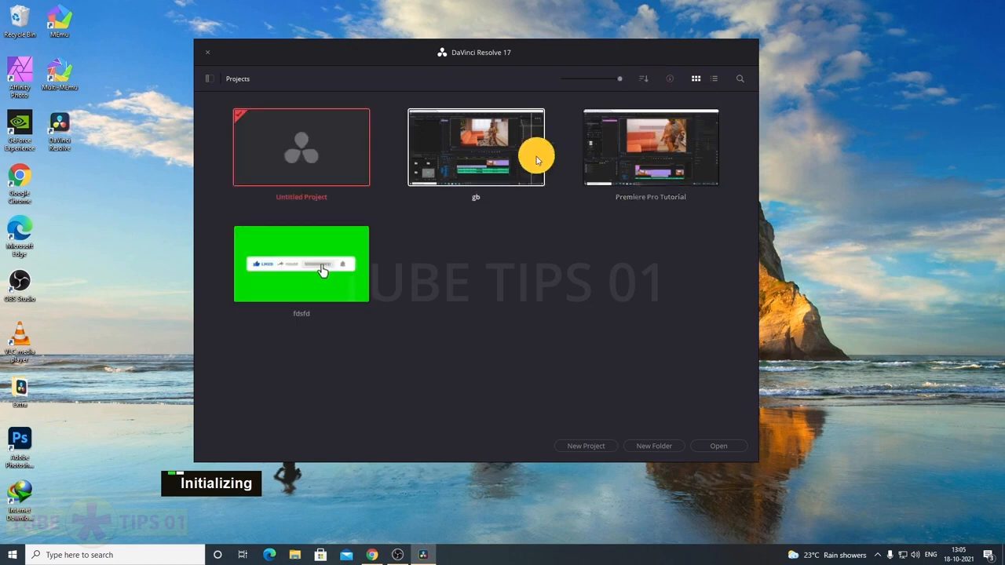
pyautogui.click(645, 79)
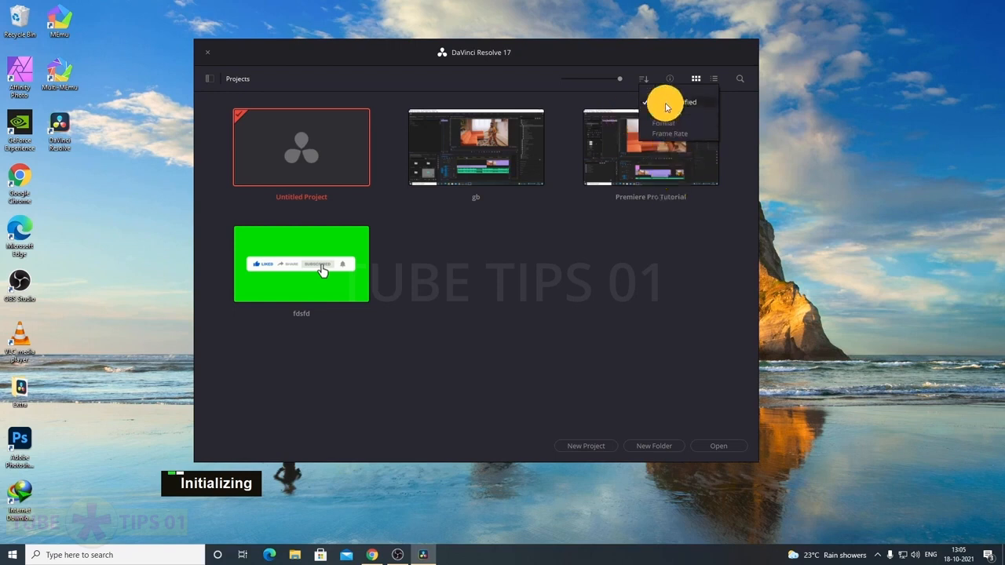
pyautogui.click(635, 234)
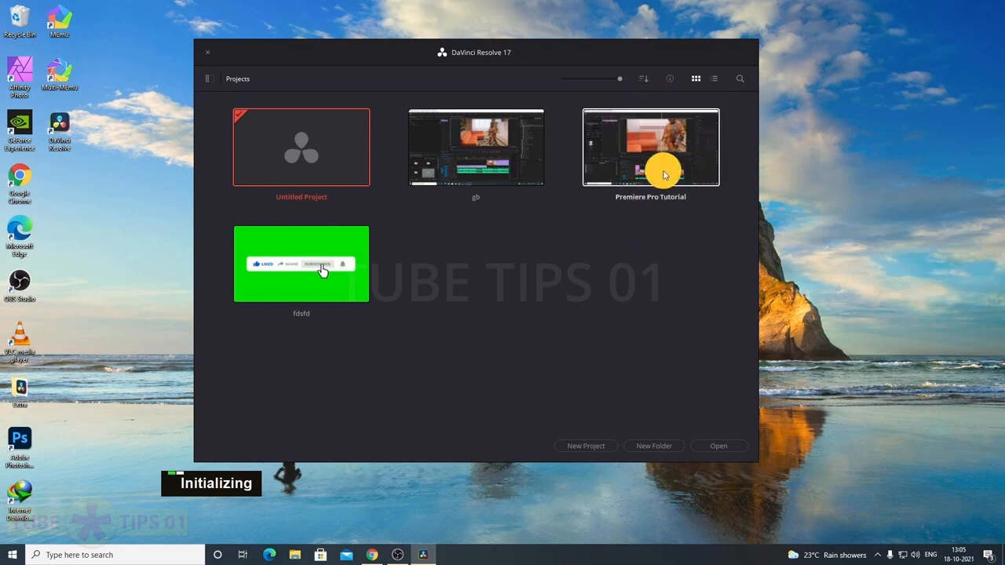
# Turn on project details and try list view before returning to the thumbnail grid
pyautogui.click(670, 79)
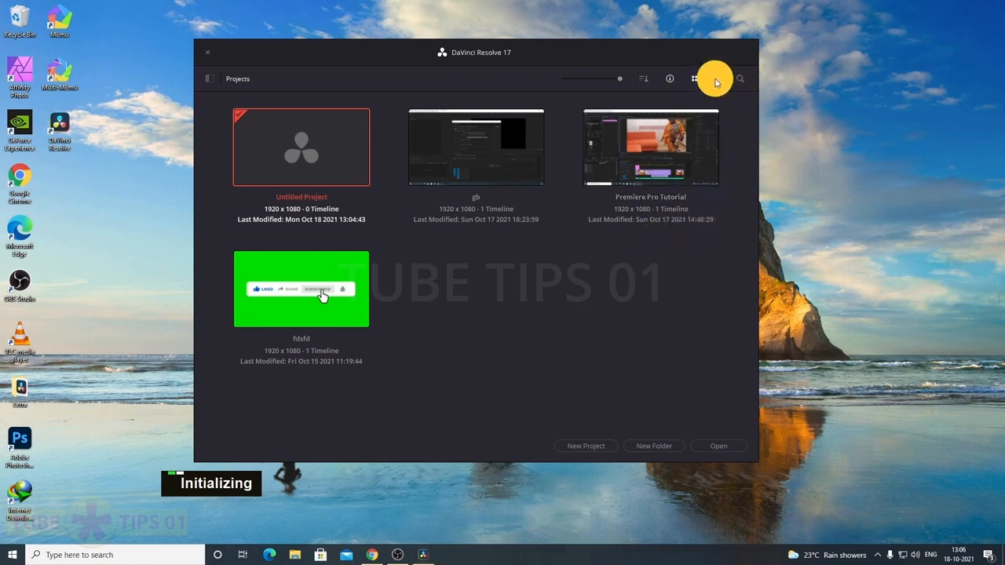
pyautogui.click(715, 79)
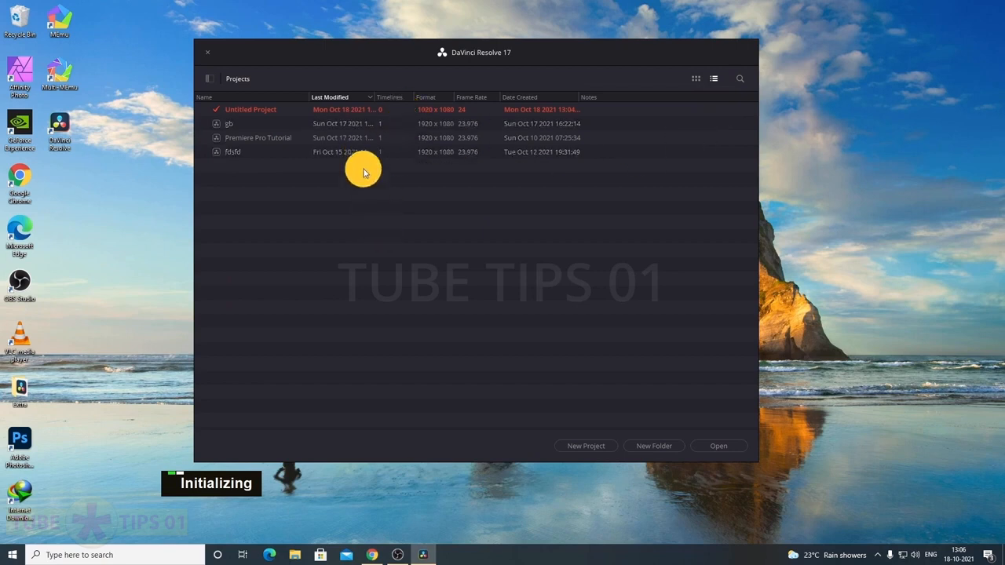
pyautogui.click(696, 78)
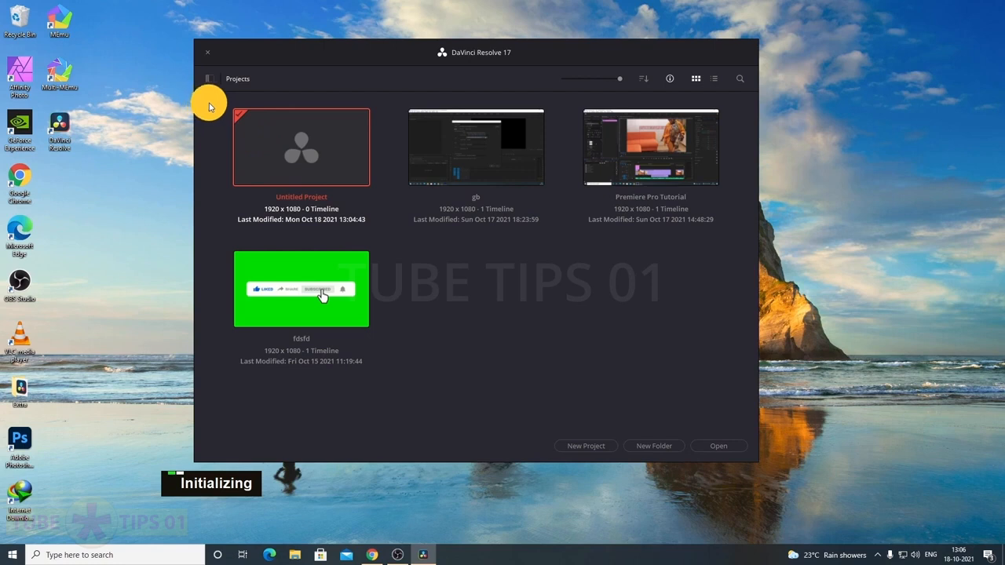
# Open and close the Databases sidebar, then turn off the details under each project thumbnail
pyautogui.click(210, 78)
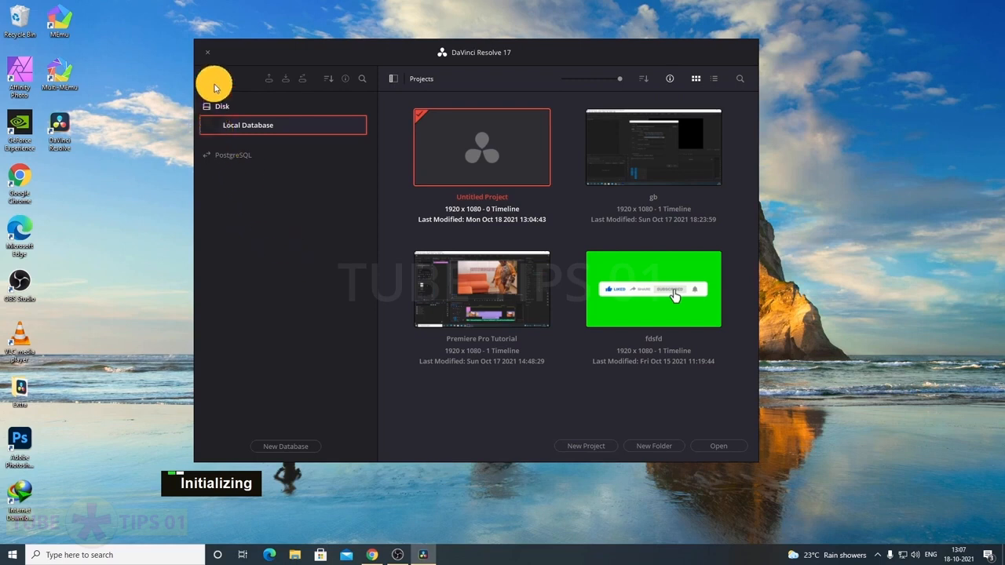
pyautogui.click(392, 78)
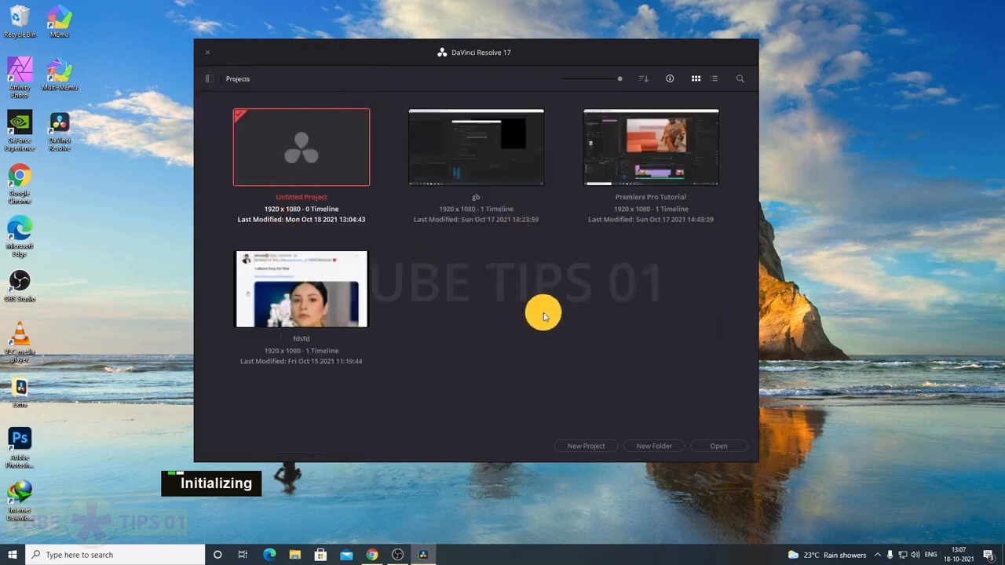
pyautogui.click(670, 78)
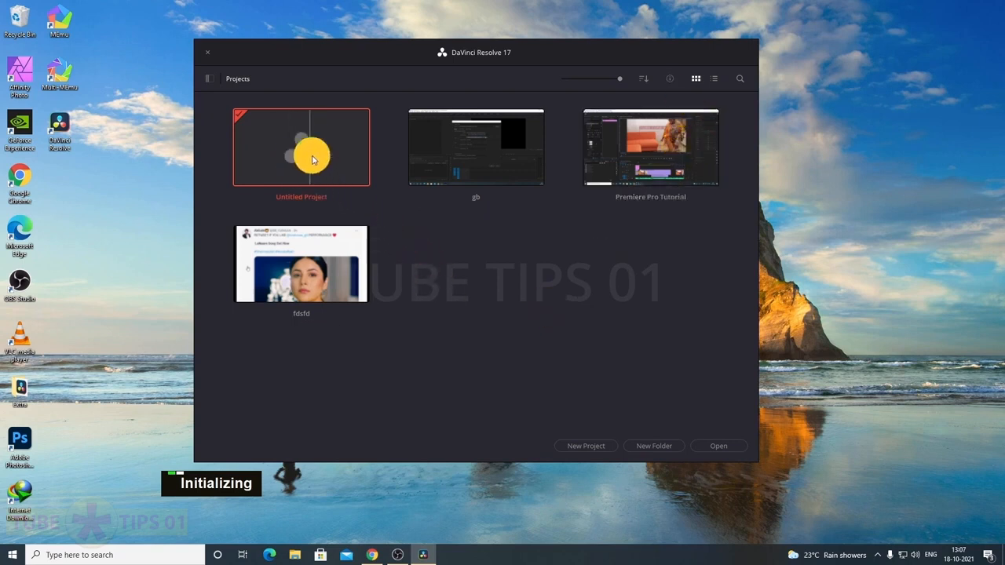
# Start a new project, replace its default name with 'Davinci Resolve Tutorial', and create it
pyautogui.click(585, 446)
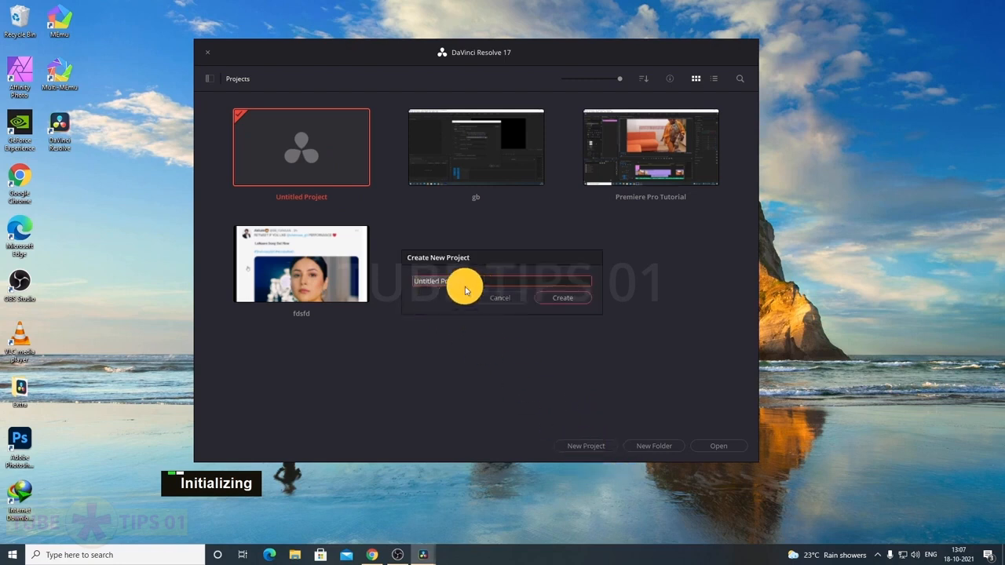
pyautogui.click(490, 281)
pyautogui.moveTo(493, 281); pyautogui.dragTo(395, 276)
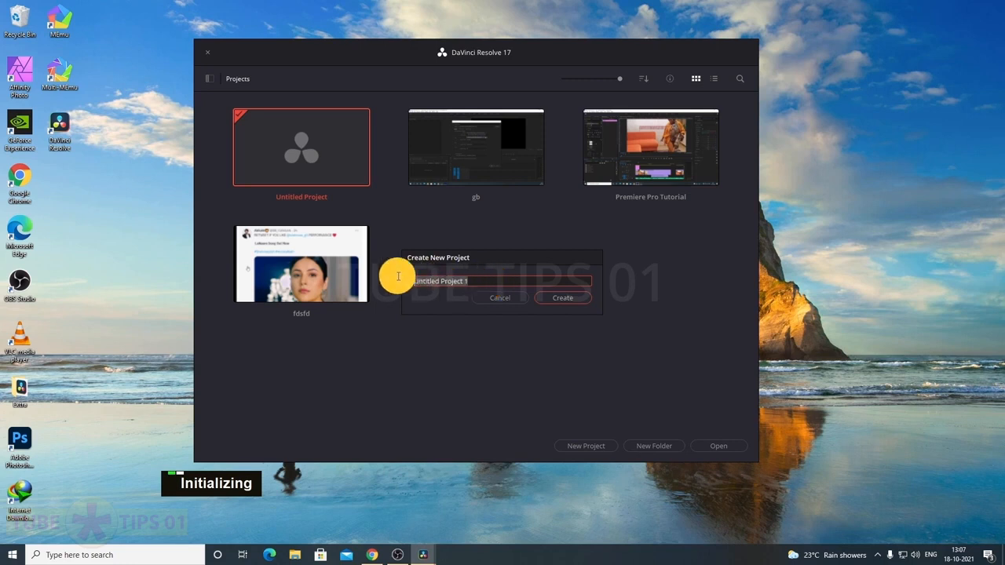
pyautogui.write('Davinci Resolve Tutorial')
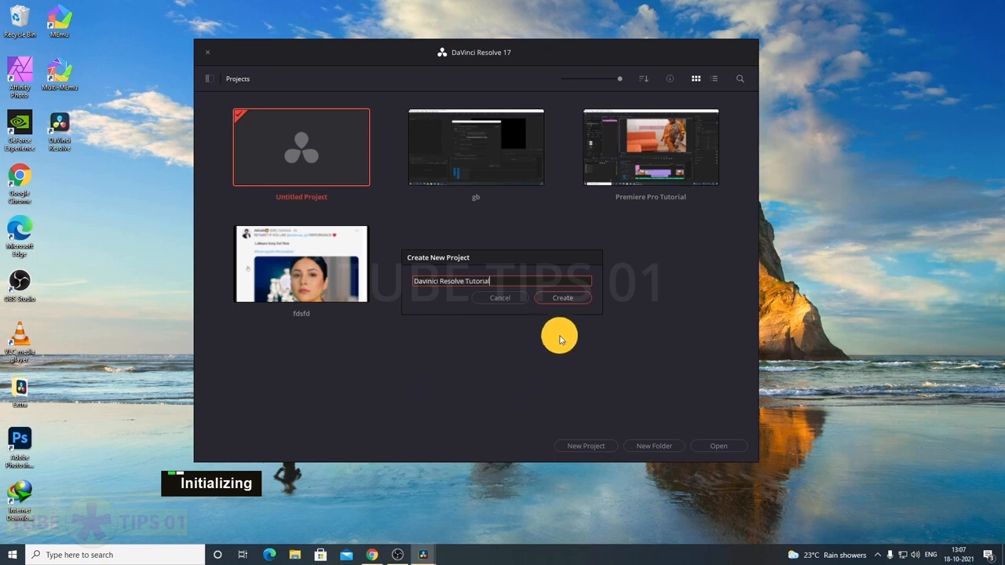
pyautogui.click(562, 299)
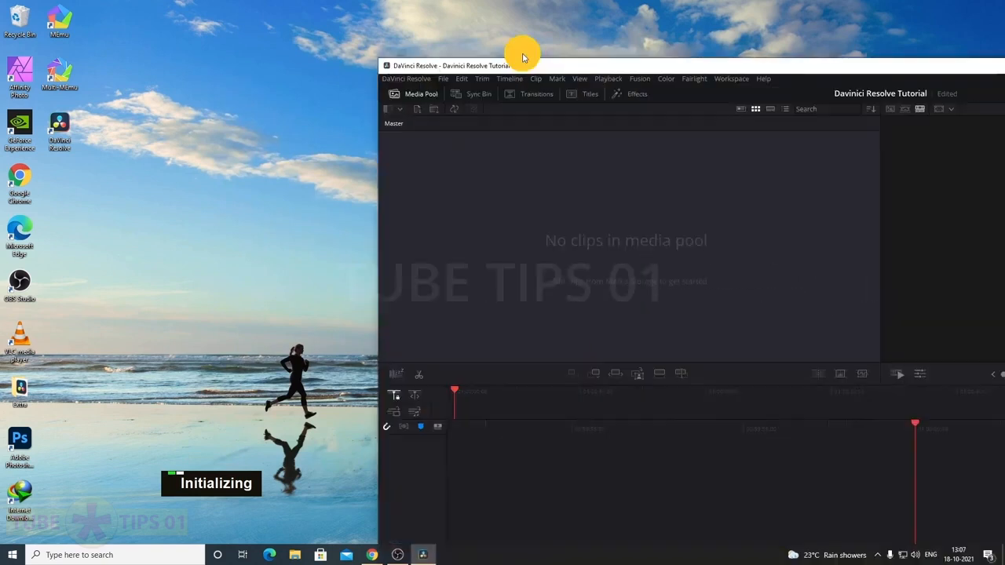
# Move the DaVinci Resolve main window into position on screen
pyautogui.moveTo(521, 50); pyautogui.dragTo(180, 4)
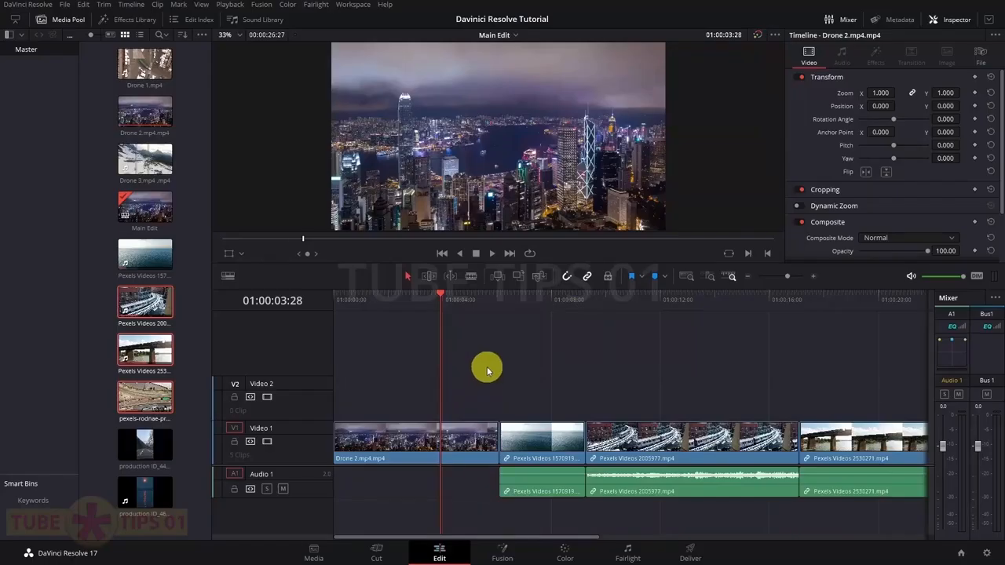
# Select all the clips on the Video 1 track, then clear the selection
pyautogui.moveTo(381, 370); pyautogui.dragTo(864, 490)
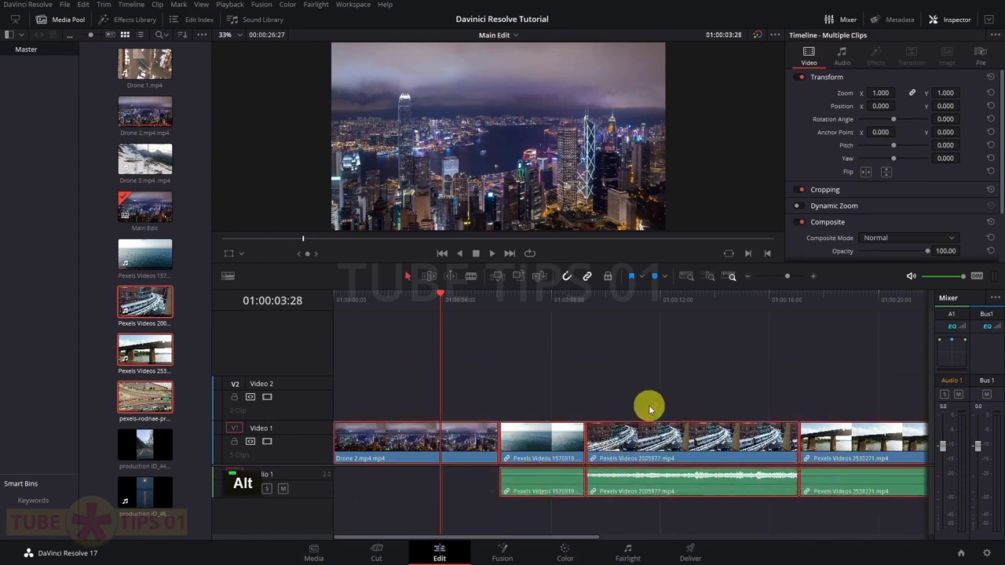
pyautogui.moveTo(555, 538); pyautogui.dragTo(521, 539)
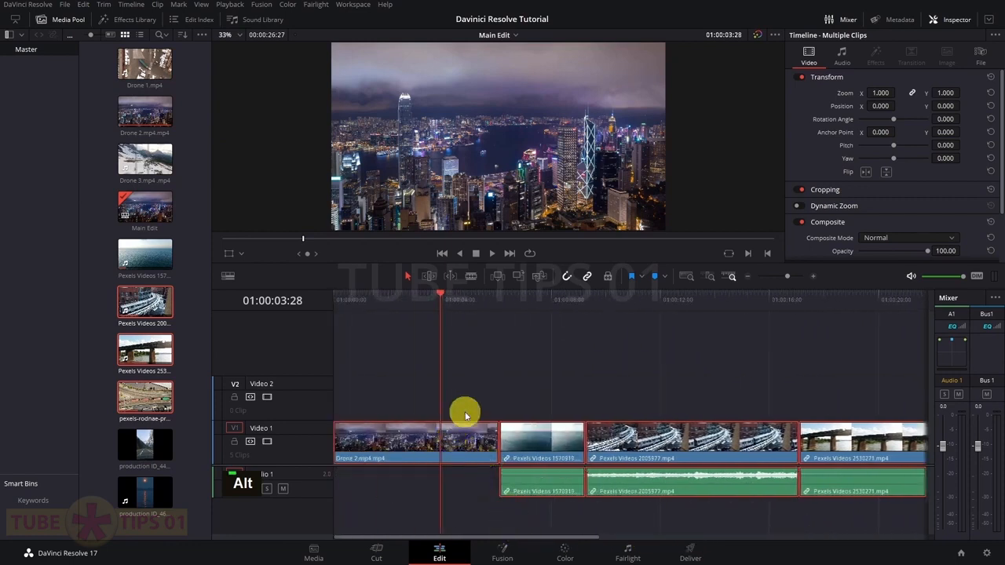
pyautogui.moveTo(575, 539); pyautogui.dragTo(541, 533)
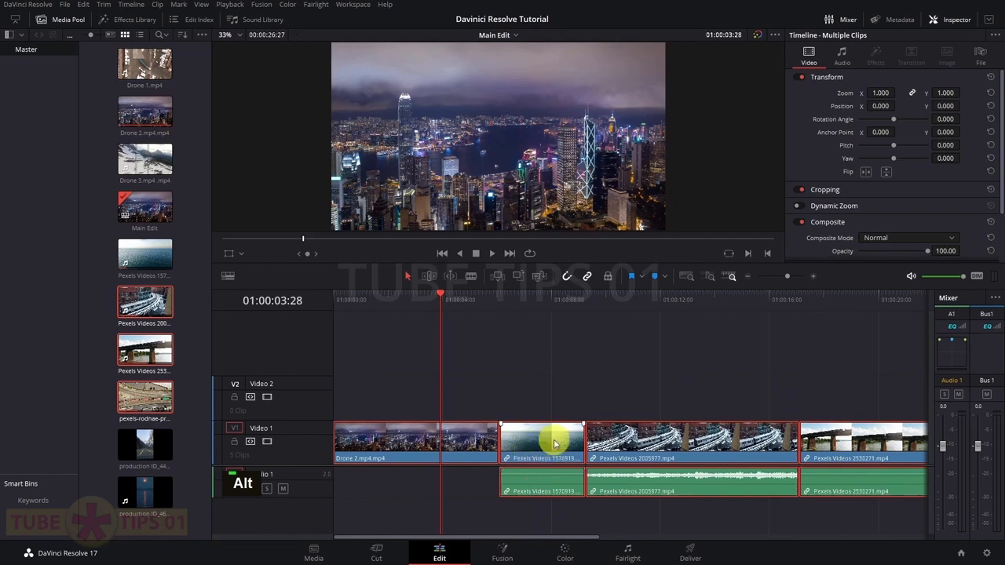
pyautogui.click(626, 404)
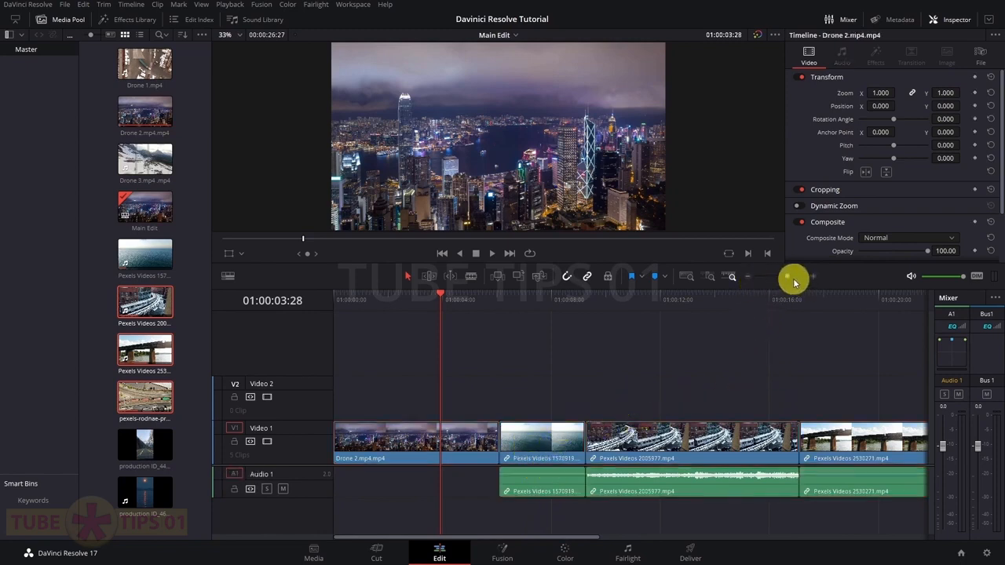
# Zoom the timeline out with the zoom slider and Alt-scroll until all five clips fit
pyautogui.moveTo(782, 279)
pyautogui.mouseDown()
pyautogui.moveTo(772, 276)
pyautogui.moveTo(790, 279)
pyautogui.mouseUp()
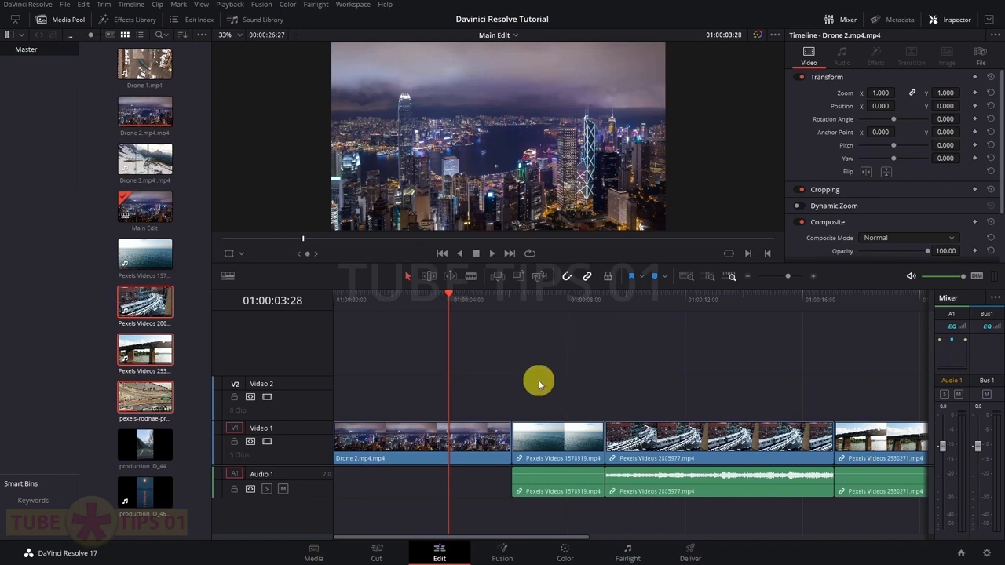
pyautogui.press('alt')
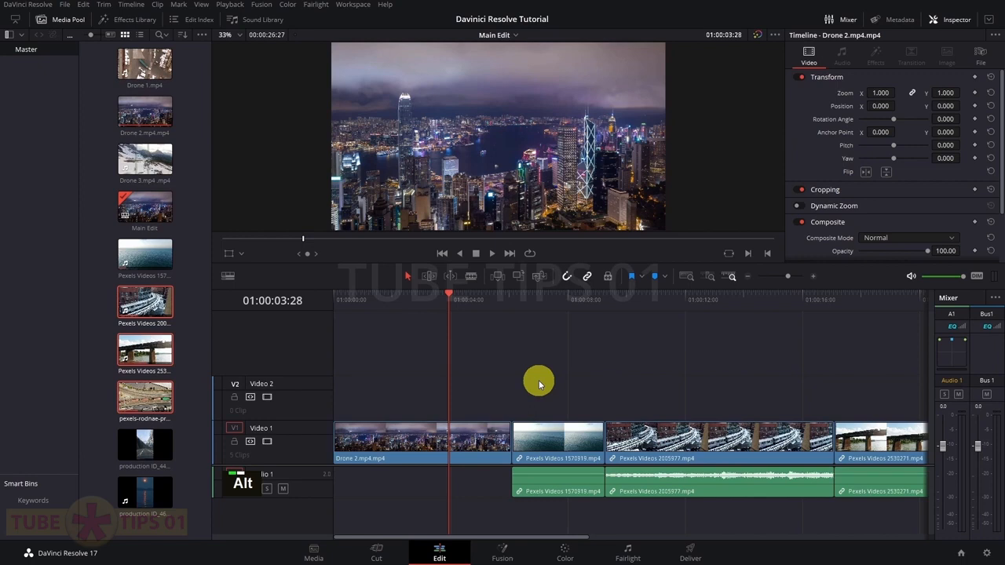
pyautogui.scroll(3, 539, 384)
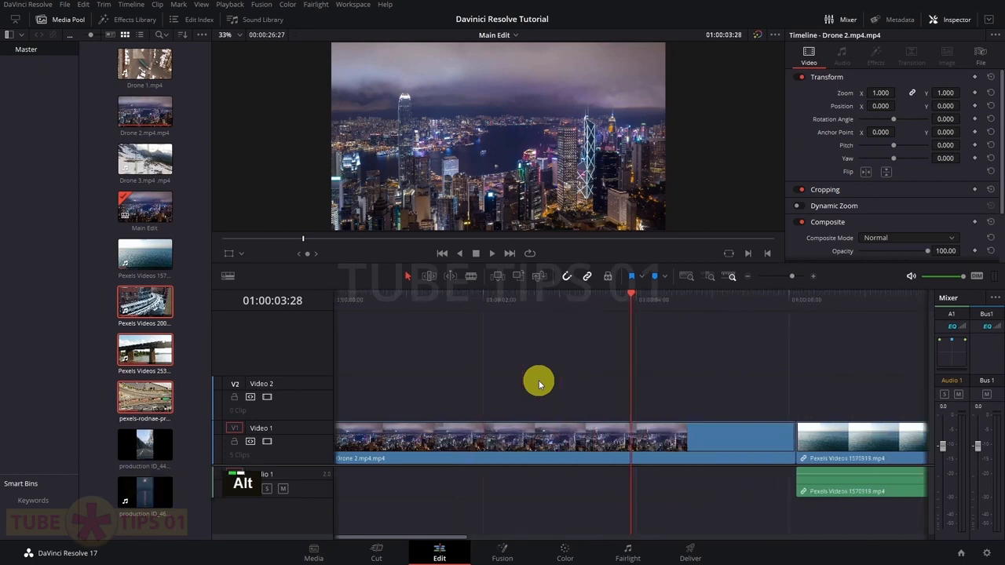
pyautogui.scroll(-2, 540, 385)
pyautogui.scroll(-2, 539, 385)
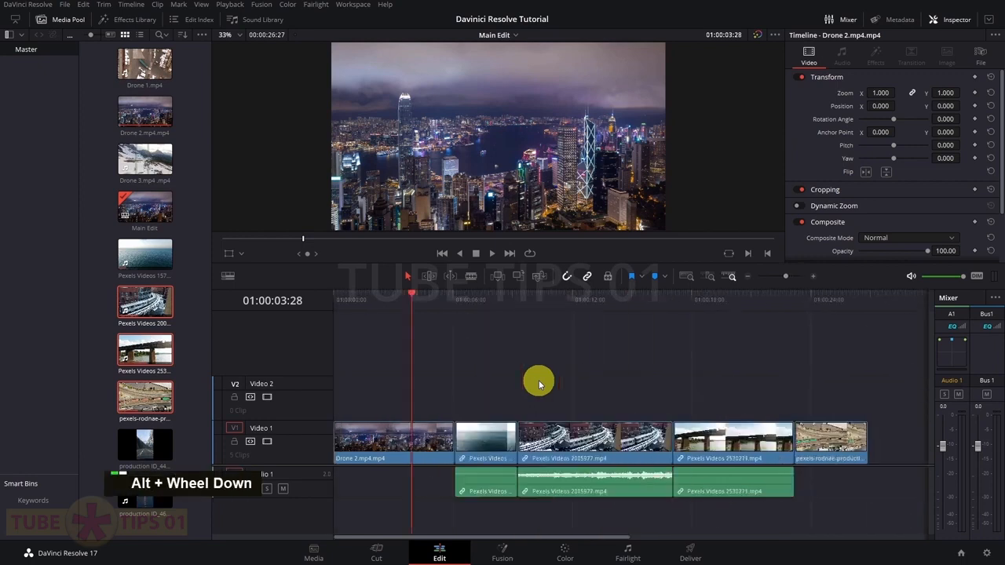
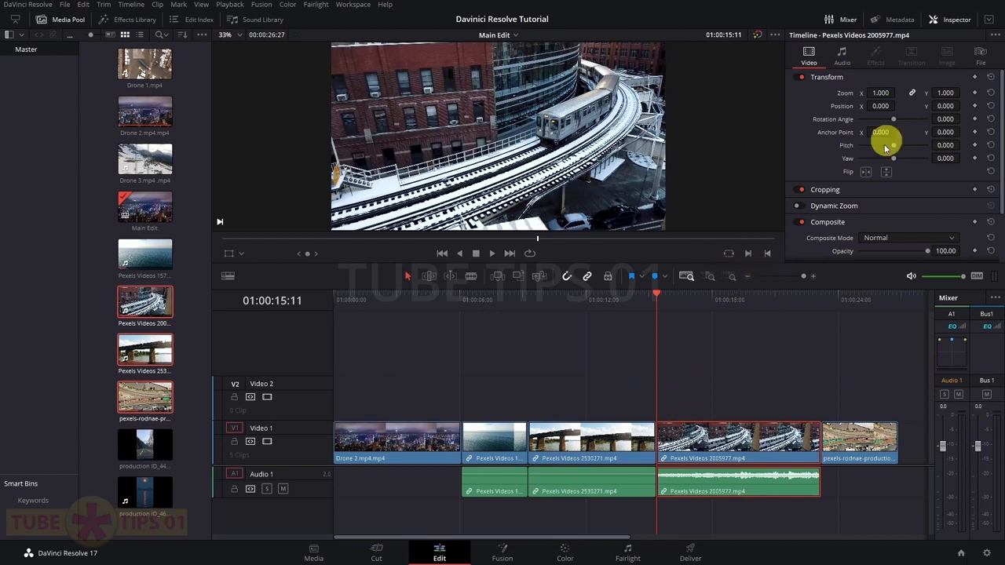
# Hide the Inspector panel to widen the viewer over the five-clip timeline
pyautogui.click(952, 19)
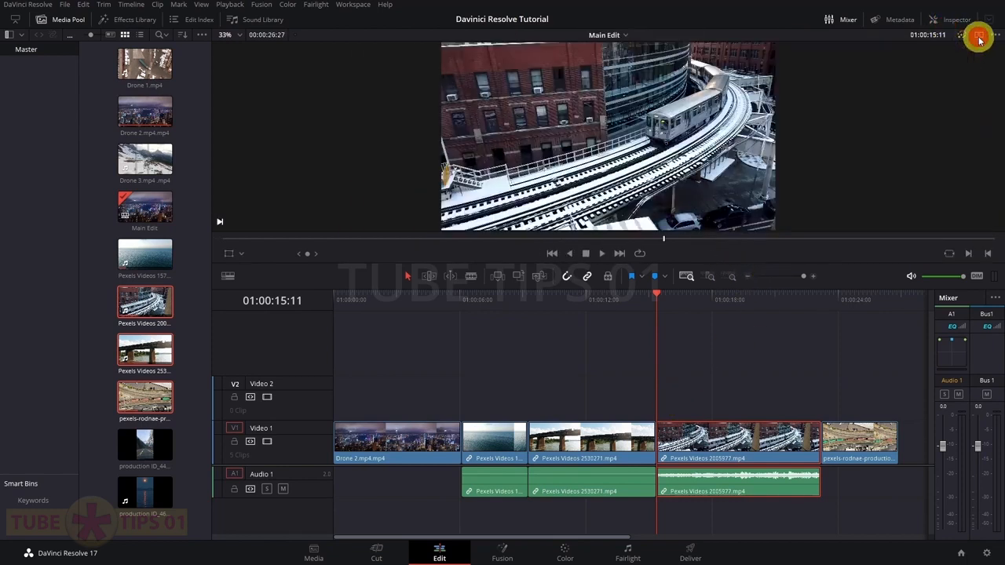
# In dual viewer, load sea clip Pexels Videos 1570919.mp4 and mark its In and Out points
pyautogui.click(979, 36)
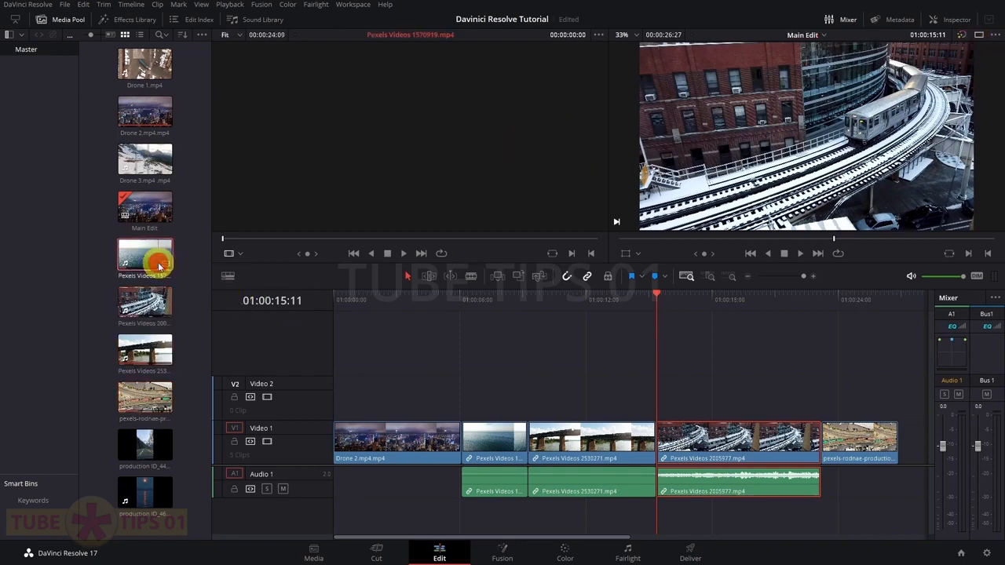
pyautogui.click(160, 268)
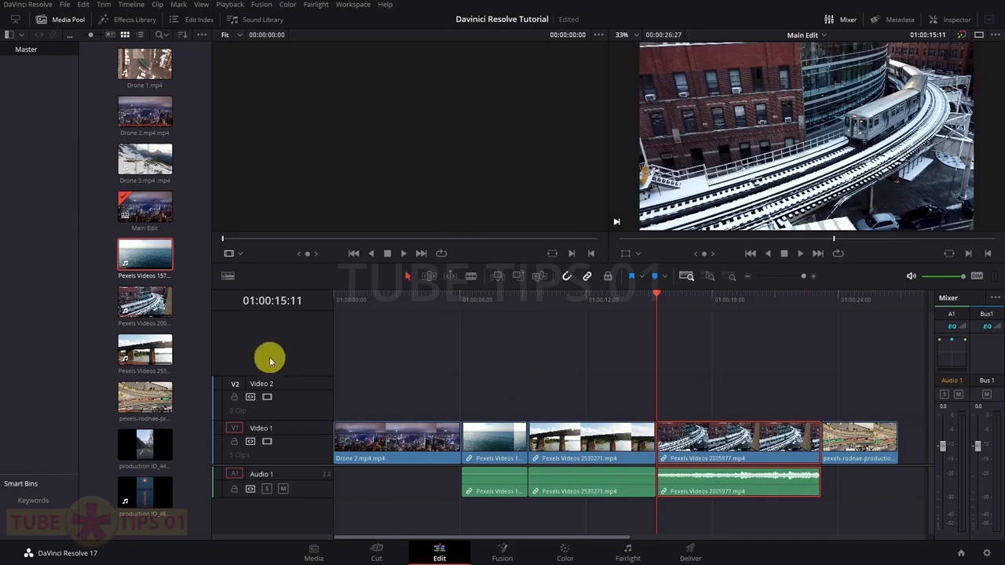
pyautogui.doubleClick(138, 256)
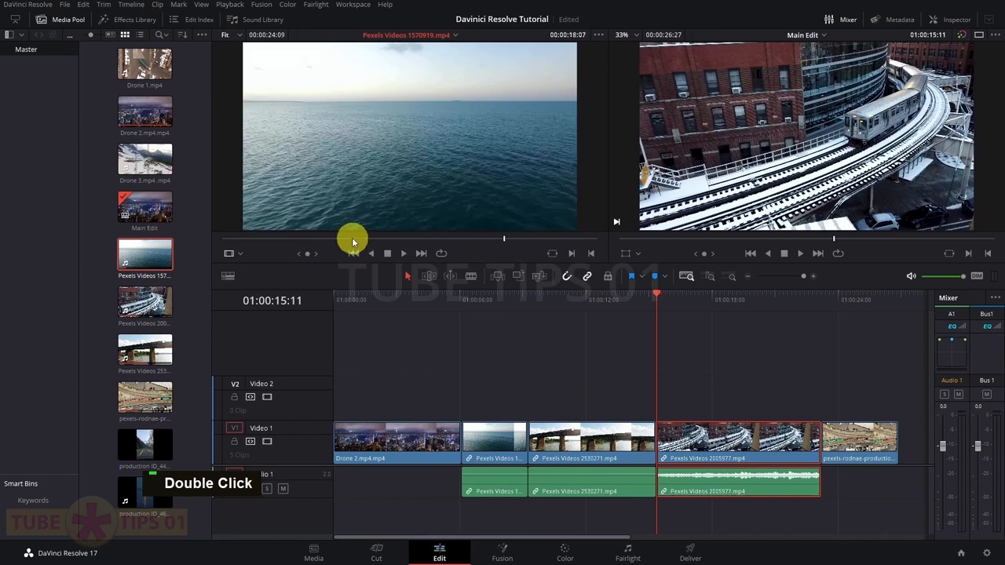
pyautogui.press('i')
pyautogui.click(516, 235)
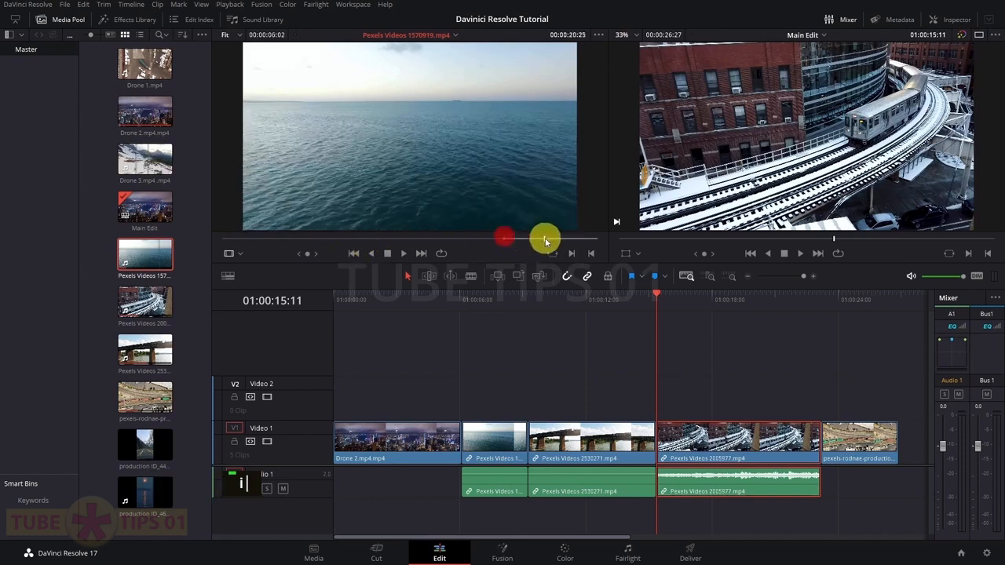
pyautogui.click(544, 241)
pyautogui.press('i')
pyautogui.moveTo(544, 242)
pyautogui.mouseDown()
pyautogui.moveTo(517, 242)
pyautogui.moveTo(540, 239)
pyautogui.mouseUp()
pyautogui.press('o')
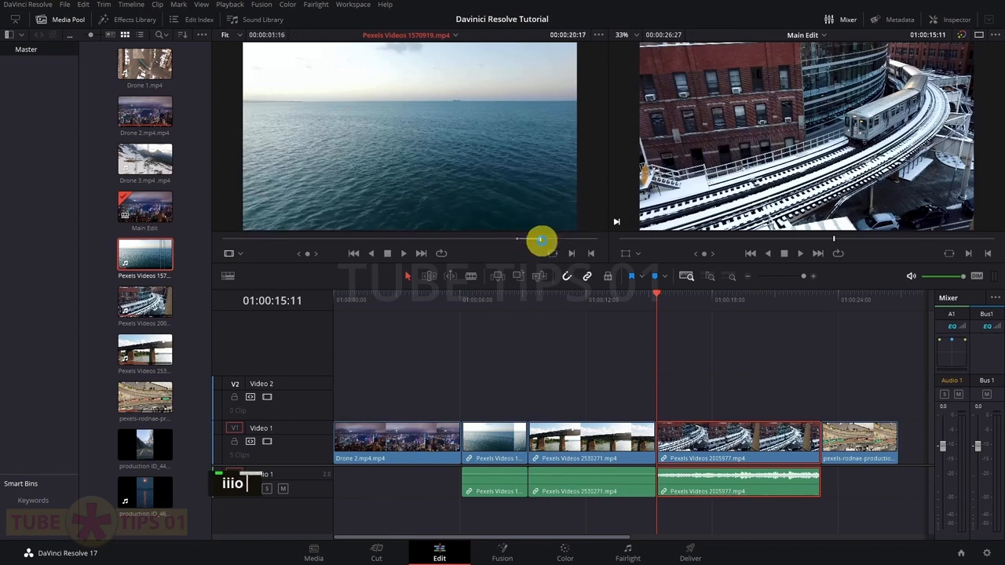
# Insert the marked sea footage before Pexels Videos 2005977.mp4 and return to single viewer
pyautogui.moveTo(450, 186); pyautogui.dragTo(815, 136)
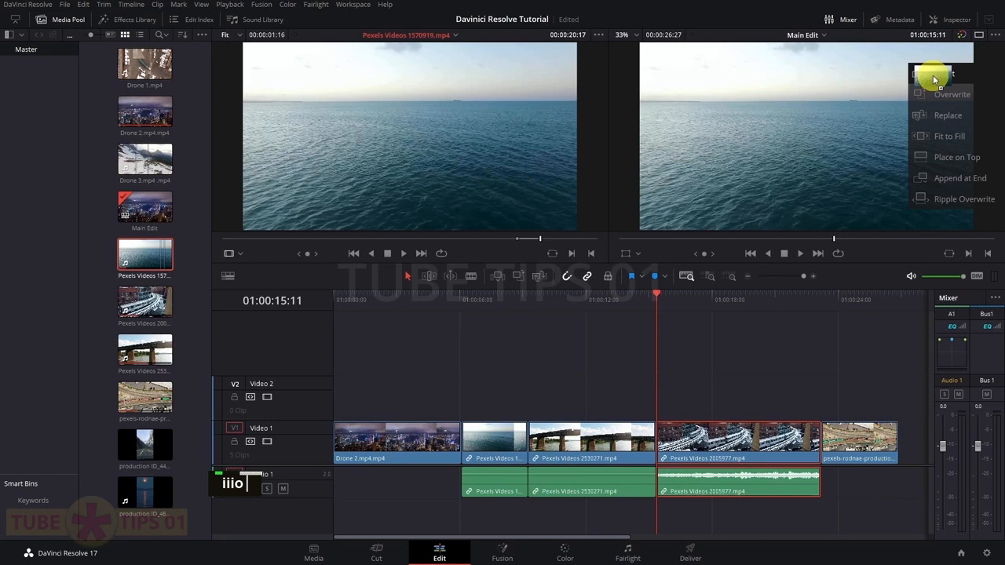
pyautogui.moveTo(933, 75); pyautogui.dragTo(931, 74)
pyautogui.click(619, 301)
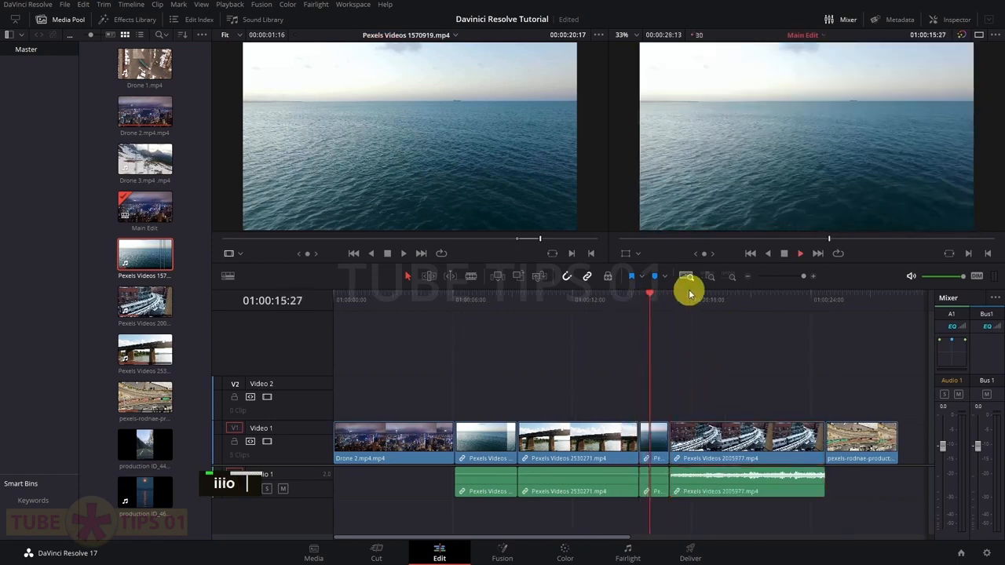
pyautogui.click(979, 35)
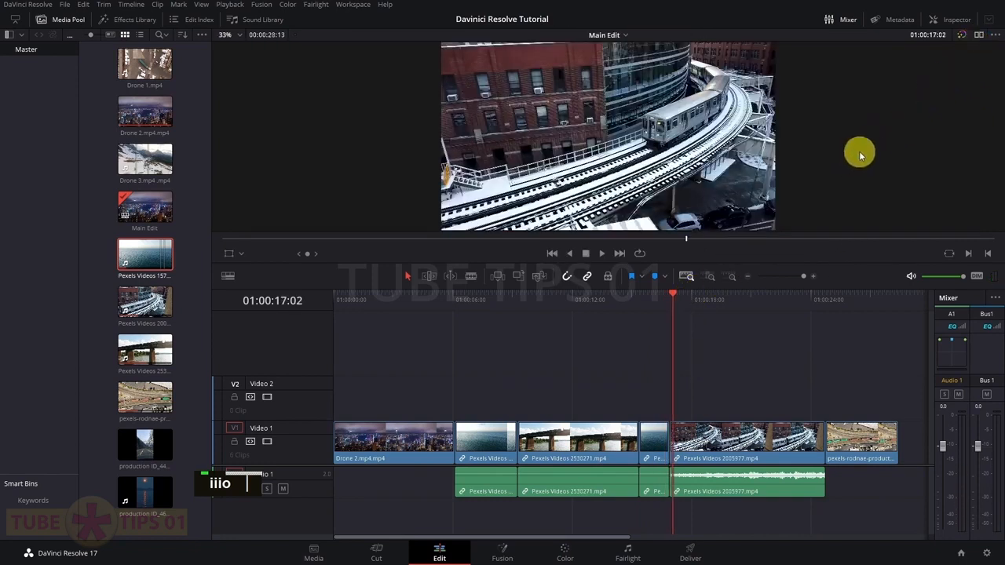
# With the playhead at 01:00:13:16, trim then roll the cut between Pexels Videos 2530271.mp4 and the sea clip
pyautogui.click(588, 417)
pyautogui.click(617, 315)
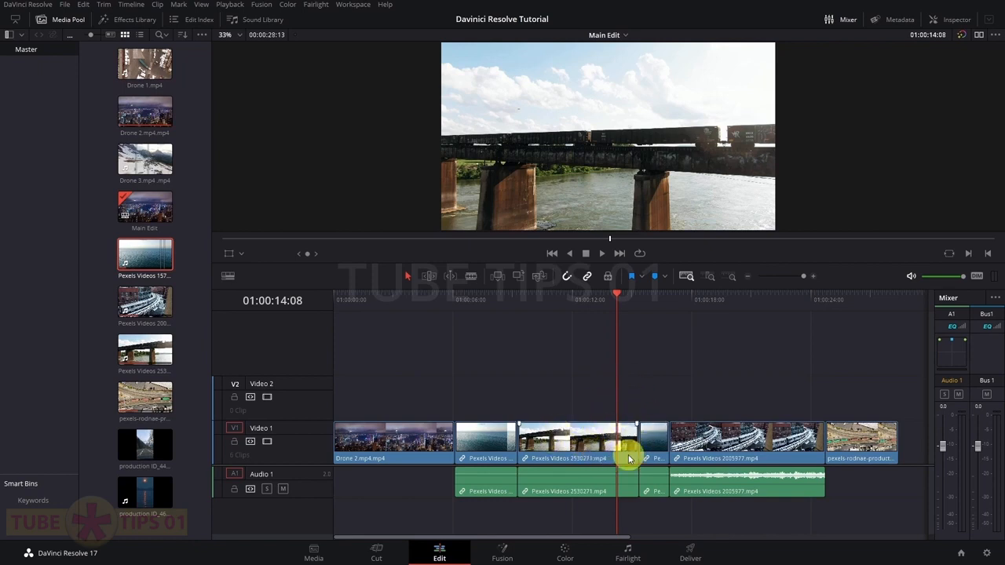
pyautogui.click(603, 305)
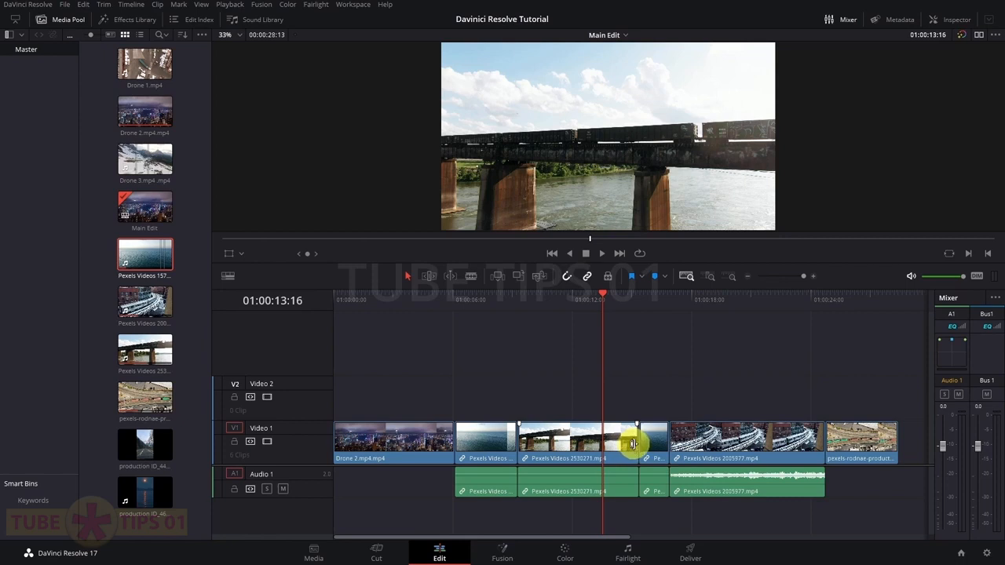
pyautogui.click(633, 444)
pyautogui.moveTo(634, 444)
pyautogui.mouseDown()
pyautogui.moveTo(610, 446)
pyautogui.moveTo(643, 443)
pyautogui.moveTo(620, 441)
pyautogui.mouseUp()
pyautogui.click(629, 387)
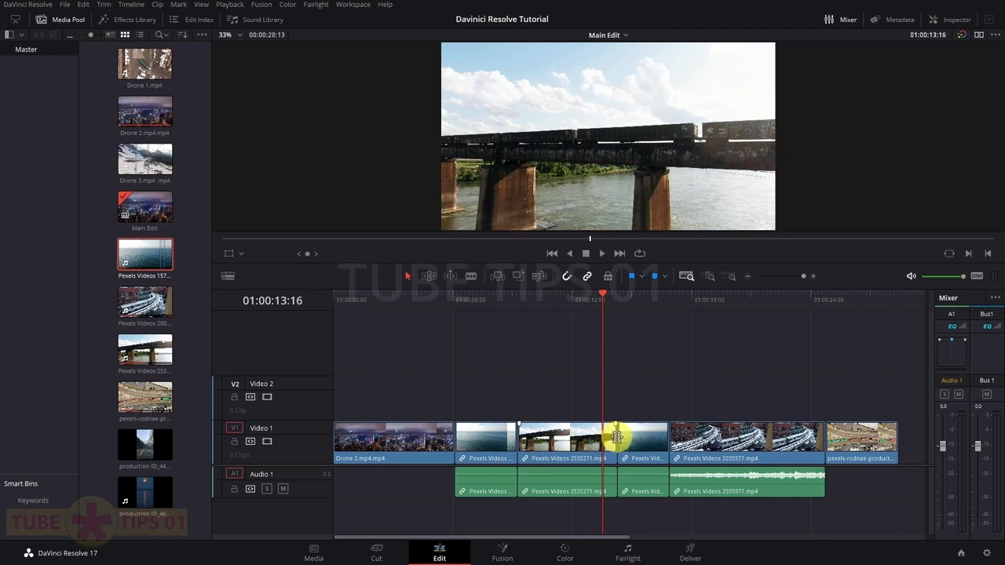
pyautogui.click(617, 437)
pyautogui.moveTo(622, 437)
pyautogui.mouseDown()
pyautogui.moveTo(613, 438)
pyautogui.moveTo(621, 437)
pyautogui.mouseUp()
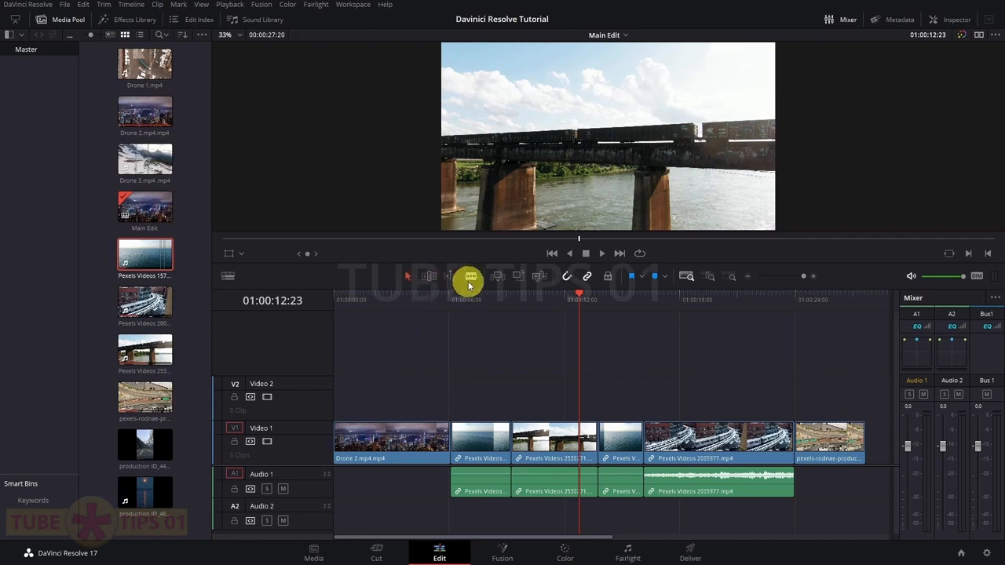
pyautogui.click(408, 279)
pyautogui.click(394, 438)
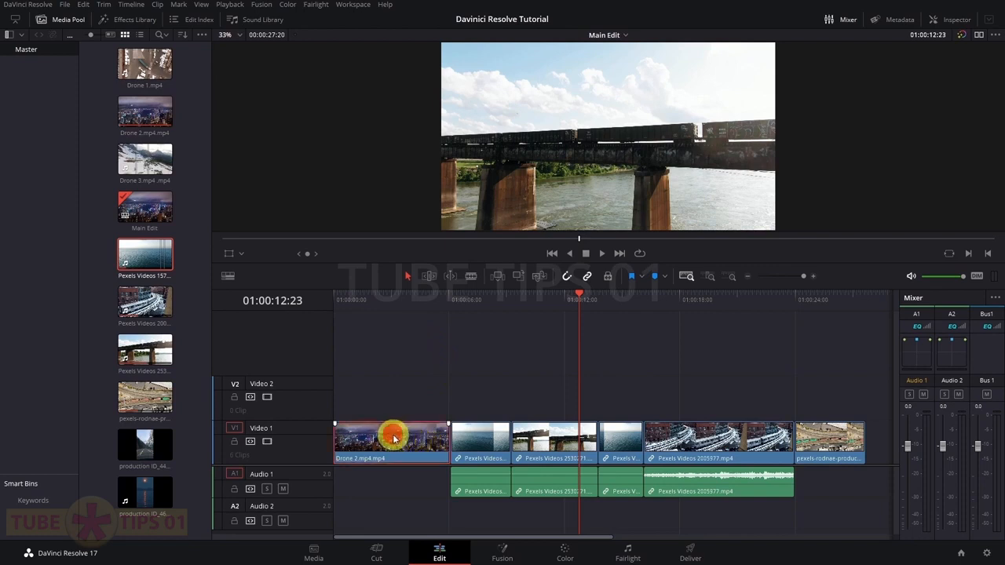
pyautogui.click(499, 446)
pyautogui.click(542, 444)
pyautogui.moveTo(481, 445)
pyautogui.mouseDown()
pyautogui.moveTo(482, 402)
pyautogui.moveTo(403, 399)
pyautogui.moveTo(476, 397)
pyautogui.moveTo(478, 433)
pyautogui.mouseUp()
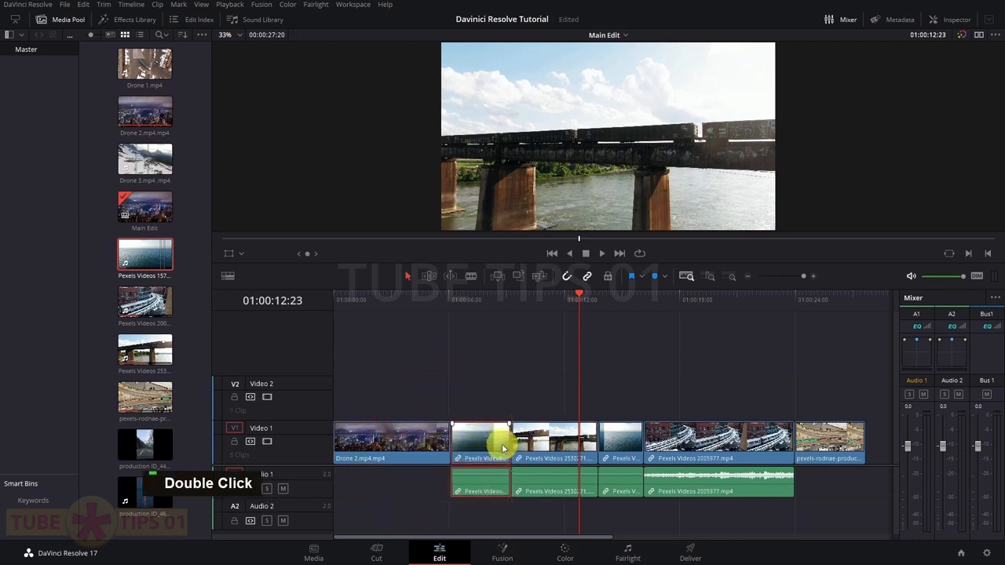
pyautogui.click(508, 445)
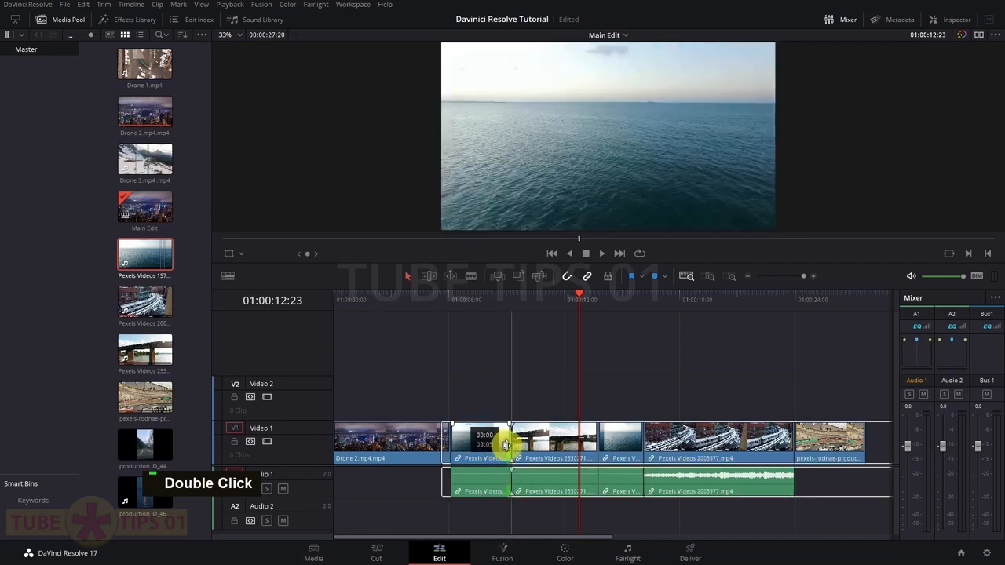
pyautogui.click(513, 444)
pyautogui.click(512, 444)
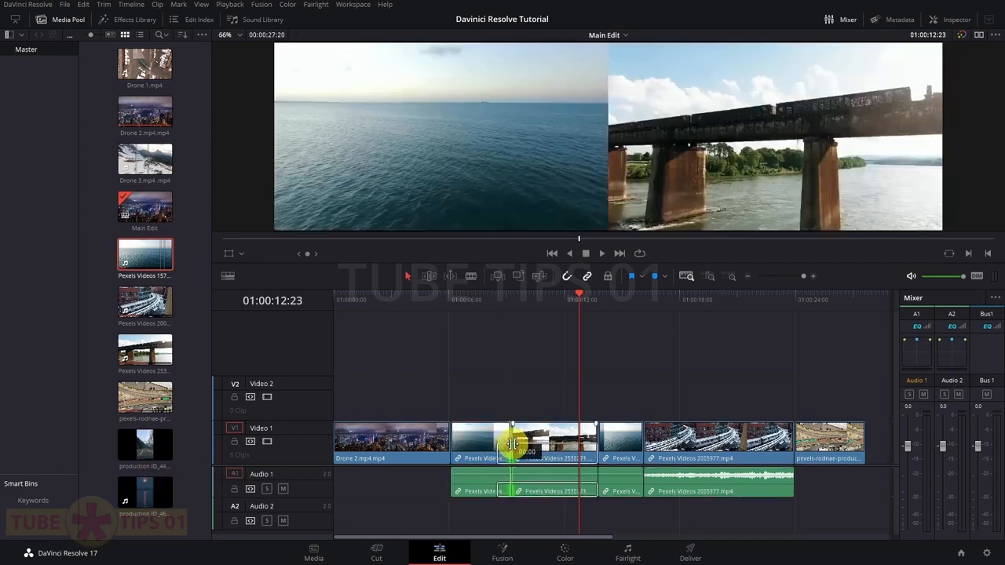
pyautogui.click(496, 388)
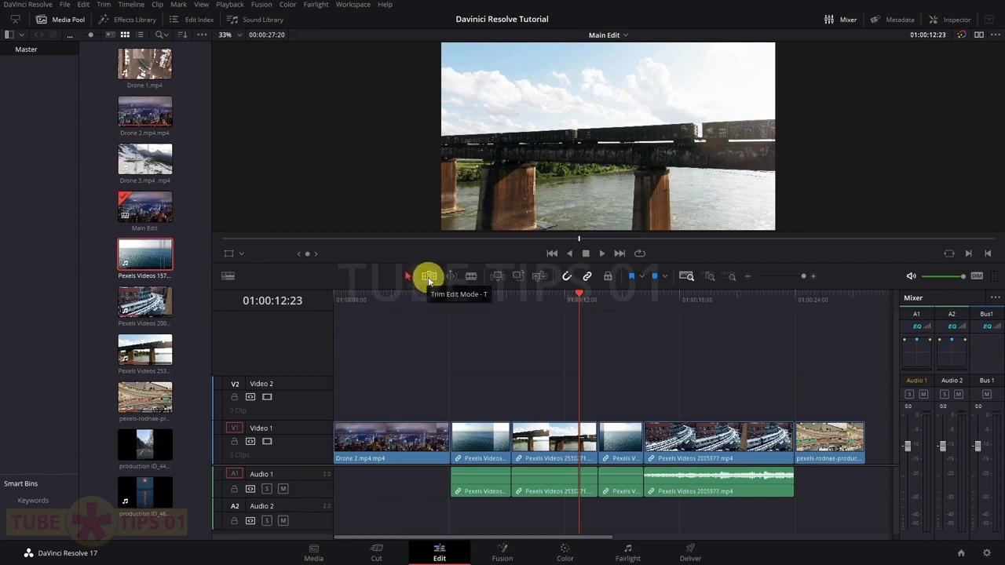
# Slip the first sea clip's content to another stretch using Trim Edit Mode
pyautogui.click(428, 277)
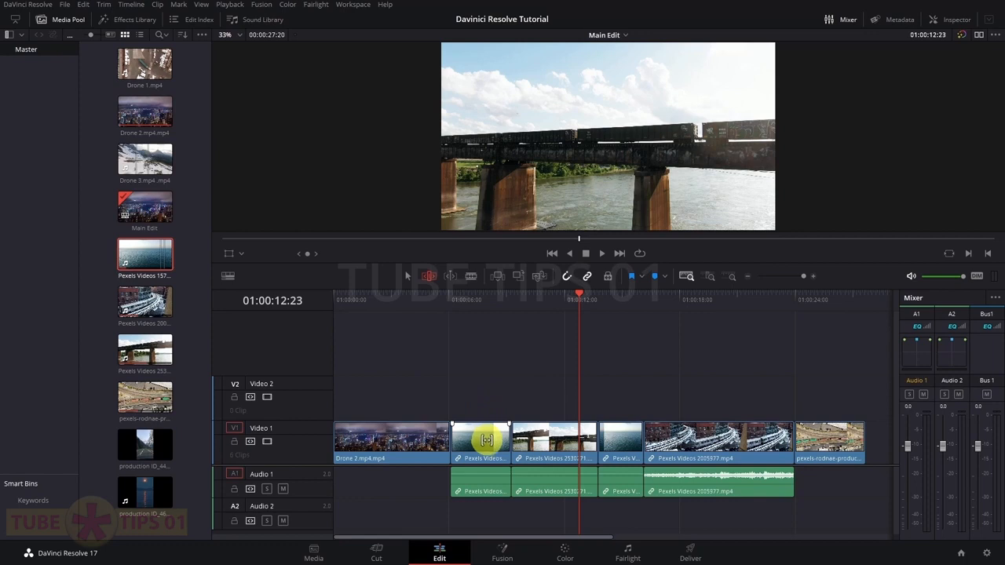
pyautogui.moveTo(504, 441); pyautogui.dragTo(503, 441)
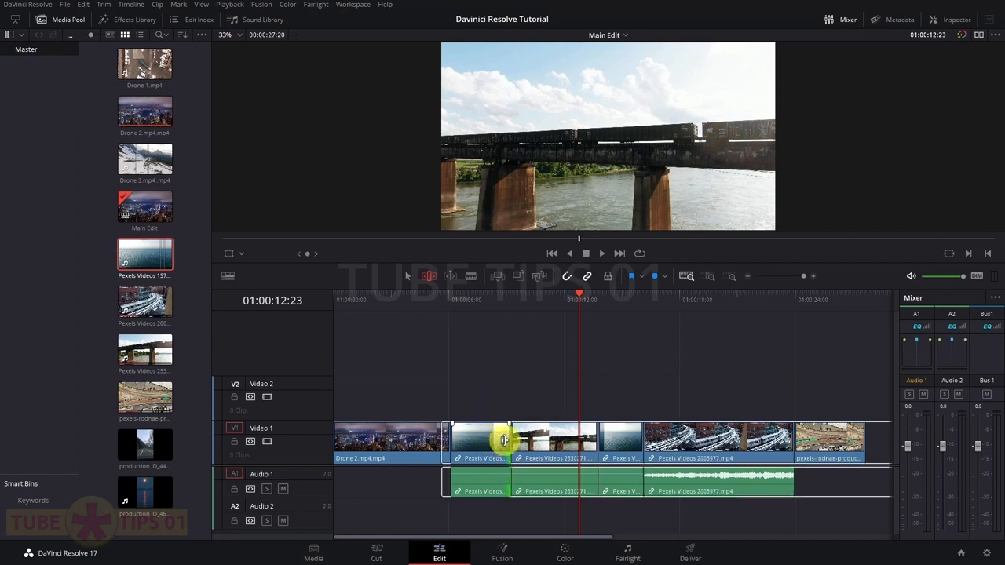
pyautogui.click(406, 275)
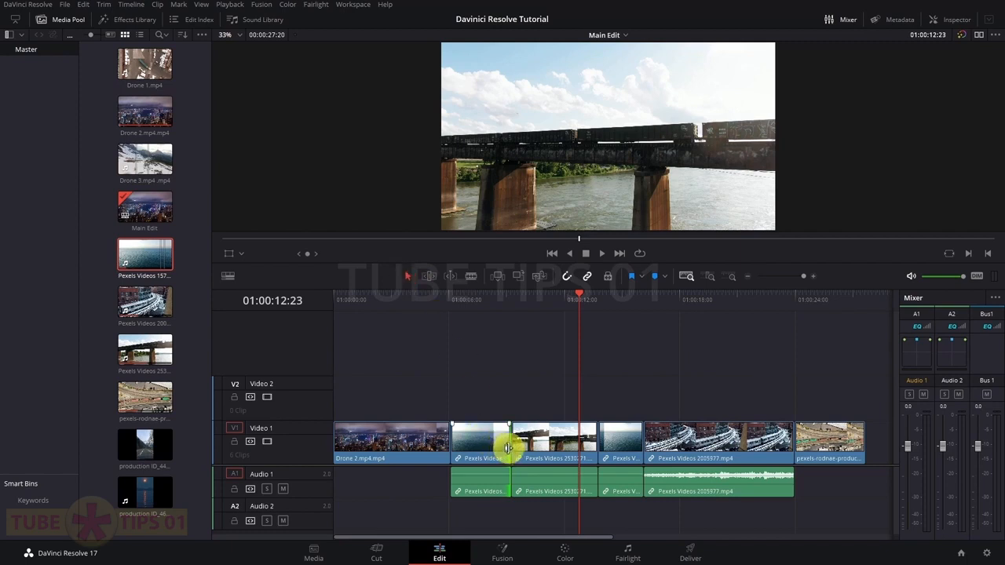
pyautogui.moveTo(505, 437); pyautogui.dragTo(494, 445)
# Ripple delete the gap after the sea clip, undoing each attempt with Ctrl+Z
pyautogui.press('Delete')
pyautogui.hotkey('ctrl', 'z')
pyautogui.rightClick(507, 451)
pyautogui.click(506, 446)
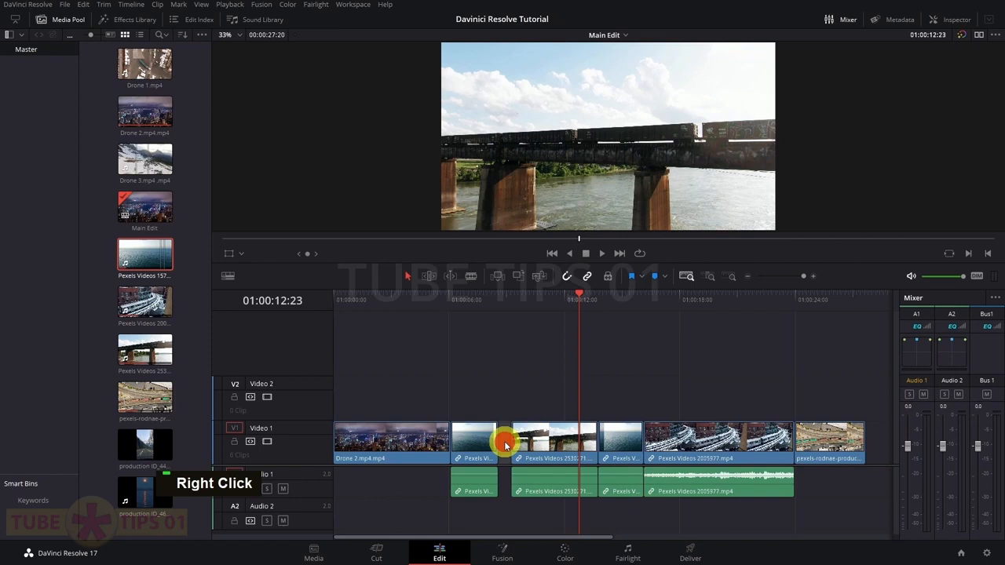
pyautogui.rightClick(506, 449)
pyautogui.click(514, 444)
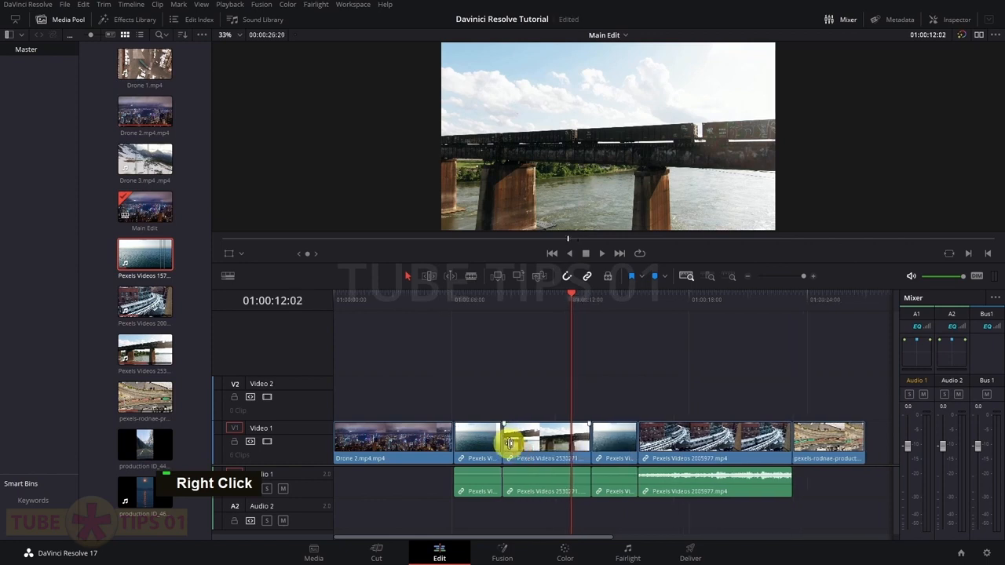
pyautogui.hotkey('ctrl', 'z')
pyautogui.hotkey('ctrl', 'z')
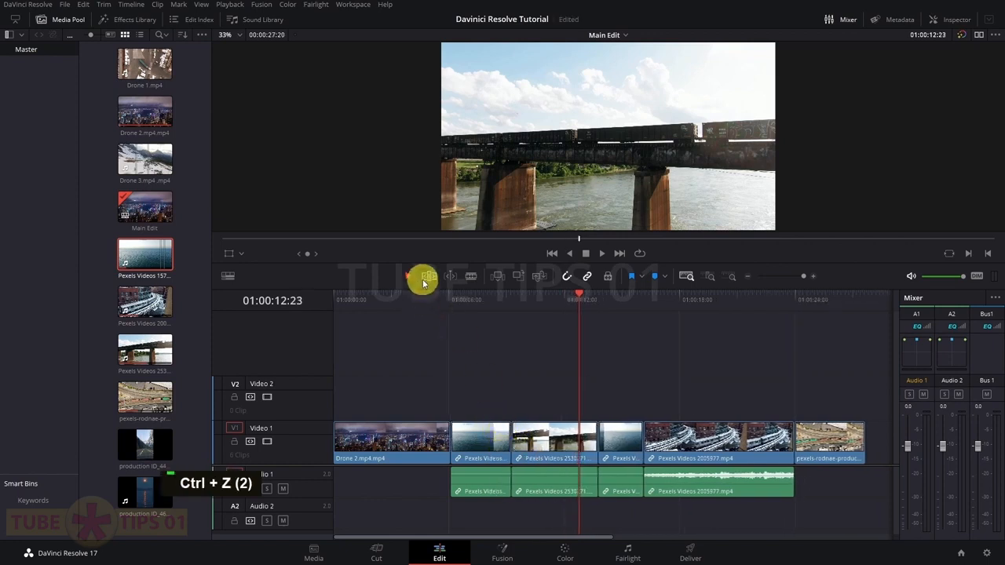
# Slip and roll the first sea clip again, undo, then trim a Video 1 cut to shorten the timeline
pyautogui.click(428, 279)
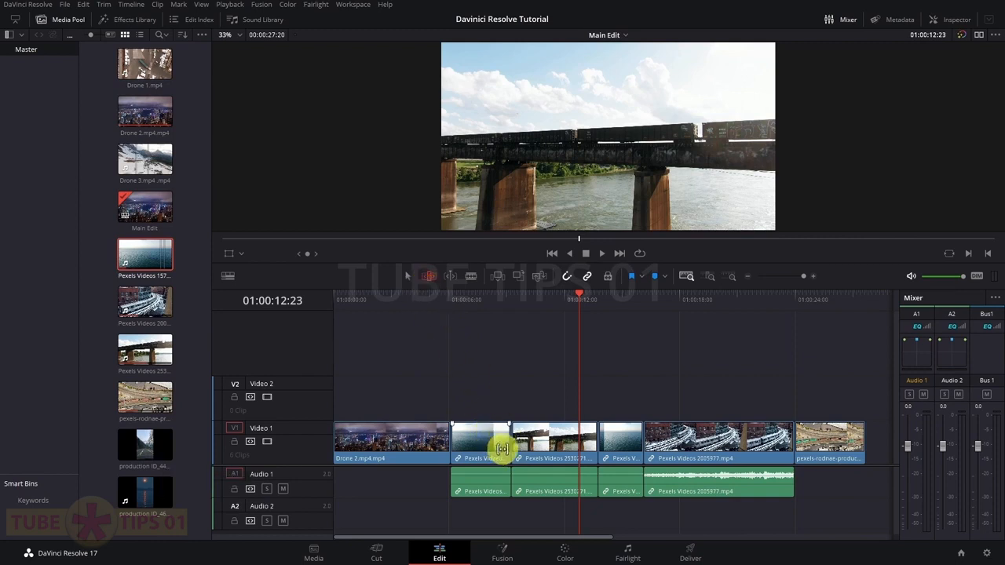
pyautogui.moveTo(503, 447)
pyautogui.mouseDown()
pyautogui.moveTo(487, 445)
pyautogui.moveTo(497, 449)
pyautogui.mouseUp()
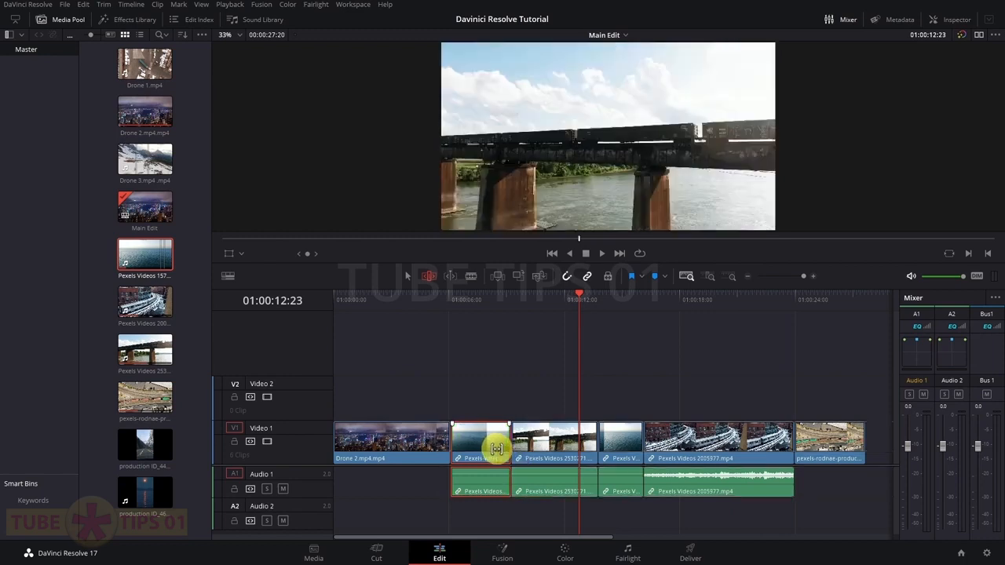
pyautogui.moveTo(512, 446)
pyautogui.mouseDown()
pyautogui.moveTo(493, 444)
pyautogui.moveTo(581, 447)
pyautogui.moveTo(505, 441)
pyautogui.moveTo(511, 426)
pyautogui.mouseUp()
pyautogui.hotkey('ctrl', 'z')
pyautogui.hotkey('ctrl', 'z')
pyautogui.hotkey('ctrl', 'z')
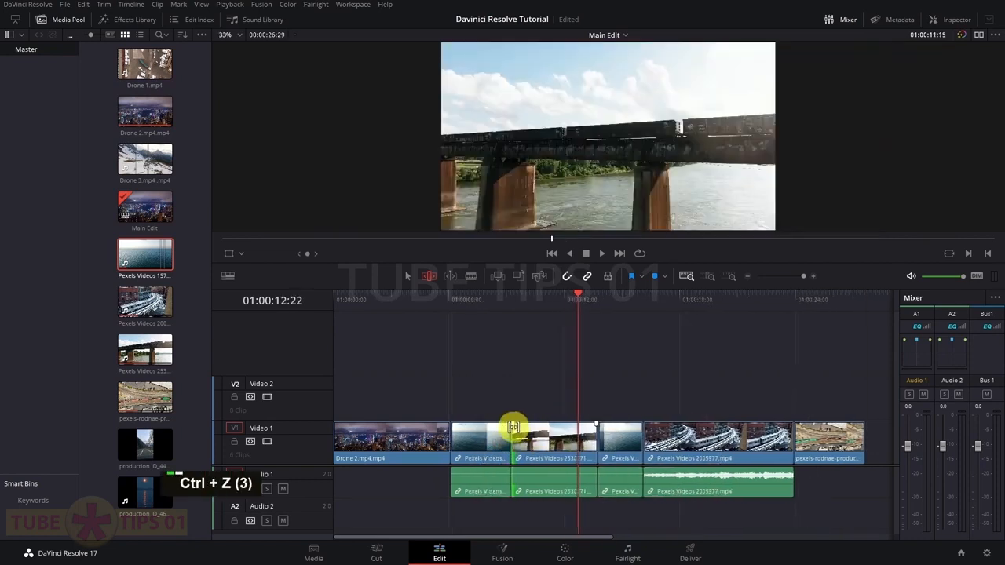
pyautogui.moveTo(795, 436); pyautogui.dragTo(746, 436)
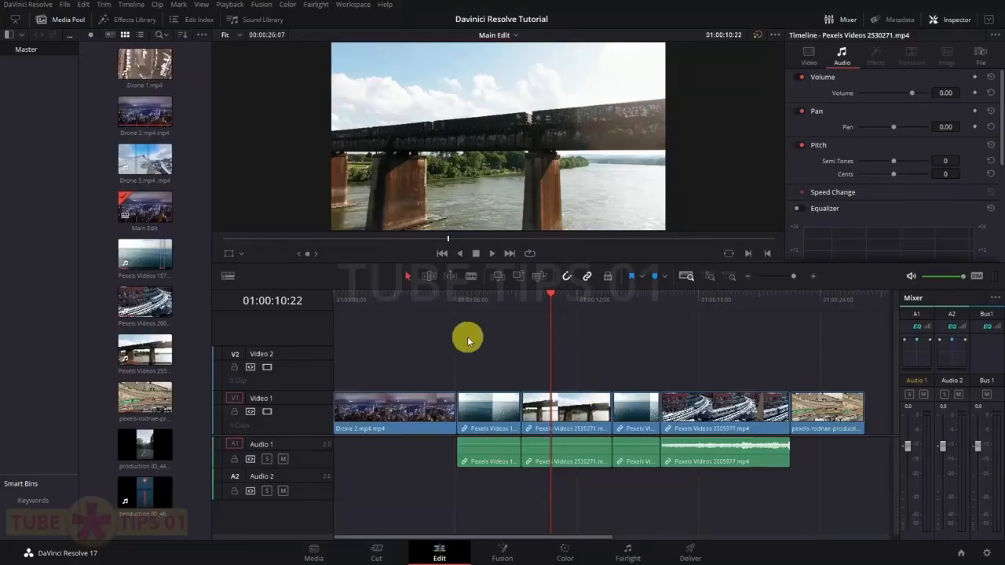
# Blade-cut the first sea clip at 01:00:07:13, then undo the cut
pyautogui.press('Up')
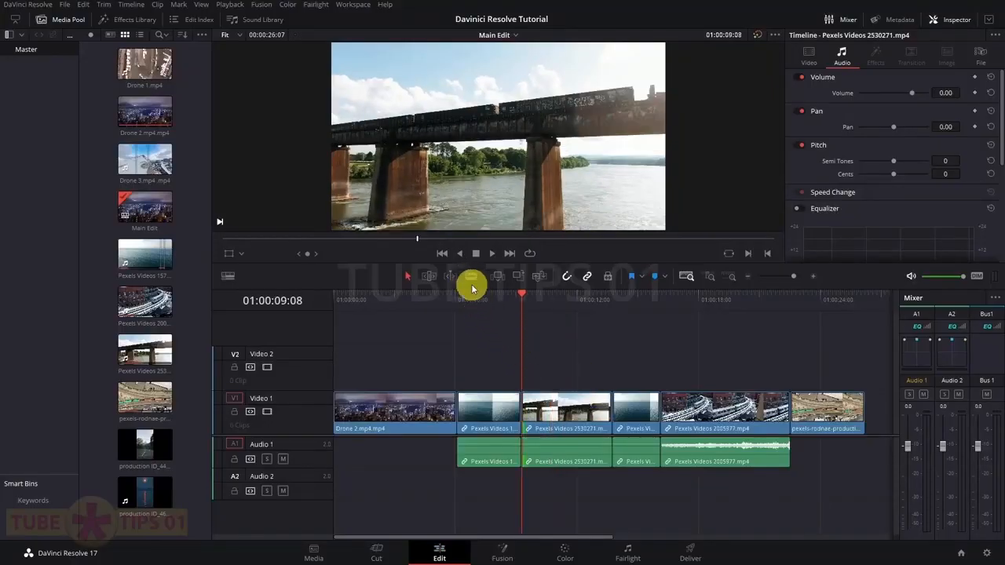
pyautogui.moveTo(523, 305); pyautogui.dragTo(493, 305)
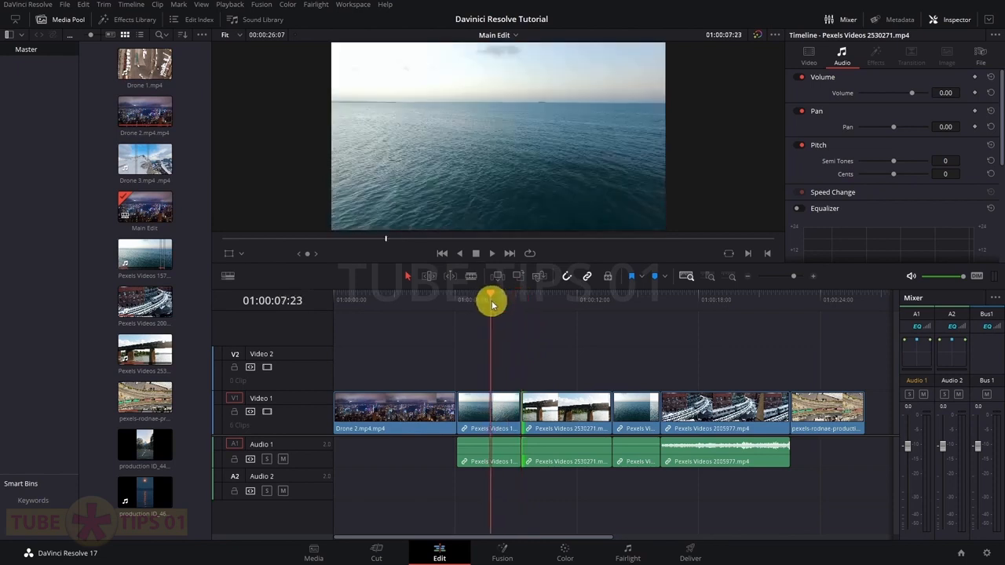
pyautogui.click(486, 300)
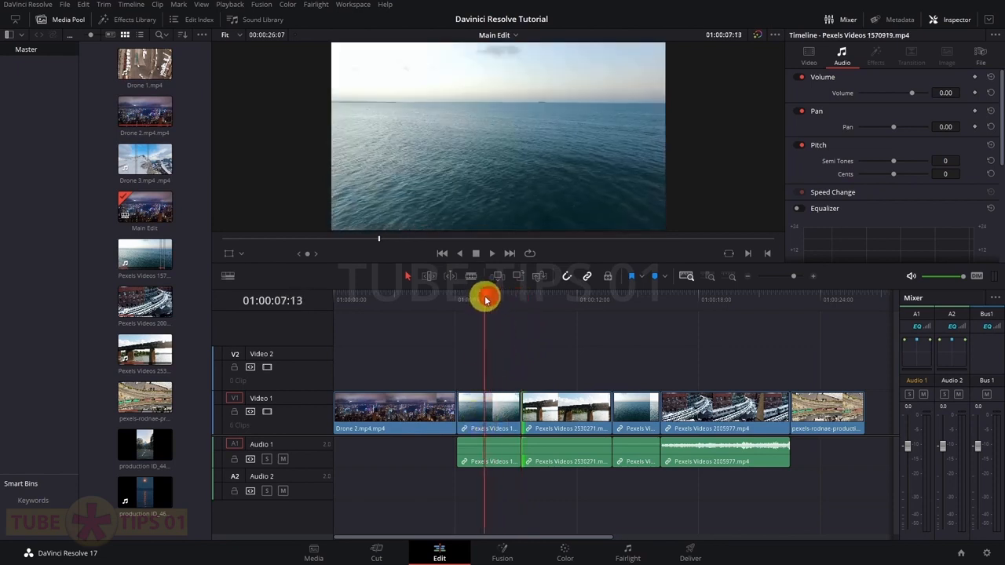
pyautogui.click(472, 277)
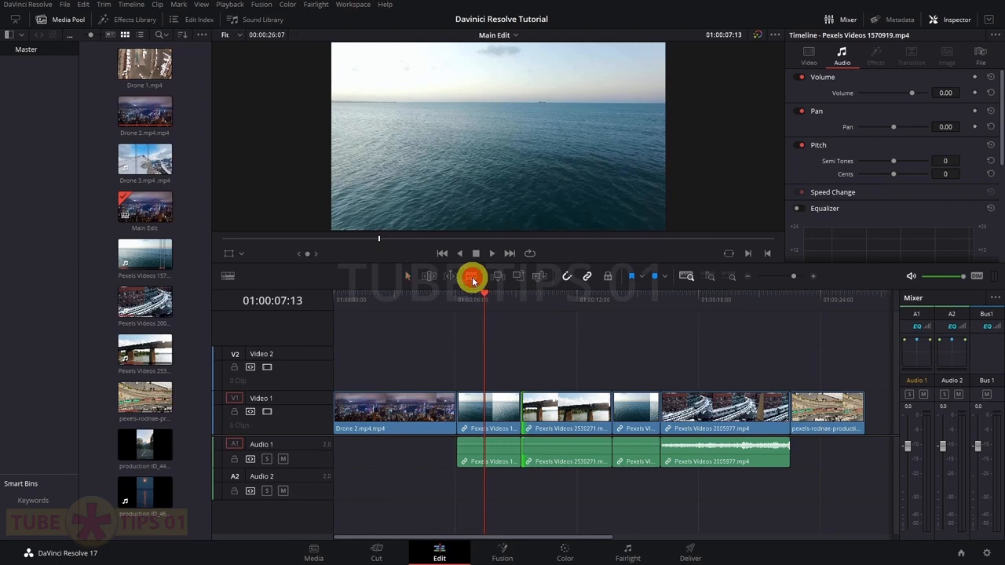
pyautogui.click(491, 411)
pyautogui.moveTo(484, 299)
pyautogui.mouseDown()
pyautogui.moveTo(473, 294)
pyautogui.moveTo(489, 303)
pyautogui.mouseUp()
pyautogui.hotkey('ctrl', 'z')
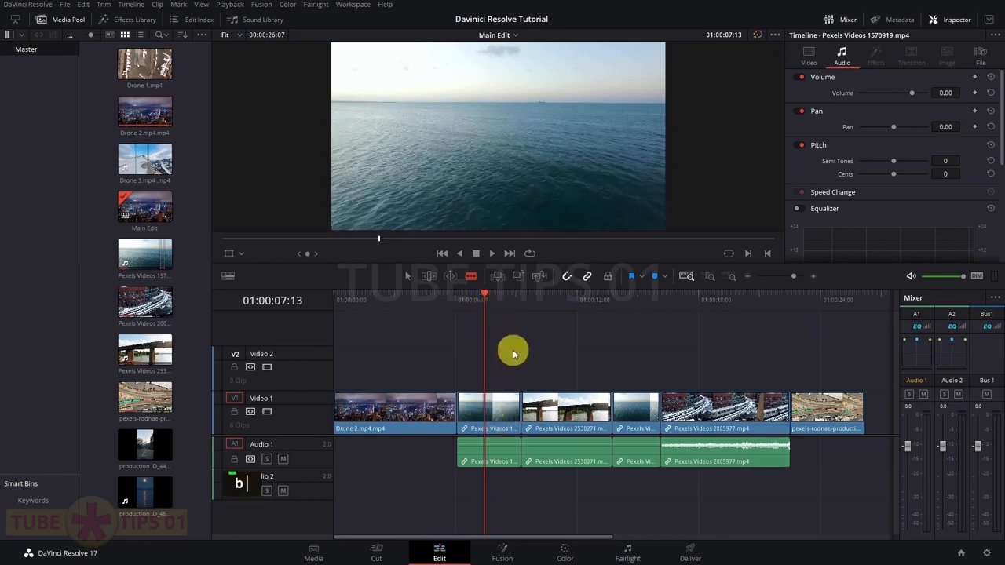
# Move the short sea clip to Video 2 at 01:00:07:19, blade both tracks, then undo
pyautogui.press('a')
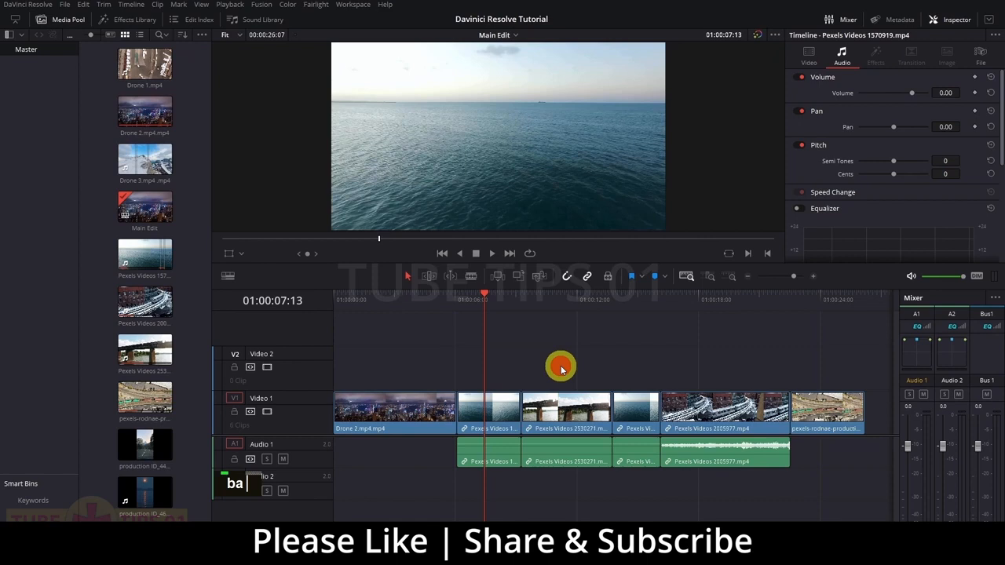
pyautogui.click(489, 309)
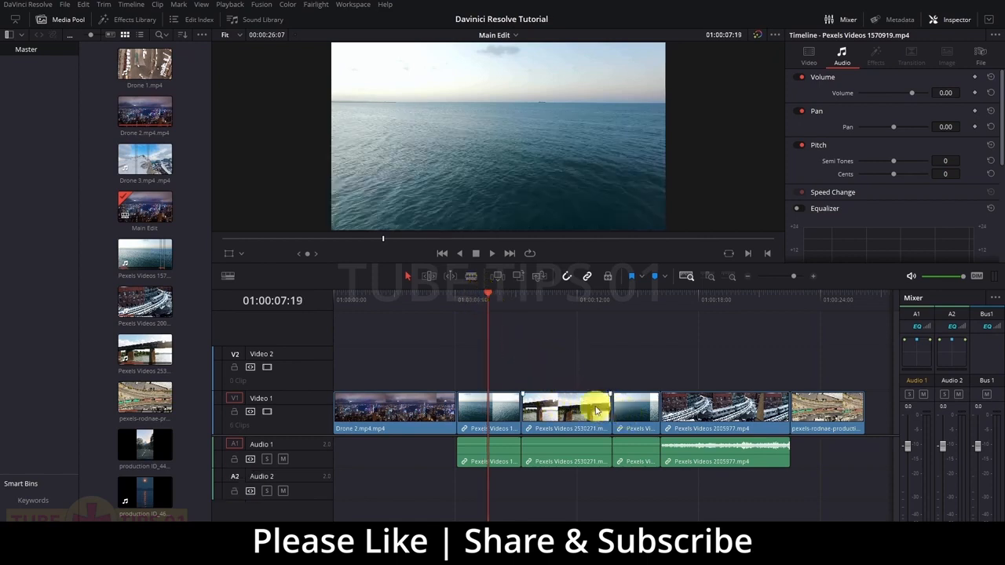
pyautogui.moveTo(630, 414); pyautogui.dragTo(489, 361)
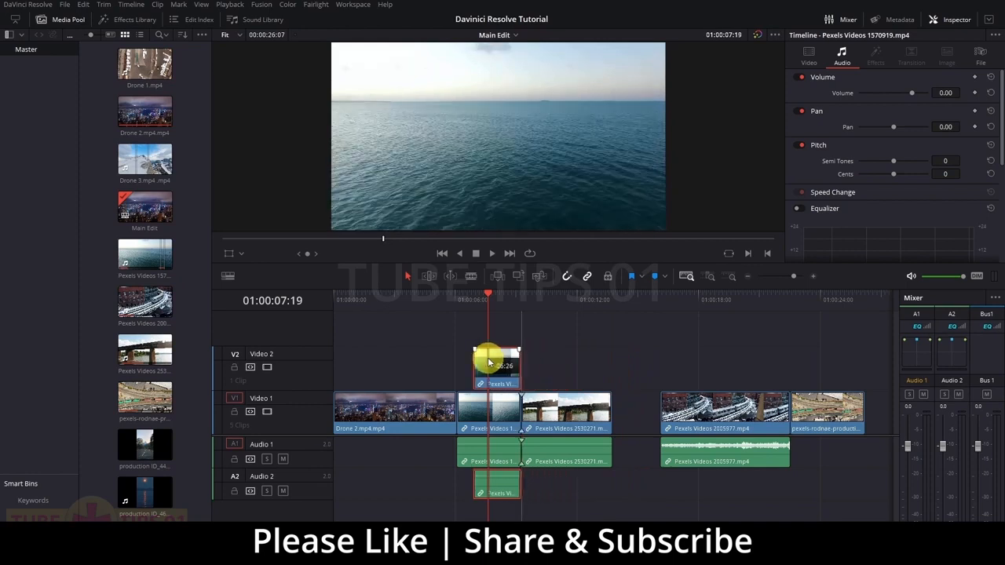
pyautogui.press('b')
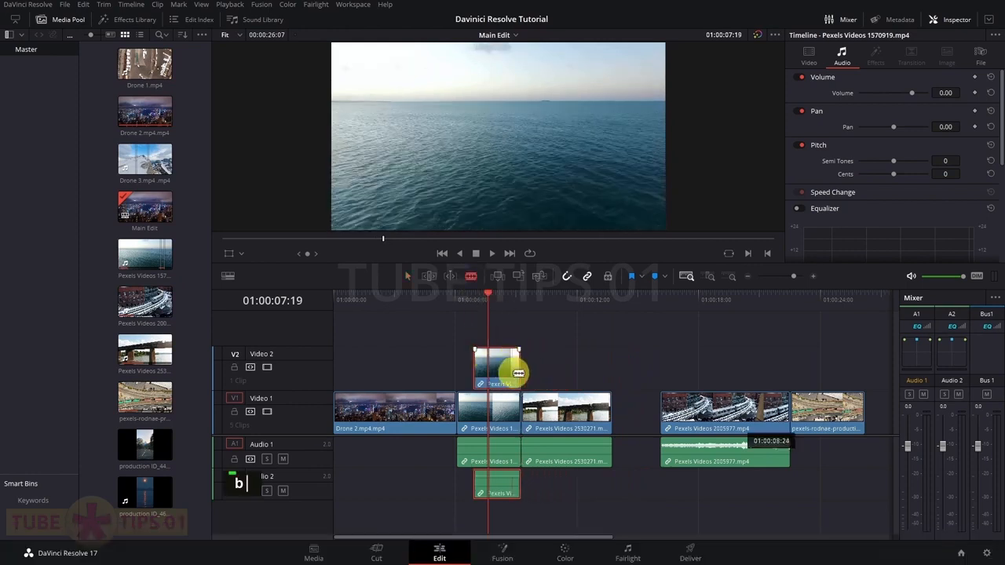
pyautogui.click(489, 362)
pyautogui.click(491, 406)
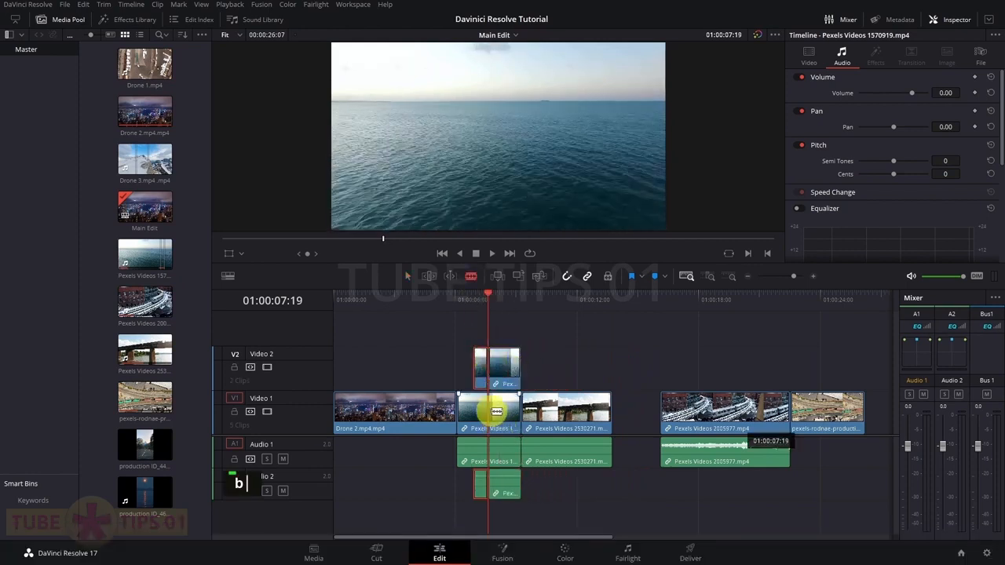
pyautogui.click(503, 369)
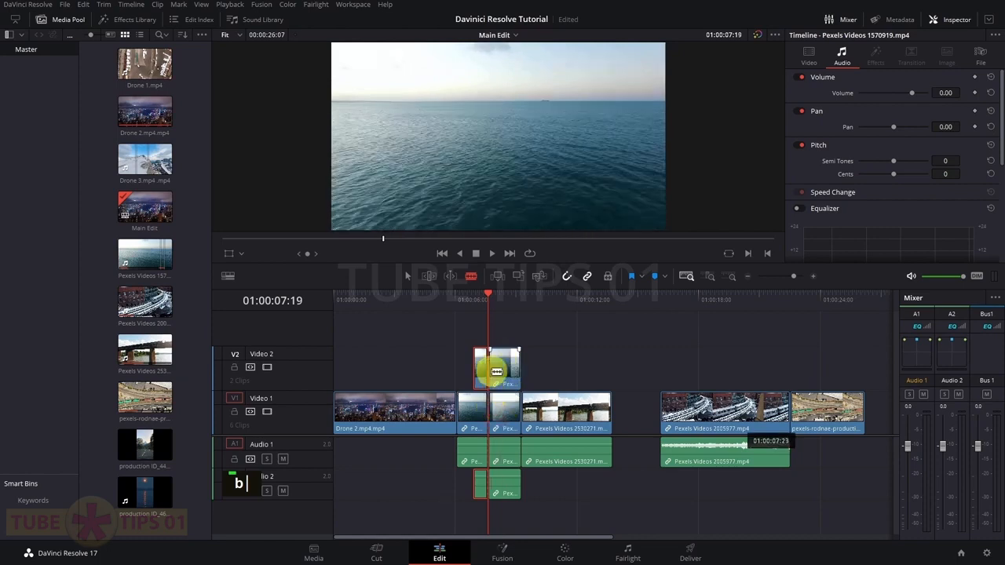
pyautogui.hotkey('ctrl', 'z')
pyautogui.hotkey('ctrl', 'z')
pyautogui.hotkey('ctrl', 'z')
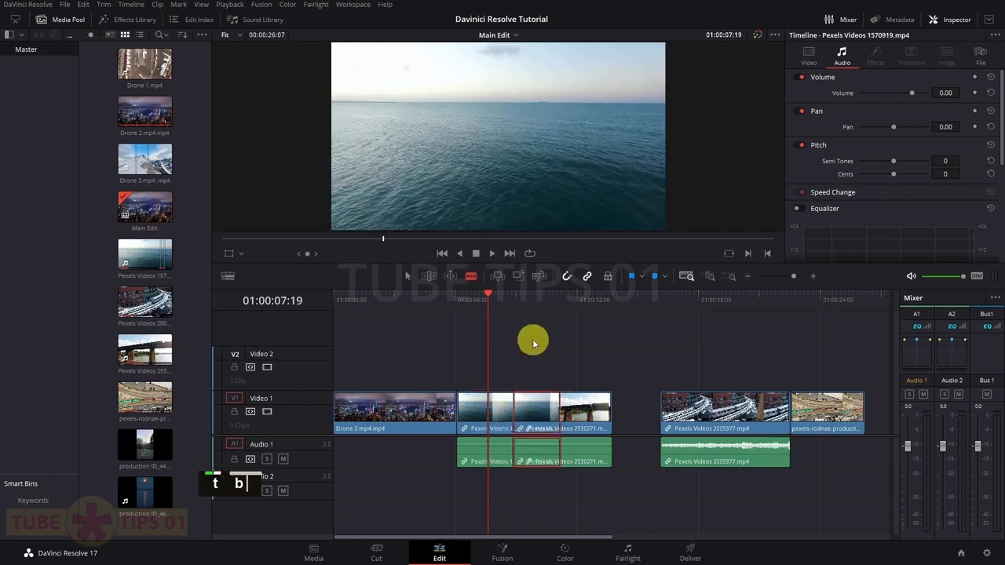
# Split the Video 1 clip at the playhead with Ctrl+\, then undo the split
pyautogui.click(520, 331)
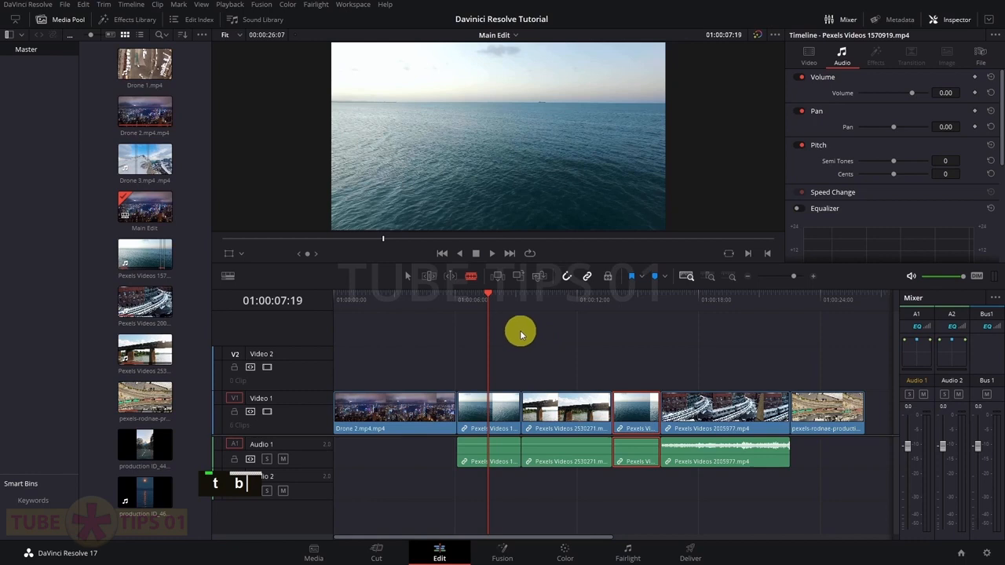
pyautogui.moveTo(531, 406); pyautogui.dragTo(498, 400)
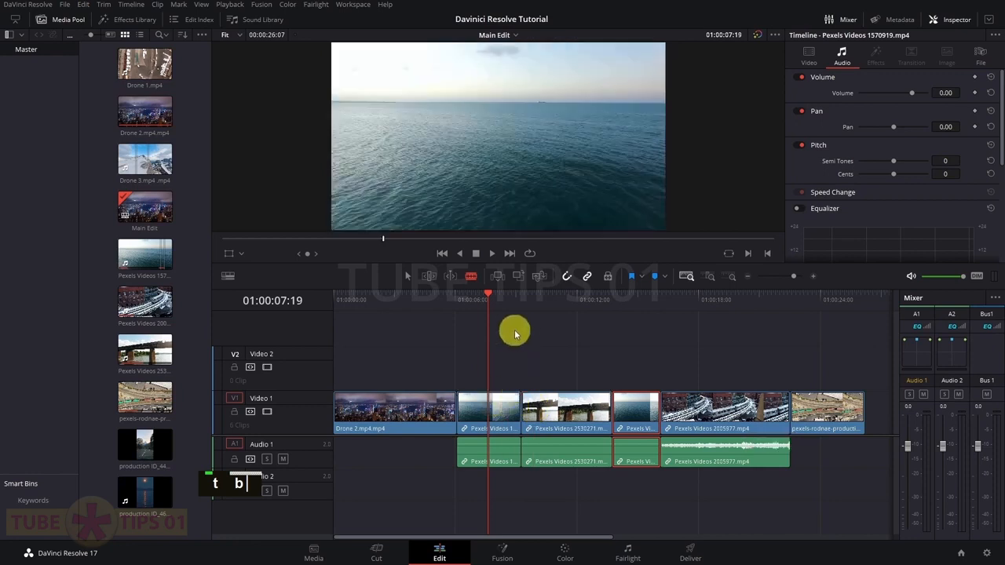
pyautogui.click(408, 276)
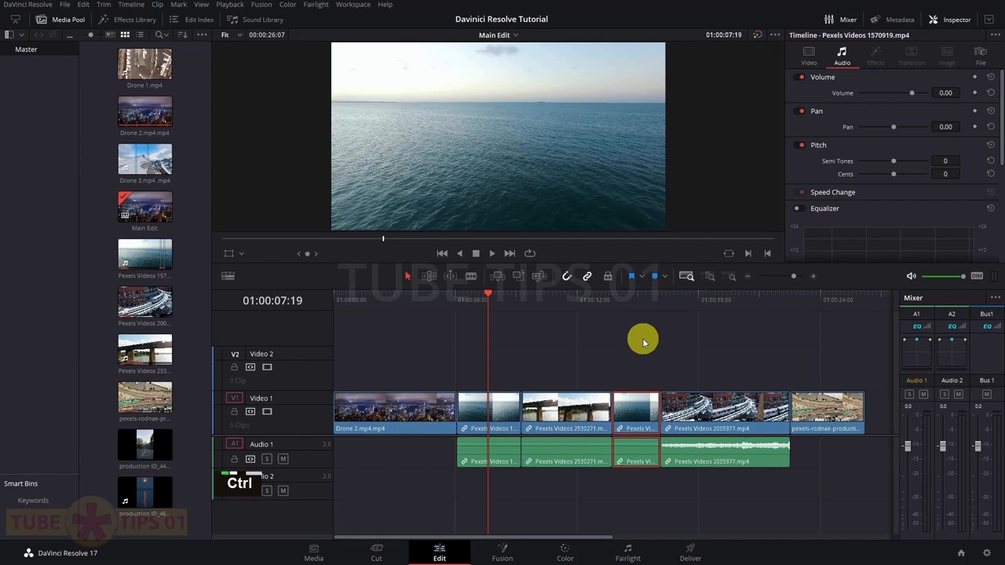
pyautogui.hotkey('ctrl', '\\')
pyautogui.moveTo(476, 295); pyautogui.dragTo(488, 326)
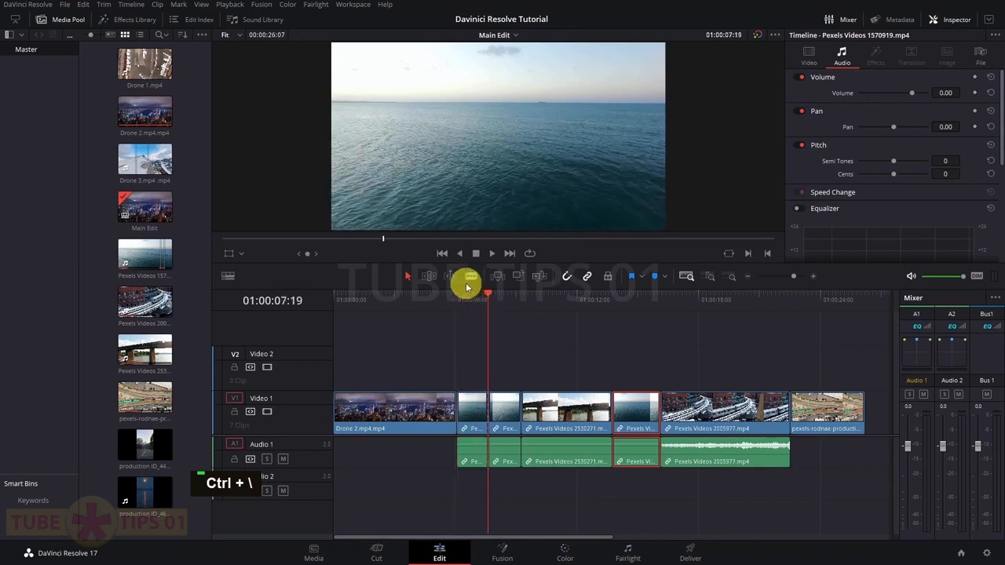
pyautogui.moveTo(489, 298)
pyautogui.mouseDown()
pyautogui.moveTo(473, 294)
pyautogui.moveTo(484, 305)
pyautogui.mouseUp()
pyautogui.hotkey('ctrl', 'z')
# Move the short sea clip up to Video 2 and Audio 2, then test and undo a Ctrl+\ split
pyautogui.moveTo(632, 413); pyautogui.dragTo(491, 374)
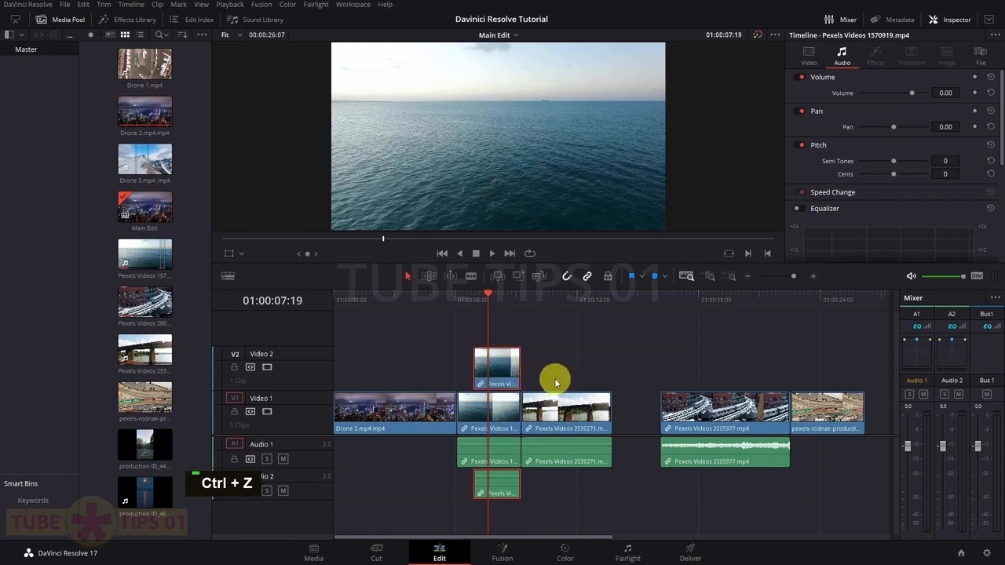
pyautogui.press('ctrl+\\')
pyautogui.moveTo(485, 298)
pyautogui.mouseDown()
pyautogui.moveTo(474, 302)
pyautogui.moveTo(486, 305)
pyautogui.mouseUp()
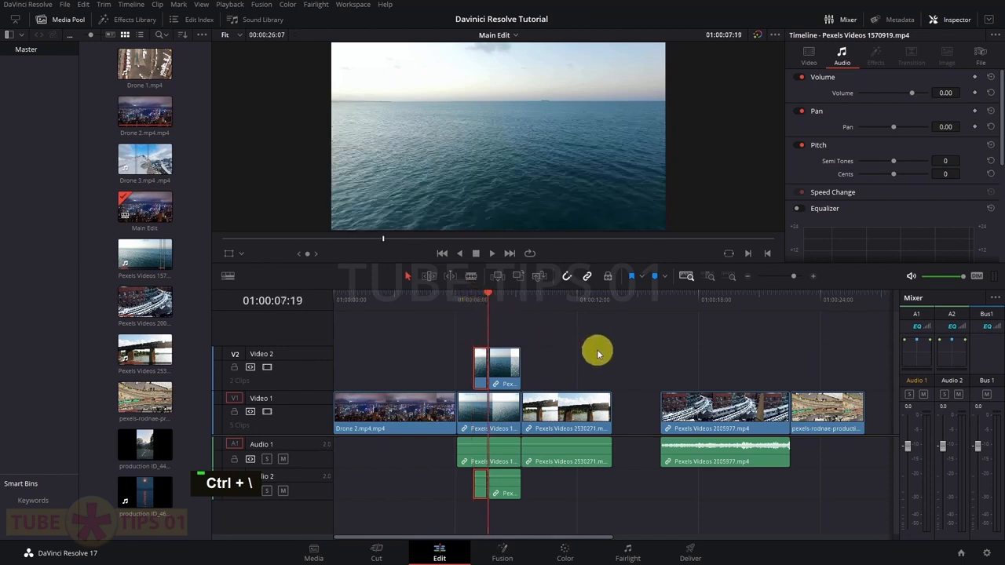
pyautogui.hotkey('ctrl', 'z')
pyautogui.click(567, 343)
pyautogui.click(484, 298)
pyautogui.hotkey('ctrl', 'z')
# Blade the Video 2 clip at 01:00:07:19 and split all tracks with Ctrl+\, undoing both
pyautogui.click(501, 361)
pyautogui.moveTo(474, 295); pyautogui.dragTo(487, 295)
pyautogui.click(471, 276)
pyautogui.click(493, 371)
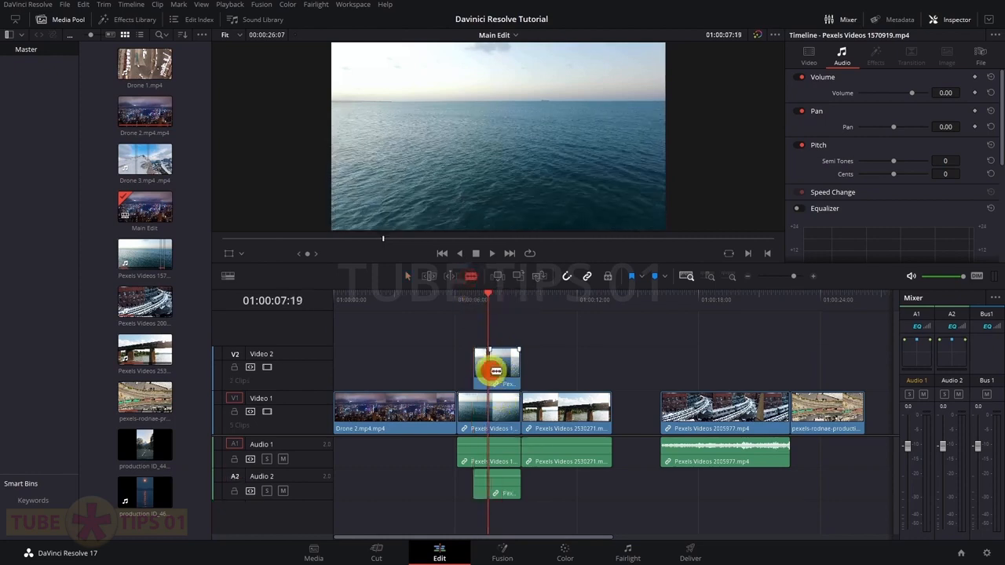
pyautogui.hotkey('ctrl', 'z')
pyautogui.hotkey('ctrl', 'z')
pyautogui.hotkey('ctrl', 'z')
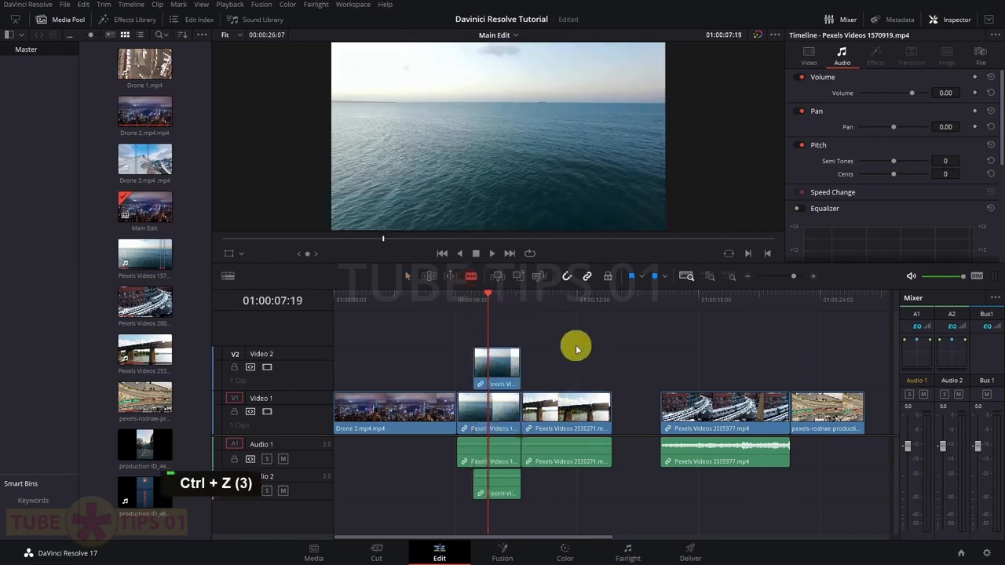
pyautogui.hotkey('ctrl', '\\')
pyautogui.moveTo(487, 295); pyautogui.dragTo(467, 291)
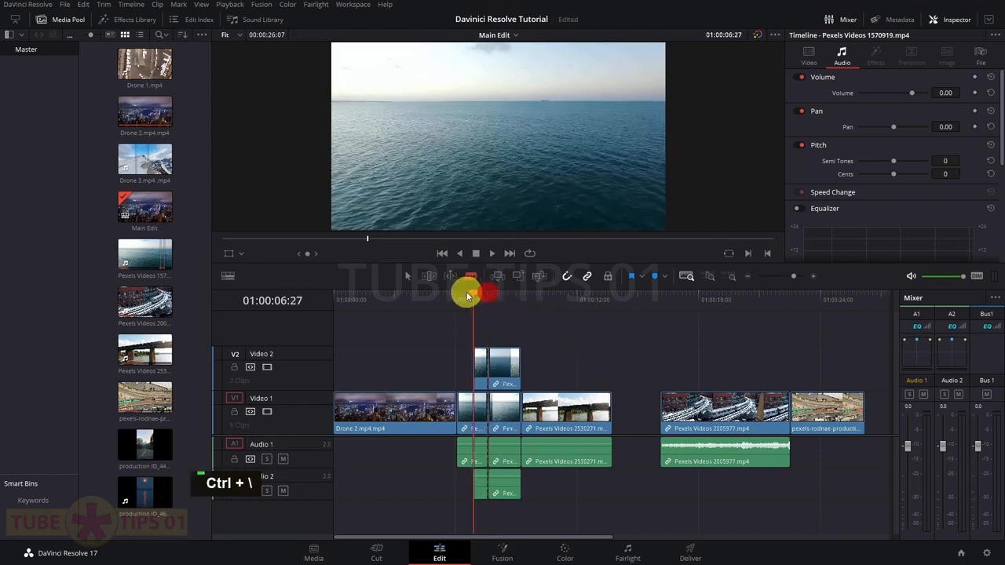
pyautogui.hotkey('ctrl', 'z')
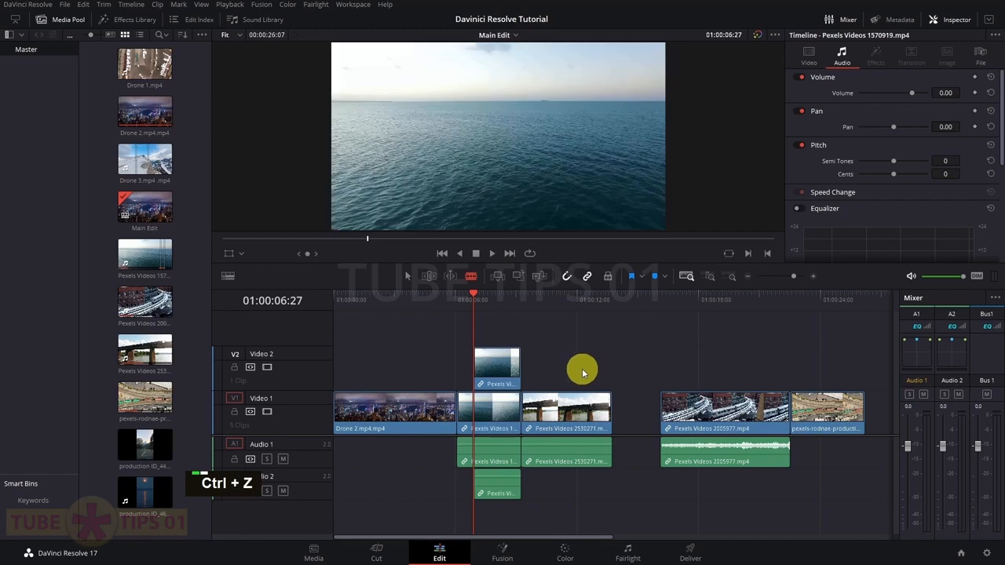
# Split the Video 2 and Audio 2 clips at 01:00:07:27, then undo the splits
pyautogui.press('a')
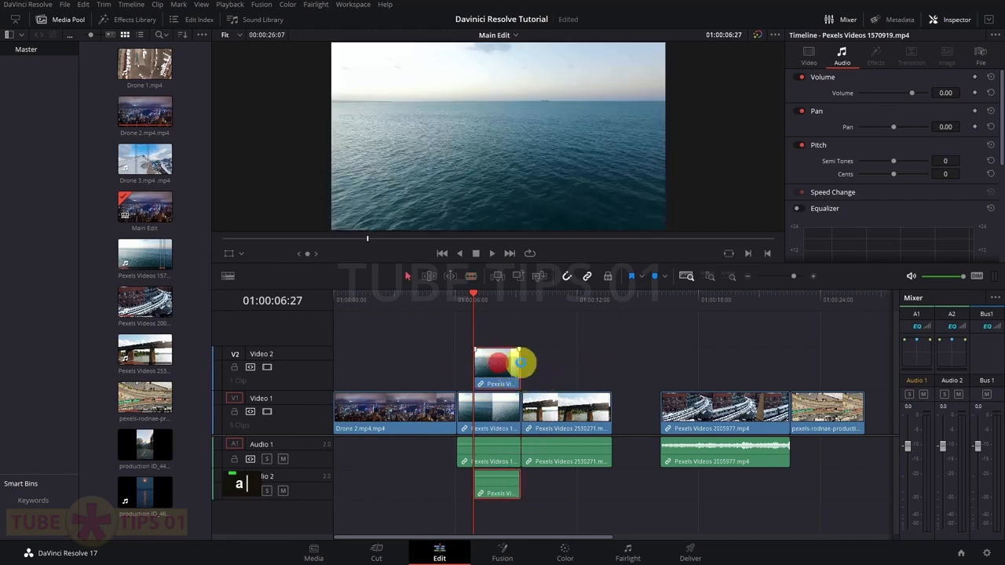
pyautogui.moveTo(489, 304); pyautogui.dragTo(495, 308)
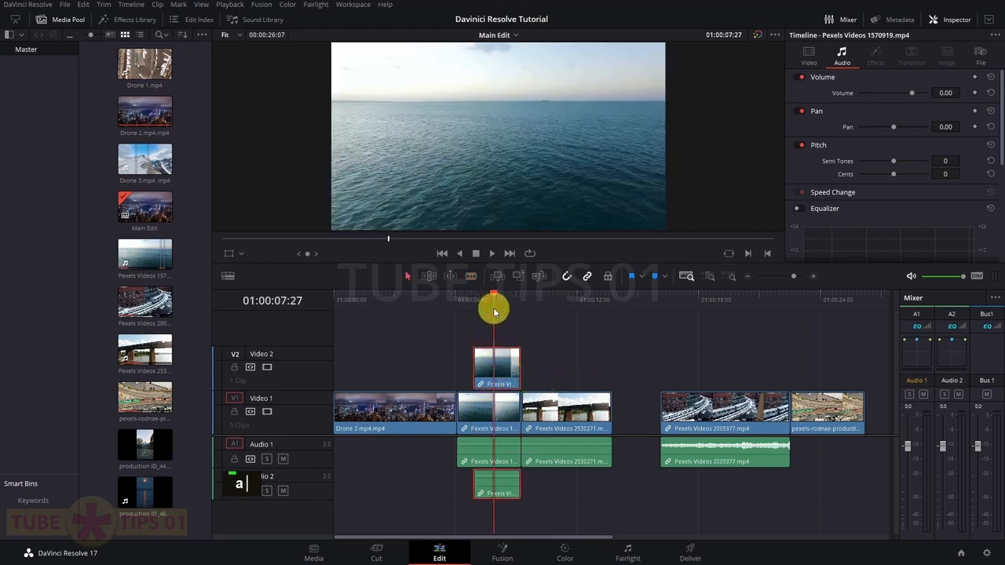
pyautogui.hotkey('ctrl', '\\')
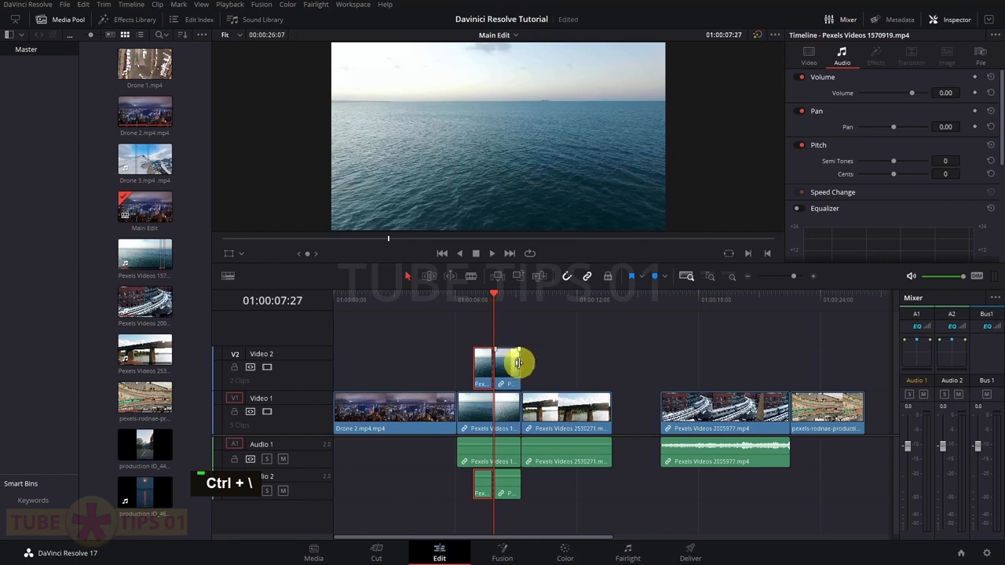
pyautogui.click(483, 301)
pyautogui.hotkey('ctrl', 'z')
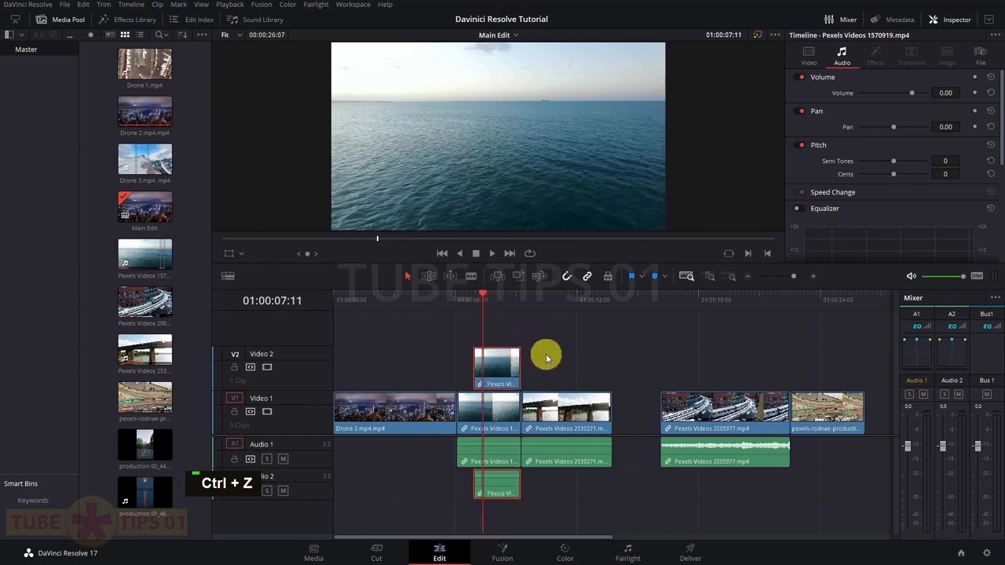
pyautogui.click(562, 363)
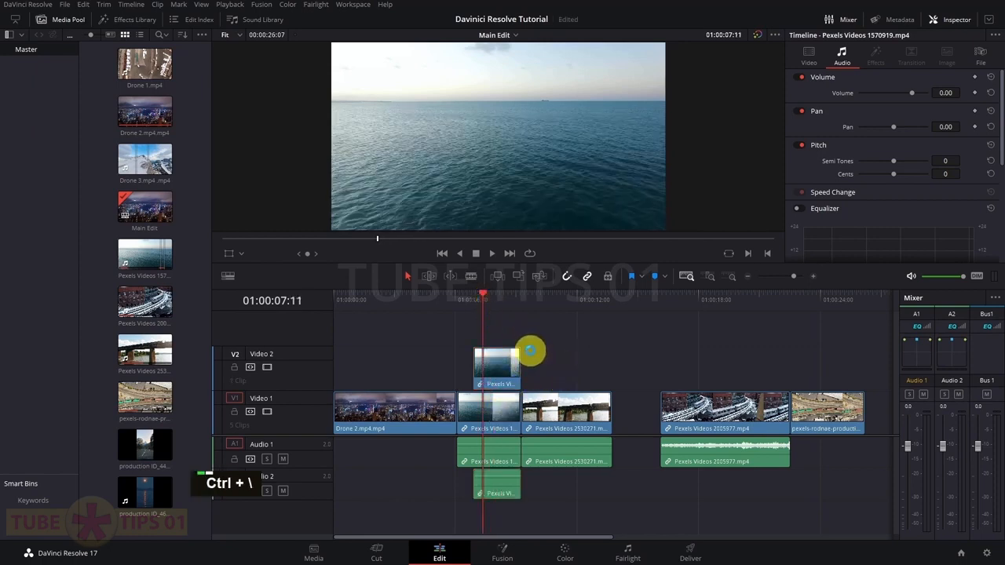
pyautogui.click(473, 300)
pyautogui.click(495, 303)
pyautogui.hotkey('ctrl', 'z')
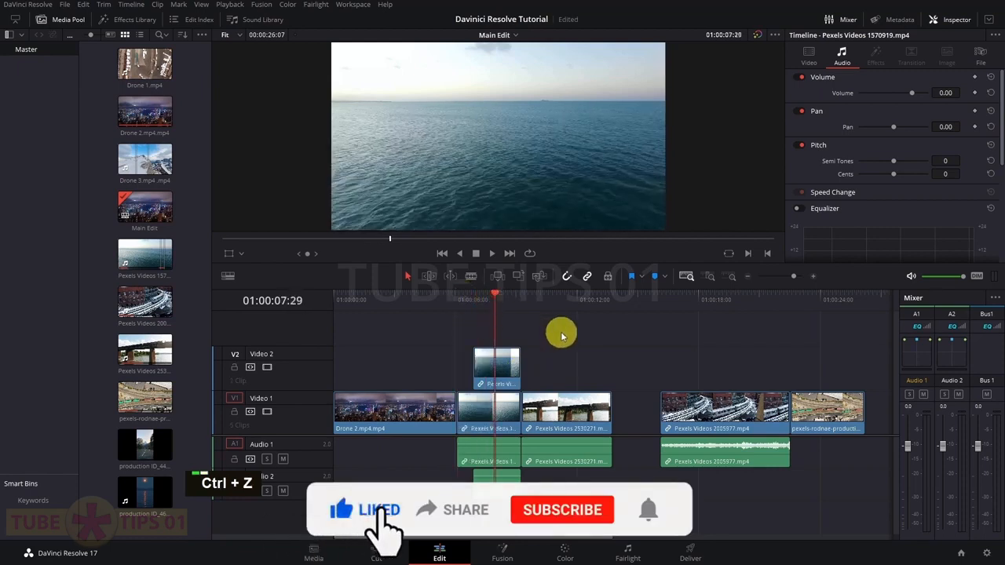
pyautogui.moveTo(497, 364)
pyautogui.mouseDown()
pyautogui.moveTo(626, 378)
pyautogui.moveTo(487, 363)
pyautogui.moveTo(511, 364)
pyautogui.mouseUp()
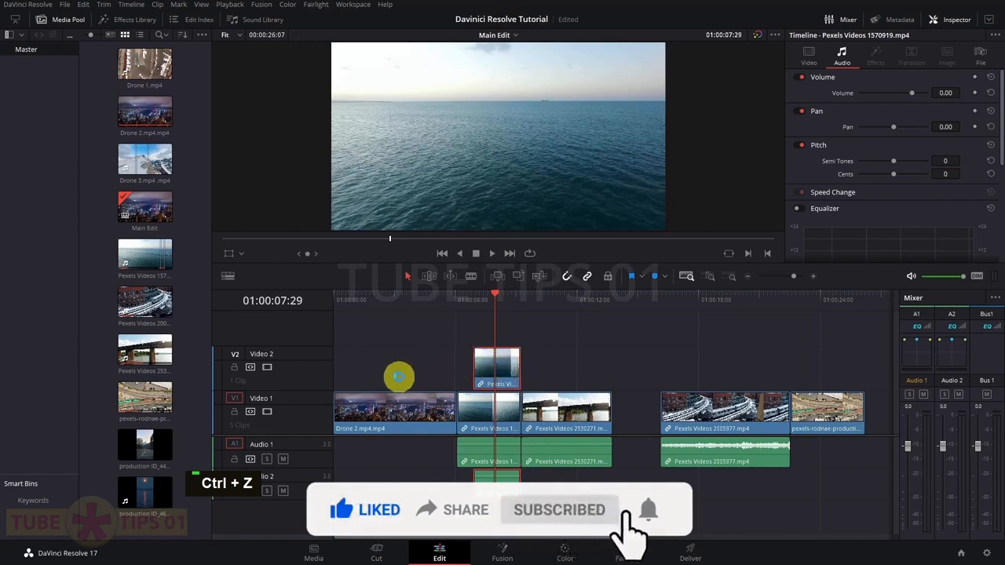
pyautogui.click(251, 369)
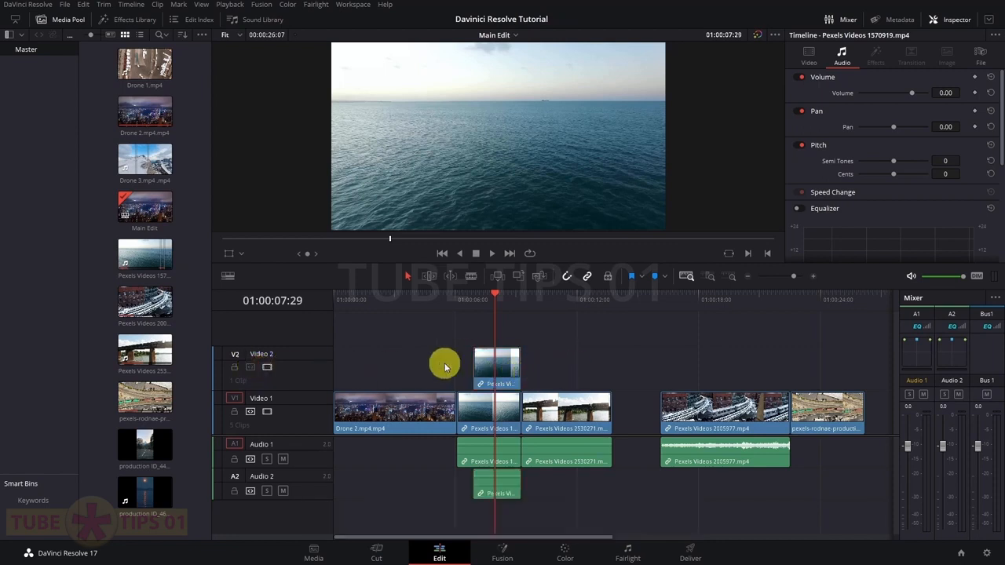
pyautogui.hotkey('ctrl', '\\')
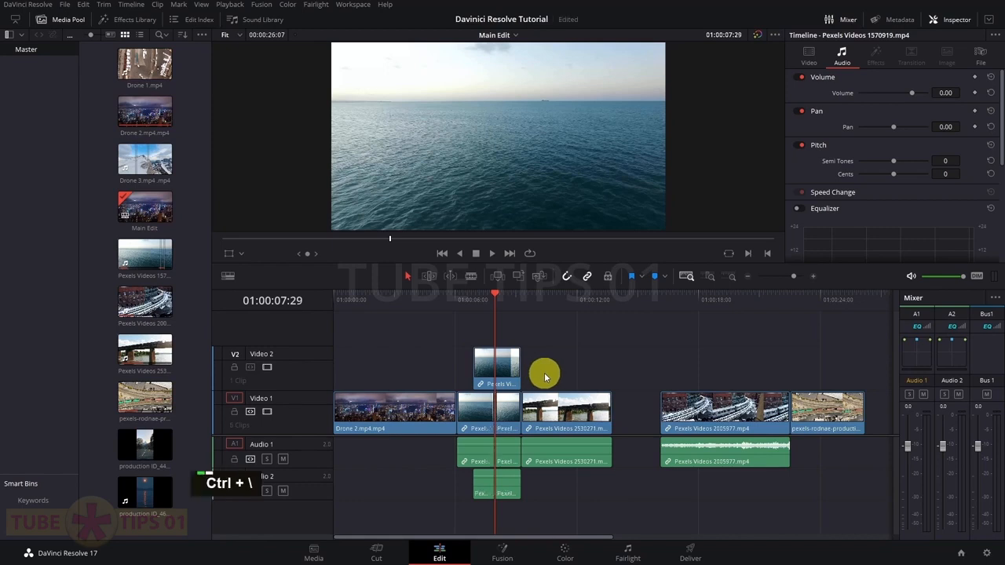
pyautogui.click(474, 300)
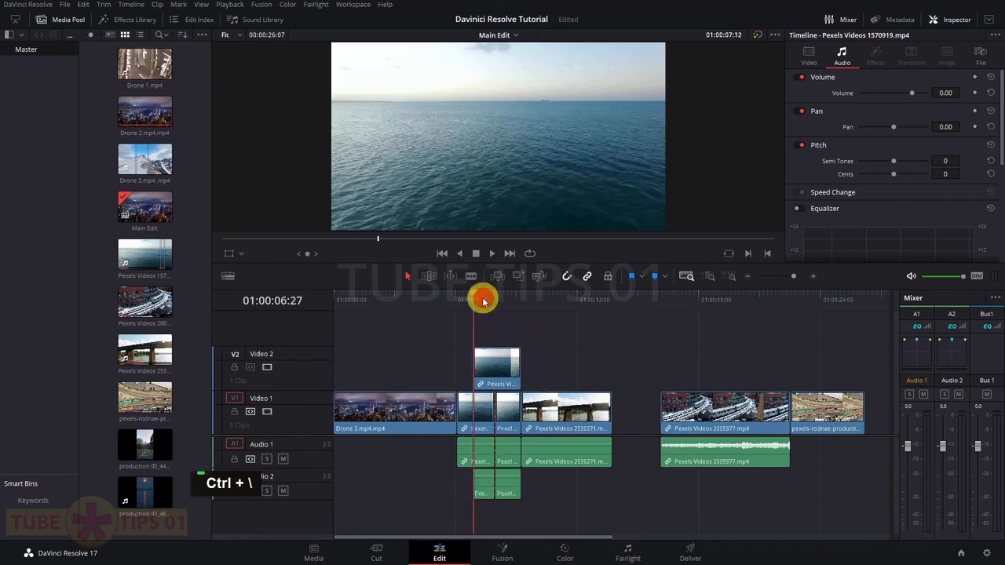
pyautogui.click(499, 369)
pyautogui.moveTo(499, 369)
pyautogui.mouseDown()
pyautogui.moveTo(511, 369)
pyautogui.moveTo(493, 370)
pyautogui.mouseUp()
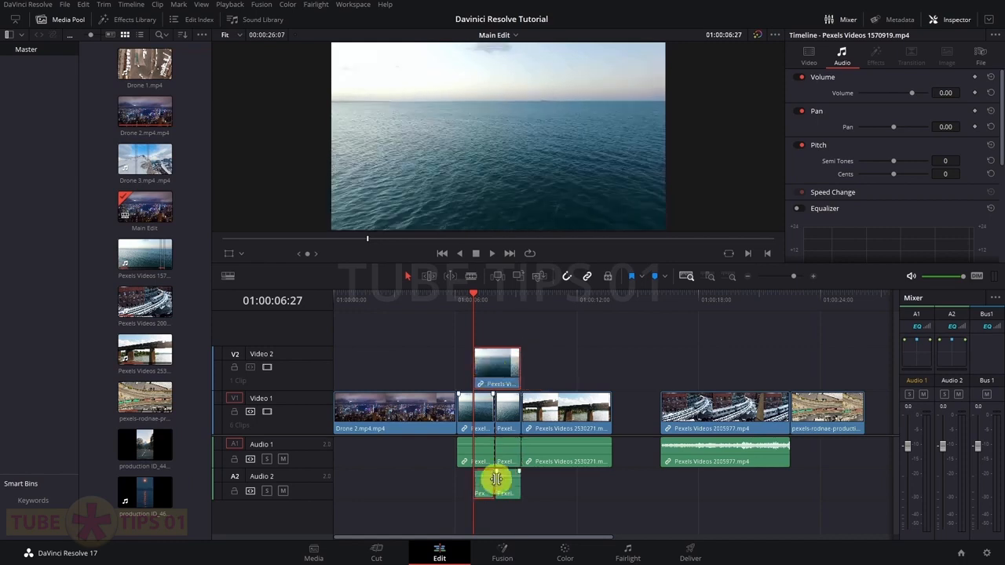
pyautogui.click(250, 371)
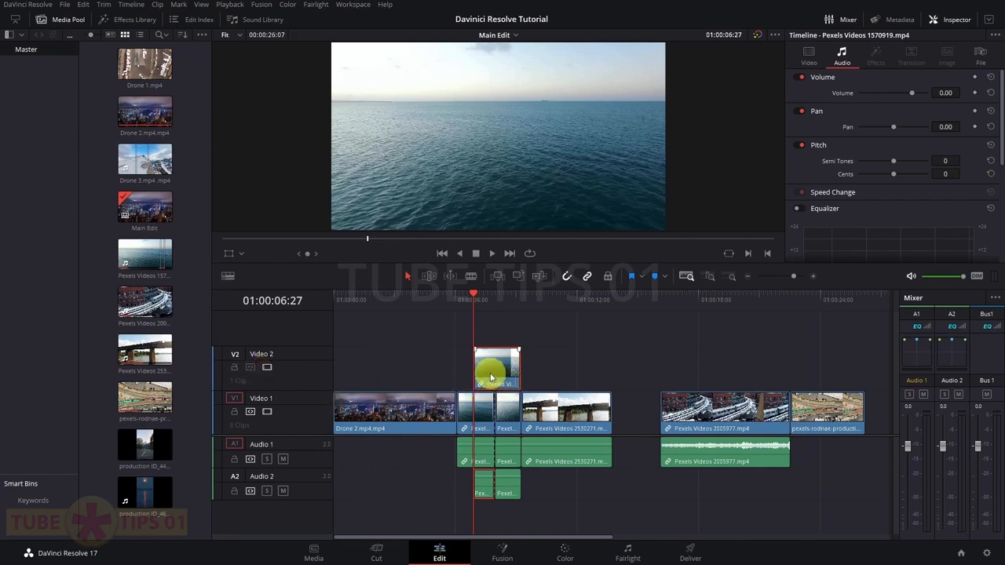
pyautogui.click(249, 371)
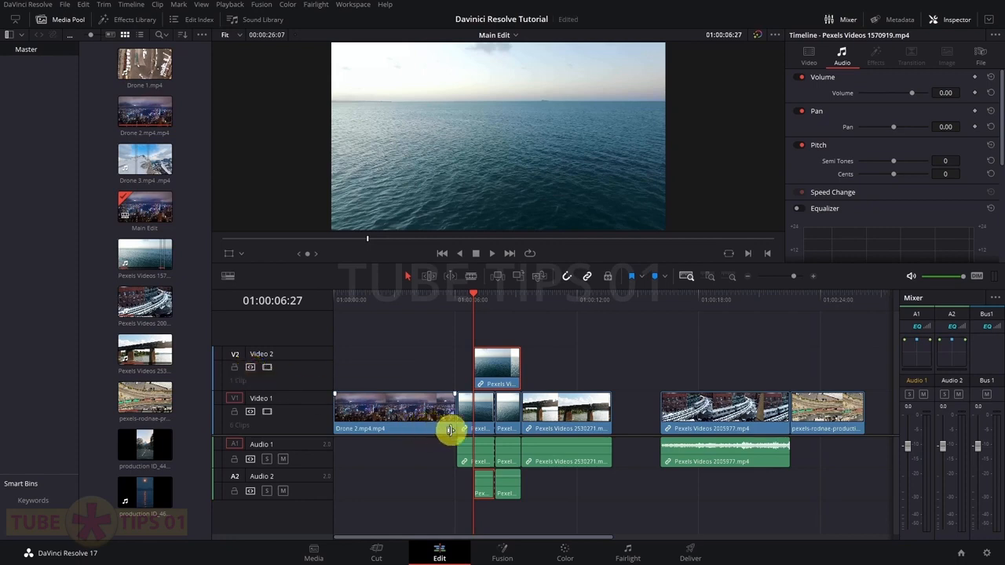
pyautogui.hotkey('ctrl', 'z')
pyautogui.hotkey('ctrl', 'z')
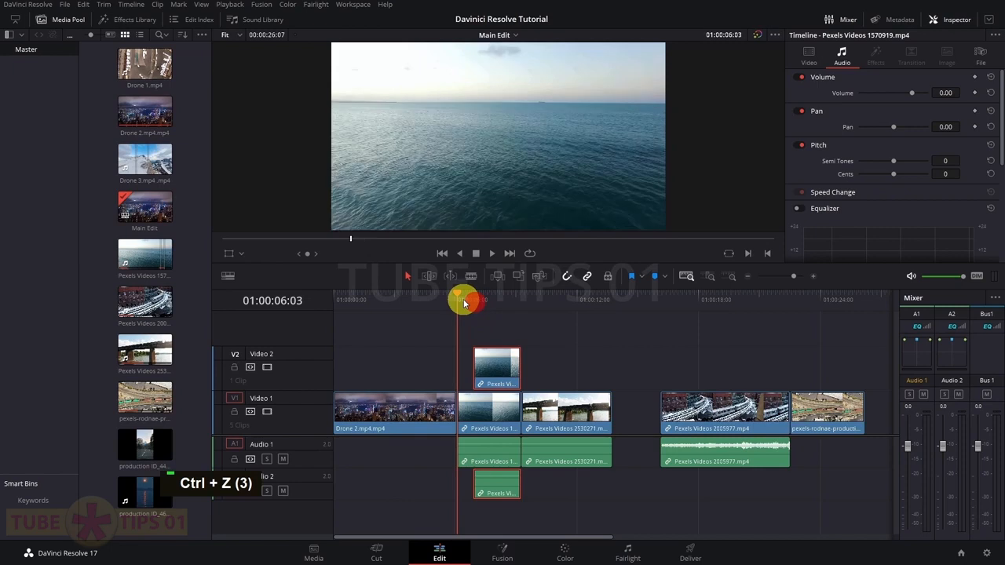
pyautogui.click(231, 413)
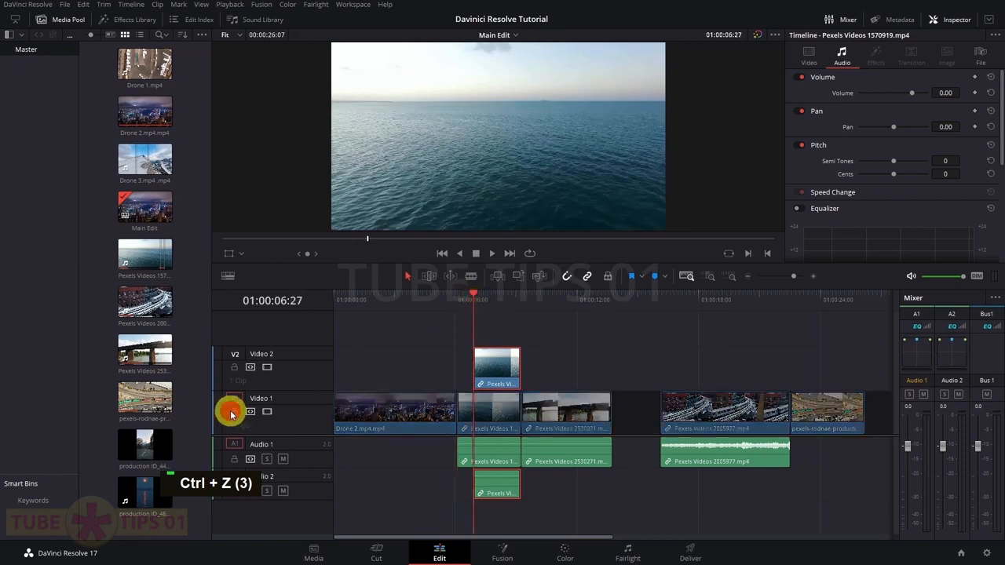
pyautogui.click(468, 450)
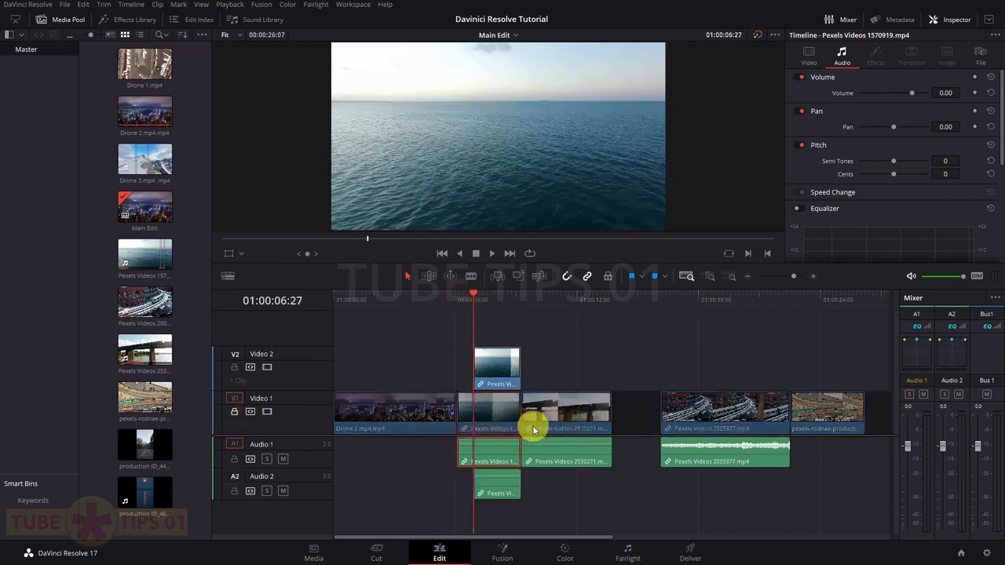
pyautogui.click(234, 411)
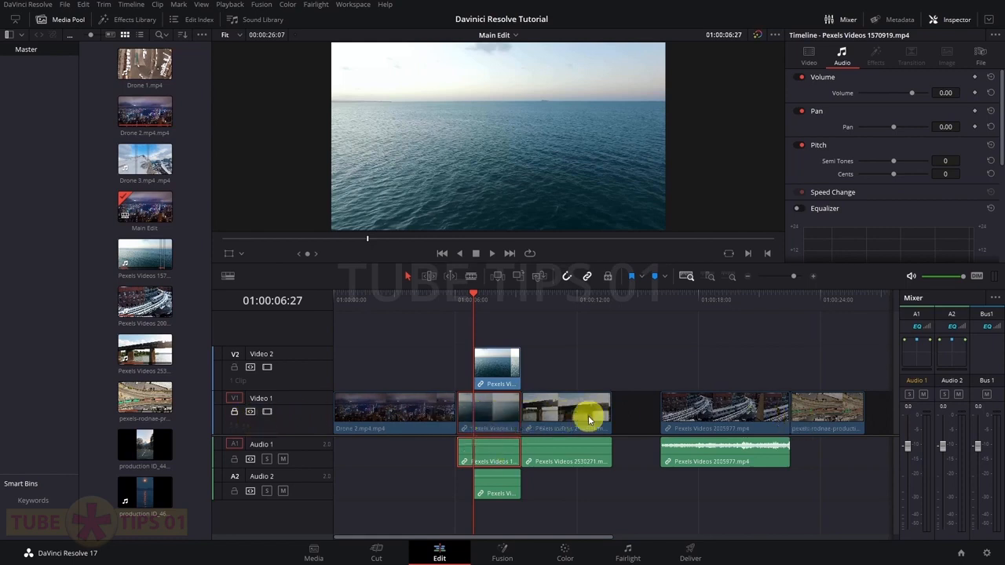
pyautogui.click(357, 418)
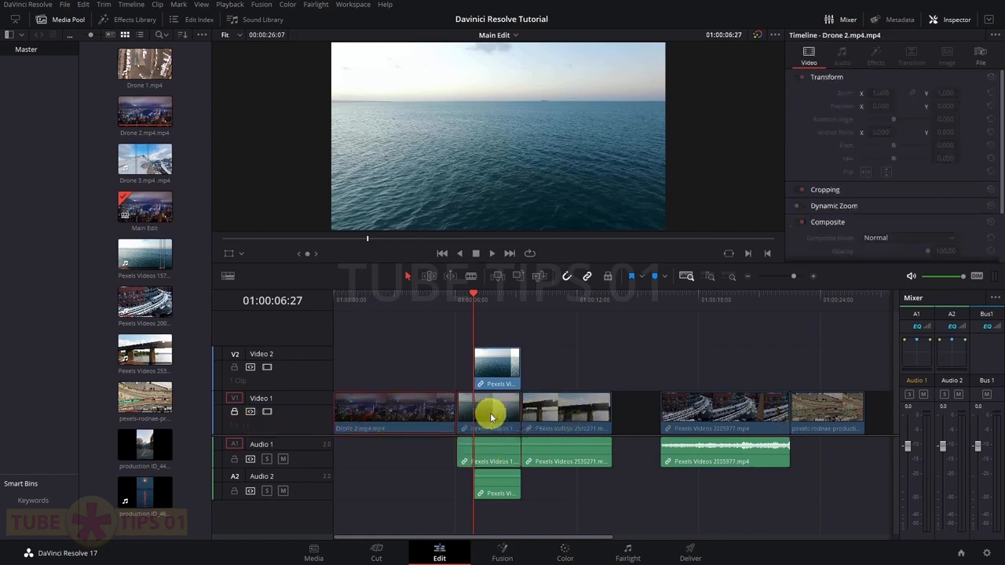
pyautogui.click(538, 411)
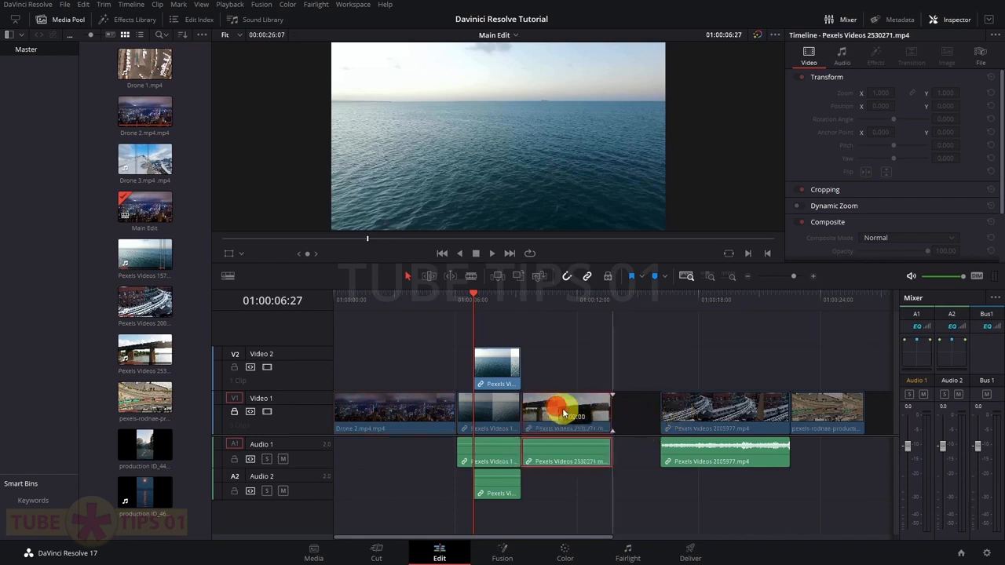
pyautogui.doubleClick(234, 412)
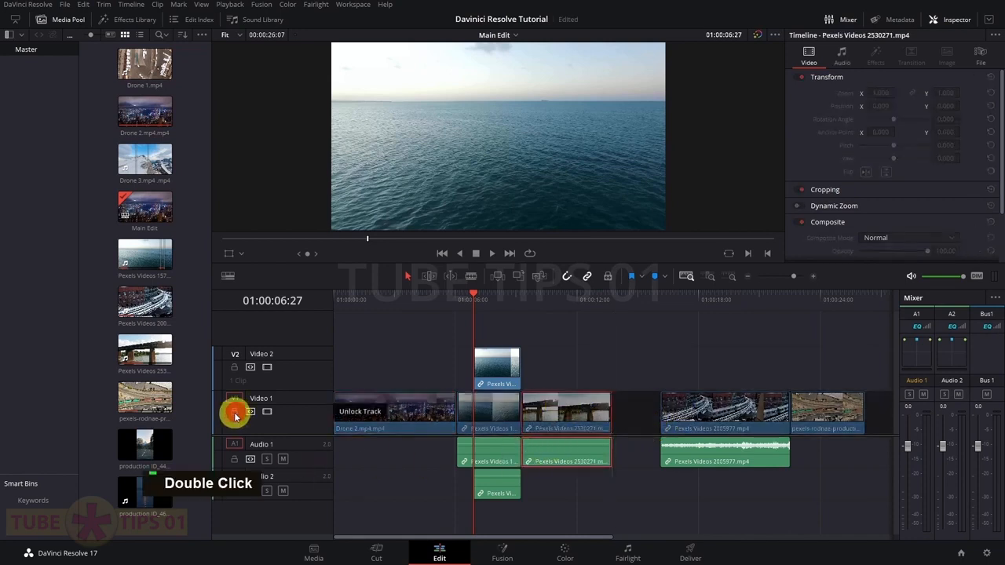
pyautogui.click(235, 413)
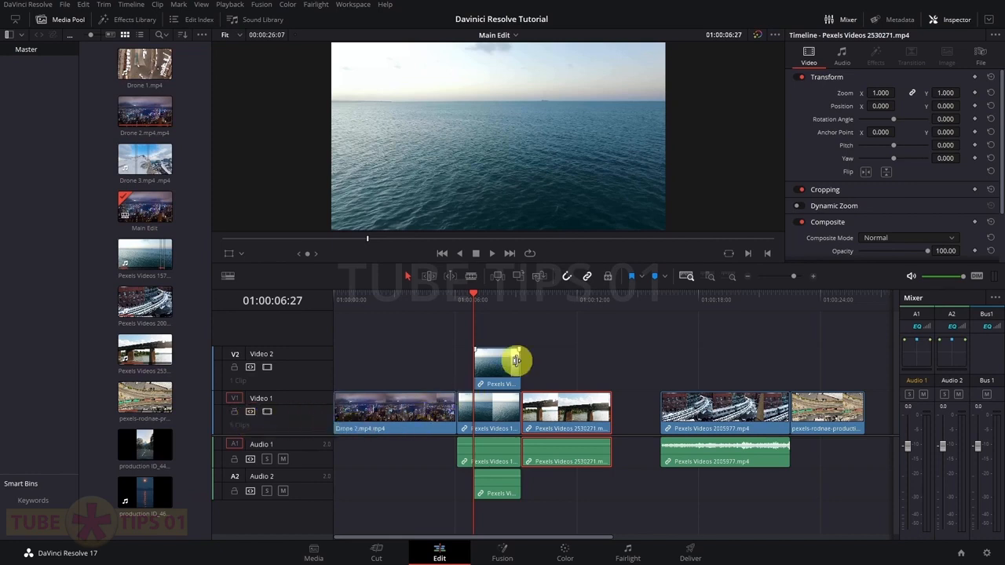
pyautogui.click(608, 277)
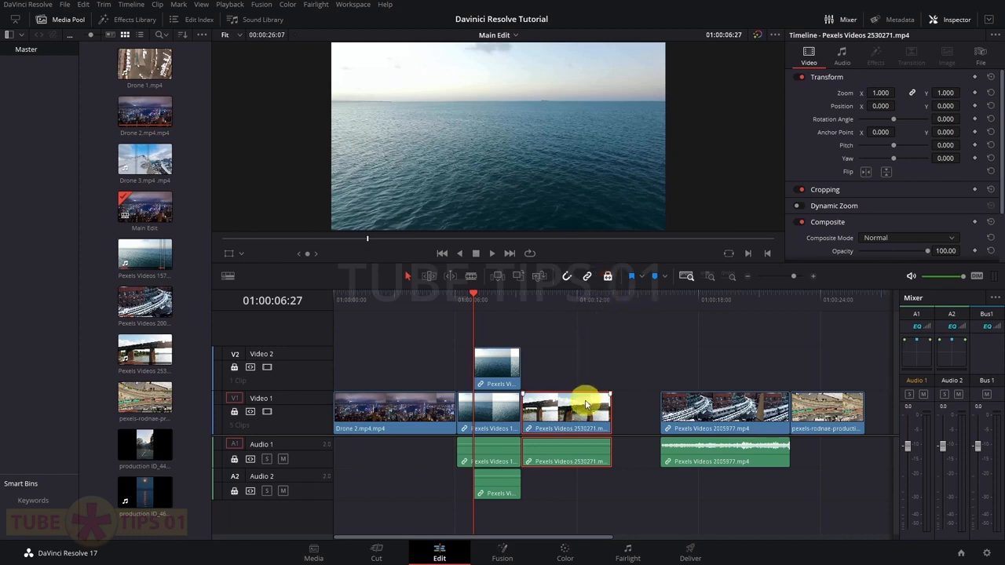
pyautogui.click(436, 406)
pyautogui.moveTo(516, 414); pyautogui.dragTo(582, 415)
pyautogui.doubleClick(393, 415)
pyautogui.hotkey('ctrl', 'z')
pyautogui.click(482, 415)
pyautogui.click(567, 415)
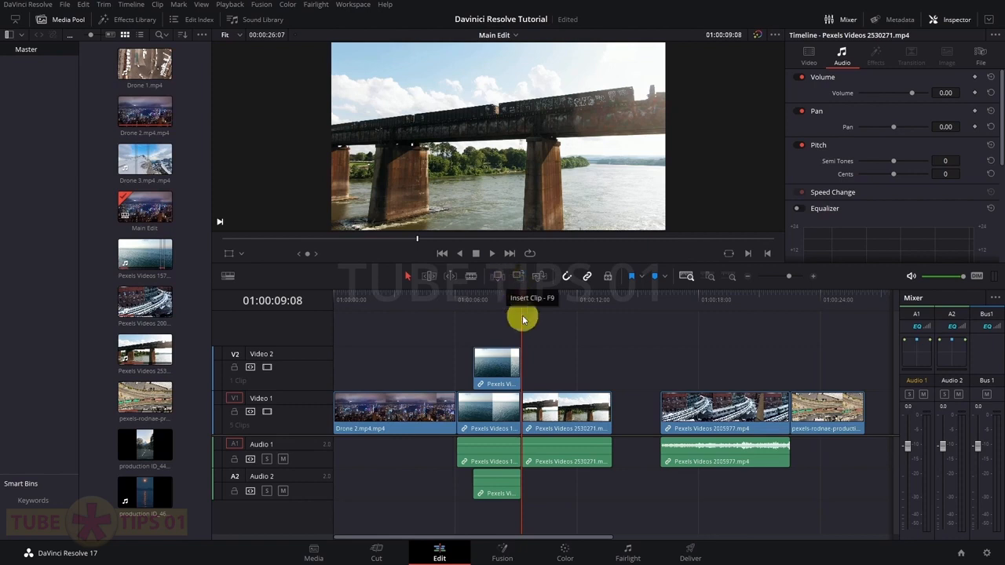
# Ripple overwrite the sea clip from the source viewer, undo it, then delete the Video 1 gap
pyautogui.click(949, 20)
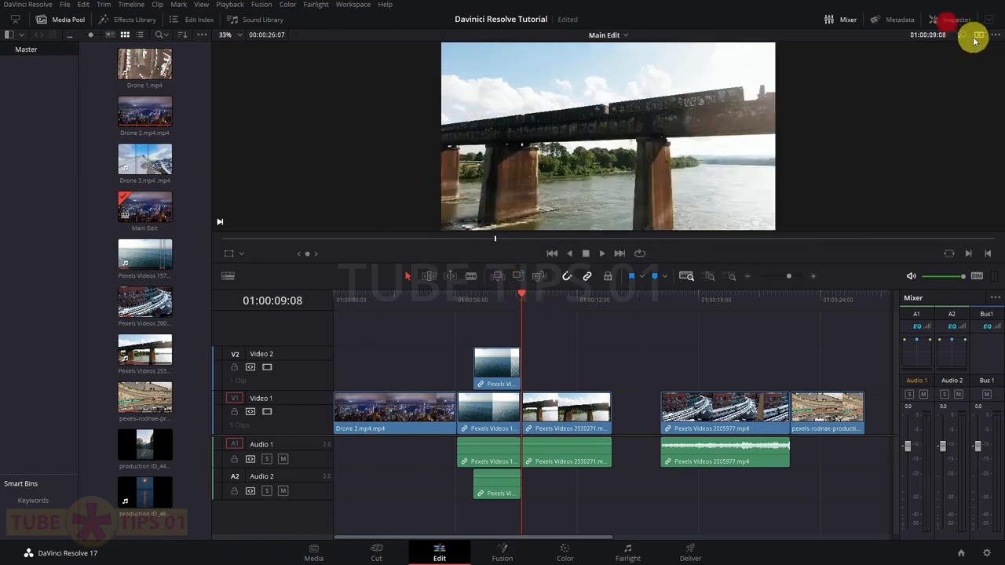
pyautogui.click(979, 35)
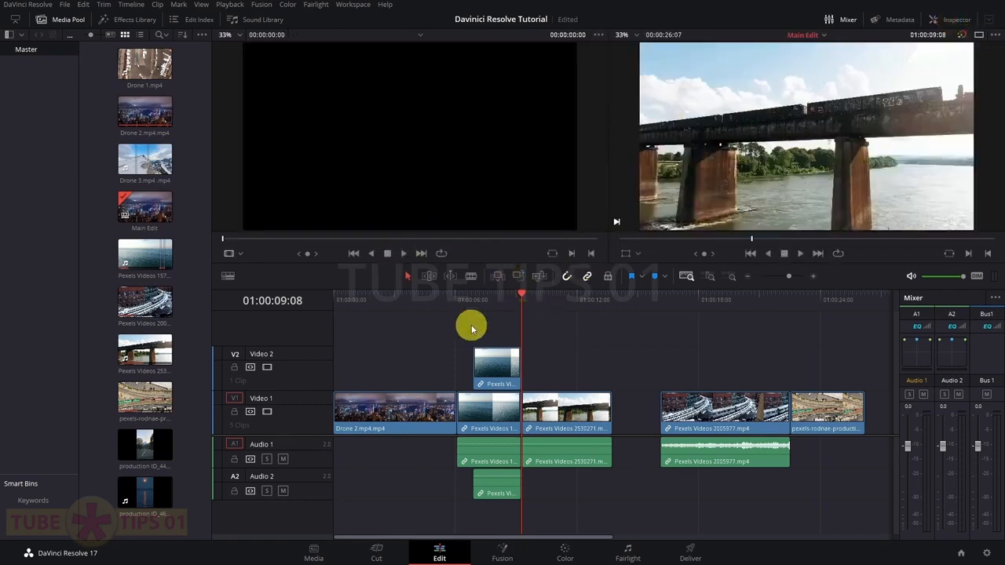
pyautogui.doubleClick(141, 254)
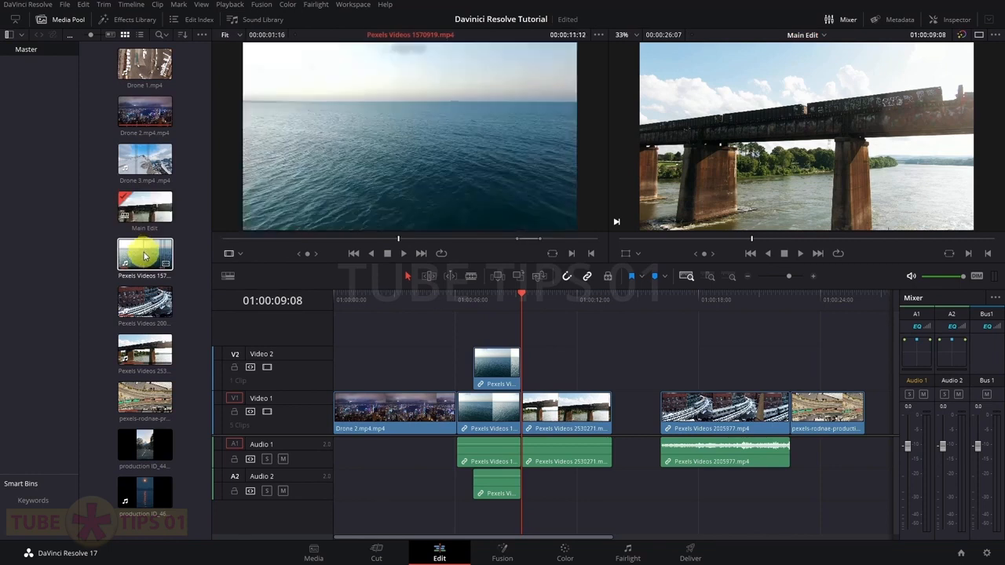
pyautogui.moveTo(509, 182); pyautogui.dragTo(838, 186)
pyautogui.moveTo(897, 146); pyautogui.dragTo(924, 161)
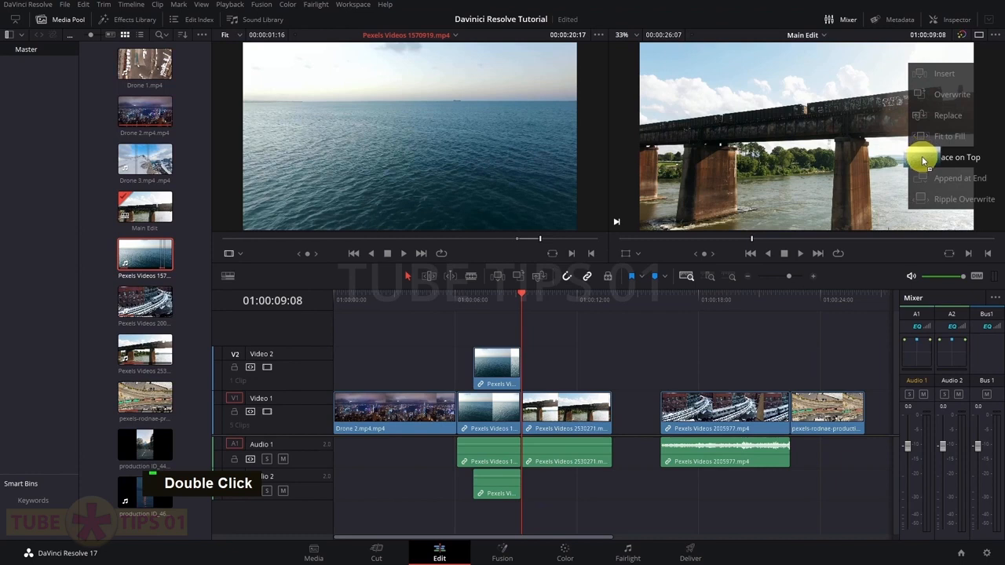
pyautogui.moveTo(930, 197); pyautogui.dragTo(930, 197)
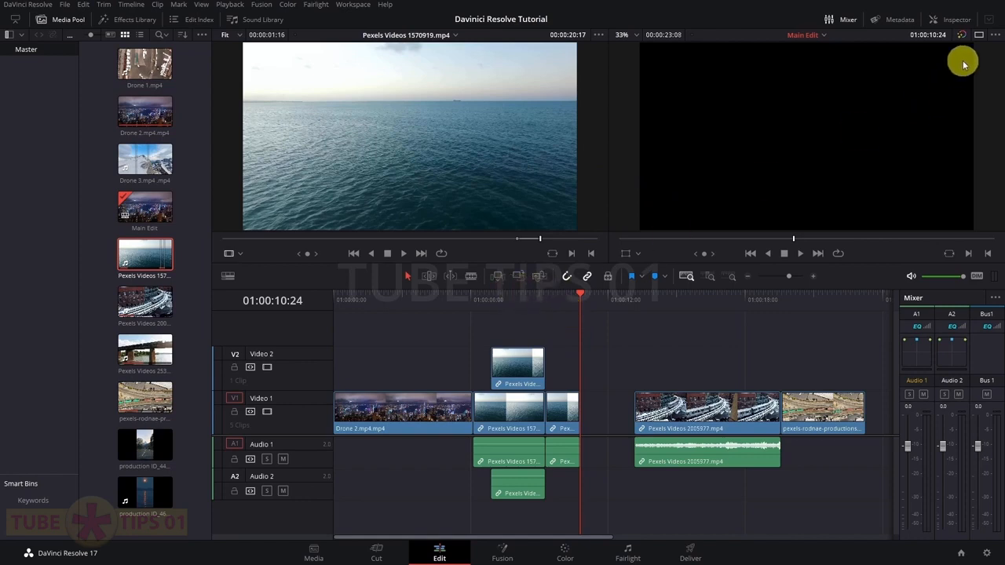
pyautogui.hotkey('ctrl', 'z')
pyautogui.press('Delete')
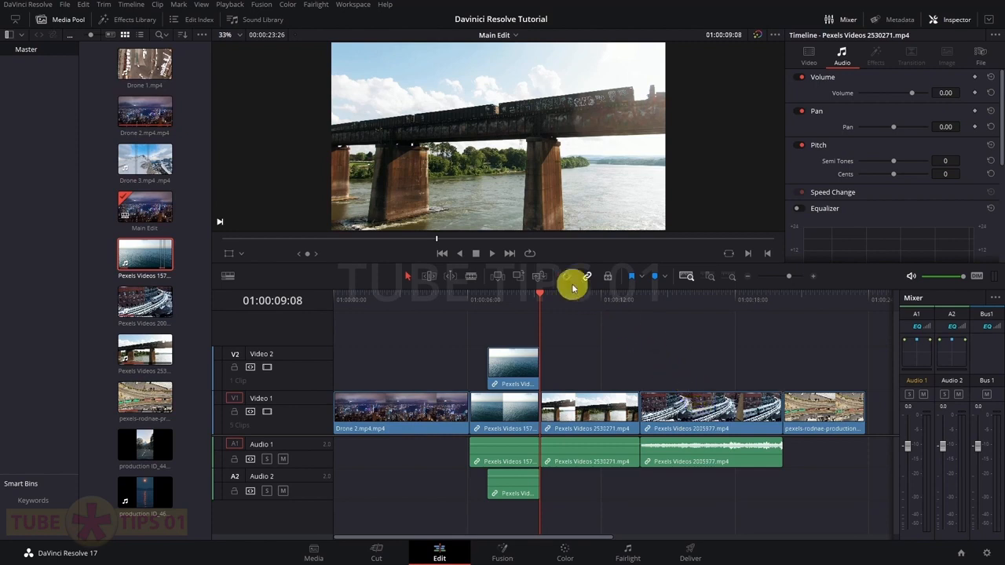
# Move the last clip right to leave a gap, then shift the 2005977 clip with snapping on
pyautogui.moveTo(808, 408); pyautogui.dragTo(841, 411)
pyautogui.click(687, 414)
pyautogui.moveTo(688, 414); pyautogui.dragTo(696, 411)
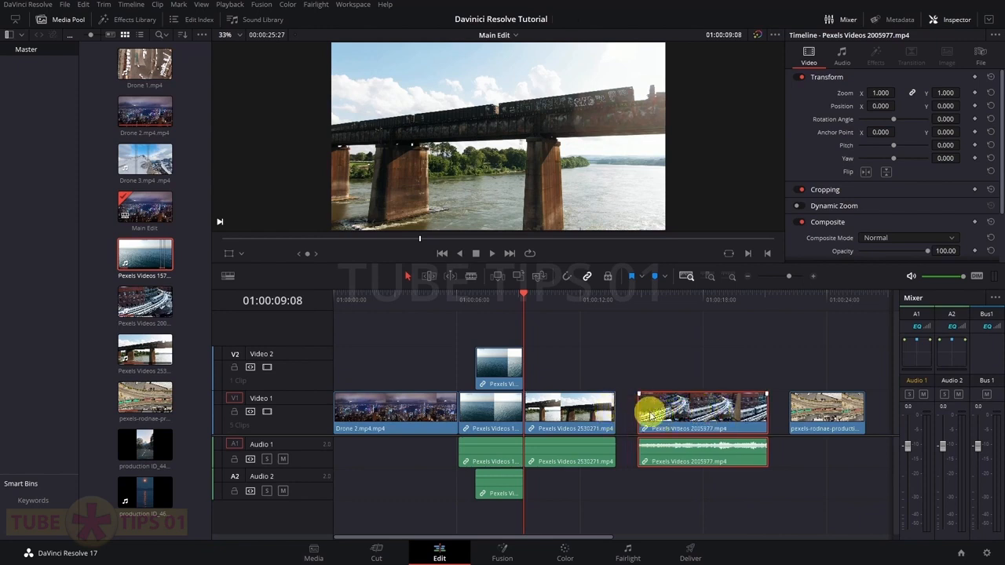
pyautogui.moveTo(687, 417); pyautogui.dragTo(658, 389)
pyautogui.click(568, 280)
pyautogui.moveTo(664, 414)
pyautogui.mouseDown()
pyautogui.moveTo(674, 414)
pyautogui.moveTo(662, 415)
pyautogui.mouseUp()
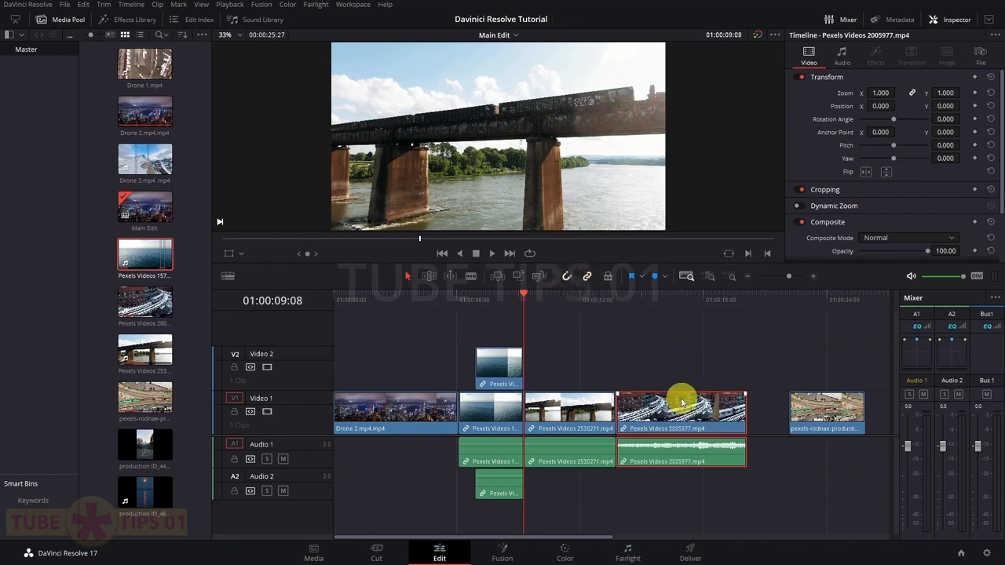
pyautogui.click(663, 351)
# Slide the 2005977 clip toward 01:00:15:20, toggle Linked Selection, and select it with its audio
pyautogui.click(656, 301)
pyautogui.moveTo(670, 416); pyautogui.dragTo(698, 415)
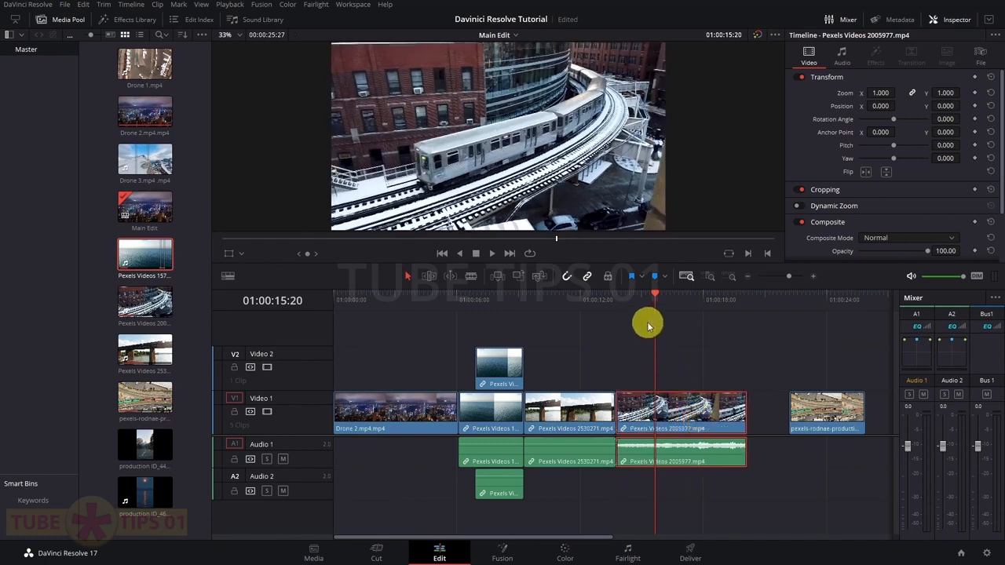
pyautogui.click(586, 281)
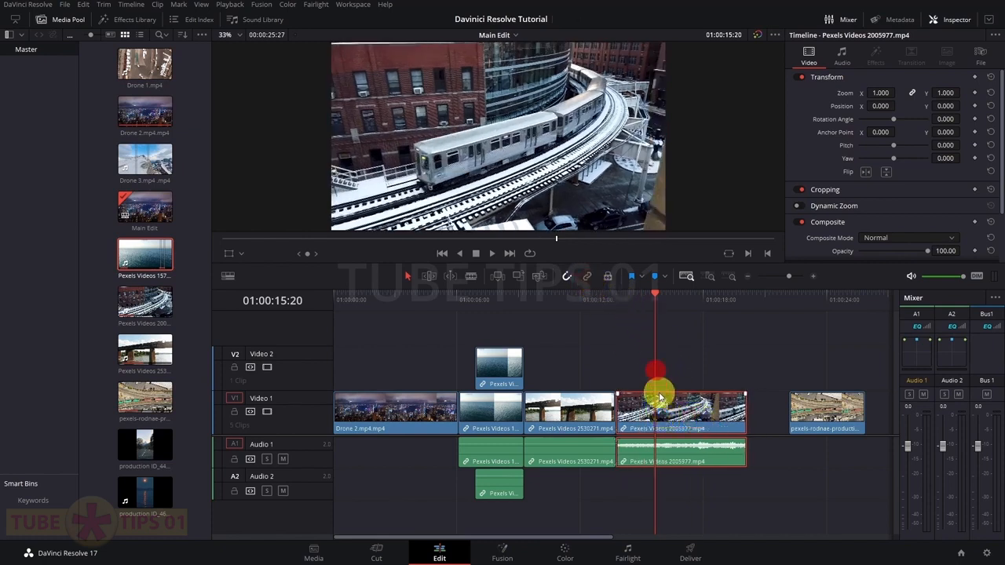
pyautogui.moveTo(648, 411)
pyautogui.mouseDown()
pyautogui.moveTo(702, 413)
pyautogui.moveTo(652, 415)
pyautogui.mouseUp()
pyautogui.click(588, 280)
pyautogui.click(682, 456)
pyautogui.click(677, 350)
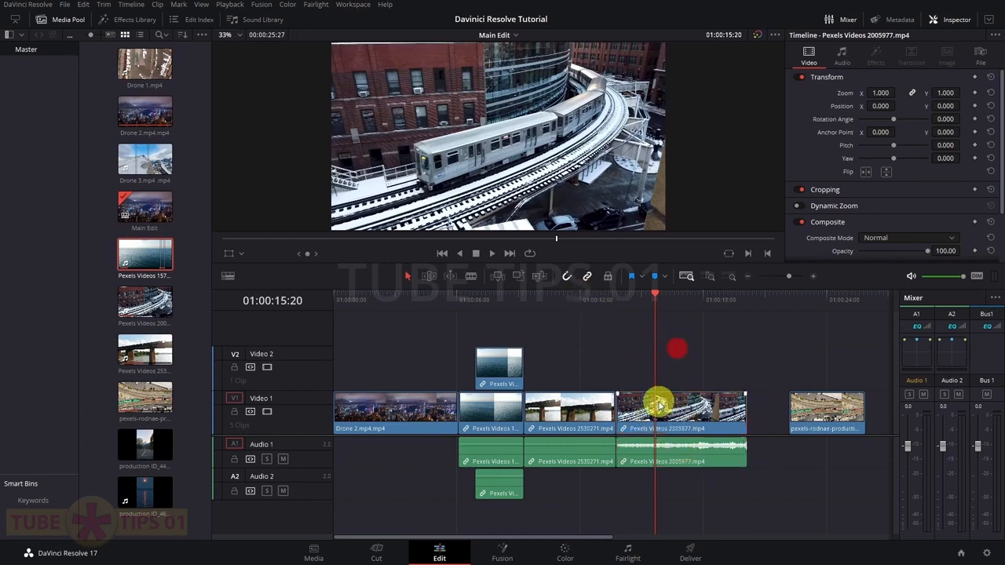
pyautogui.doubleClick(666, 407)
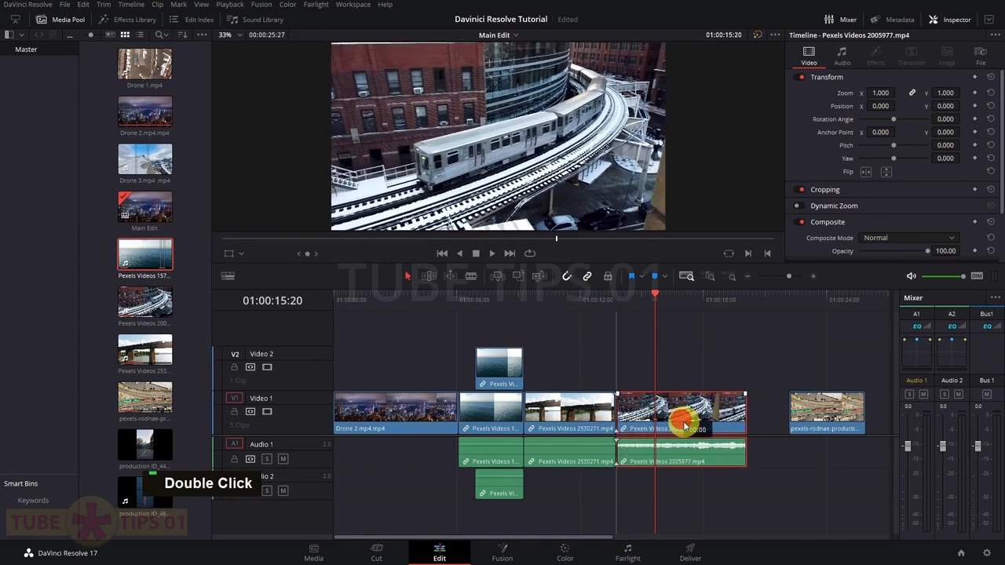
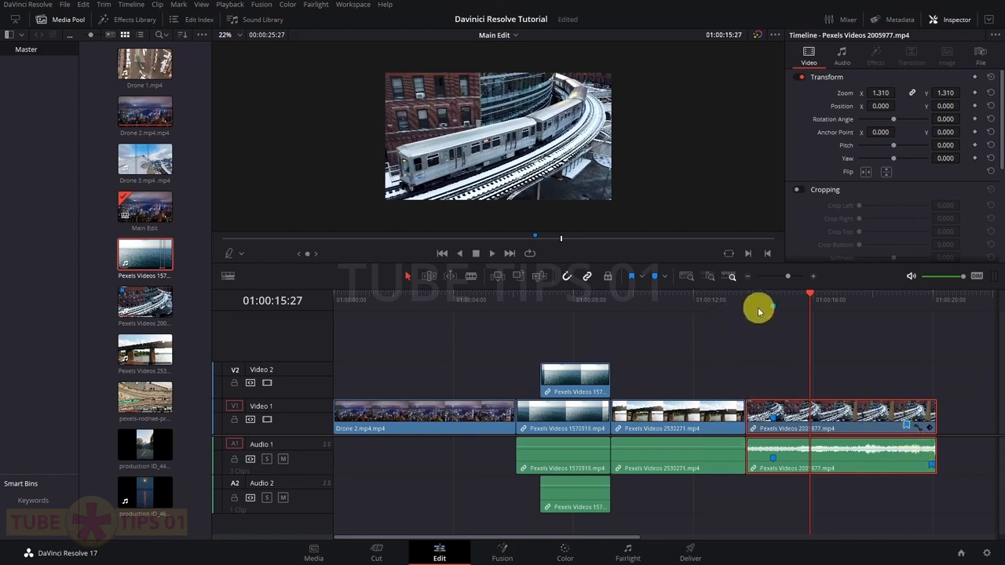
# Remove Marker 1 and the end marker from the last clip, plus the timeline ruler marker
pyautogui.click(773, 302)
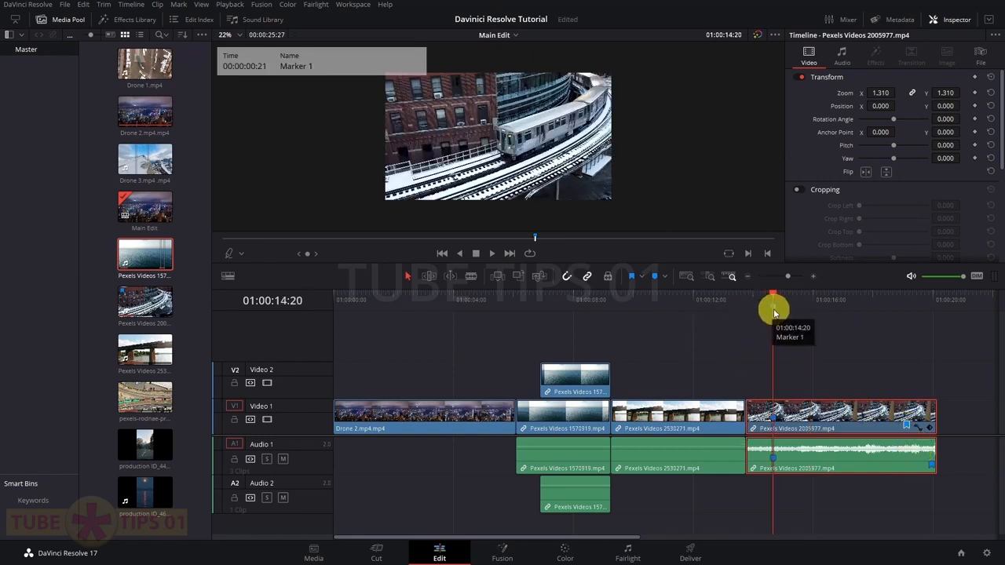
pyautogui.click(907, 303)
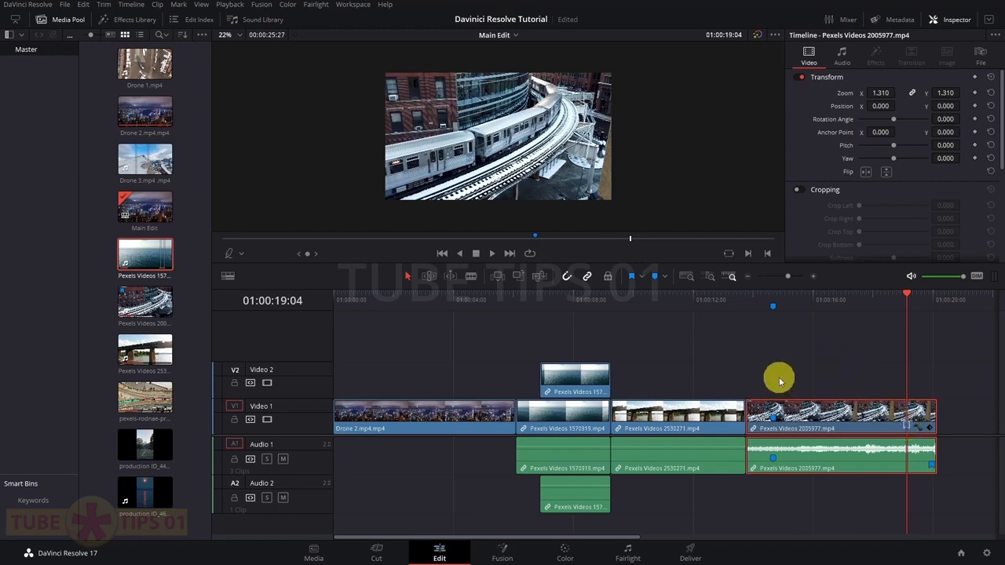
pyautogui.press('Delete')
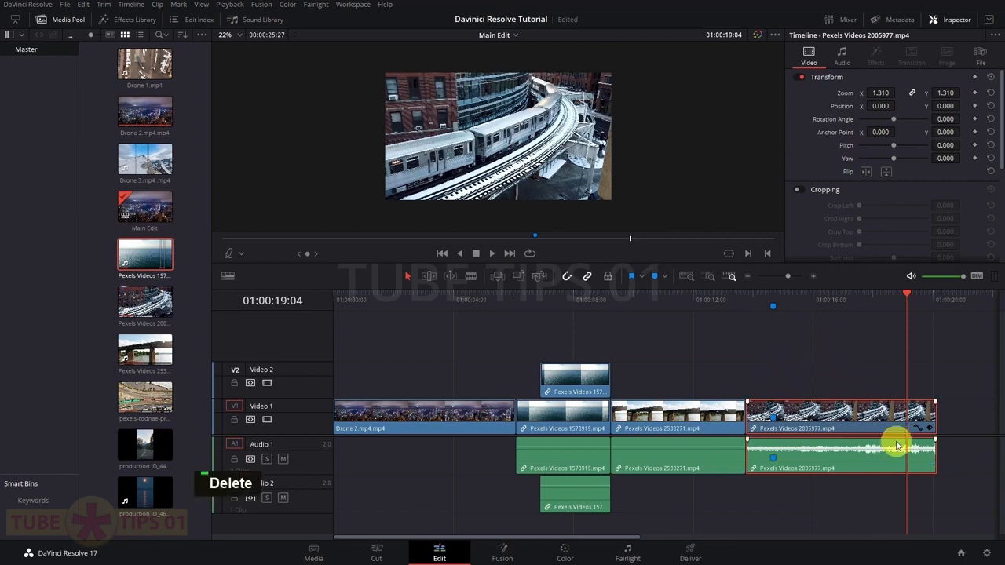
pyautogui.press('Delete')
pyautogui.click(774, 305)
pyautogui.press('Delete')
pyautogui.click(780, 465)
pyautogui.press('Delete')
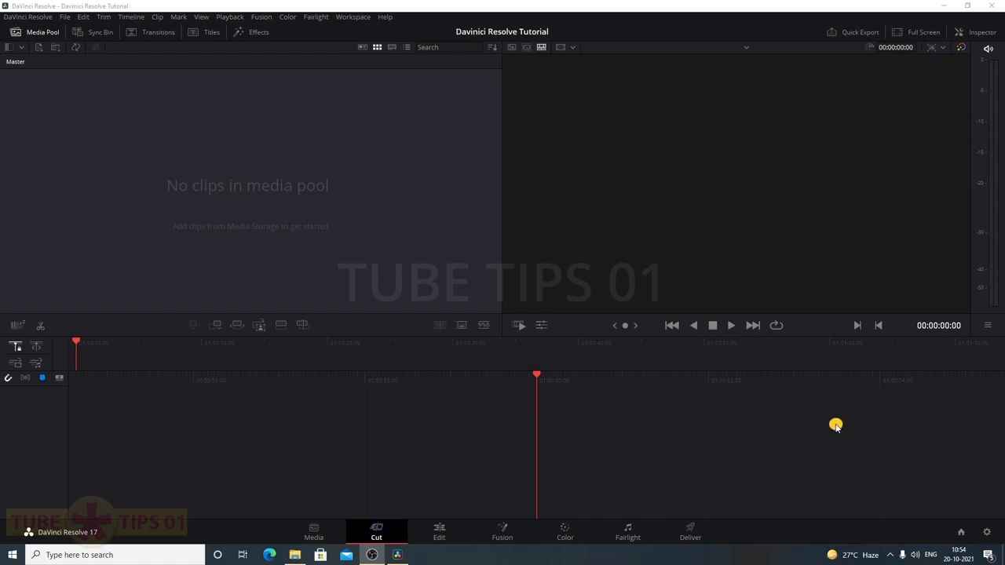
# Bring up Project Settings and scroll through the Master Settings
pyautogui.click(987, 534)
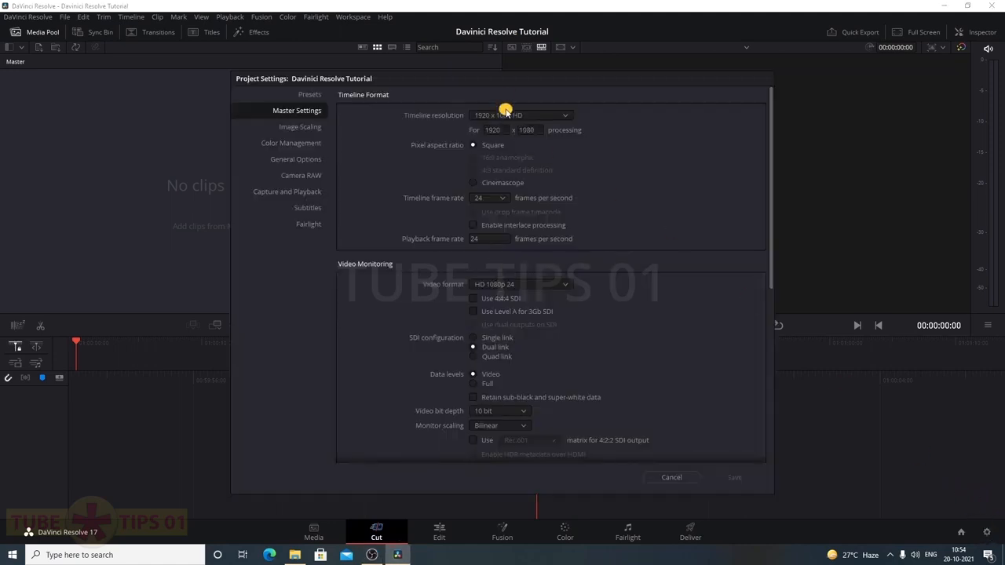
pyautogui.moveTo(516, 86); pyautogui.dragTo(555, 90)
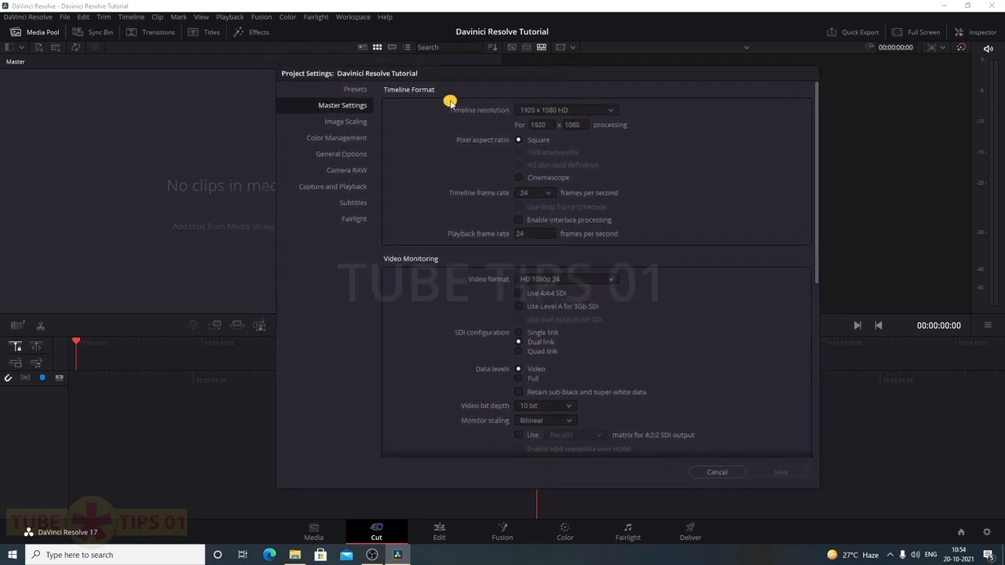
pyautogui.scroll(-5, 431, 287)
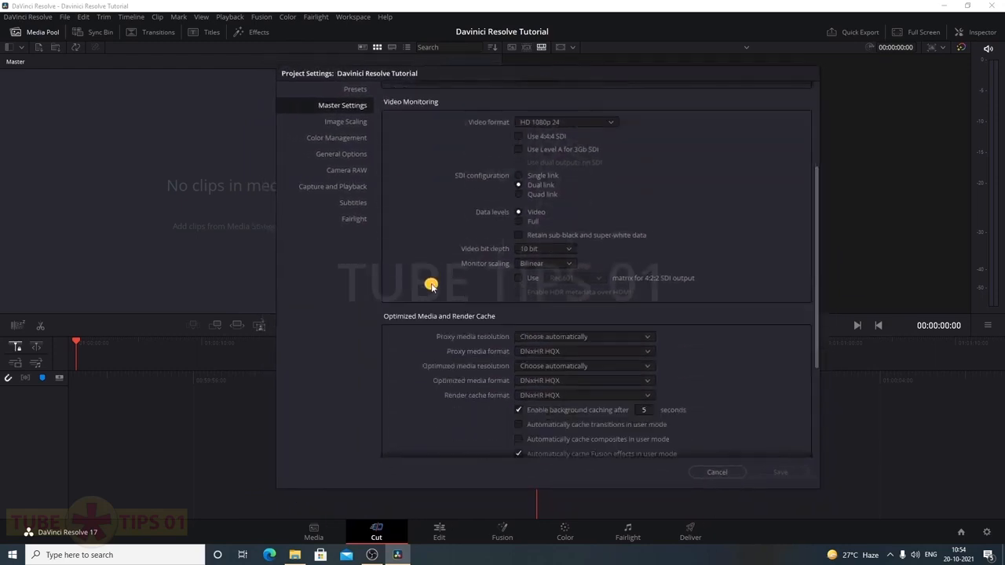
pyautogui.scroll(-1, 422, 300)
pyautogui.scroll(-4, 405, 302)
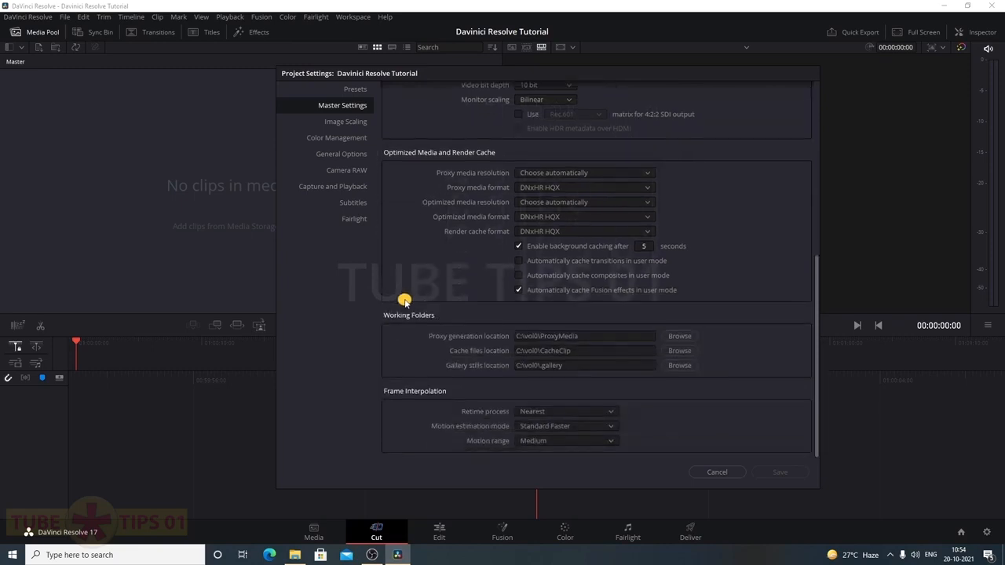
pyautogui.scroll(10, 404, 301)
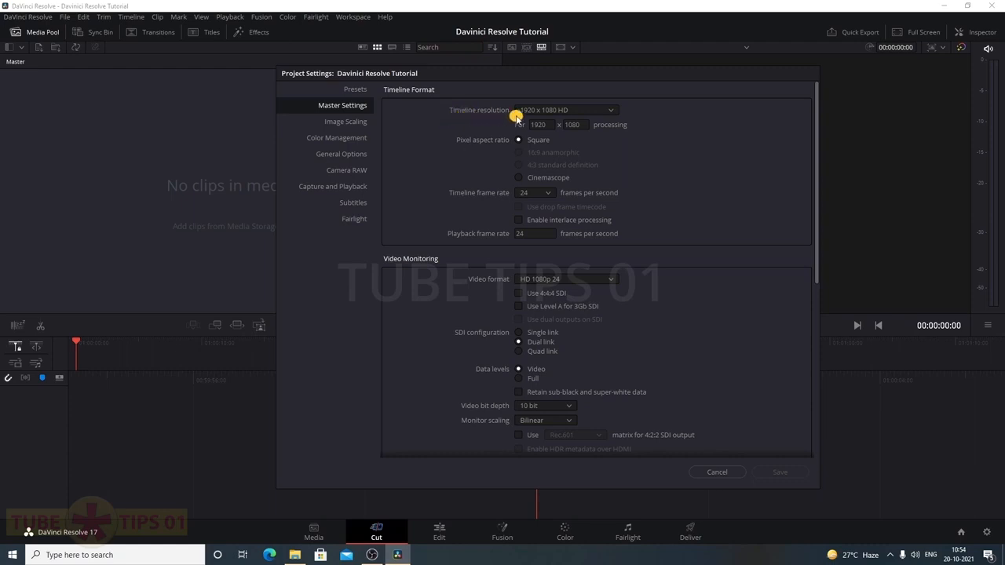
# Check the timeline resolution list, leaving it at 1920 x 1080 HD
pyautogui.click(613, 112)
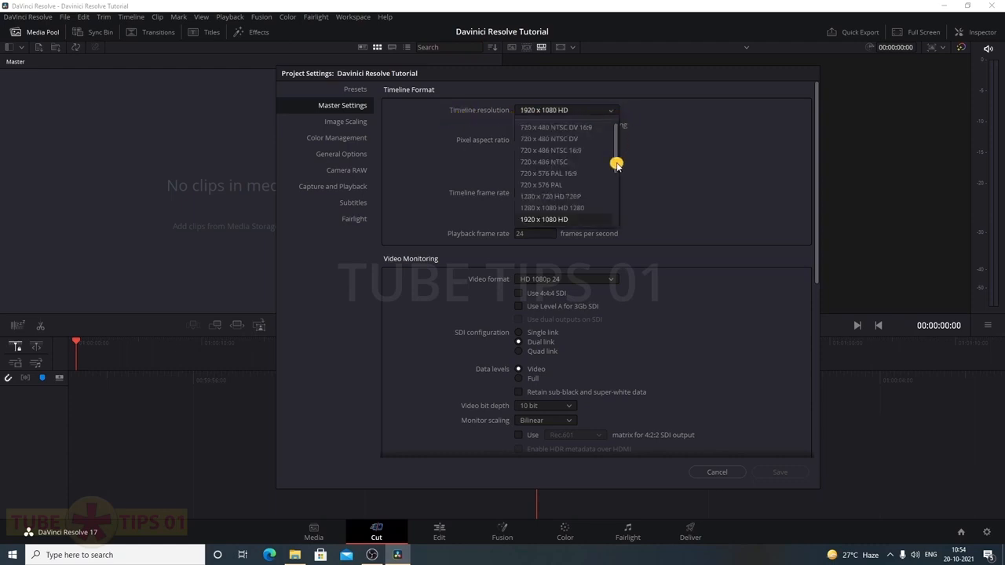
pyautogui.scroll(-1, 617, 173)
pyautogui.moveTo(617, 174); pyautogui.dragTo(620, 182)
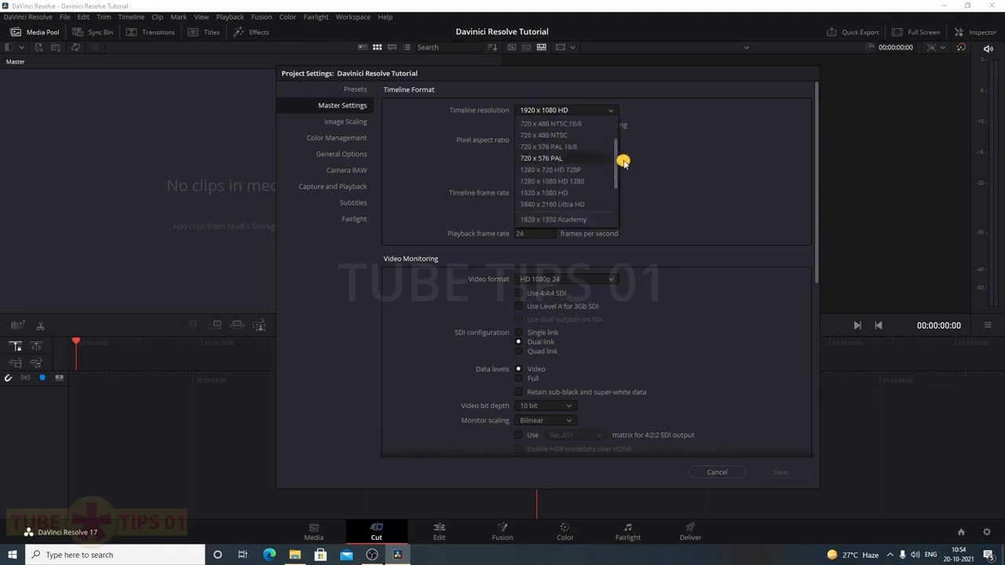
pyautogui.click(678, 149)
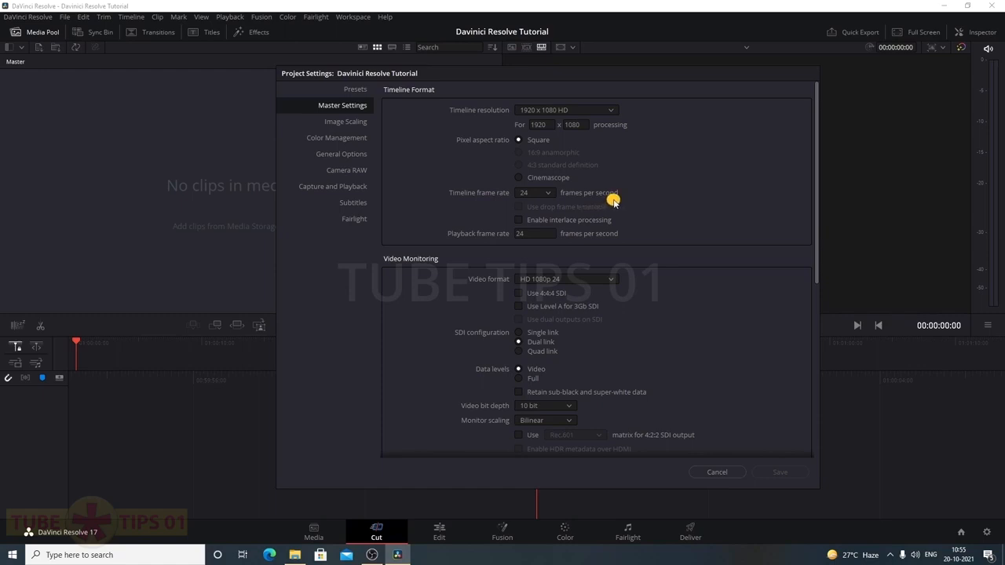
pyautogui.click(547, 194)
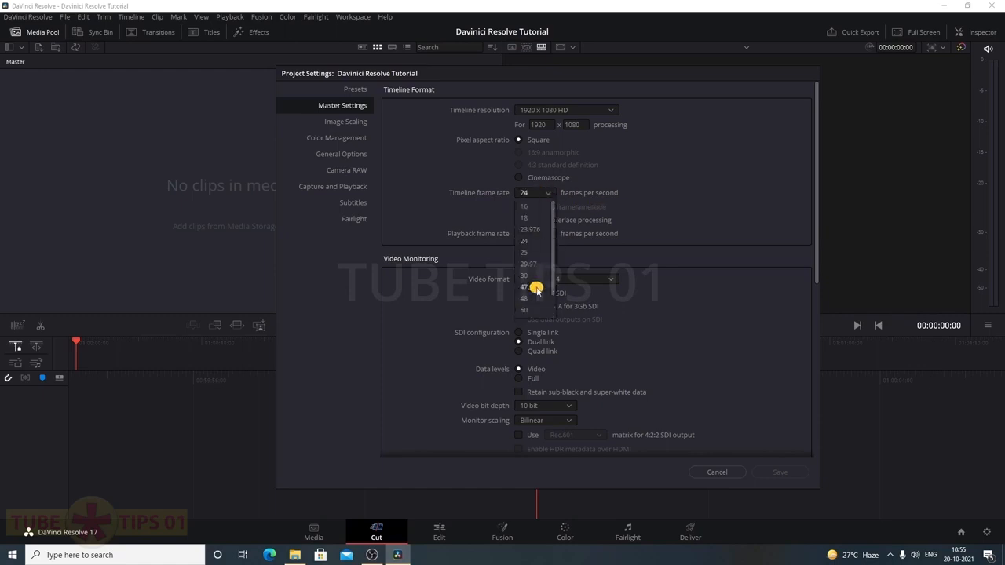
pyautogui.click(471, 217)
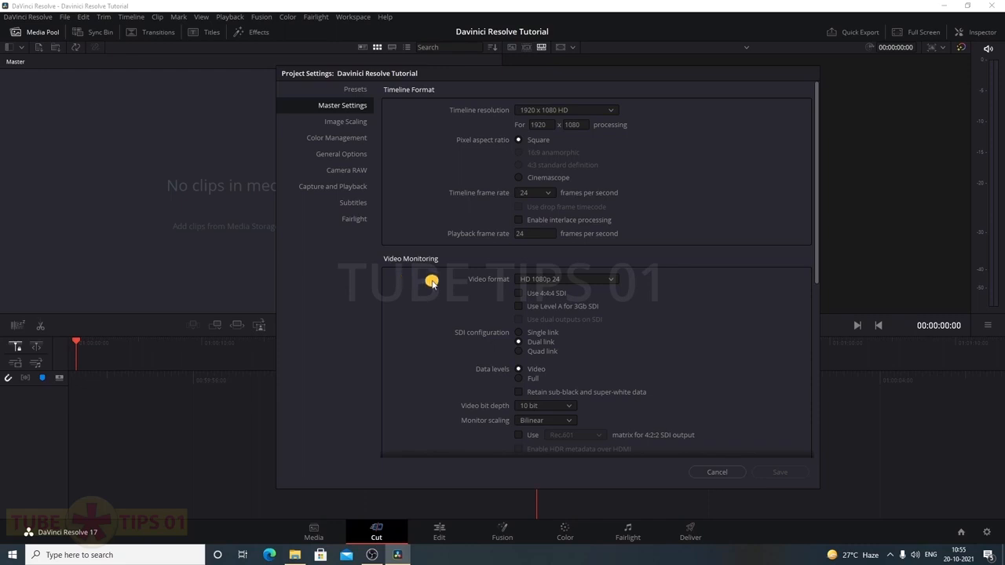
pyautogui.scroll(-1, 432, 283)
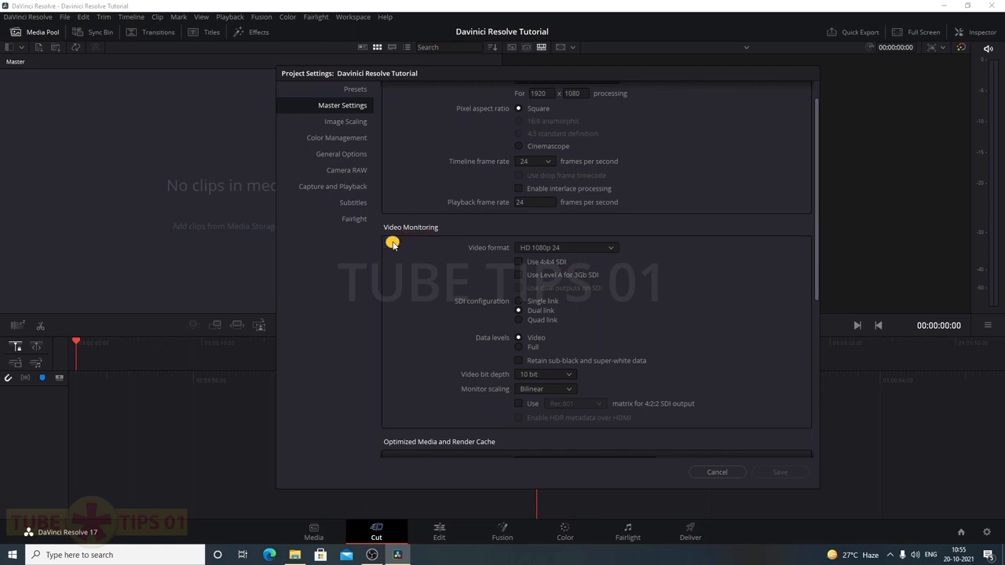
pyautogui.scroll(1, 392, 244)
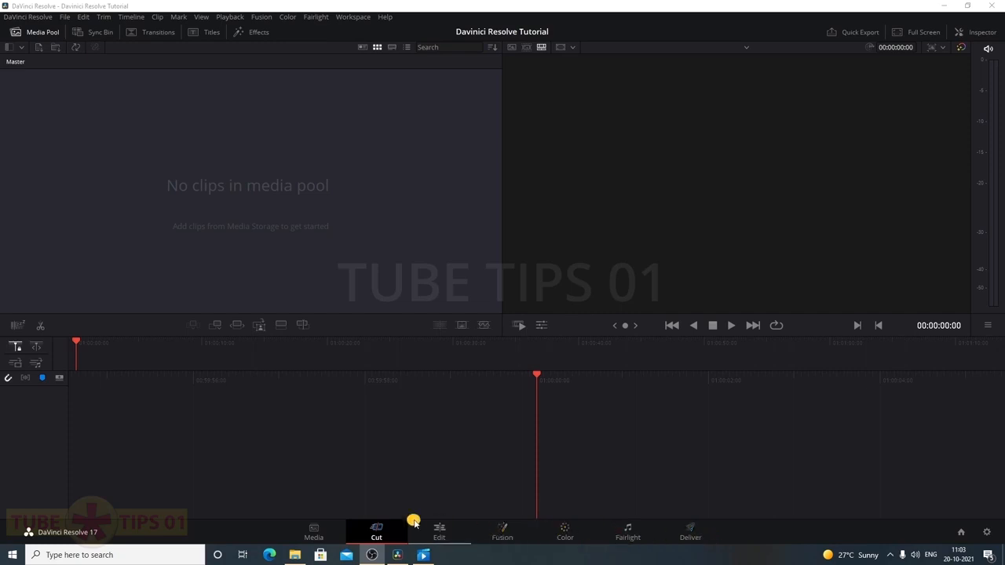
# On the Media page, browse New Volume (F:) > Davinci Resolve Files > Drone to show its clips
pyautogui.click(310, 537)
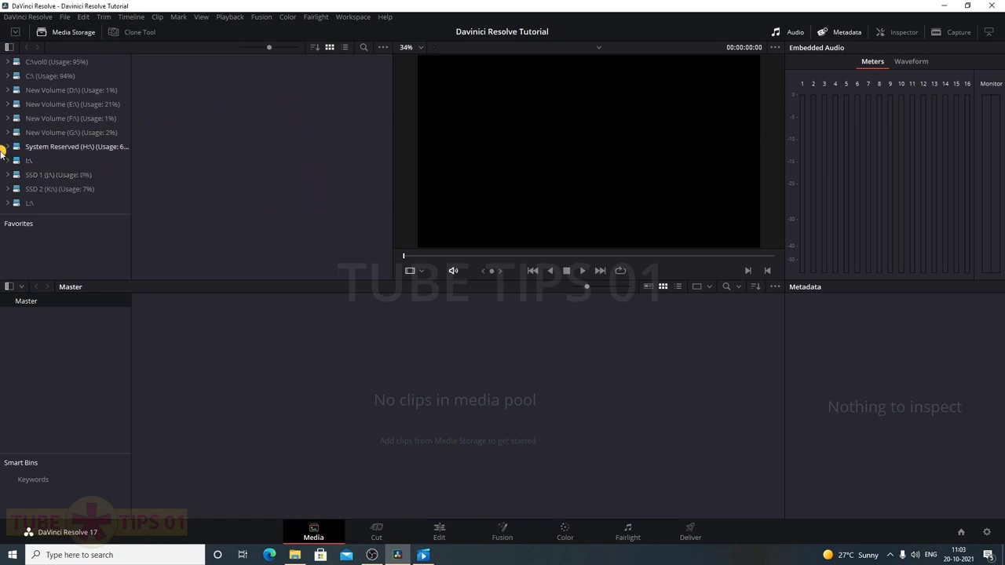
pyautogui.click(8, 118)
pyautogui.click(8, 119)
pyautogui.click(8, 119)
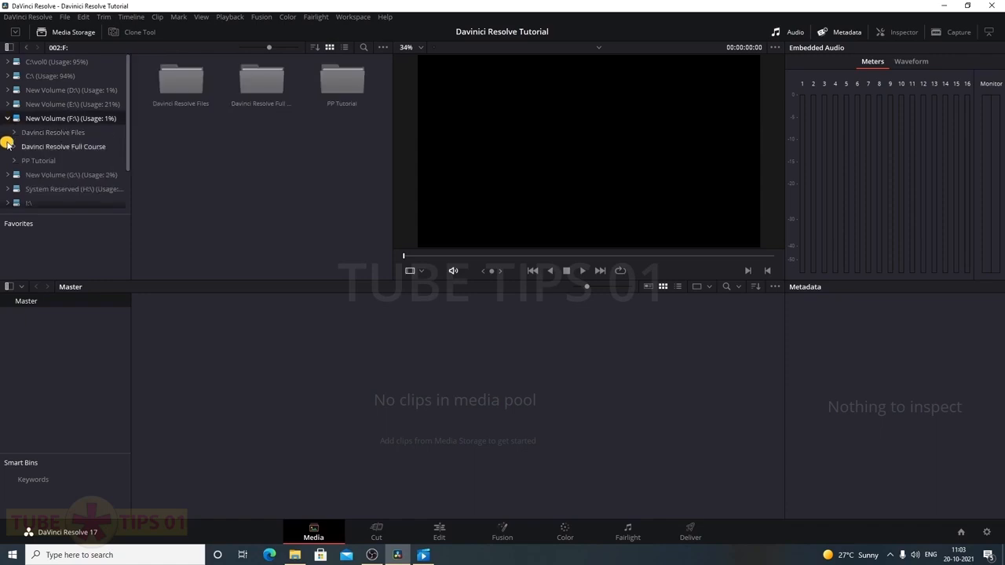
pyautogui.doubleClick(180, 93)
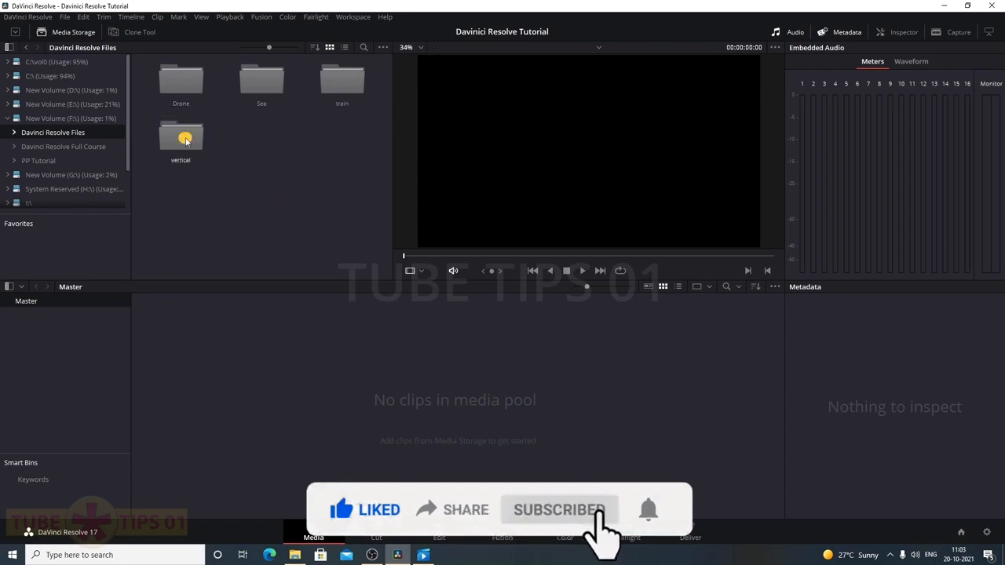
pyautogui.doubleClick(184, 89)
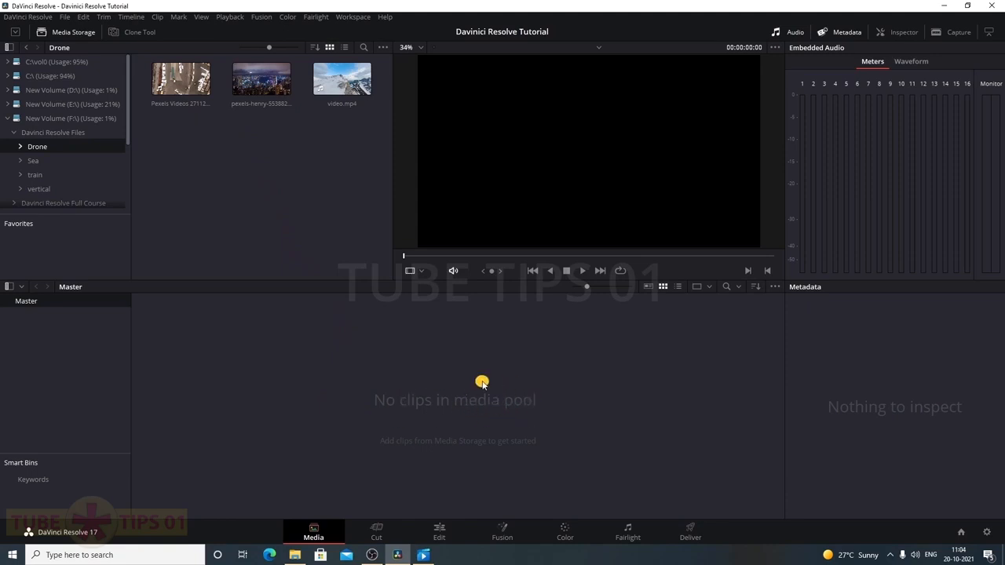
# Add Pexels Videos 2711276 by drag and pexels-henry-5538825 via Add into Media Pool
pyautogui.moveTo(174, 95); pyautogui.dragTo(264, 361)
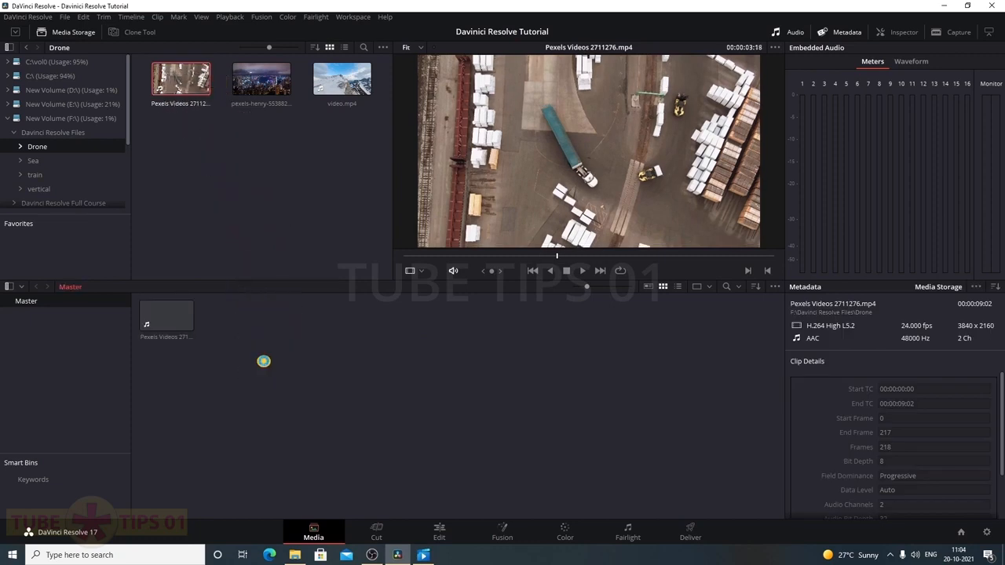
pyautogui.click(251, 95)
pyautogui.rightClick(256, 86)
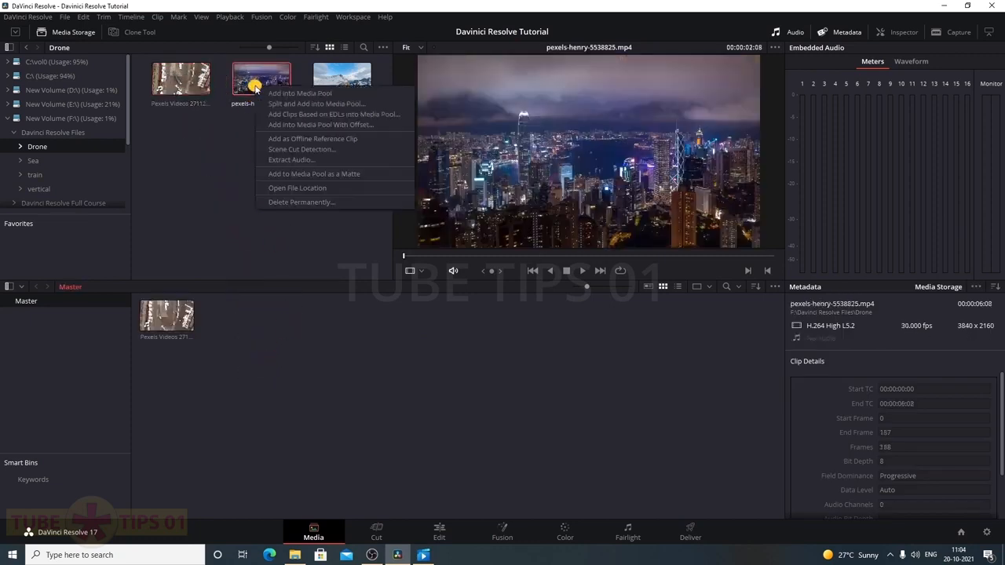
pyautogui.click(366, 94)
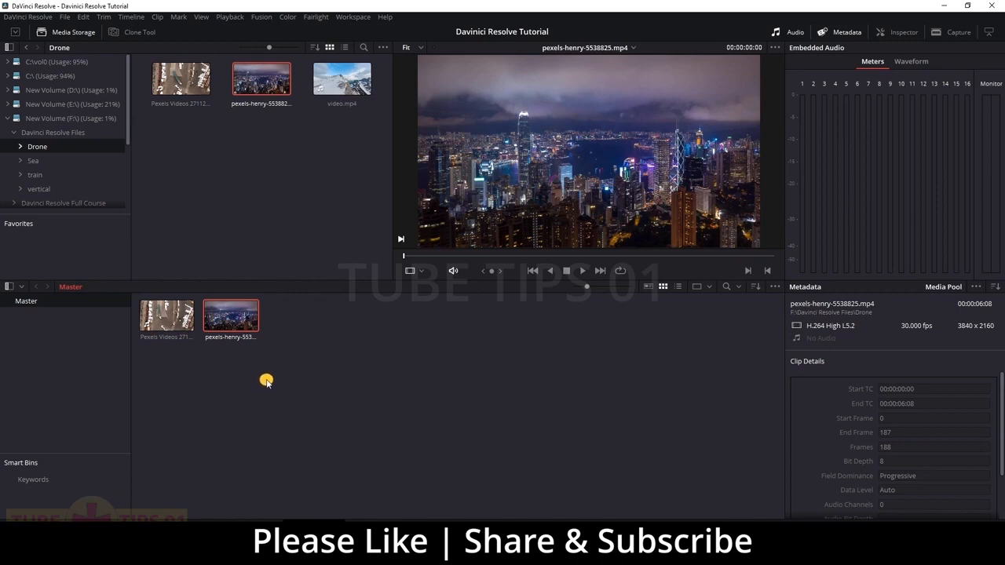
# Create a new media pool bin named Drone and move both drone clips into it
pyautogui.rightClick(273, 387)
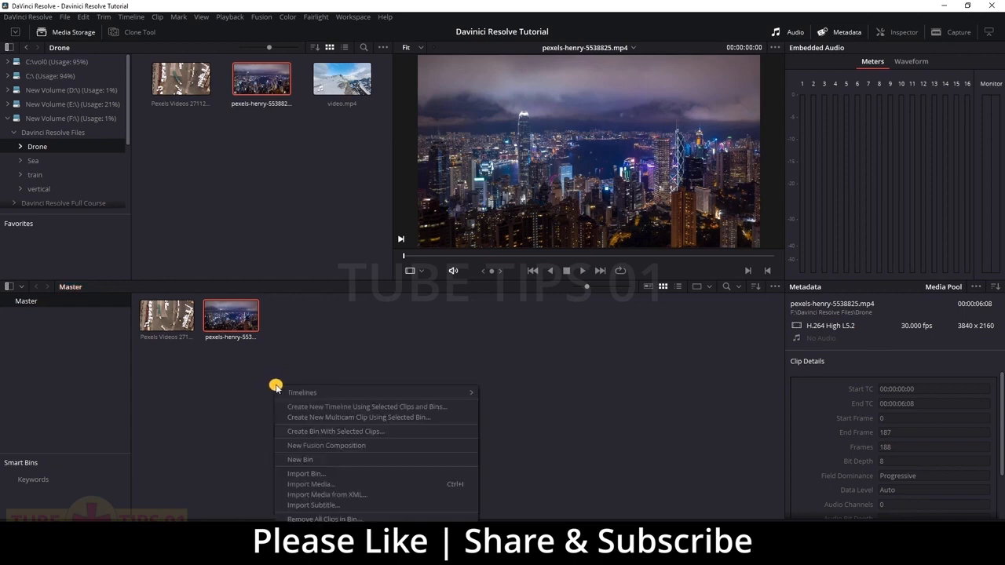
pyautogui.click(349, 460)
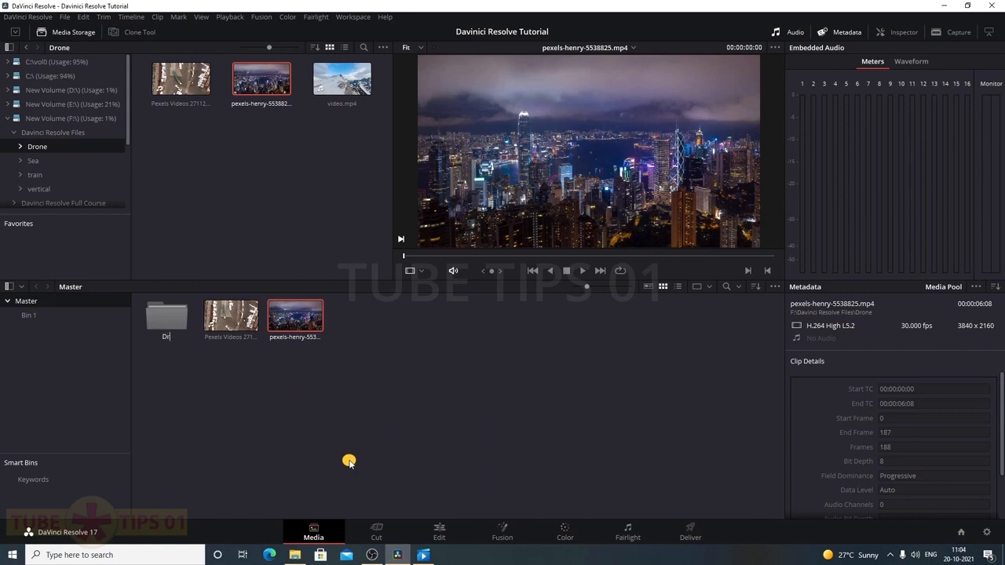
pyautogui.write('Drone')
pyautogui.press('Return')
pyautogui.click(317, 410)
pyautogui.moveTo(291, 351); pyautogui.dragTo(169, 322)
# Switch between the Drone bin and Master to check the clips, then right-click the Drone bin
pyautogui.doubleClick(166, 318)
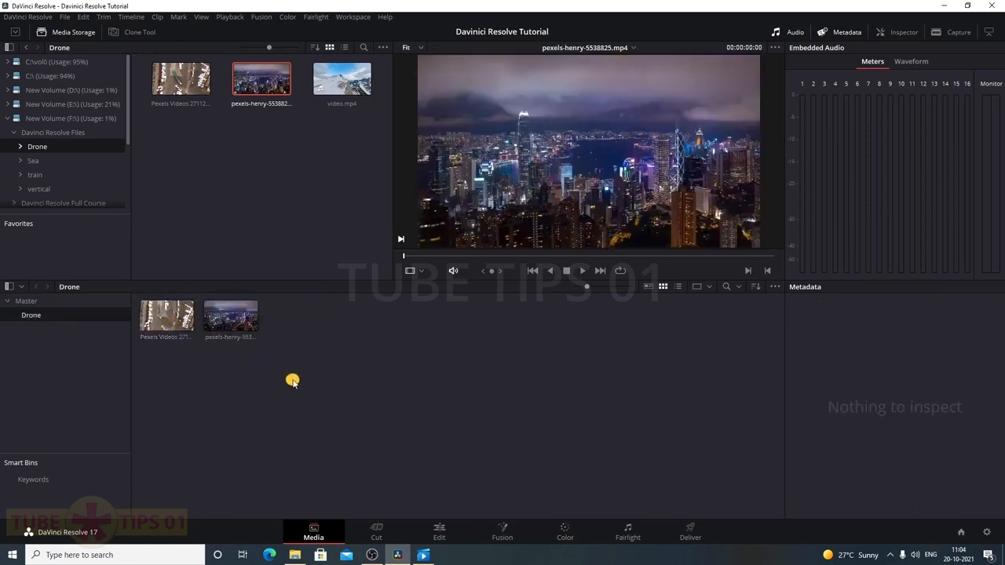
pyautogui.click(29, 301)
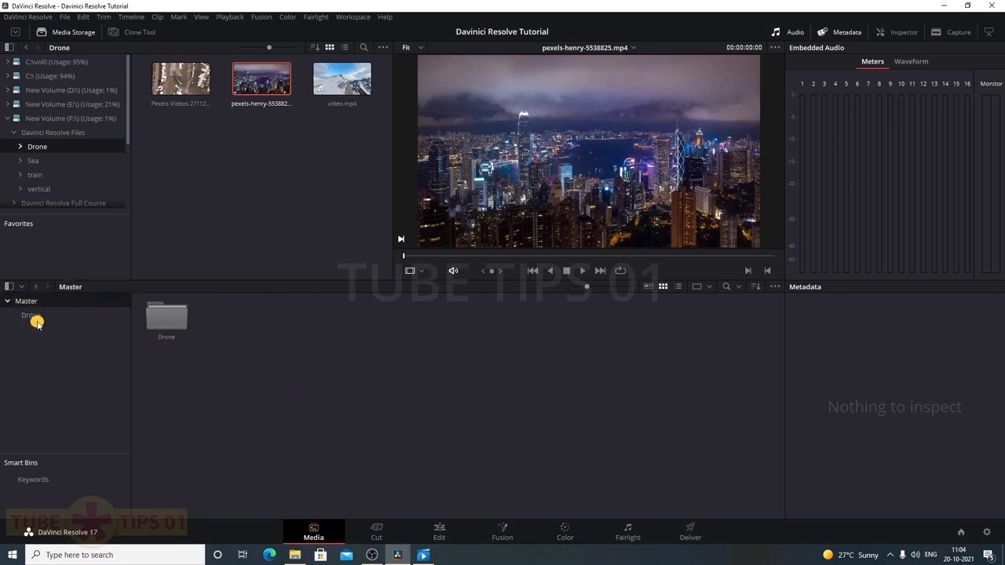
pyautogui.click(32, 317)
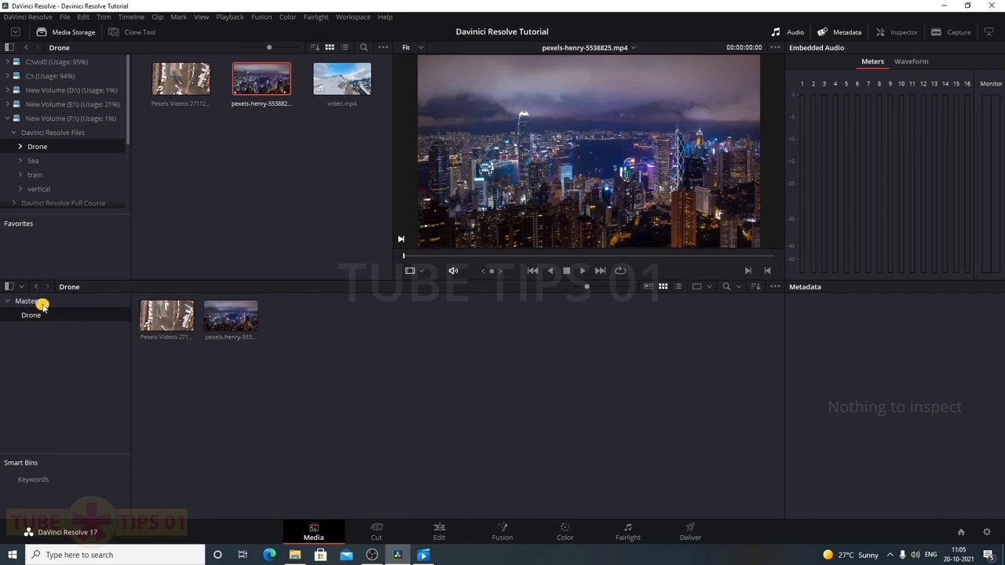
pyautogui.click(39, 302)
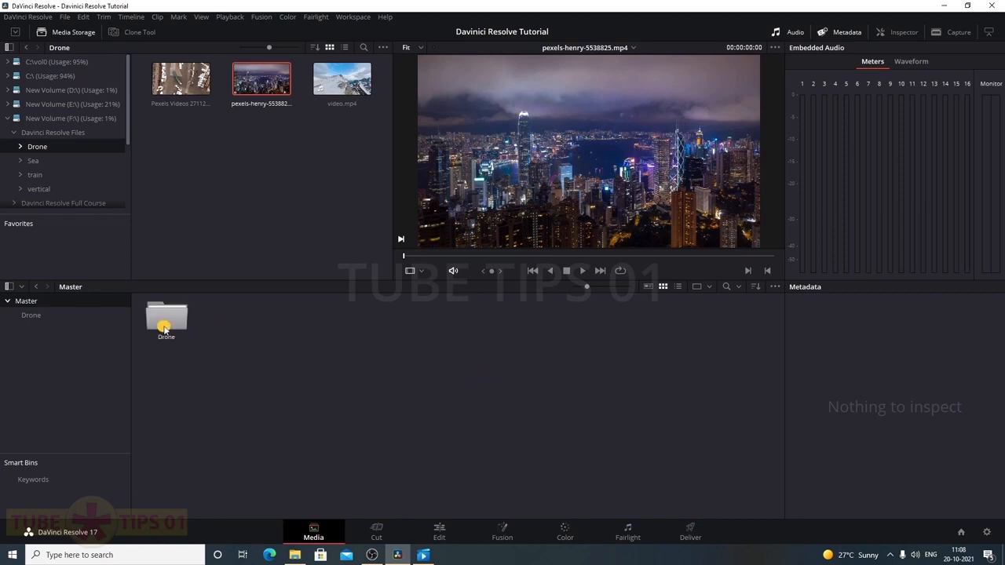
pyautogui.rightClick(180, 327)
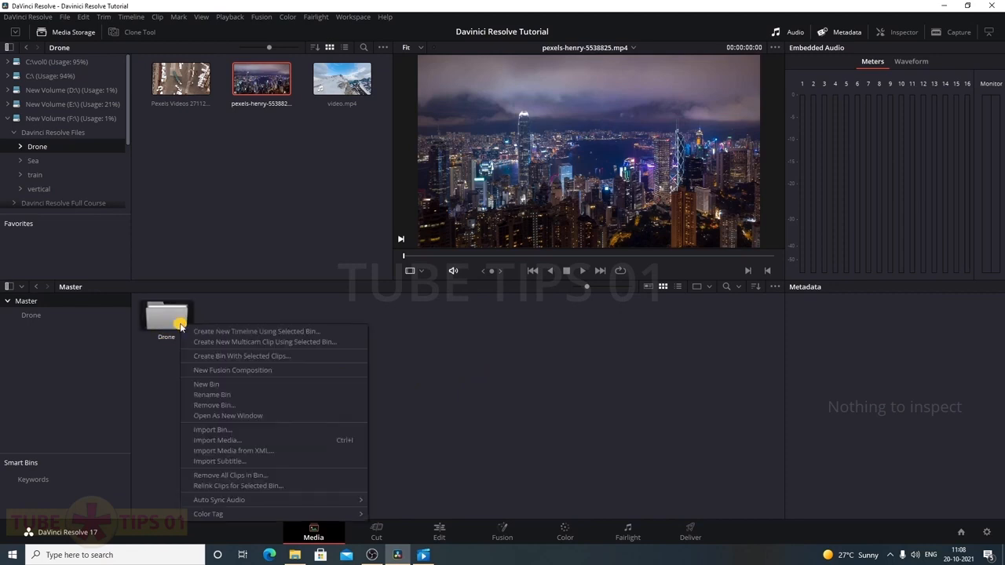
# Delete the Drone bin from the media pool and show drive F's Drone folder in File Explorer
pyautogui.click(206, 395)
pyautogui.press('Delete')
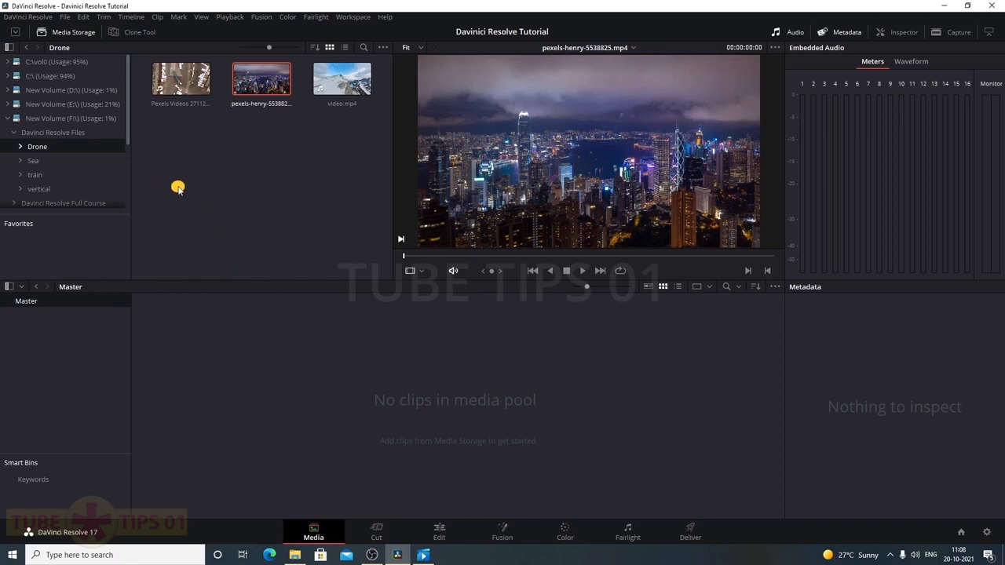
pyautogui.click(180, 82)
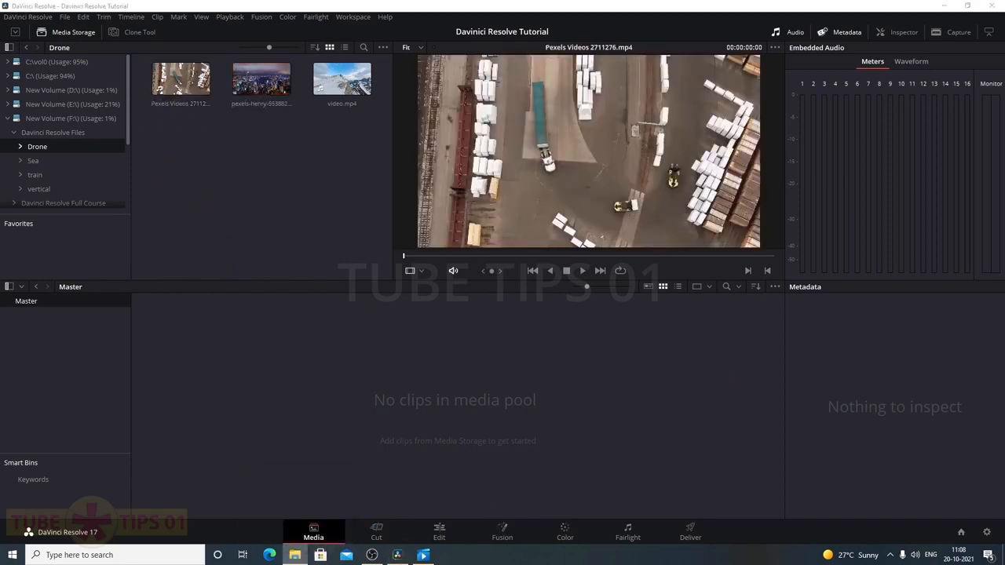
pyautogui.click(945, 5)
pyautogui.doubleClick(161, 220)
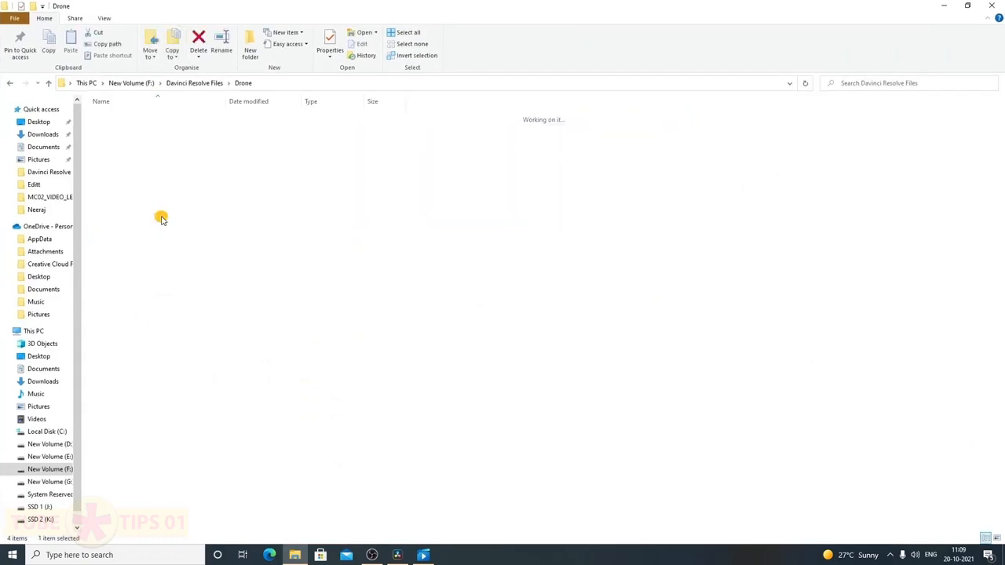
# Rename the three videos with F2 to Drone 1.mp4, Drone 2.mp4.mp4 and Drone 3.mp4.mp4
pyautogui.click(124, 161)
pyautogui.press('F2')
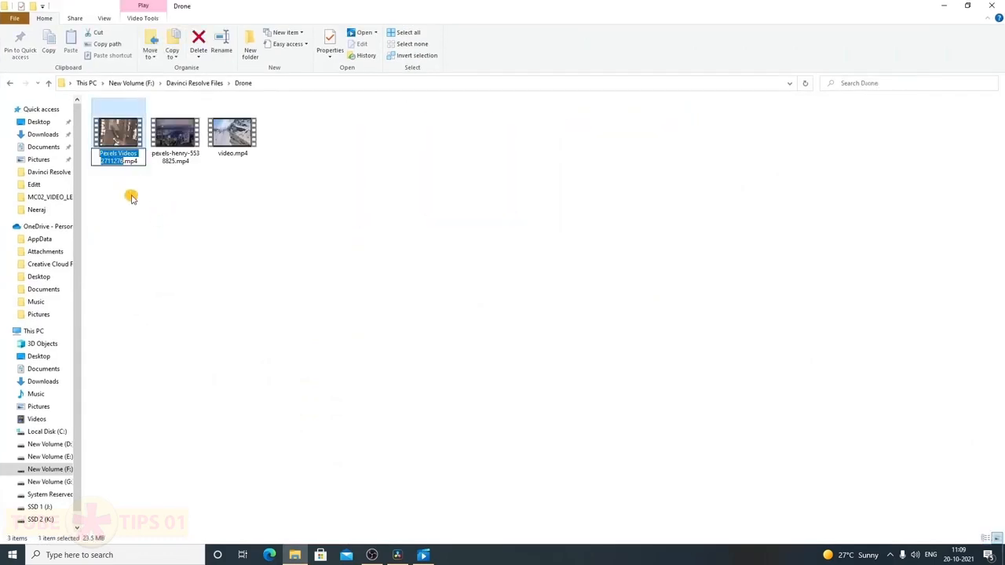
pyautogui.write('Drone 1')
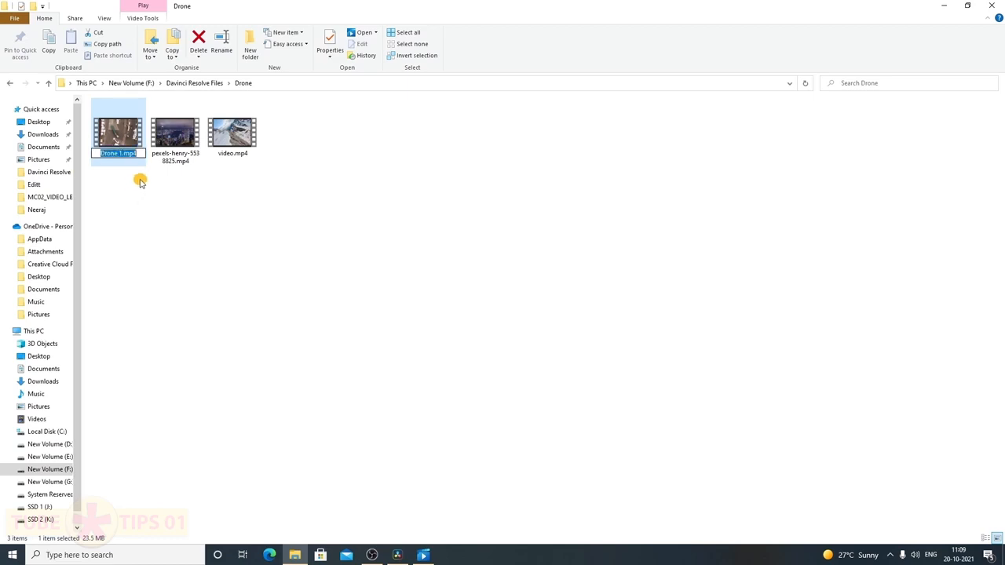
pyautogui.click(174, 160)
pyautogui.press('F2')
pyautogui.write('Drone 1 (2)')
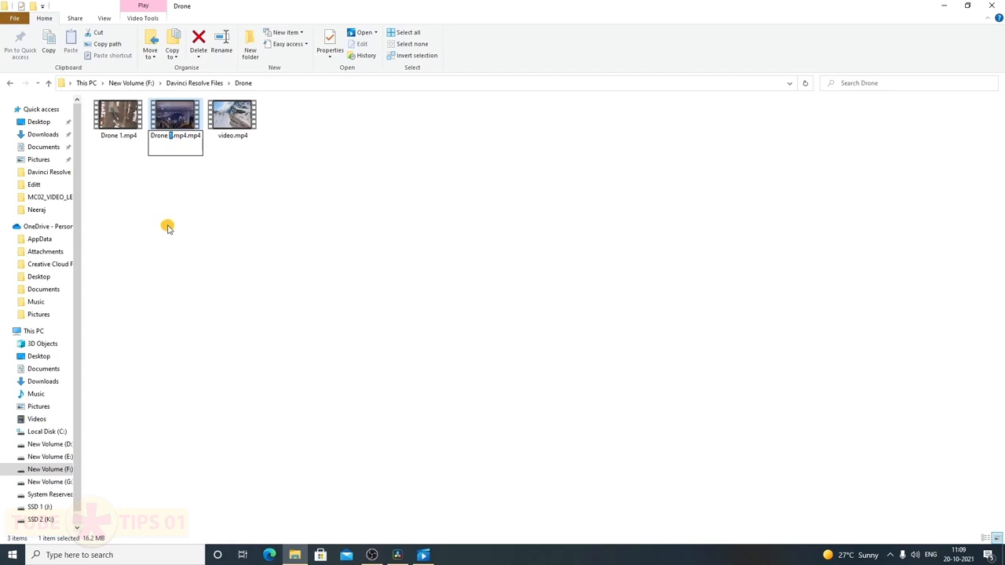
pyautogui.write('2')
pyautogui.click(240, 145)
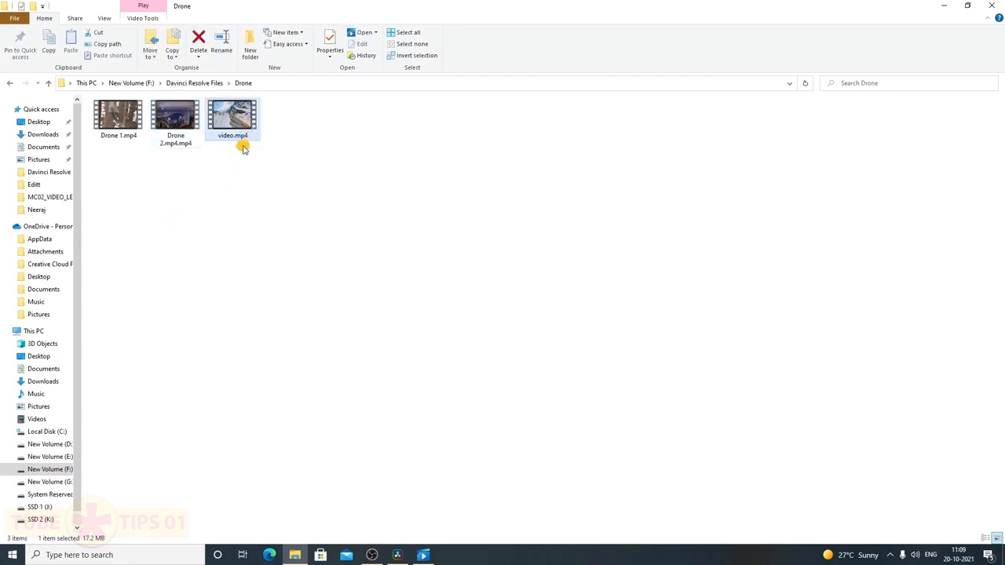
pyautogui.press('F2')
pyautogui.write('Drone 3.mp4')
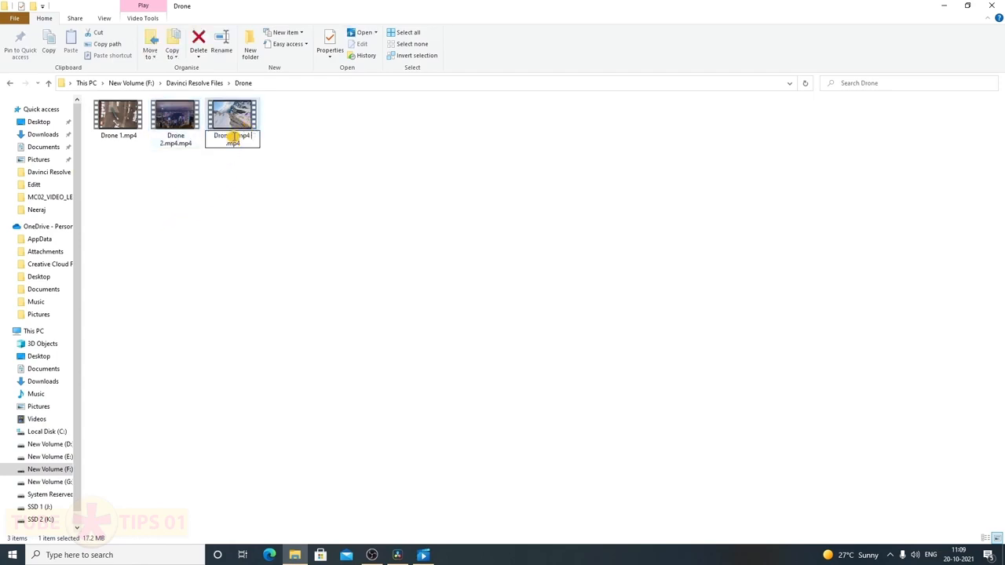
pyautogui.click(212, 204)
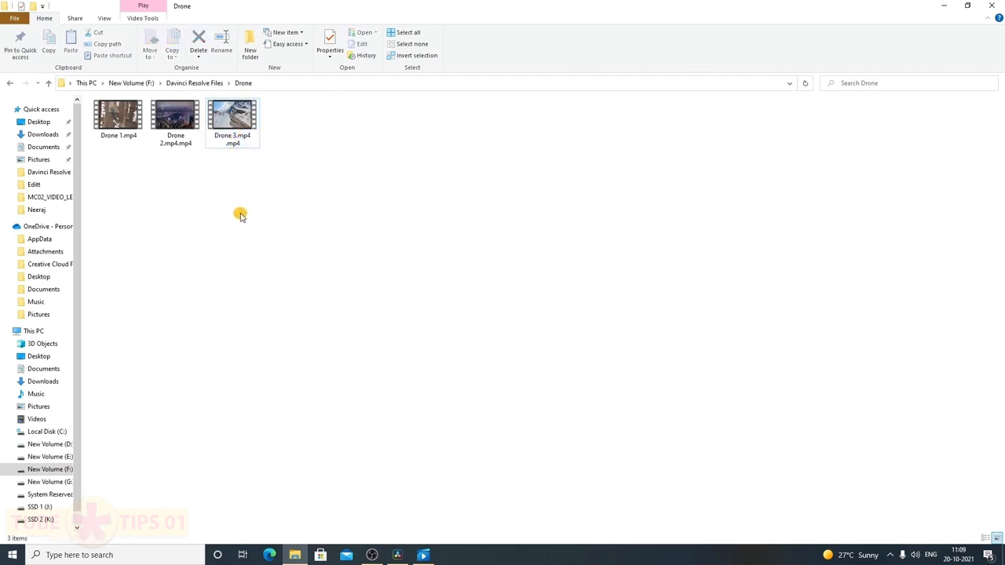
pyautogui.click(967, 6)
# Import the three Drone clips into the media pool, changing the project frame rate to match
pyautogui.click(740, 86)
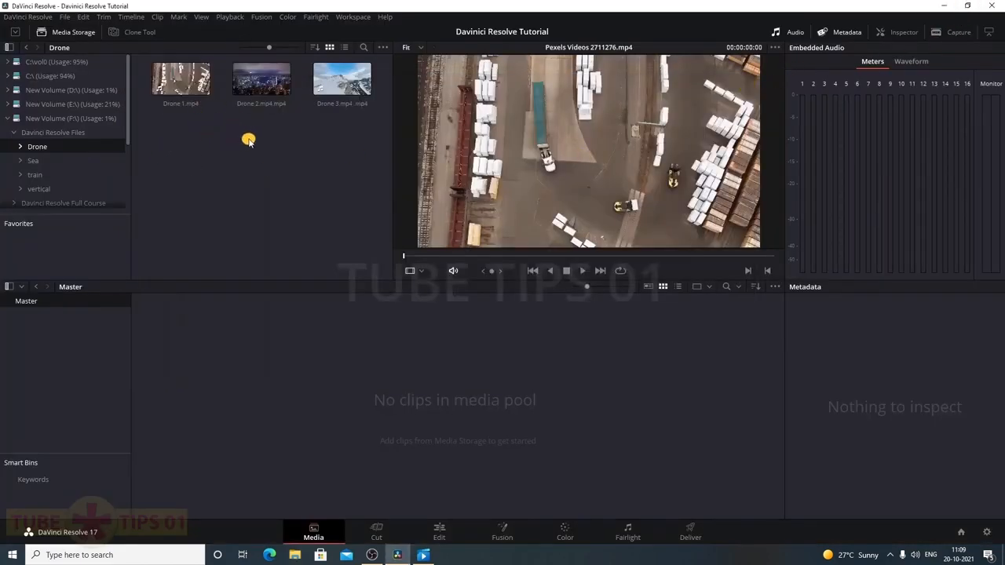
pyautogui.moveTo(352, 131); pyautogui.dragTo(224, 367)
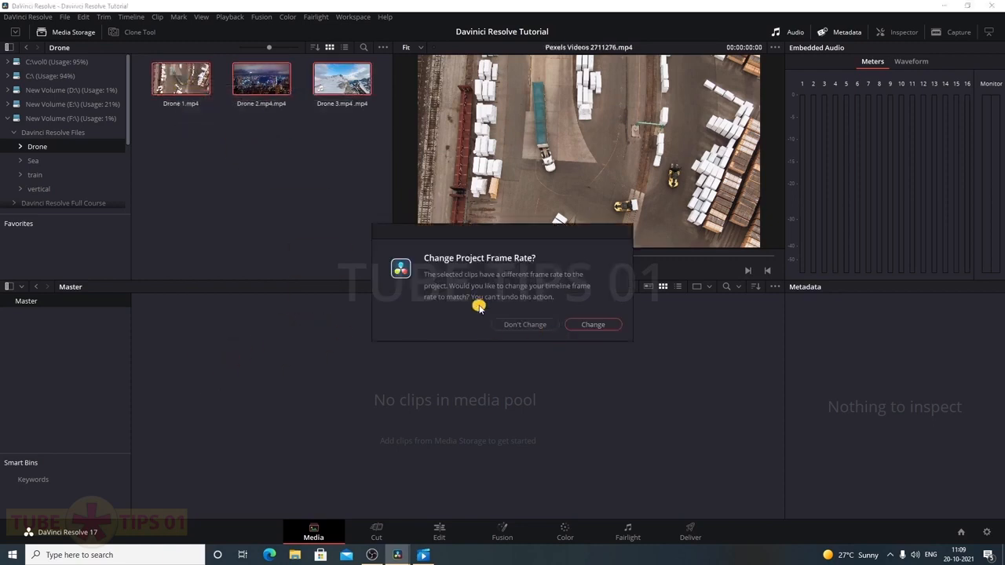
pyautogui.click(594, 326)
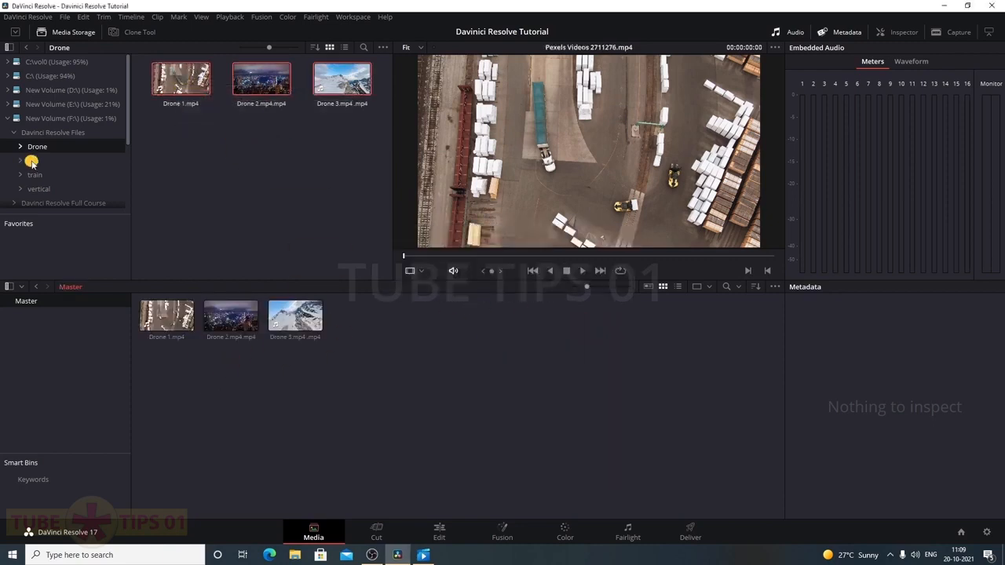
# Add the Sea clip, the three train clips and both vertical clips to the media pool
pyautogui.click(32, 161)
pyautogui.moveTo(181, 79); pyautogui.dragTo(375, 329)
pyautogui.click(58, 174)
pyautogui.moveTo(327, 123); pyautogui.dragTo(388, 299)
pyautogui.click(47, 189)
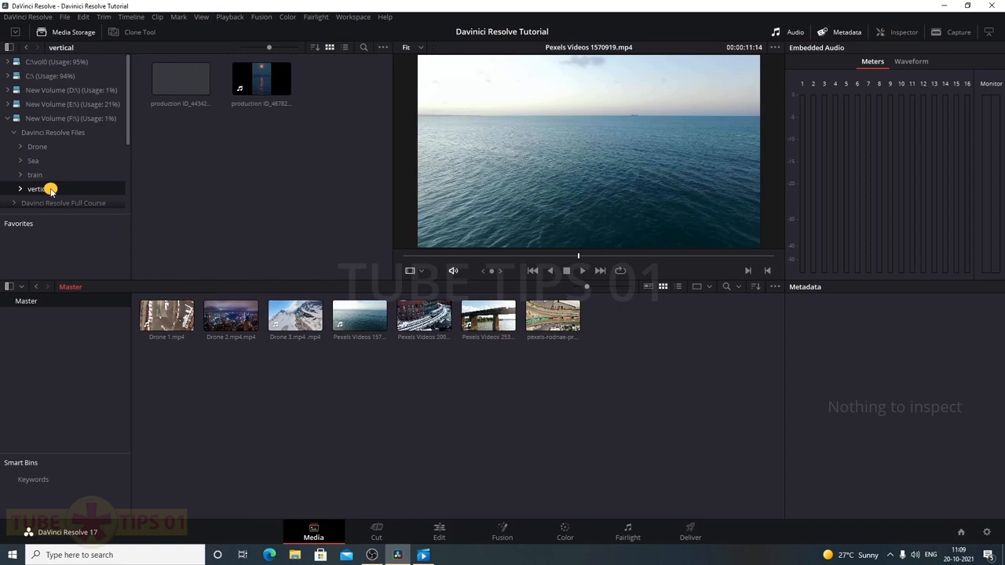
pyautogui.moveTo(291, 133); pyautogui.dragTo(585, 377)
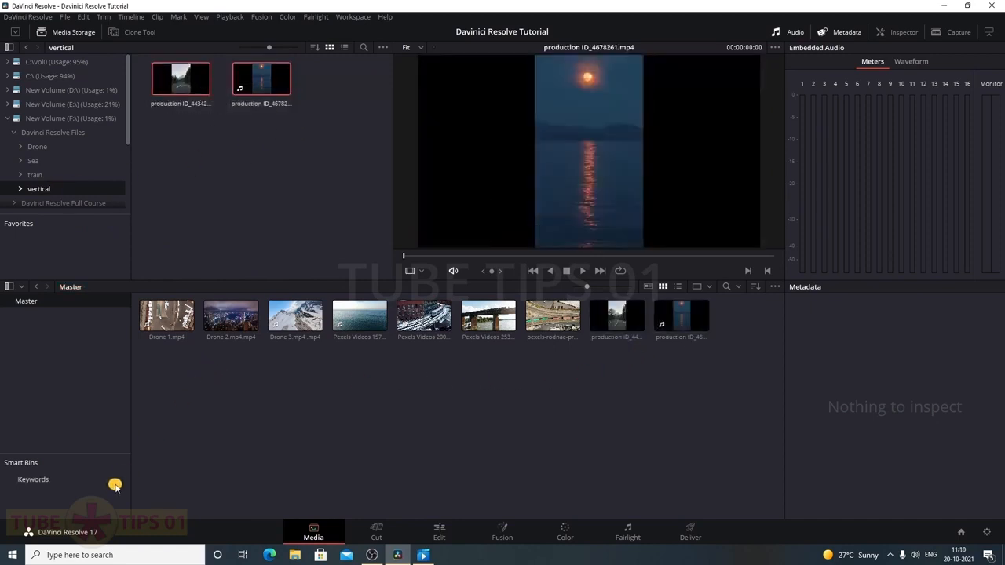
# Create a Drone smart bin with the rule File Name contains Drone
pyautogui.rightClick(77, 508)
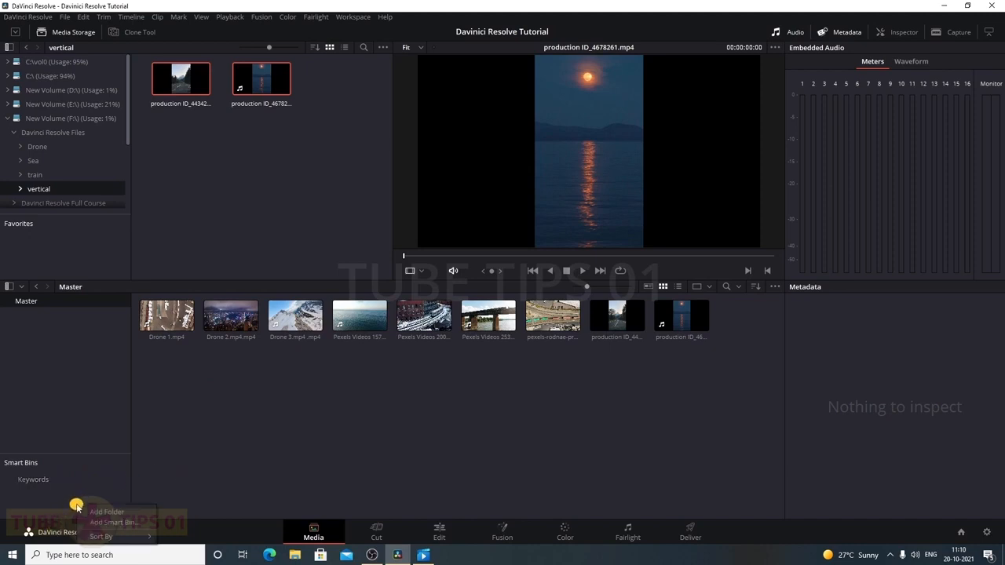
pyautogui.rightClick(81, 491)
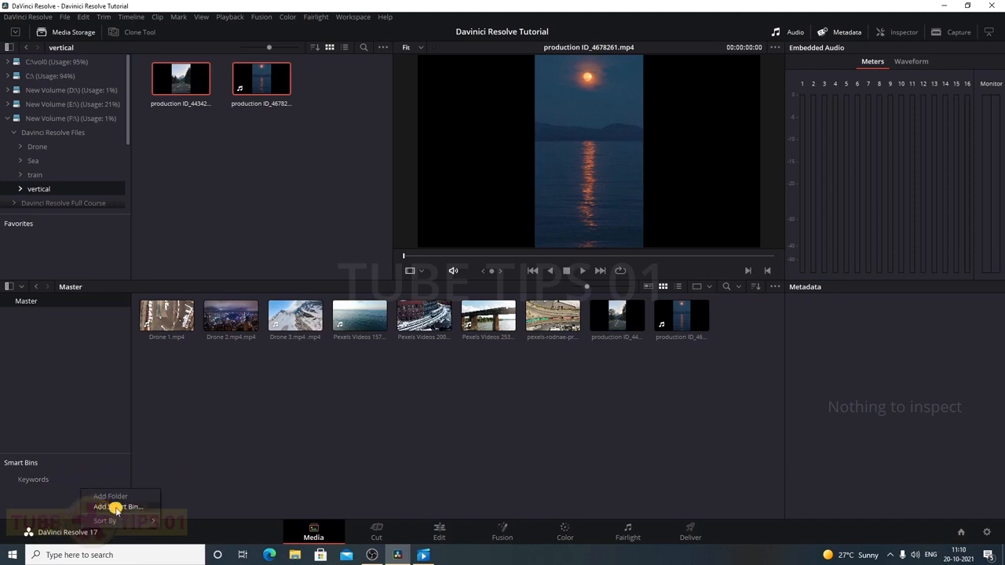
pyautogui.click(117, 507)
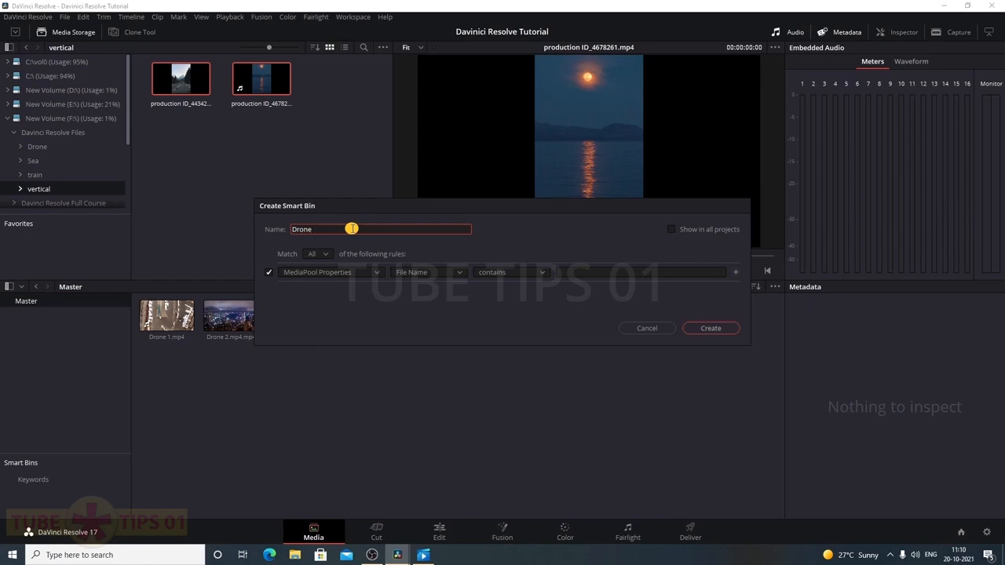
pyautogui.click(354, 308)
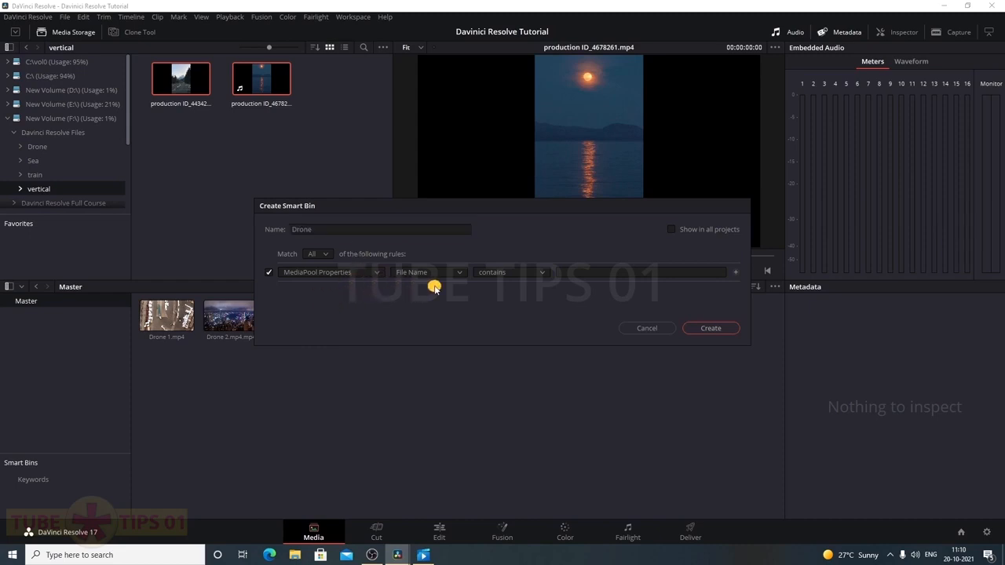
pyautogui.click(460, 275)
pyautogui.click(460, 274)
pyautogui.click(460, 274)
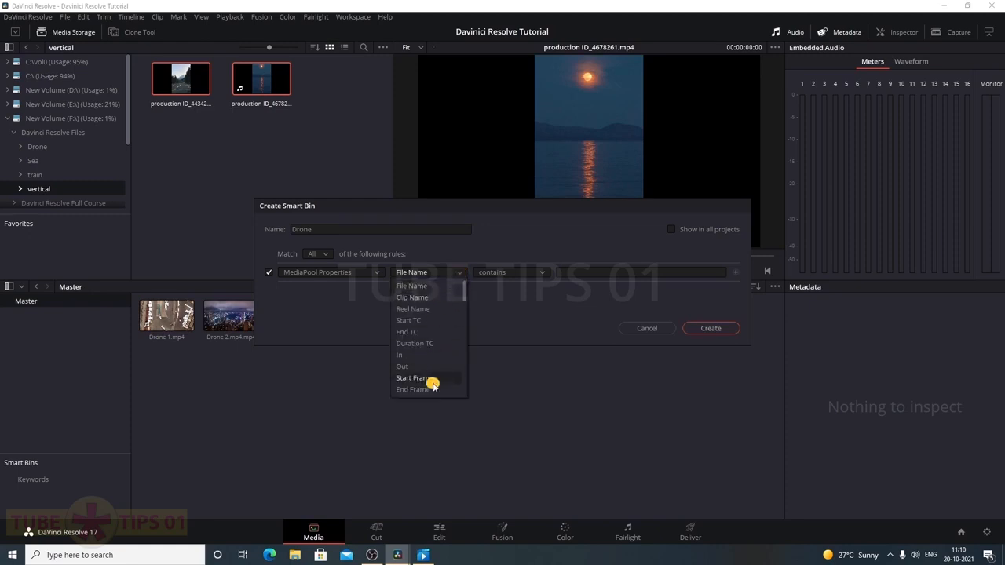
pyautogui.click(491, 330)
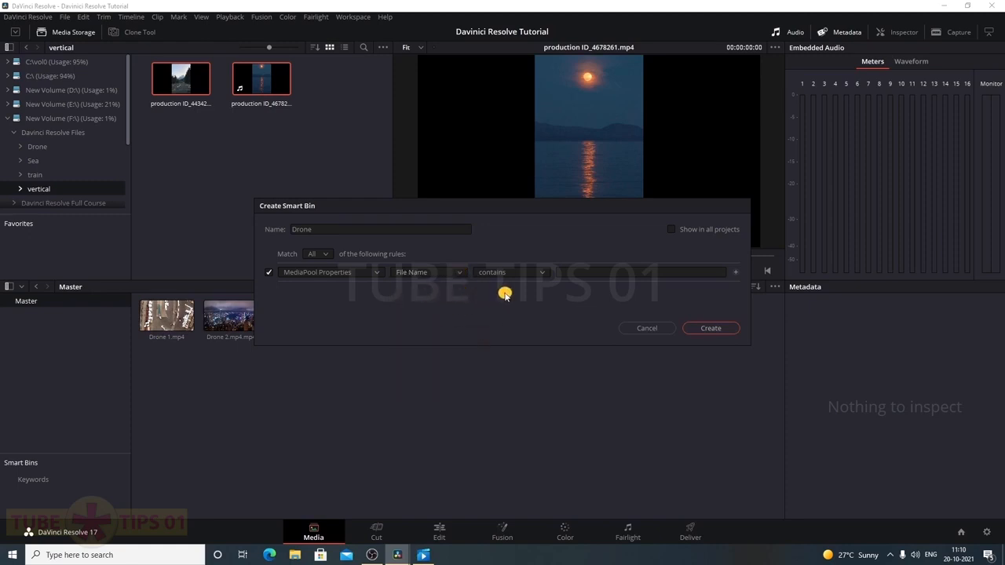
pyautogui.click(578, 272)
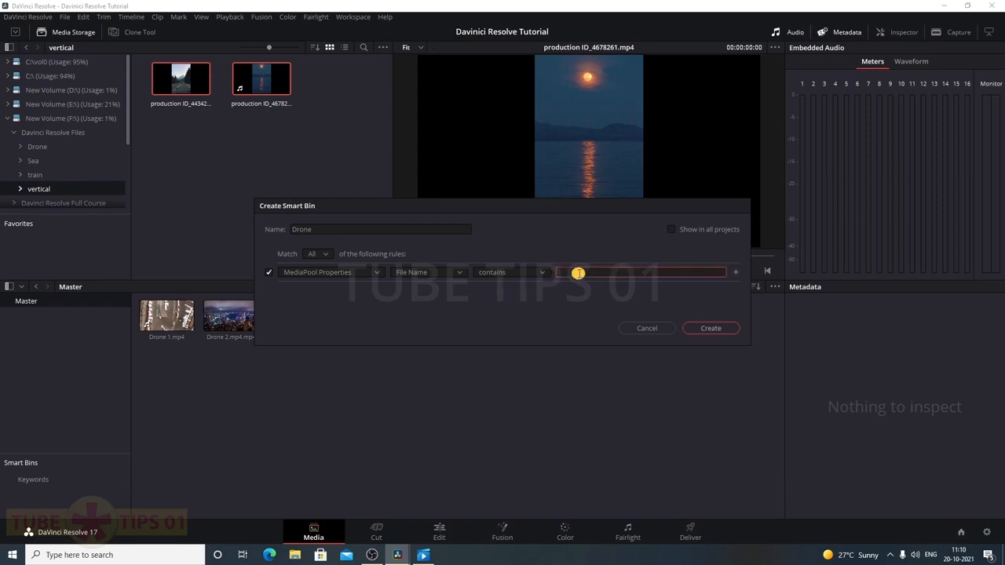
pyautogui.write('Drone')
pyautogui.moveTo(482, 209); pyautogui.dragTo(641, 147)
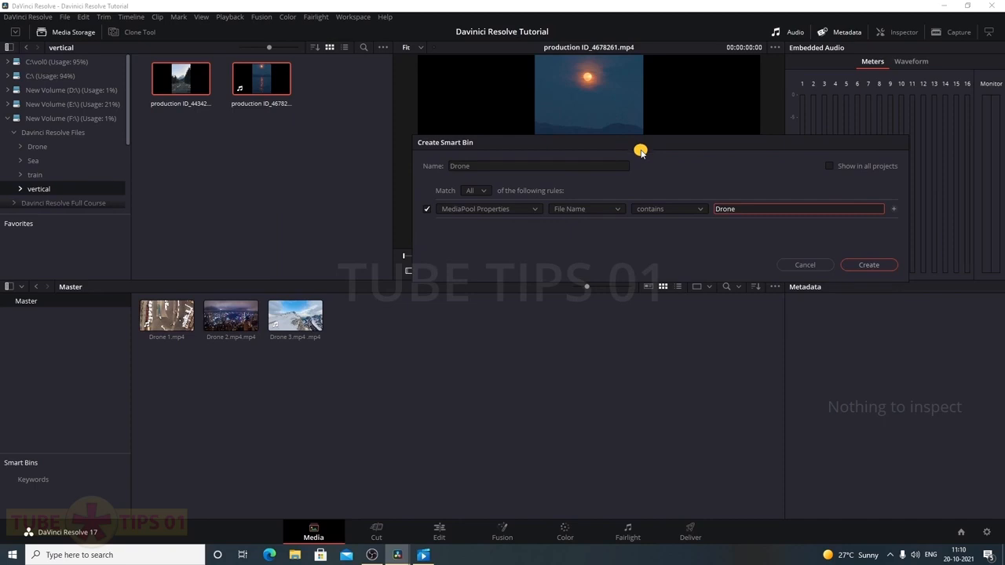
pyautogui.click(855, 266)
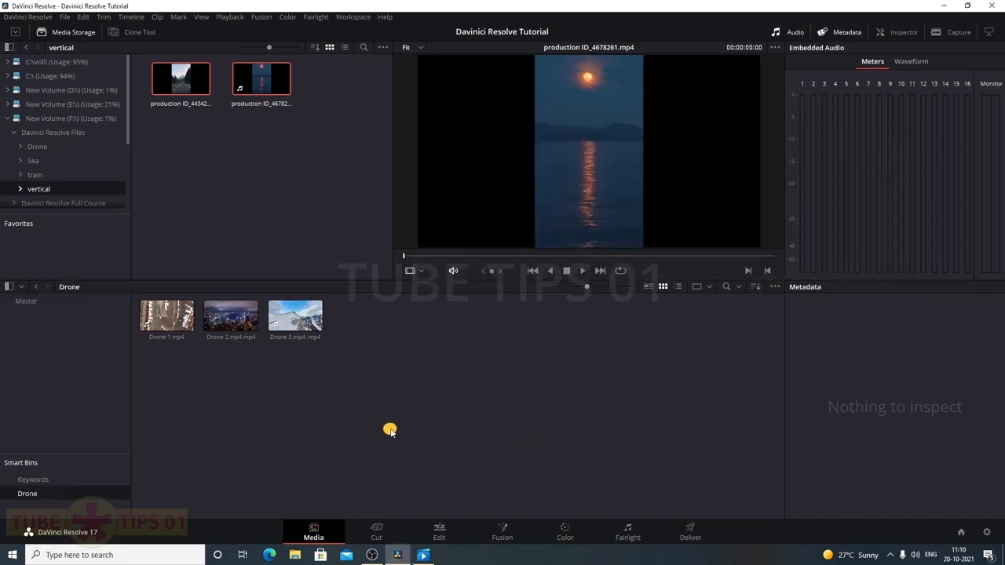
pyautogui.click(25, 304)
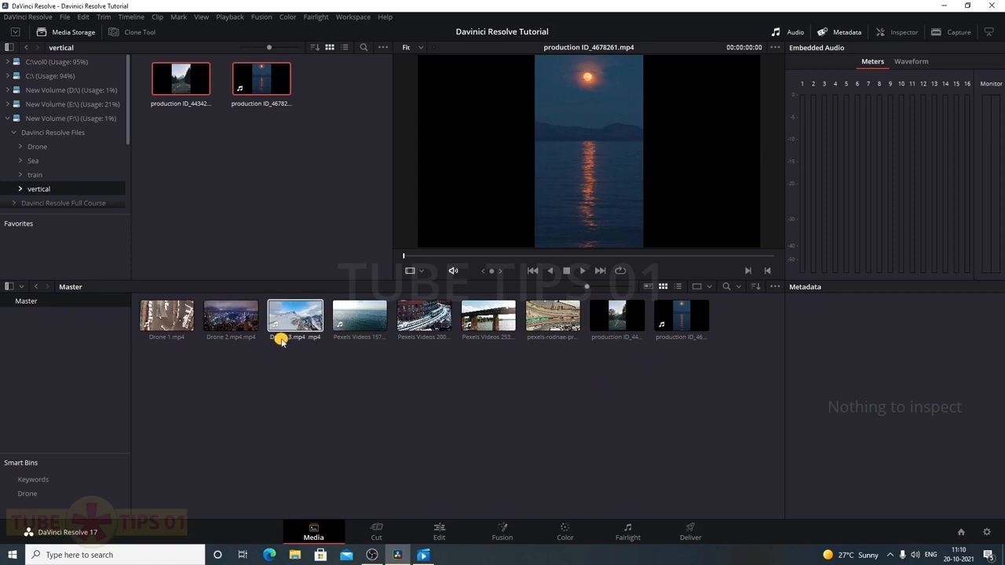
pyautogui.click(29, 494)
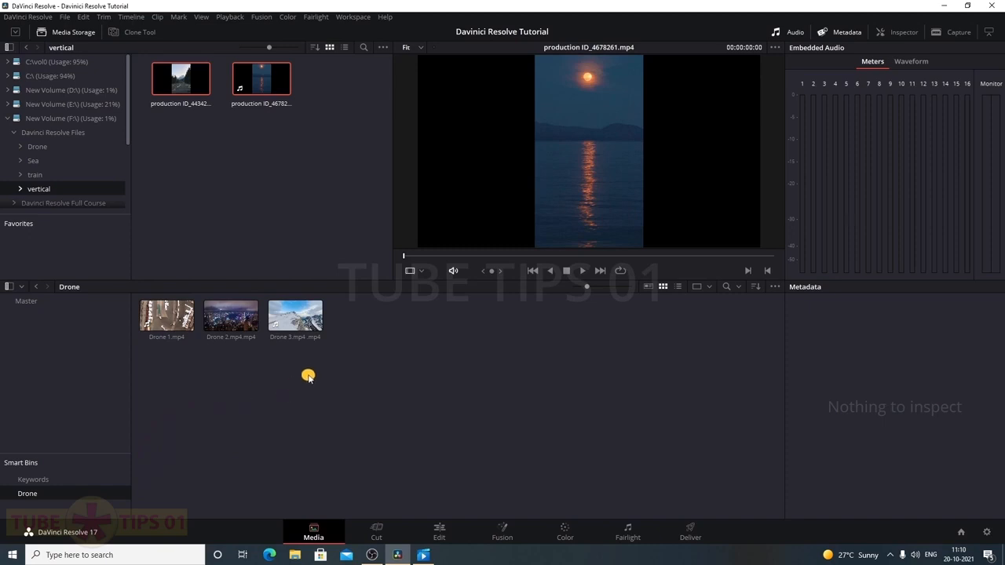
pyautogui.rightClick(44, 494)
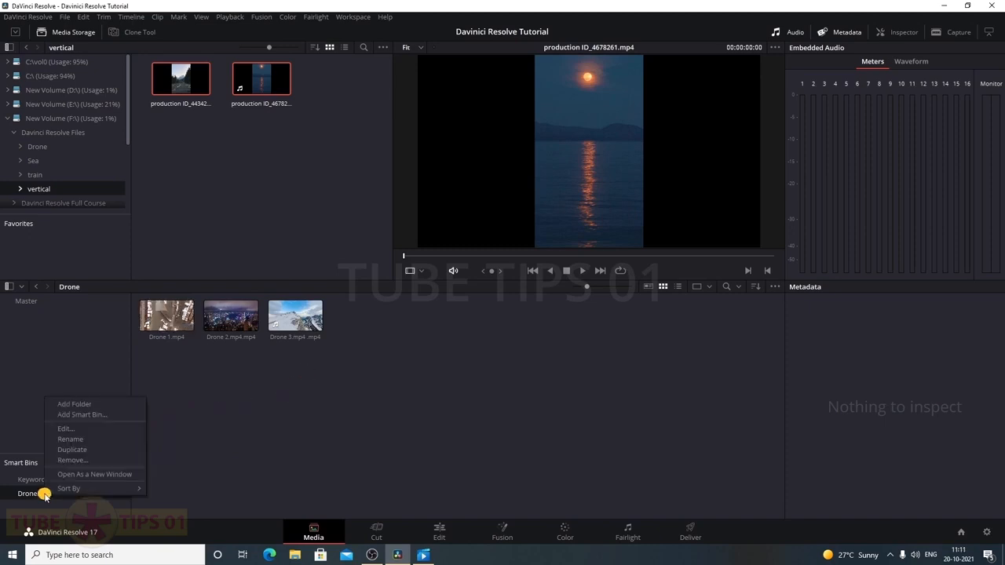
pyautogui.click(69, 460)
pyautogui.click(587, 322)
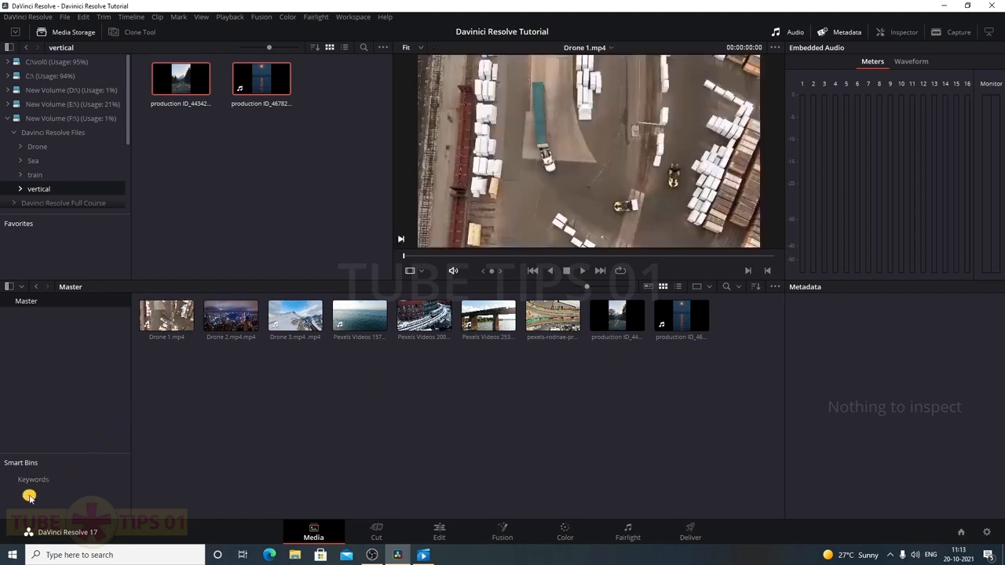
pyautogui.click(39, 479)
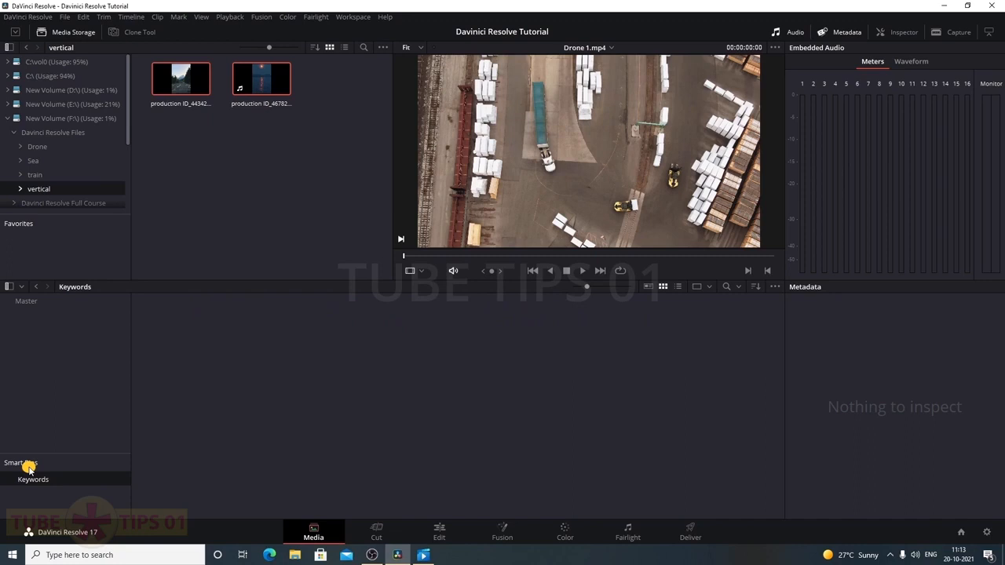
pyautogui.click(26, 302)
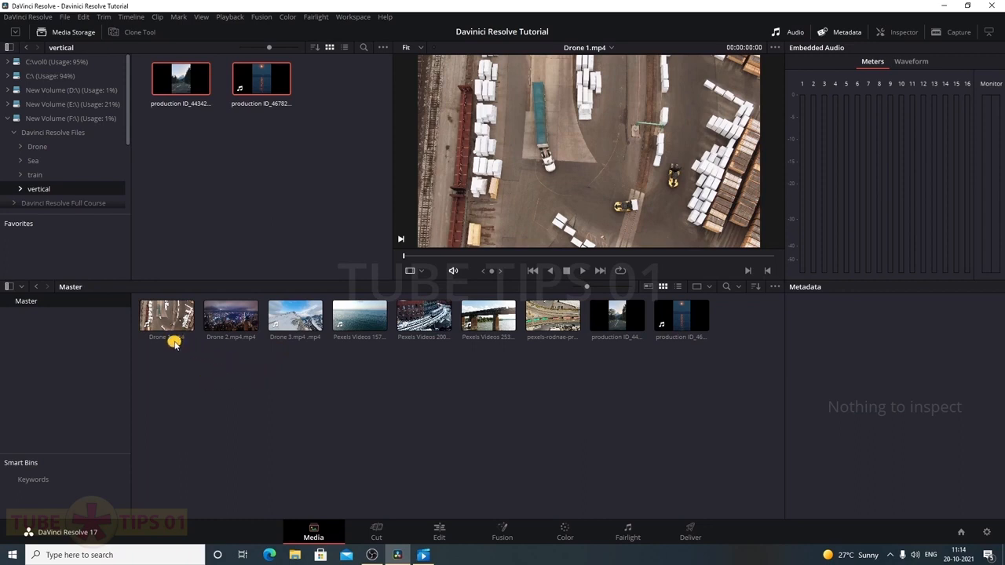
# Give Drone 1, 2 and 3 the Shot & Scene keyword Drone and save it
pyautogui.moveTo(298, 364); pyautogui.dragTo(165, 329)
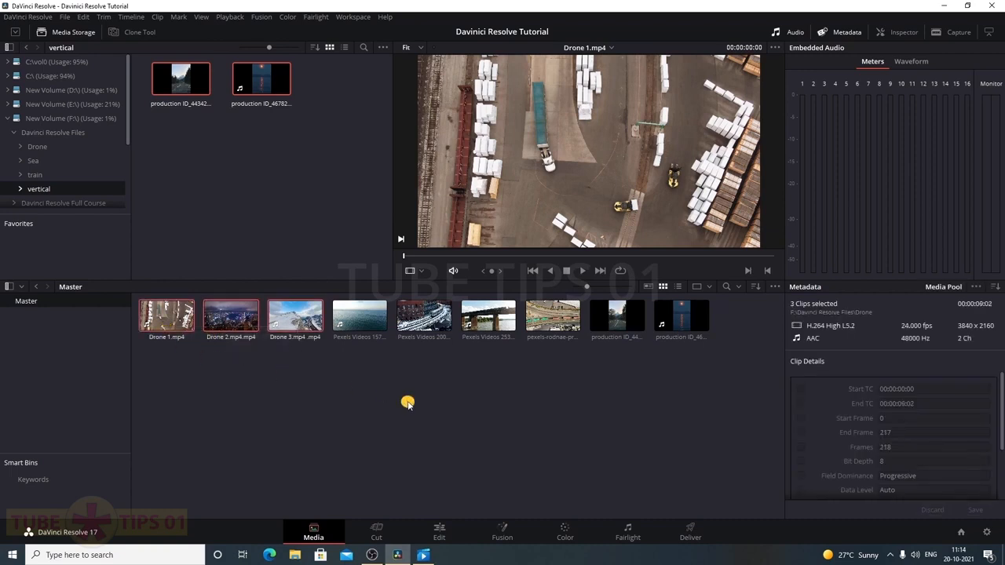
pyautogui.click(997, 290)
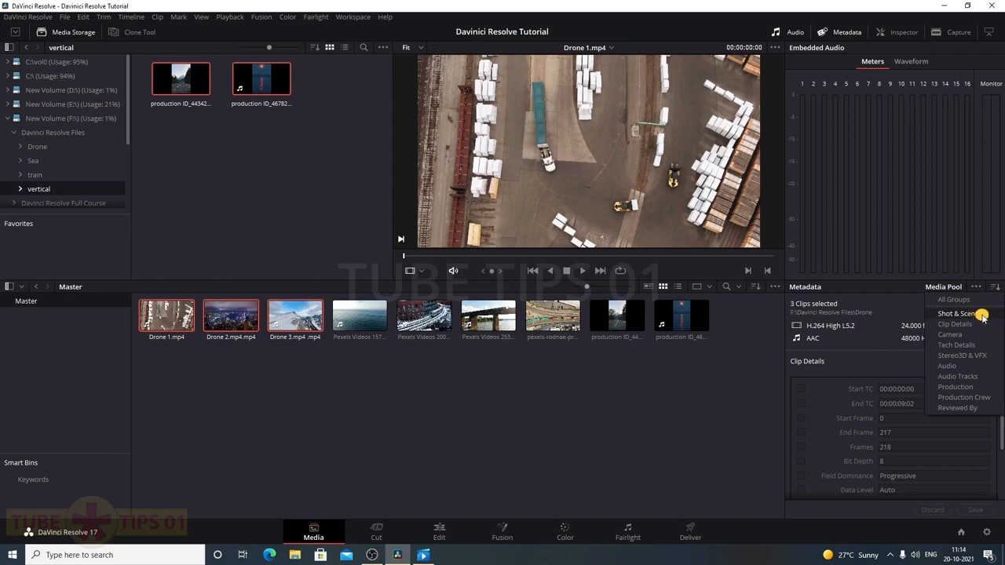
pyautogui.click(958, 314)
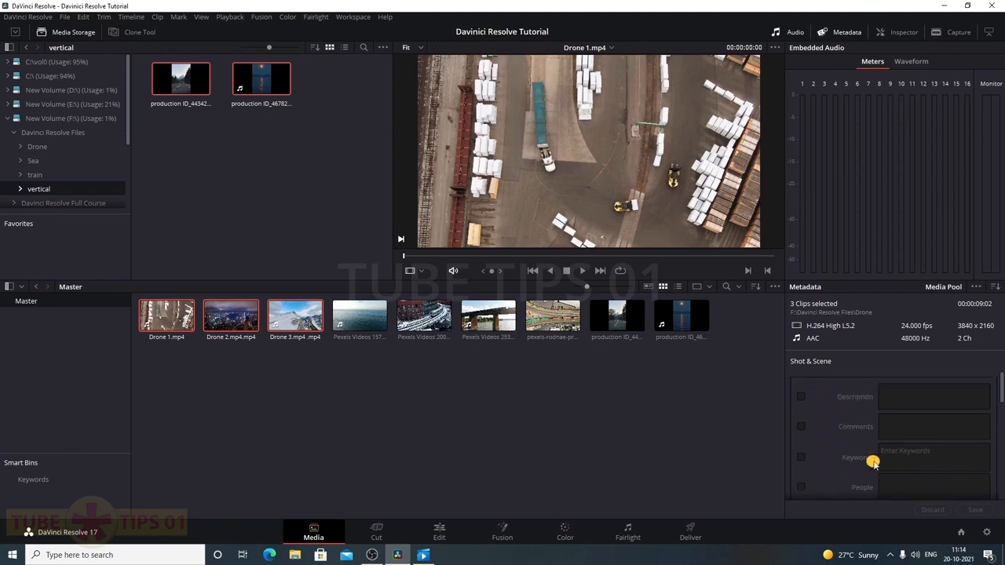
pyautogui.click(911, 457)
pyautogui.write('Drone')
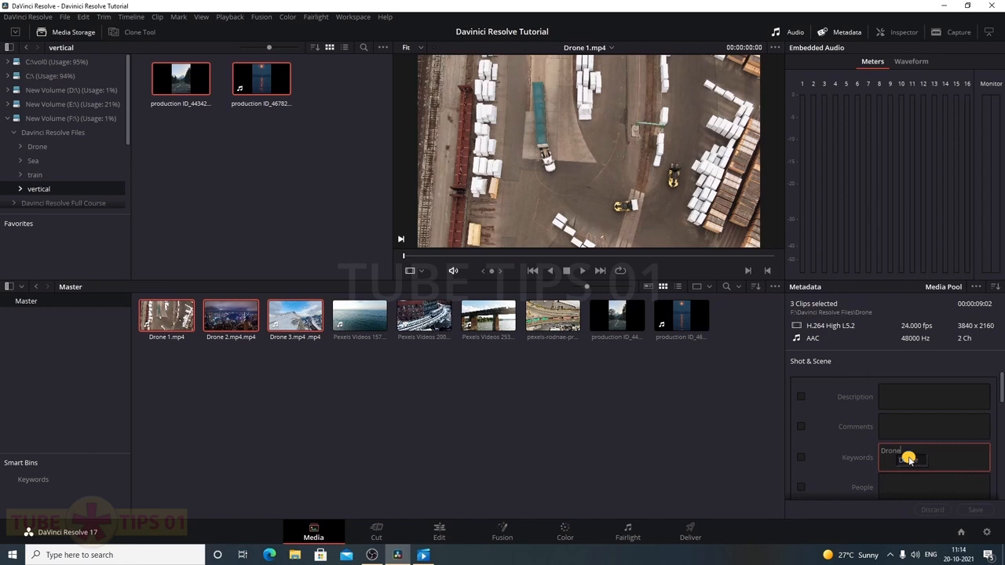
pyautogui.press('Return')
pyautogui.click(802, 459)
pyautogui.click(970, 511)
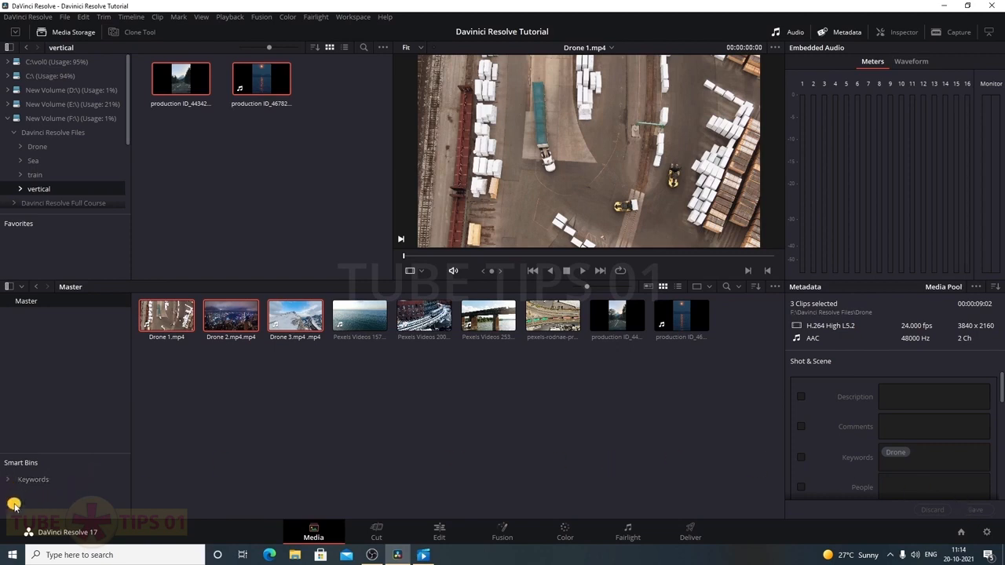
# View the Keywords > Drone smart bin, compare with Master, then clear the selection
pyautogui.click(7, 481)
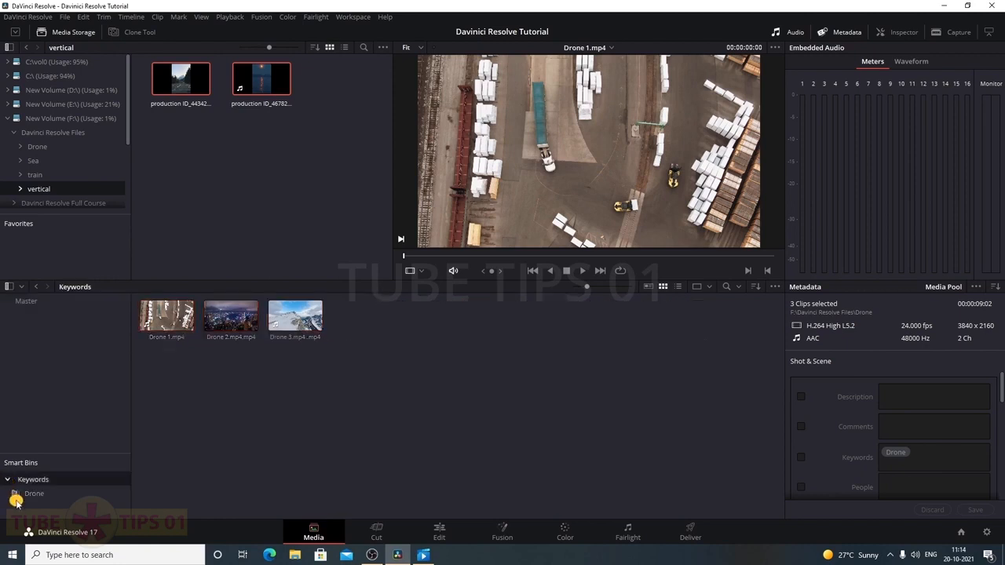
pyautogui.click(43, 496)
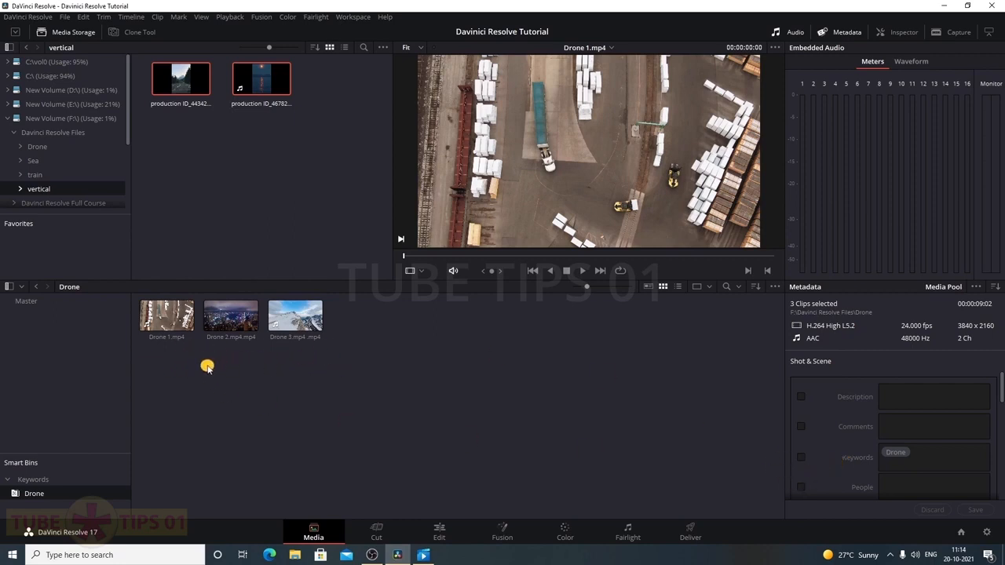
pyautogui.click(26, 301)
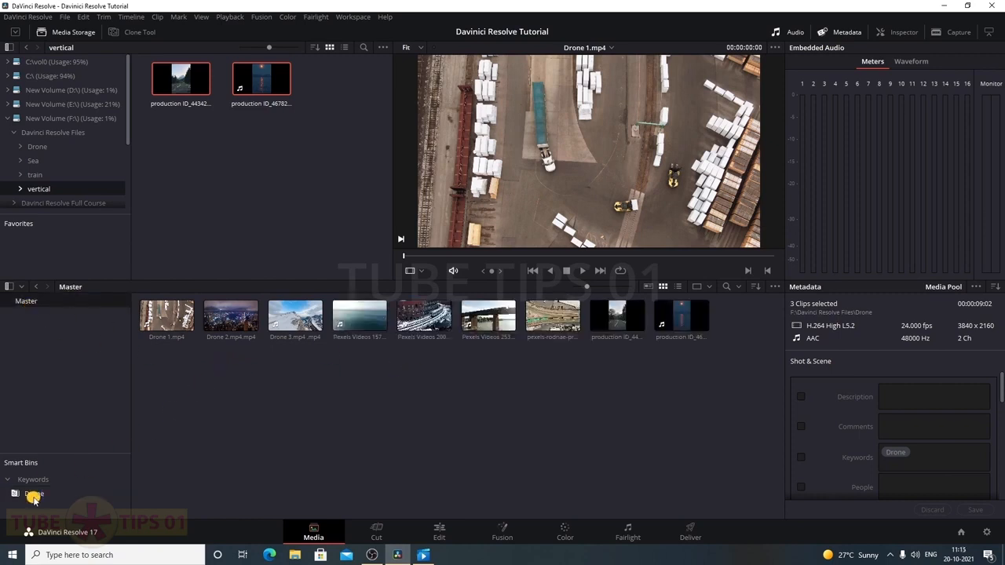
pyautogui.click(66, 493)
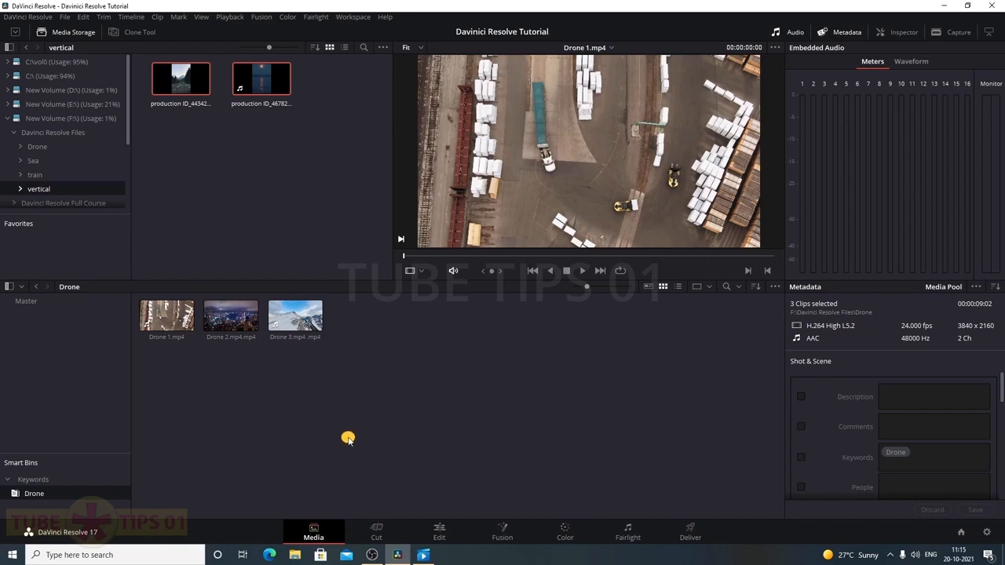
pyautogui.click(423, 390)
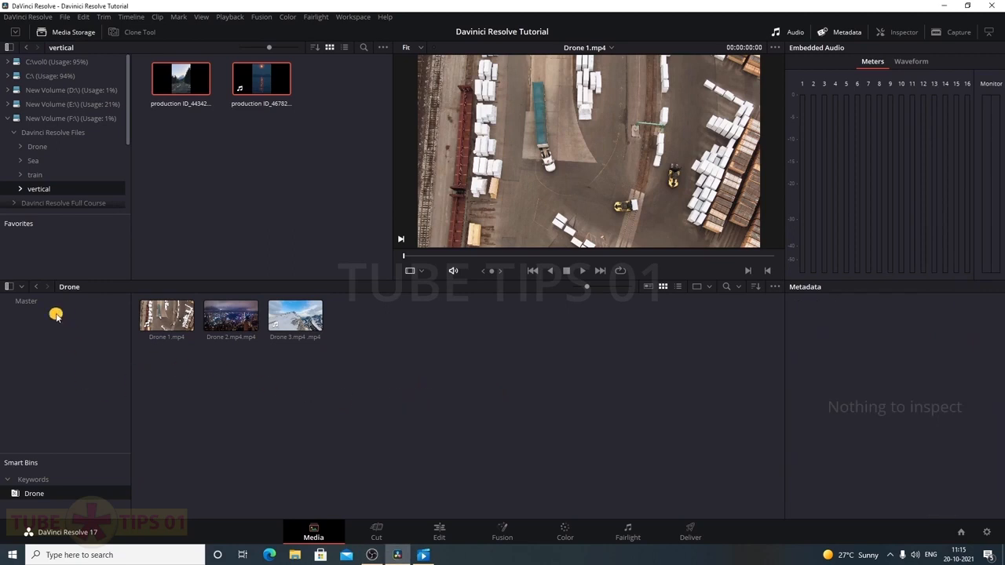
# Show all nine Master clips, then select and play the Pexels Videos 1570919 sea clip
pyautogui.click(29, 303)
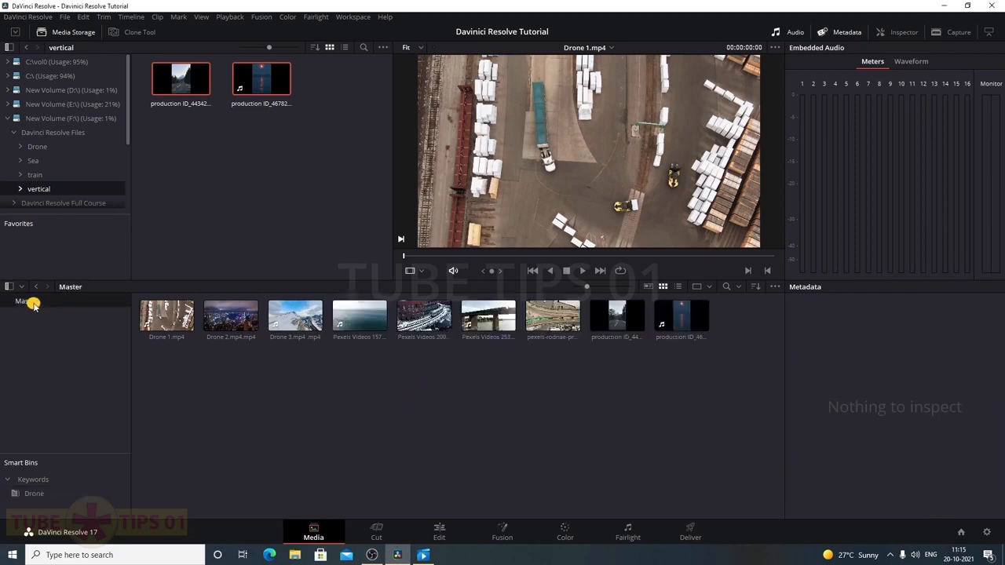
pyautogui.click(370, 331)
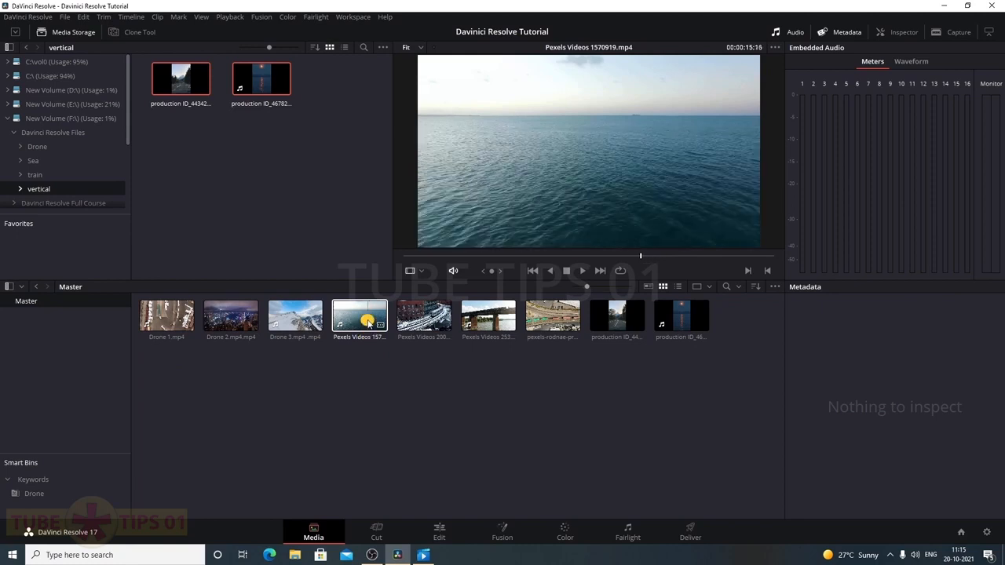
pyautogui.click(369, 322)
pyautogui.press('space')
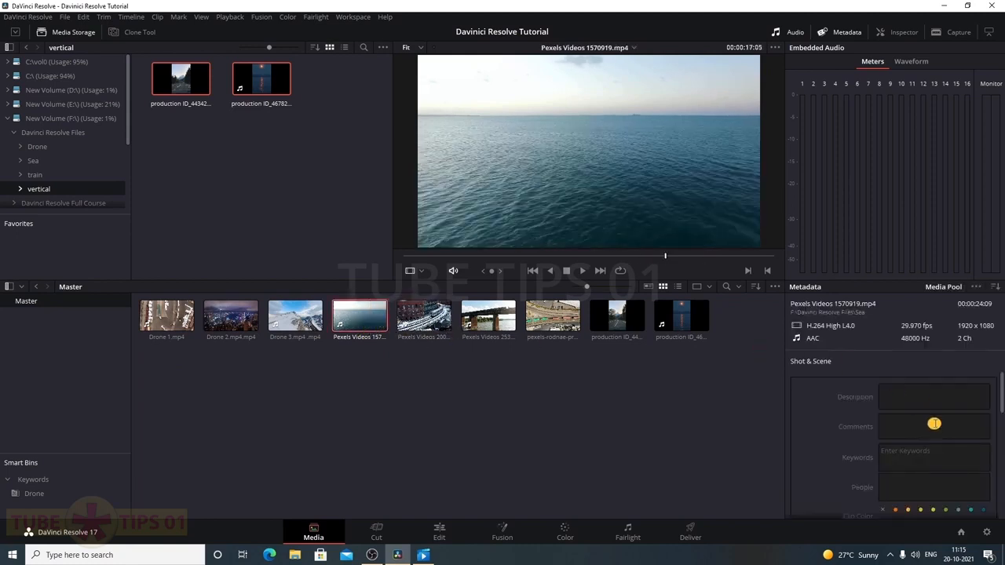
# Add the keyword Drone to the sea clip in its Shot & Scene metadata
pyautogui.click(996, 288)
pyautogui.click(812, 376)
pyautogui.scroll(-1, 820, 430)
pyautogui.click(909, 425)
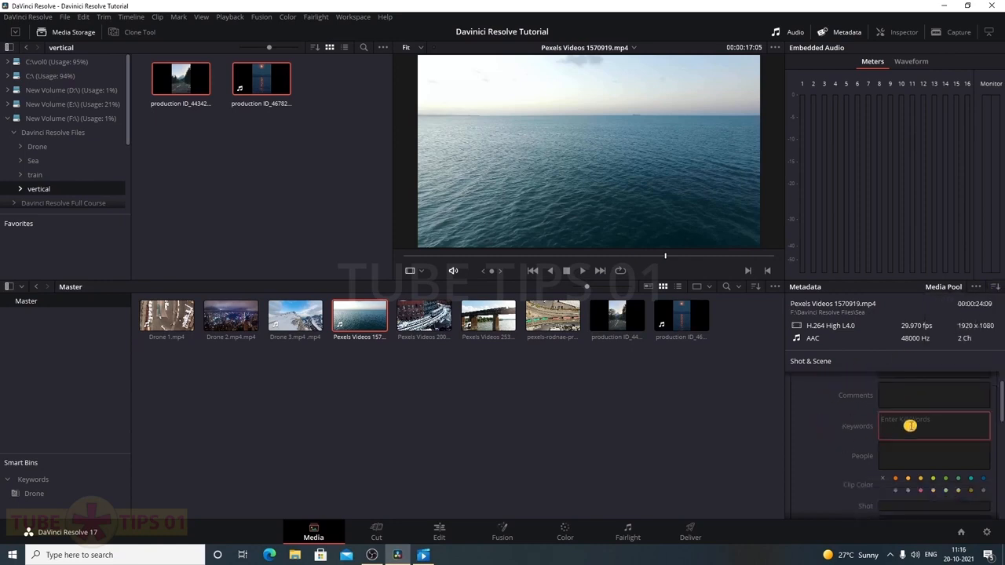
pyautogui.write('Drone')
pyautogui.click(909, 427)
# Check that the Drone smart bin now includes the sea clip
pyautogui.click(602, 432)
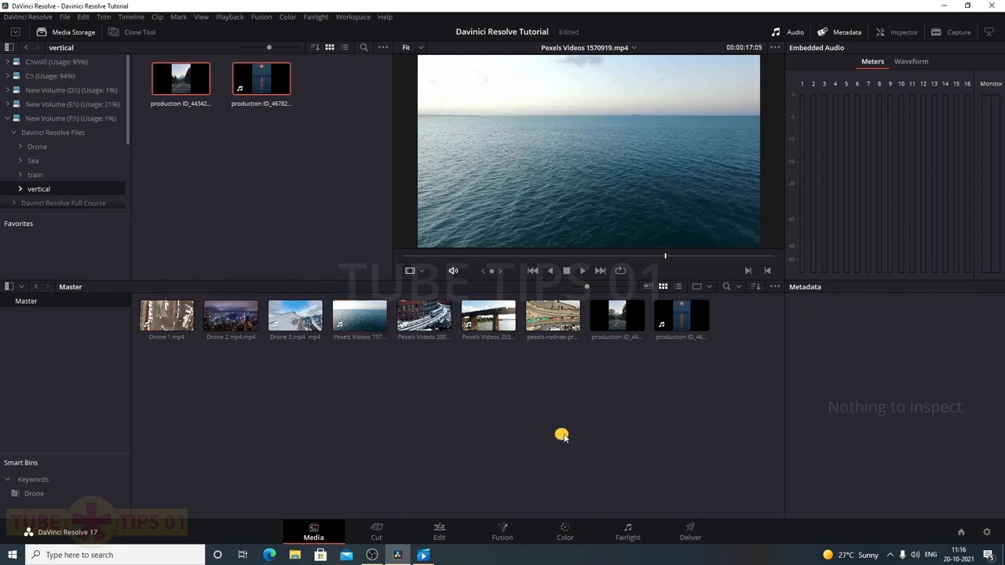
pyautogui.click(39, 494)
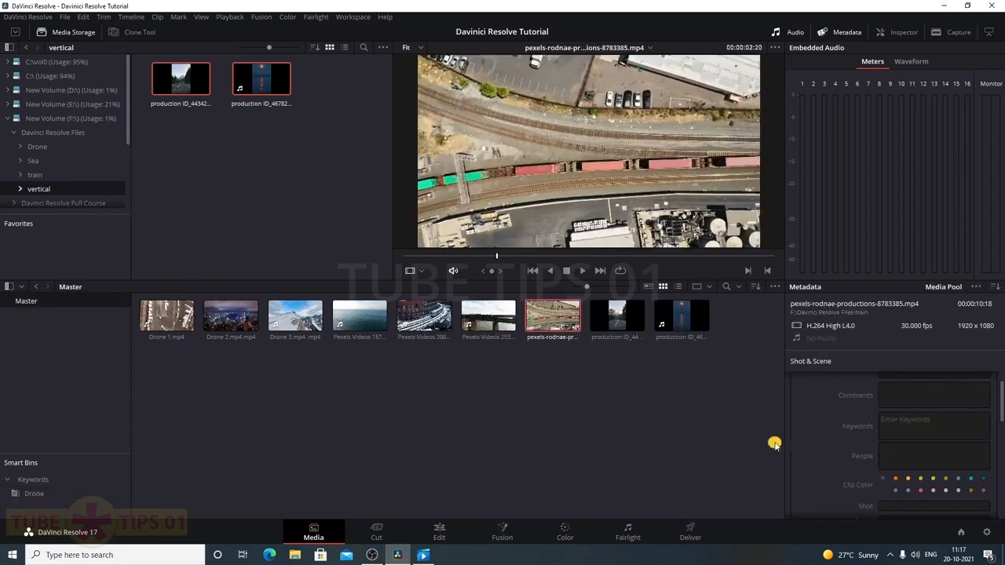
pyautogui.scroll(1, 805, 444)
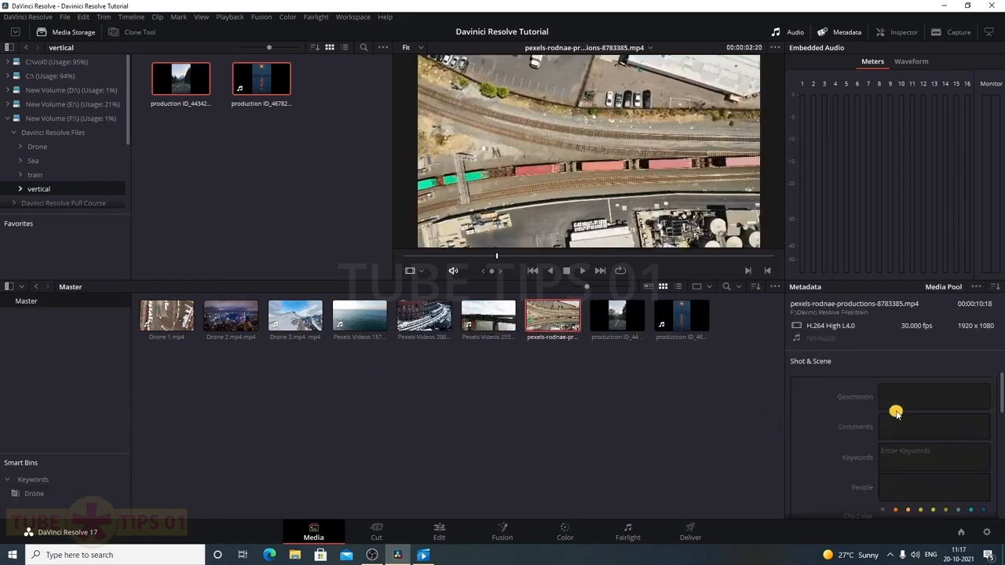
pyautogui.scroll(-1, 818, 452)
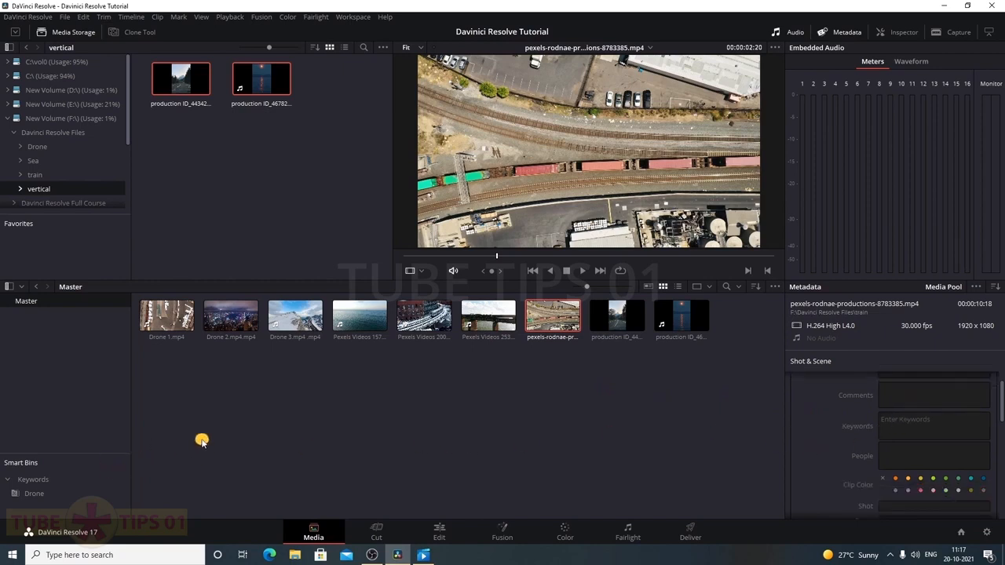
pyautogui.click(299, 427)
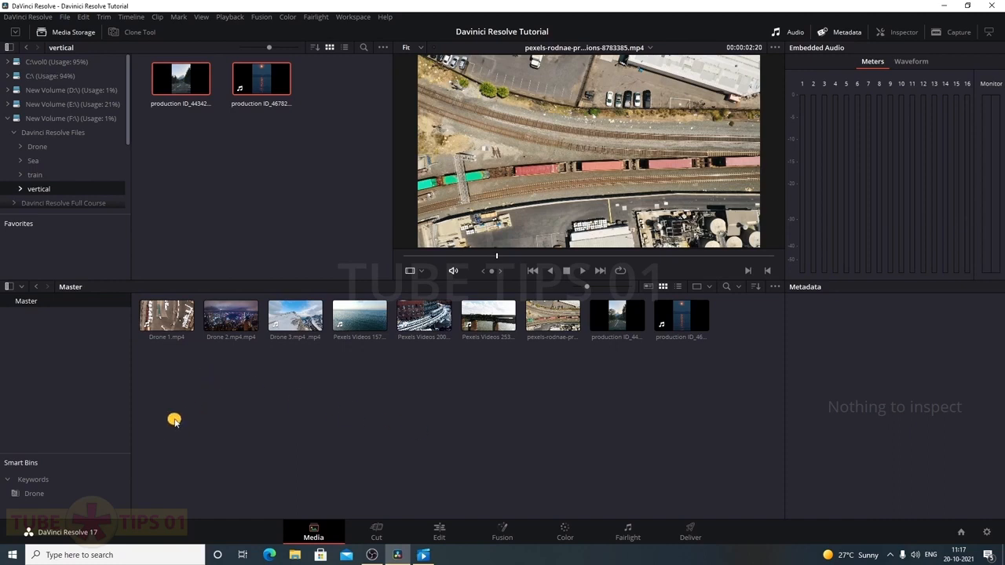
# Delete Drone 1–3 from the media pool and check the Drone smart bin
pyautogui.moveTo(291, 366); pyautogui.dragTo(168, 332)
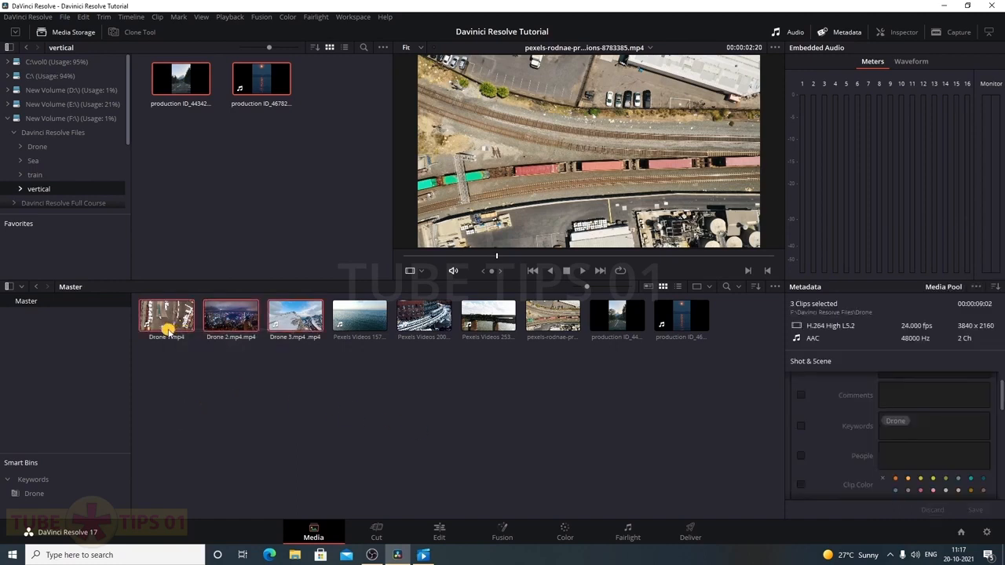
pyautogui.press('Delete')
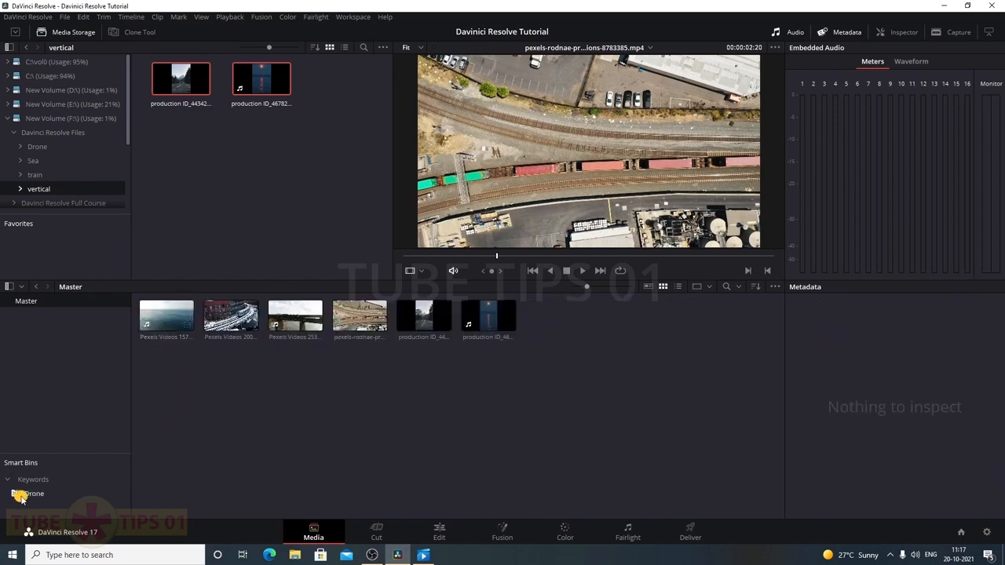
pyautogui.click(24, 495)
pyautogui.hotkey('ctrl', 'z')
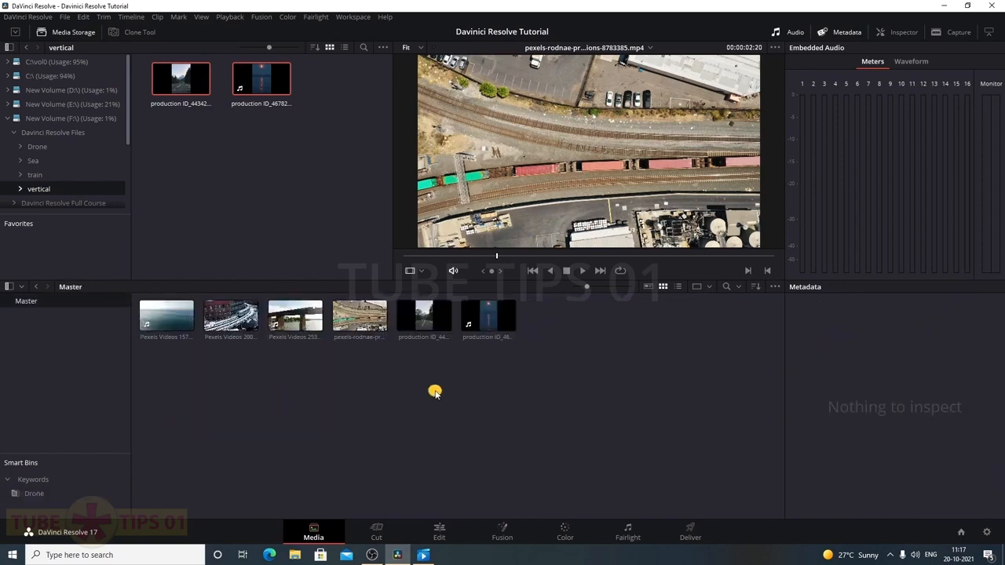
# Browse drive F's Drone folder, try File > Import > Media, then open the folder in Explorer
pyautogui.click(37, 148)
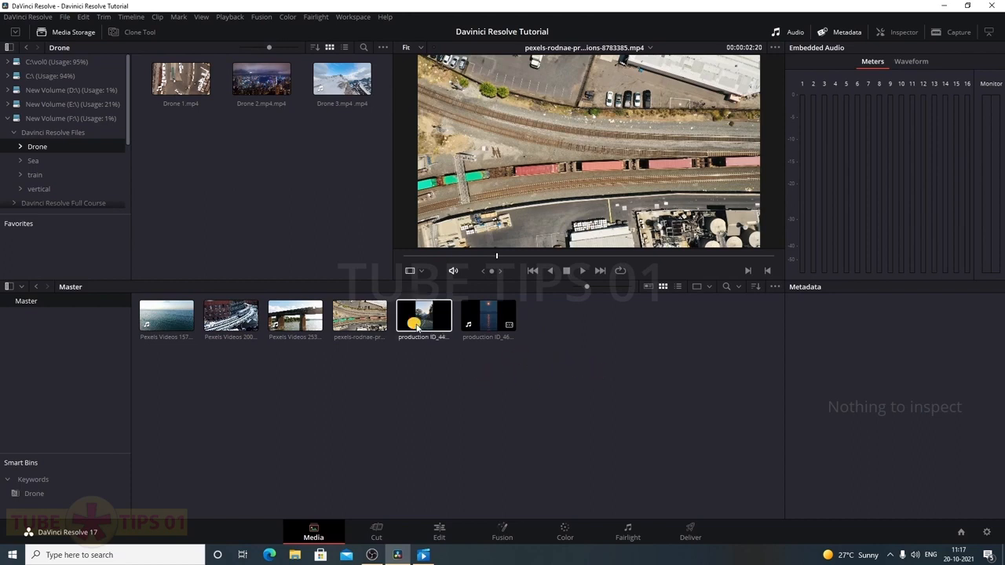
pyautogui.click(64, 17)
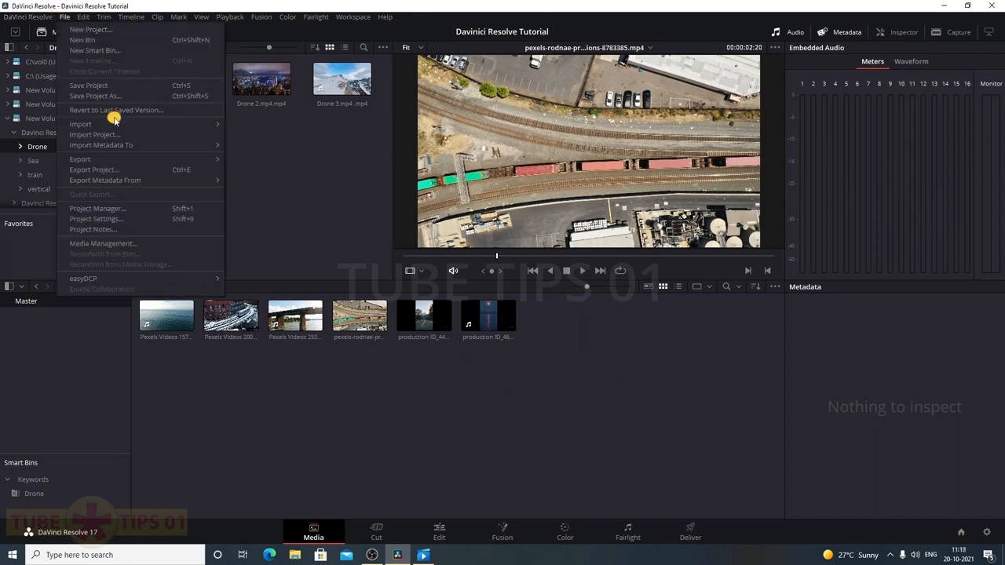
pyautogui.moveTo(114, 124)
pyautogui.click(307, 136)
pyautogui.click(466, 278)
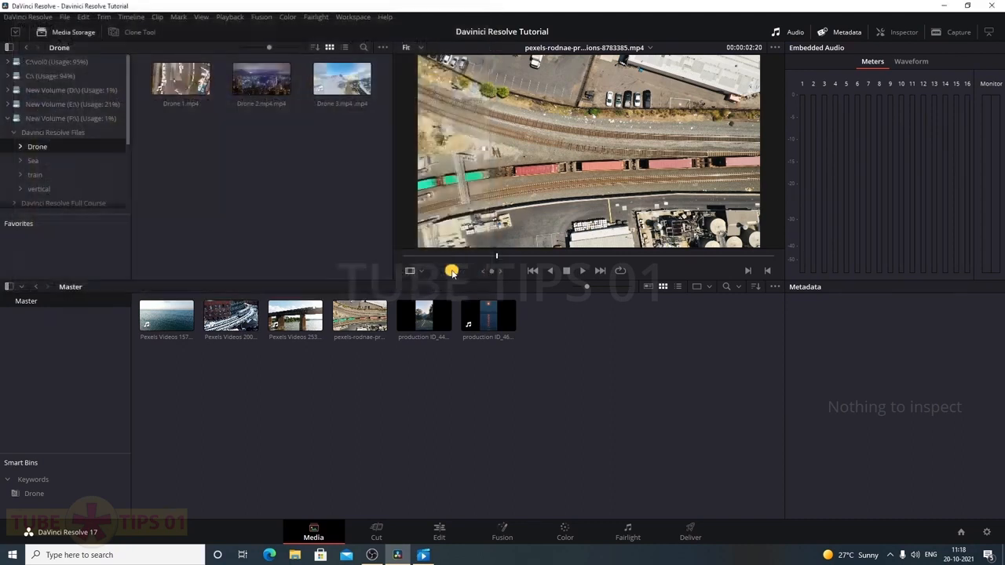
pyautogui.moveTo(416, 85); pyautogui.dragTo(718, 91)
pyautogui.doubleClick(564, 249)
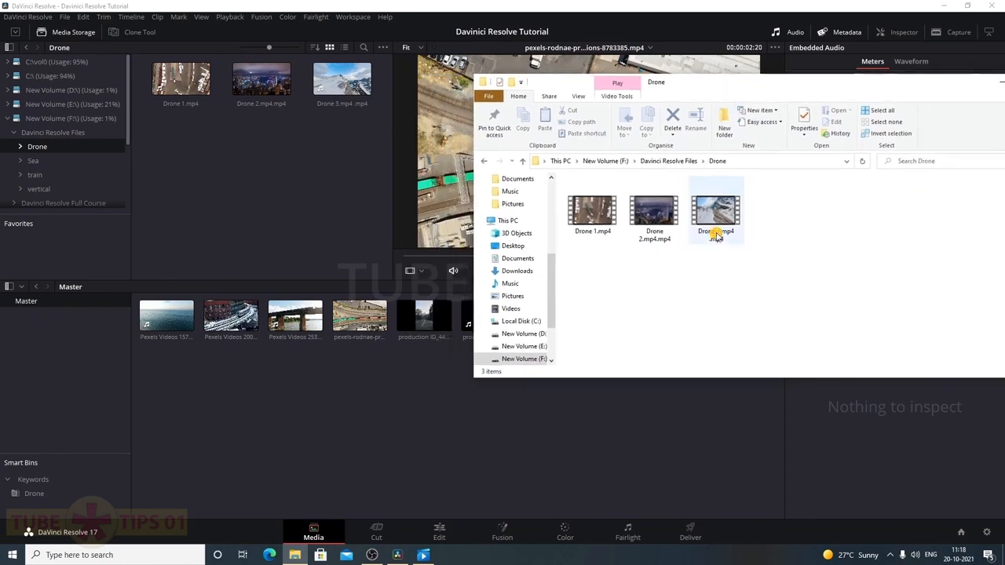
# Drag the three Drone mp4 files from Explorer back into the Master bin
pyautogui.moveTo(729, 265); pyautogui.dragTo(569, 181)
pyautogui.moveTo(593, 210); pyautogui.dragTo(361, 400)
pyautogui.moveTo(921, 87); pyautogui.dragTo(1004, 110)
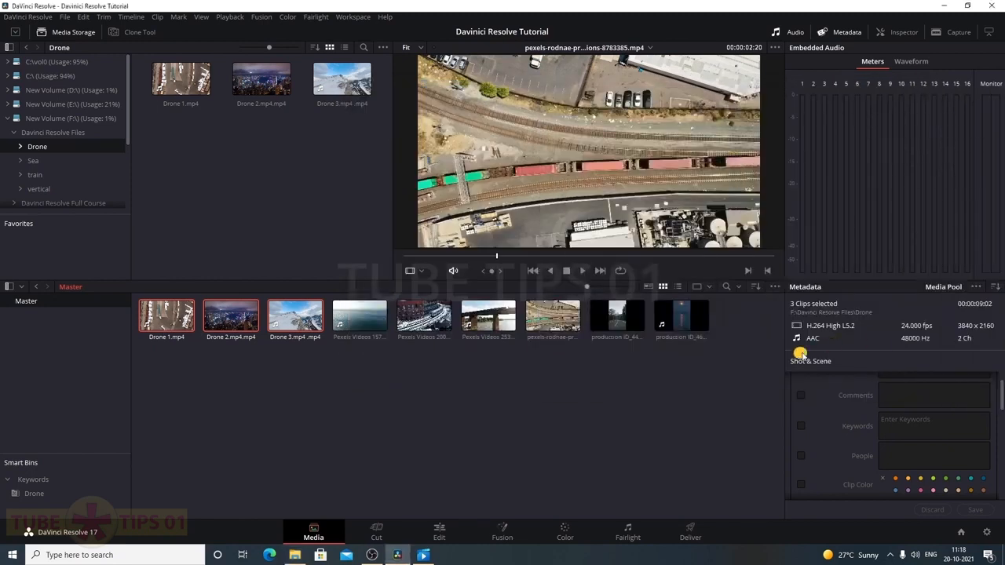
# Deselect the new Drone clips and switch to the Edit page
pyautogui.click(377, 402)
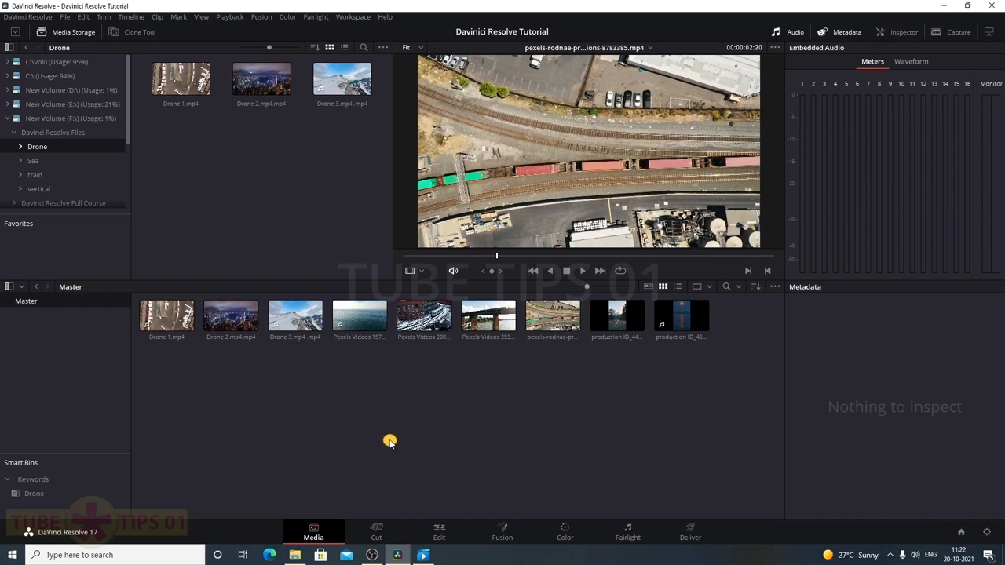
pyautogui.click(440, 533)
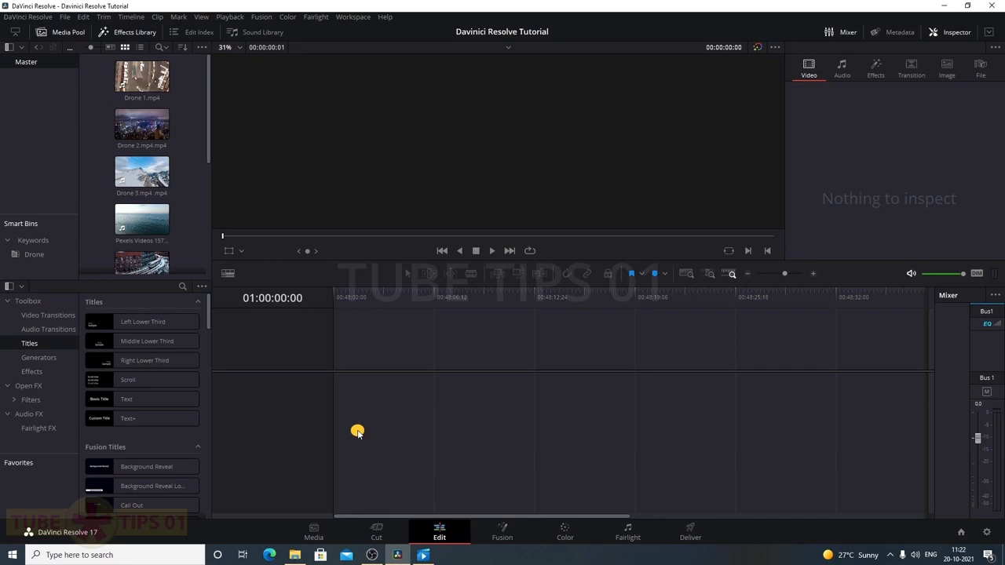
# Hide the Effects Library to enlarge the clip pool, then visit the Media and Edit pages
pyautogui.click(131, 34)
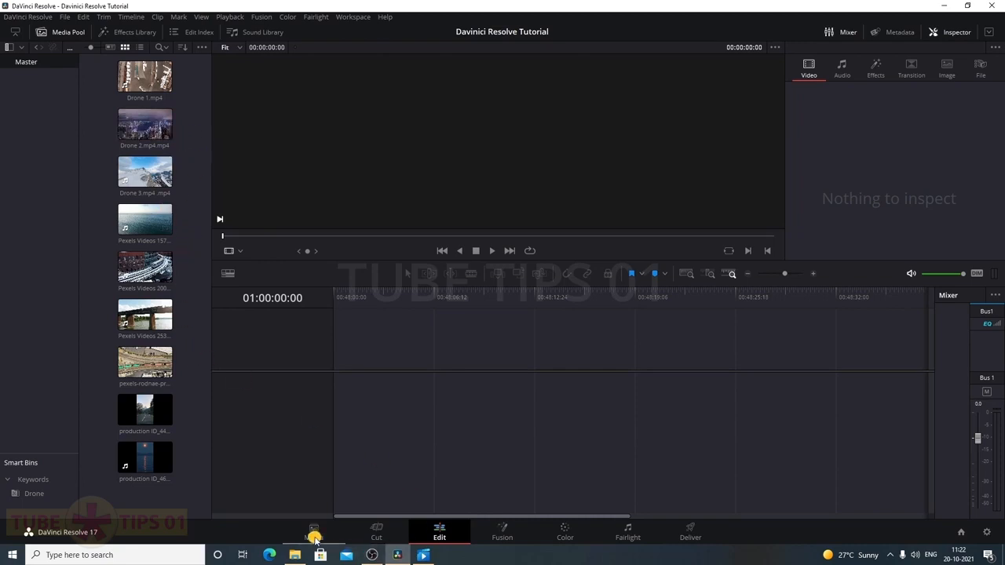
pyautogui.click(315, 539)
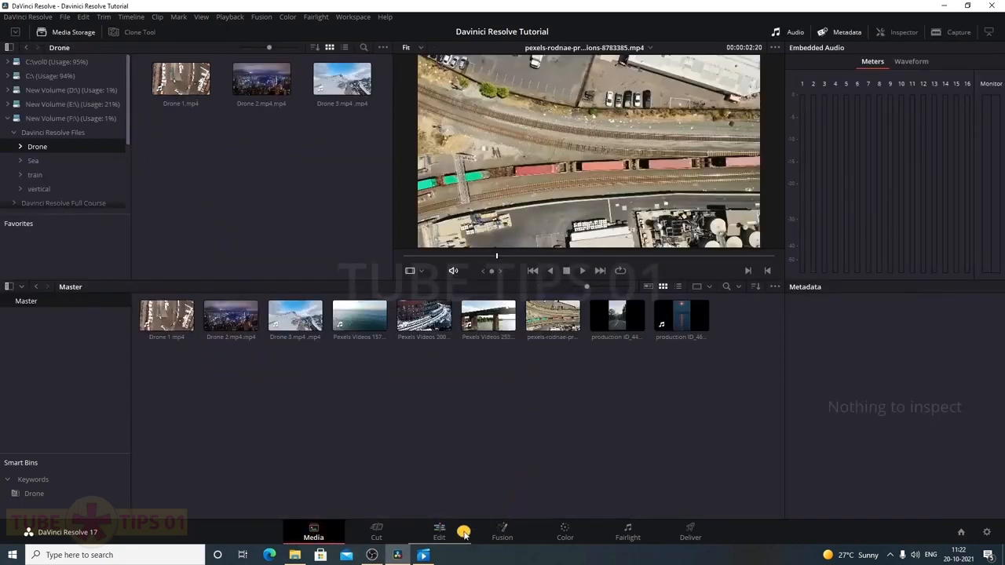
pyautogui.click(439, 533)
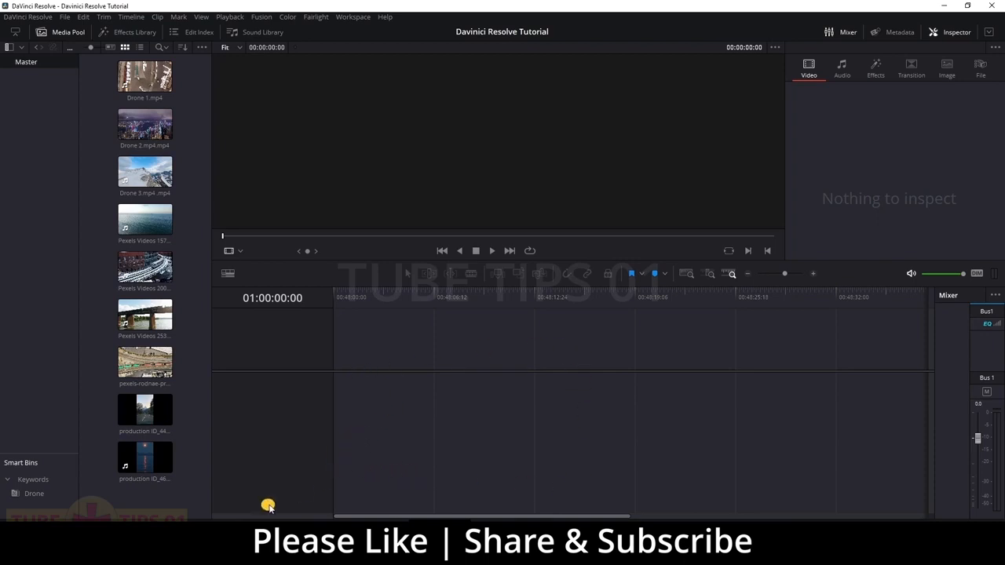
# Create Timeline 1 from the Media Pool menu with Use Project Settings checked
pyautogui.rightClick(184, 507)
pyautogui.moveTo(258, 359)
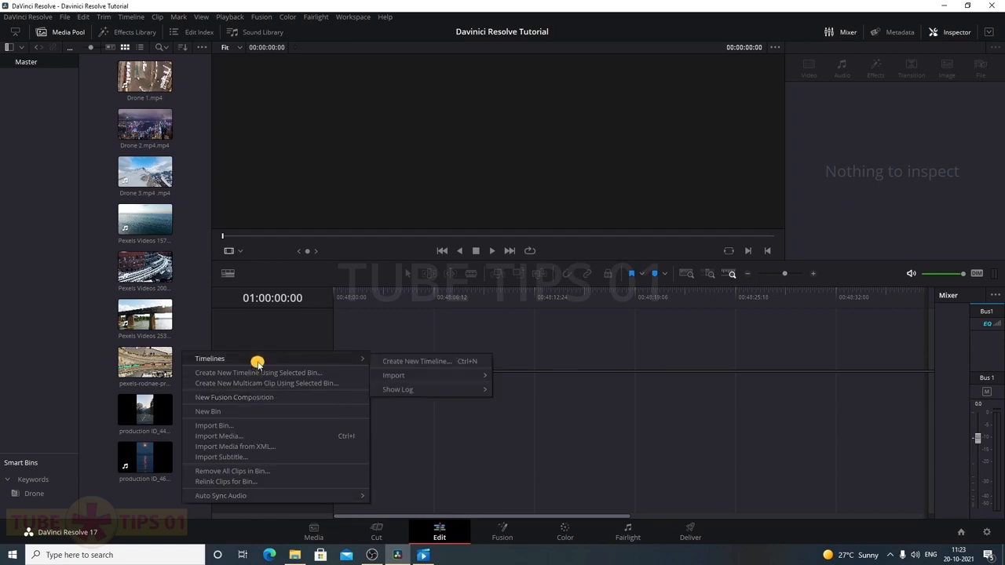
pyautogui.click(453, 363)
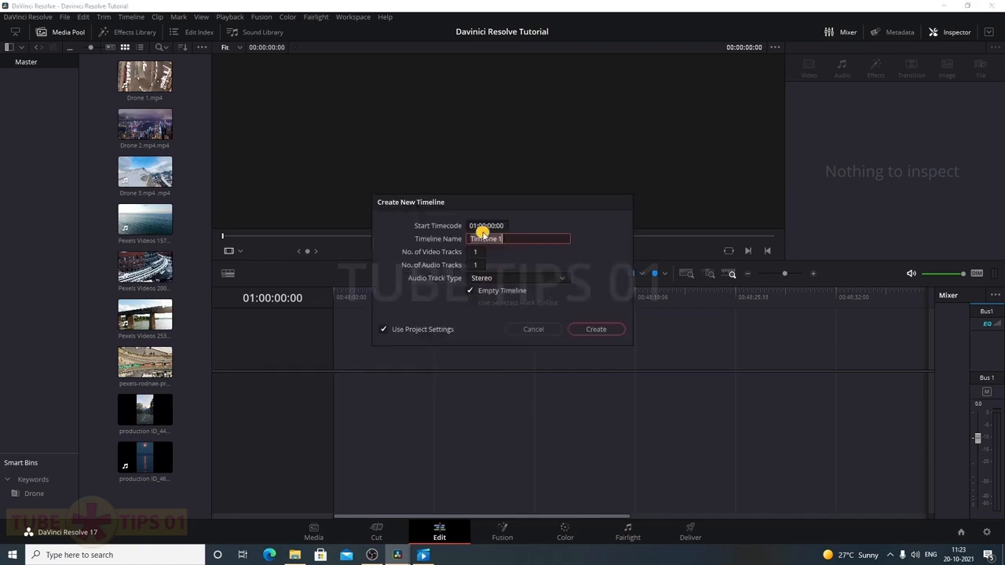
pyautogui.moveTo(424, 200); pyautogui.dragTo(448, 204)
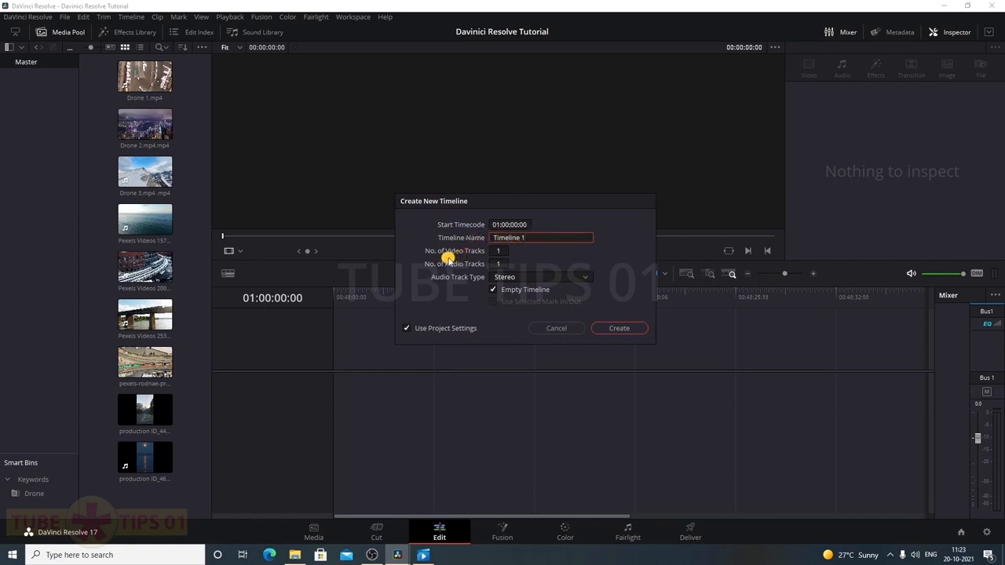
pyautogui.click(406, 331)
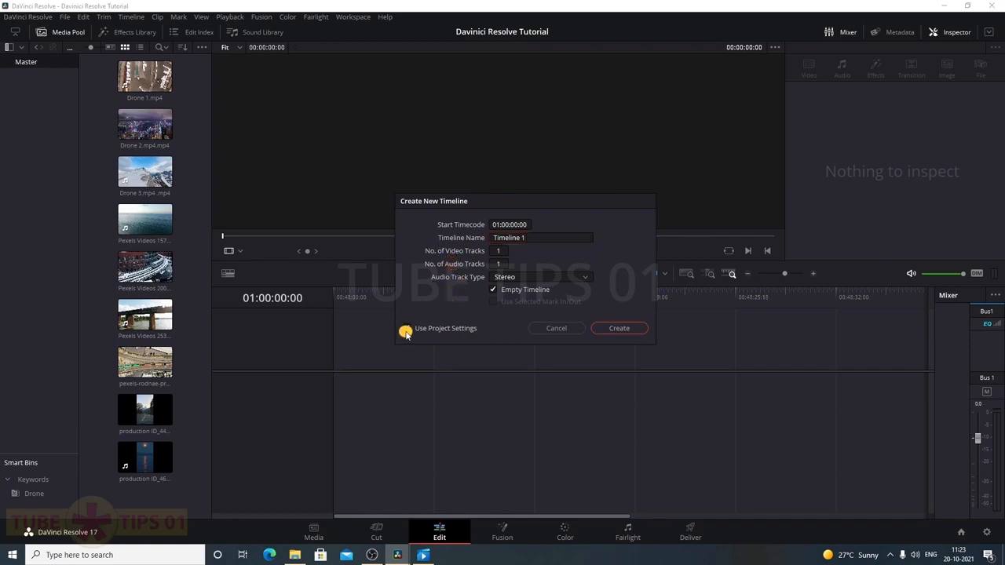
pyautogui.click(405, 331)
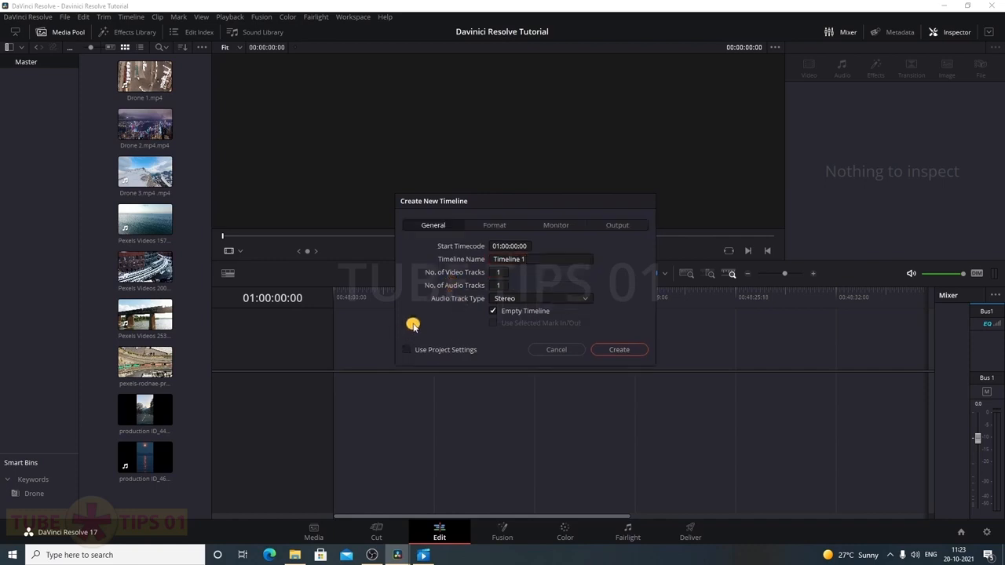
pyautogui.click(511, 226)
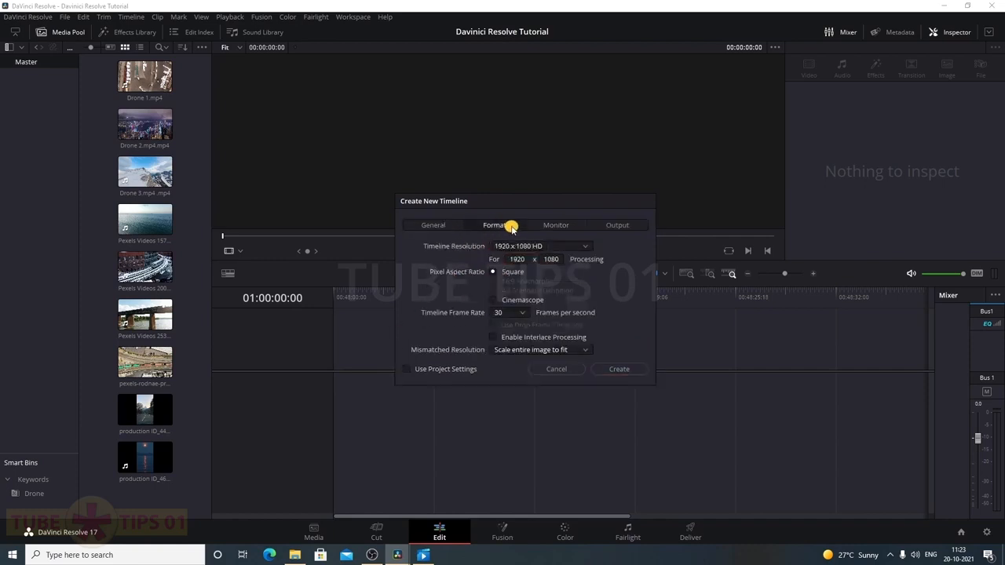
pyautogui.click(571, 225)
pyautogui.click(611, 227)
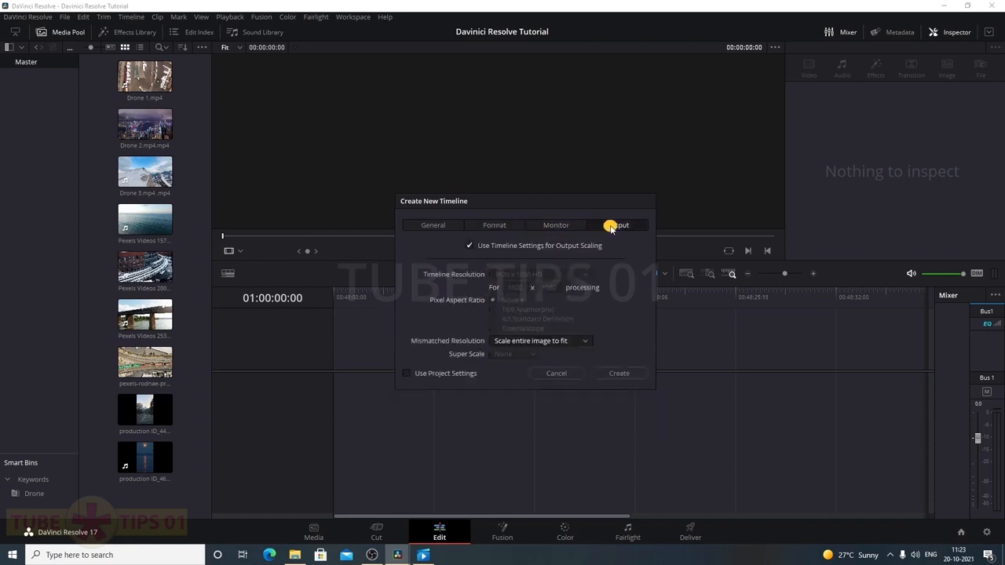
pyautogui.click(437, 226)
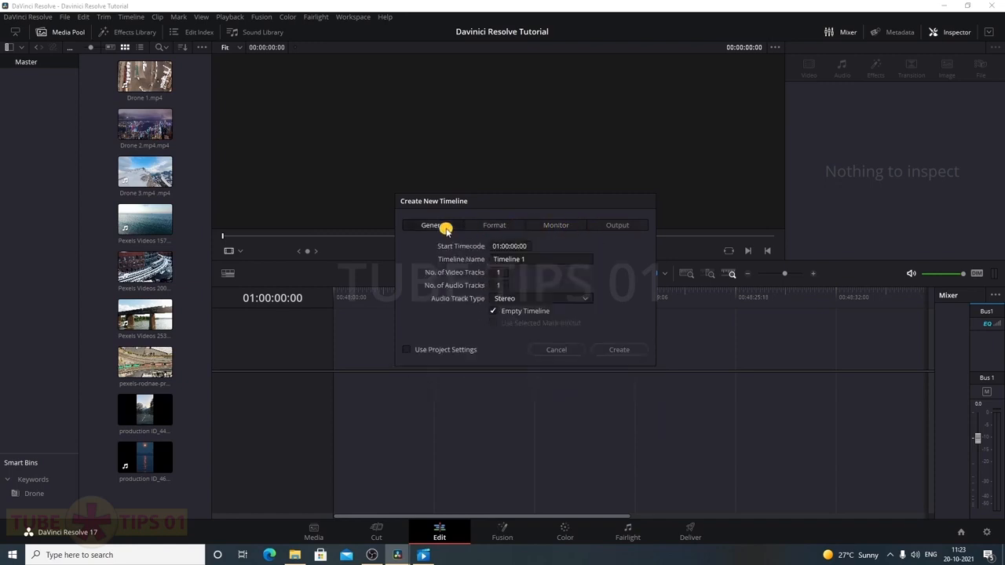
pyautogui.click(404, 351)
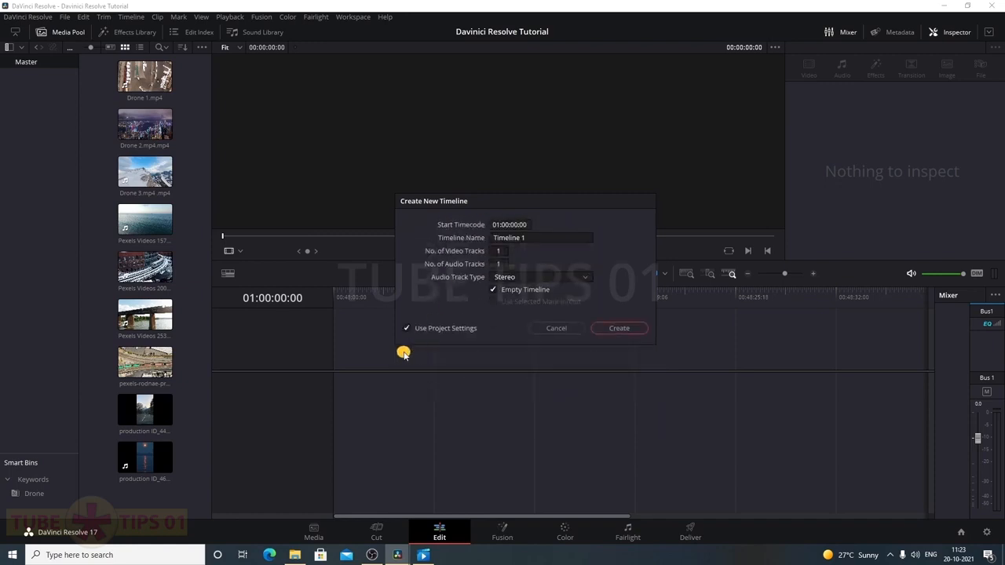
pyautogui.click(632, 330)
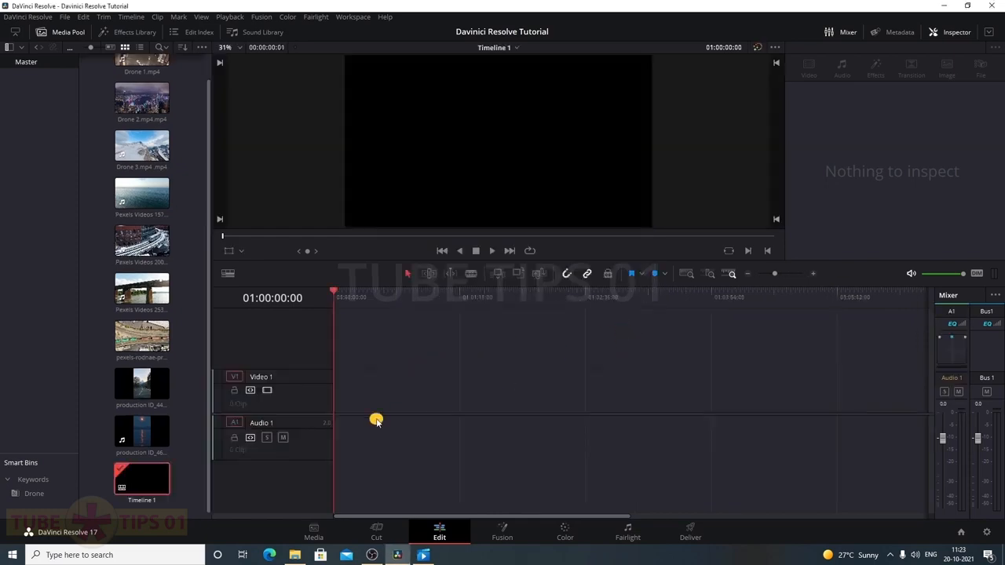
# Rename Timeline 1 to Main Edit
pyautogui.click(141, 491)
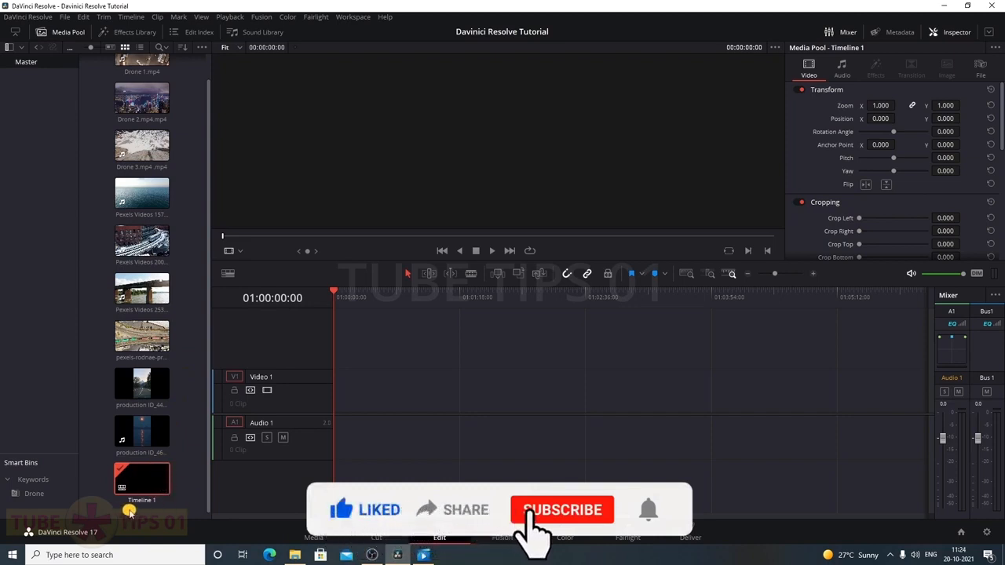
pyautogui.click(182, 509)
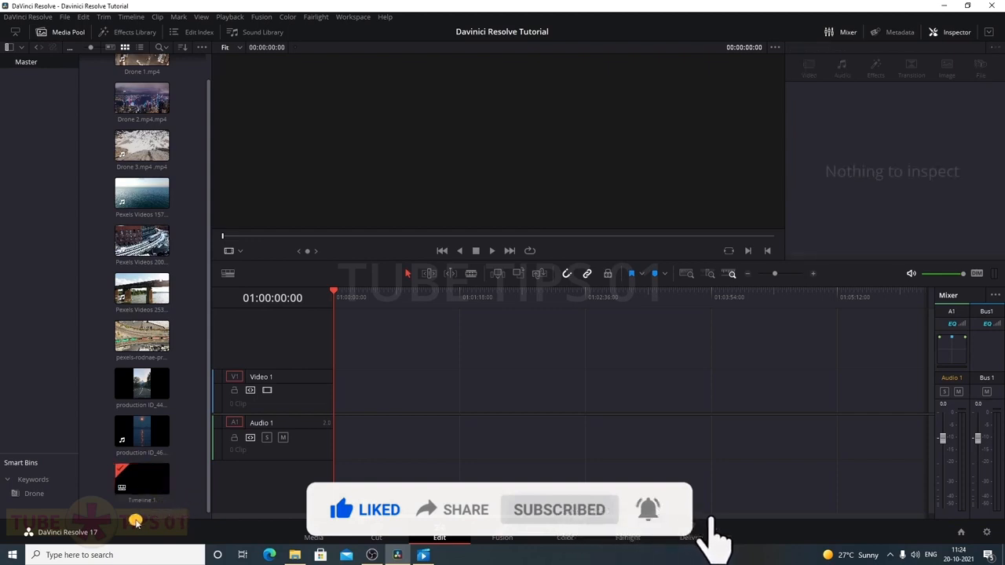
pyautogui.click(158, 506)
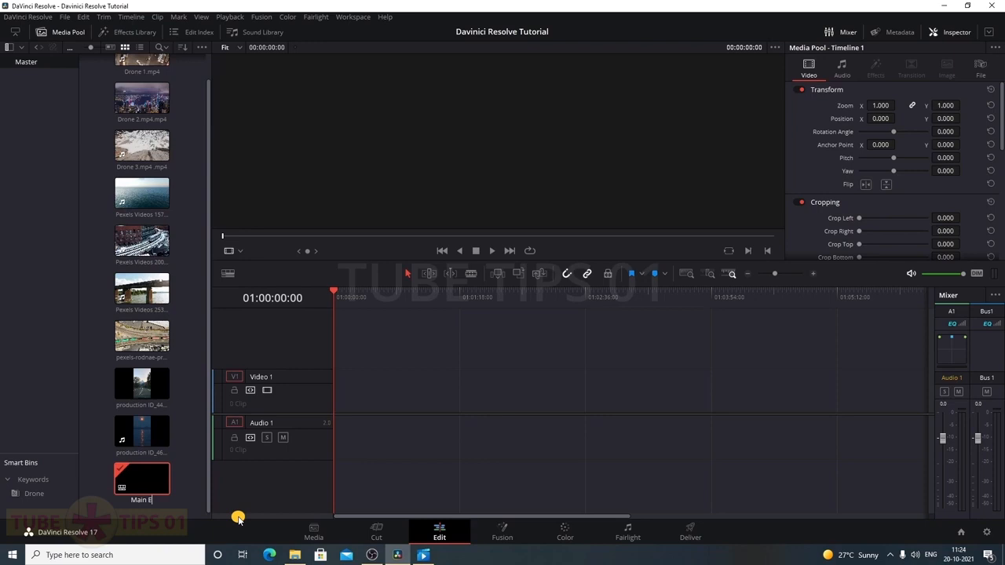
pyautogui.click(192, 498)
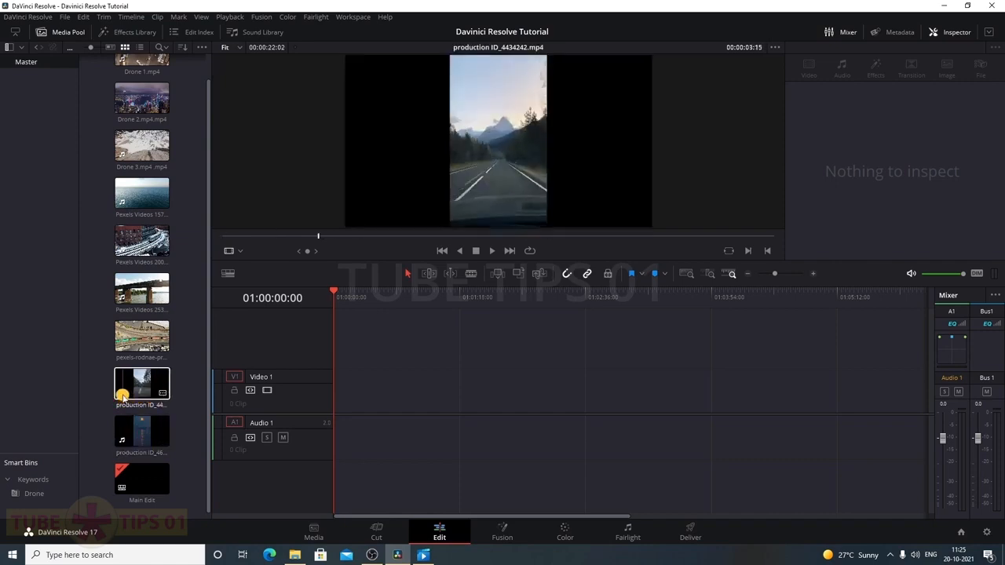
# Preview the production ID_4434242 and Pexels Videos 2530271 clips, then select Main Edit
pyautogui.click(126, 391)
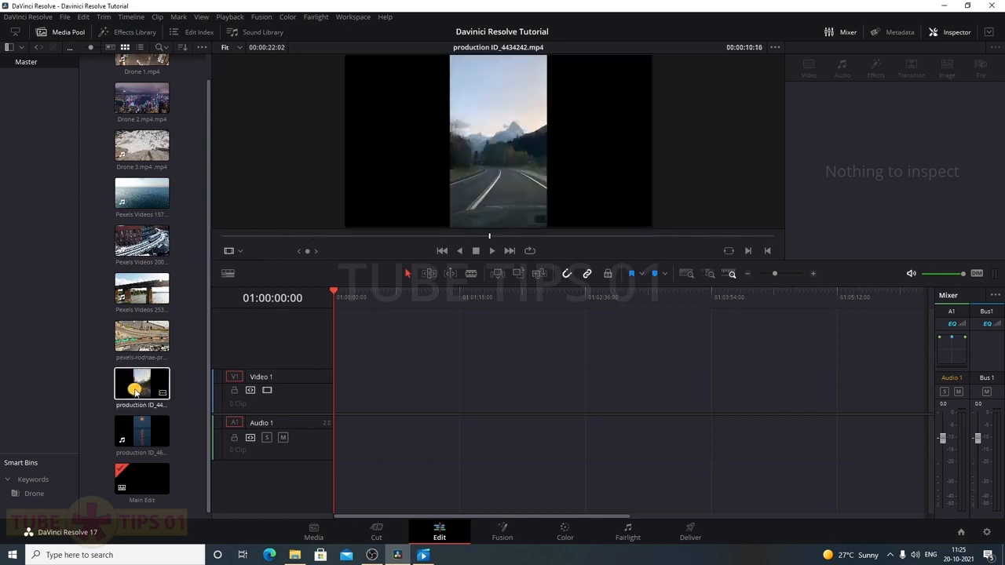
pyautogui.click(160, 311)
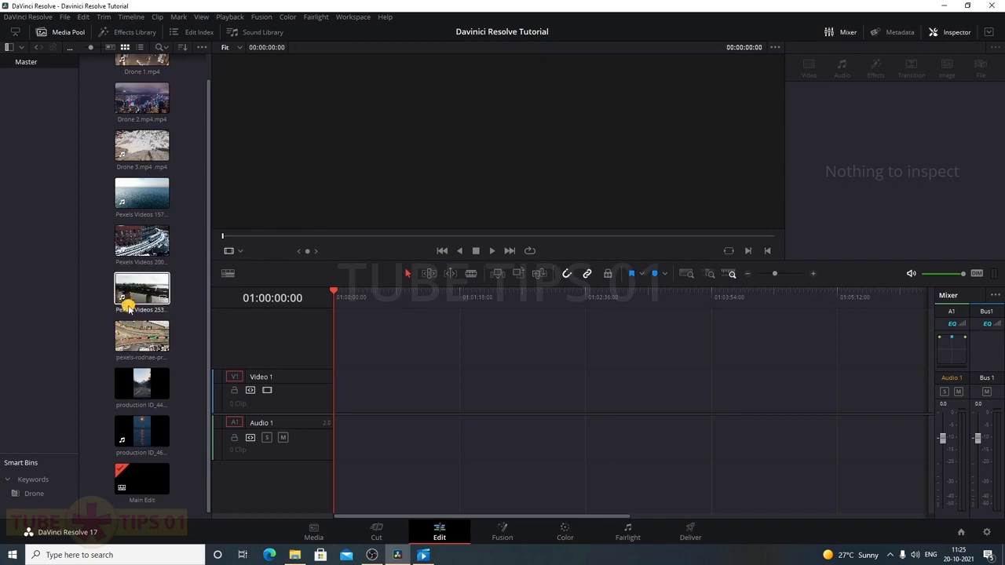
pyautogui.click(135, 493)
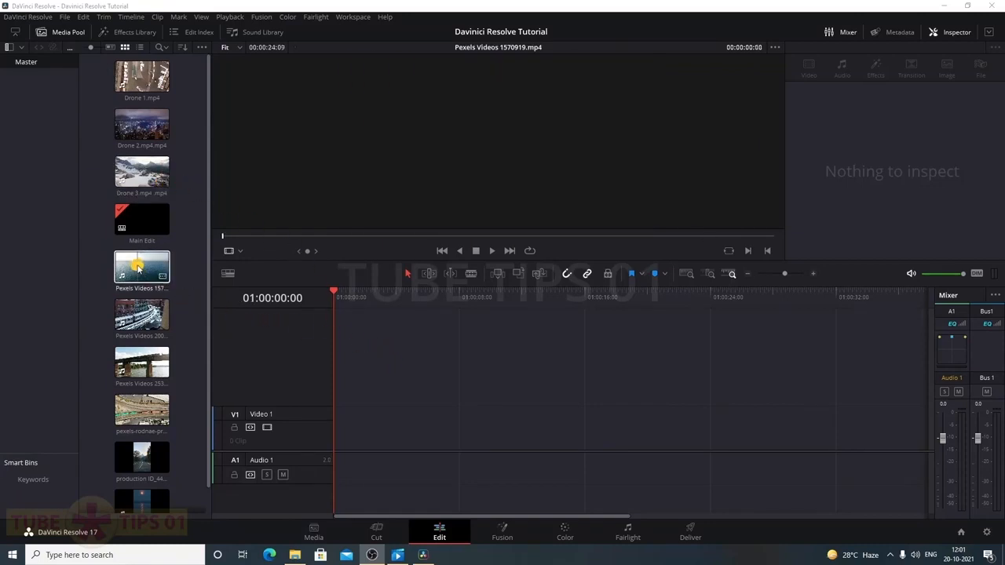
# Insert Pexels Videos 1570919 onto Main Edit and scrub to about 01:00:06:25
pyautogui.moveTo(137, 267); pyautogui.dragTo(379, 431)
pyautogui.hotkey('ctrl', 'z')
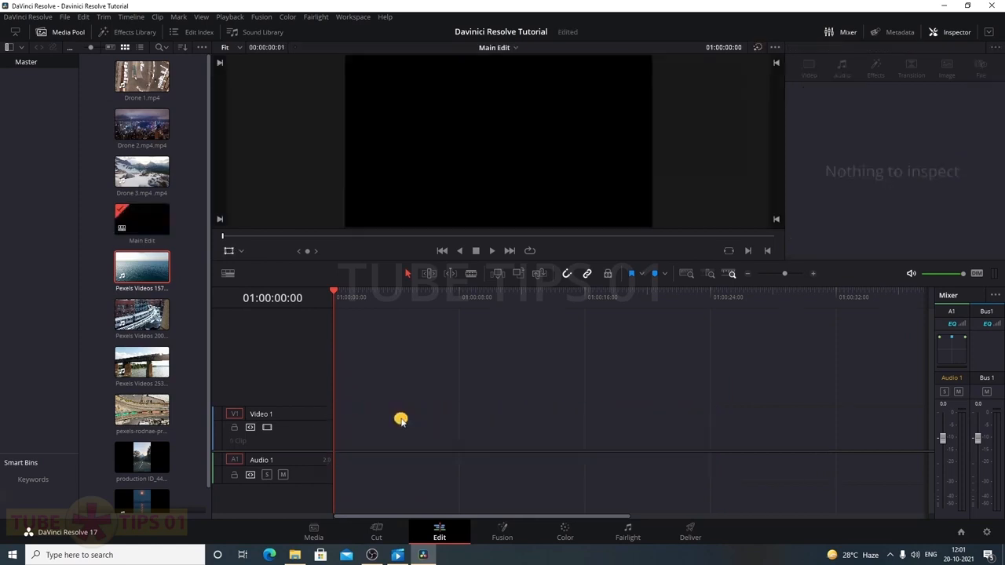
pyautogui.rightClick(153, 268)
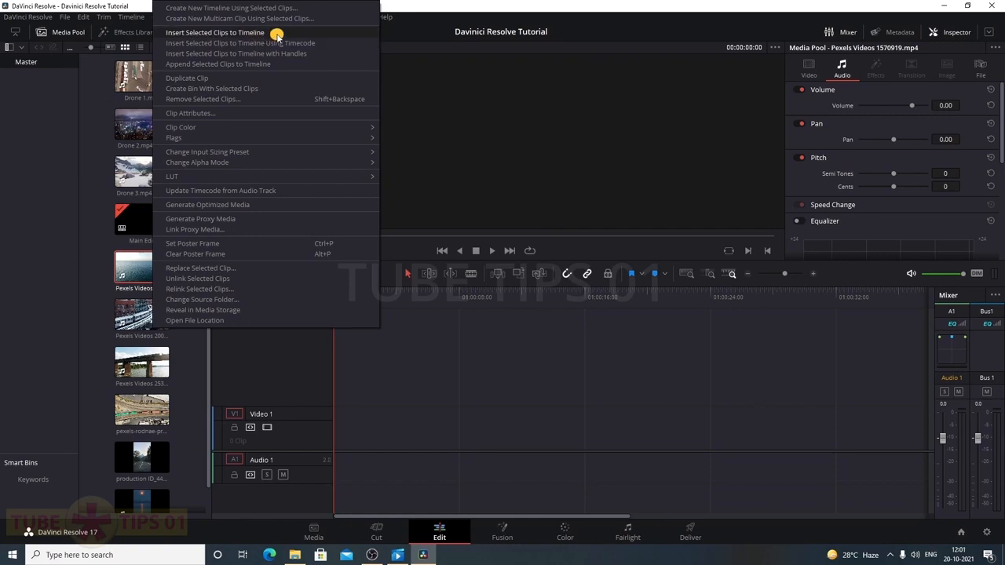
pyautogui.click(277, 33)
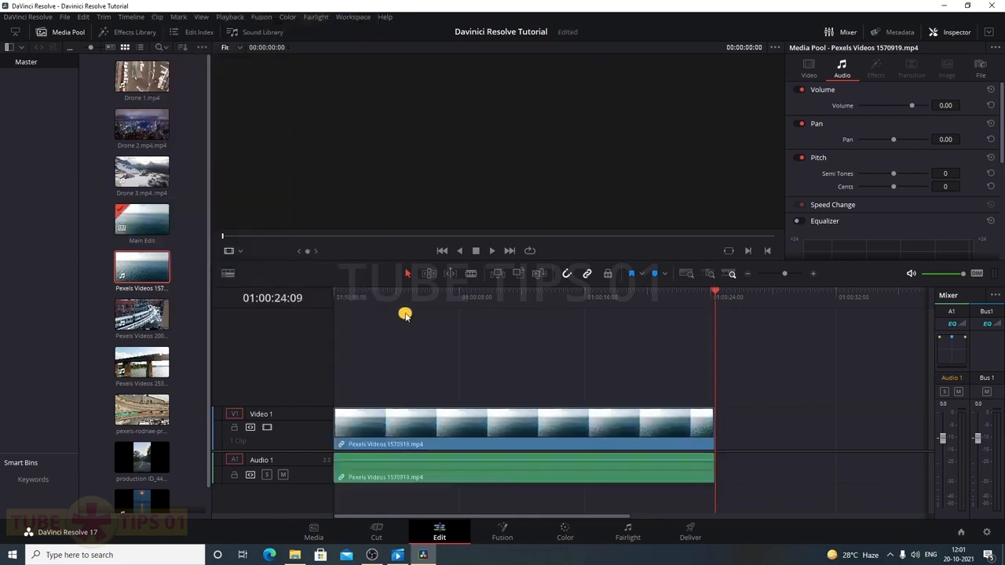
pyautogui.click(404, 295)
pyautogui.moveTo(403, 295); pyautogui.dragTo(442, 295)
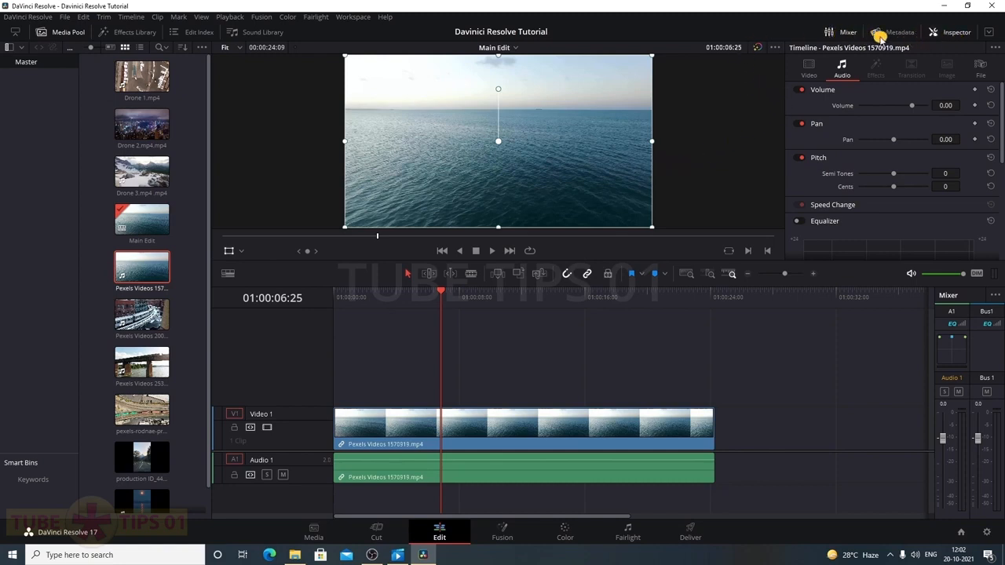
# Close the Inspector and show source and timeline viewers side by side
pyautogui.click(954, 32)
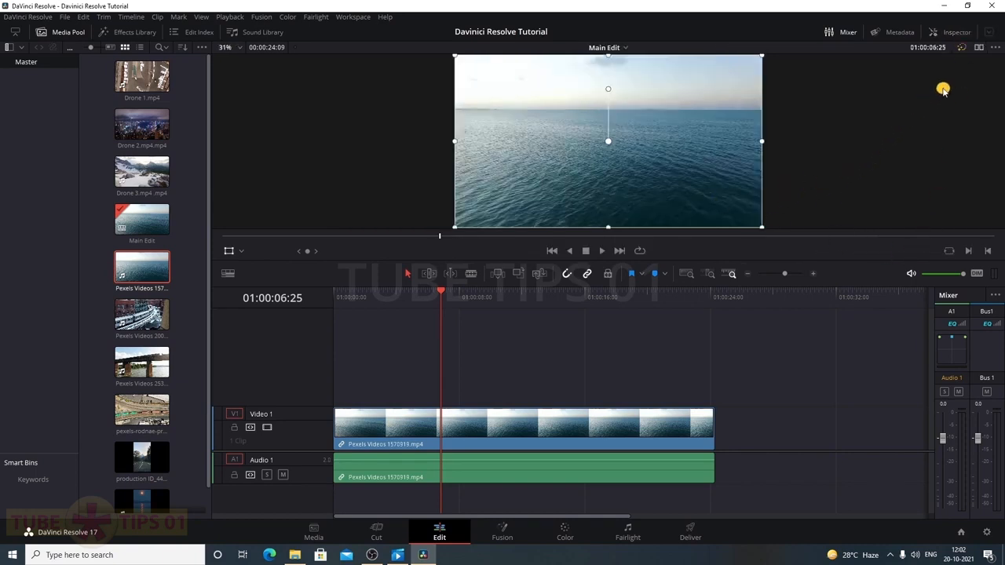
pyautogui.click(981, 48)
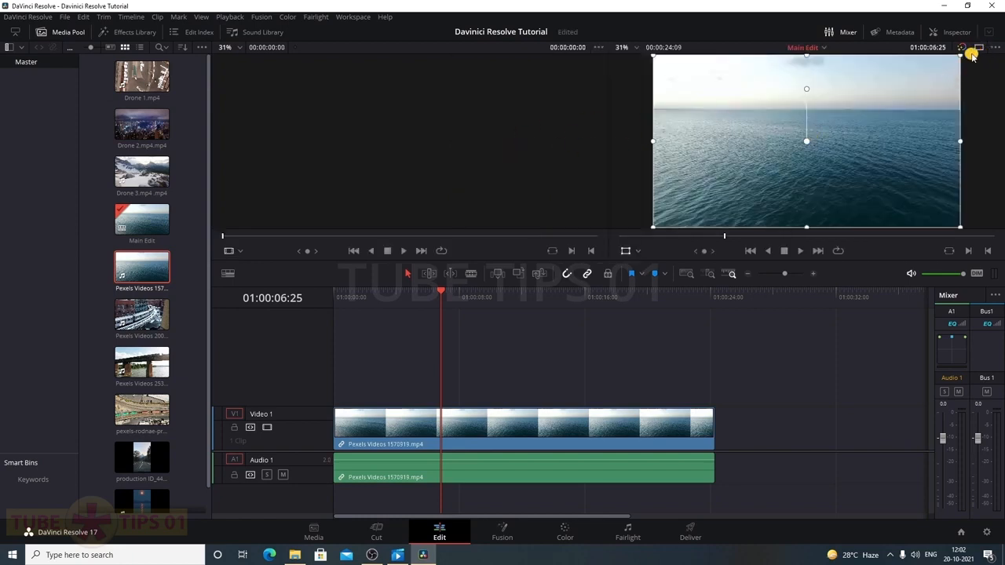
pyautogui.click(980, 49)
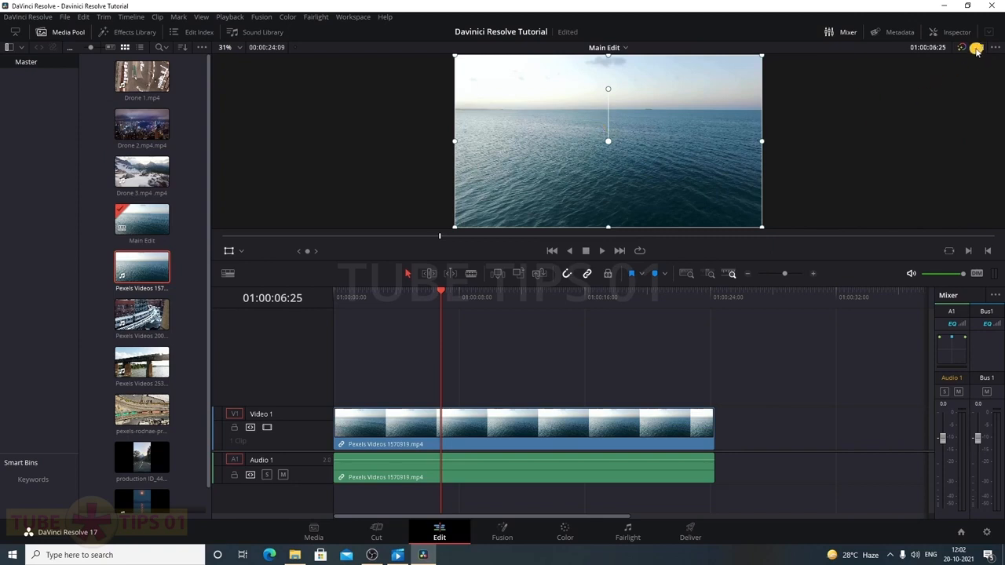
pyautogui.click(977, 49)
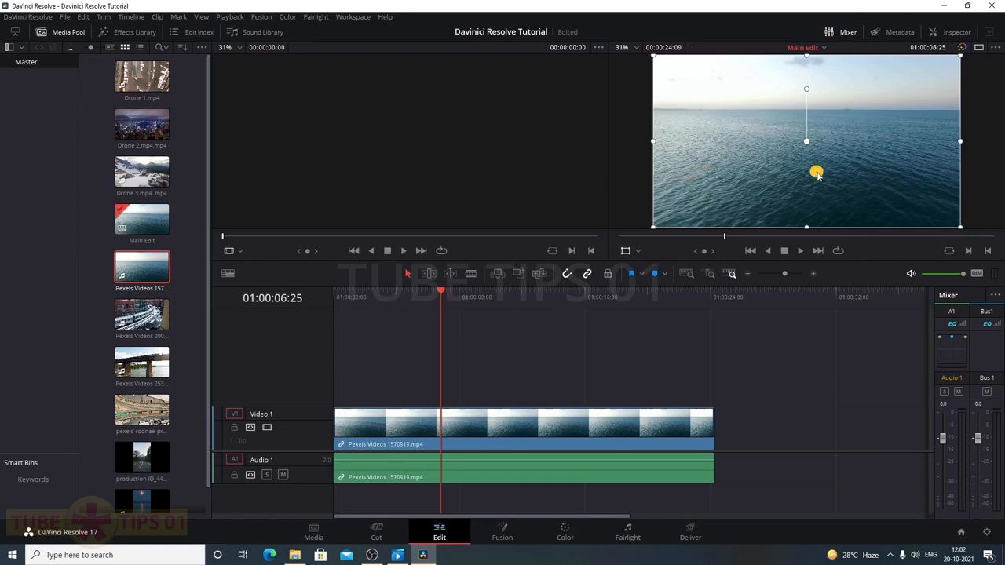
# Scrub through the Pexels sea clip and select it in the timeline
pyautogui.moveTo(477, 307); pyautogui.dragTo(449, 299)
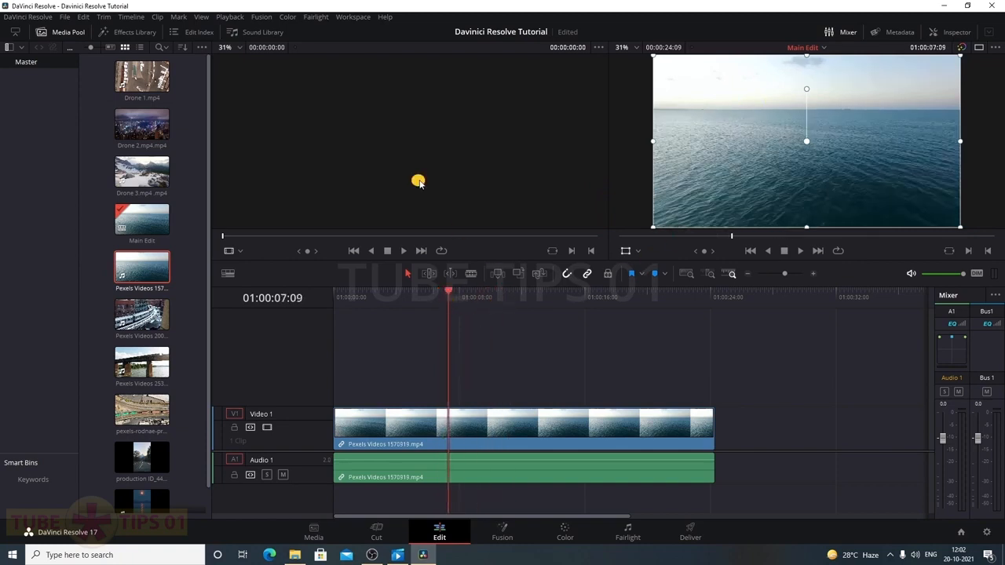
pyautogui.click(393, 157)
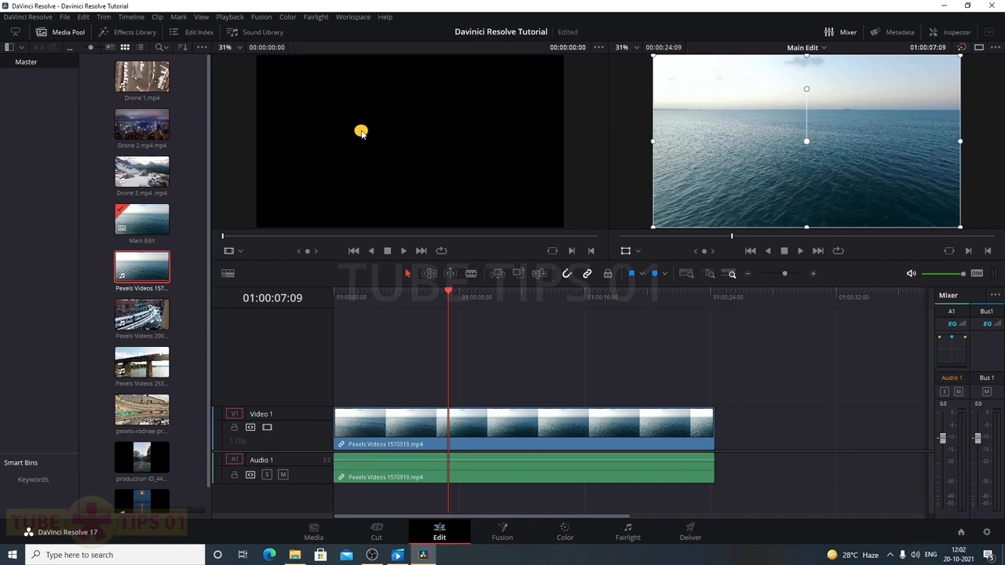
pyautogui.click(130, 179)
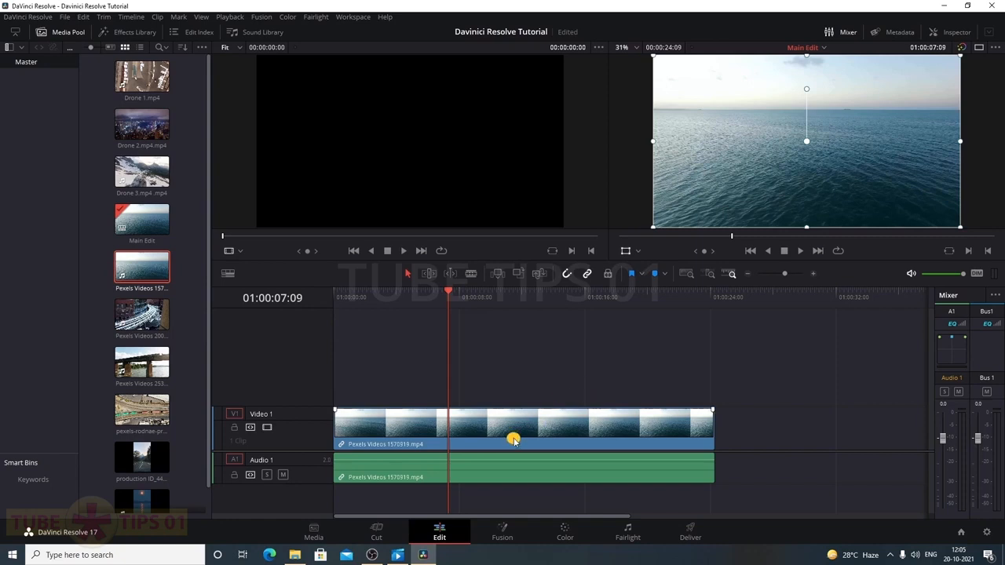
pyautogui.click(515, 440)
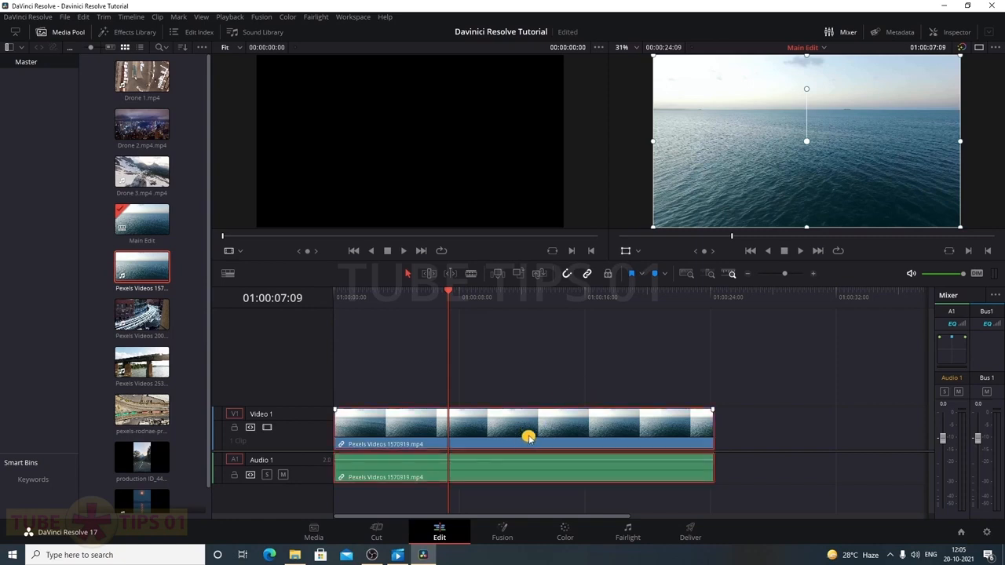
# Reset the UI layout and delete the Pexels sea clip's video and audio from Main Edit
pyautogui.click(345, 17)
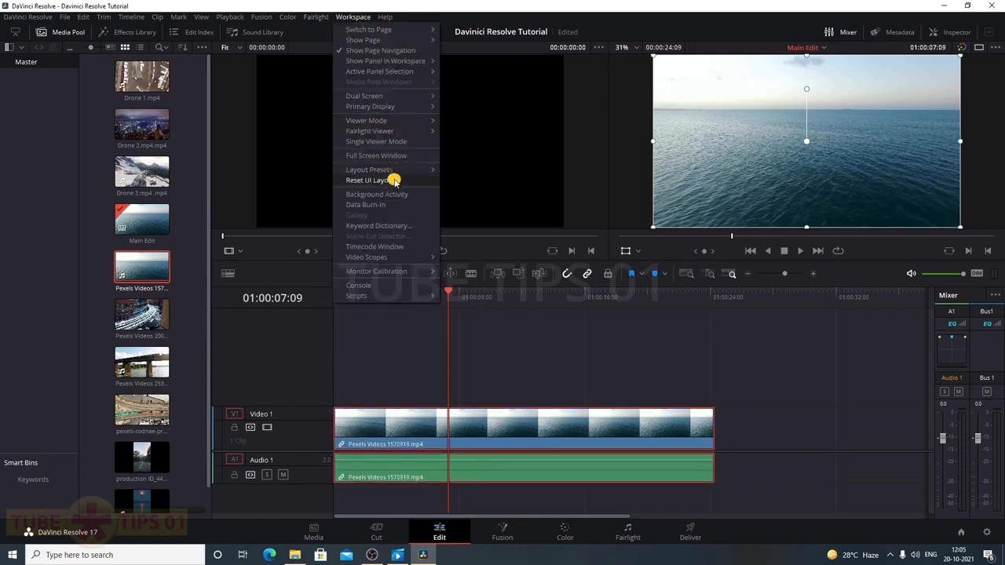
pyautogui.click(393, 180)
pyautogui.click(611, 382)
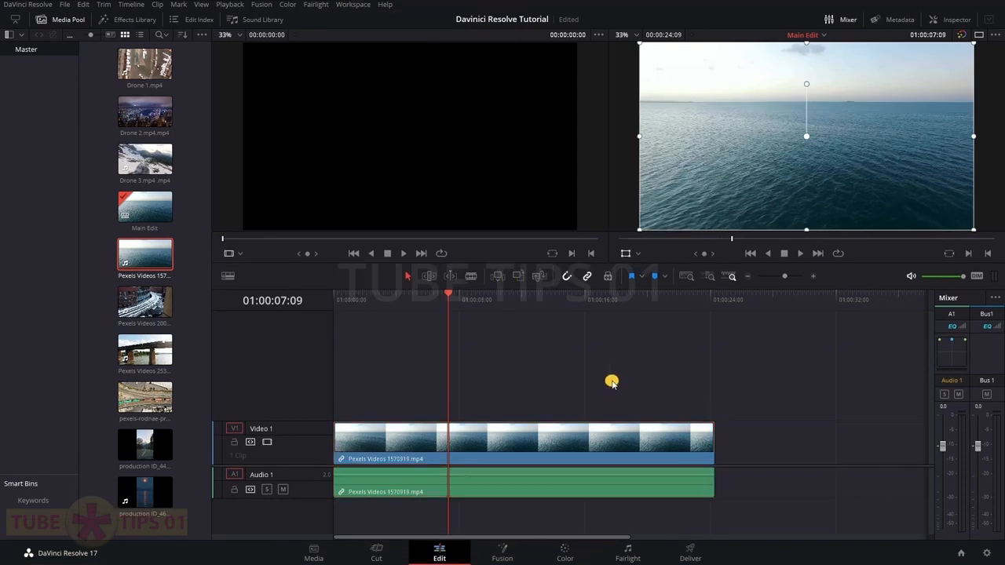
pyautogui.click(536, 446)
pyautogui.press('Delete')
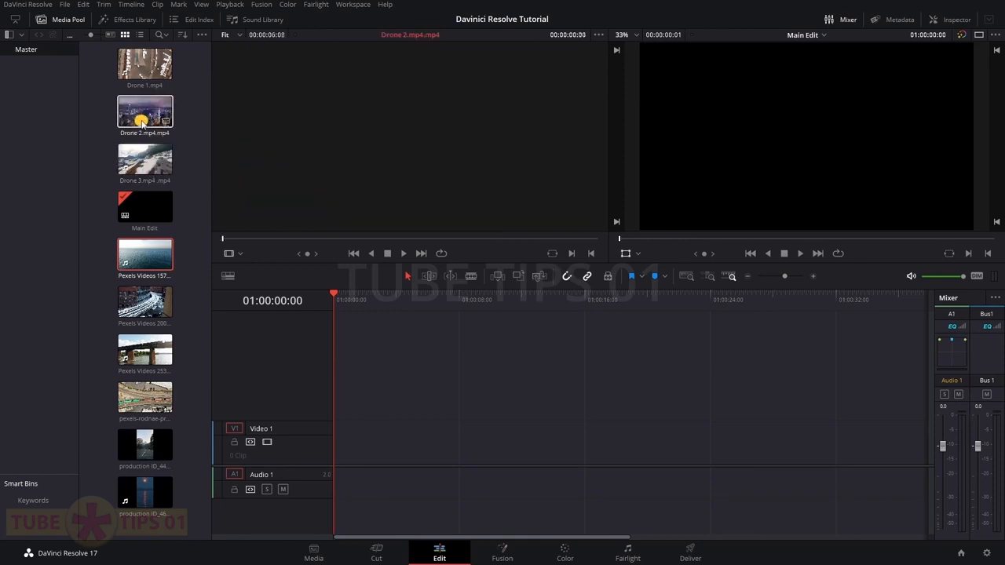
# Load Drone 2.mp4, set its source playhead, and drop the night-city footage onto Video 1 of Main Edit
pyautogui.doubleClick(142, 119)
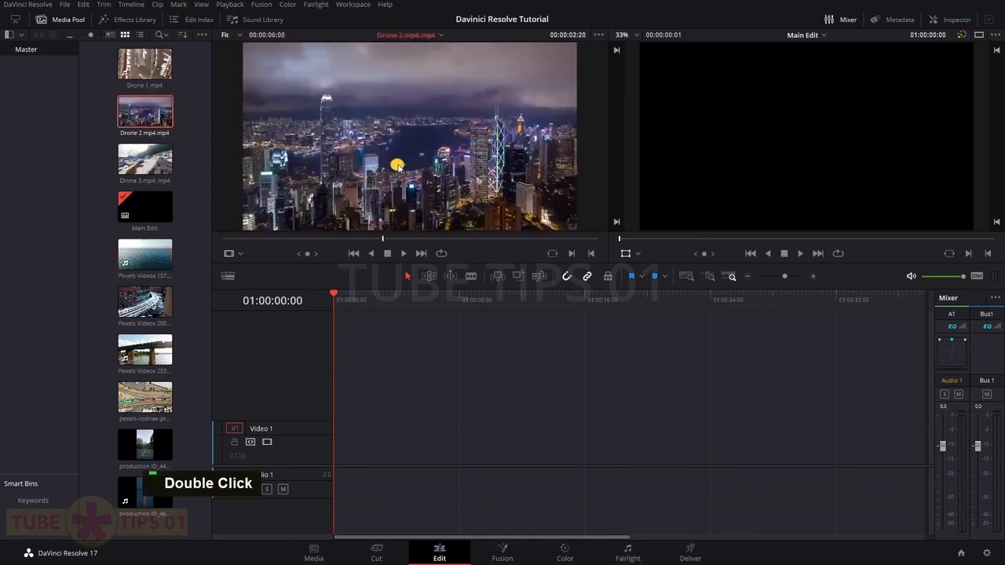
pyautogui.click(363, 238)
pyautogui.click(393, 239)
pyautogui.moveTo(385, 193); pyautogui.dragTo(337, 461)
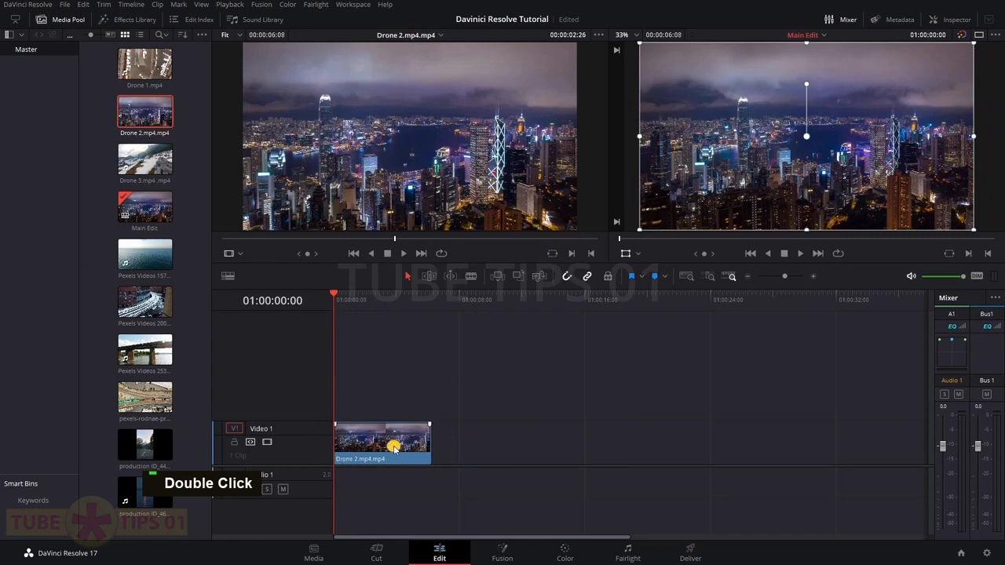
pyautogui.doubleClick(398, 449)
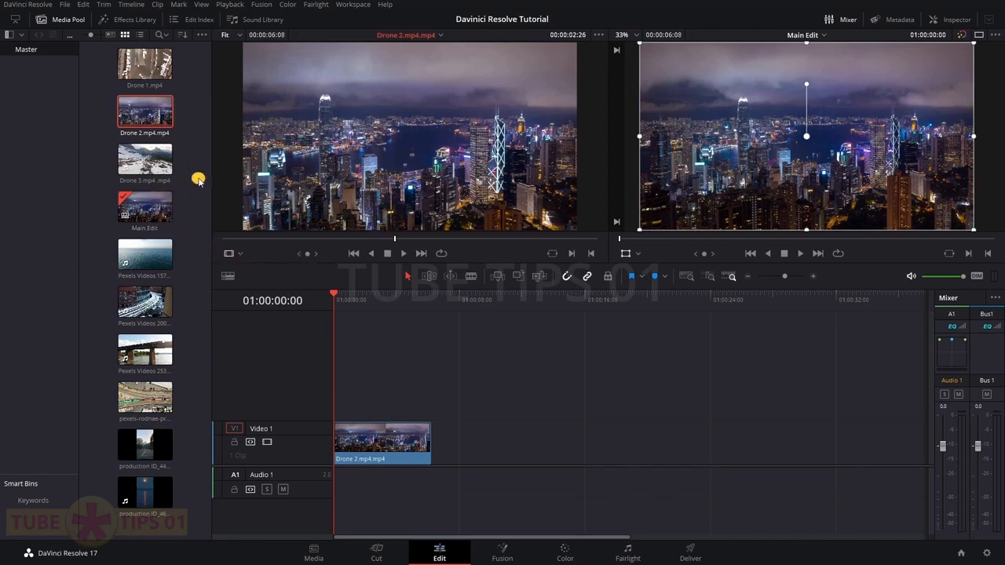
# Add Drone 3 after Drone 2, lift Drone 2 onto Video 2, and slide Drone 3 to the start
pyautogui.doubleClick(147, 166)
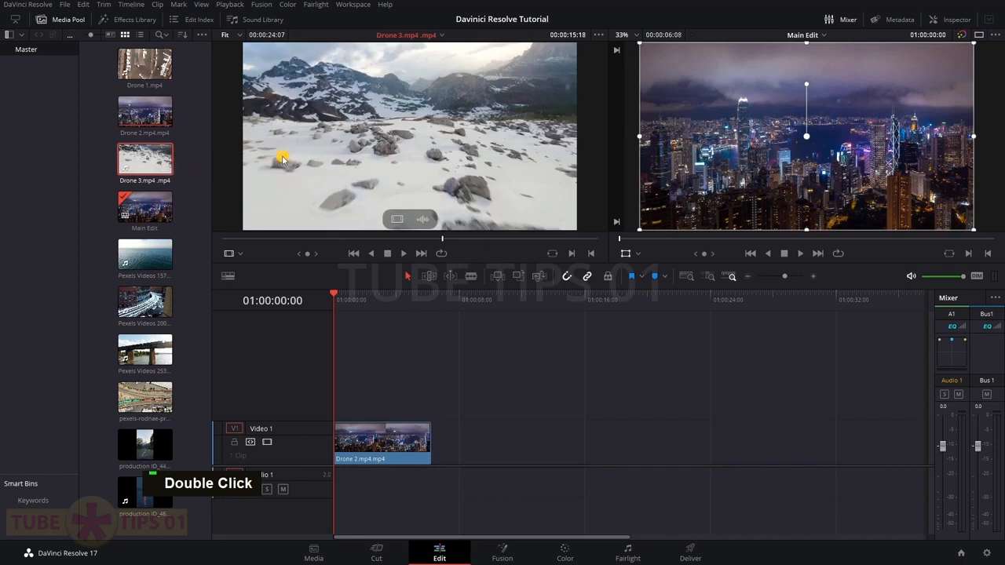
pyautogui.moveTo(388, 139); pyautogui.dragTo(438, 442)
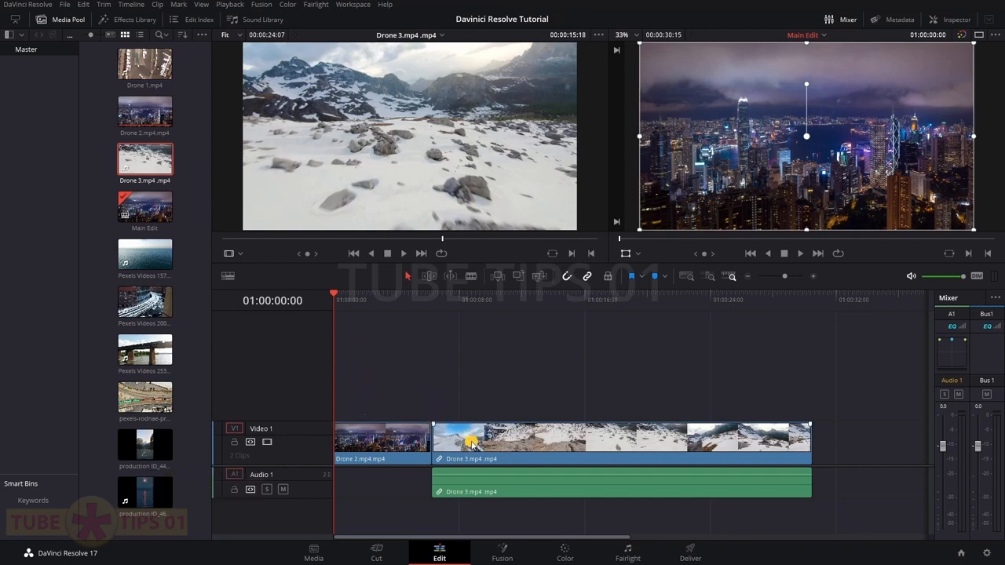
pyautogui.moveTo(386, 440); pyautogui.dragTo(385, 405)
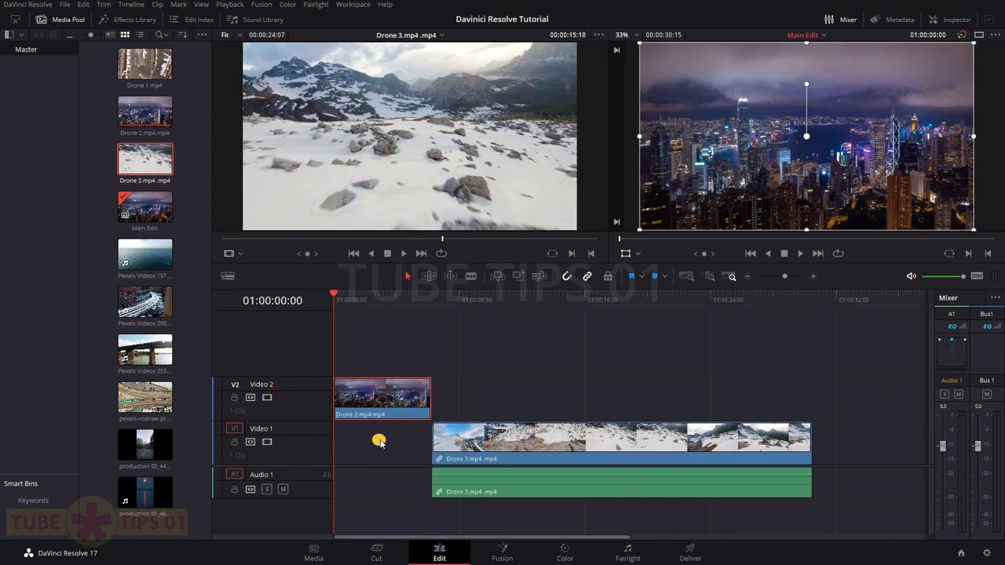
pyautogui.click(489, 446)
pyautogui.moveTo(488, 446); pyautogui.dragTo(394, 450)
pyautogui.click(388, 402)
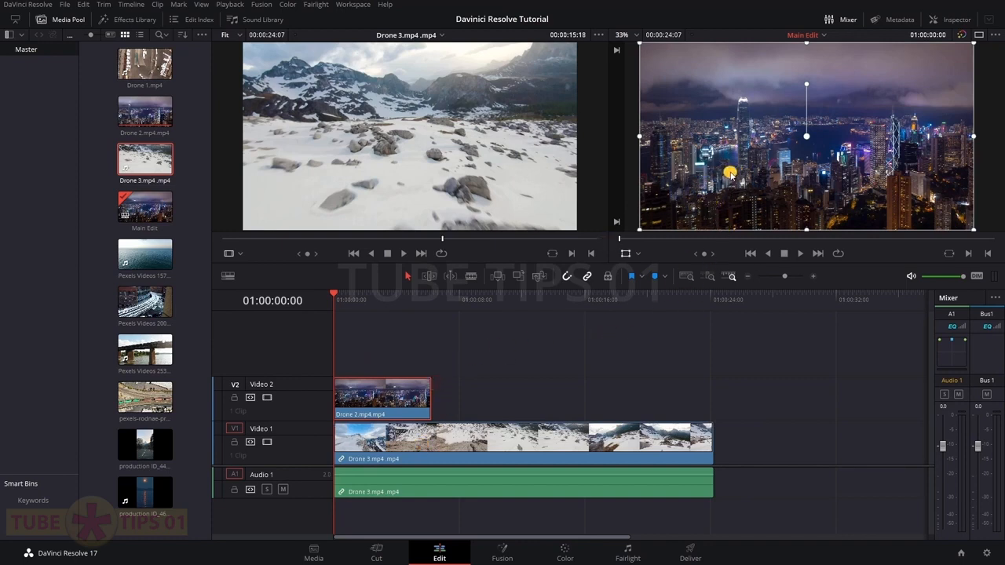
# Drop Drone 2 from Video 2 onto Video 1 right after Drone 3 and play back the join
pyautogui.press('space')
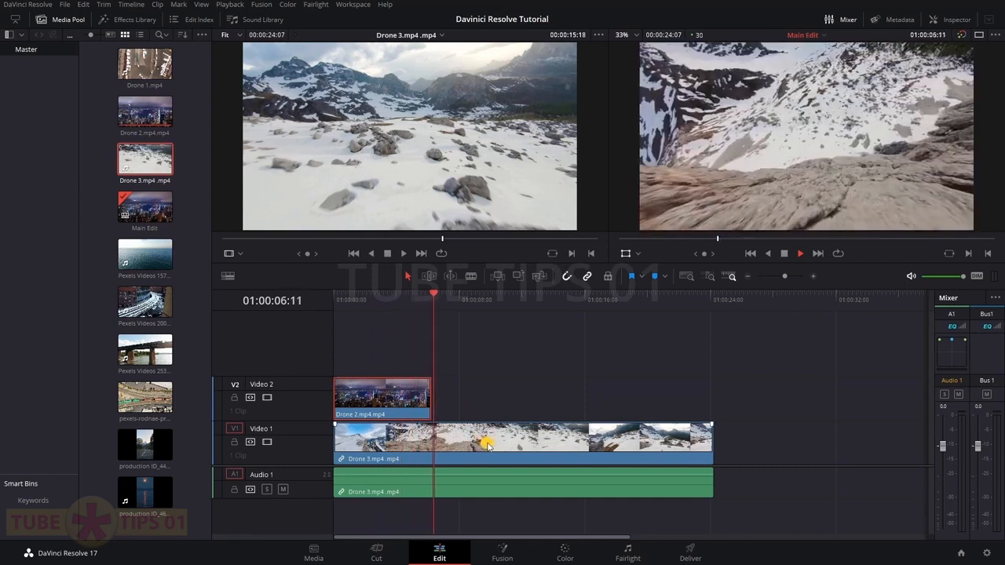
pyautogui.press('space')
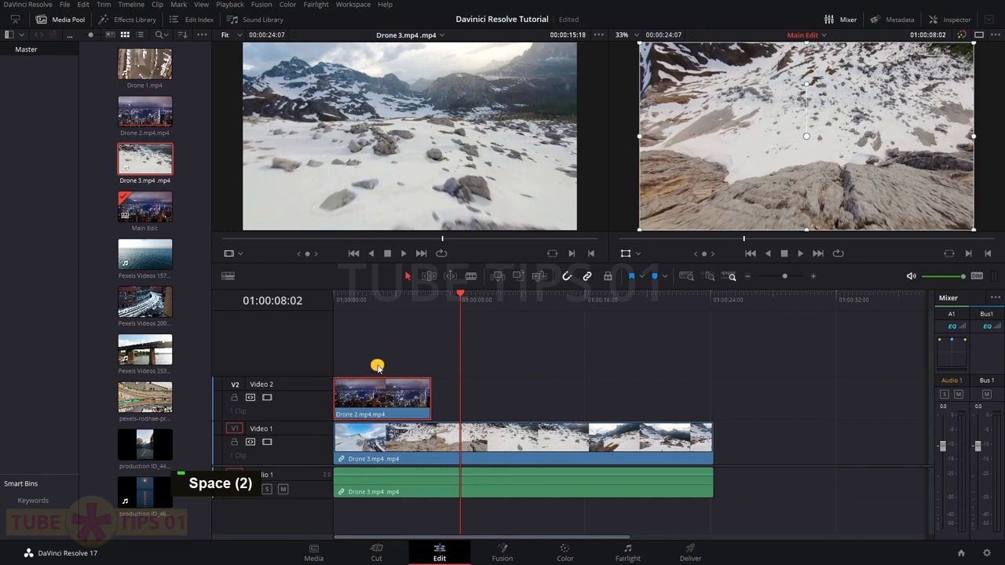
pyautogui.moveTo(375, 401); pyautogui.dragTo(745, 464)
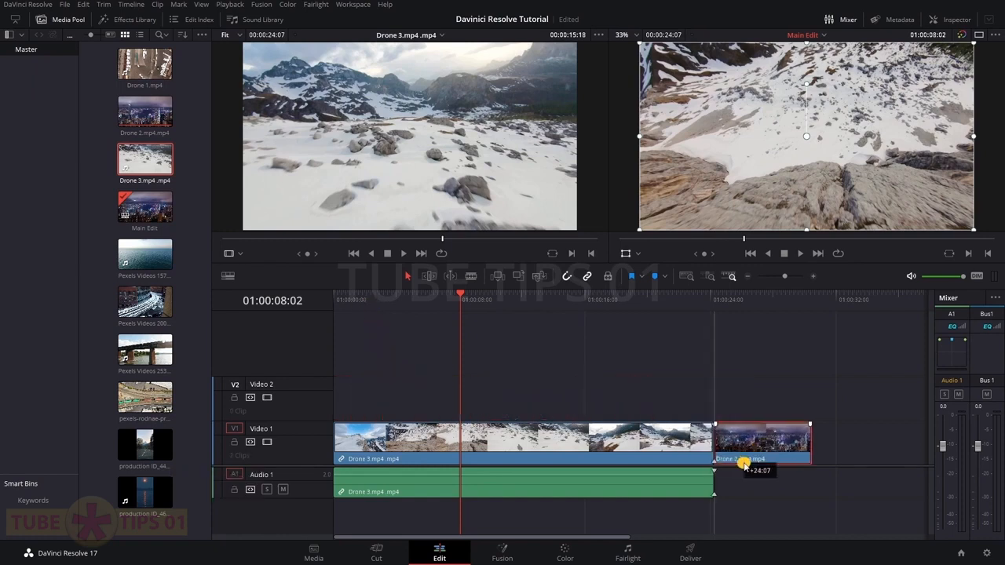
pyautogui.click(672, 295)
pyautogui.press('space')
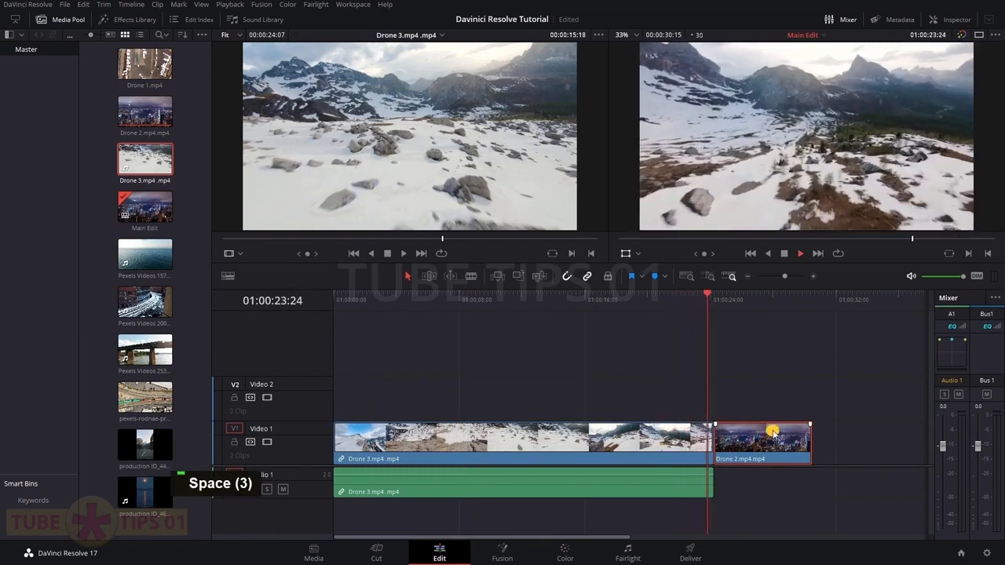
pyautogui.press('space')
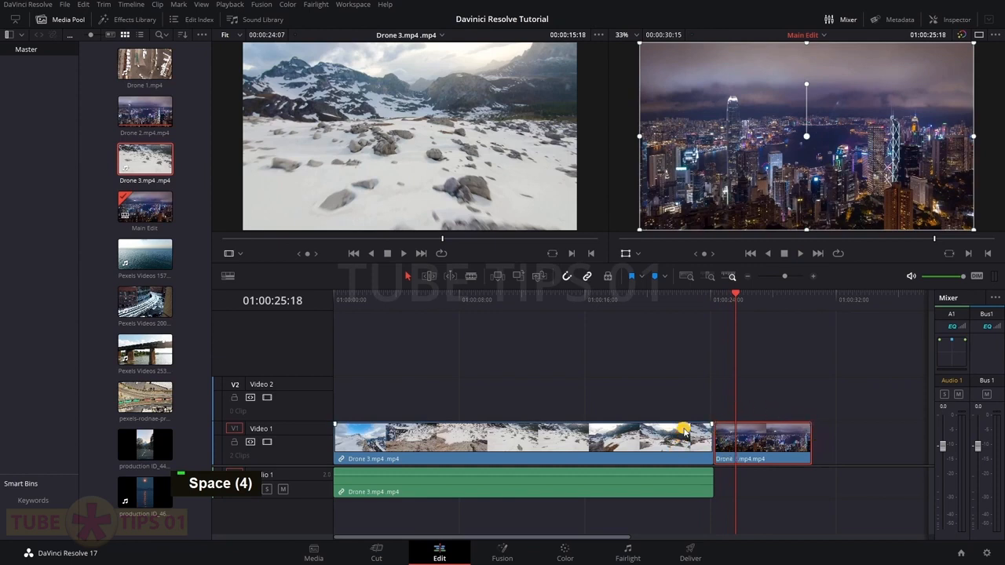
pyautogui.click(482, 390)
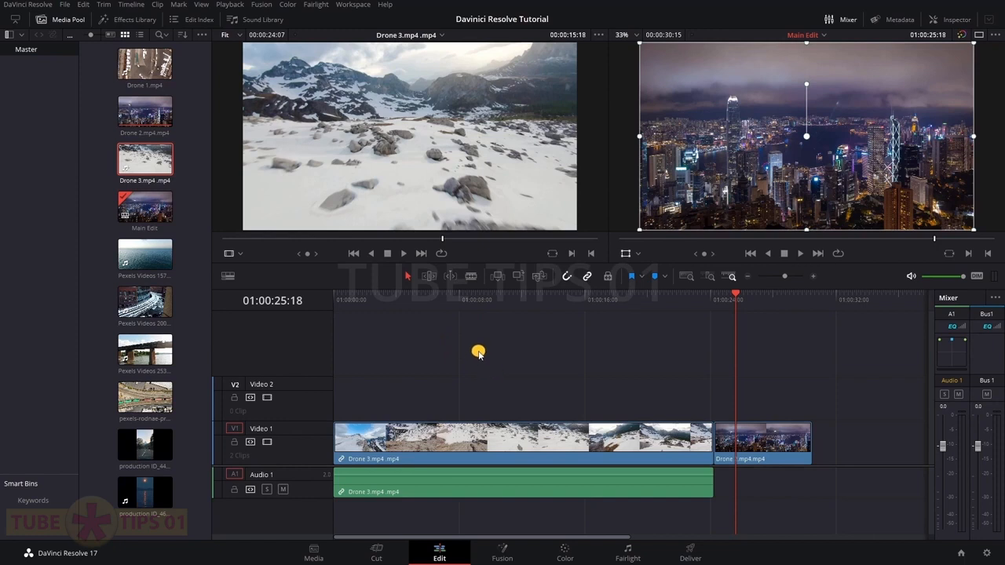
pyautogui.click(406, 454)
# Delete the Drone 3 clip from Main Edit and load Drone 3.mp4 into the source viewer
pyautogui.press('Delete')
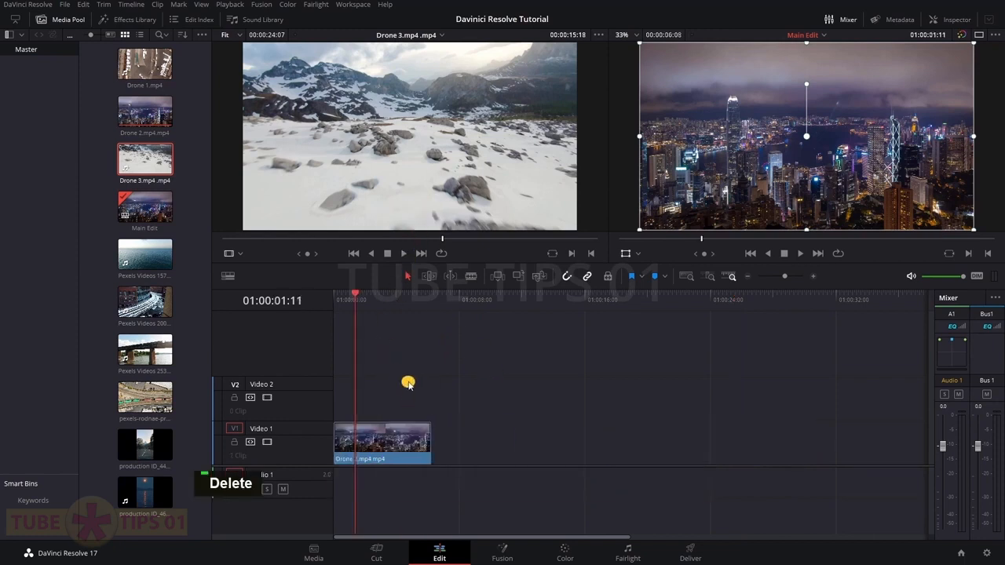
pyautogui.doubleClick(146, 159)
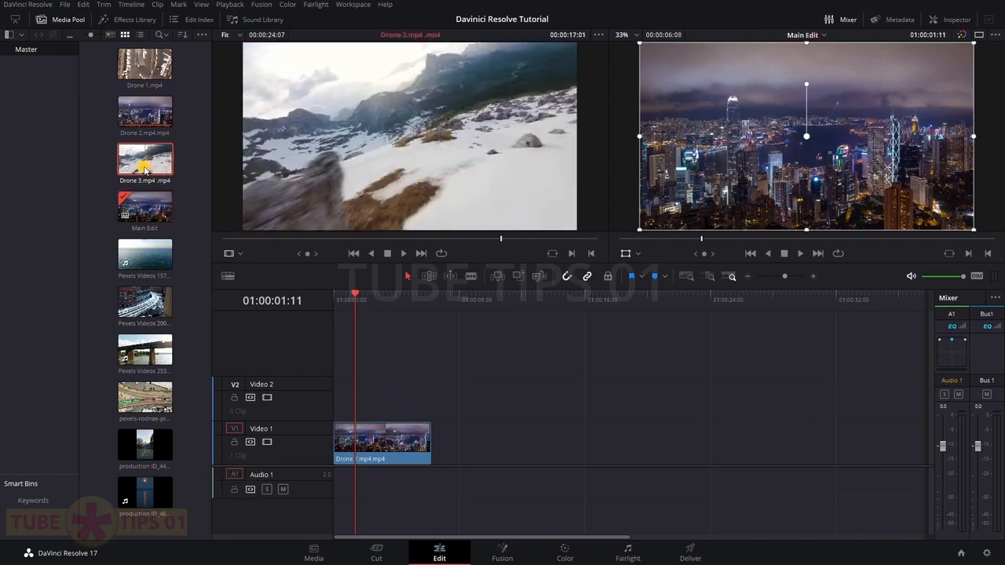
pyautogui.doubleClick(142, 161)
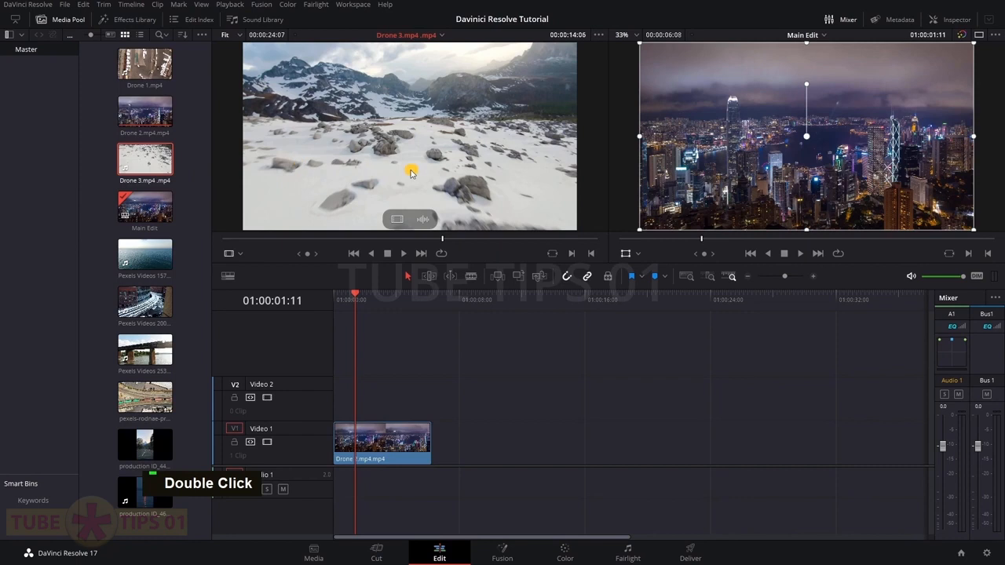
# Mark an In and Out range 00:00:05:11 long in the Drone 3.mp4 source footage
pyautogui.moveTo(444, 242); pyautogui.dragTo(341, 230)
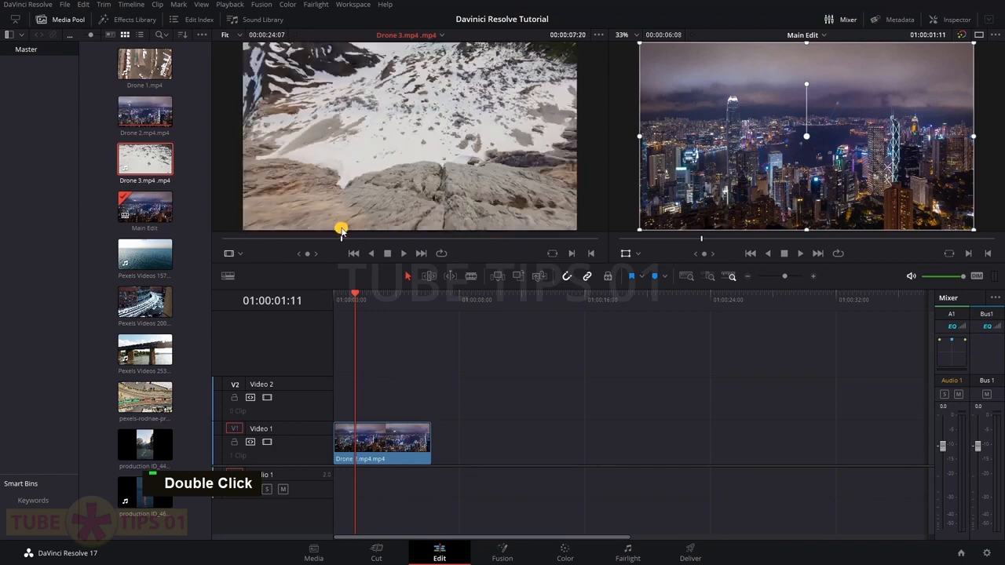
pyautogui.press('i')
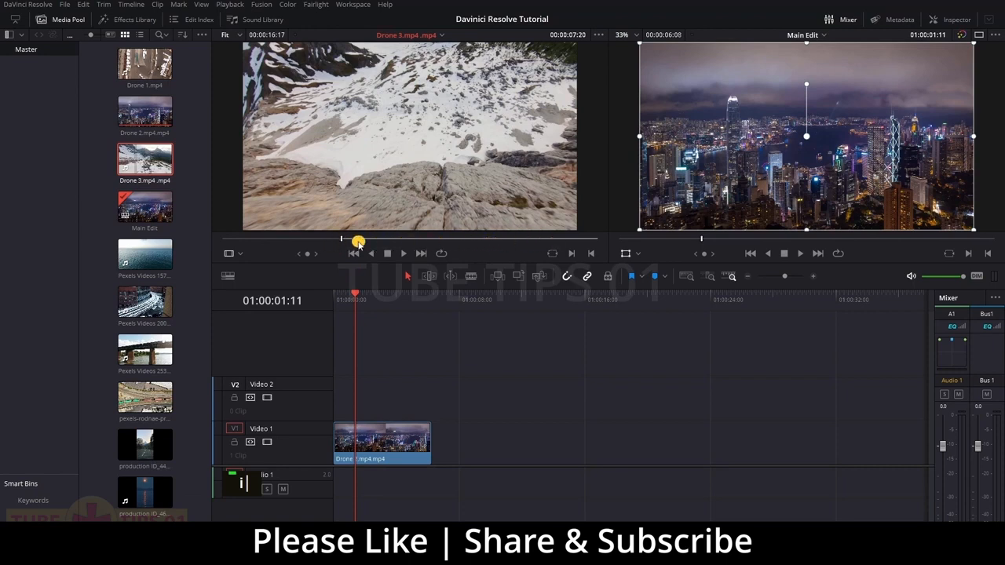
pyautogui.moveTo(343, 240); pyautogui.dragTo(348, 240)
pyautogui.moveTo(343, 241); pyautogui.dragTo(429, 238)
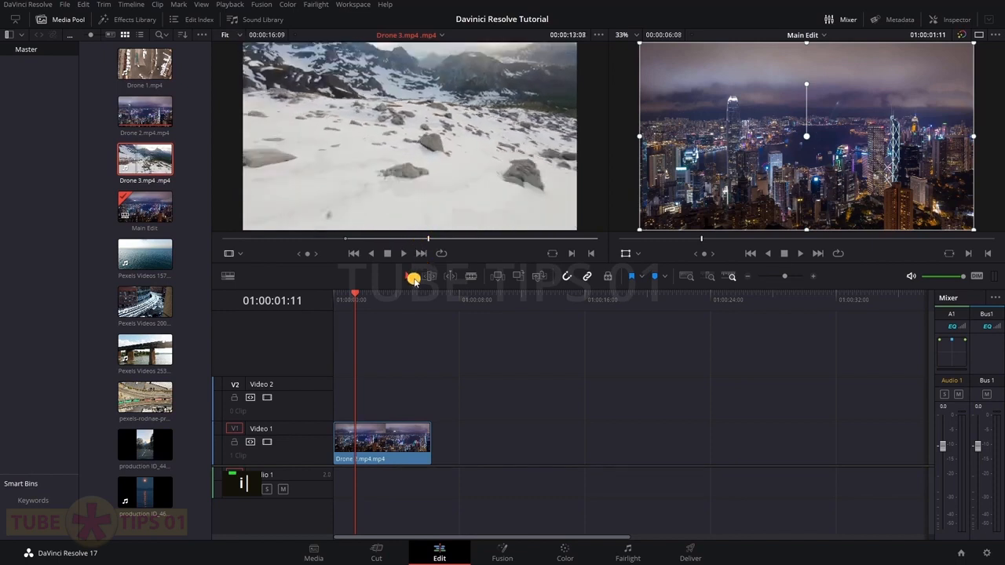
pyautogui.press('o')
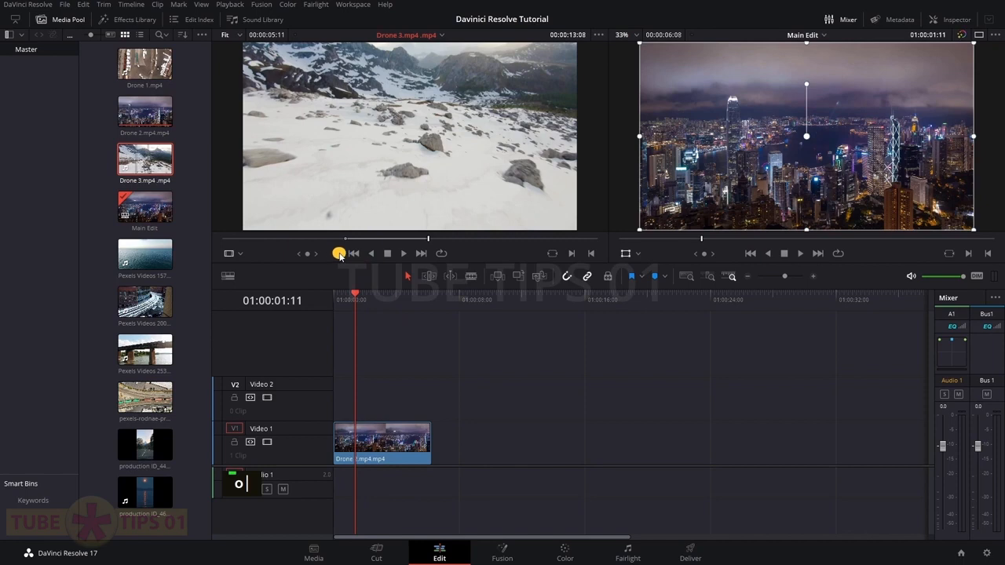
pyautogui.moveTo(427, 241); pyautogui.dragTo(411, 238)
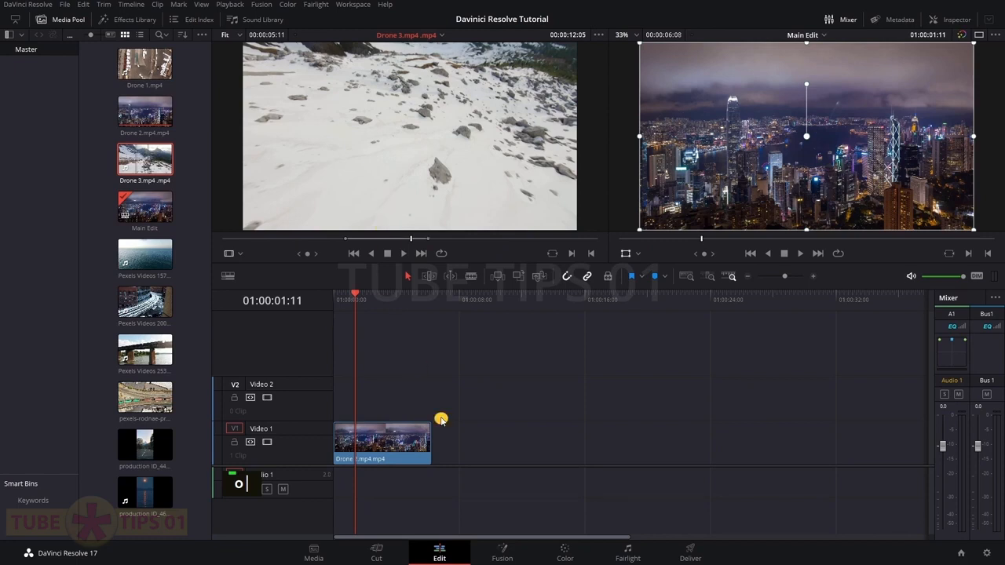
pyautogui.moveTo(377, 209); pyautogui.dragTo(438, 442)
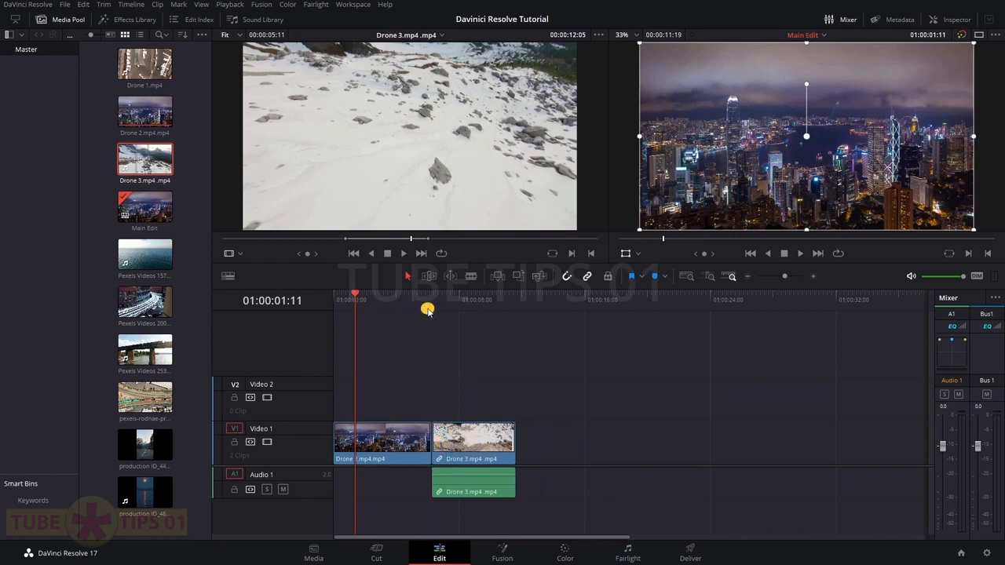
pyautogui.click(429, 302)
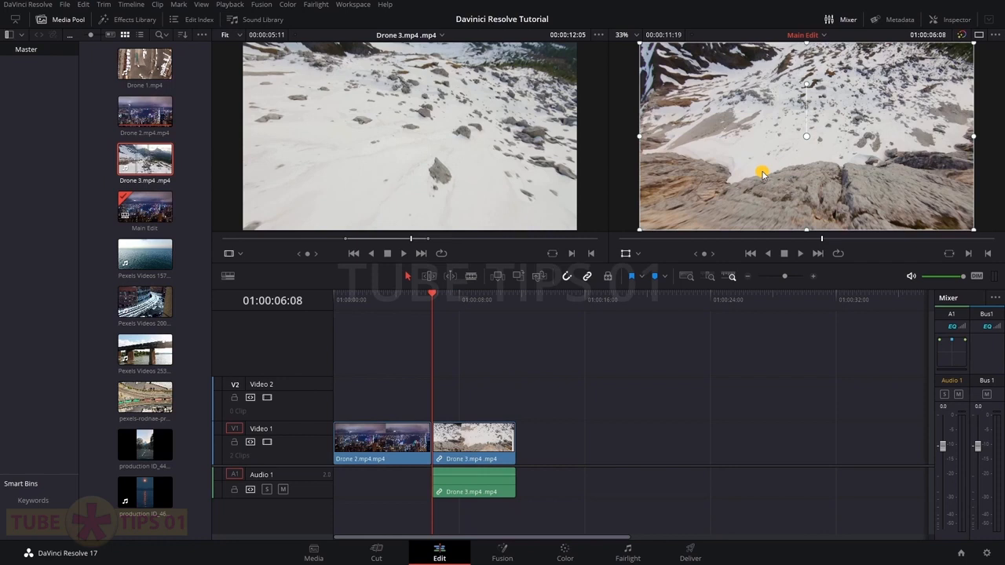
pyautogui.press('space')
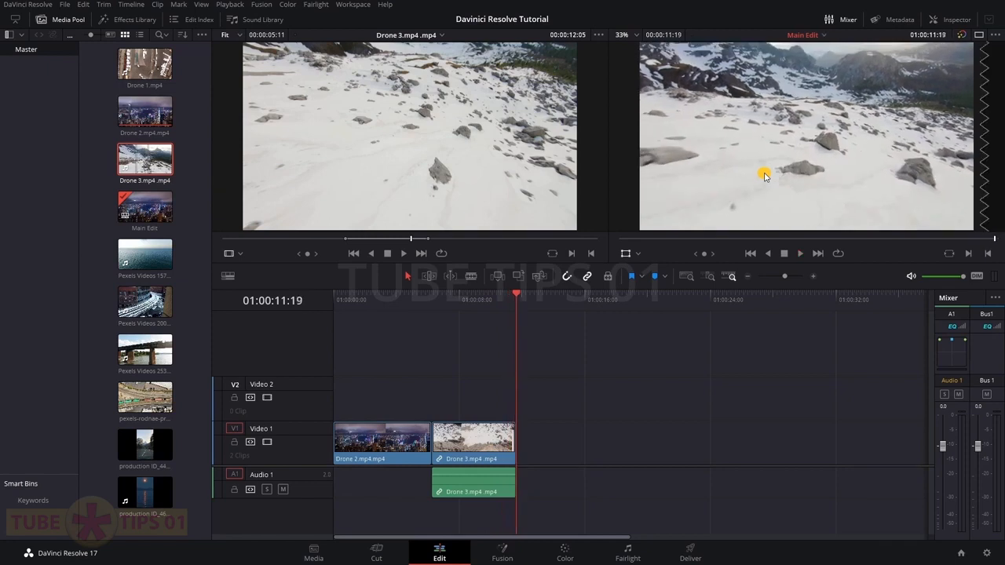
pyautogui.press('space')
pyautogui.press('space')
# Undo the earlier append, then append Drone 3 after Drone 2 and undo it again
pyautogui.moveTo(560, 178)
pyautogui.hotkey('ctrl', 'z')
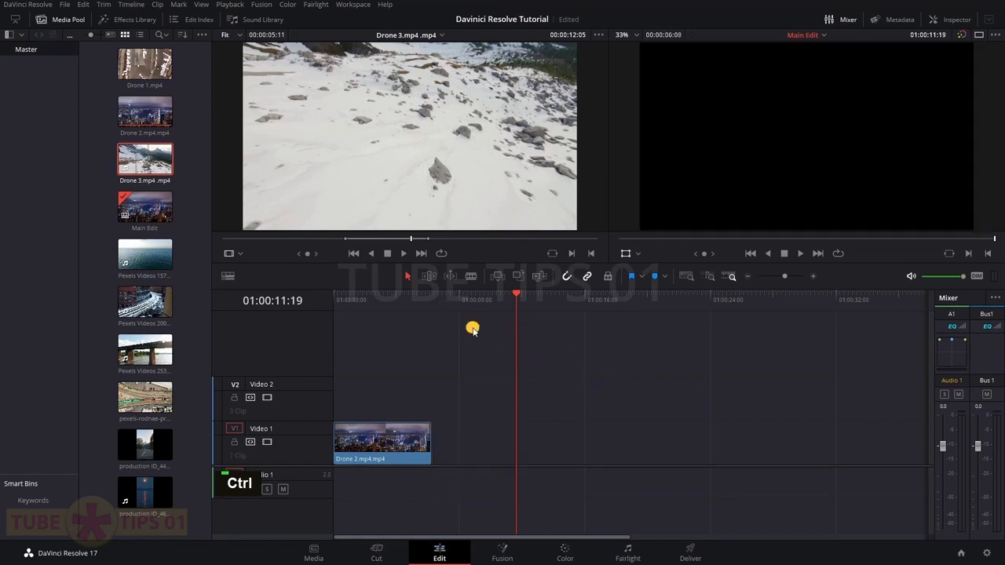
pyautogui.click(405, 301)
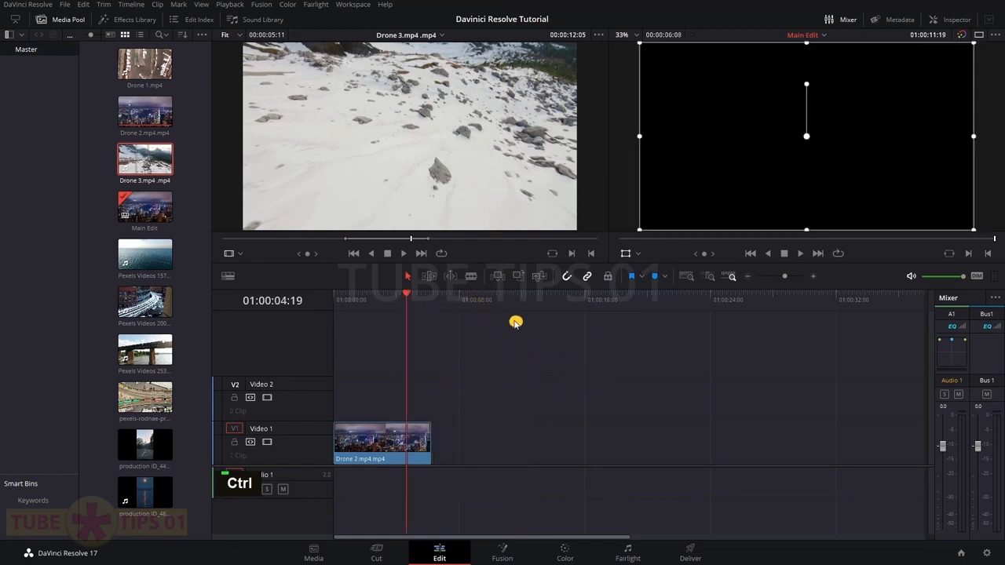
pyautogui.moveTo(386, 182)
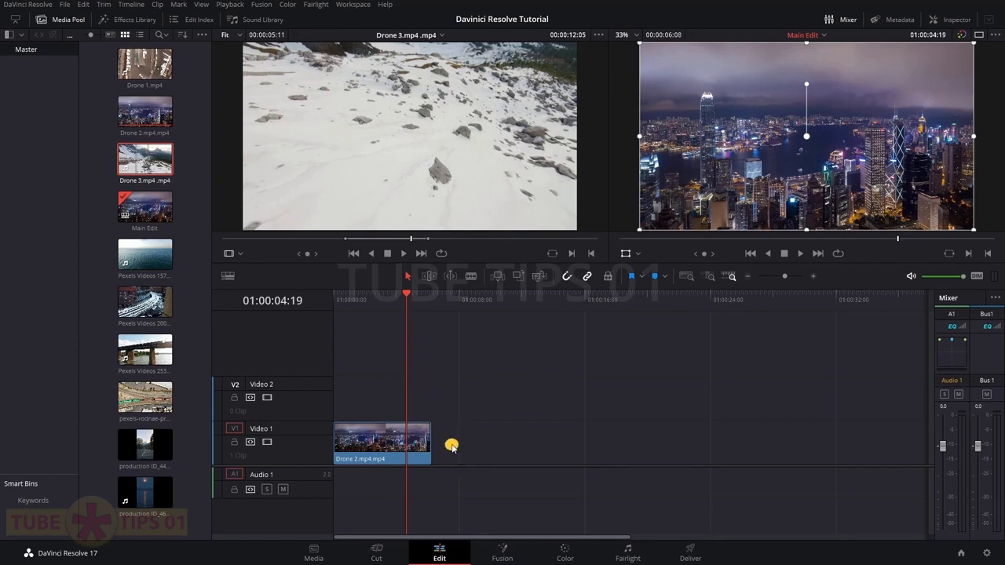
pyautogui.moveTo(438, 212)
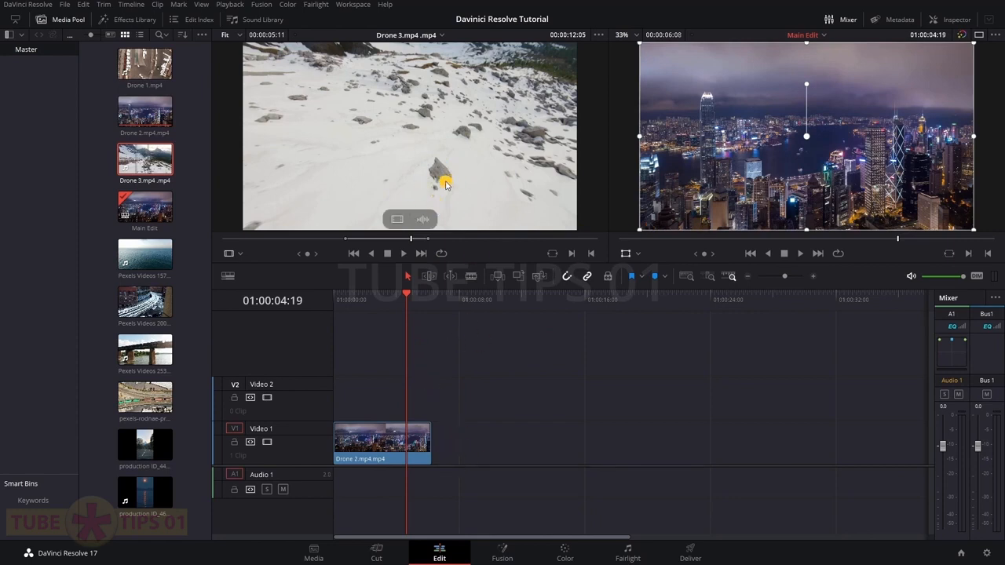
pyautogui.moveTo(400, 149); pyautogui.dragTo(527, 169)
pyautogui.click(410, 453)
pyautogui.moveTo(444, 97); pyautogui.dragTo(928, 182)
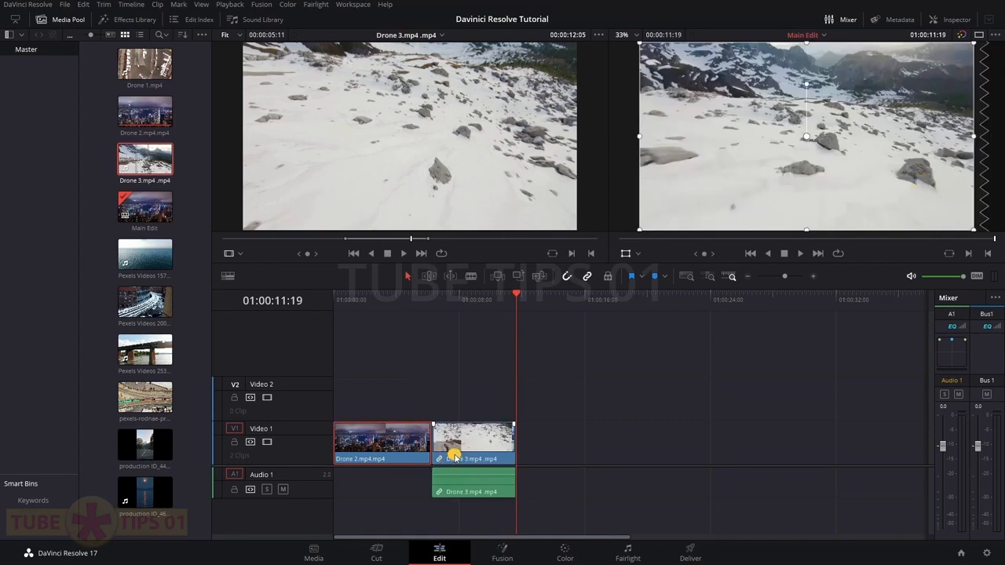
pyautogui.hotkey('ctrl', 'z')
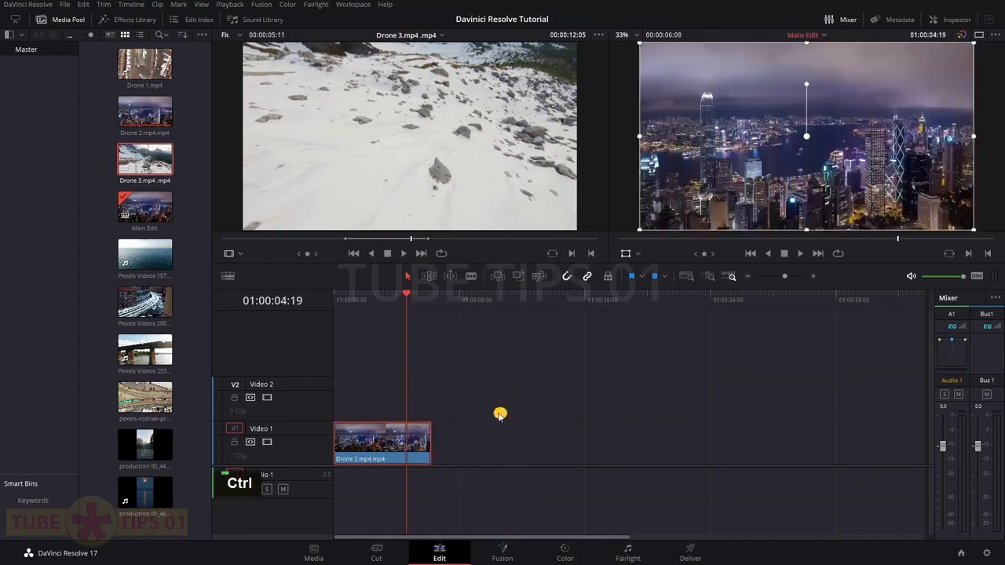
# Try Insert and Overwrite edits of Drone 3 at the playhead, undoing each one
pyautogui.moveTo(511, 131); pyautogui.dragTo(954, 81)
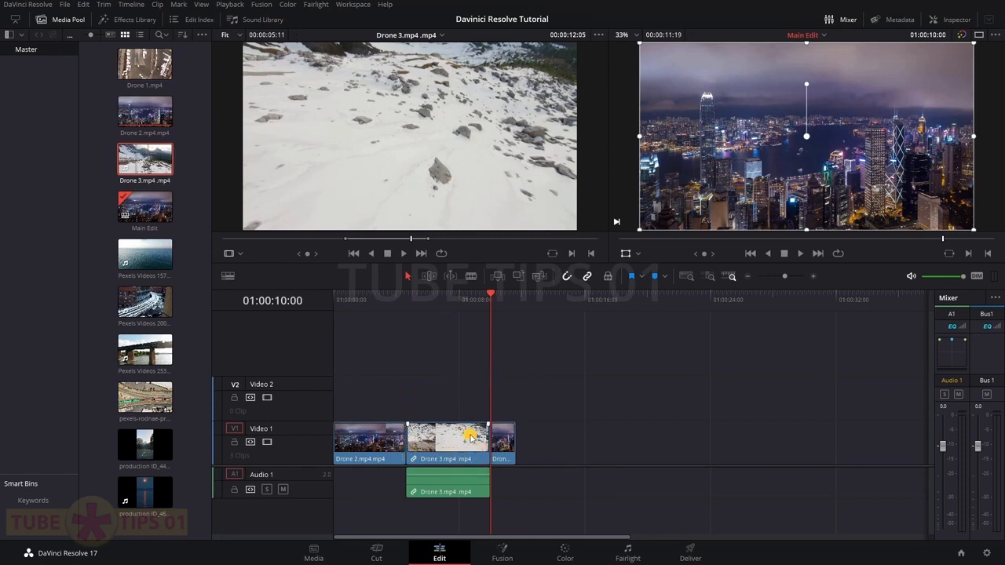
pyautogui.hotkey('ctrl', 'z')
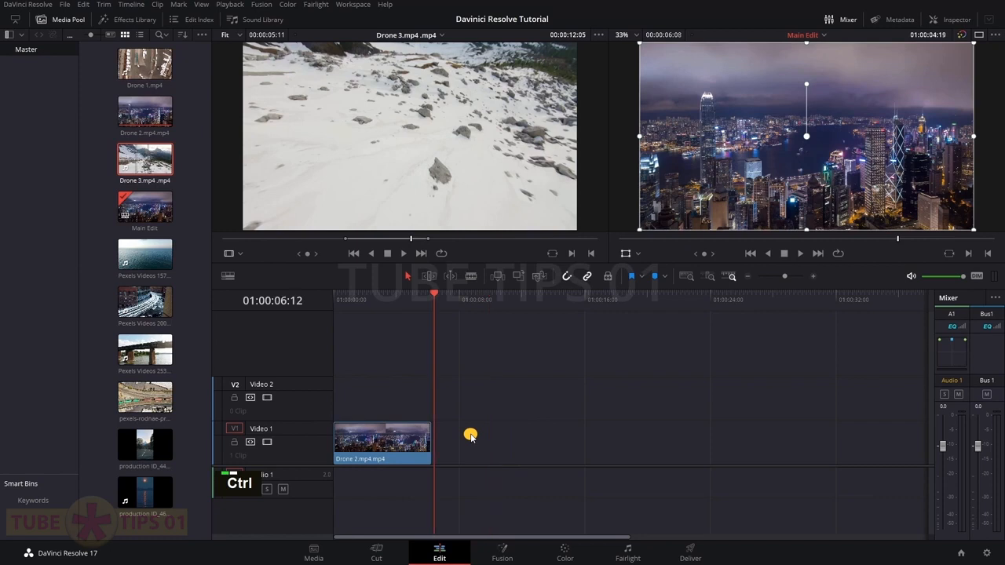
pyautogui.moveTo(464, 171); pyautogui.dragTo(957, 100)
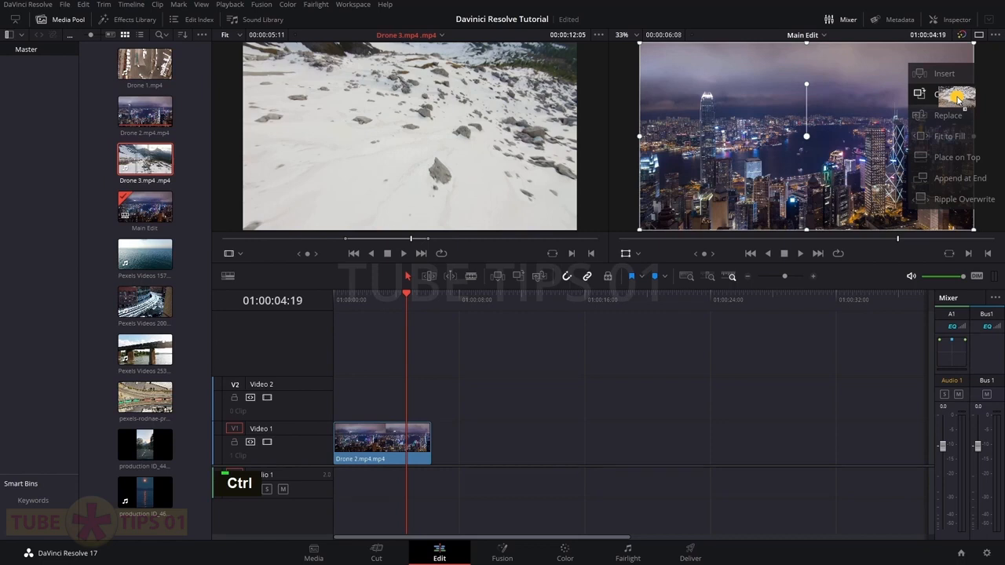
pyautogui.moveTo(957, 98); pyautogui.dragTo(958, 98)
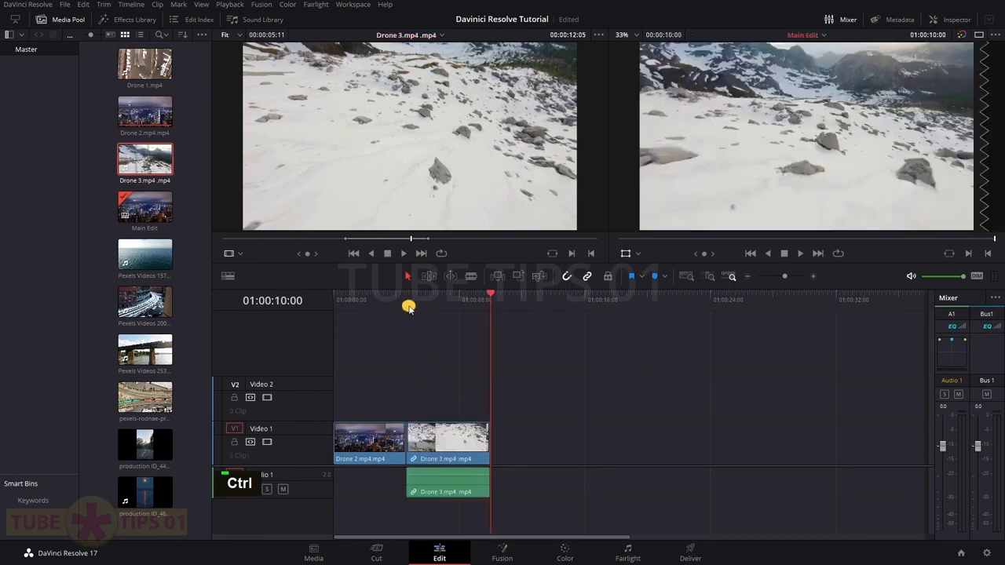
pyautogui.click(449, 438)
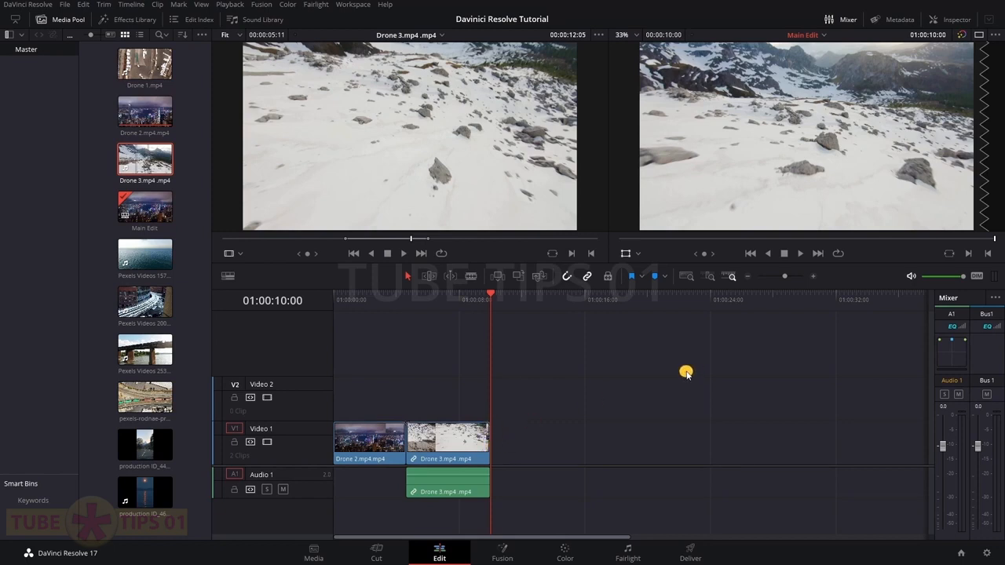
pyautogui.hotkey('ctrl', 'z')
# Try Replace and Fit to Fill edits of Drone 3, playing the result and undoing each
pyautogui.moveTo(472, 128); pyautogui.dragTo(943, 118)
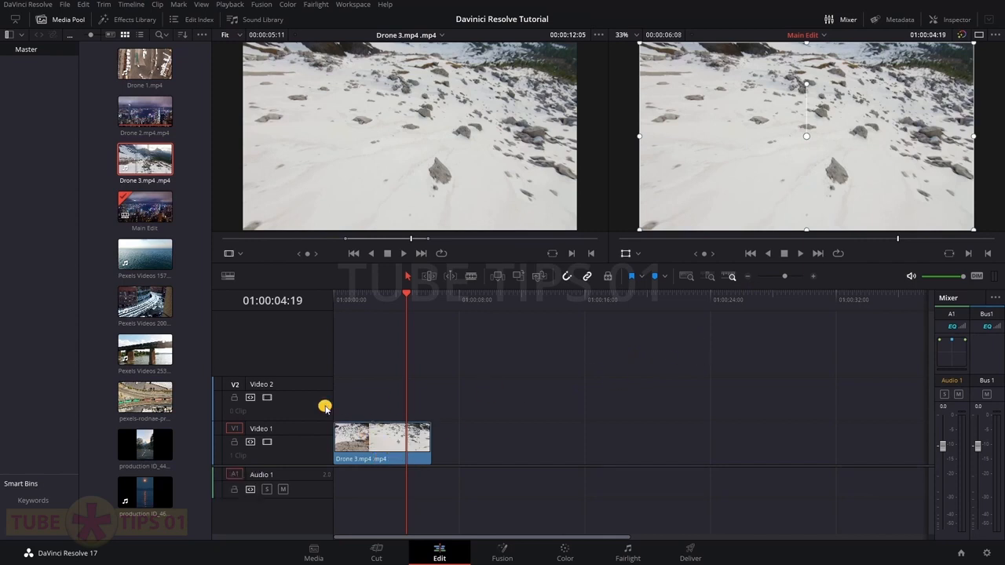
pyautogui.press('ctrl')
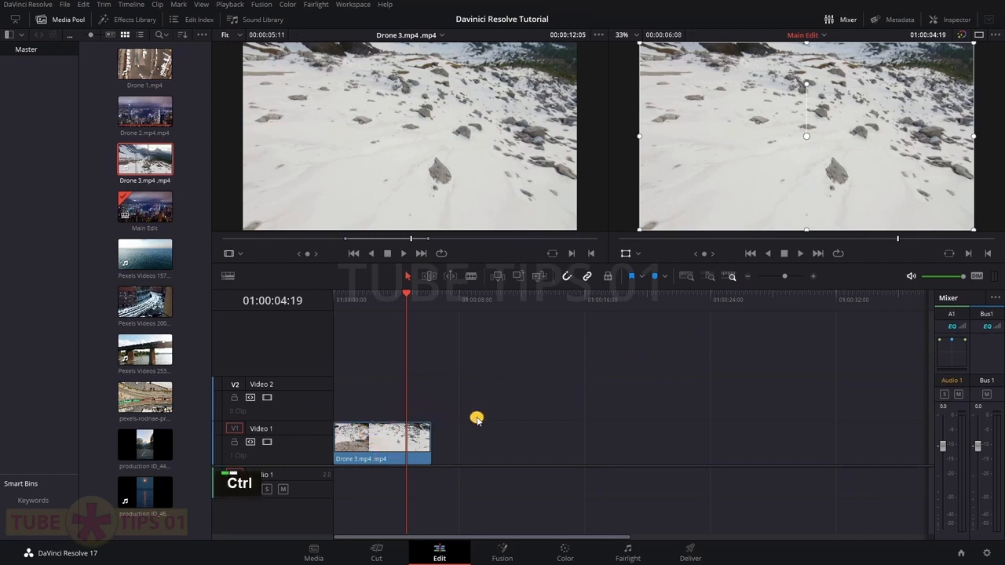
pyautogui.hotkey('ctrl', 'z')
pyautogui.moveTo(428, 149); pyautogui.dragTo(960, 141)
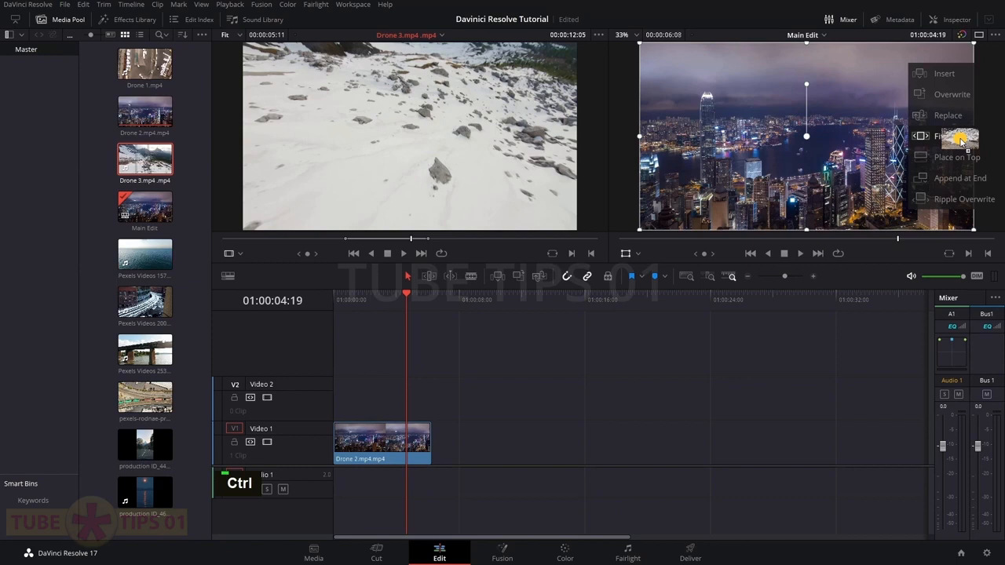
pyautogui.moveTo(961, 140); pyautogui.dragTo(948, 140)
pyautogui.click(348, 300)
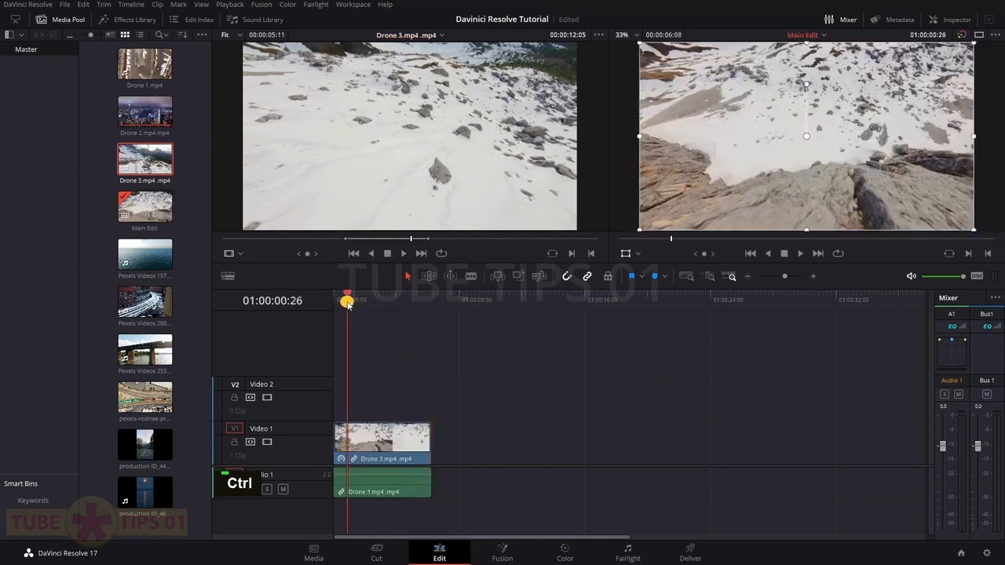
pyautogui.press('space')
pyautogui.press('space')
pyautogui.press('space')
pyautogui.press('ctrl')
pyautogui.hotkey('ctrl', 'z')
pyautogui.press('space')
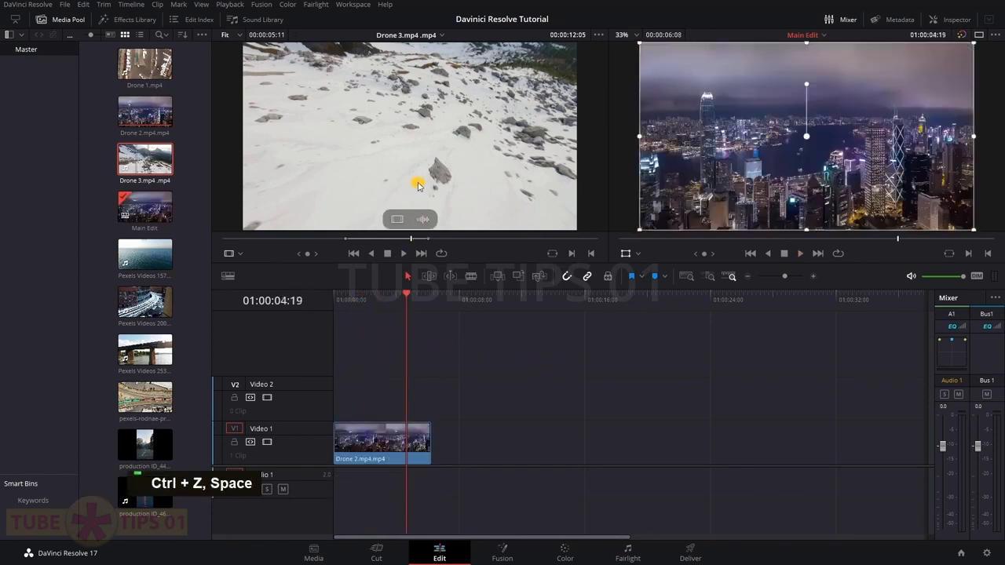
pyautogui.moveTo(406, 135); pyautogui.dragTo(978, 160)
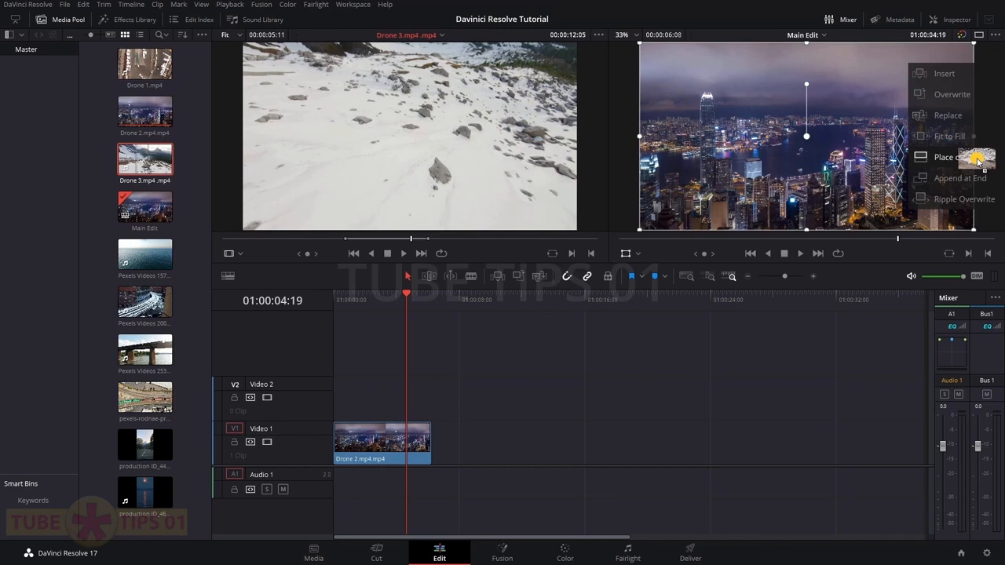
# Try Place on Top and Ripple Overwrite edits of Drone 3, undoing each to restore Drone 2
pyautogui.moveTo(978, 159); pyautogui.dragTo(965, 175)
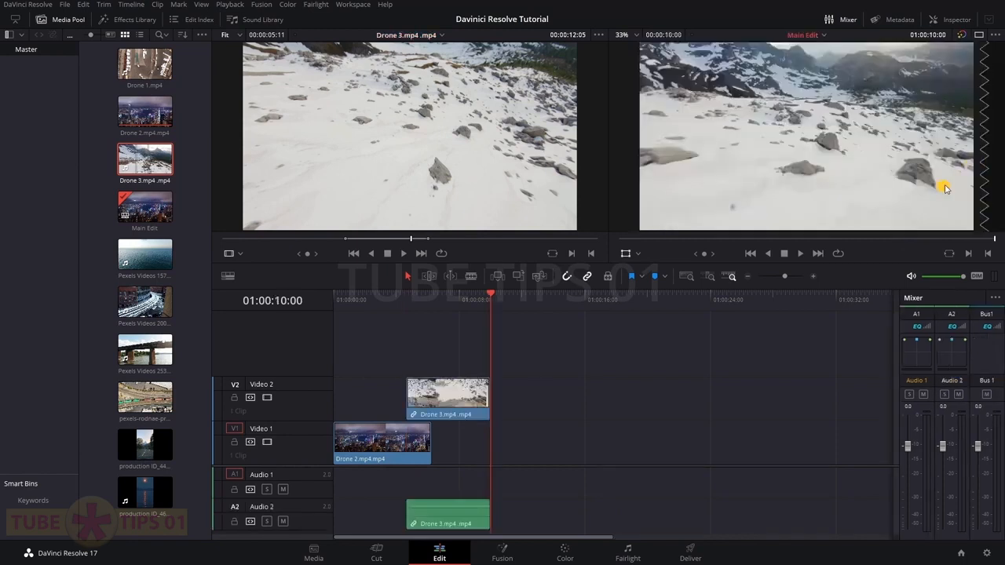
pyautogui.click(407, 442)
pyautogui.hotkey('ctrl', 'z')
pyautogui.moveTo(471, 189); pyautogui.dragTo(945, 203)
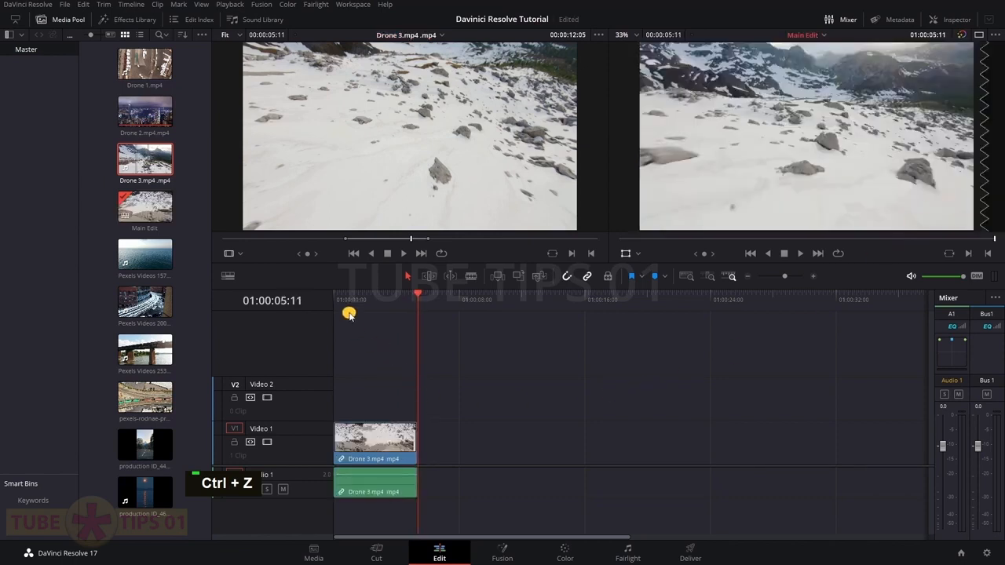
pyautogui.click(336, 303)
pyautogui.press('space')
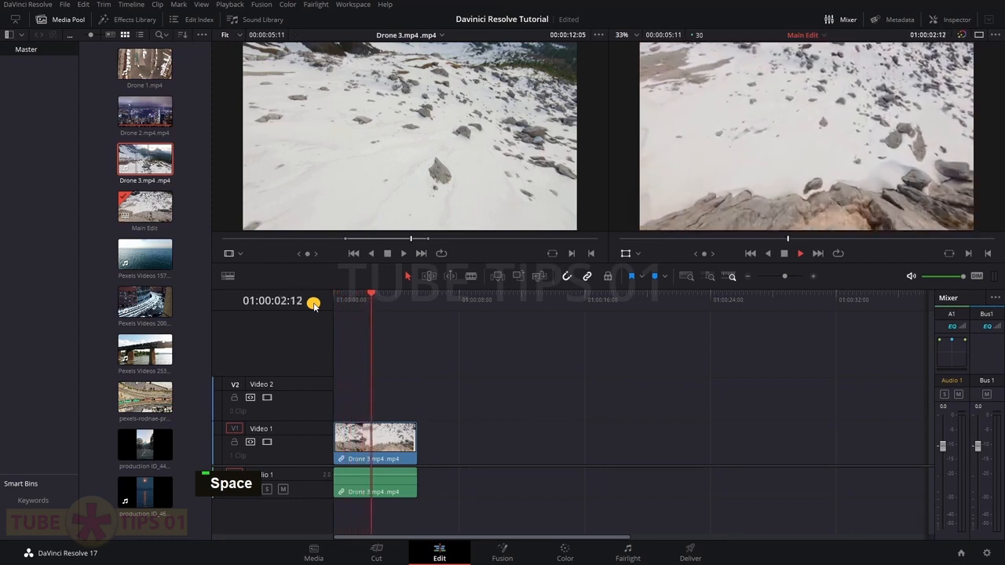
pyautogui.press('space')
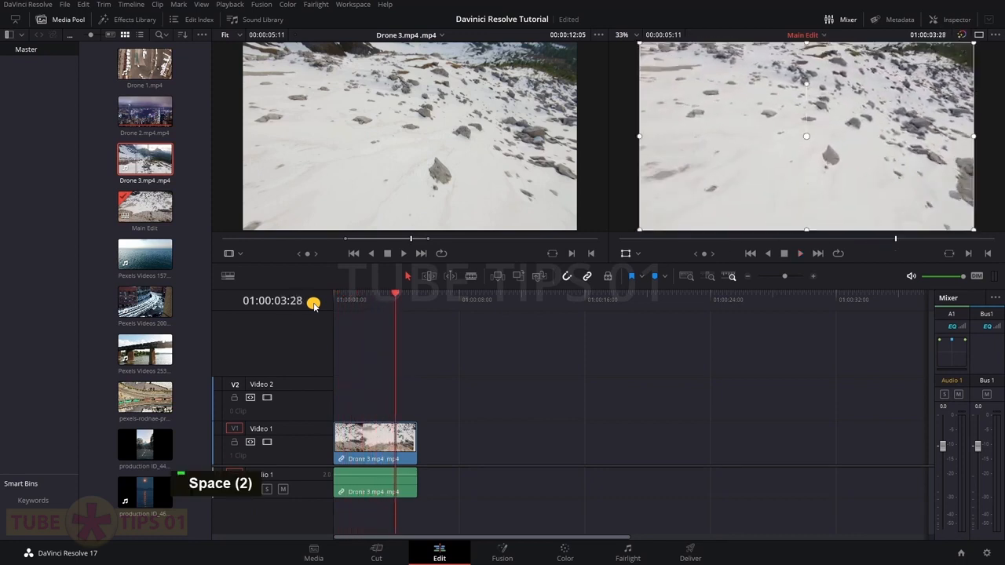
pyautogui.hotkey('ctrl', 'z')
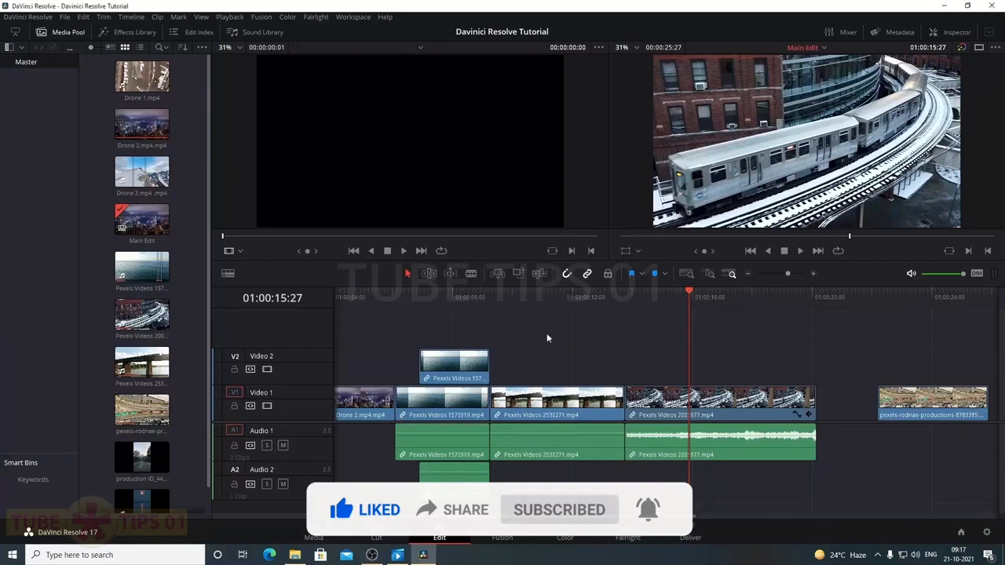
pyautogui.moveTo(471, 296); pyautogui.dragTo(567, 299)
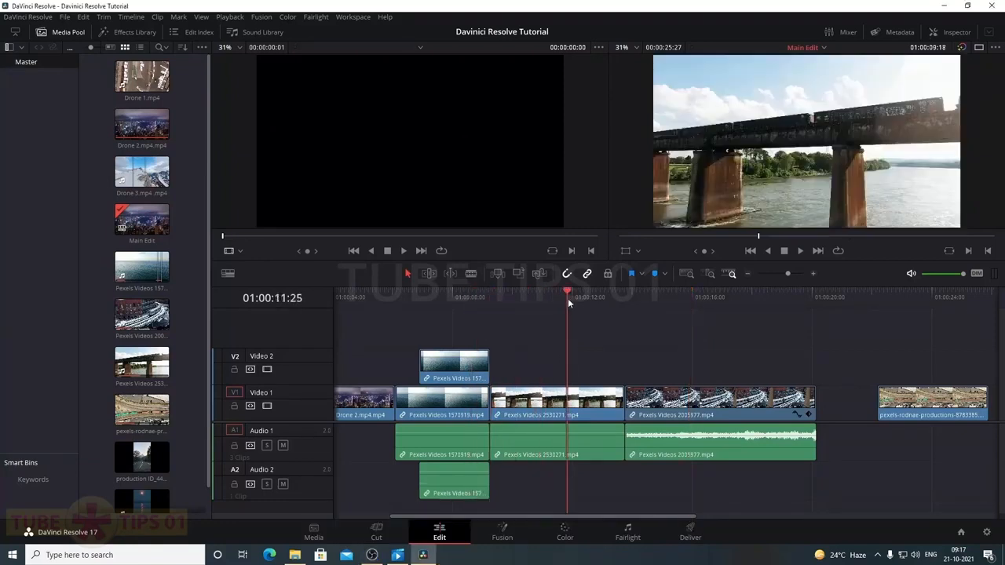
pyautogui.click(377, 534)
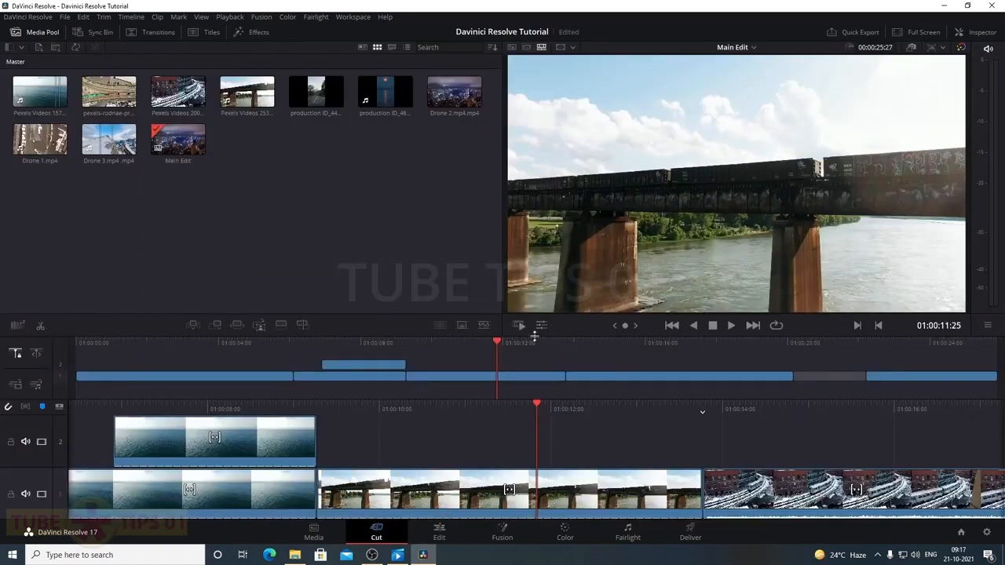
pyautogui.moveTo(535, 336); pyautogui.dragTo(535, 269)
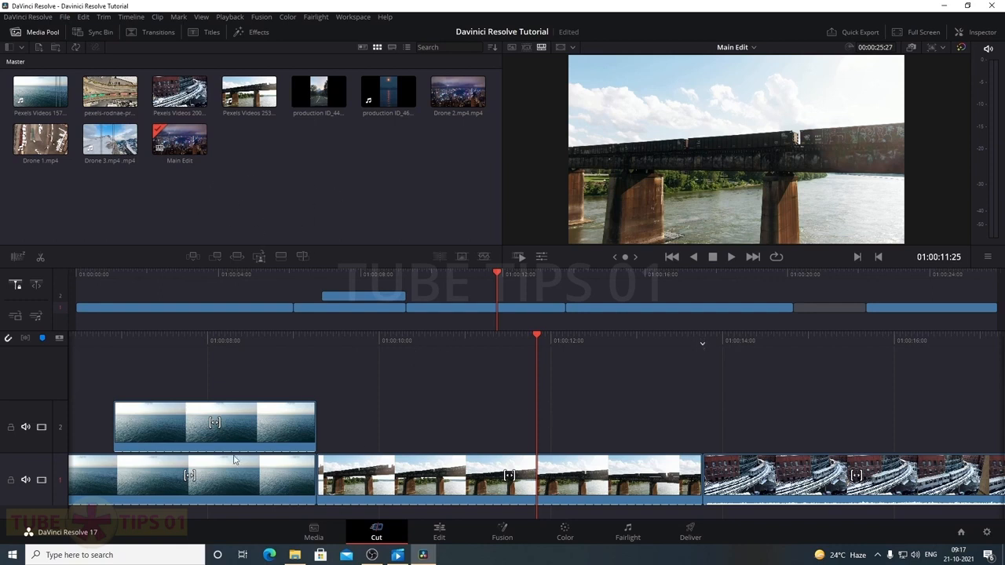
pyautogui.click(439, 533)
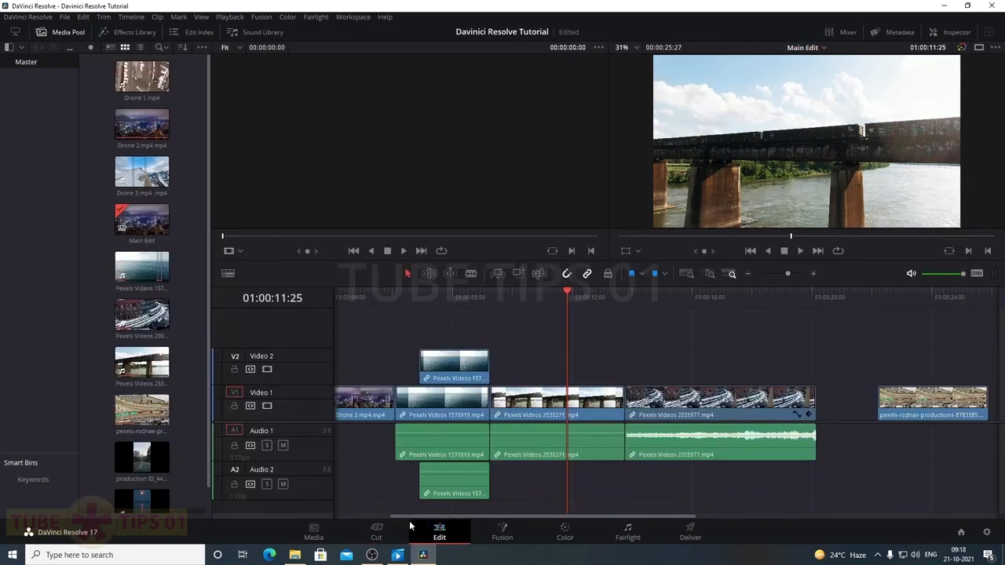
pyautogui.click(377, 533)
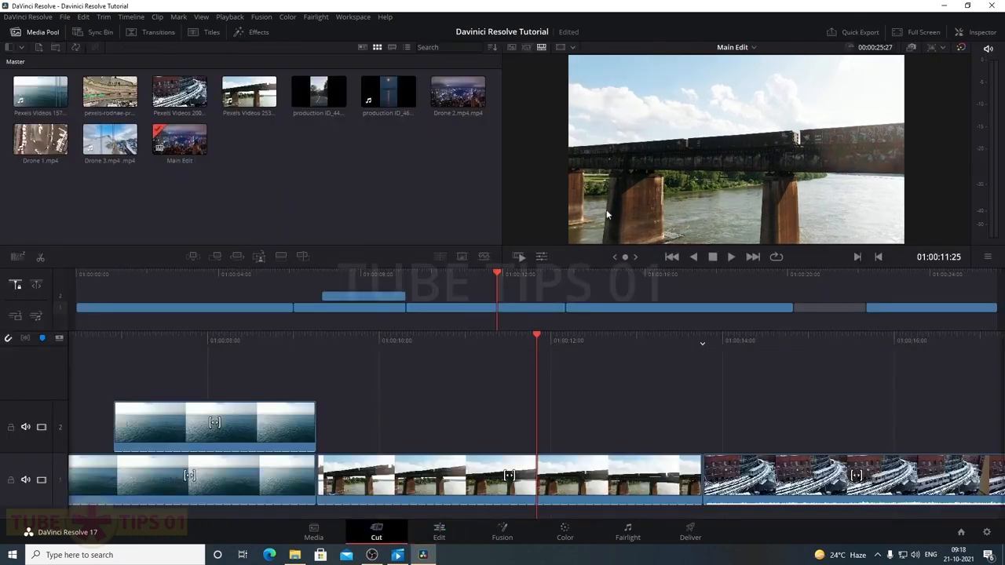
pyautogui.click(443, 534)
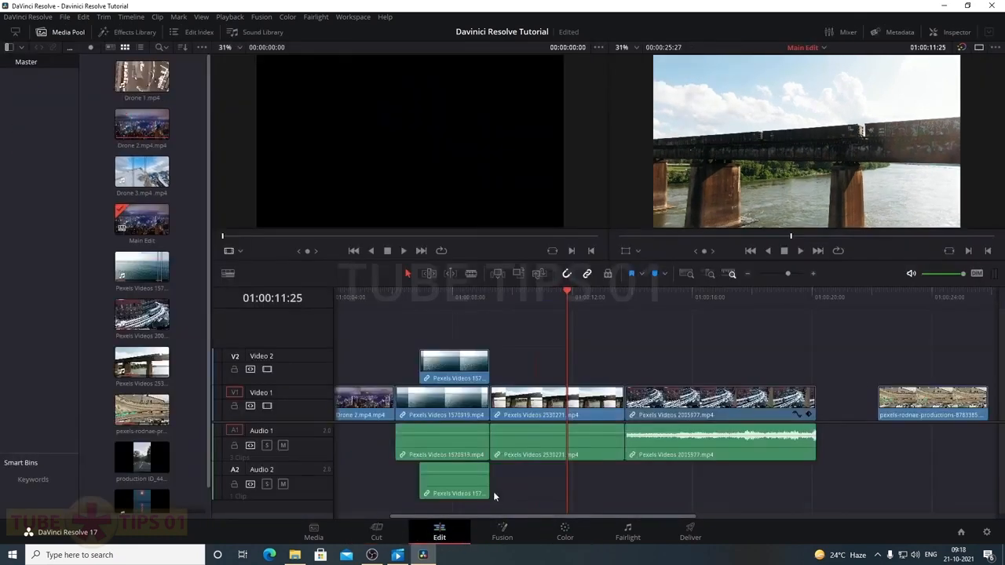
pyautogui.click(376, 534)
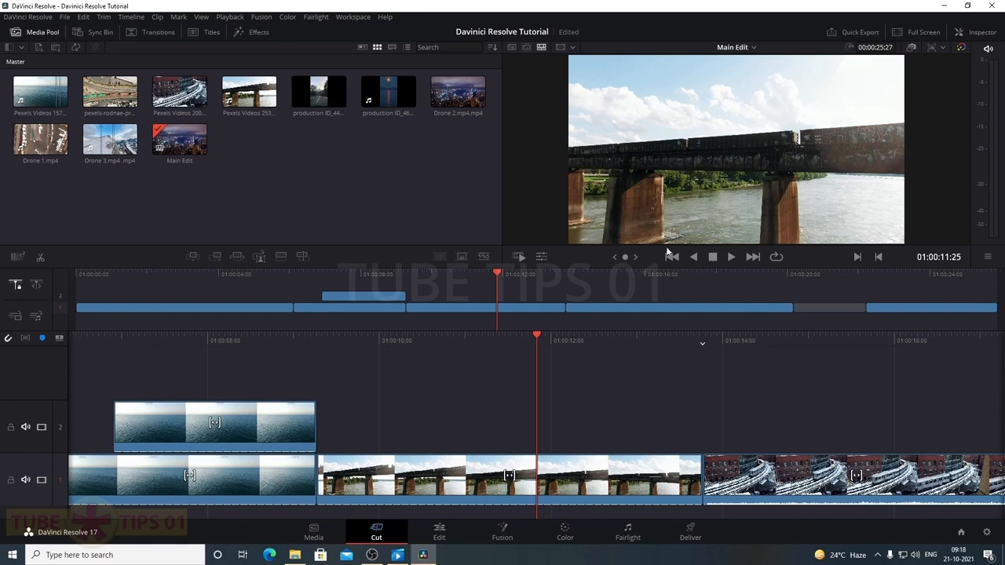
pyautogui.click(440, 531)
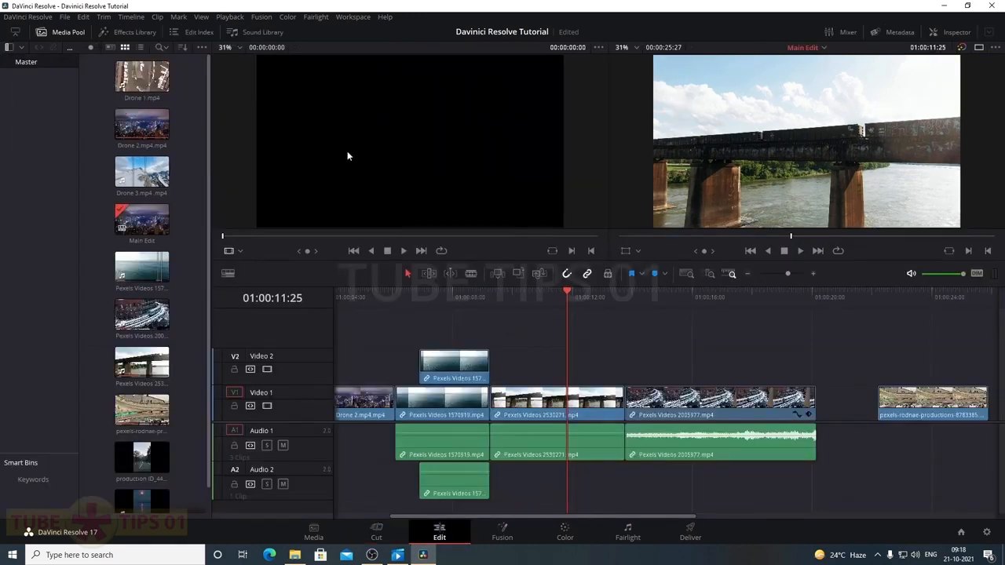
pyautogui.click(137, 182)
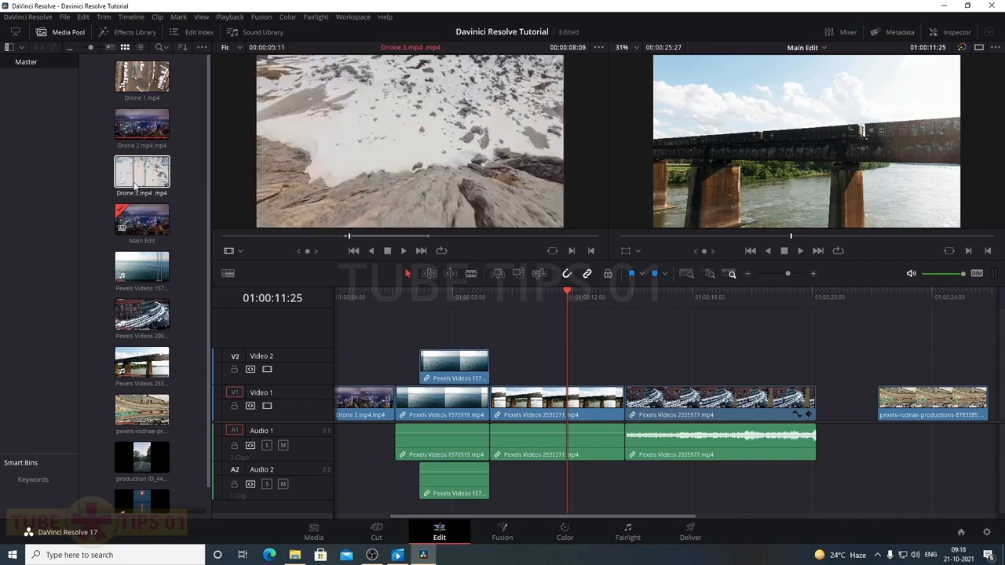
pyautogui.click(590, 292)
pyautogui.moveTo(591, 293); pyautogui.dragTo(595, 292)
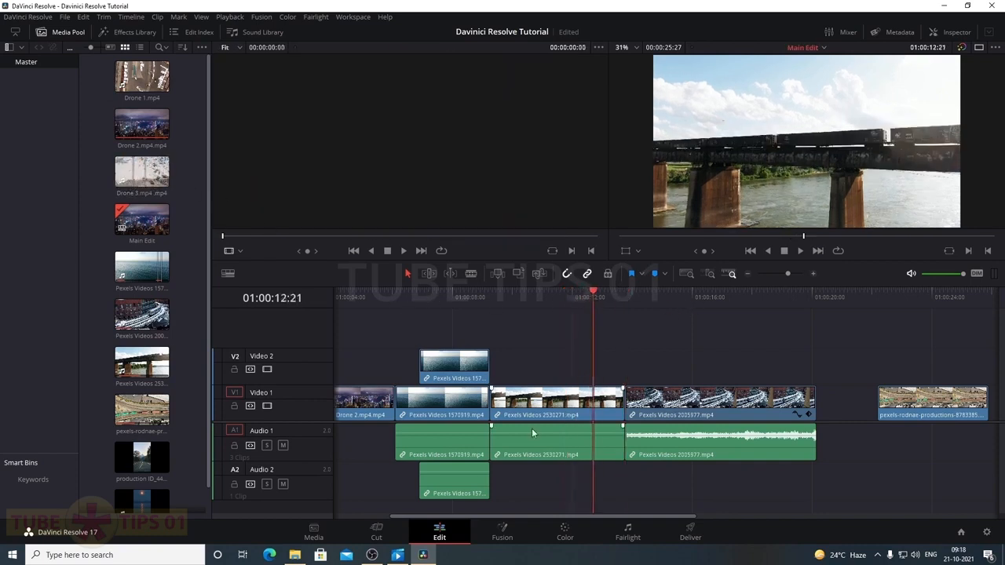
pyautogui.click(387, 538)
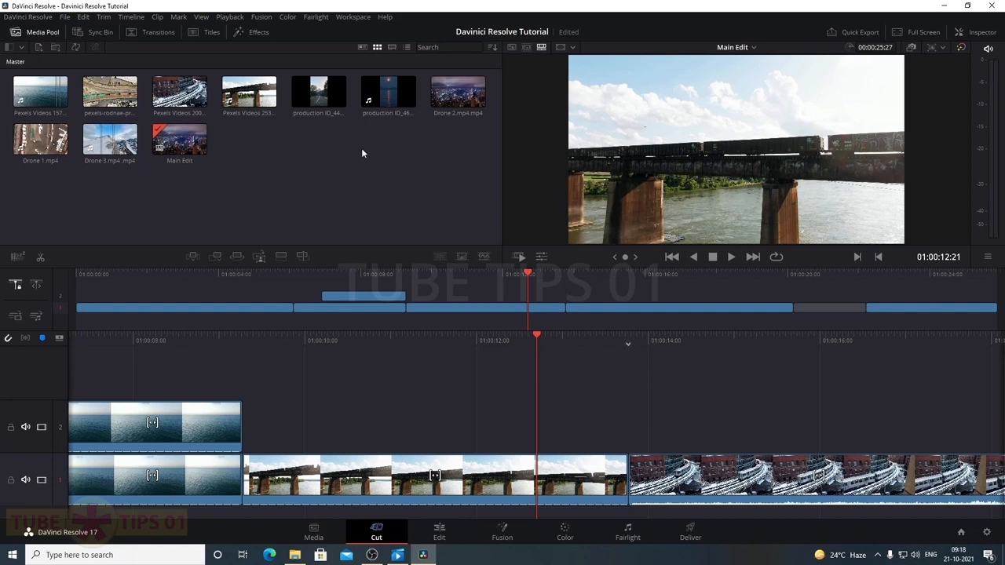
# Load Drone 2.mp4, skim Main Edit past 01:00:12:12 to both ends, and park in the final gap
pyautogui.click(456, 100)
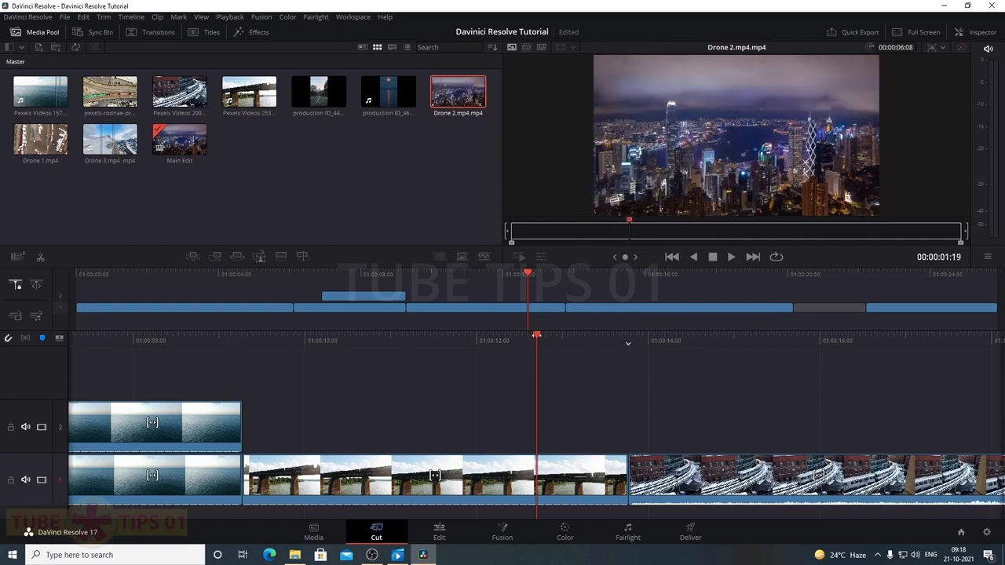
pyautogui.moveTo(536, 336); pyautogui.dragTo(510, 337)
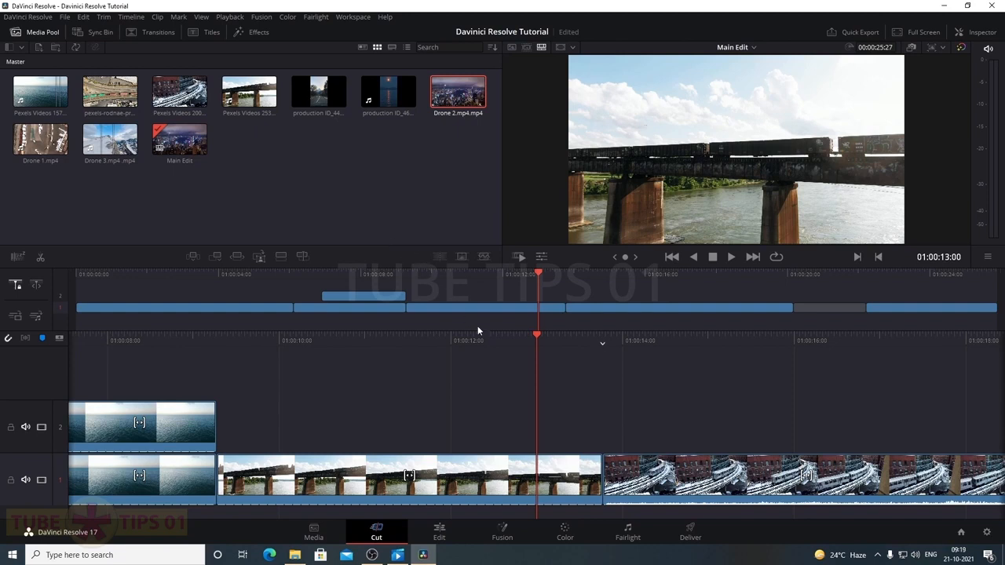
pyautogui.moveTo(538, 274); pyautogui.dragTo(518, 273)
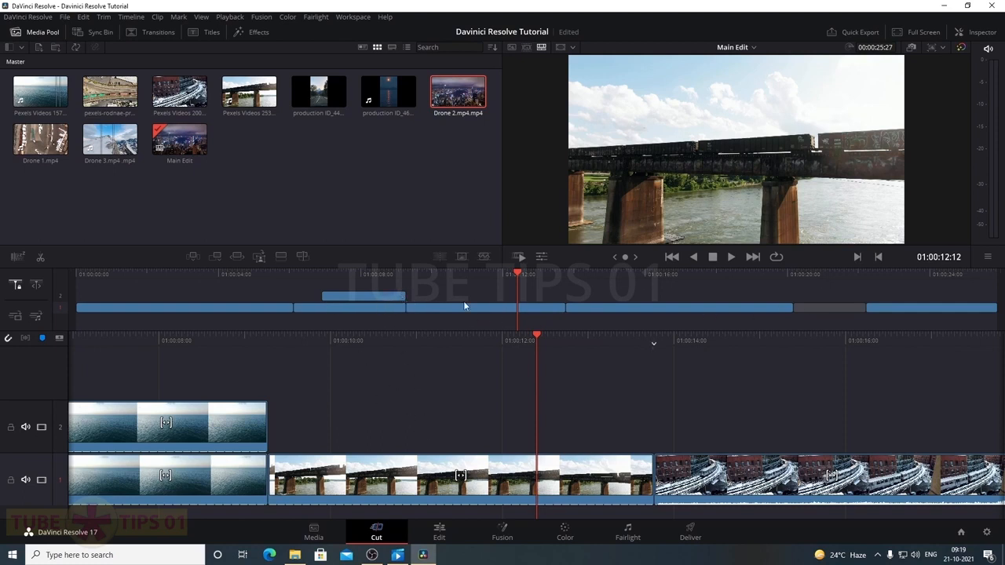
pyautogui.moveTo(519, 275)
pyautogui.mouseDown()
pyautogui.moveTo(408, 276)
pyautogui.moveTo(516, 283)
pyautogui.mouseUp()
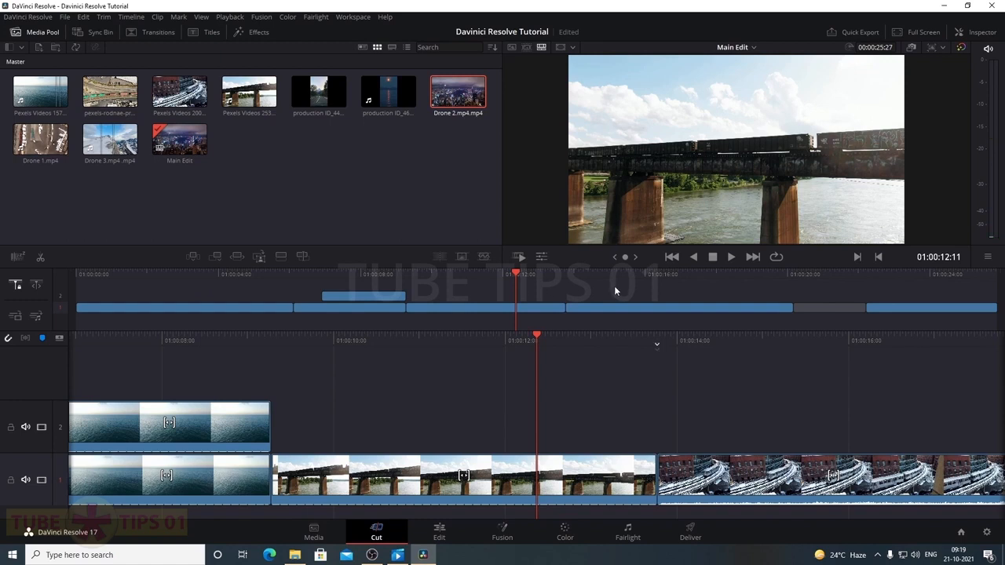
pyautogui.click(77, 274)
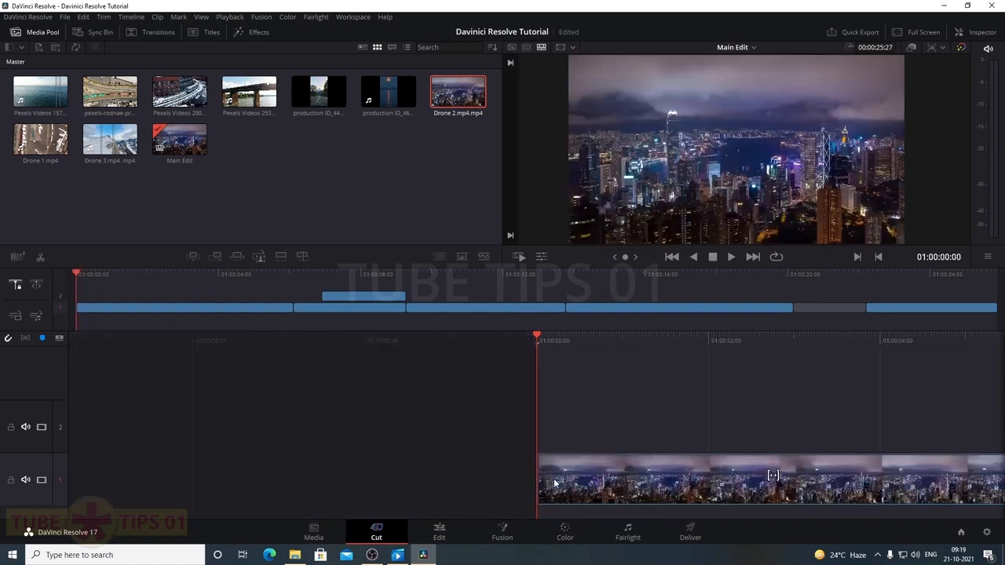
pyautogui.click(994, 279)
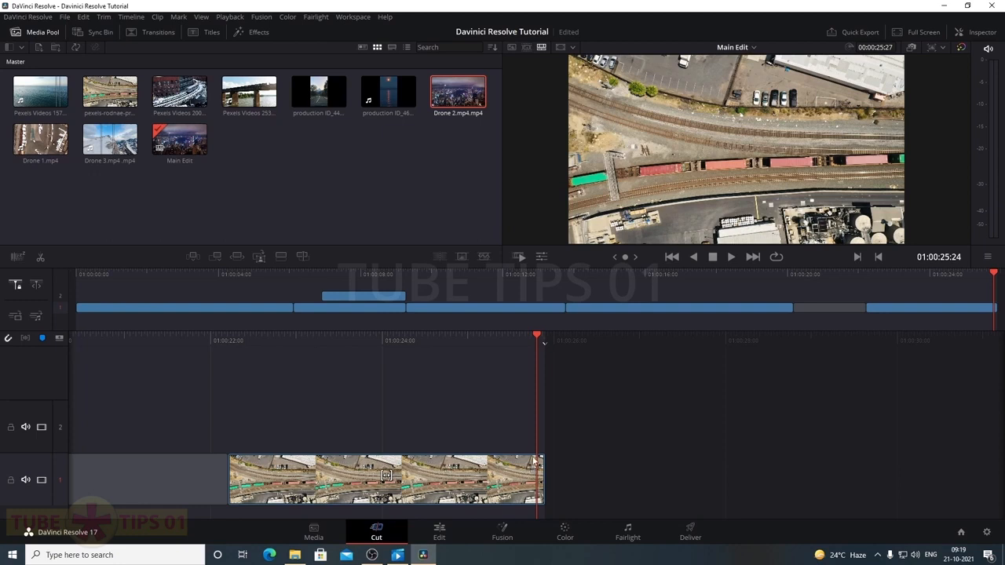
pyautogui.moveTo(462, 338); pyautogui.dragTo(809, 341)
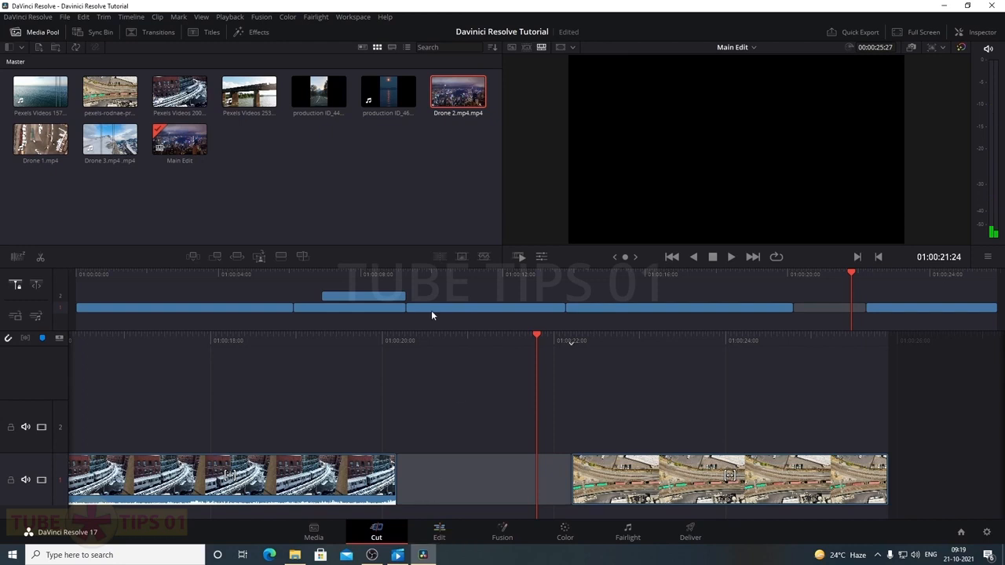
# On the Edit page, show video tracks as thin bars with a reduced track height
pyautogui.click(441, 534)
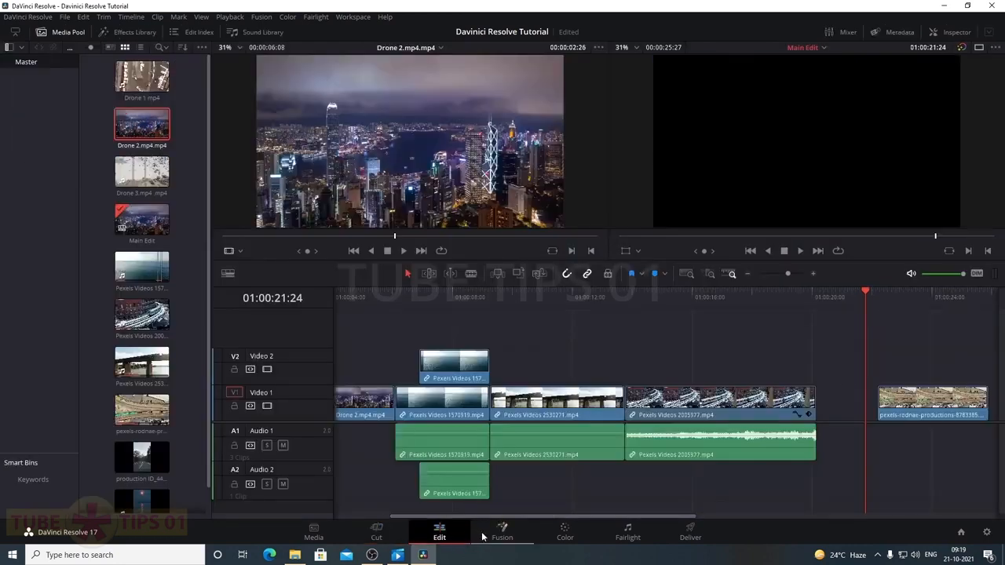
pyautogui.click(228, 273)
pyautogui.click(260, 362)
pyautogui.moveTo(229, 430); pyautogui.dragTo(203, 430)
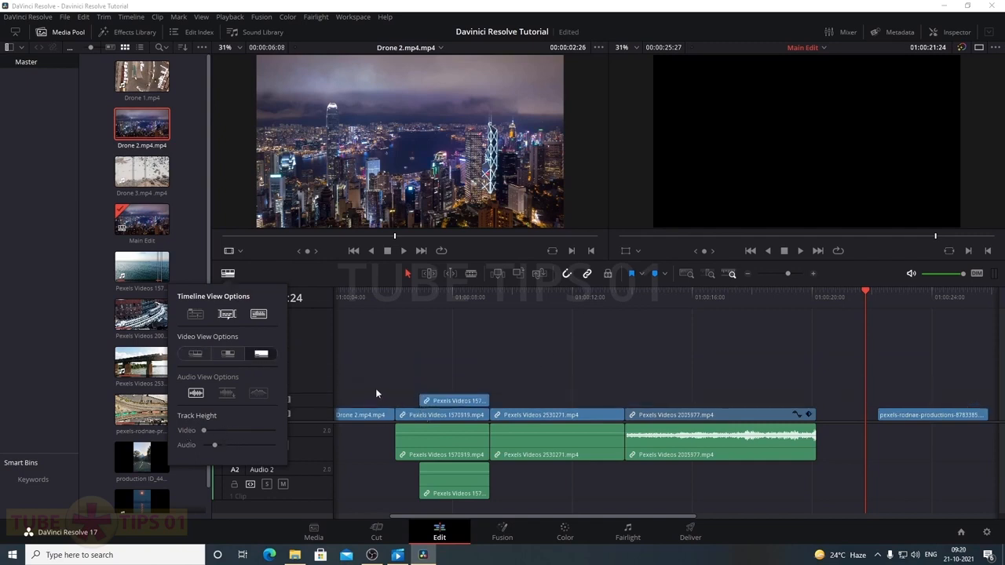
pyautogui.click(377, 534)
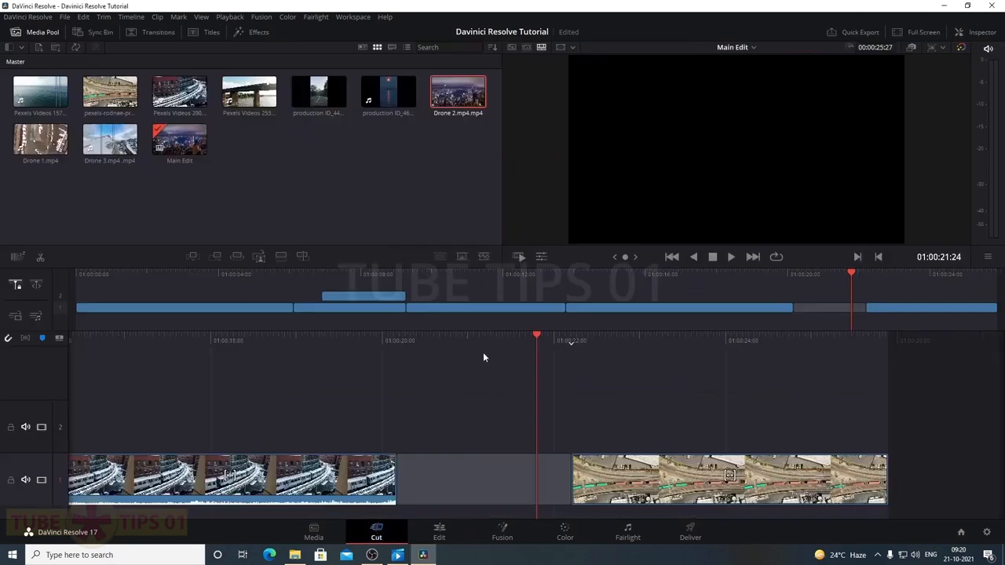
# Restore filmstrip thumbnails and make the Edit page video tracks taller
pyautogui.click(439, 534)
pyautogui.click(228, 273)
pyautogui.click(198, 355)
pyautogui.moveTo(205, 430); pyautogui.dragTo(242, 430)
pyautogui.click(377, 533)
pyautogui.click(439, 533)
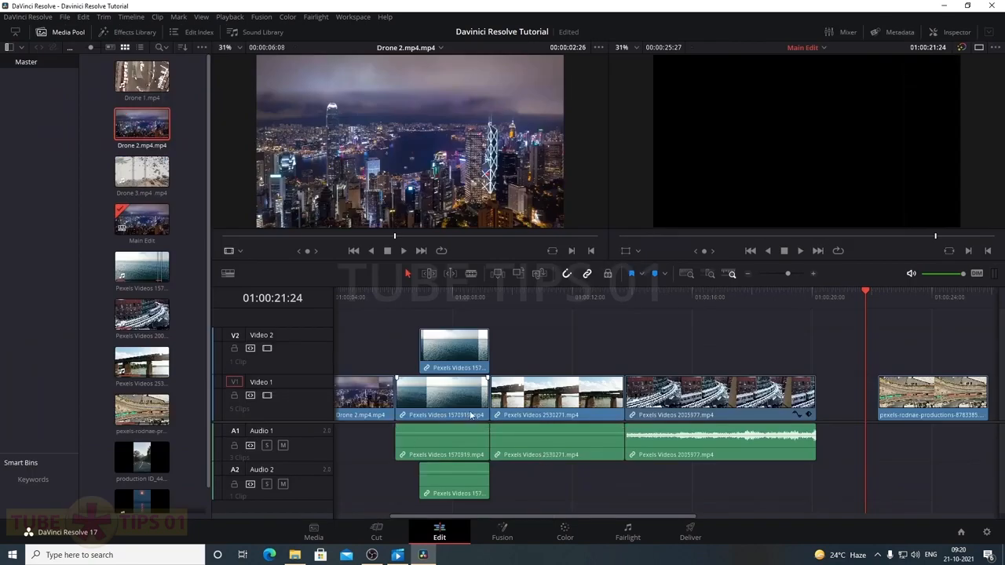
pyautogui.click(377, 534)
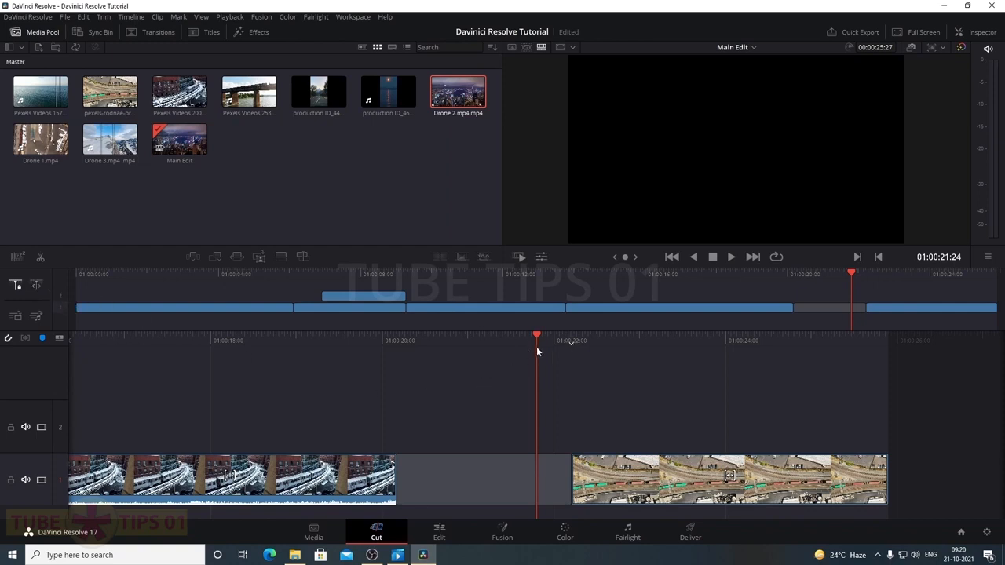
# Scrub the Cut page timeline around the gap and back toward the bridge clip
pyautogui.moveTo(537, 338); pyautogui.dragTo(539, 338)
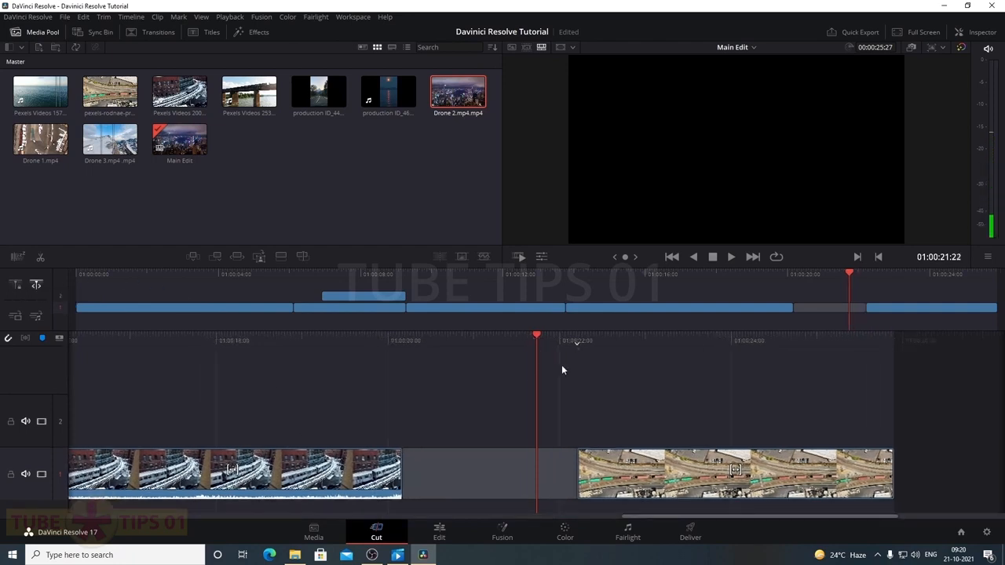
pyautogui.moveTo(537, 339); pyautogui.dragTo(393, 350)
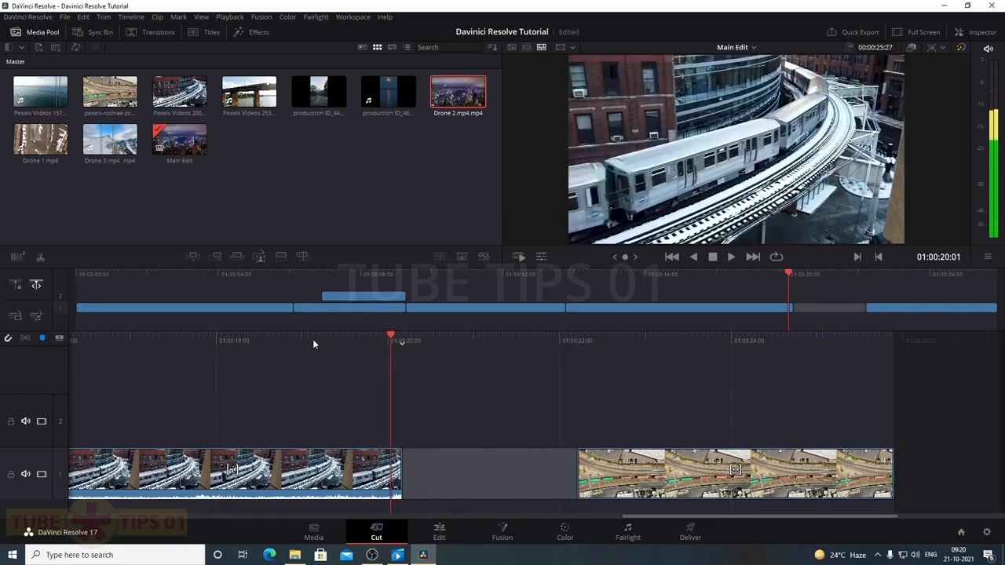
pyautogui.click(17, 288)
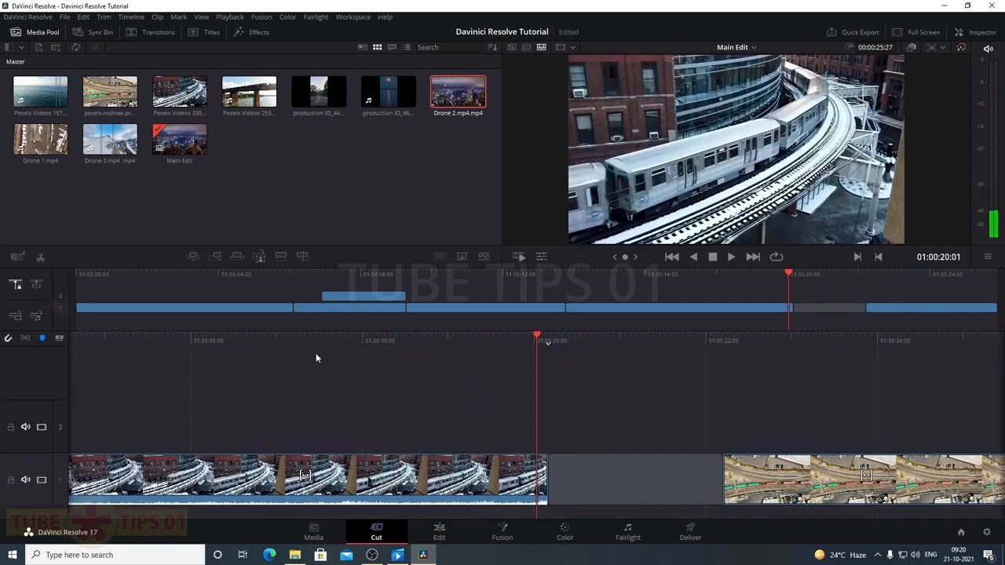
pyautogui.moveTo(787, 292); pyautogui.dragTo(528, 283)
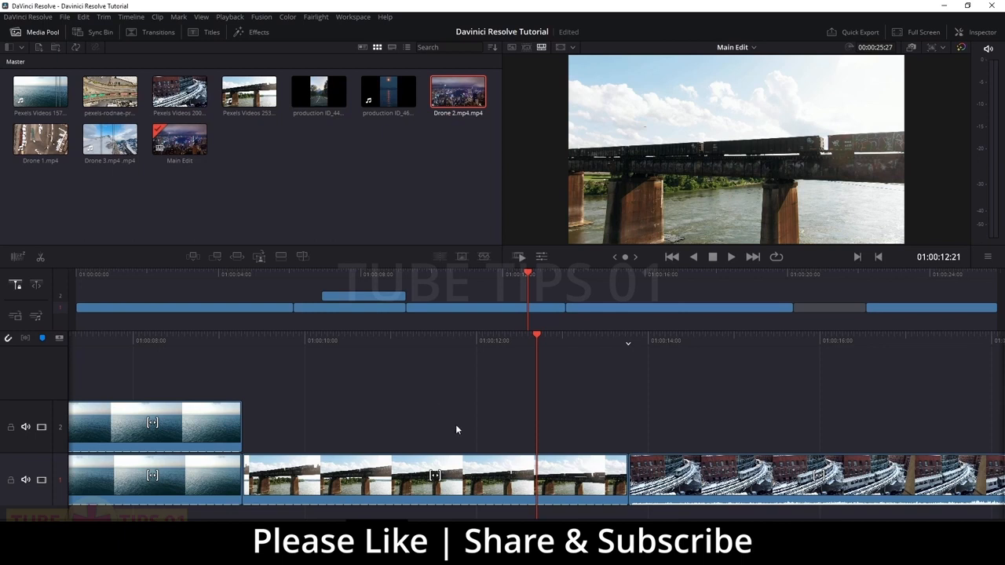
pyautogui.hotkey('shift', '4')
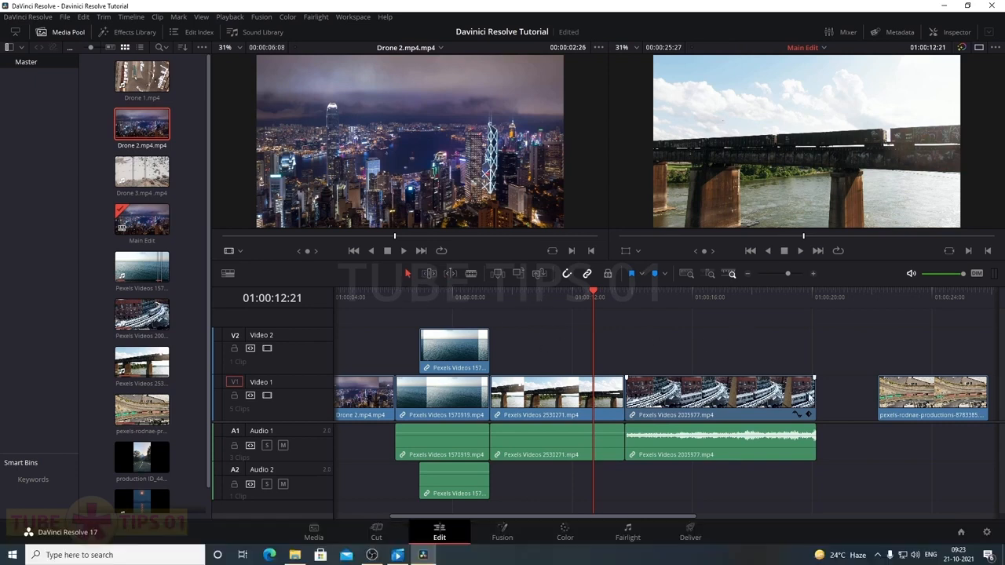
# Trim the tail and head of Pexels Videos 2005977 on the Edit page
pyautogui.moveTo(814, 379); pyautogui.dragTo(798, 379)
pyautogui.click(429, 275)
pyautogui.moveTo(626, 396)
pyautogui.mouseDown()
pyautogui.moveTo(619, 401)
pyautogui.moveTo(650, 402)
pyautogui.moveTo(626, 399)
pyautogui.mouseUp()
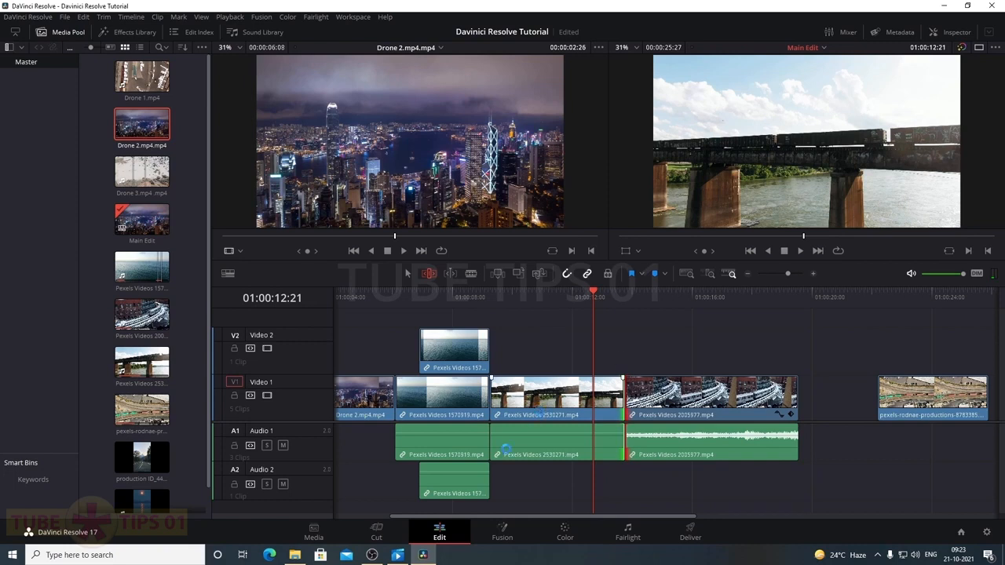
pyautogui.click(383, 534)
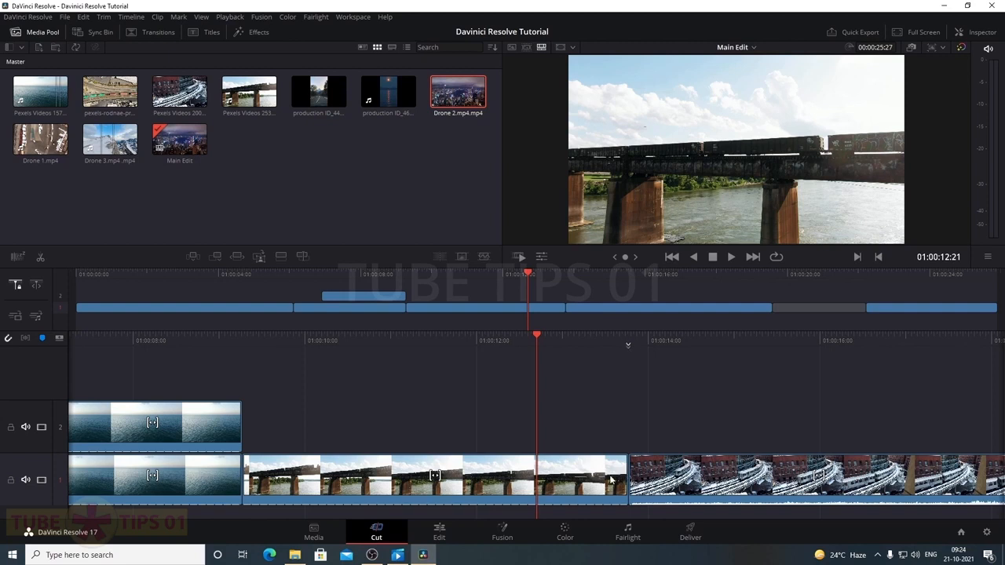
# Adjust the bridge-to-train cut, shorten the V1 clip end by 16 frames, and preview the cut
pyautogui.moveTo(624, 475); pyautogui.dragTo(597, 477)
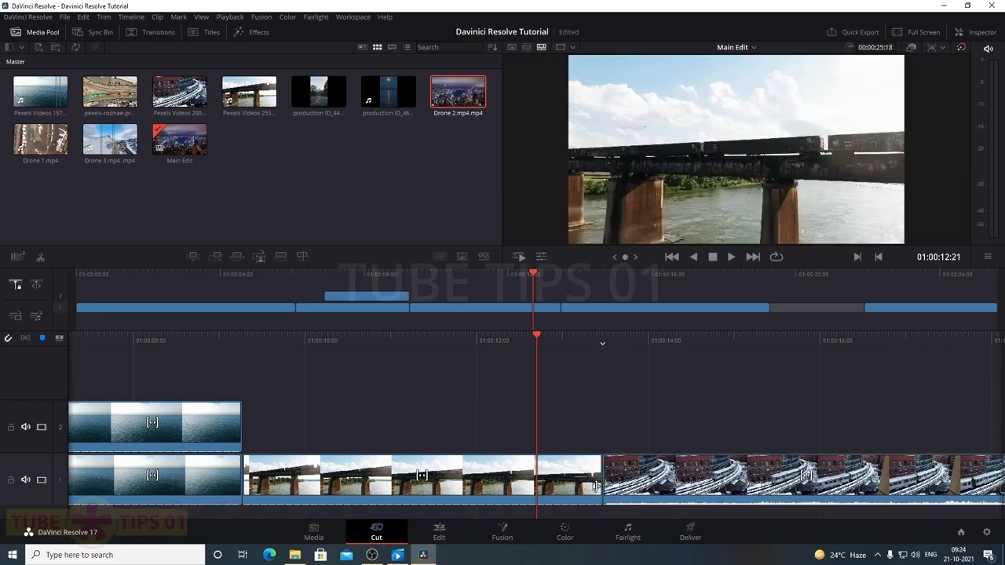
pyautogui.click(439, 530)
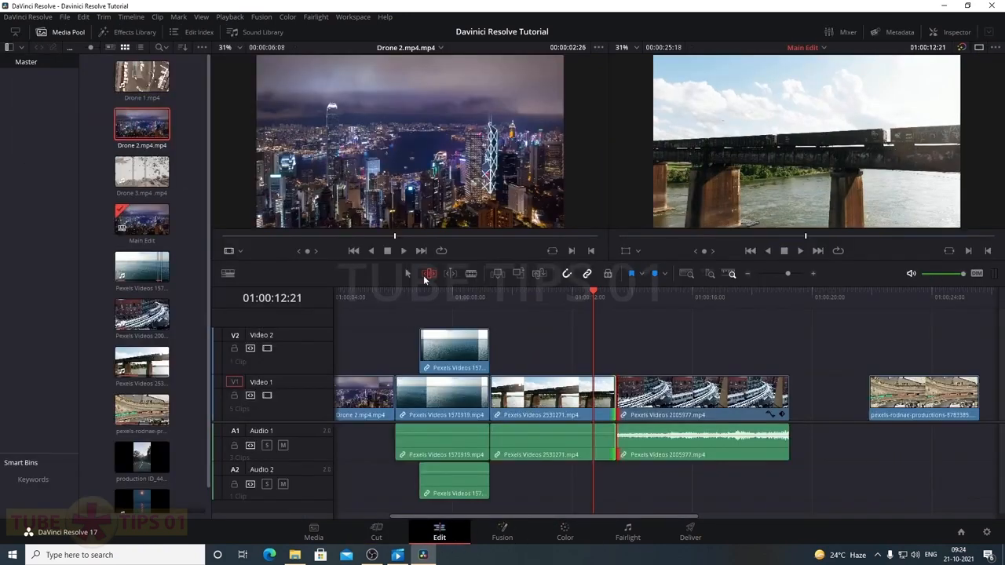
pyautogui.click(373, 532)
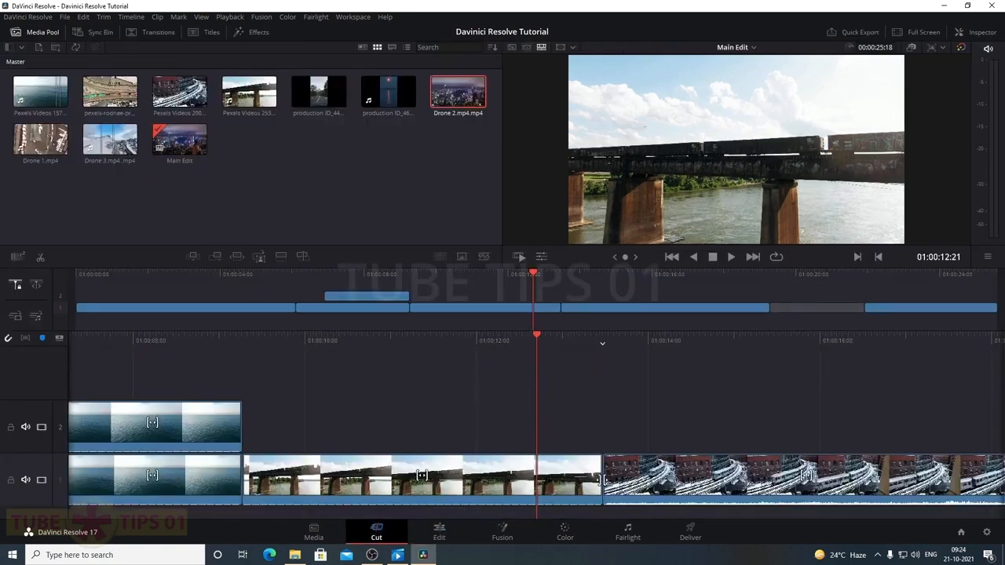
pyautogui.moveTo(597, 477)
pyautogui.mouseDown()
pyautogui.moveTo(588, 481)
pyautogui.moveTo(602, 482)
pyautogui.mouseUp()
pyautogui.click(439, 533)
pyautogui.moveTo(784, 405)
pyautogui.mouseDown()
pyautogui.moveTo(766, 406)
pyautogui.moveTo(787, 406)
pyautogui.mouseUp()
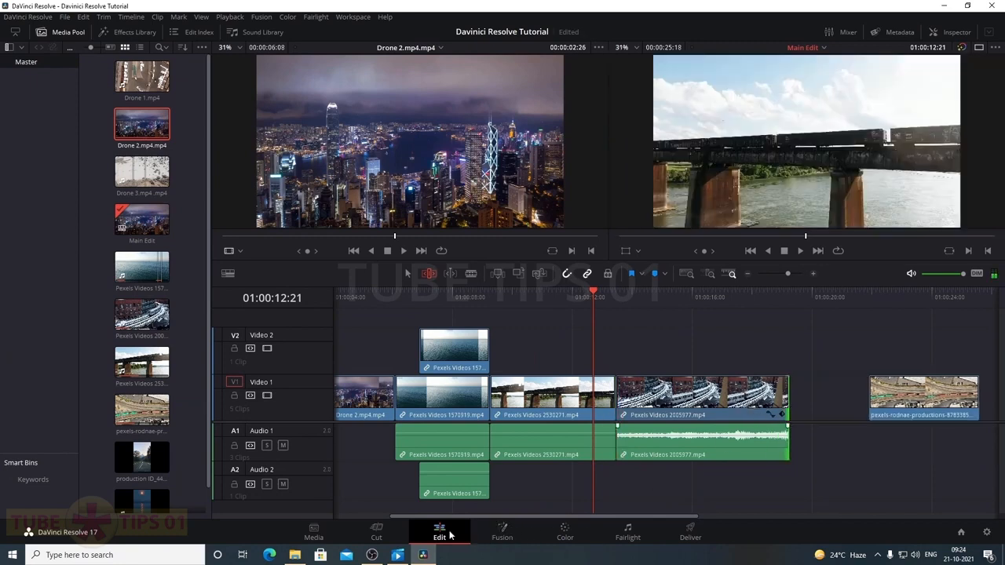
pyautogui.click(377, 532)
pyautogui.click(599, 473)
pyautogui.click(602, 475)
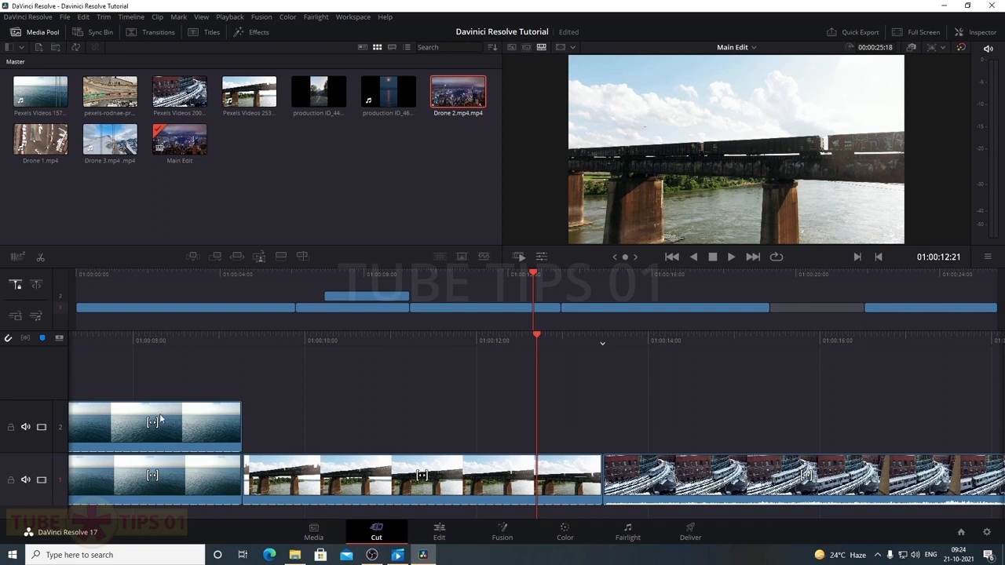
pyautogui.moveTo(223, 420); pyautogui.dragTo(712, 498)
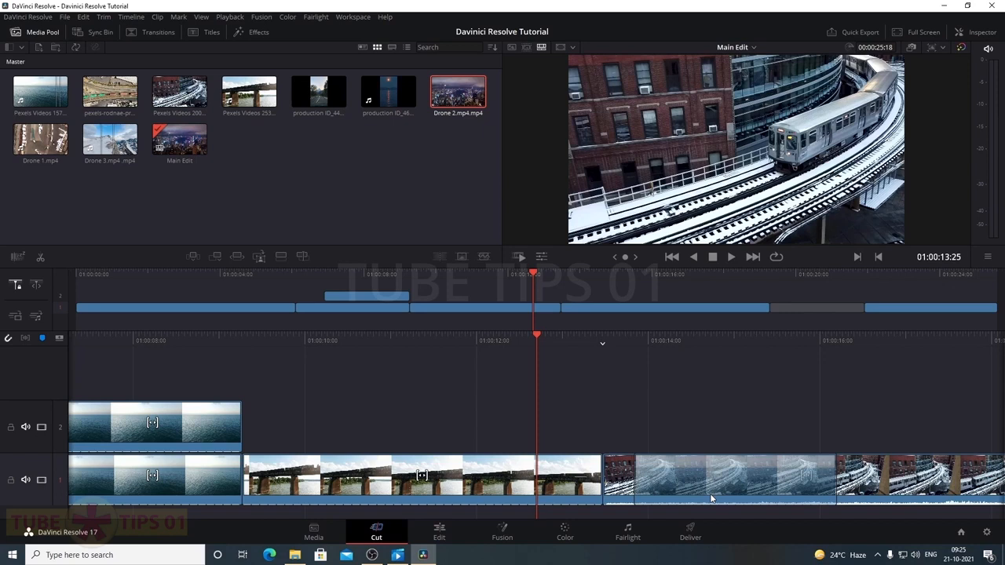
pyautogui.moveTo(712, 498); pyautogui.dragTo(682, 481)
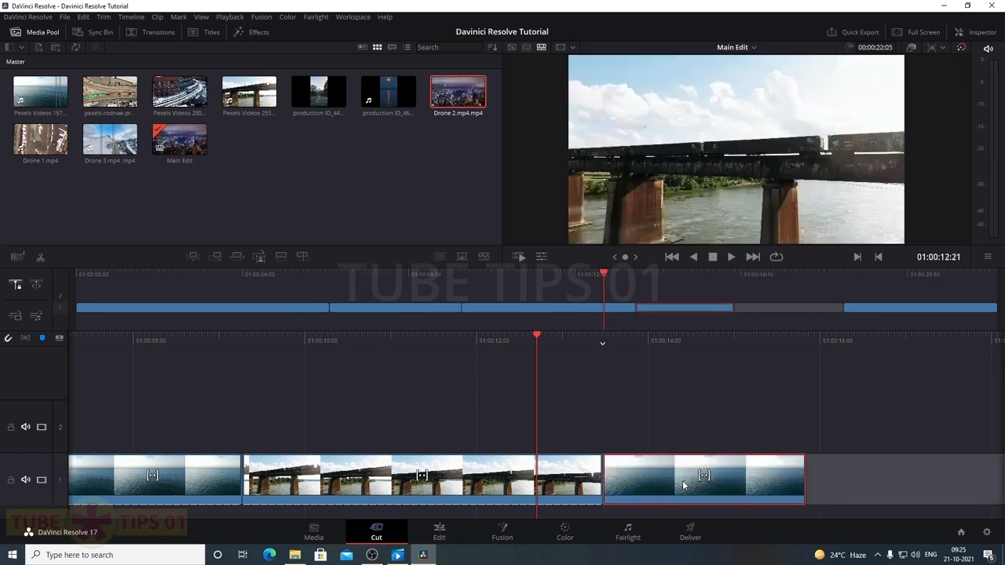
pyautogui.hotkey('ctrl', 'z')
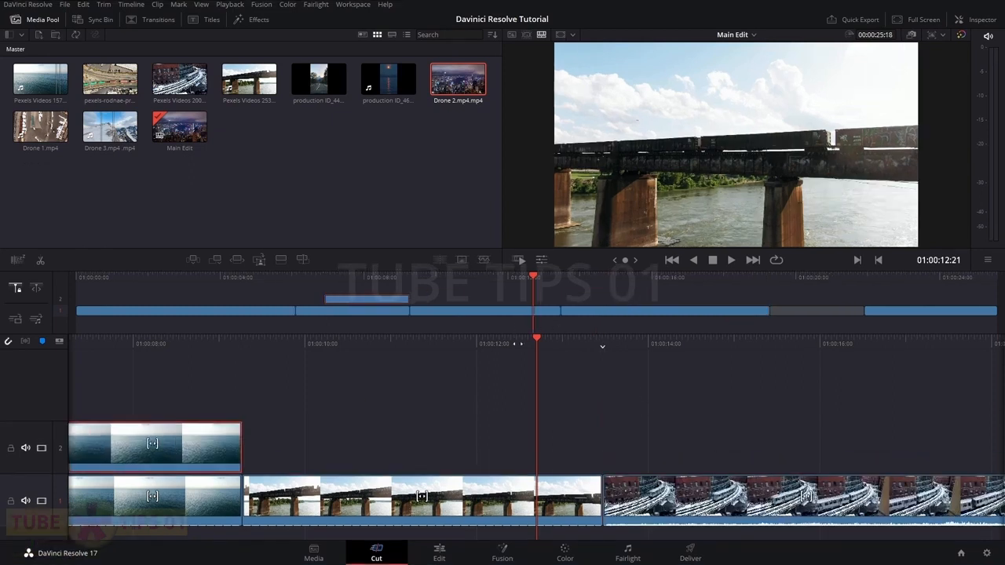
pyautogui.moveTo(377, 305)
pyautogui.mouseDown()
pyautogui.moveTo(432, 286)
pyautogui.moveTo(516, 292)
pyautogui.moveTo(572, 313)
pyautogui.moveTo(563, 291)
pyautogui.moveTo(521, 285)
pyautogui.moveTo(539, 283)
pyautogui.moveTo(623, 312)
pyautogui.moveTo(381, 298)
pyautogui.mouseUp()
pyautogui.click(379, 297)
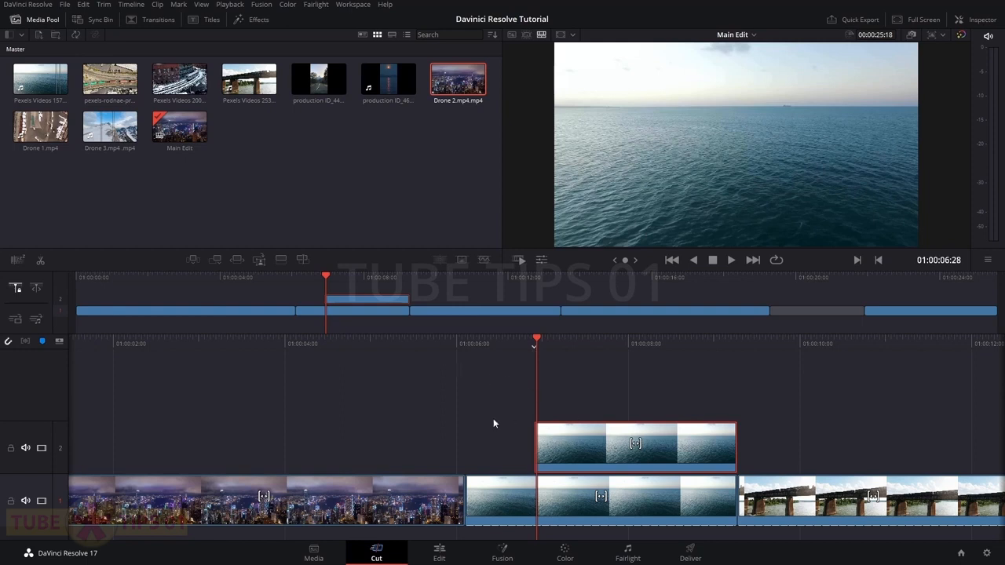
pyautogui.click(464, 407)
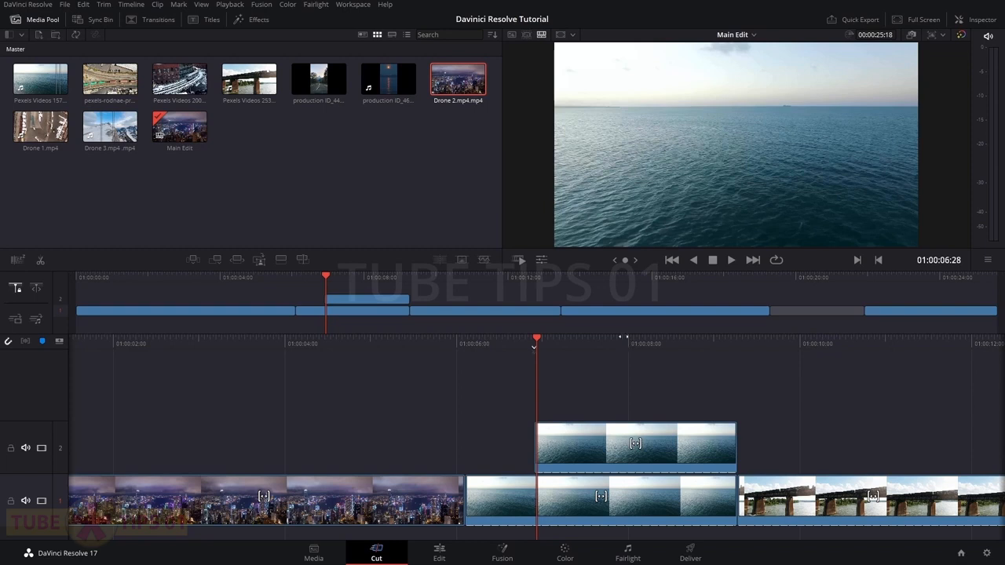
pyautogui.moveTo(539, 339); pyautogui.dragTo(454, 342)
pyautogui.click(439, 552)
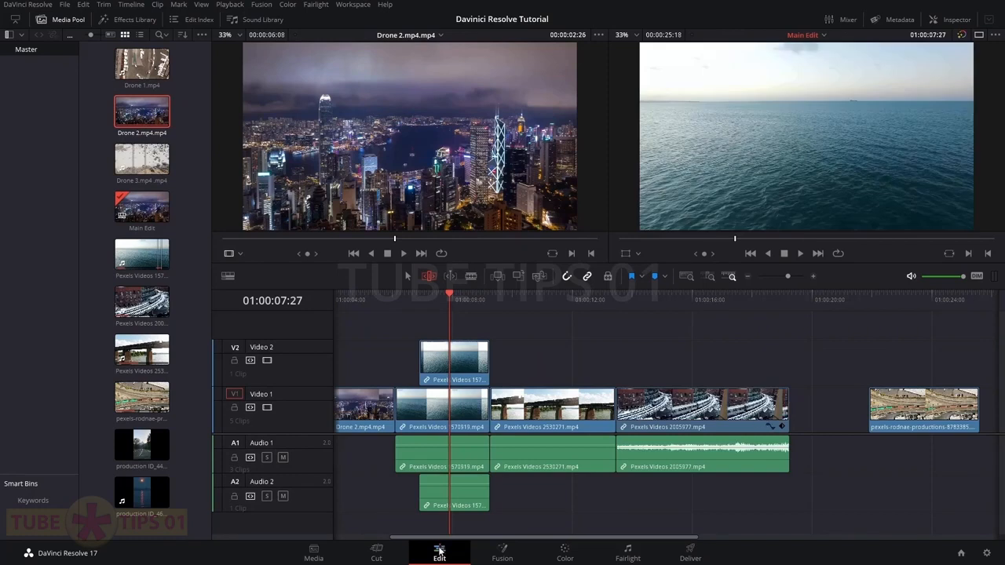
pyautogui.click(381, 553)
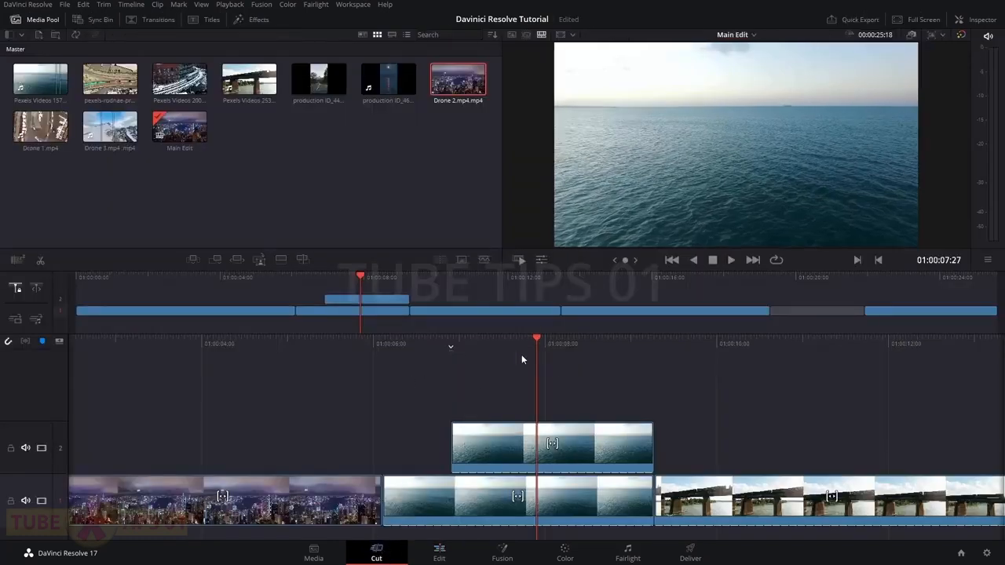
pyautogui.click(443, 555)
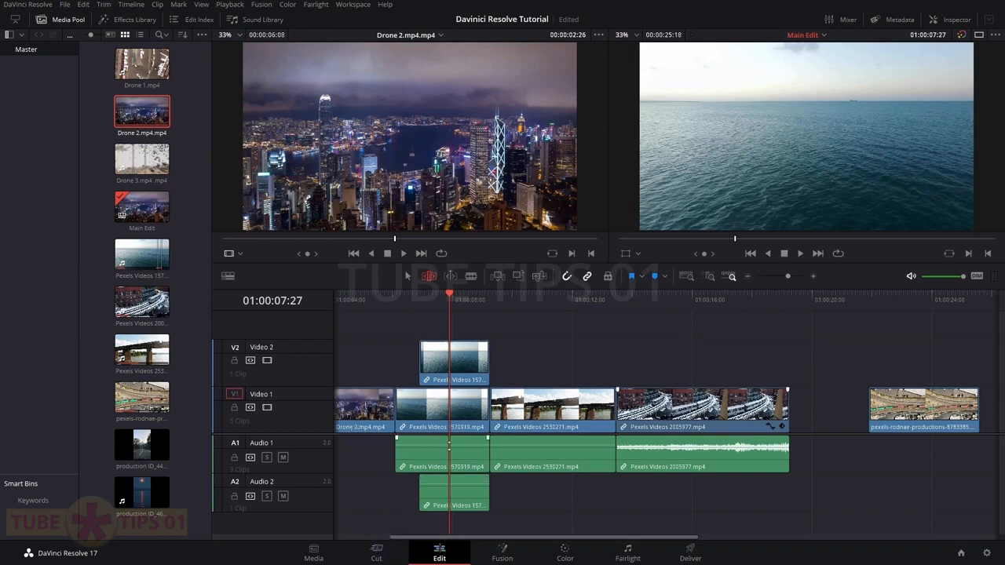
pyautogui.click(383, 550)
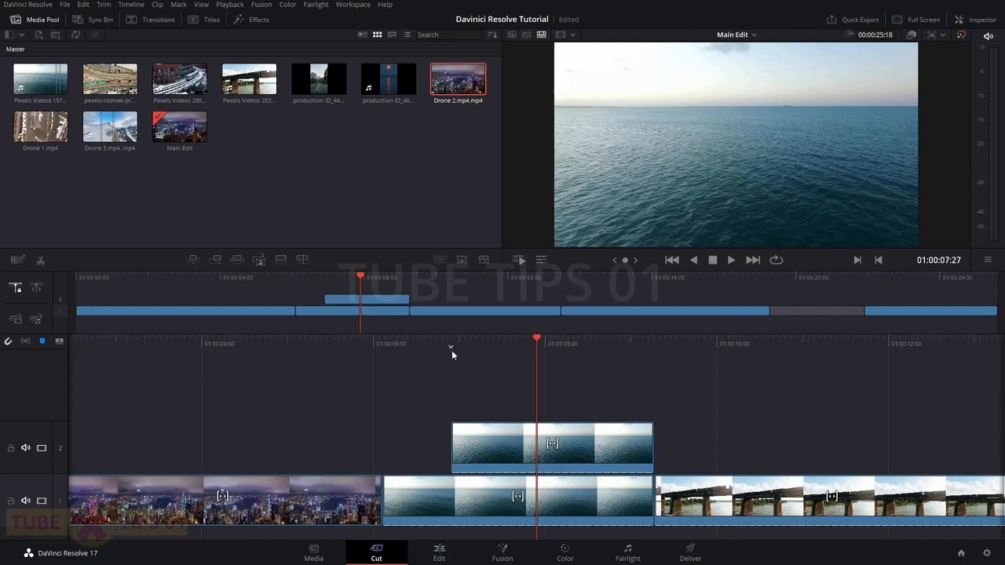
pyautogui.moveTo(505, 342); pyautogui.dragTo(532, 344)
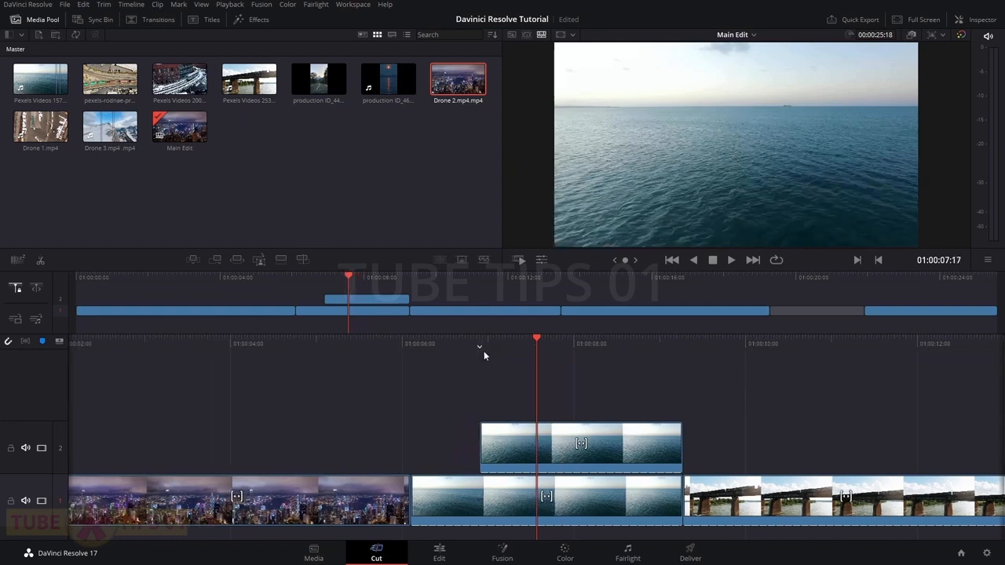
pyautogui.moveTo(602, 344); pyautogui.dragTo(364, 368)
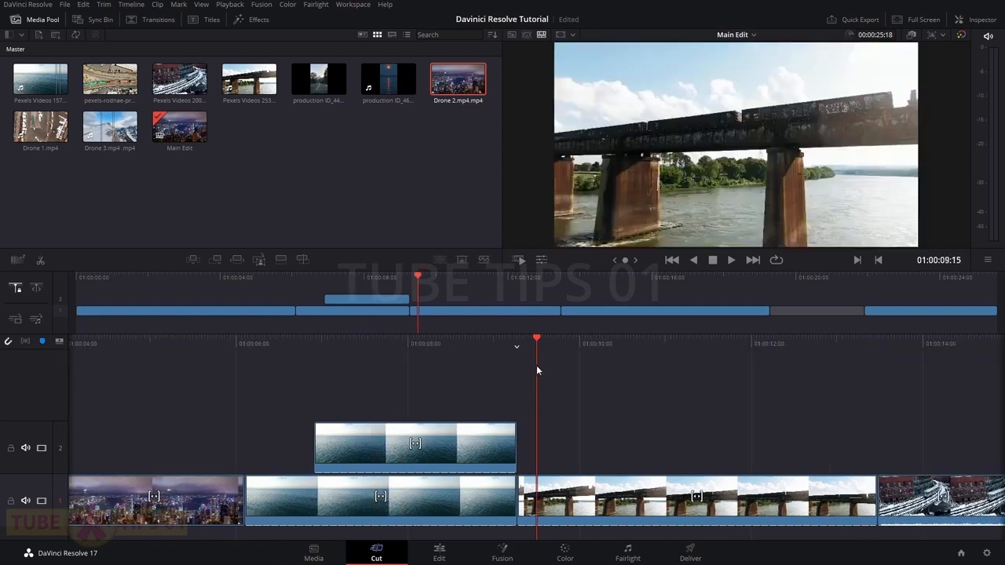
pyautogui.moveTo(474, 354); pyautogui.dragTo(550, 353)
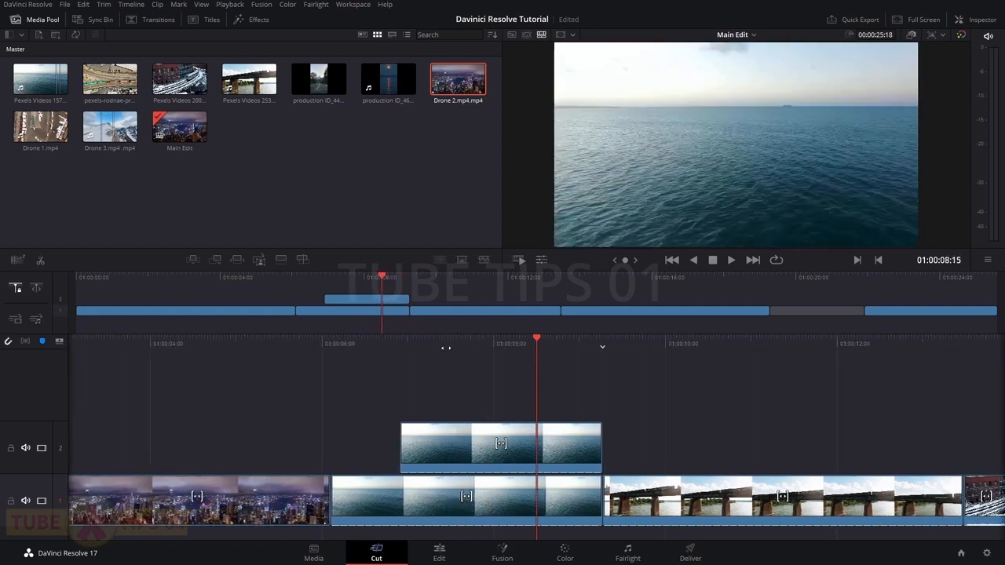
pyautogui.moveTo(454, 349); pyautogui.dragTo(508, 348)
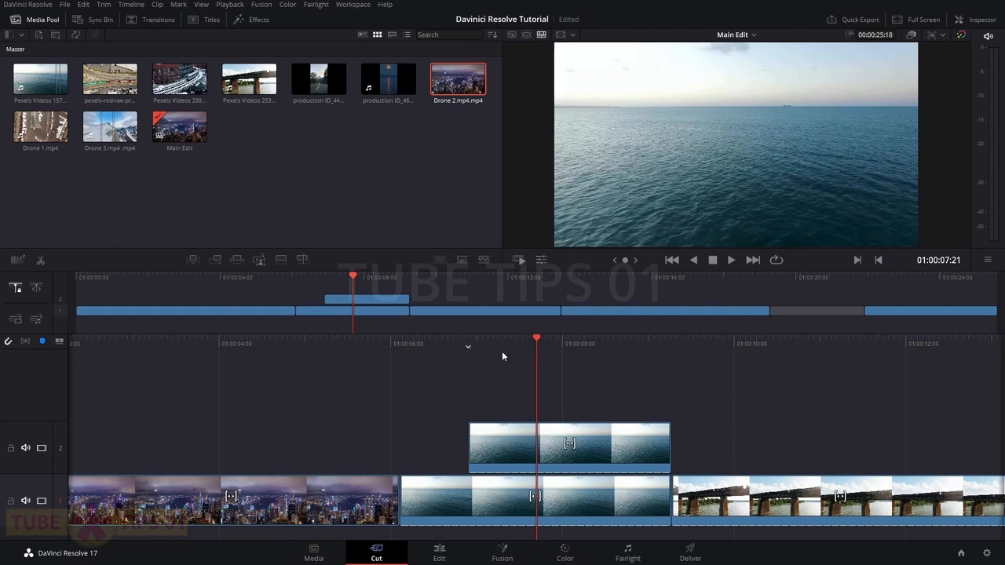
pyautogui.press('space')
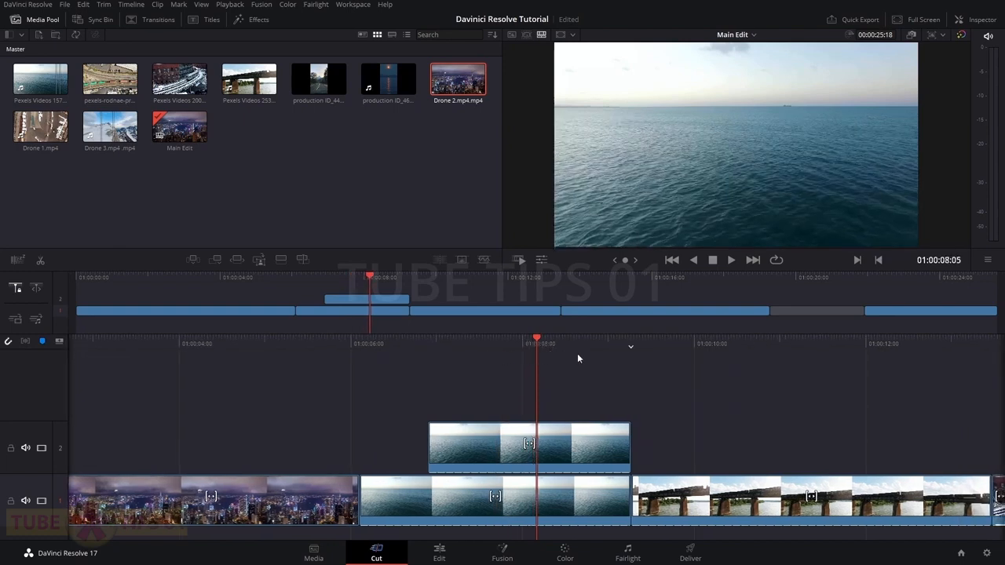
pyautogui.moveTo(510, 344); pyautogui.dragTo(562, 344)
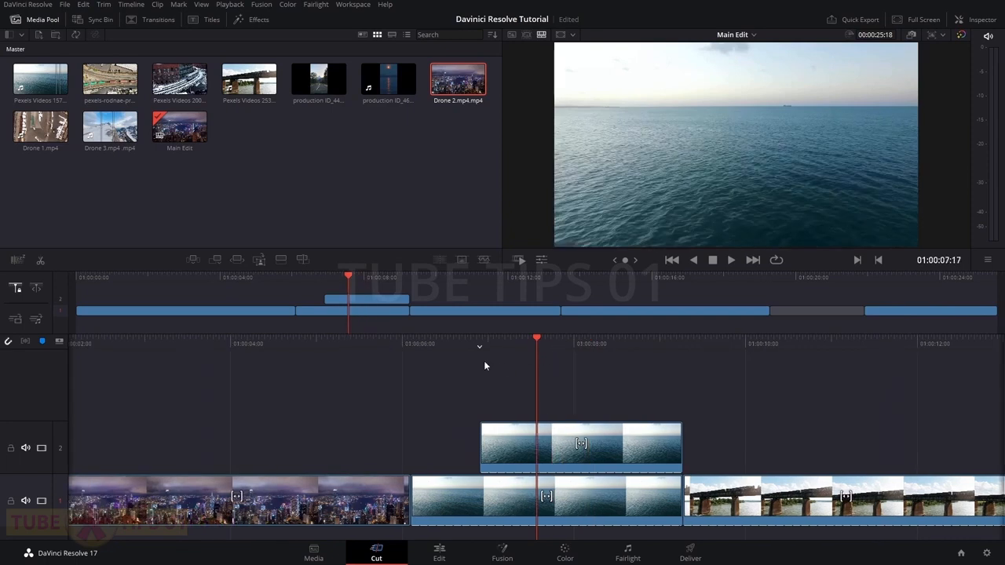
pyautogui.moveTo(386, 336); pyautogui.dragTo(647, 354)
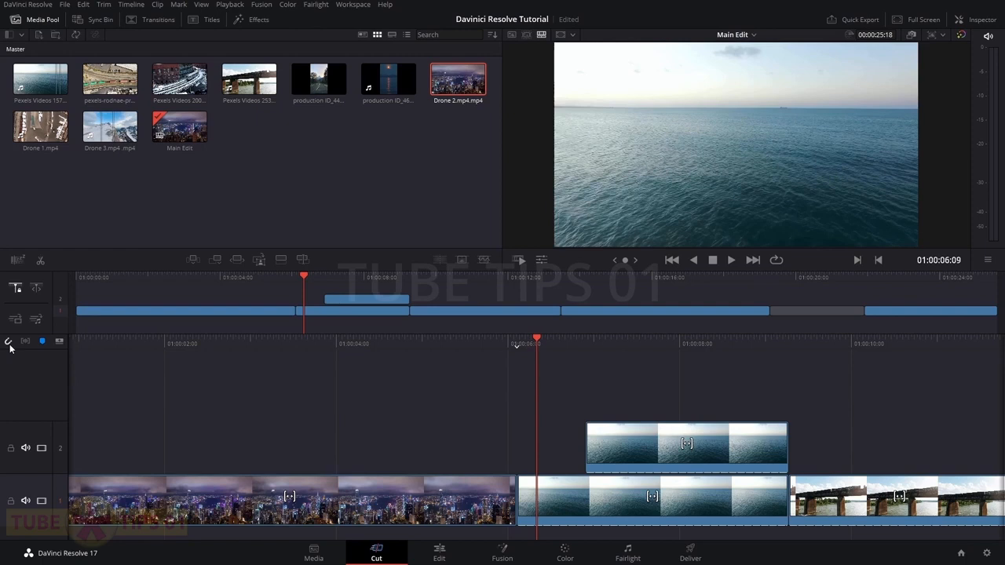
# Add empty tracks 3 and 4, then split the V1 ocean clip at the playhead near 01:00:06:10
pyautogui.click(60, 340)
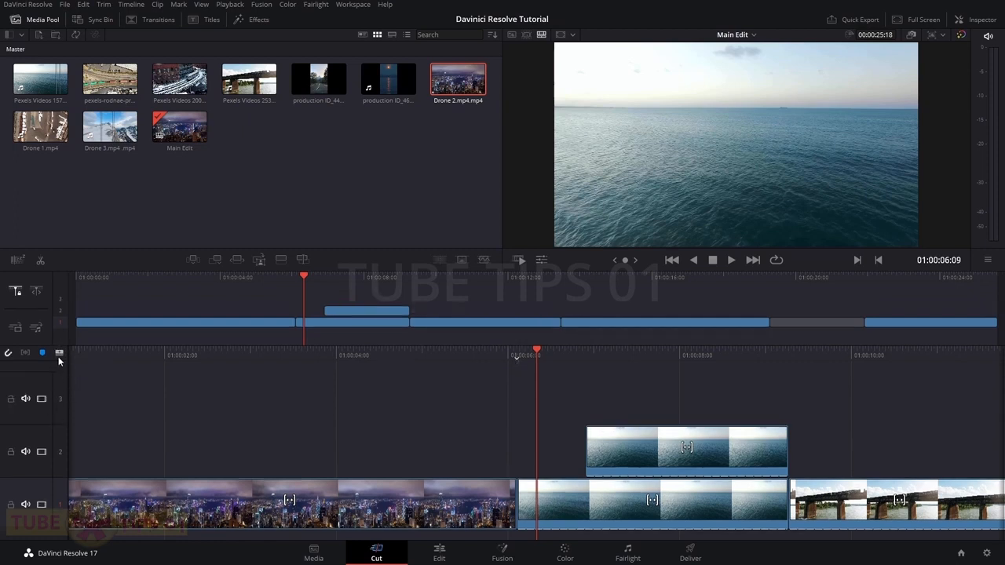
pyautogui.click(58, 356)
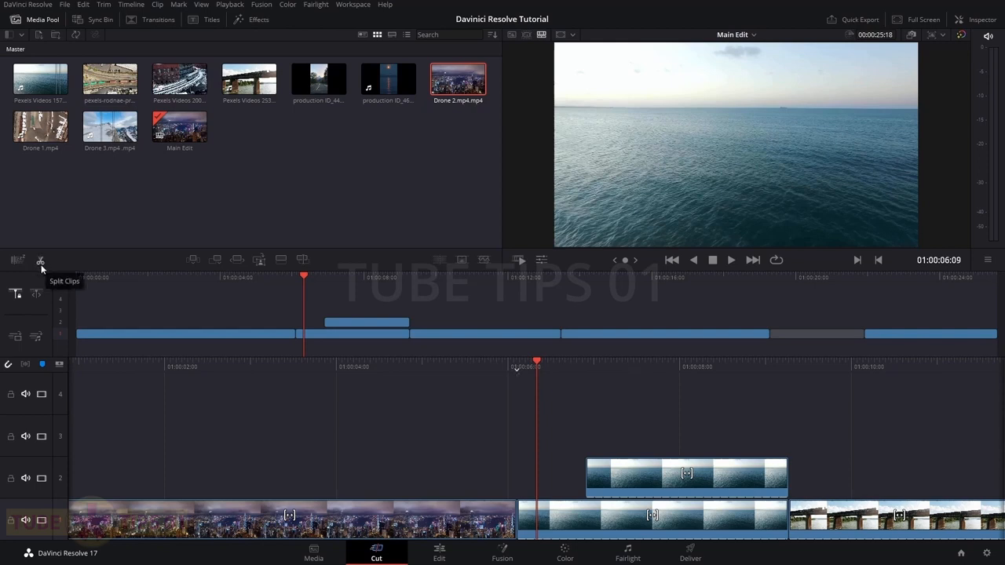
pyautogui.moveTo(539, 532)
pyautogui.mouseDown()
pyautogui.moveTo(523, 530)
pyautogui.moveTo(539, 530)
pyautogui.mouseUp()
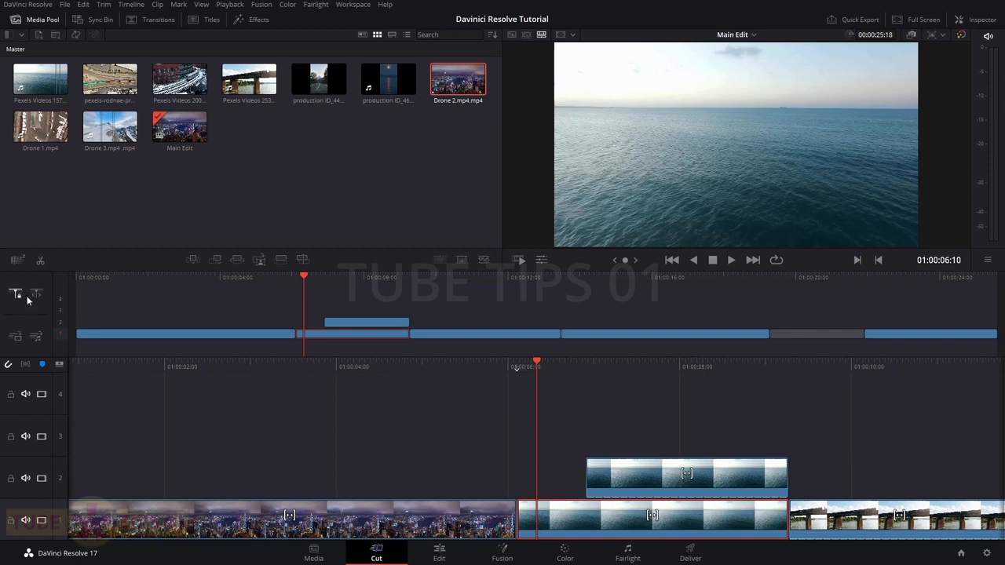
pyautogui.click(37, 263)
pyautogui.moveTo(531, 368); pyautogui.dragTo(516, 368)
pyautogui.moveTo(859, 367); pyautogui.dragTo(584, 367)
# Split the railway bridge clip at the playhead, then cut both stacked ocean clips at 01:00:08:17
pyautogui.hotkey('ctrl', '\\')
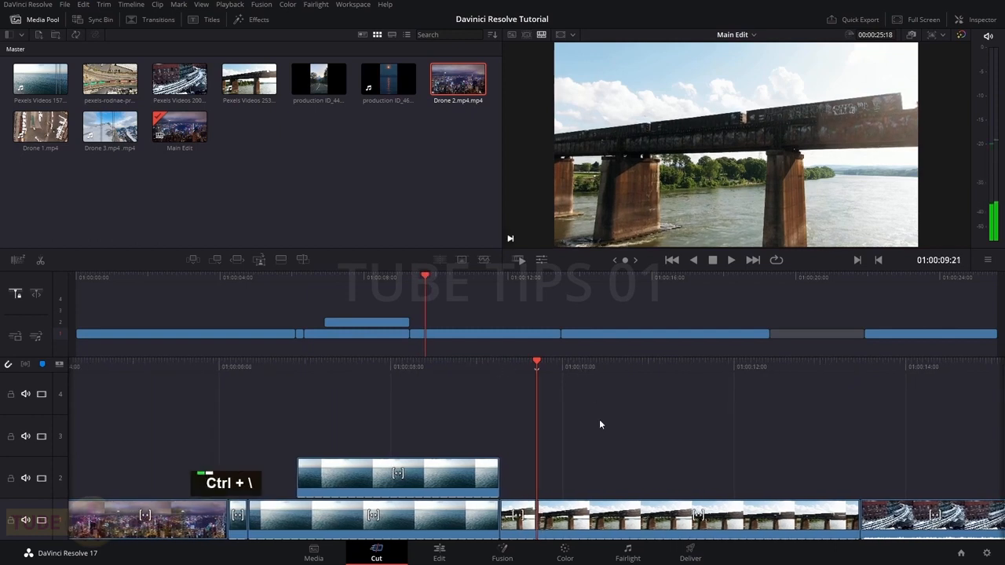
pyautogui.moveTo(538, 372); pyautogui.dragTo(586, 368)
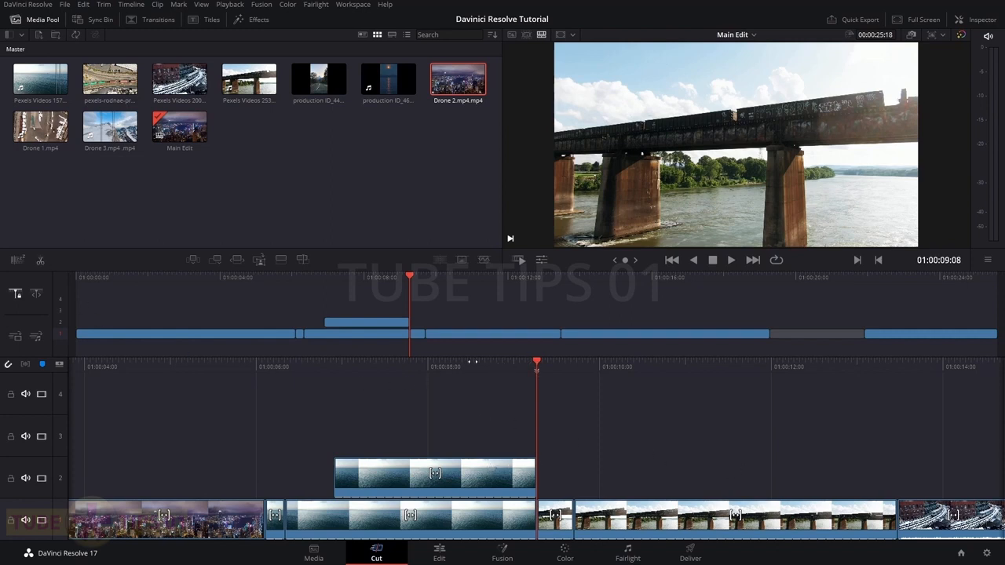
pyautogui.moveTo(473, 363); pyautogui.dragTo(538, 366)
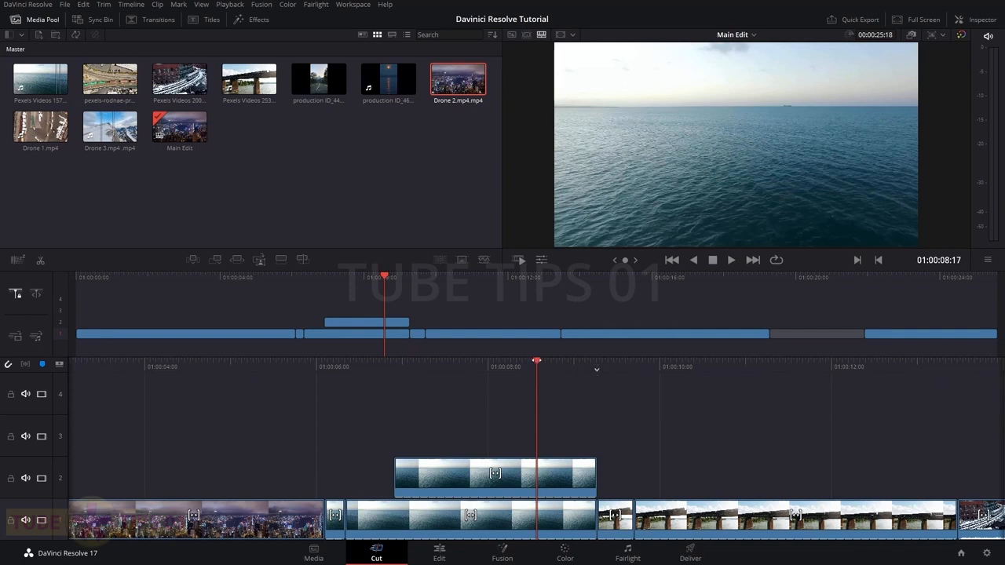
pyautogui.rightClick(538, 361)
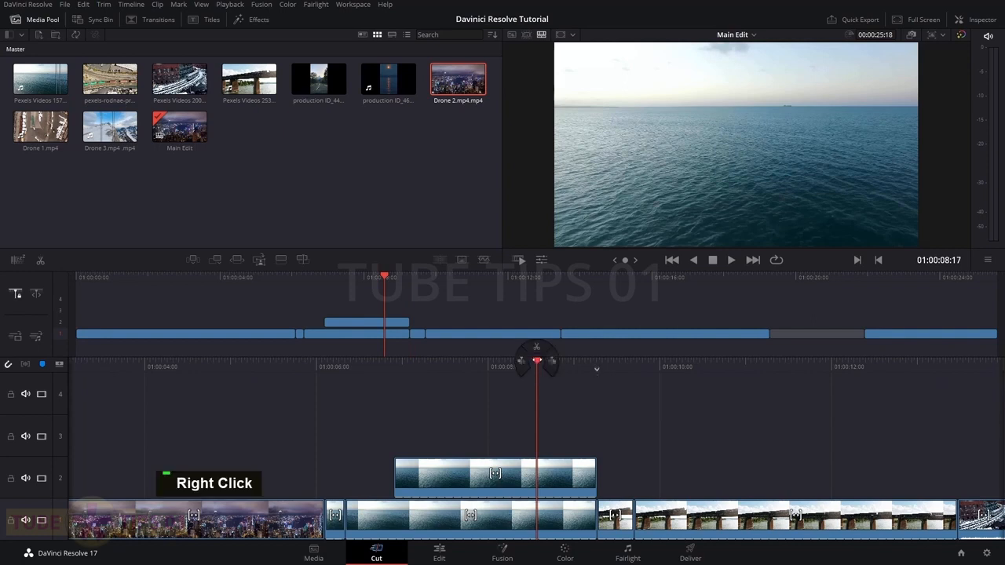
pyautogui.click(538, 351)
# At 01:00:08:02, select all clips left of the playhead, then right, then clear the selection
pyautogui.moveTo(478, 363); pyautogui.dragTo(522, 363)
pyautogui.rightClick(580, 369)
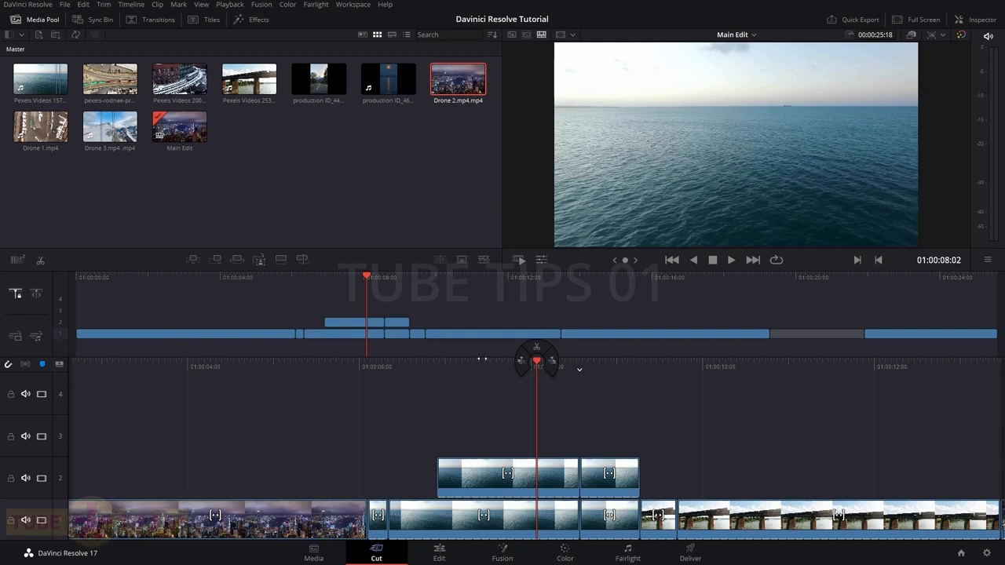
pyautogui.click(519, 364)
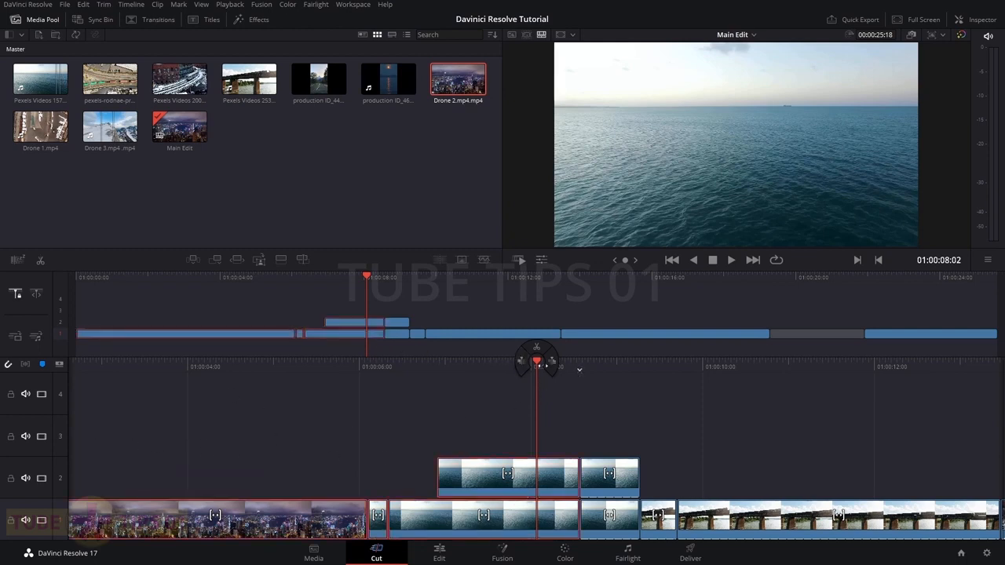
pyautogui.click(553, 365)
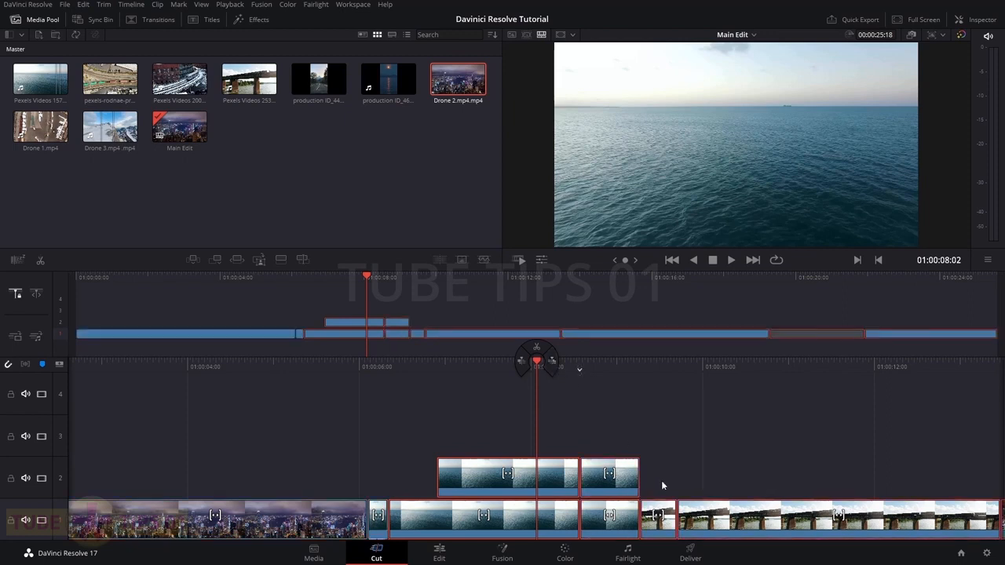
pyautogui.click(607, 422)
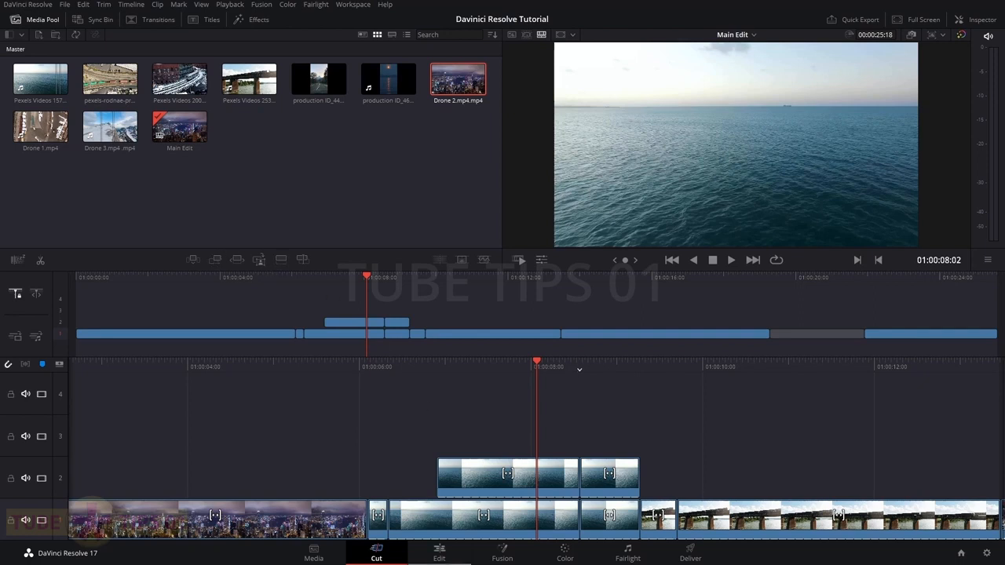
# Check the Edit page, then return to the Cut page and park the playhead at 01:00:10:03
pyautogui.click(441, 557)
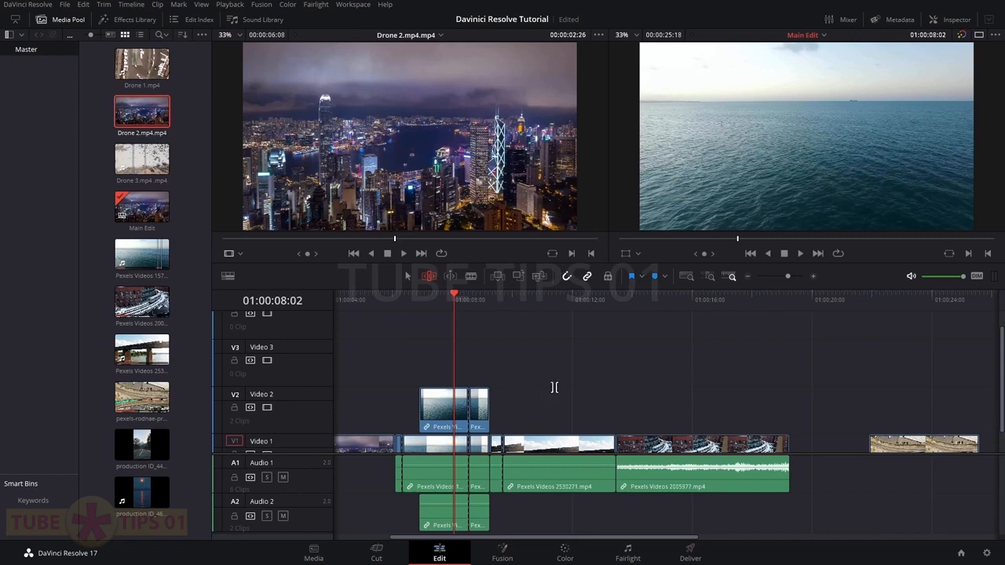
pyautogui.moveTo(337, 137); pyautogui.dragTo(552, 110)
pyautogui.click(376, 554)
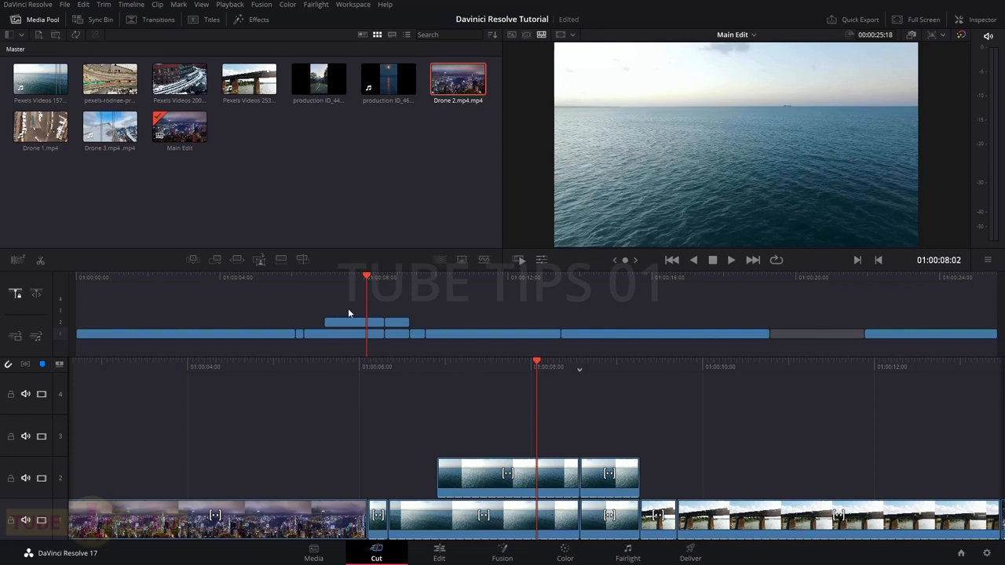
pyautogui.click(439, 281)
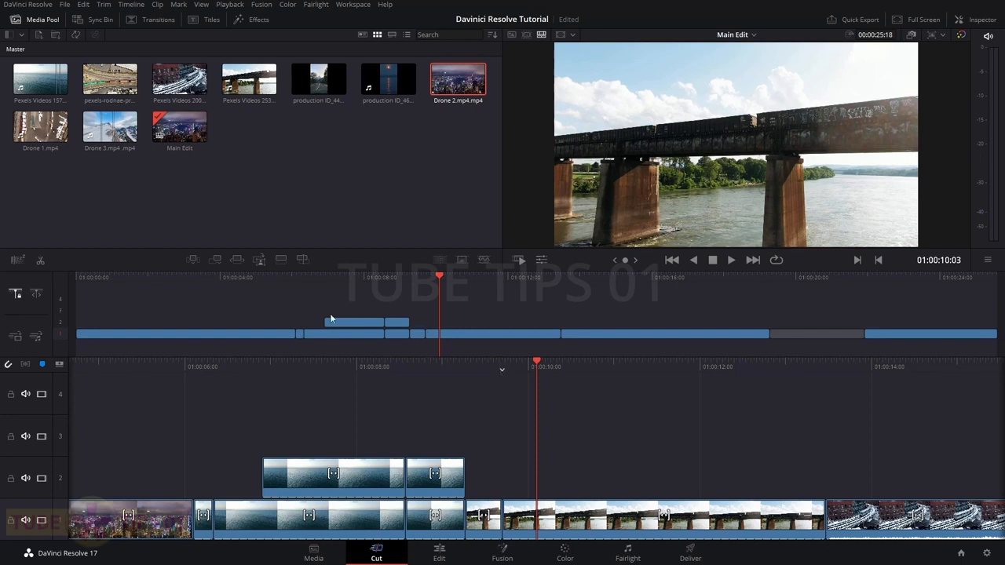
# Smart-insert Drone 1.mp4 at the playhead, then undo twice to back it out
pyautogui.click(354, 215)
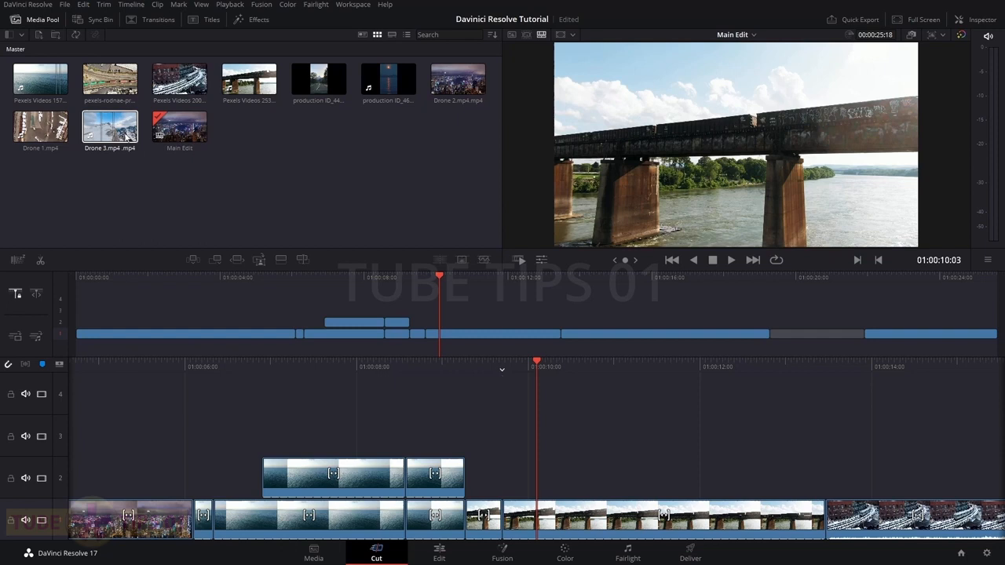
pyautogui.click(38, 131)
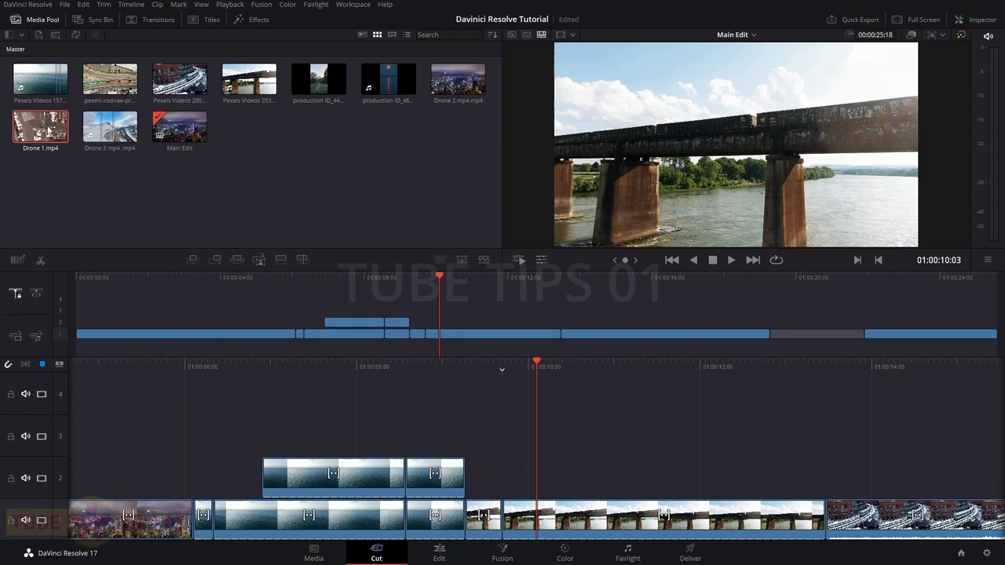
pyautogui.click(193, 258)
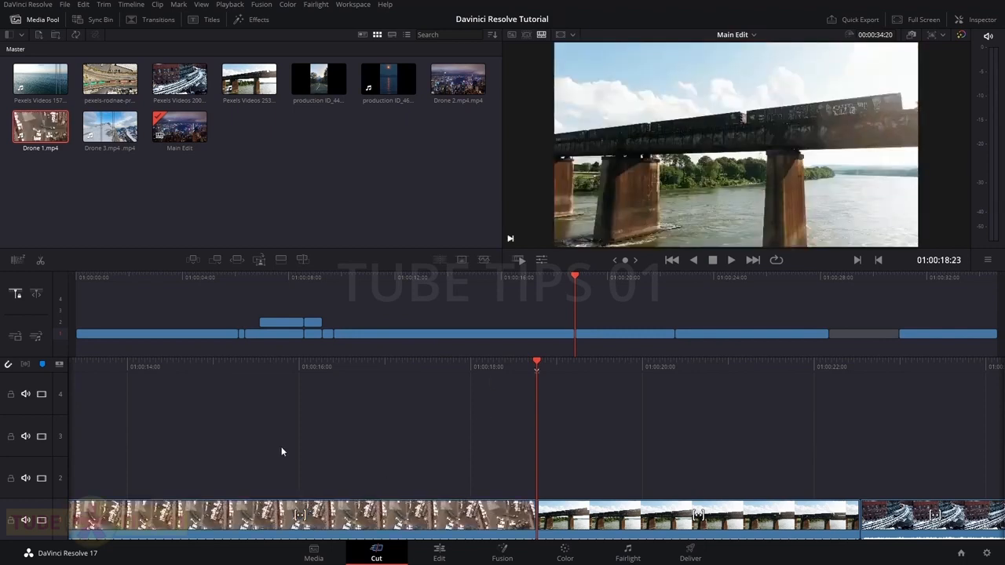
pyautogui.hotkey('ctrl', 'z')
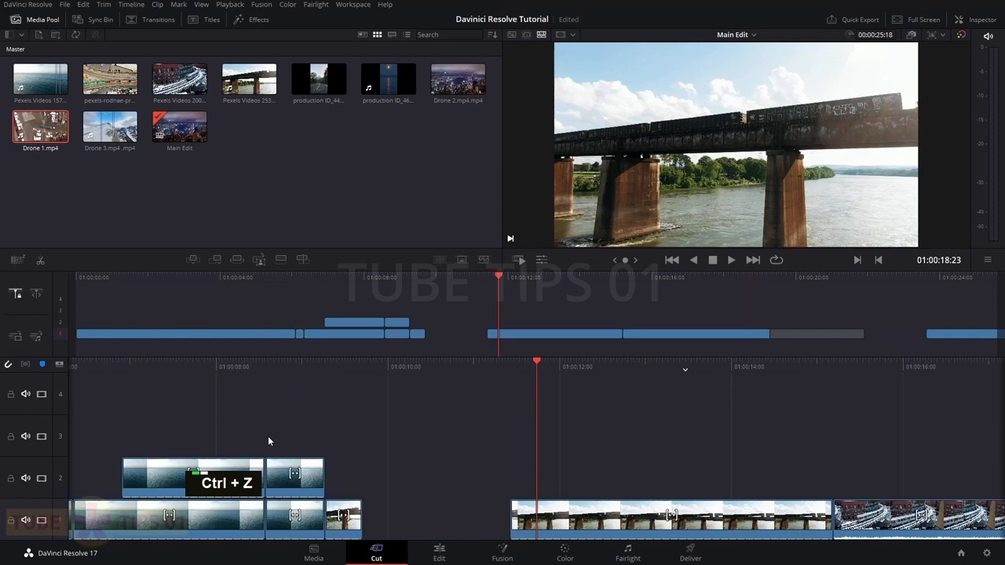
pyautogui.hotkey('ctrl', 'z')
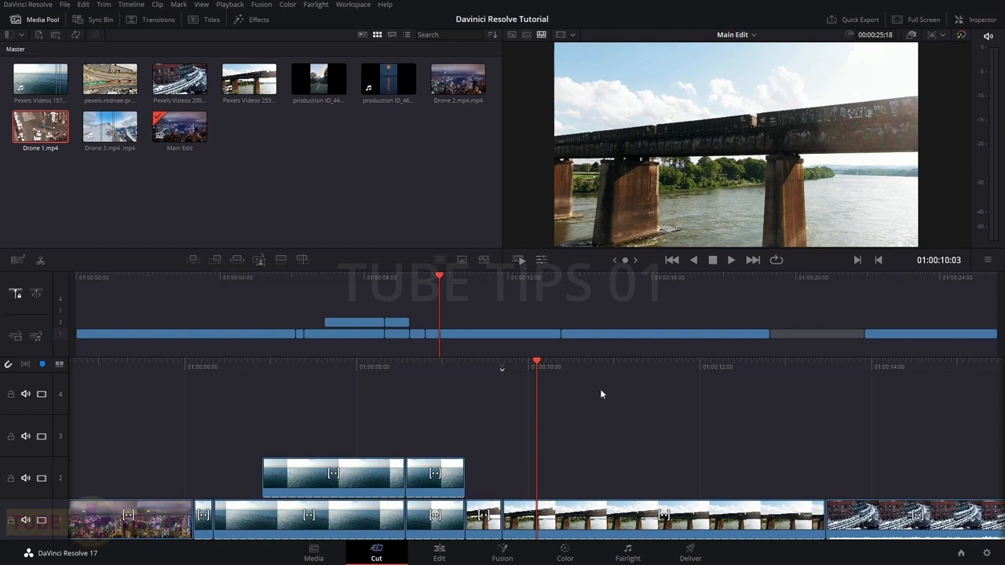
pyautogui.hotkey('alt', 'Tab')
pyautogui.hotkey('alt', 'Tab')
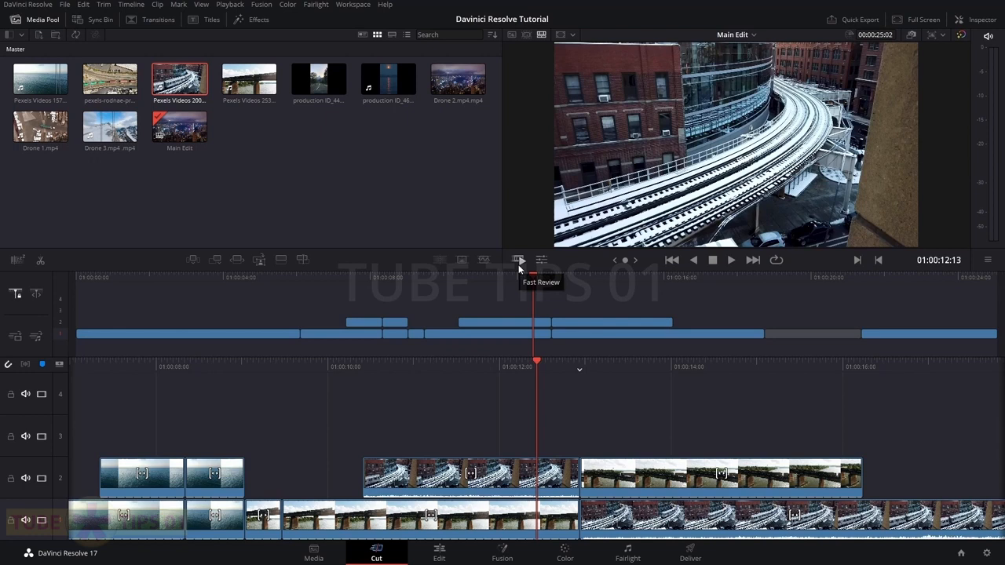
# Play the timeline from the start in Fast Review, stopping on the railway clip at 01:00:17:23
pyautogui.press('Home')
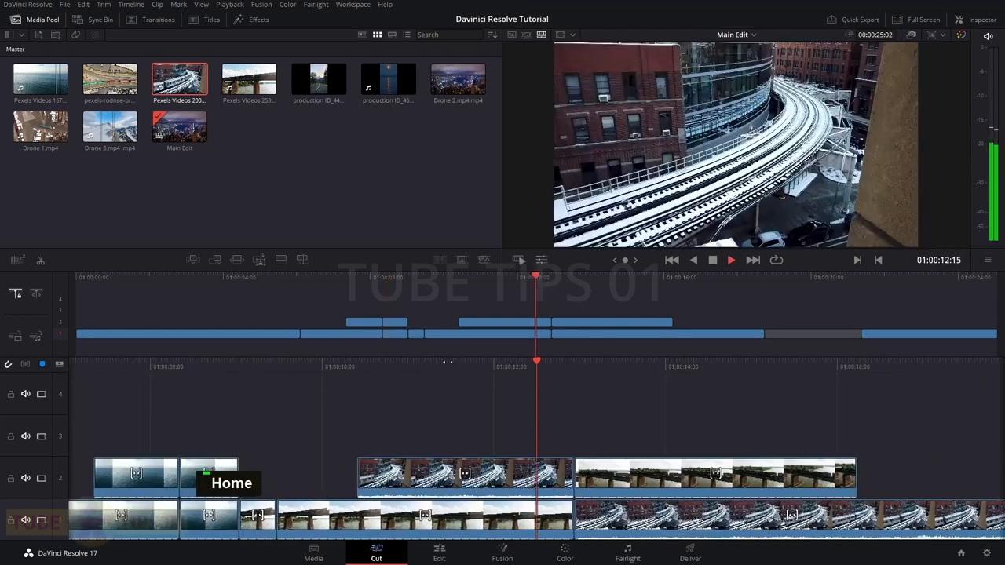
pyautogui.press('space')
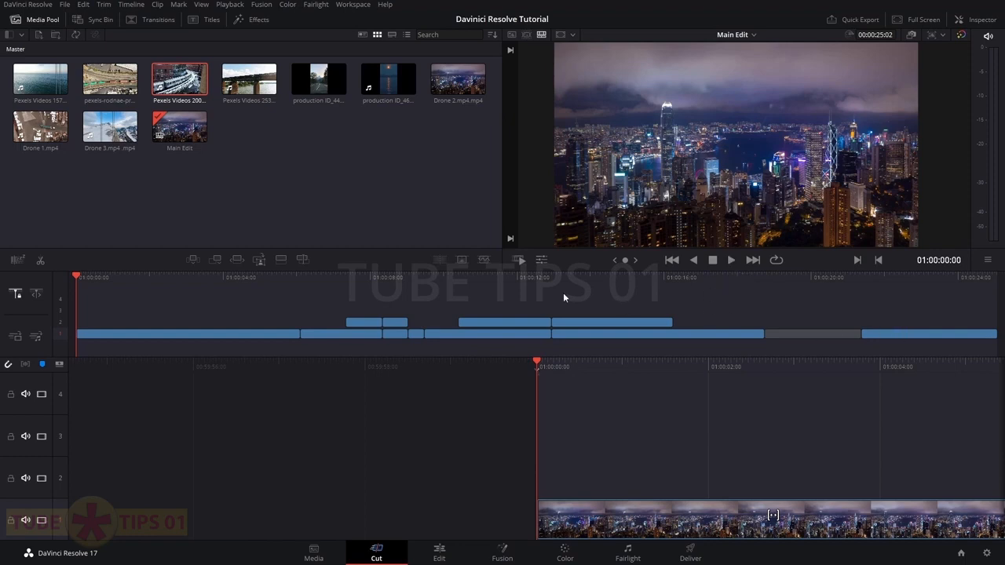
pyautogui.click(519, 264)
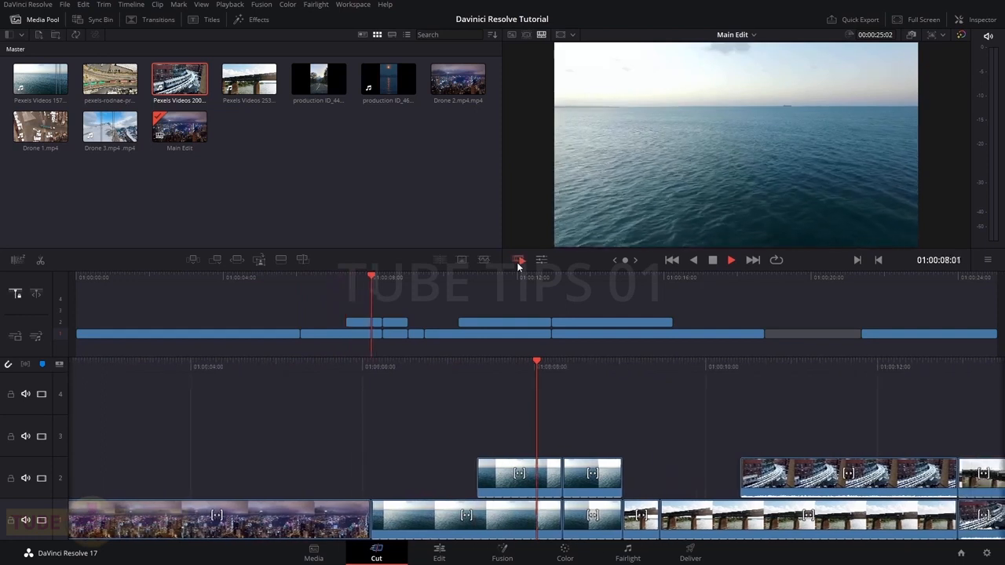
pyautogui.press('space')
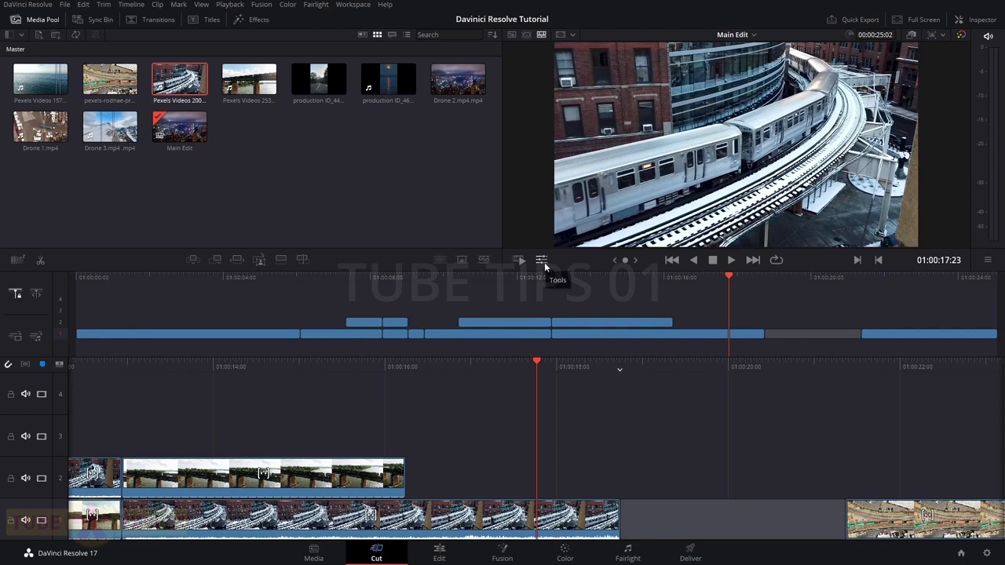
# Reposition the railway image and its anchor point with the viewer's on-screen transform handles
pyautogui.click(542, 260)
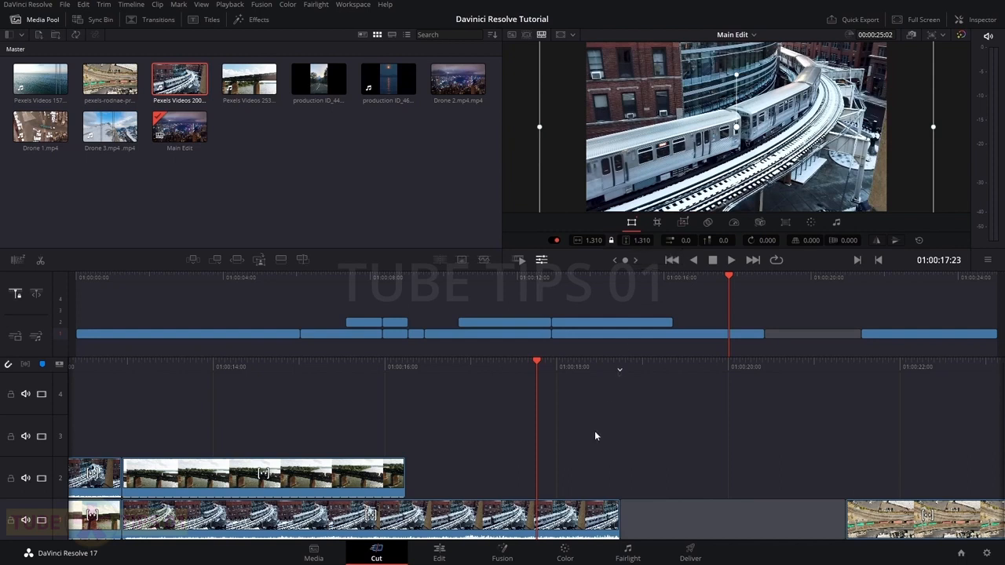
pyautogui.click(450, 550)
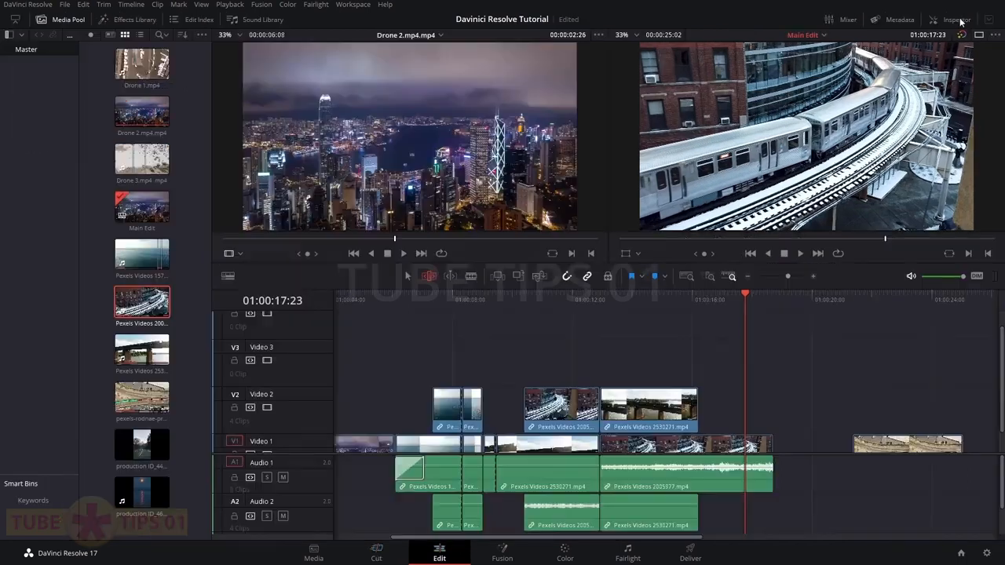
pyautogui.click(957, 19)
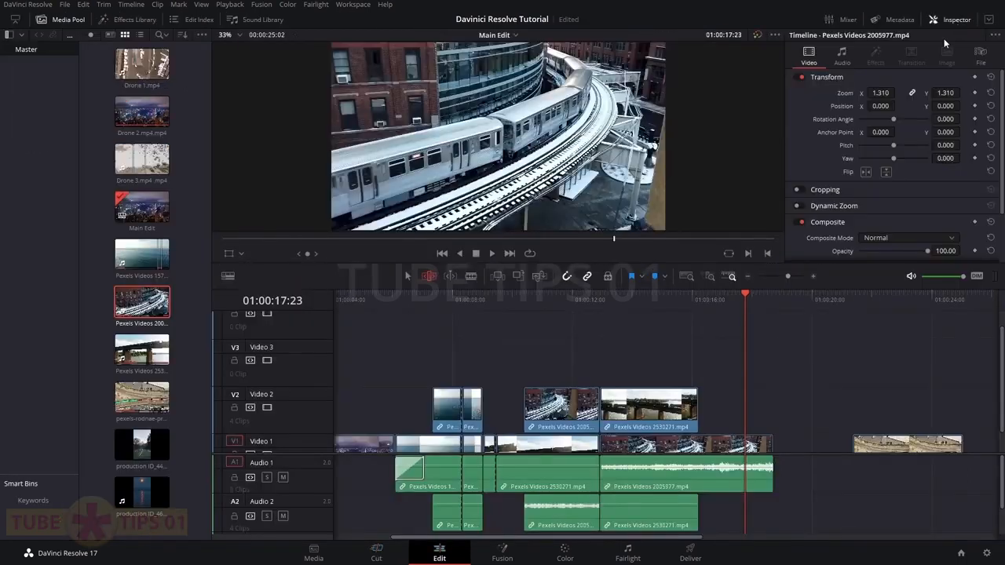
pyautogui.click(229, 254)
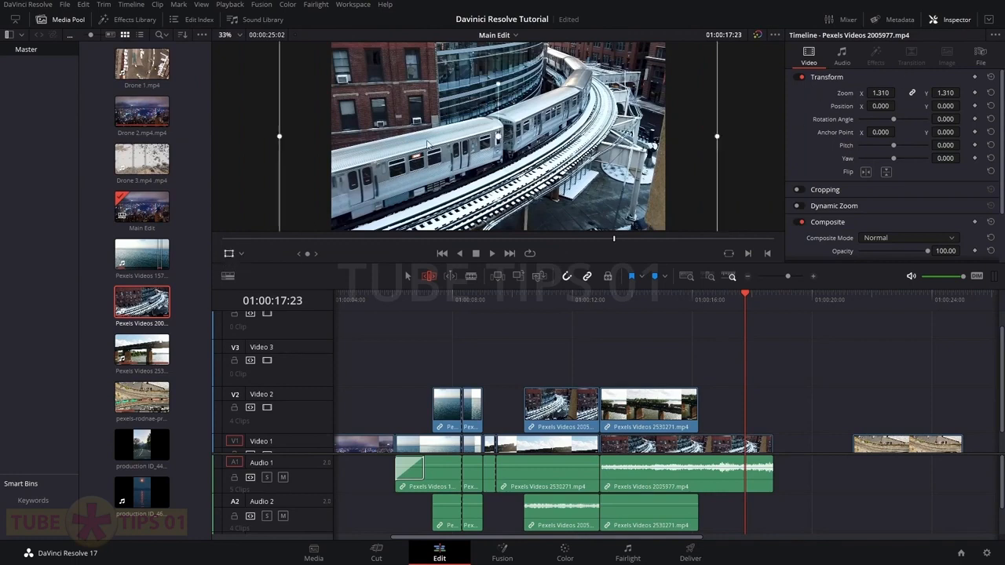
pyautogui.moveTo(624, 136); pyautogui.dragTo(652, 136)
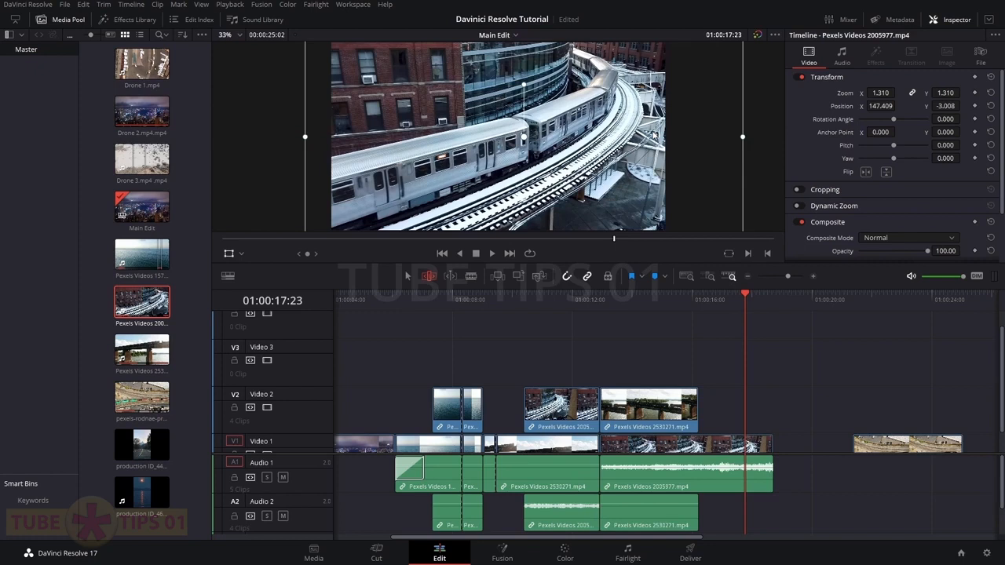
pyautogui.moveTo(526, 140); pyautogui.dragTo(484, 140)
pyautogui.moveTo(570, 123); pyautogui.dragTo(535, 121)
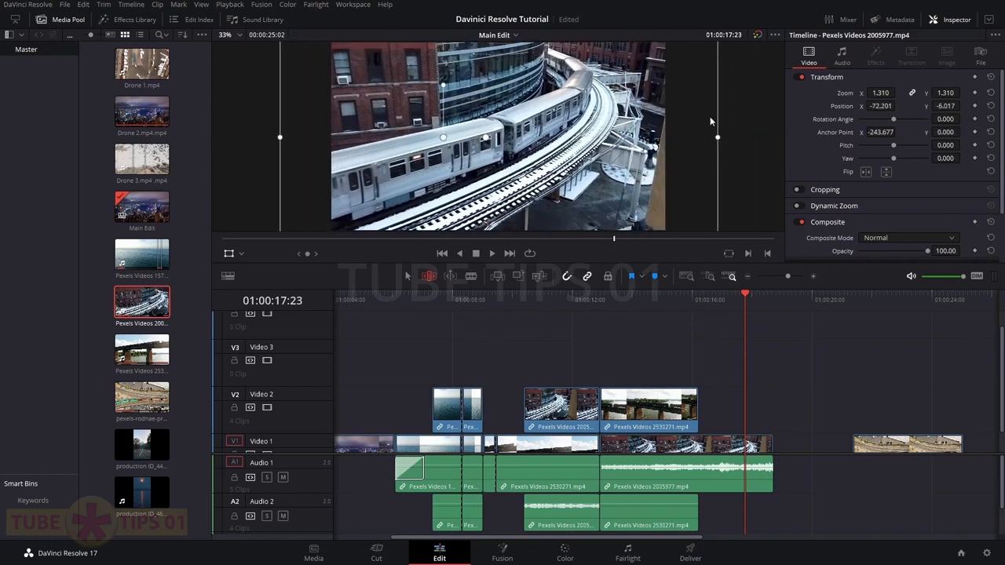
pyautogui.click(380, 556)
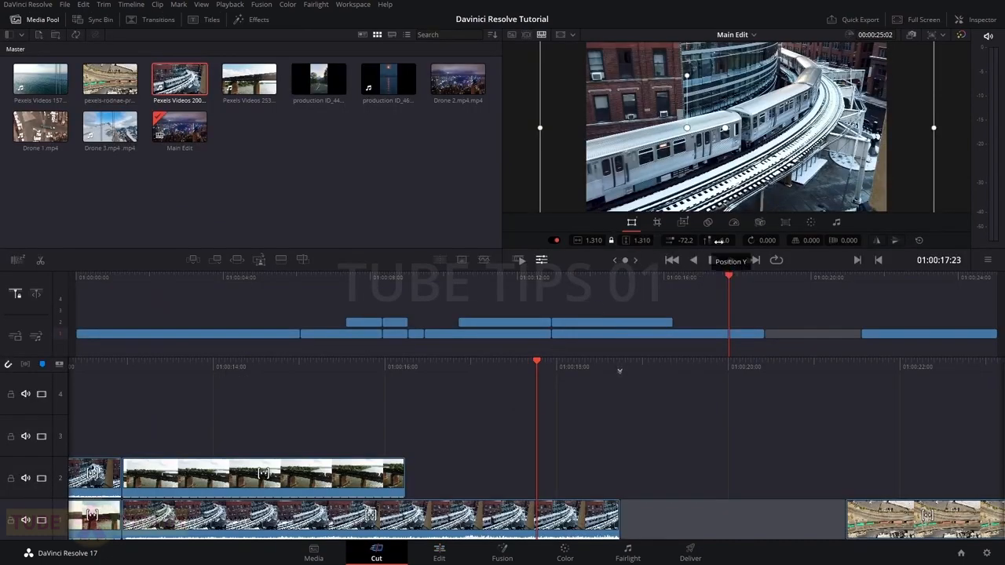
# Raise the railway image, crop its left edge by 3.000, and enable Dynamic Zoom
pyautogui.moveTo(719, 240); pyautogui.dragTo(627, 240)
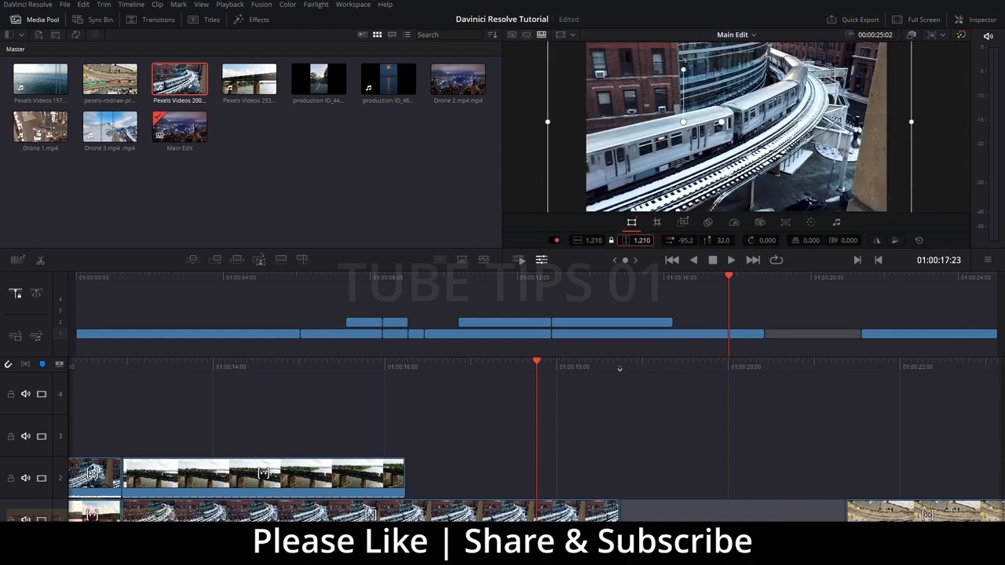
pyautogui.click(658, 223)
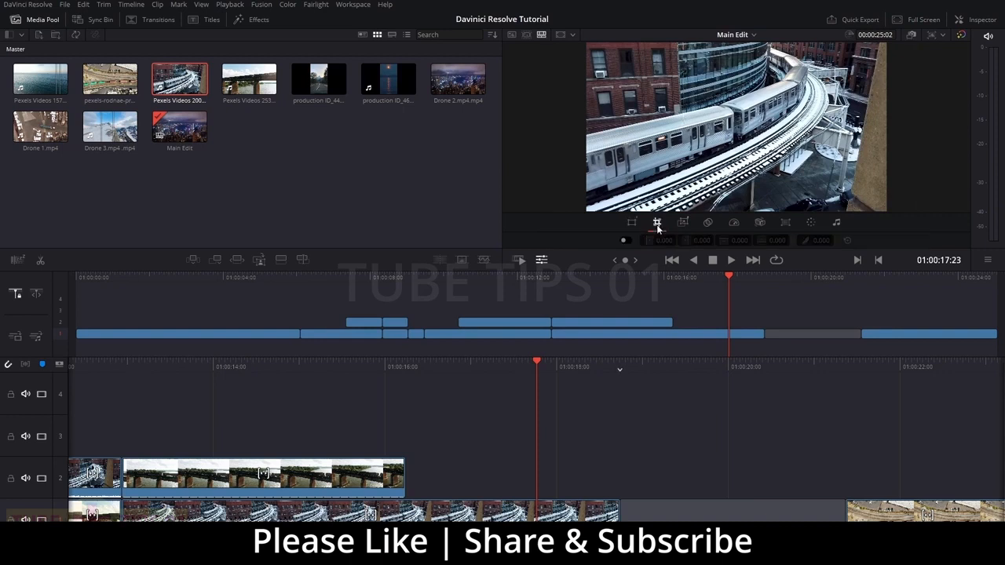
pyautogui.moveTo(655, 244); pyautogui.dragTo(664, 240)
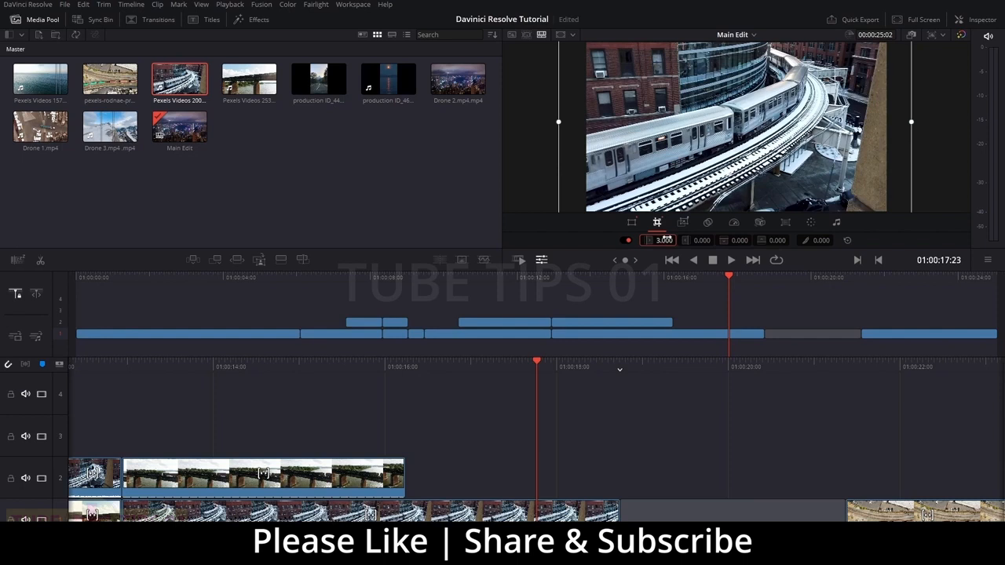
pyautogui.click(683, 225)
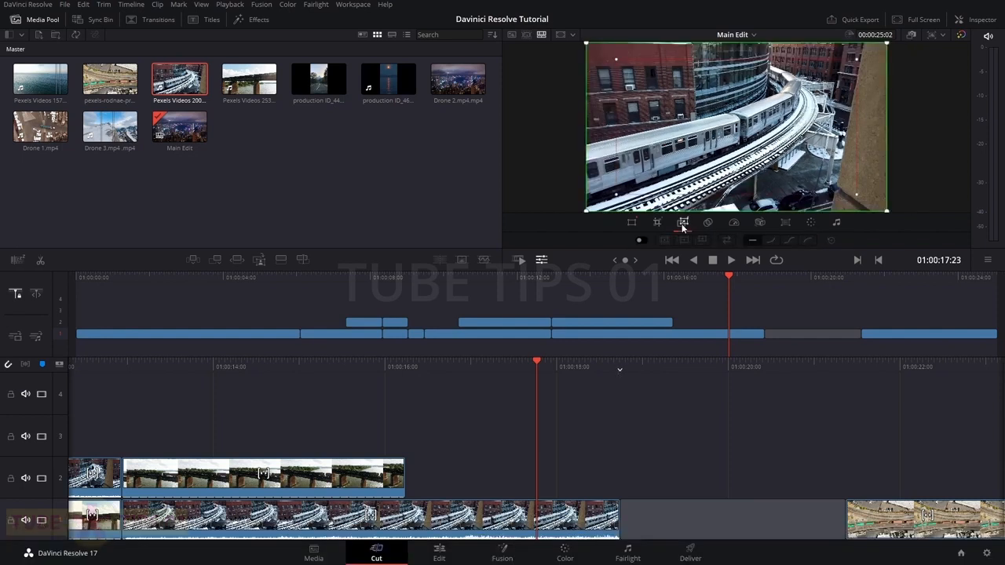
pyautogui.click(641, 241)
pyautogui.press('space')
pyautogui.press('space')
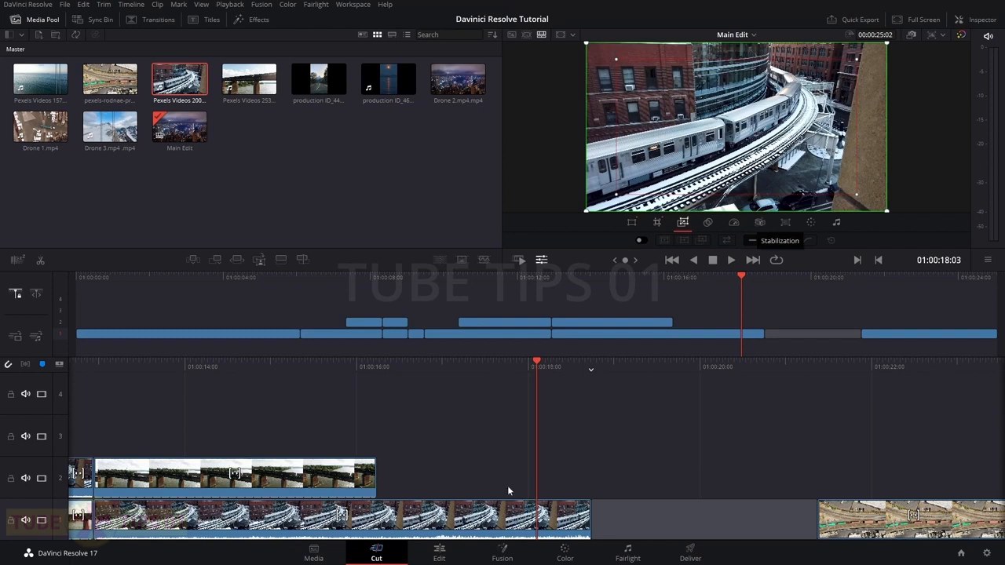
pyautogui.click(442, 551)
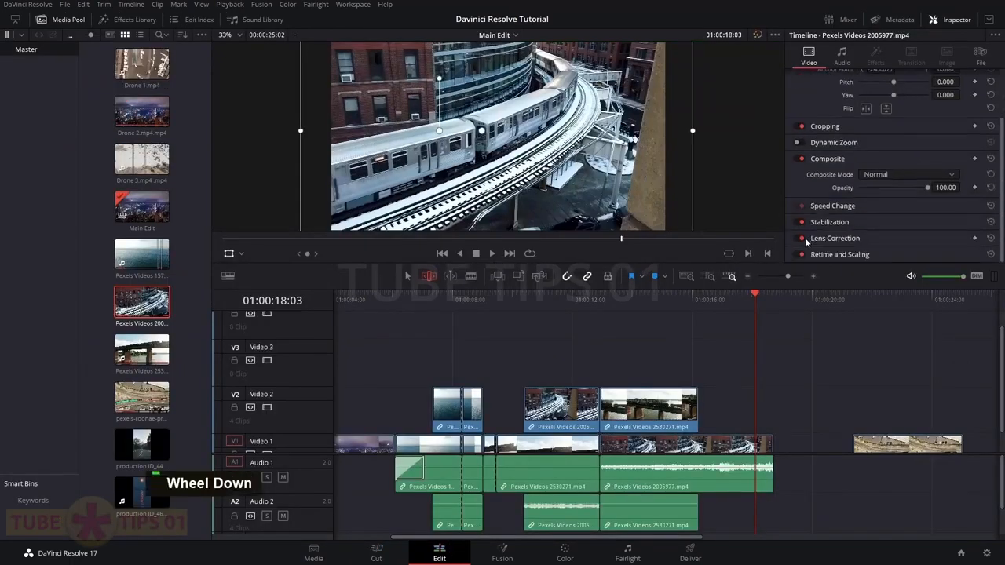
pyautogui.click(387, 558)
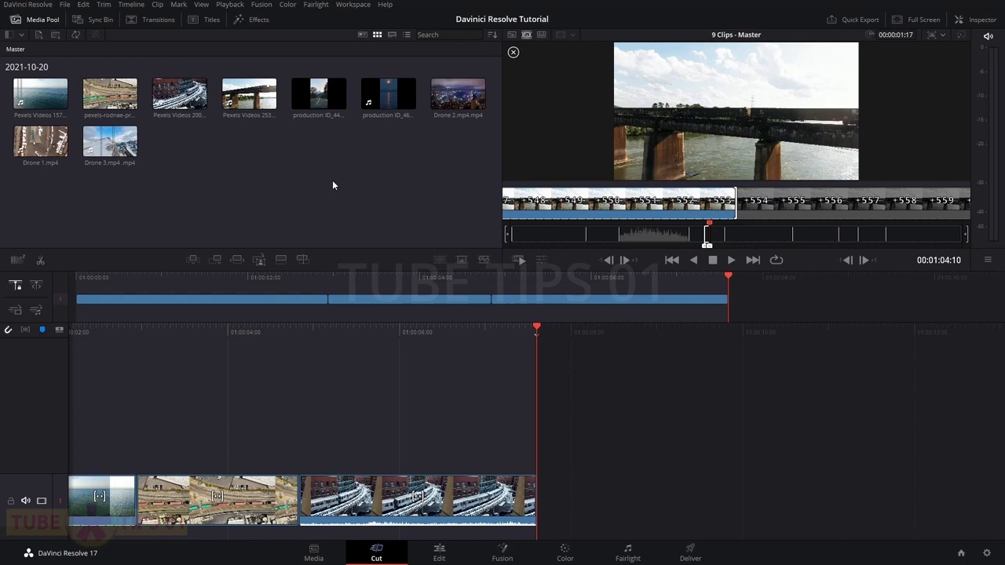
pyautogui.rightClick(302, 177)
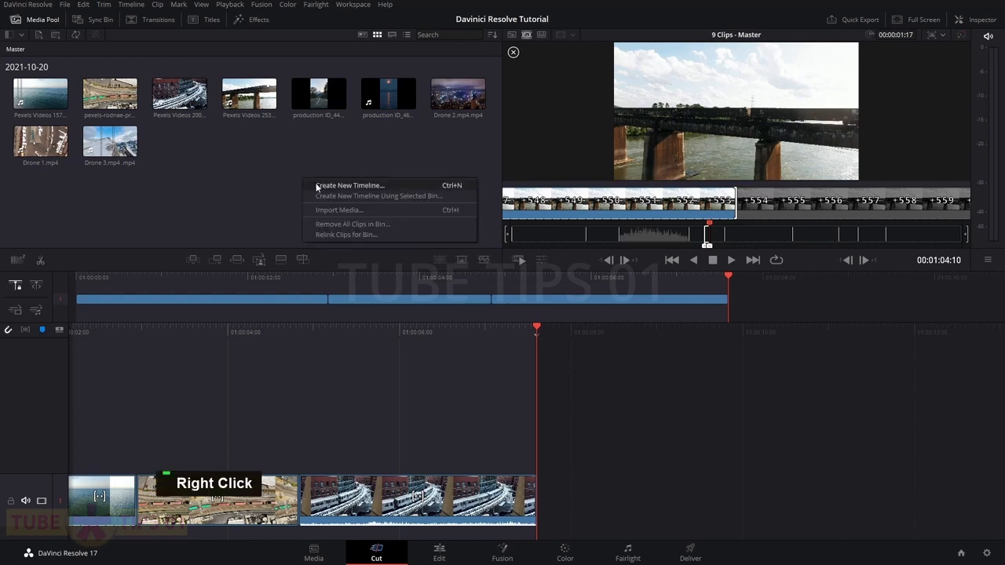
pyautogui.click(315, 187)
pyautogui.write('My Timeline')
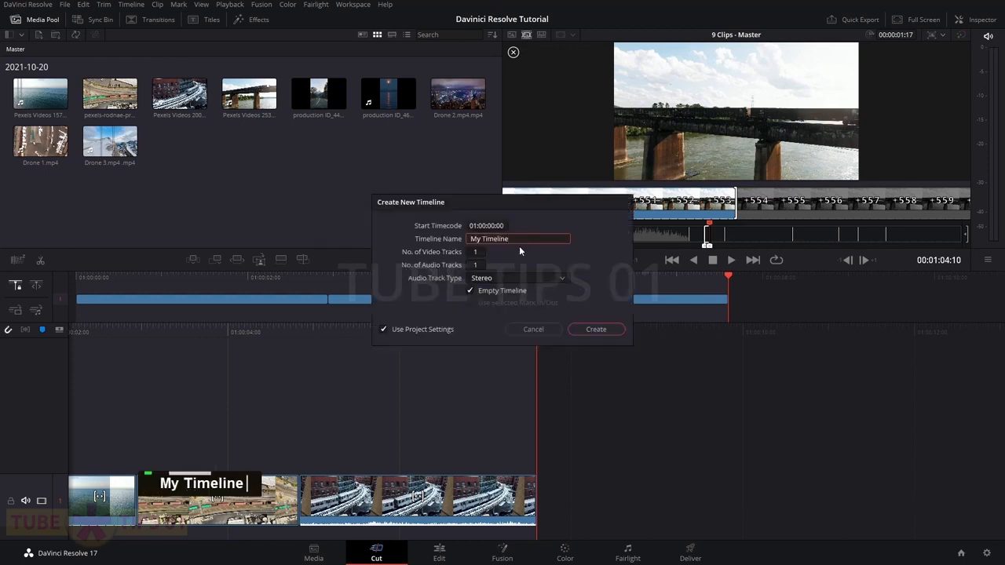
pyautogui.click(594, 329)
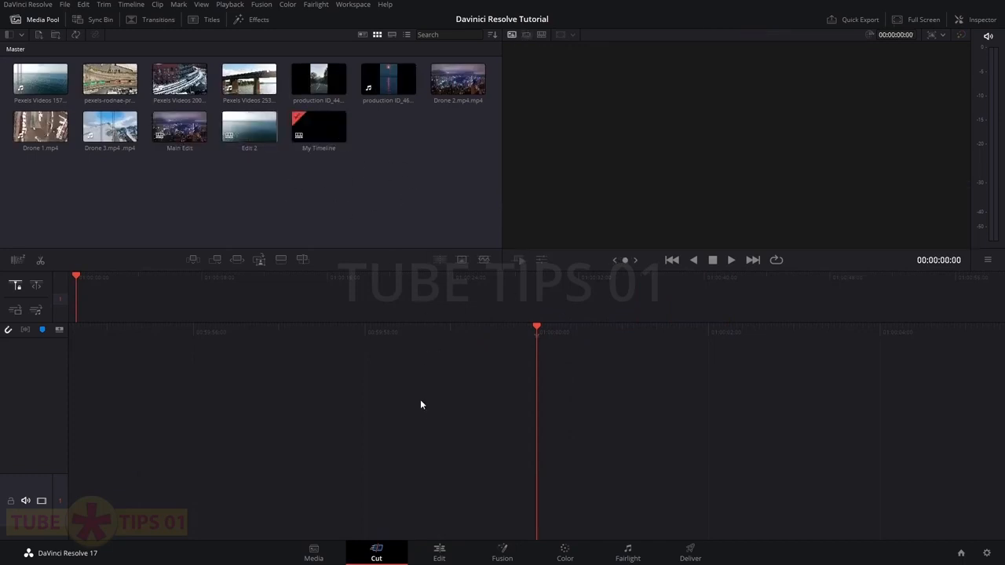
pyautogui.doubleClick(44, 88)
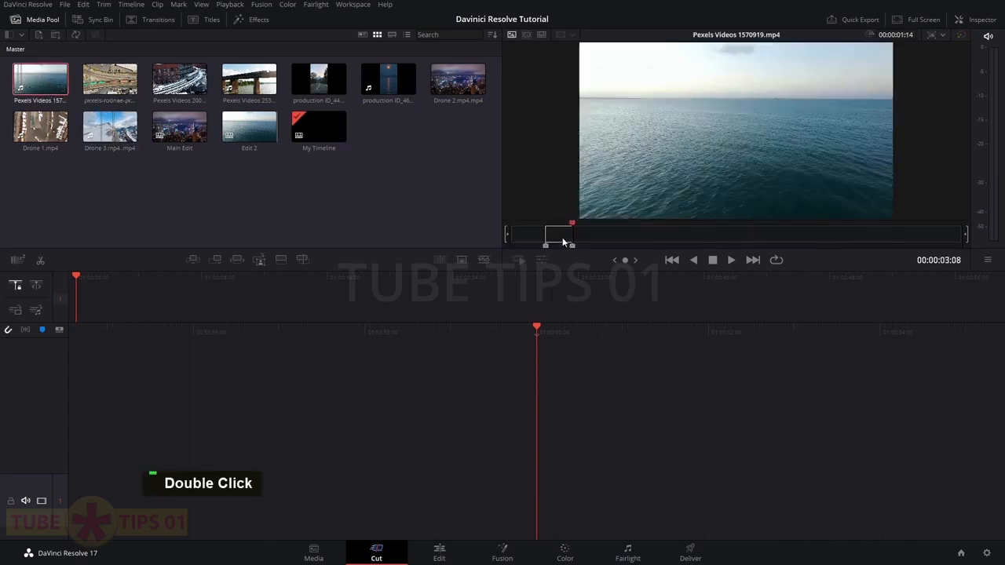
pyautogui.moveTo(573, 223); pyautogui.dragTo(621, 231)
pyautogui.press('i')
pyautogui.press('o')
pyautogui.moveTo(626, 168); pyautogui.dragTo(573, 452)
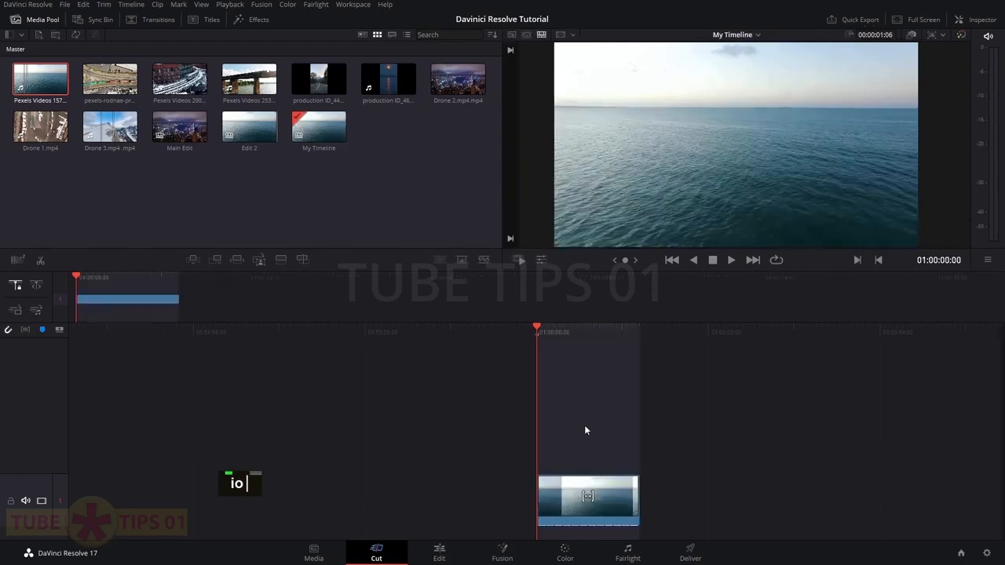
pyautogui.press('ctrl')
pyautogui.hotkey('ctrl', 'z')
pyautogui.doubleClick(41, 88)
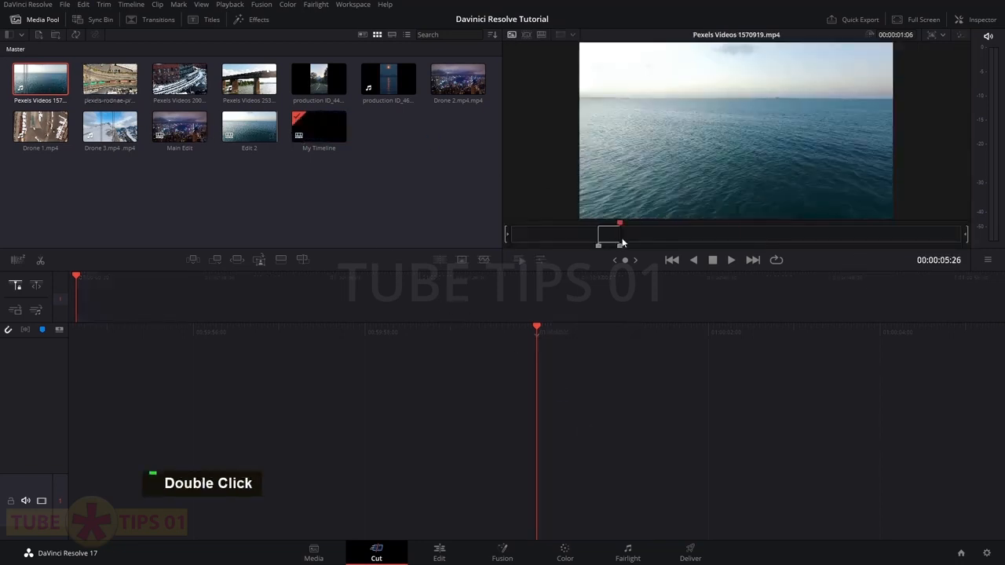
pyautogui.click(217, 265)
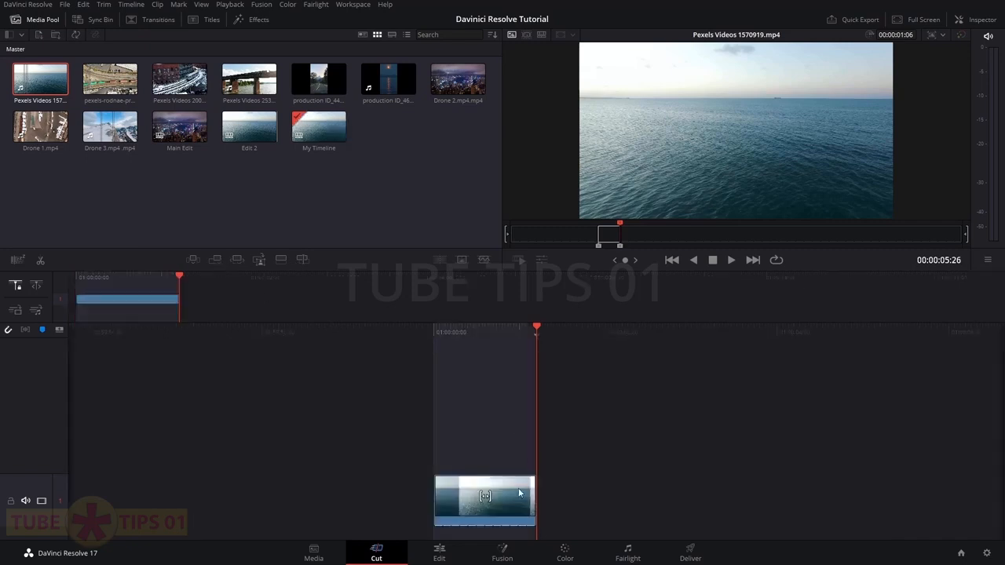
pyautogui.doubleClick(132, 89)
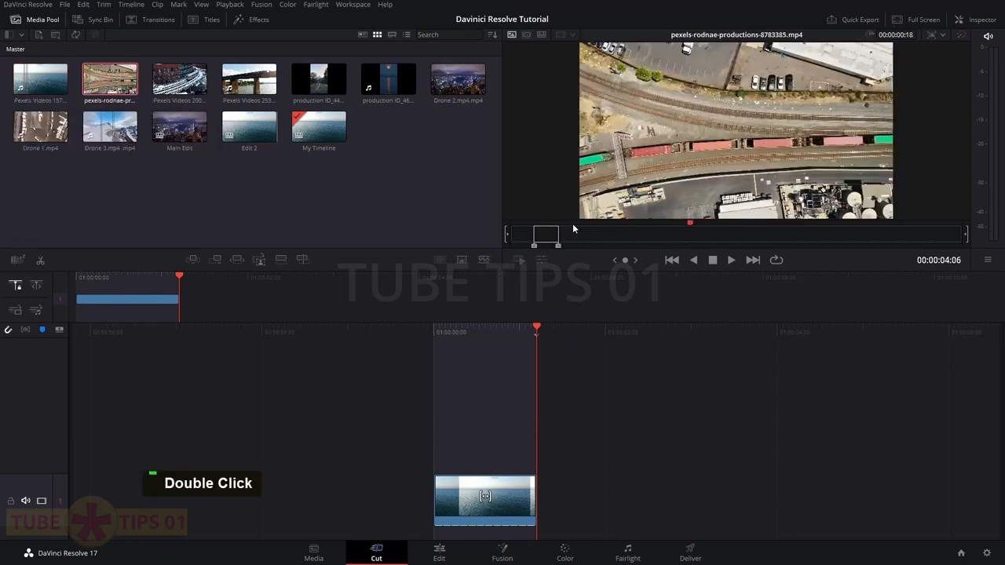
pyautogui.click(617, 235)
pyautogui.press('i')
pyautogui.click(638, 240)
pyautogui.click(645, 236)
pyautogui.press('o')
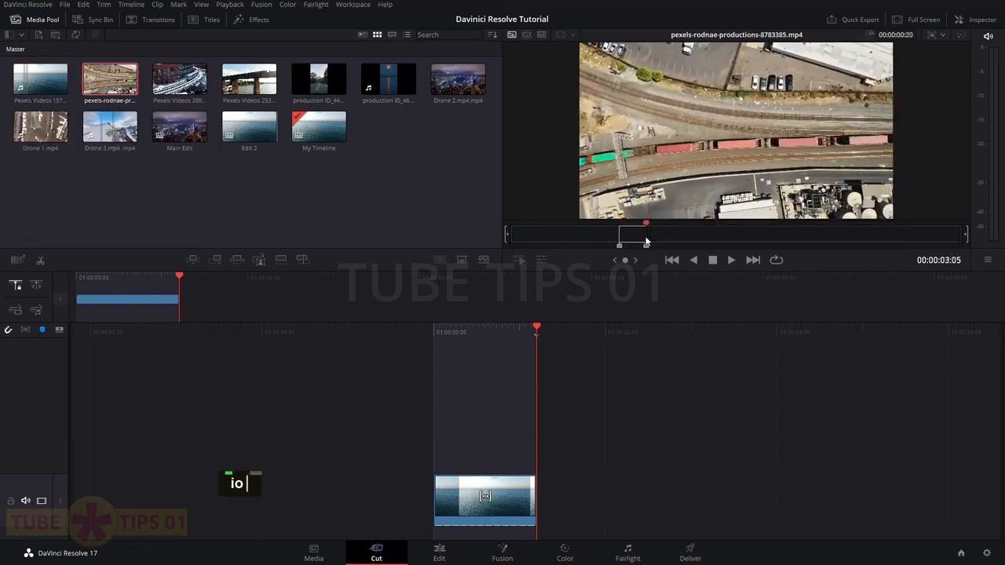
pyautogui.click(215, 260)
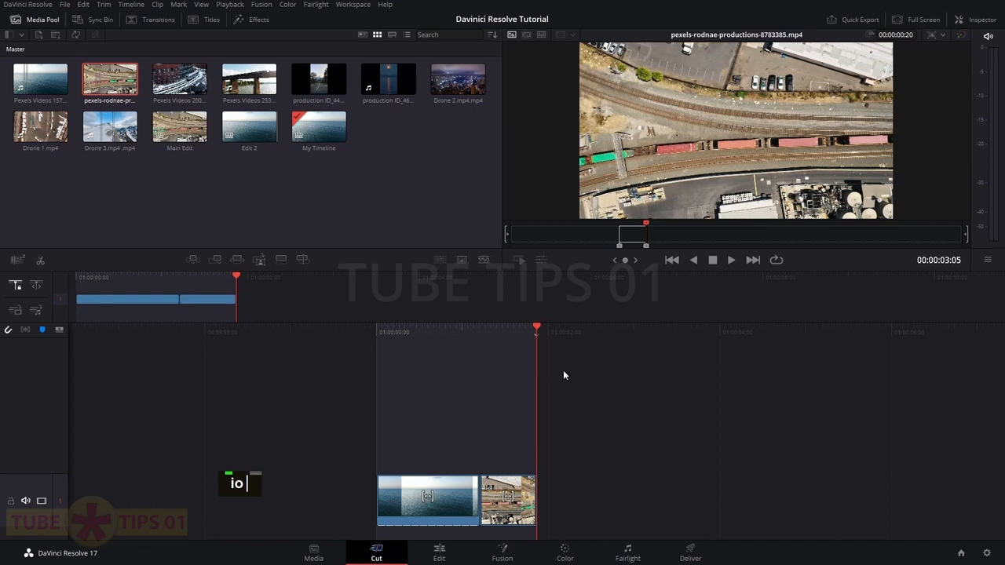
pyautogui.moveTo(635, 476); pyautogui.dragTo(448, 504)
pyautogui.press('Delete')
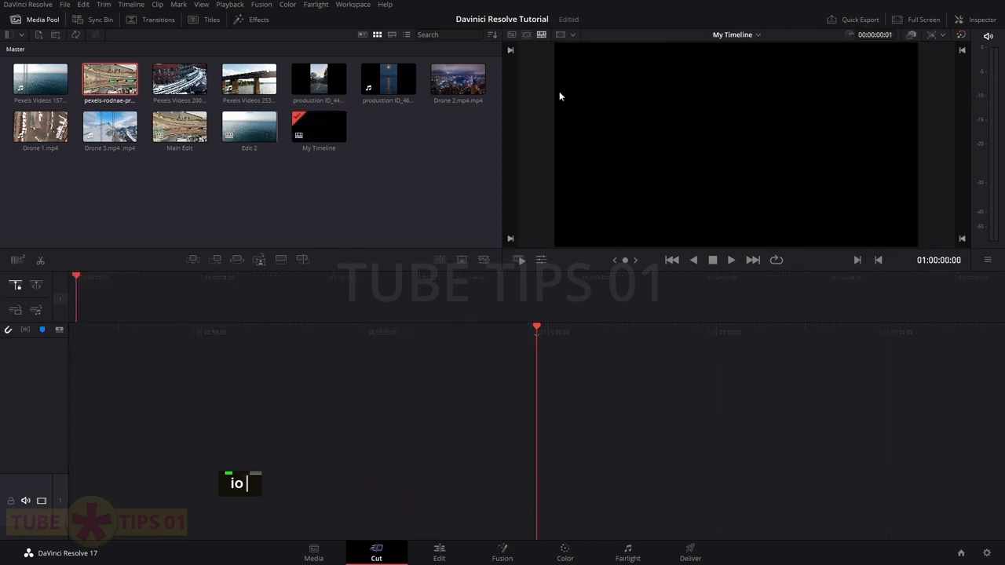
# Turn on Source Tape and append a marked in/out range of the sea clip
pyautogui.click(527, 37)
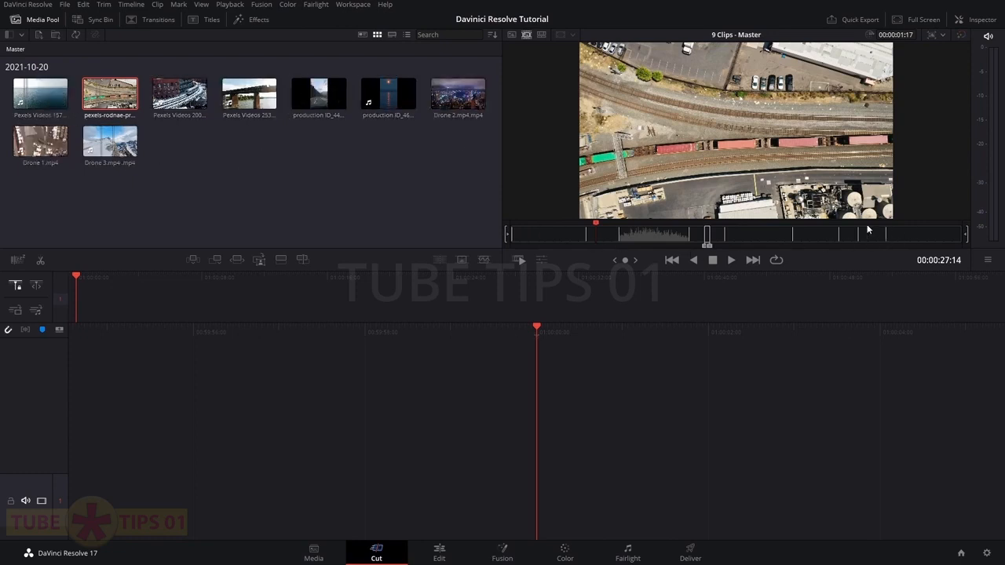
pyautogui.moveTo(596, 225); pyautogui.dragTo(524, 227)
pyautogui.press('i')
pyautogui.press('o')
pyautogui.click(217, 260)
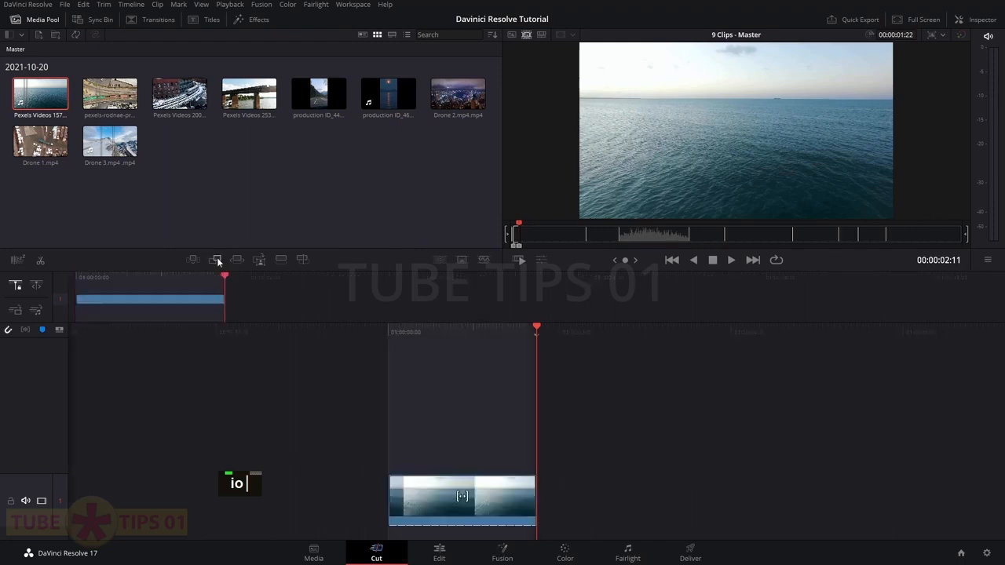
# Append a marked in/out range of the rail-yard clip after the sea clip
pyautogui.moveTo(516, 229); pyautogui.dragTo(598, 233)
pyautogui.press('i')
pyautogui.press('o')
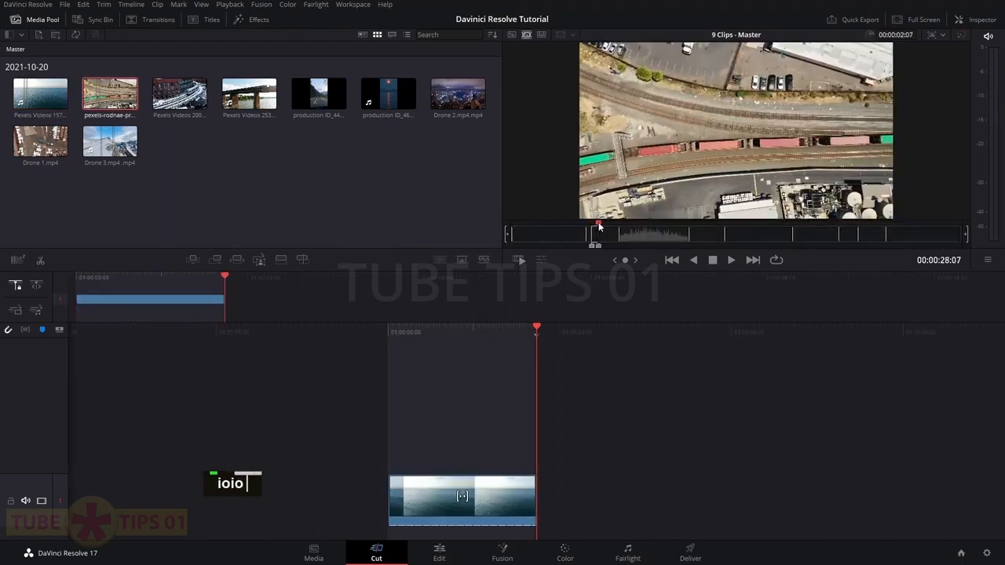
pyautogui.click(218, 260)
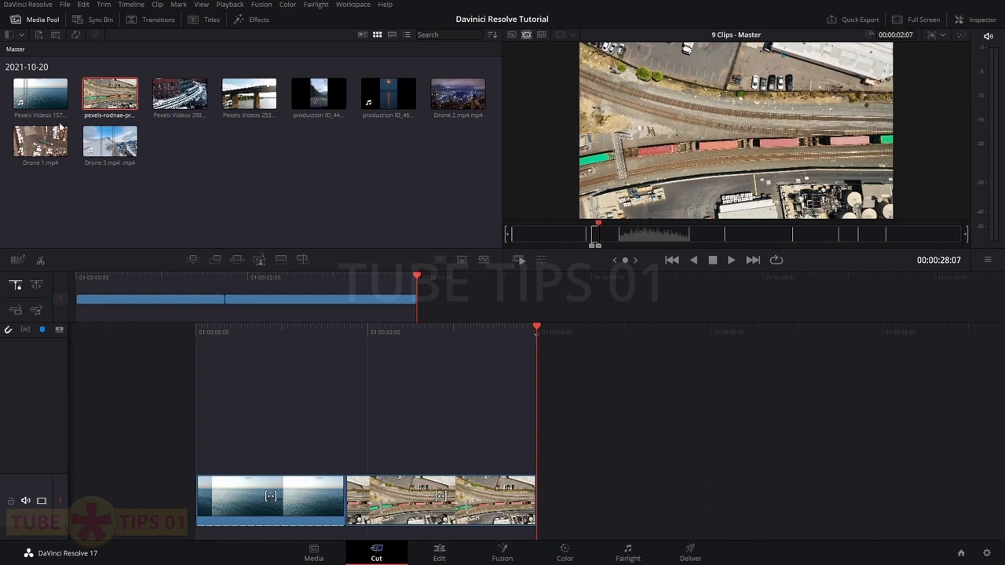
# In Keyboard Customization, add P as a shortcut for Append to End of Timeline
pyautogui.click(35, 8)
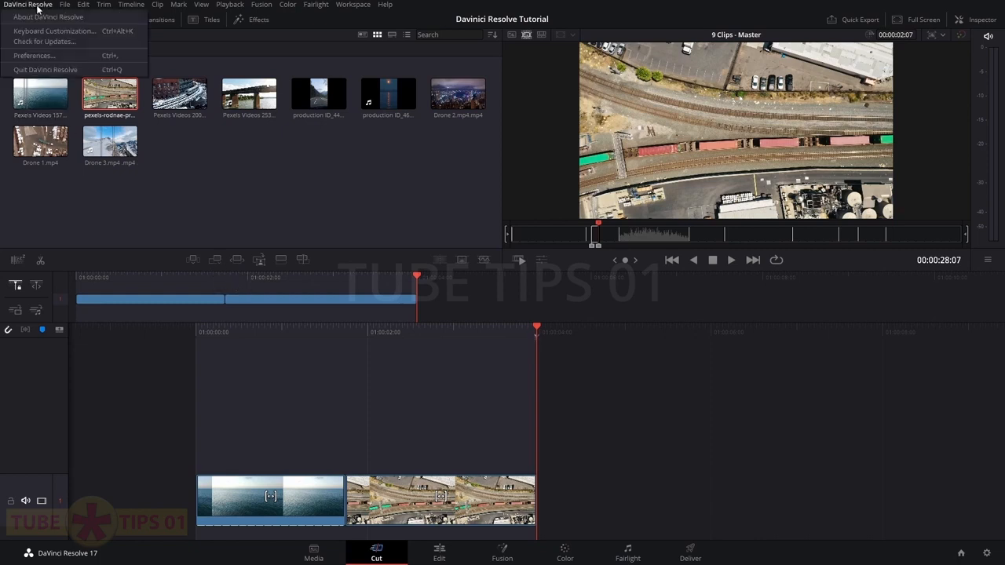
pyautogui.click(78, 31)
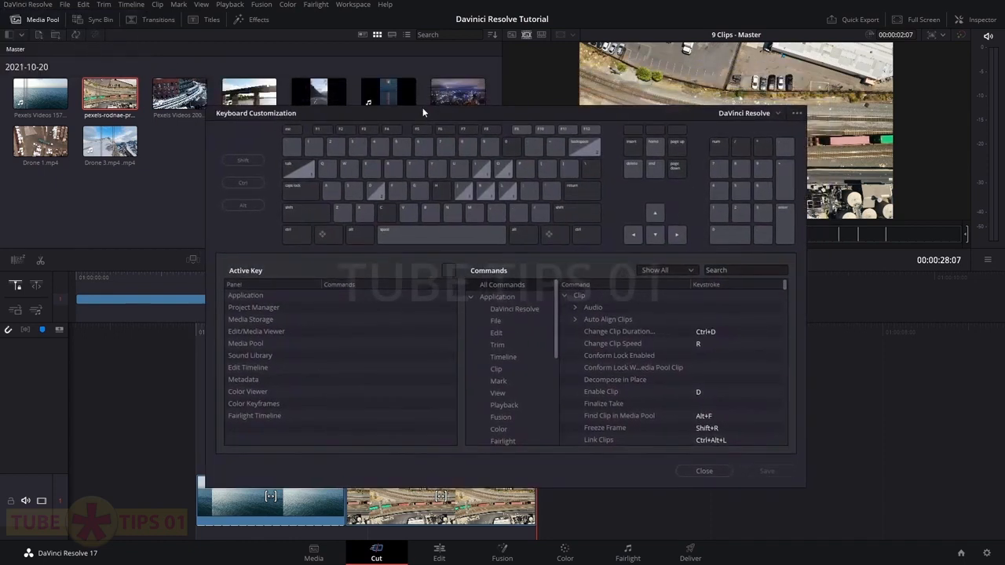
pyautogui.moveTo(412, 109); pyautogui.dragTo(424, 110)
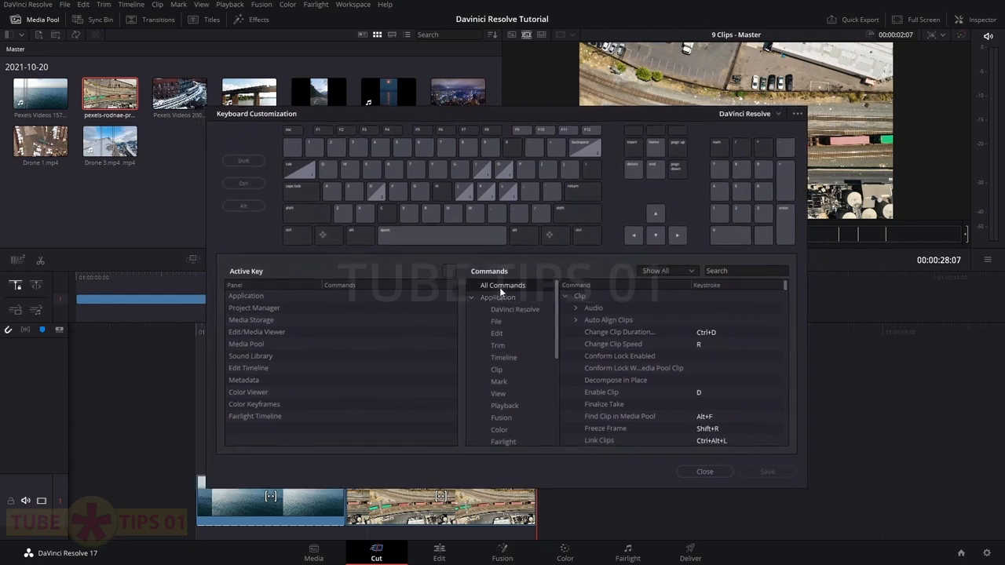
pyautogui.click(737, 270)
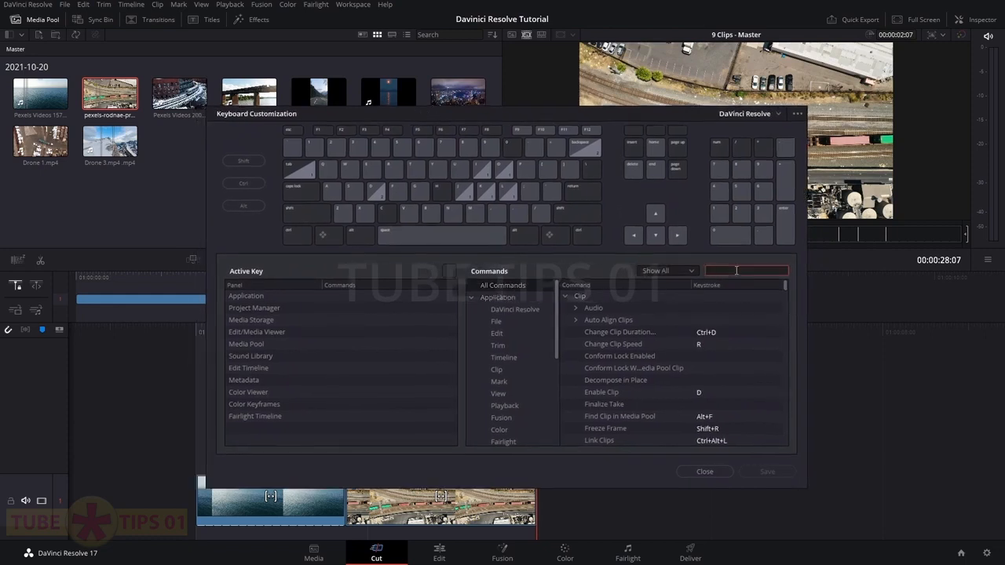
pyautogui.write('Append')
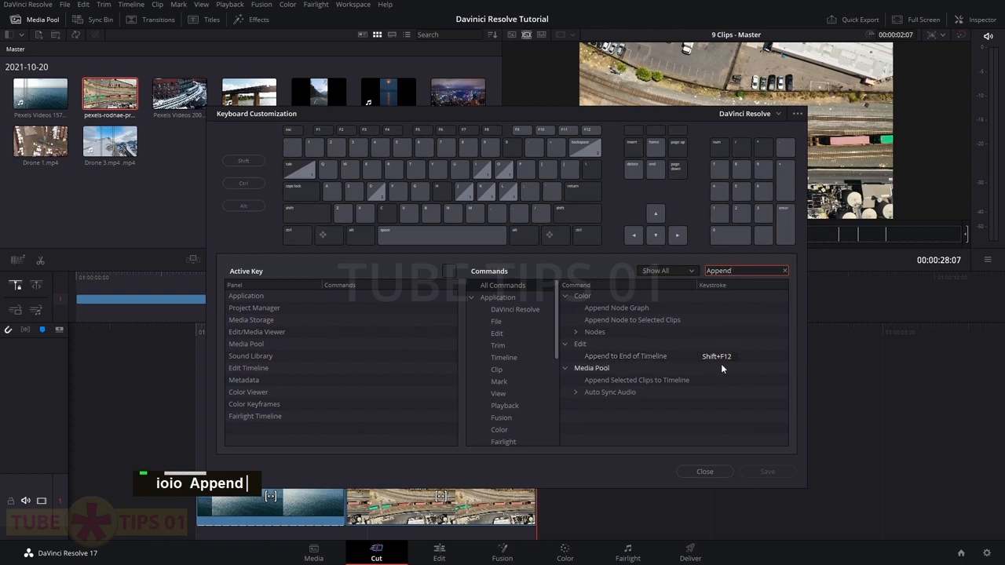
pyautogui.click(749, 357)
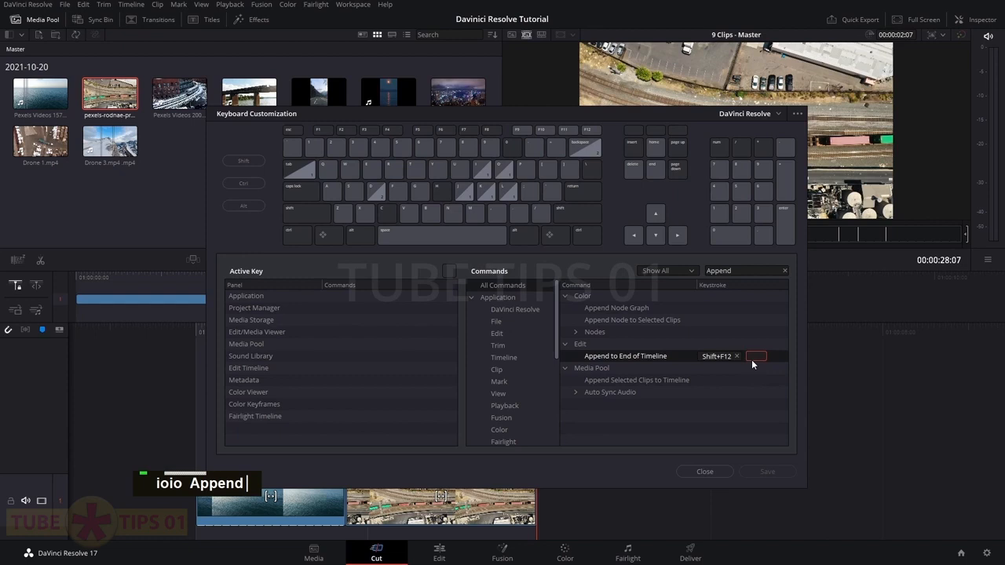
pyautogui.press('p')
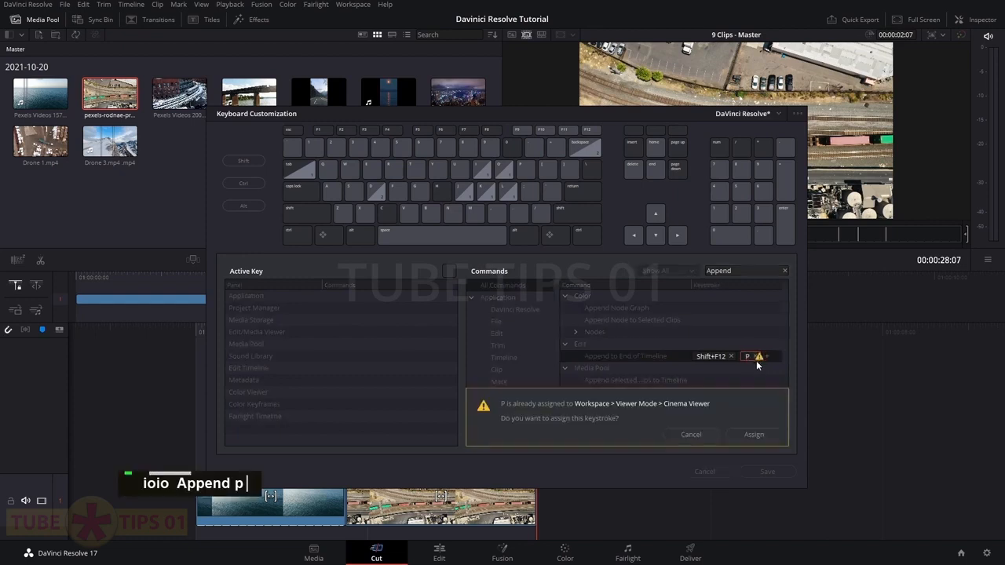
pyautogui.click(756, 435)
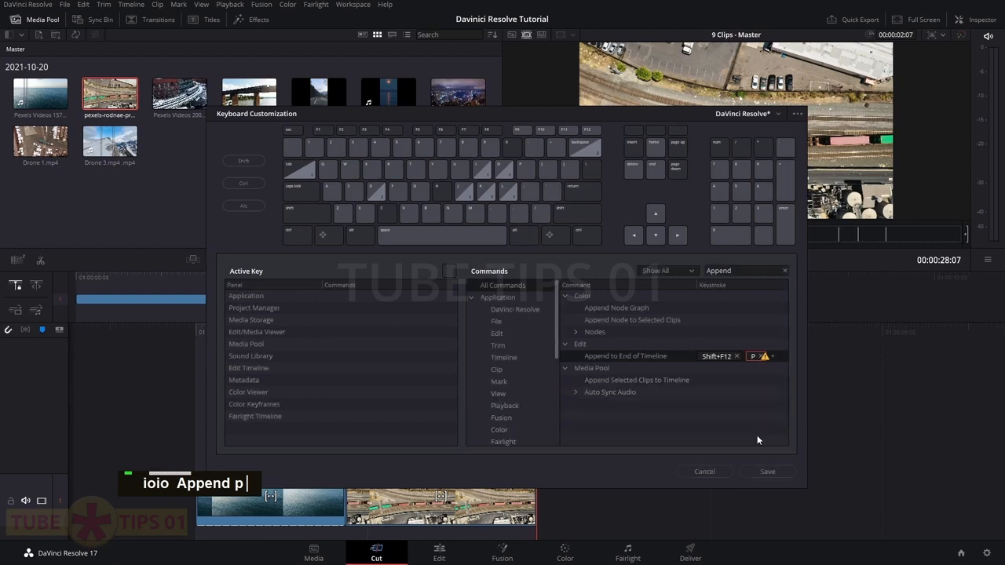
# Save the shortcuts as the preset 'My Shortcut' and close the editor
pyautogui.click(760, 473)
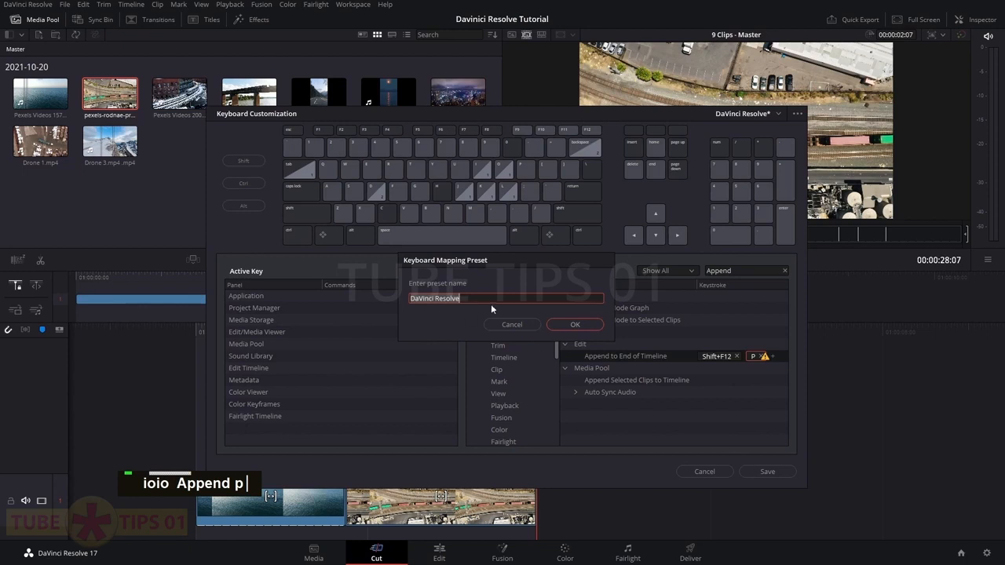
pyautogui.write('My ')
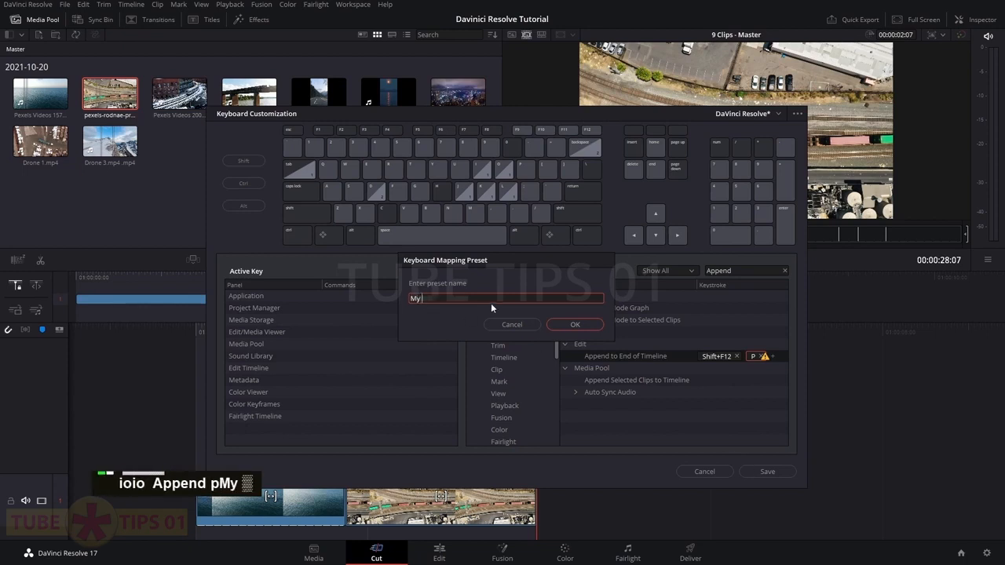
pyautogui.write('Shortcut')
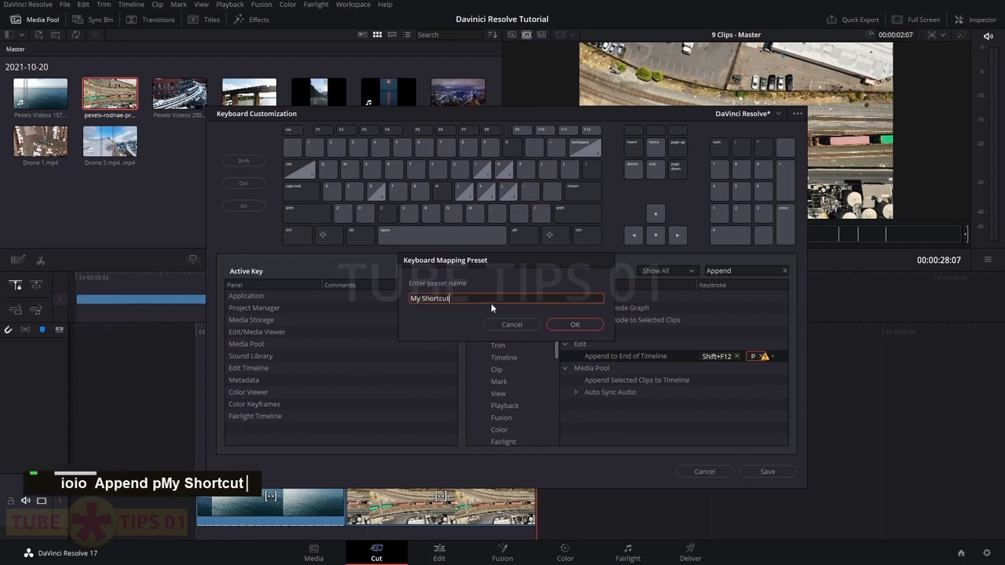
pyautogui.click(562, 326)
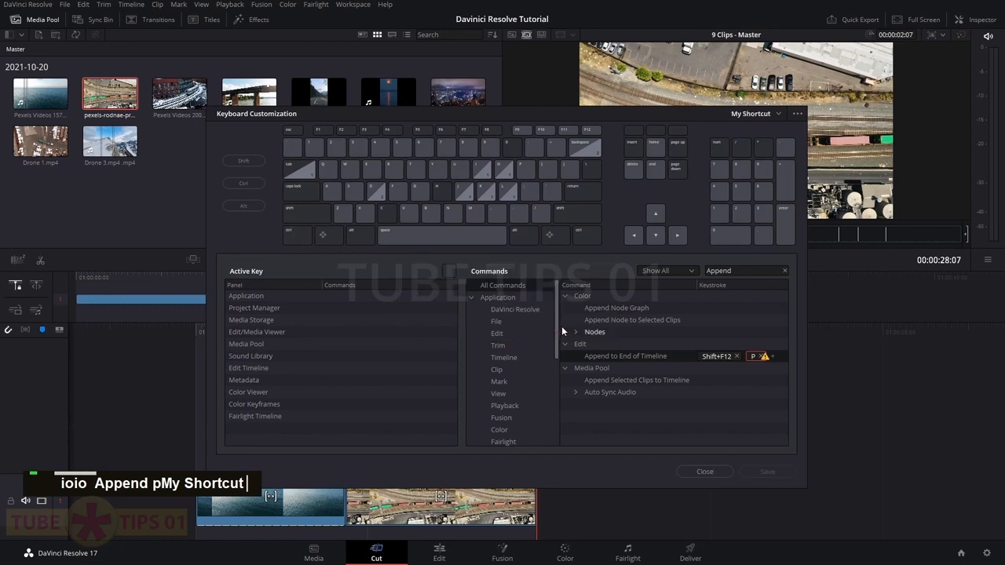
pyautogui.click(722, 471)
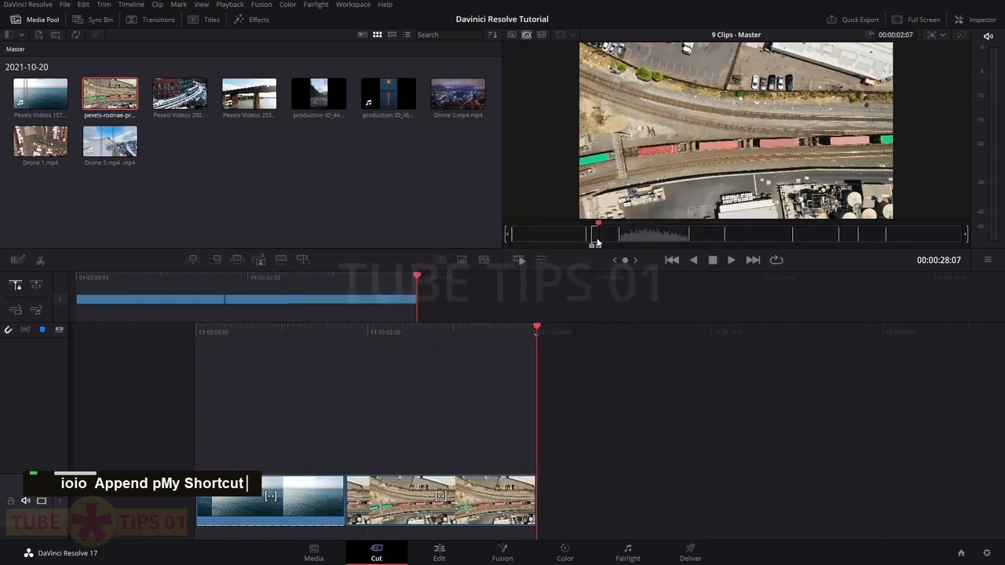
# Mark in/out ranges on the train and bridge clips and append each with P
pyautogui.moveTo(598, 229); pyautogui.dragTo(628, 227)
pyautogui.press('i')
pyautogui.press('o')
pyautogui.doubleClick(628, 224)
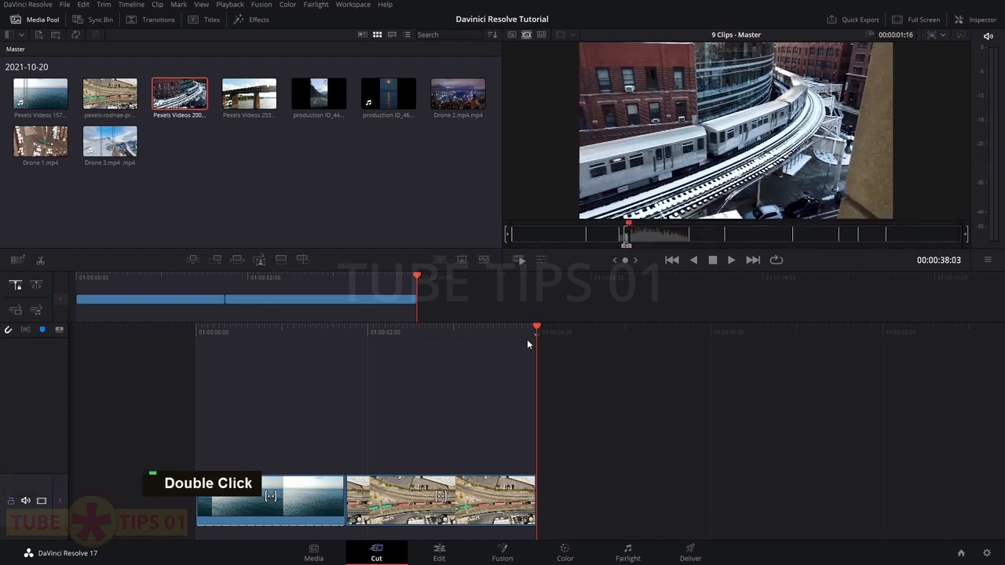
pyautogui.press('p')
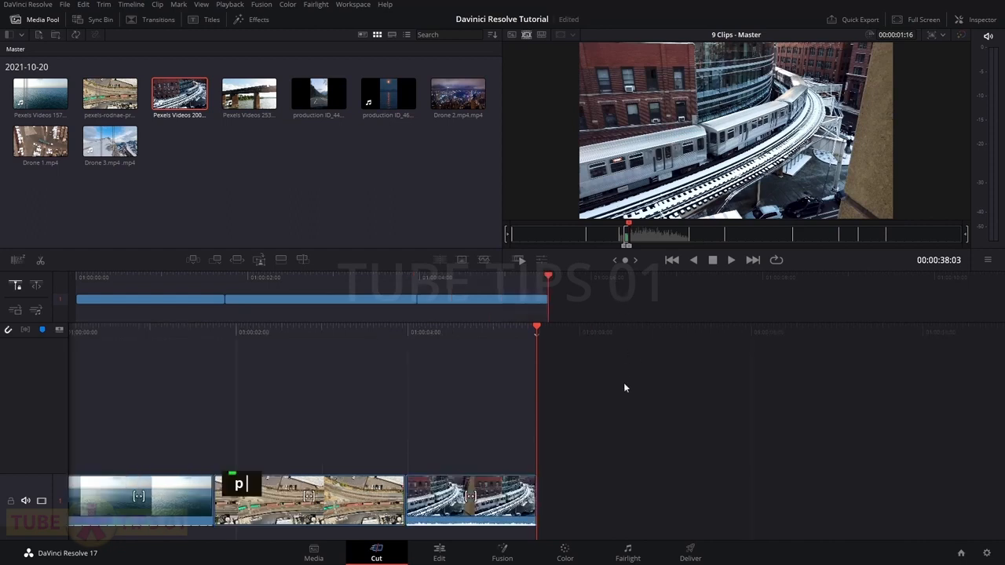
pyautogui.moveTo(632, 228); pyautogui.dragTo(734, 226)
pyautogui.press('i')
pyautogui.press('o')
pyautogui.press('p')
# Append marked ranges of the road and moon clips with P, then move to the Edit page
pyautogui.press('i')
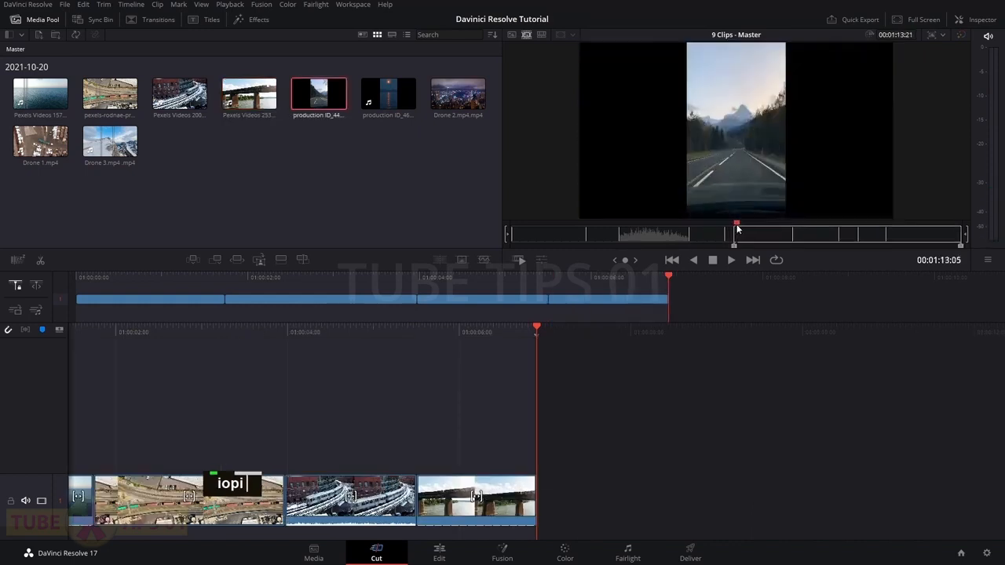
pyautogui.press('p')
pyautogui.press('[')
pyautogui.press('[')
pyautogui.press('p')
pyautogui.press('[')
pyautogui.moveTo(741, 223); pyautogui.dragTo(836, 223)
pyautogui.press('i')
pyautogui.press('o')
pyautogui.press('p')
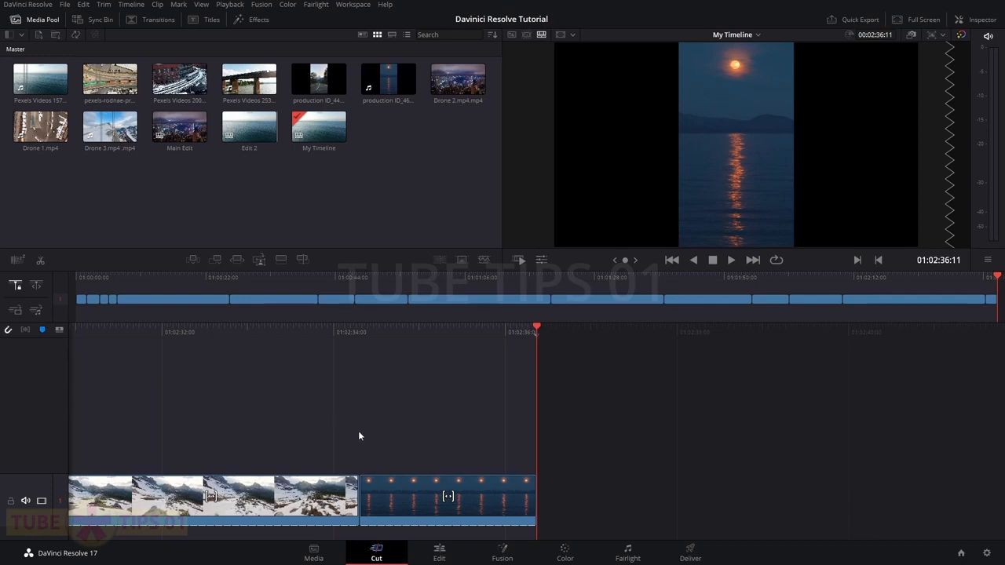
pyautogui.click(440, 553)
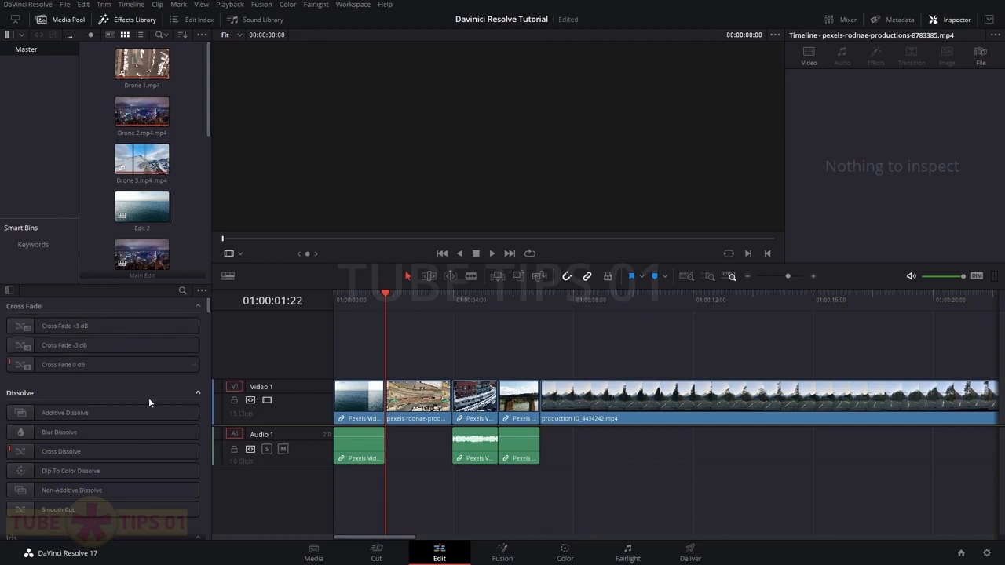
# List the Effects category, pick a Fusion effect, and dismiss the Not Yet and OK warnings twice
pyautogui.click(9, 290)
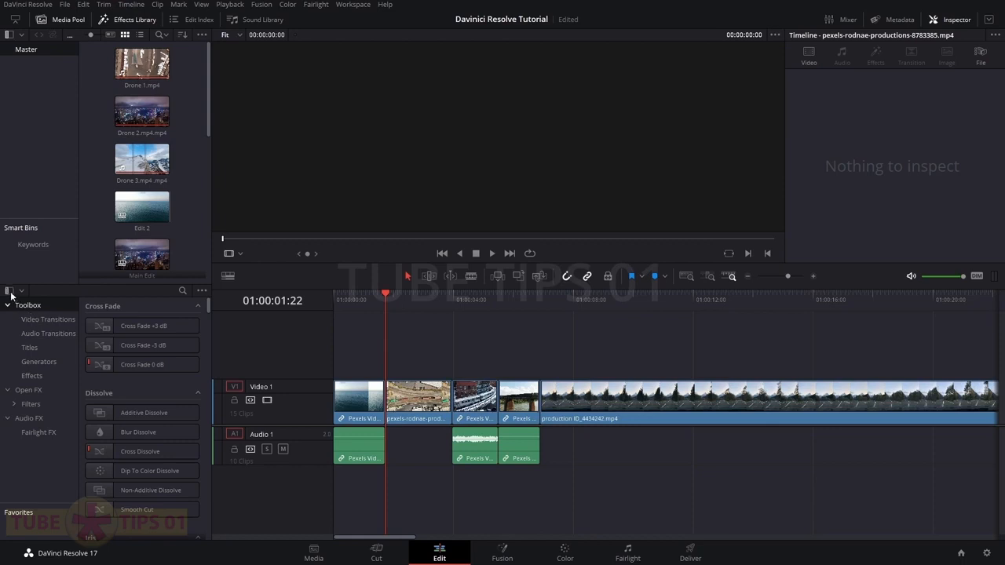
pyautogui.doubleClick(9, 290)
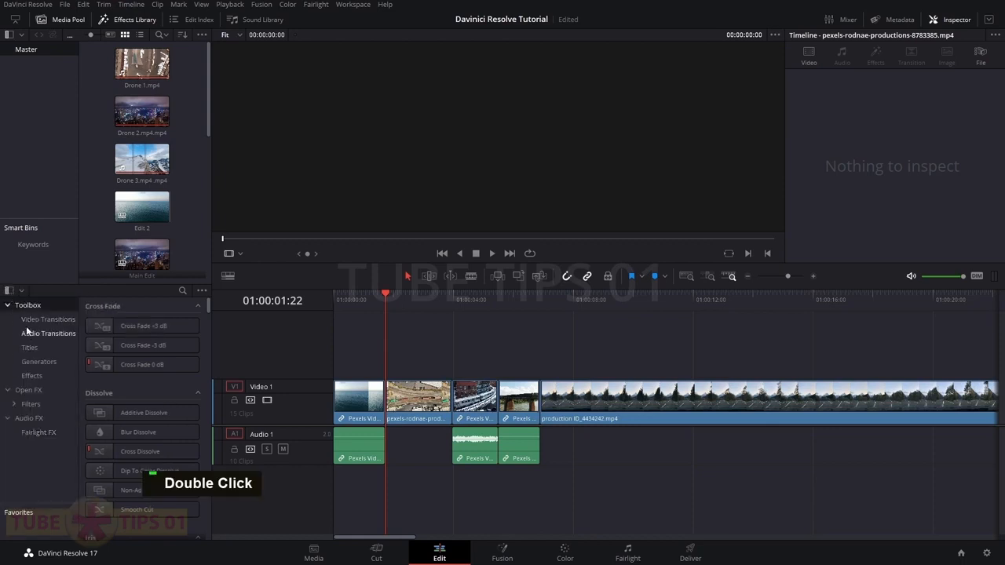
pyautogui.click(47, 374)
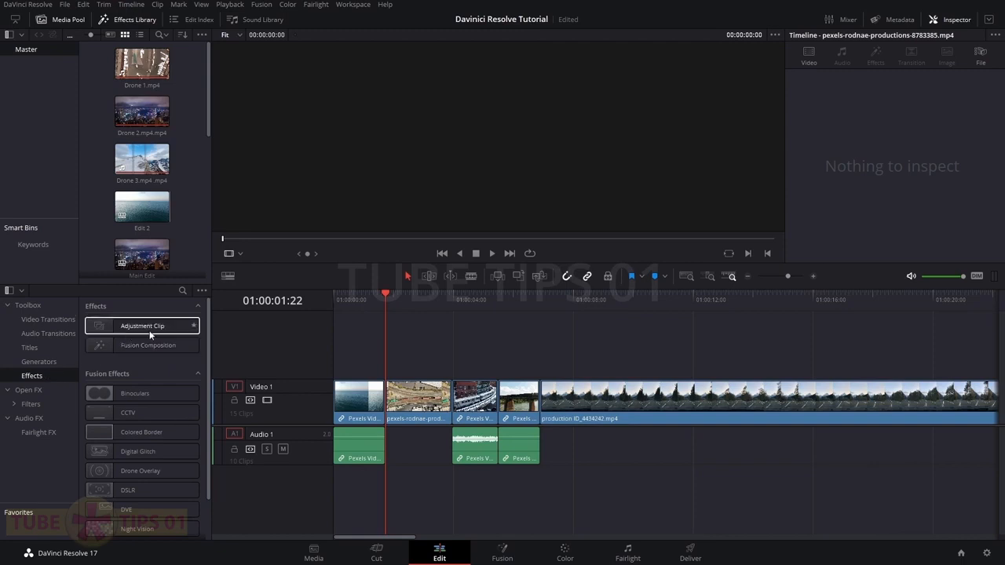
pyautogui.click(131, 349)
pyautogui.scroll(-2, 162, 366)
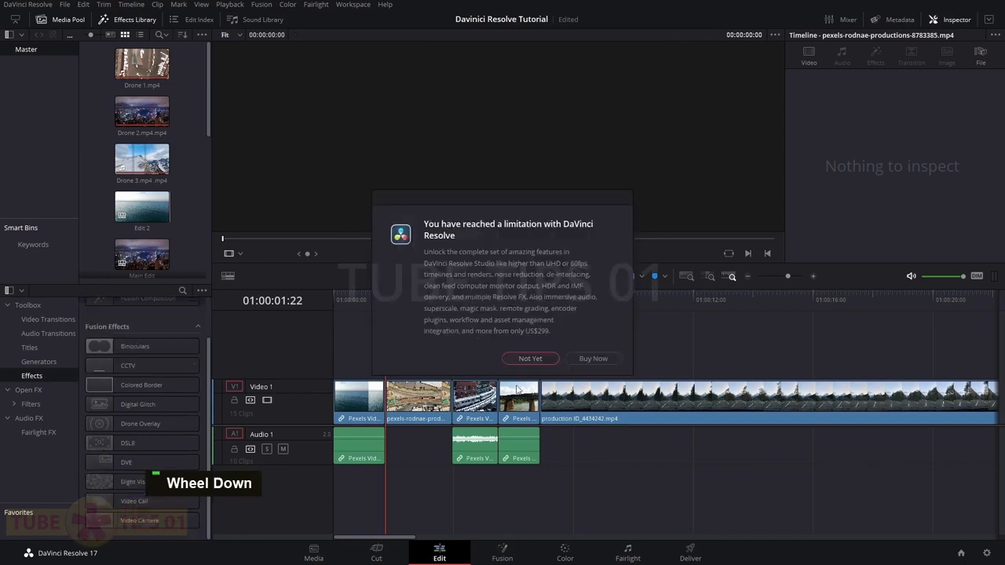
pyautogui.click(528, 358)
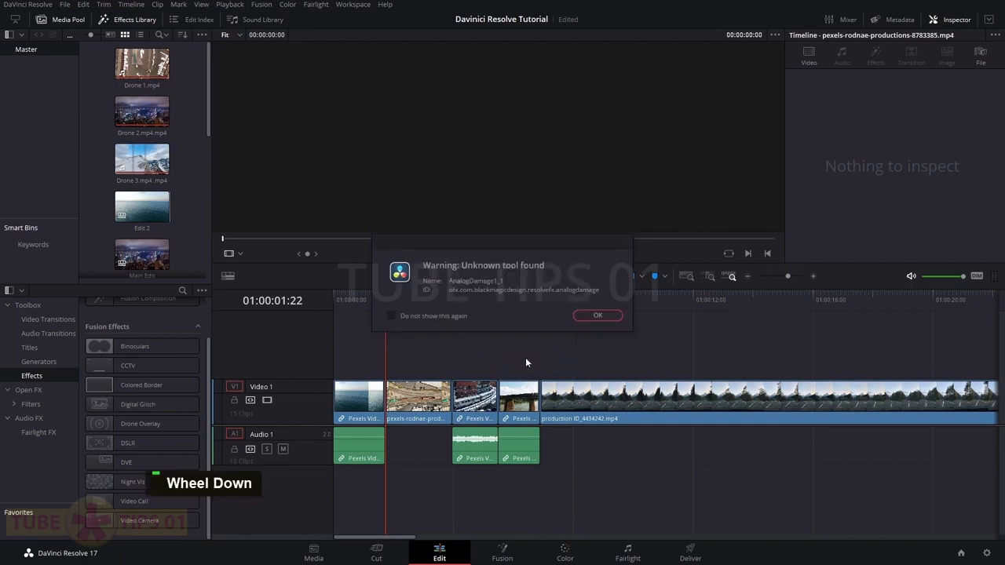
pyautogui.click(590, 316)
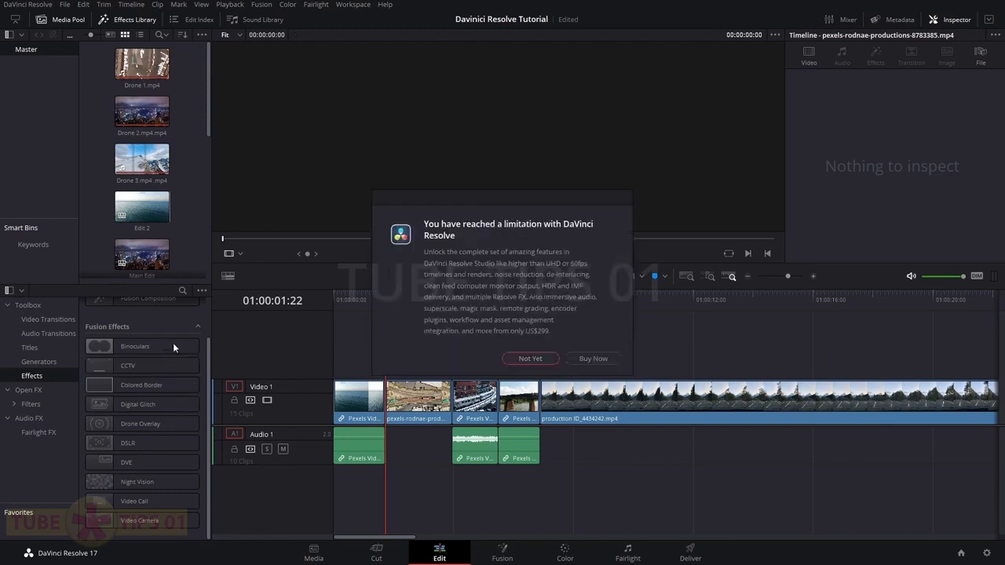
pyautogui.click(529, 359)
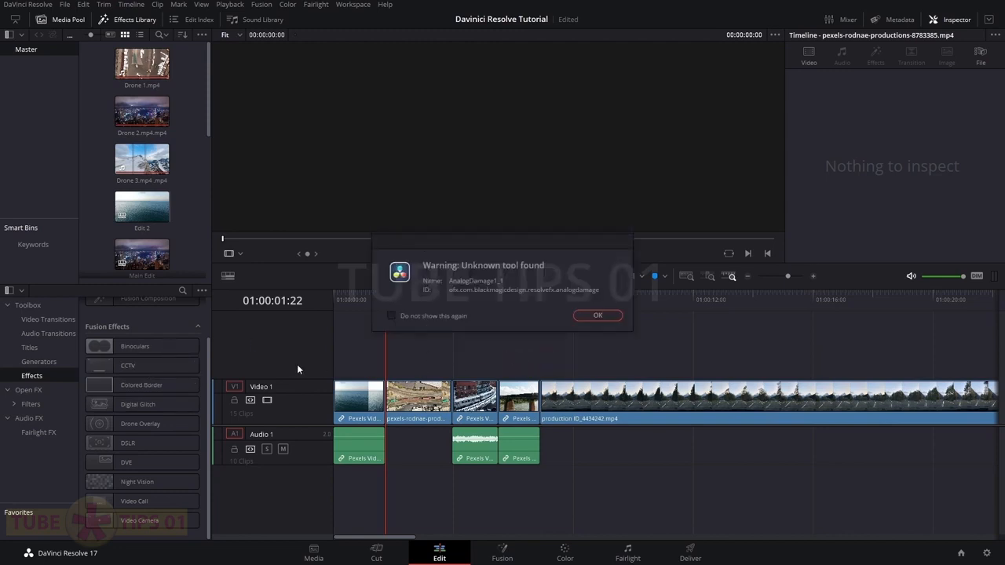
pyautogui.click(586, 318)
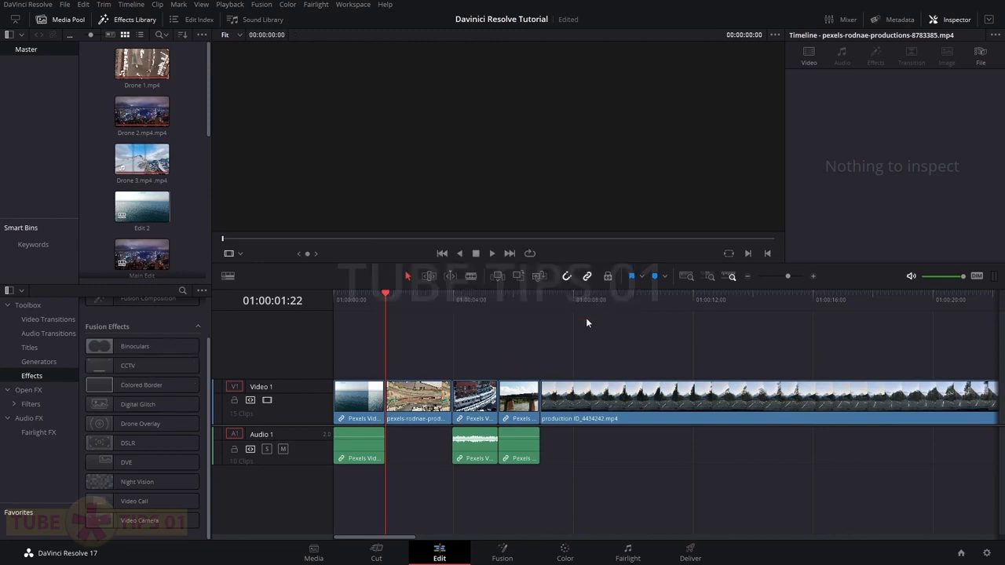
# Apply Open FX Gaussian Blur to the train clip, try a strength change, then remove it
pyautogui.click(31, 392)
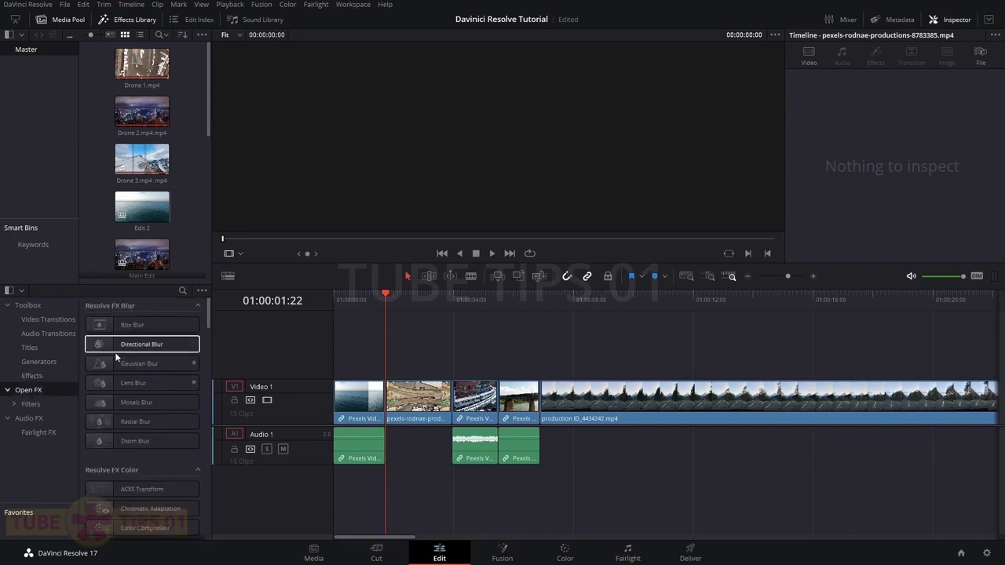
pyautogui.scroll(-6, 143, 397)
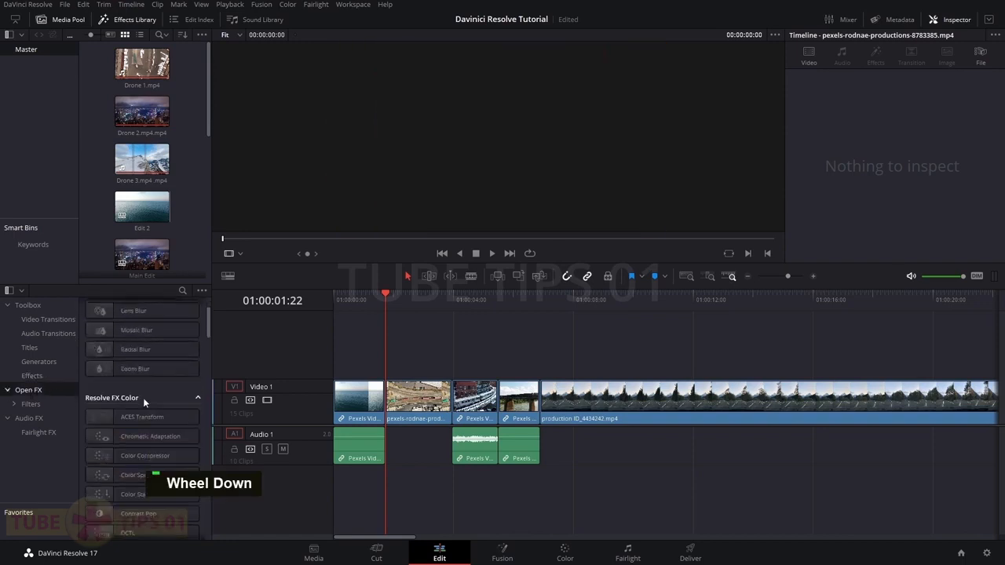
pyautogui.scroll(-3, 142, 463)
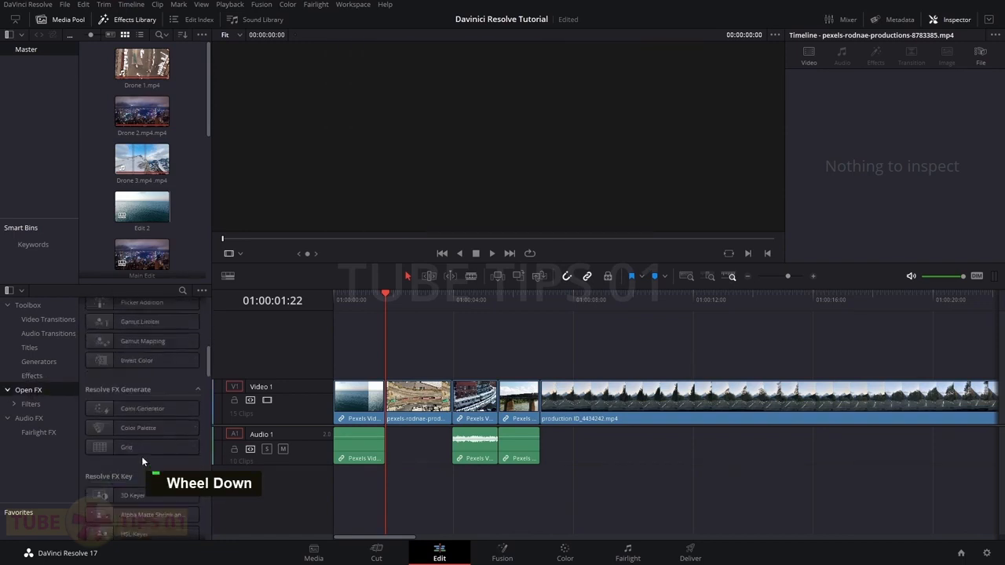
pyautogui.scroll(8, 132, 428)
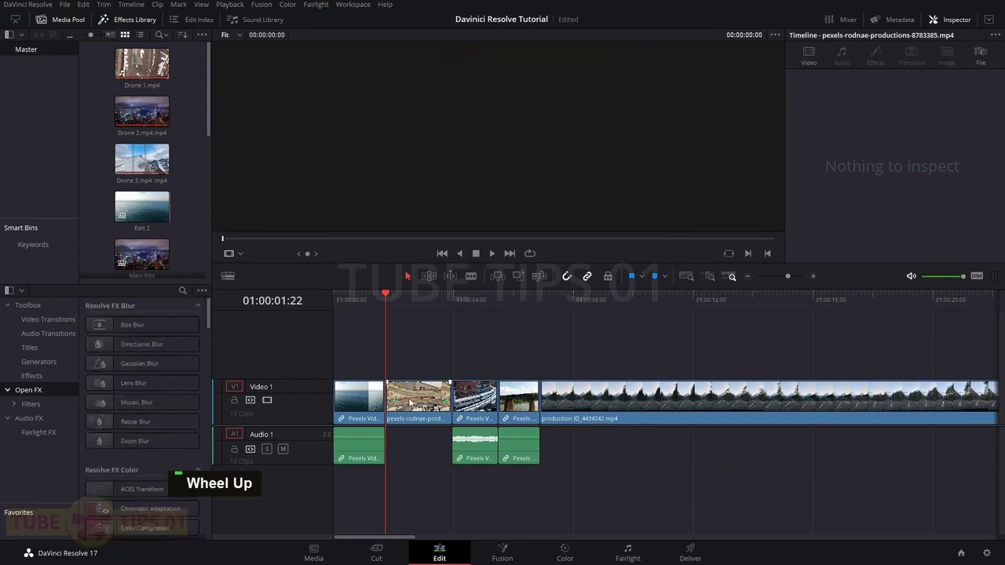
pyautogui.click(411, 292)
pyautogui.moveTo(140, 363); pyautogui.dragTo(416, 402)
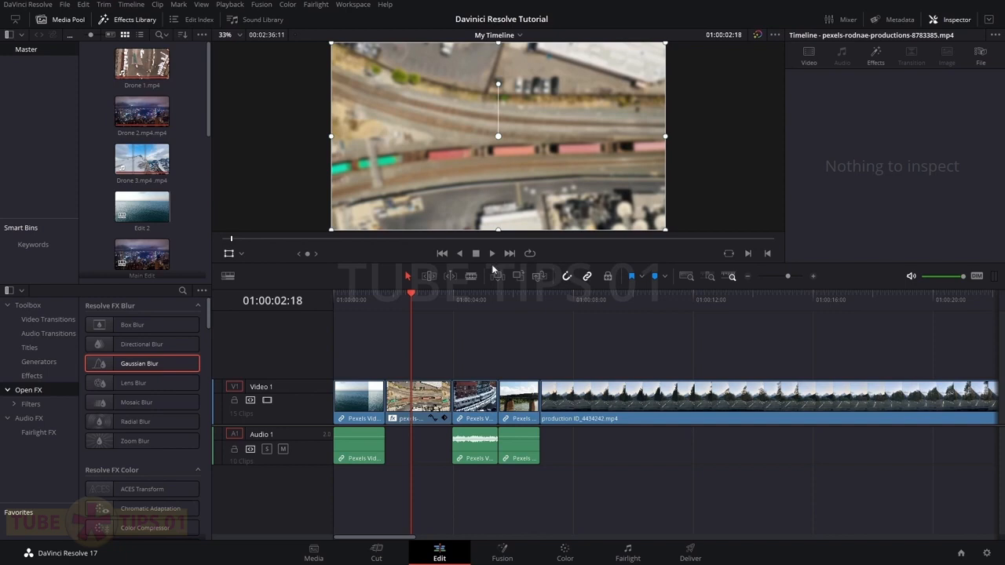
pyautogui.click(435, 393)
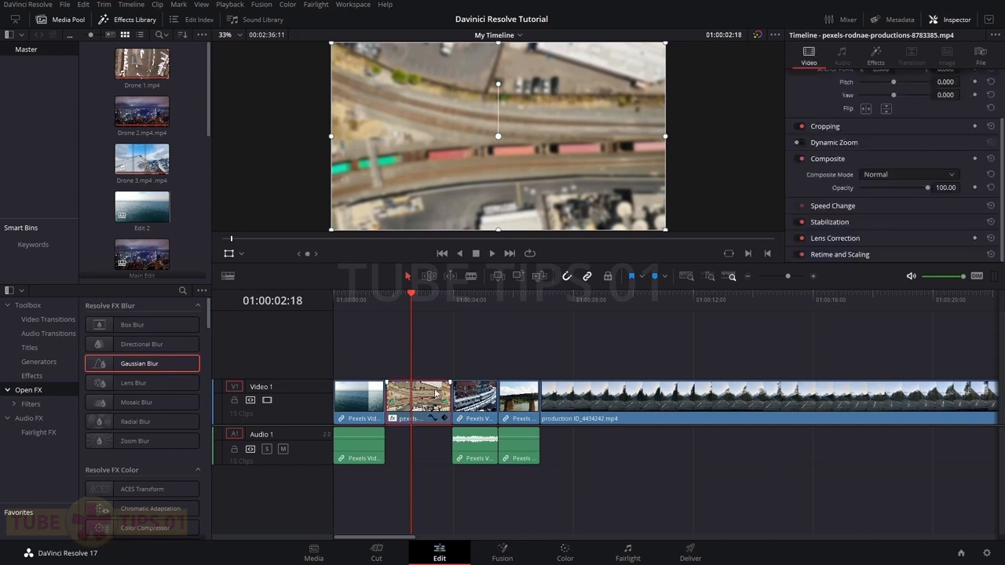
pyautogui.click(875, 63)
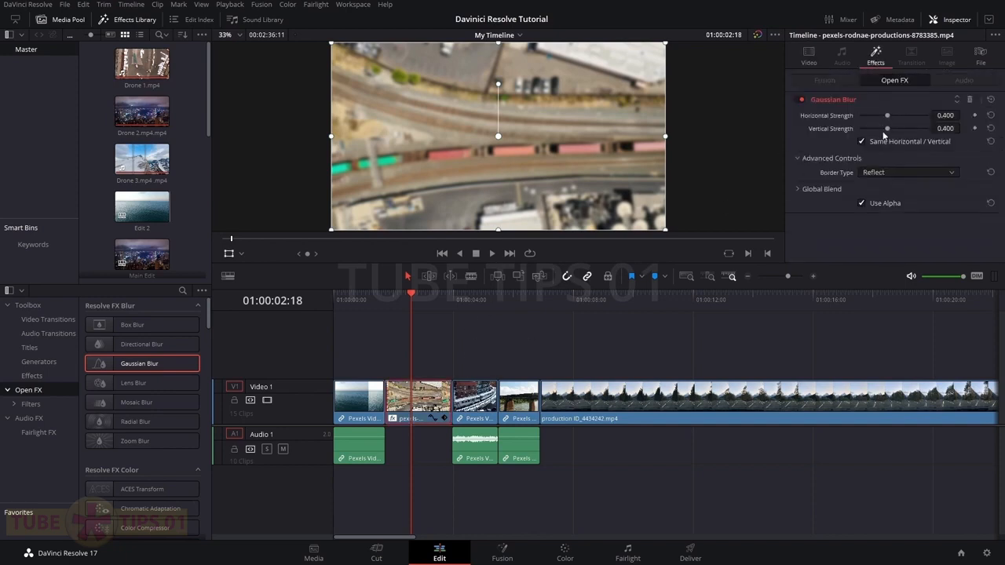
pyautogui.moveTo(889, 116)
pyautogui.mouseDown()
pyautogui.moveTo(904, 115)
pyautogui.moveTo(883, 117)
pyautogui.mouseUp()
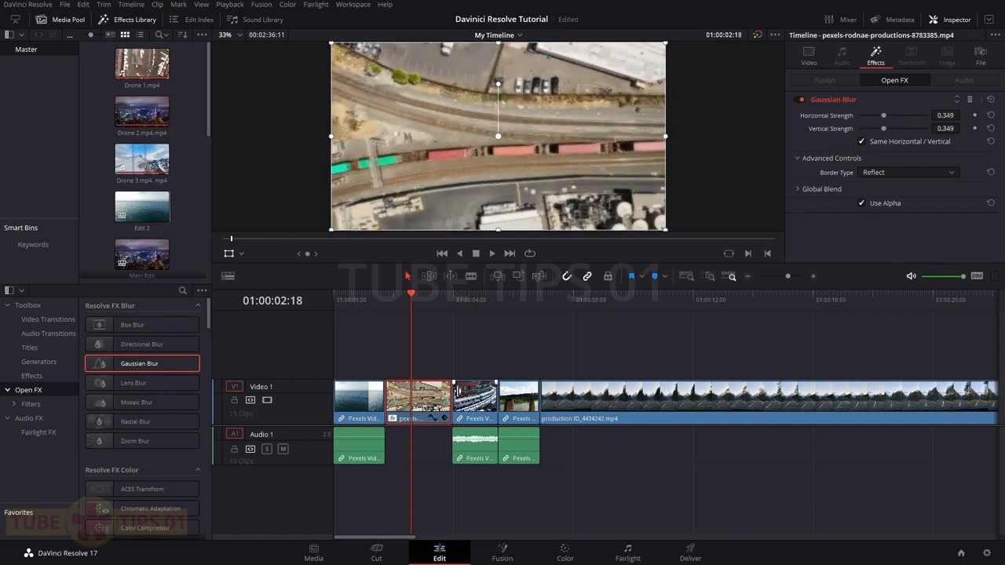
pyautogui.hotkey('ctrl', 'z')
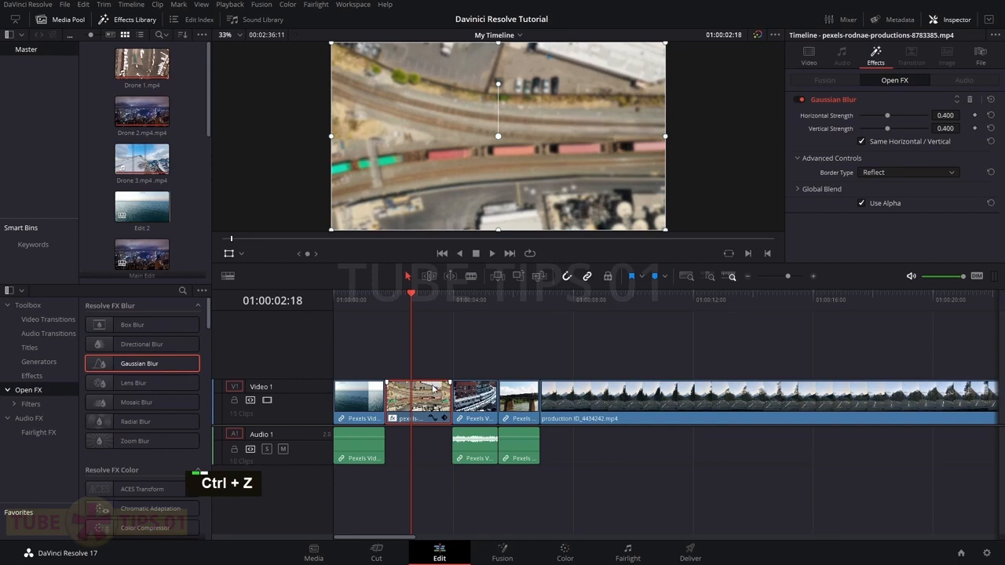
pyautogui.click(971, 100)
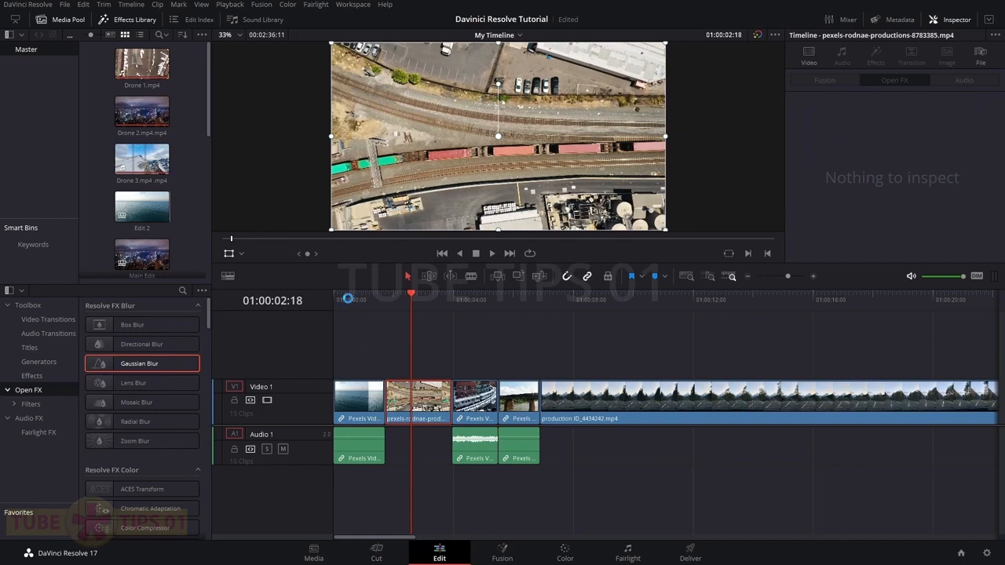
# Apply Box Blur to the train clip and remove it again
pyautogui.click(348, 302)
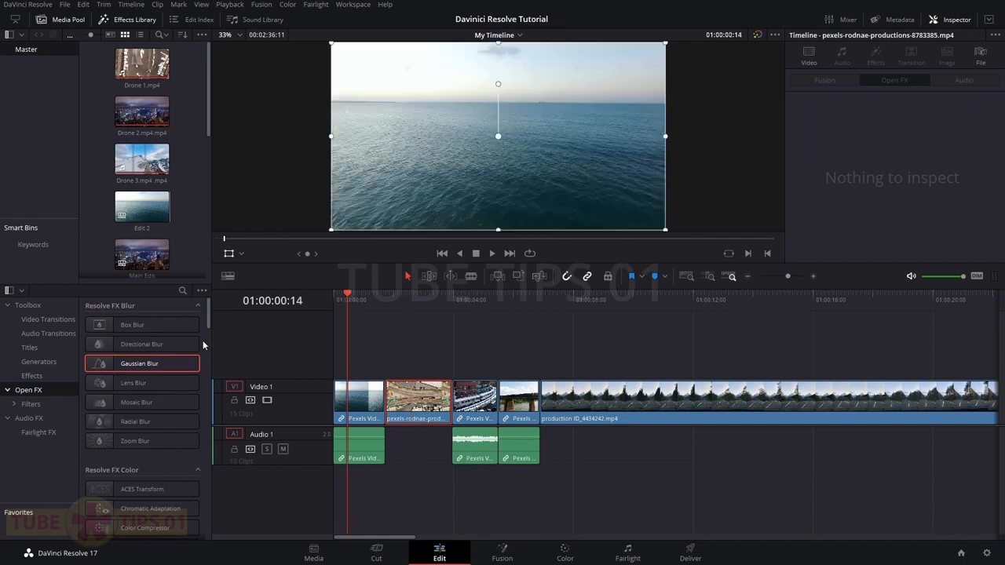
pyautogui.click(409, 296)
pyautogui.moveTo(130, 324); pyautogui.dragTo(414, 401)
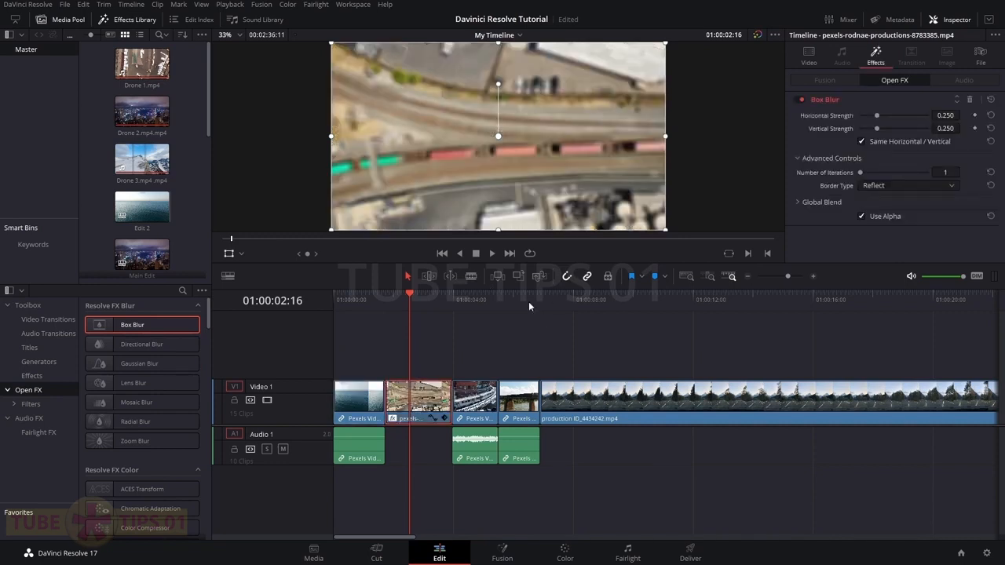
pyautogui.click(970, 99)
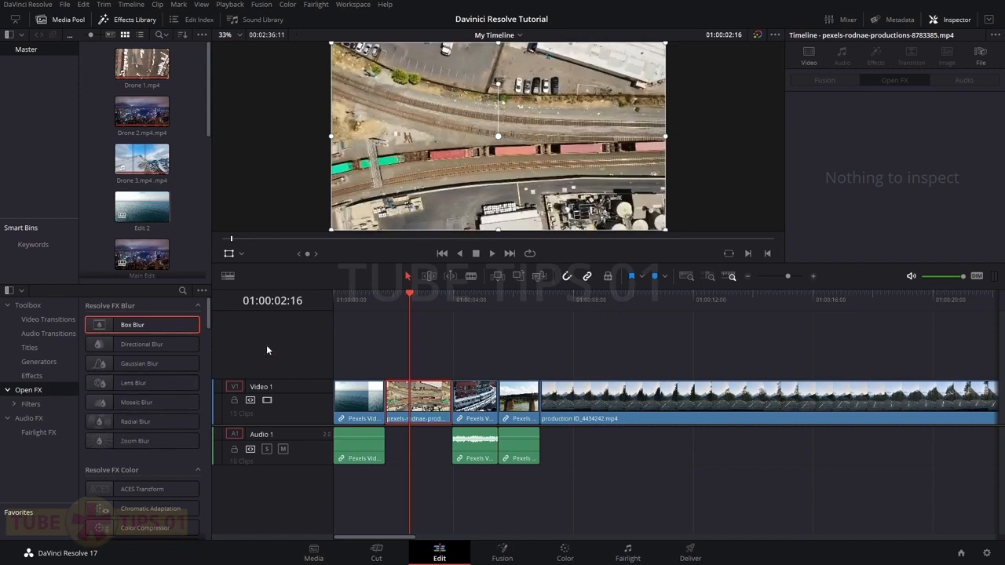
# Place an Adjustment Clip on a new Video 2 track aligned to the timeline start
pyautogui.click(389, 346)
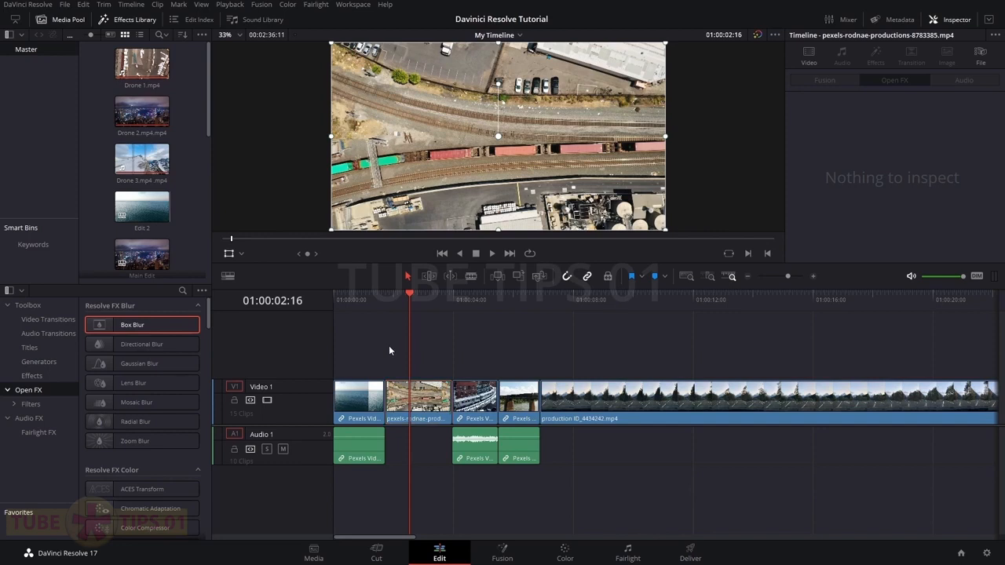
pyautogui.click(32, 376)
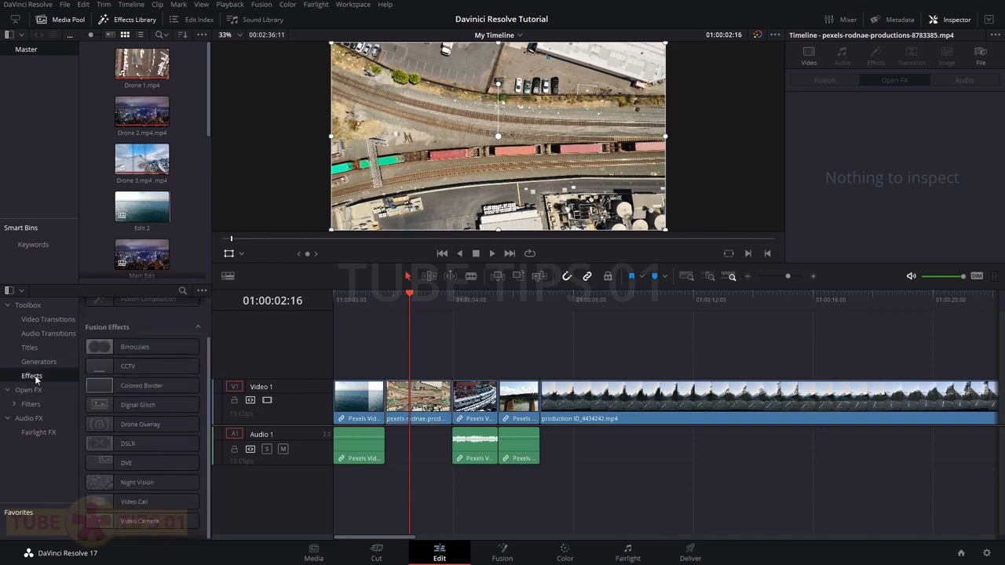
pyautogui.scroll(3, 142, 392)
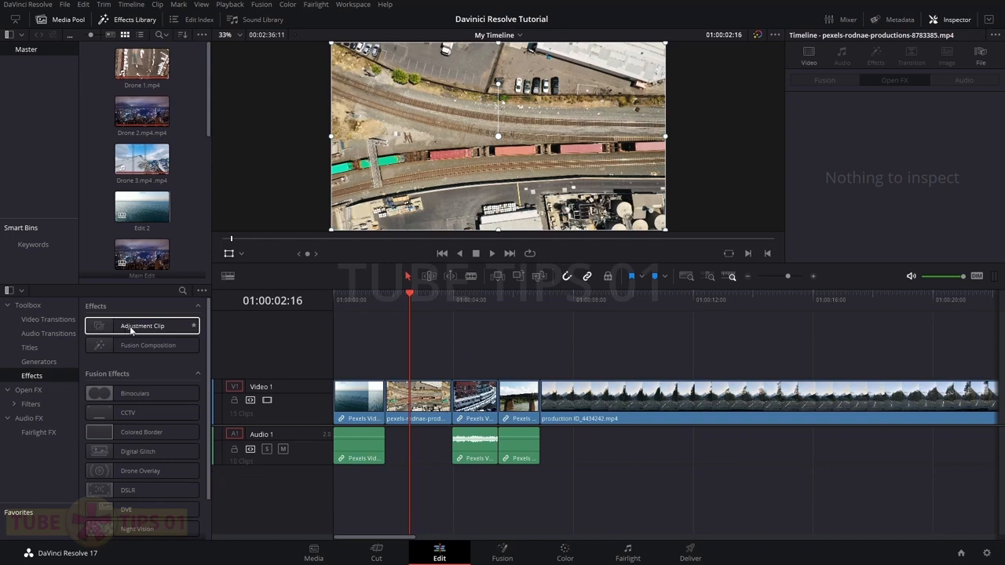
pyautogui.moveTo(117, 331); pyautogui.dragTo(405, 353)
pyautogui.click(387, 304)
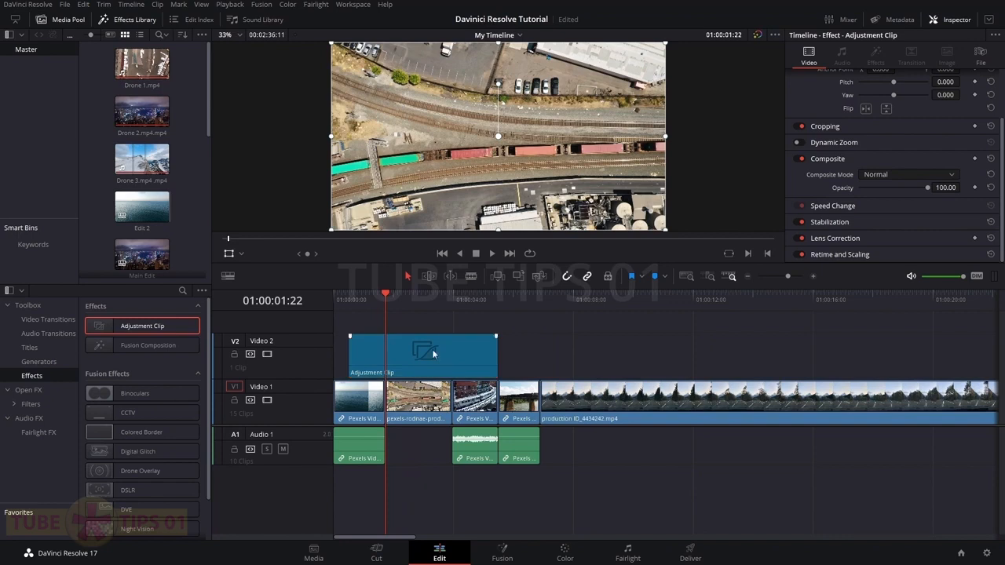
pyautogui.moveTo(411, 359); pyautogui.dragTo(389, 363)
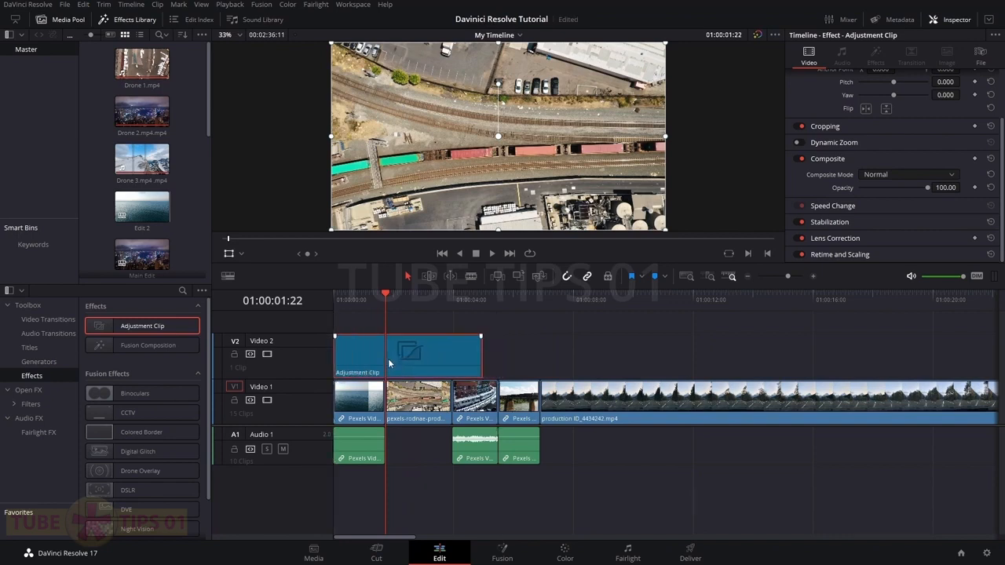
# Add Gaussian Blur to the adjustment clip at strength 0.512 and review the blurred section
pyautogui.click(47, 393)
pyautogui.moveTo(116, 364); pyautogui.dragTo(374, 349)
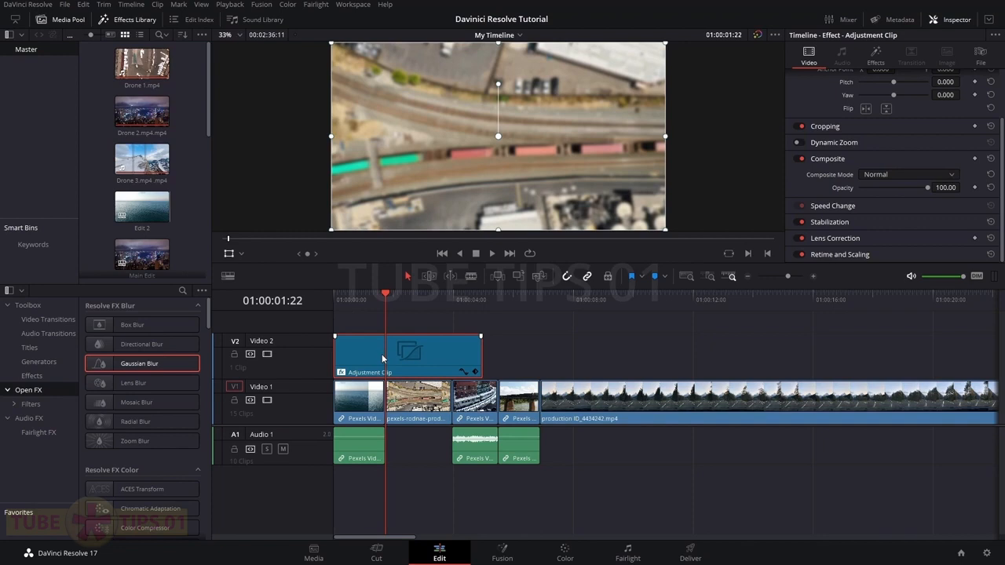
pyautogui.click(886, 69)
pyautogui.moveTo(886, 115); pyautogui.dragTo(895, 119)
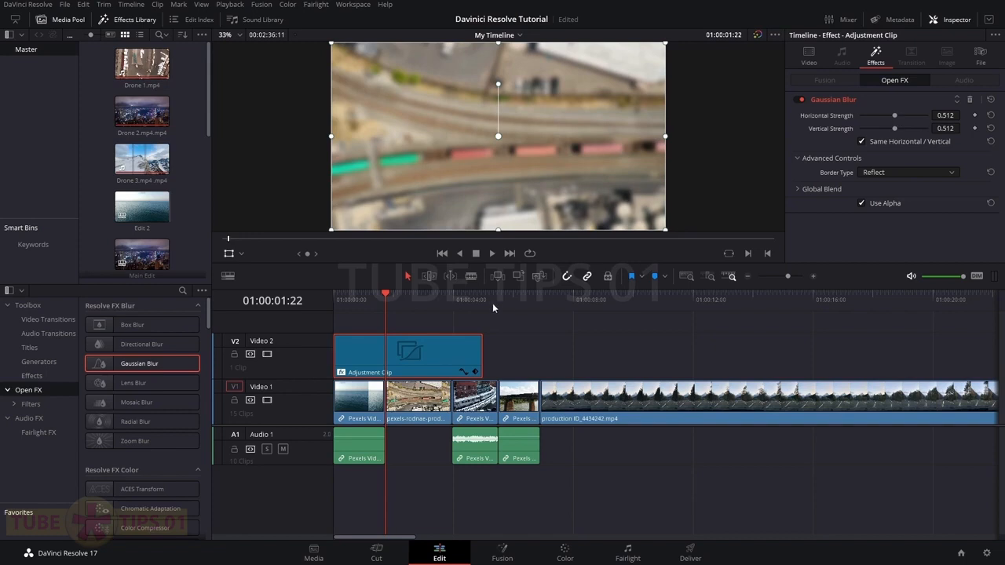
pyautogui.moveTo(370, 298); pyautogui.dragTo(415, 316)
pyautogui.moveTo(357, 348); pyautogui.dragTo(407, 355)
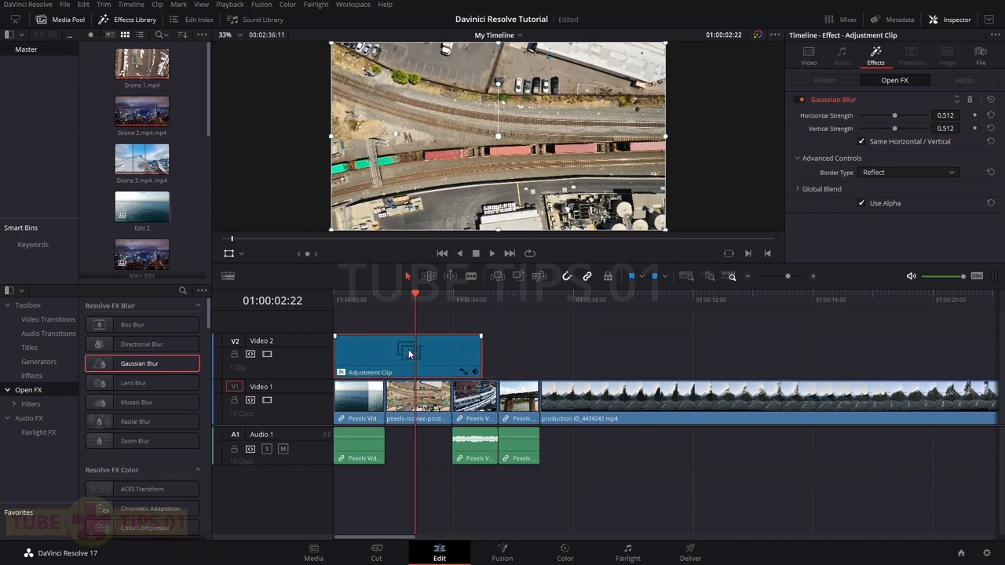
pyautogui.click(398, 305)
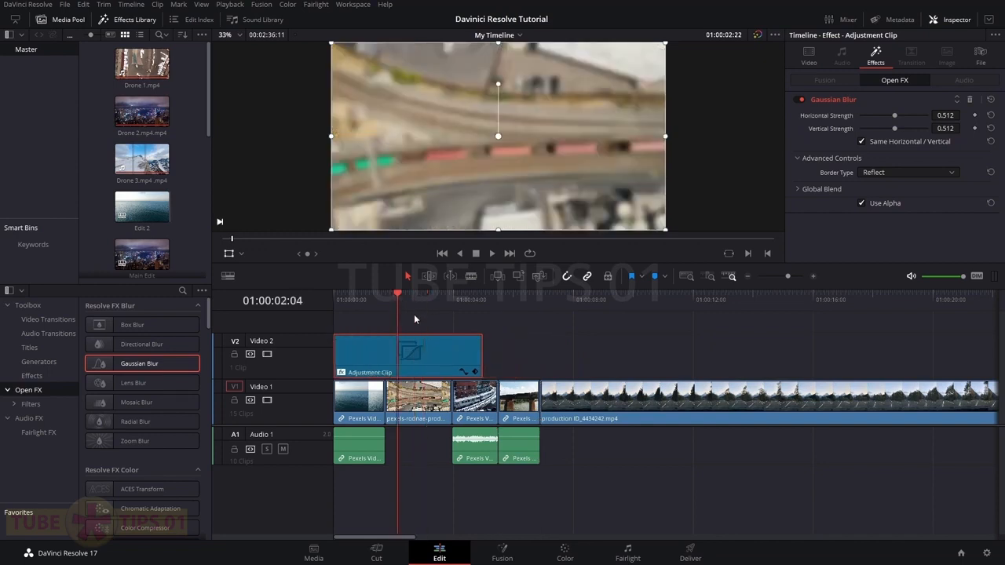
# Delete the adjustment clip from Video 2, leaving the ocean footage sharp
pyautogui.press('Delete')
pyautogui.hotkey('ctrl', 'z')
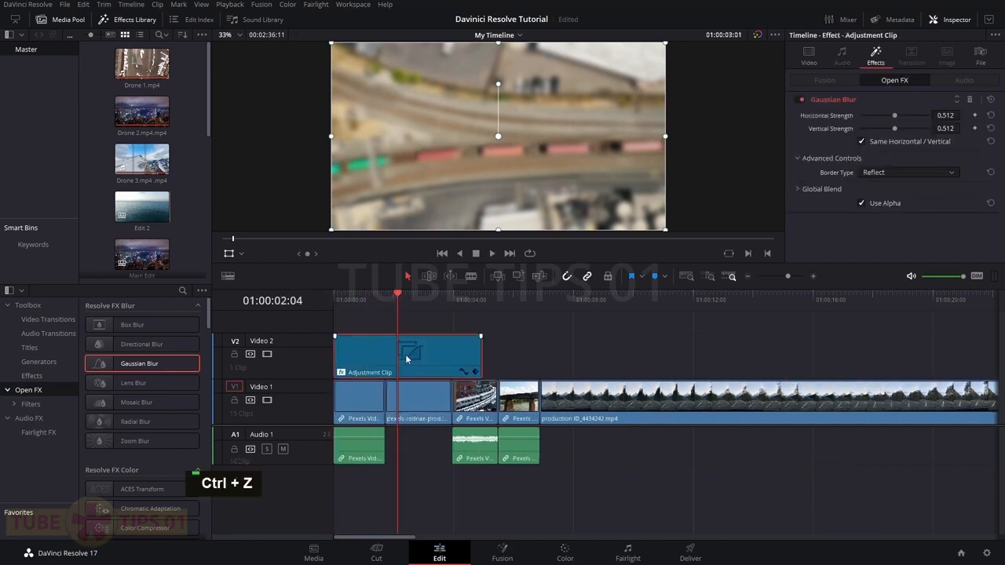
pyautogui.rightClick(405, 354)
pyautogui.click(437, 437)
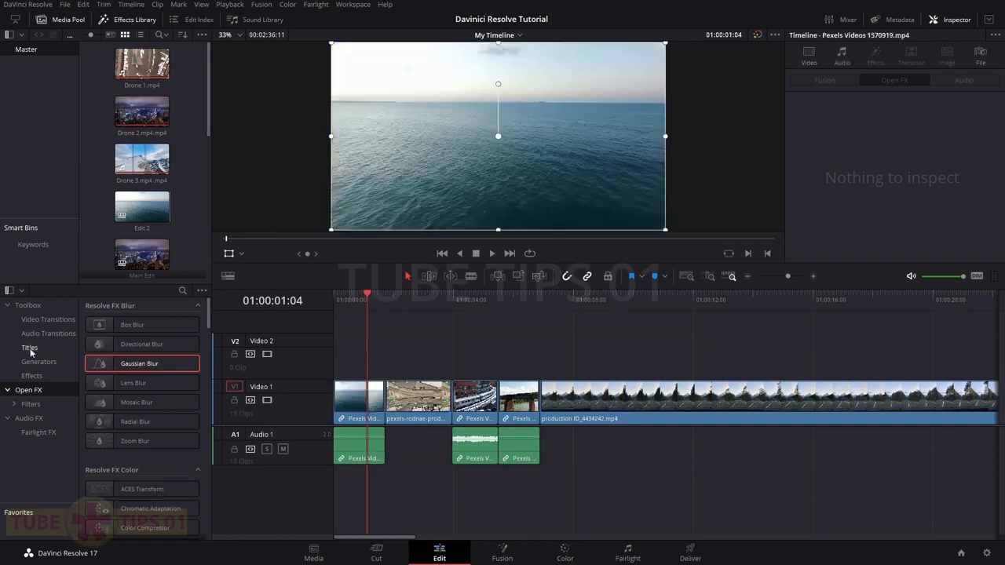
# Show the Titles list in the Effects Library and hide the viewer's transform overlay
pyautogui.click(30, 348)
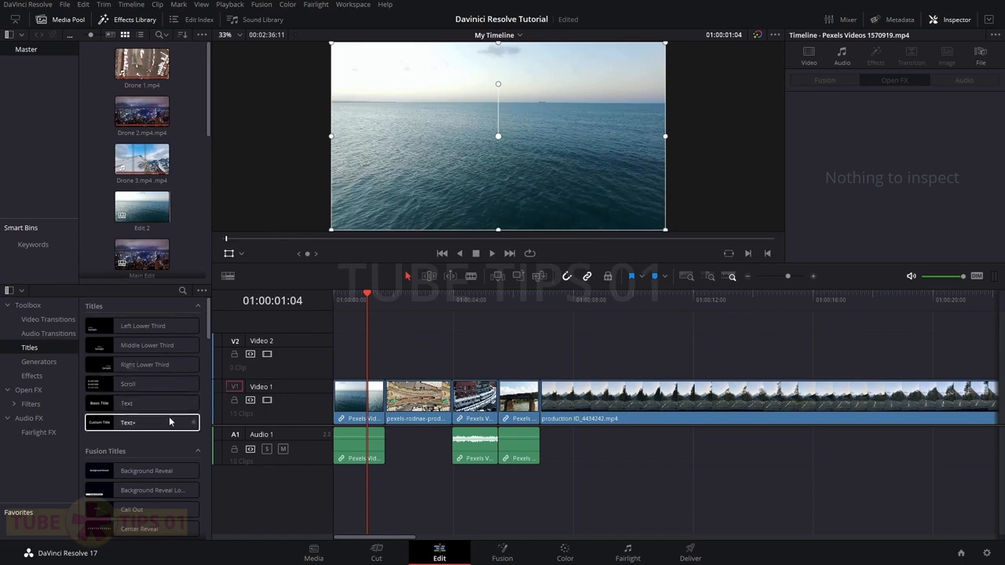
pyautogui.scroll(-2, 147, 396)
pyautogui.scroll(-2, 147, 400)
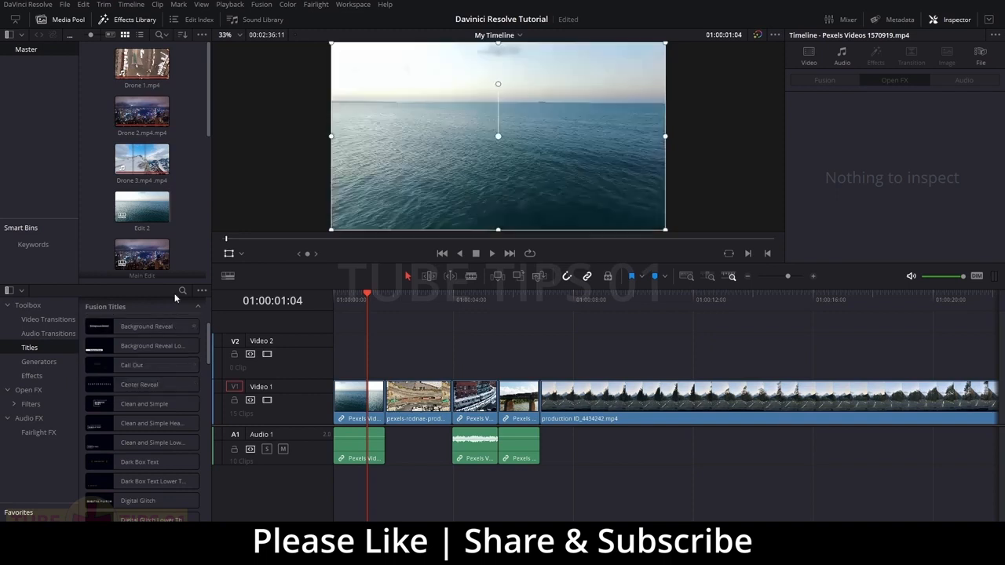
pyautogui.click(226, 256)
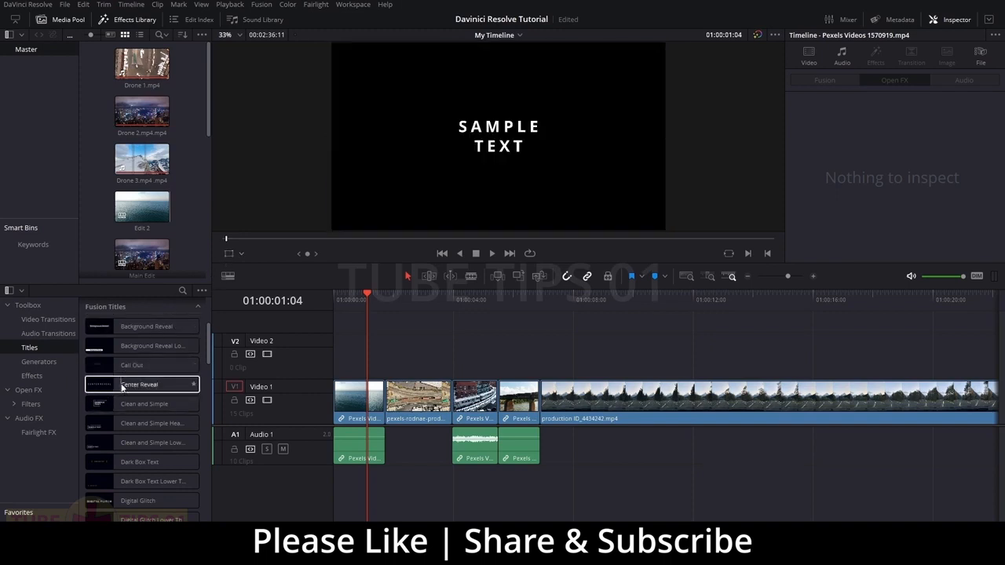
# Scroll back up to the Text+ title and place it on Video 2 above the opening clips
pyautogui.scroll(-1, 141, 387)
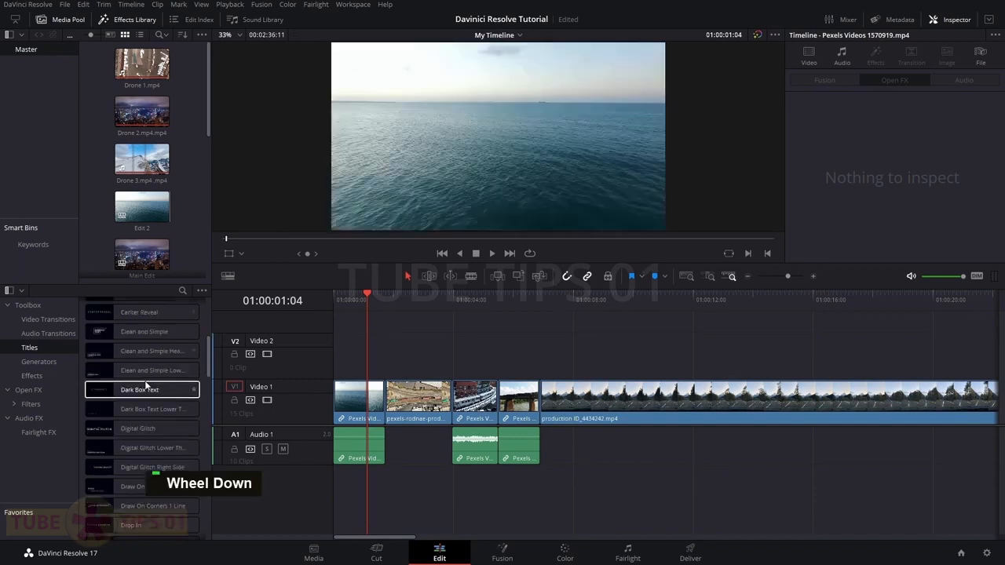
pyautogui.scroll(1, 145, 385)
pyautogui.scroll(3, 145, 385)
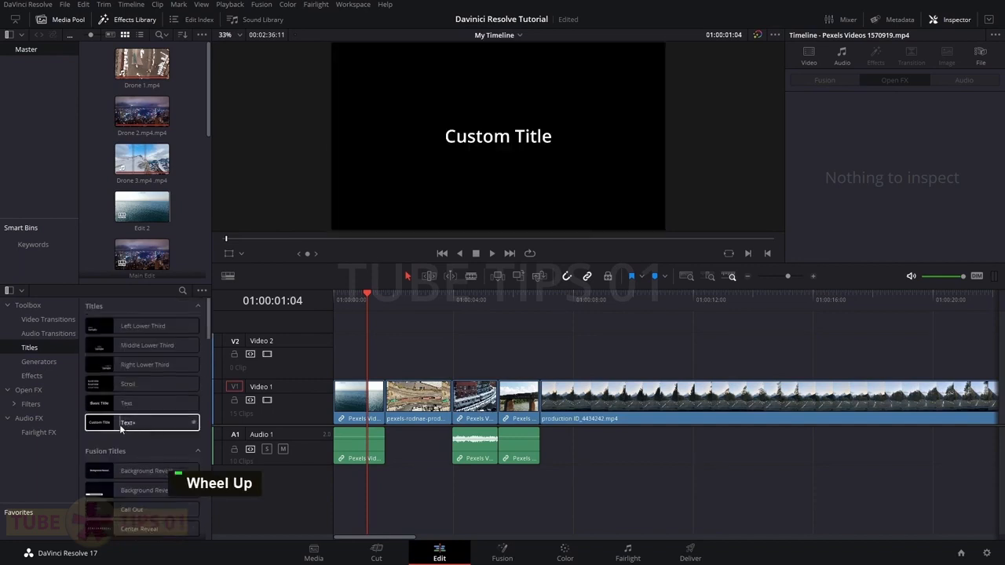
pyautogui.moveTo(120, 426); pyautogui.dragTo(379, 355)
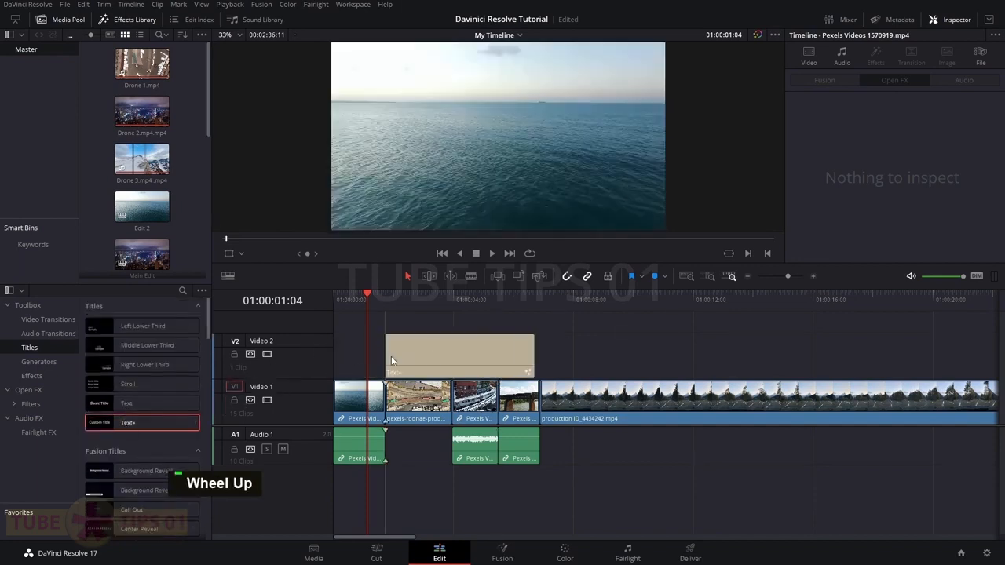
# Select the Text+ clip and replace its text with 'This is Basic TEXT'
pyautogui.click(439, 358)
pyautogui.click(436, 300)
pyautogui.click(875, 158)
pyautogui.hotkey('ctrl', 'a')
pyautogui.write('T')
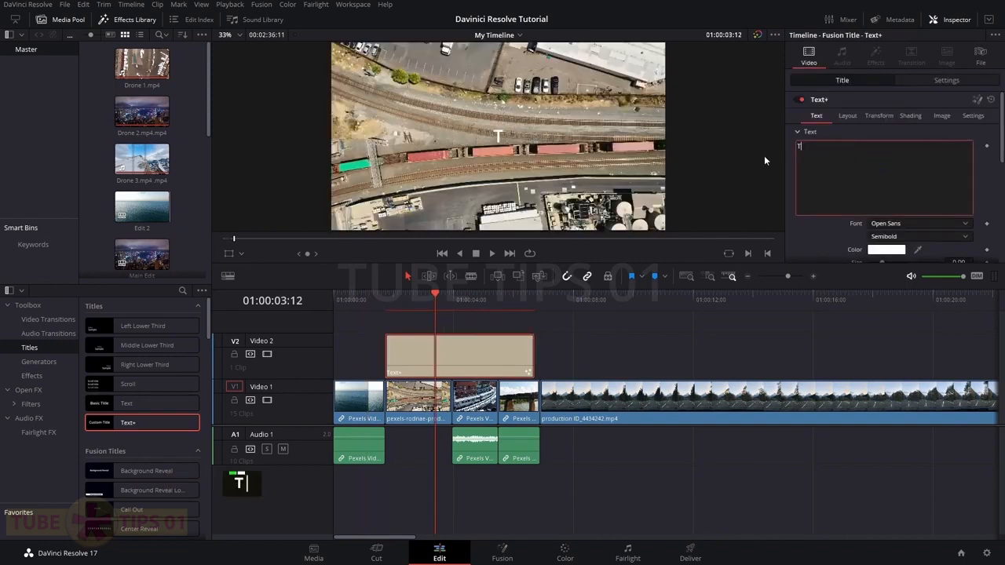
pyautogui.write('his is Basic TEXT')
pyautogui.click(841, 238)
# Browse the font, weight and colour options, leaving them unchanged with white text
pyautogui.click(899, 224)
pyautogui.click(812, 234)
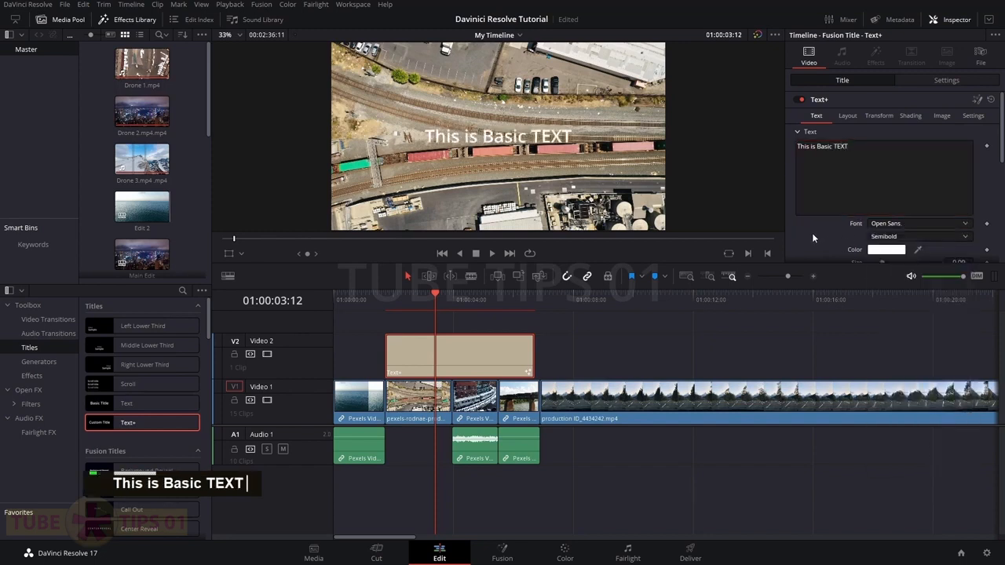
pyautogui.scroll(-1, 852, 212)
pyautogui.click(897, 205)
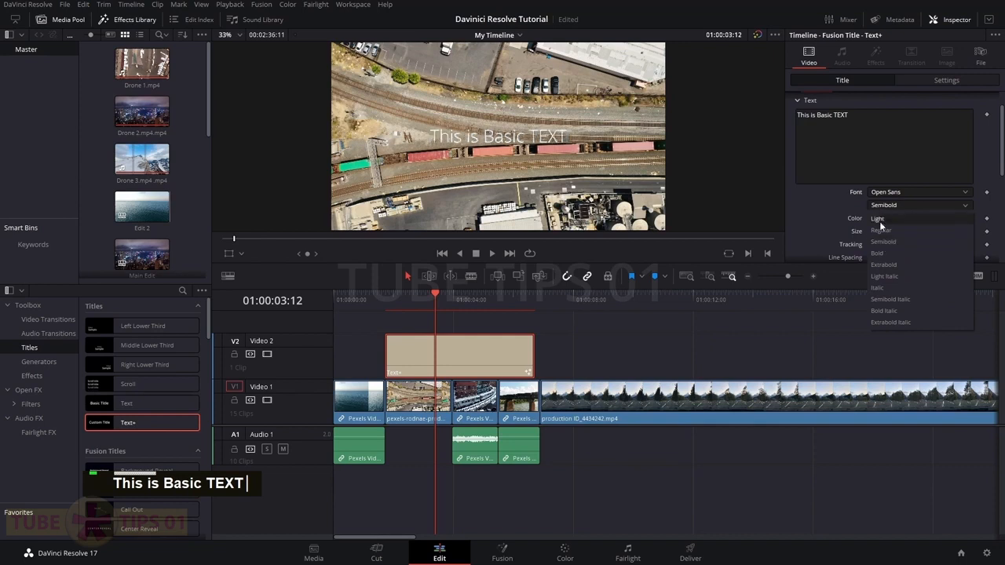
pyautogui.click(800, 221)
pyautogui.scroll(-1, 800, 222)
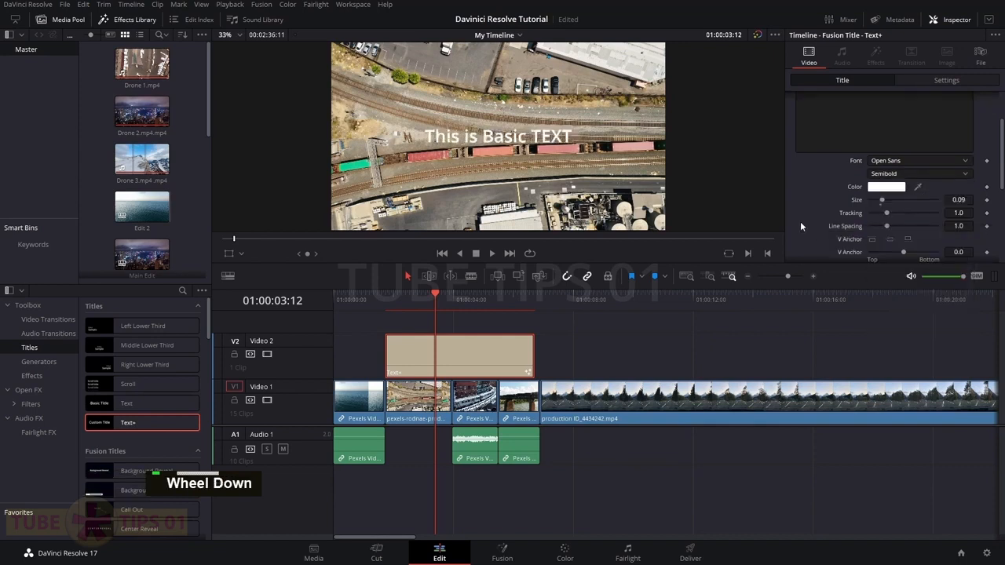
pyautogui.click(882, 191)
pyautogui.click(608, 375)
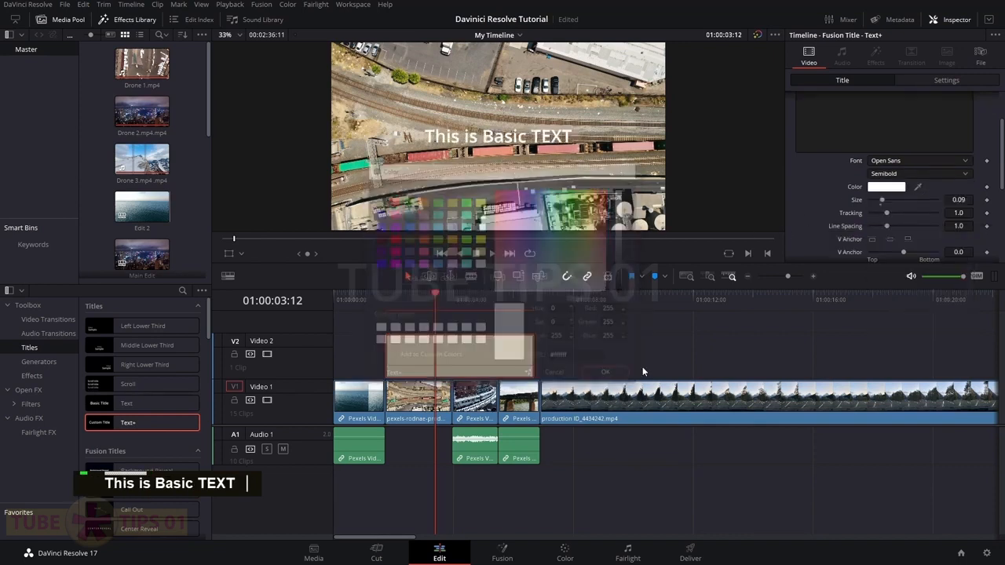
# Enlarge the text to size 0.1496, expand Advanced Controls, then delete the title clip
pyautogui.moveTo(882, 201); pyautogui.dragTo(892, 215)
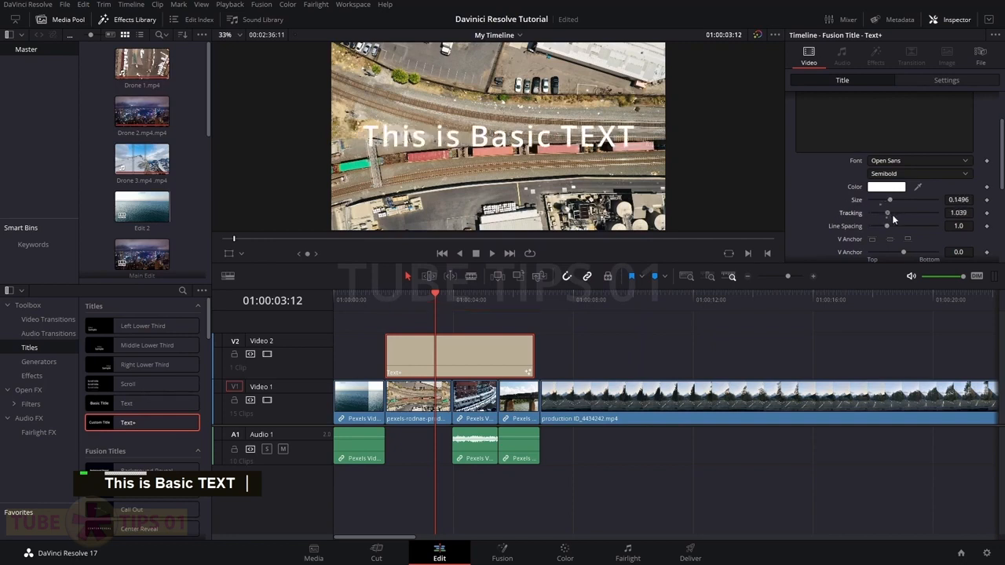
pyautogui.scroll(-5, 802, 205)
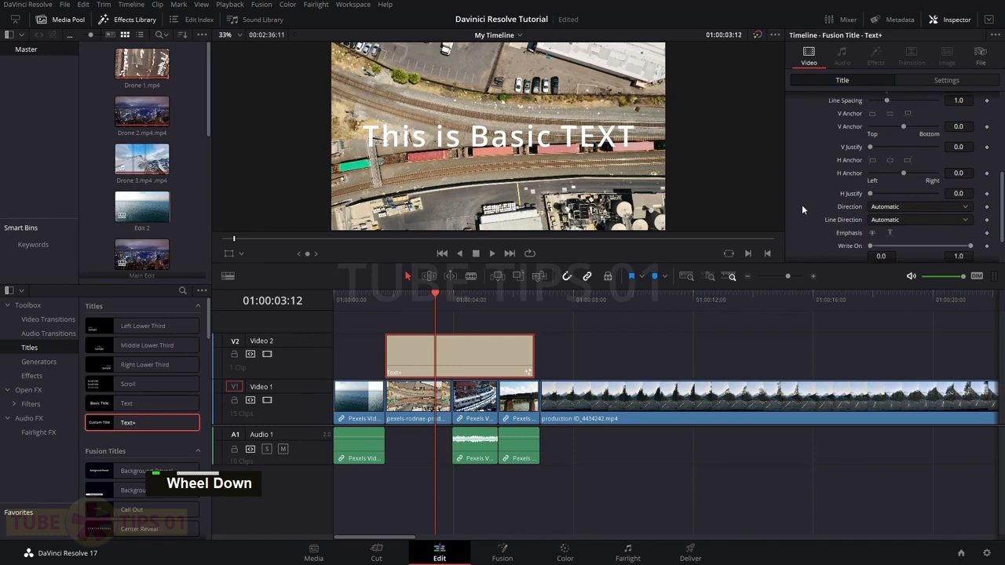
pyautogui.click(798, 237)
pyautogui.scroll(-2, 798, 236)
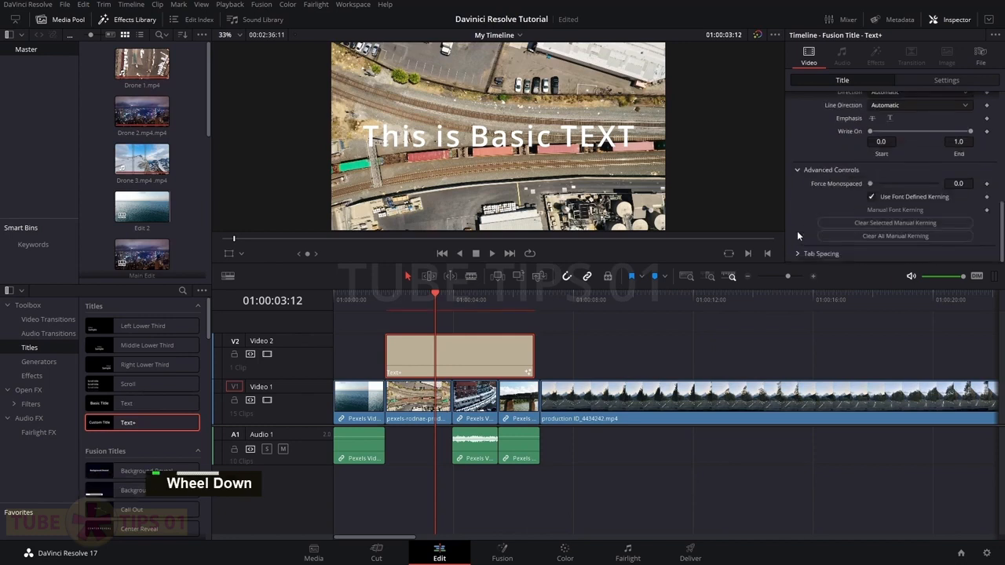
pyautogui.scroll(7, 798, 222)
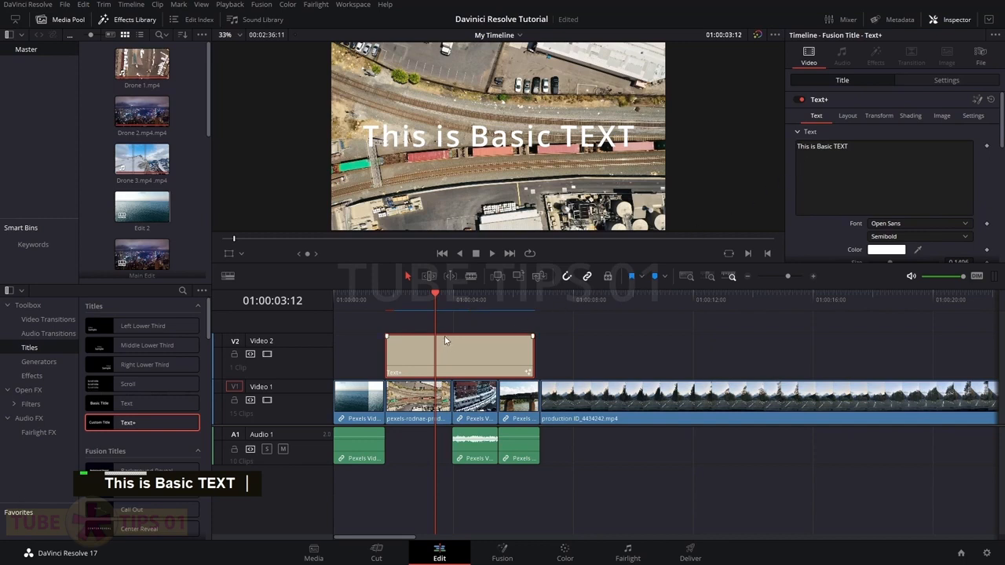
pyautogui.press('BackSpace')
# Place the Vertical Reveal title on Video 2 and change its text to 'FACNY TEXT'
pyautogui.scroll(-3, 92, 403)
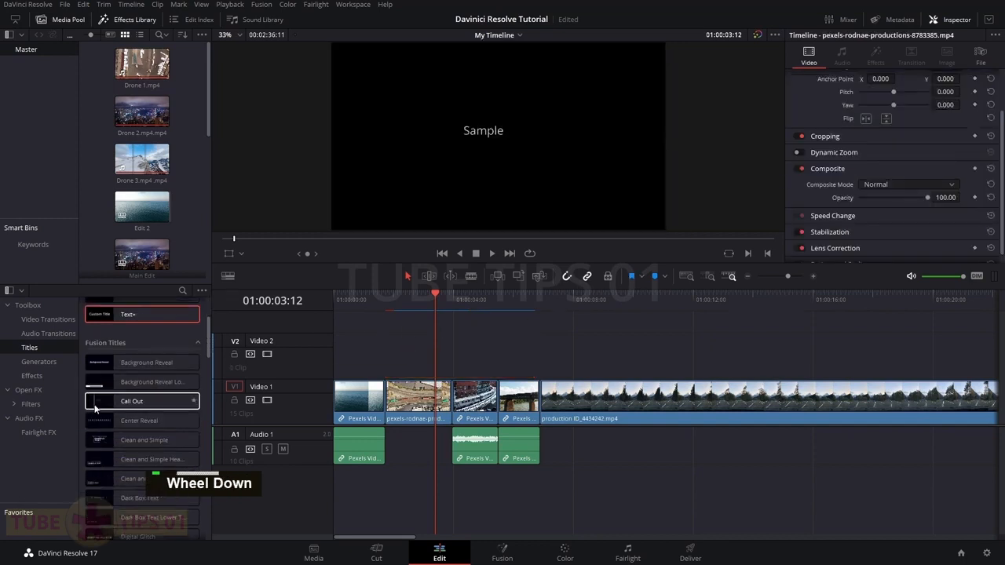
pyautogui.scroll(-10, 144, 440)
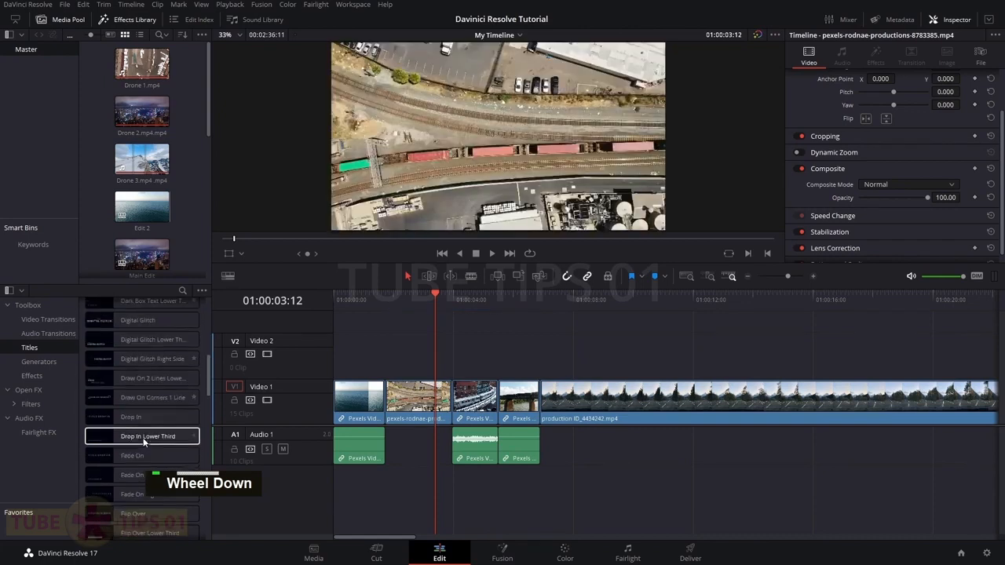
pyautogui.scroll(-8, 145, 442)
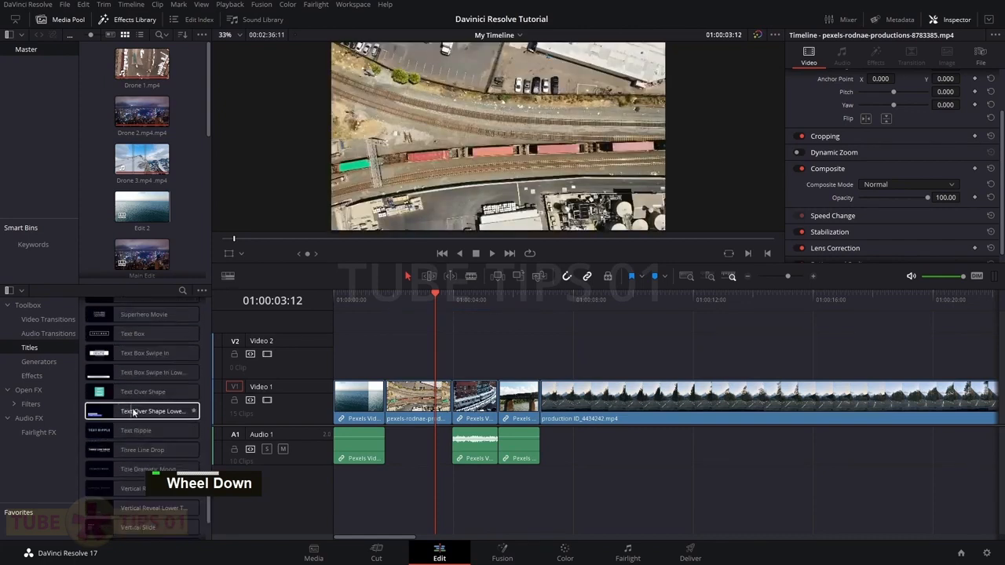
pyautogui.scroll(-2, 108, 436)
pyautogui.moveTo(110, 416); pyautogui.dragTo(387, 360)
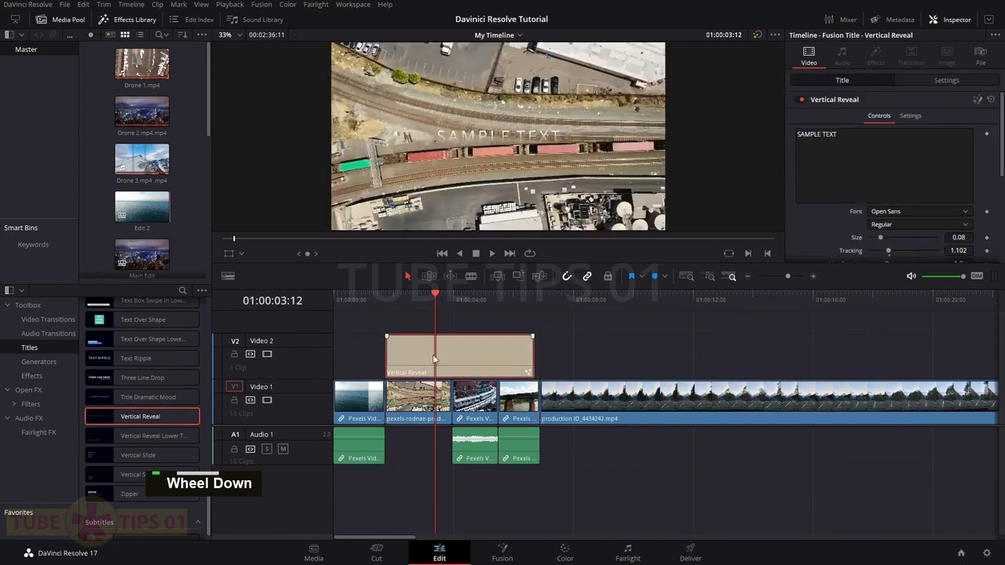
pyautogui.doubleClick(892, 146)
pyautogui.write('FAC')
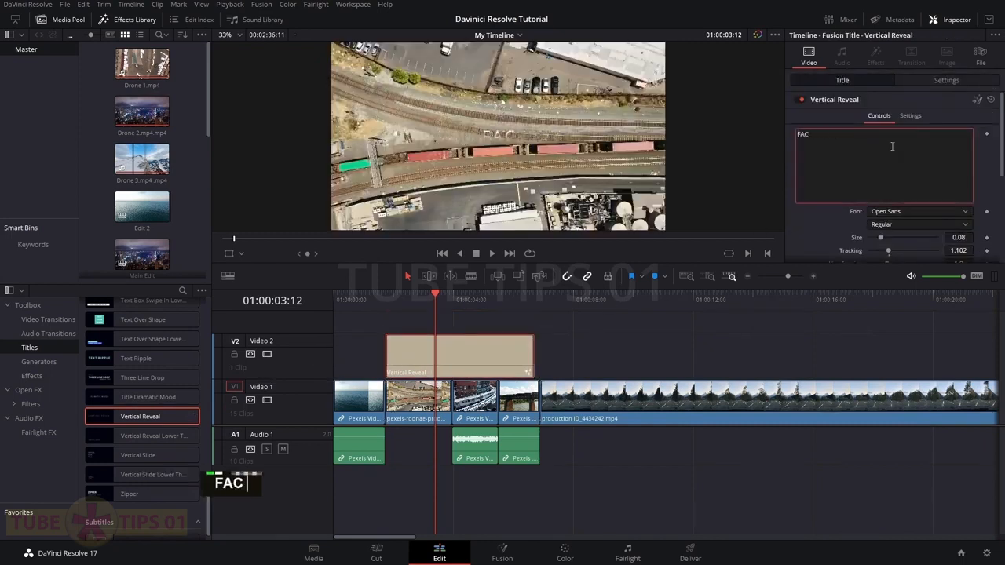
pyautogui.write('NY TEXT')
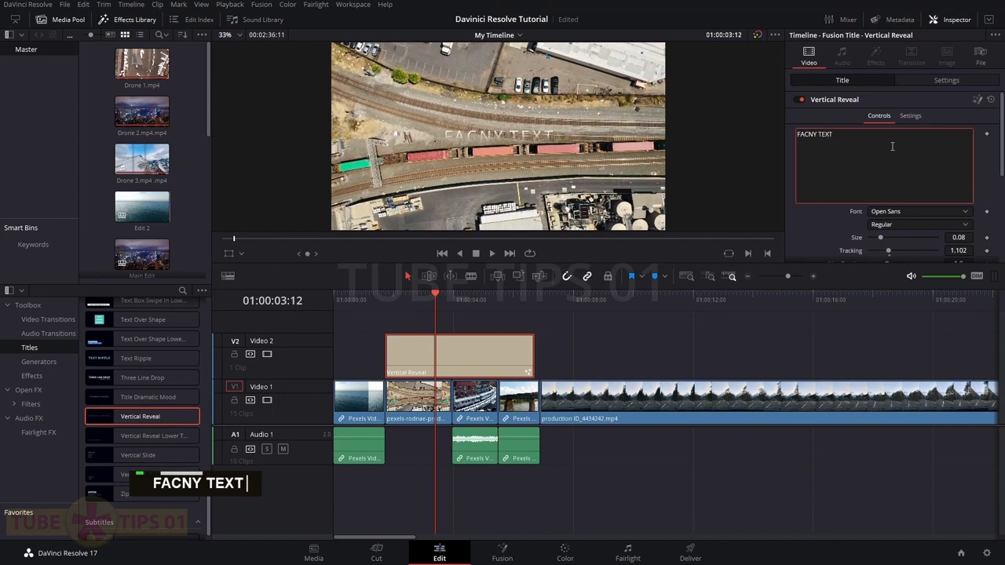
# Set the title size to 0.126 and play it from 01:00:01:12 to preview
pyautogui.moveTo(885, 237); pyautogui.dragTo(890, 239)
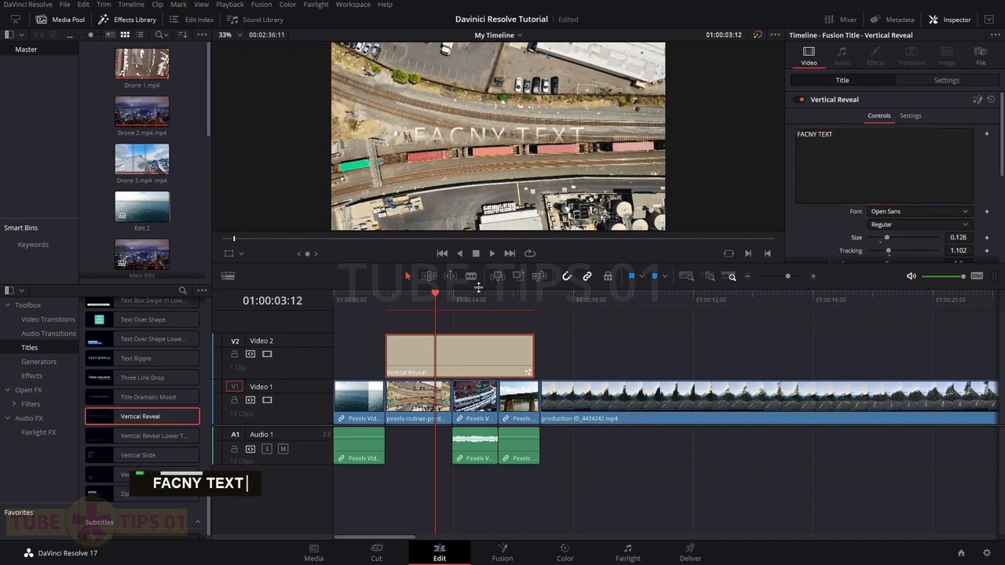
pyautogui.click(376, 302)
pyautogui.press('space')
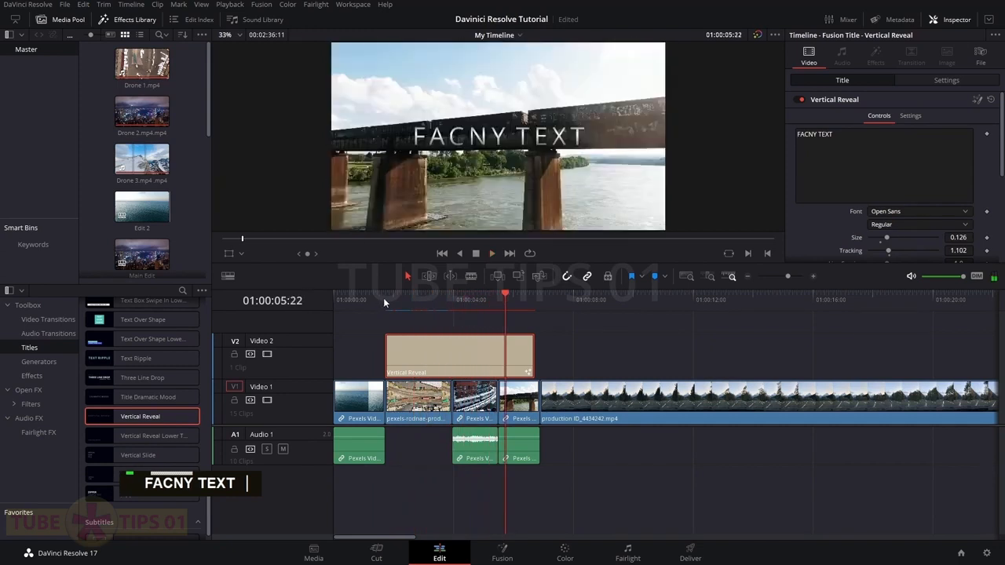
pyautogui.press('space')
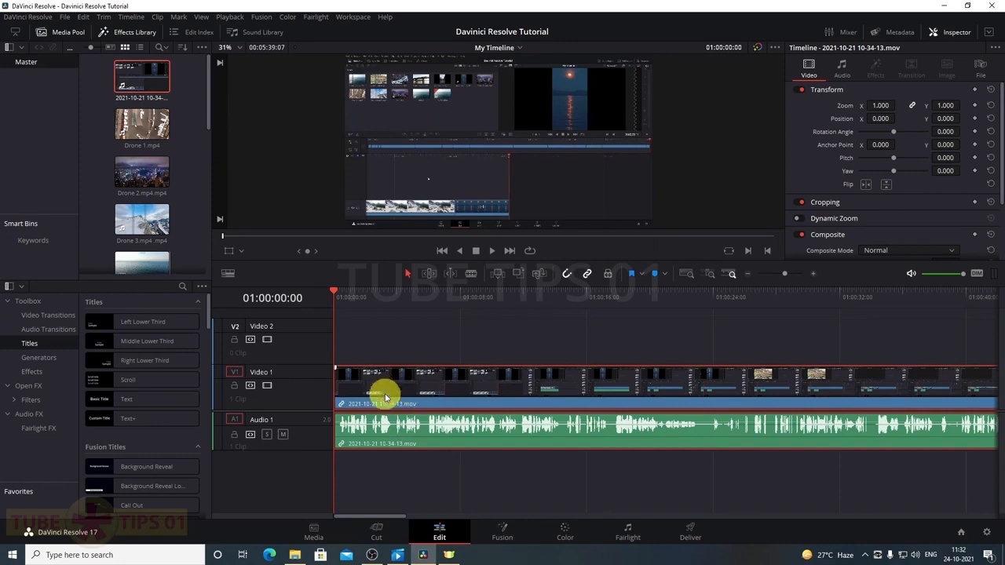
pyautogui.moveTo(385, 395)
pyautogui.mouseDown()
pyautogui.moveTo(419, 395)
pyautogui.moveTo(393, 395)
pyautogui.moveTo(419, 386)
pyautogui.moveTo(403, 393)
pyautogui.mouseUp()
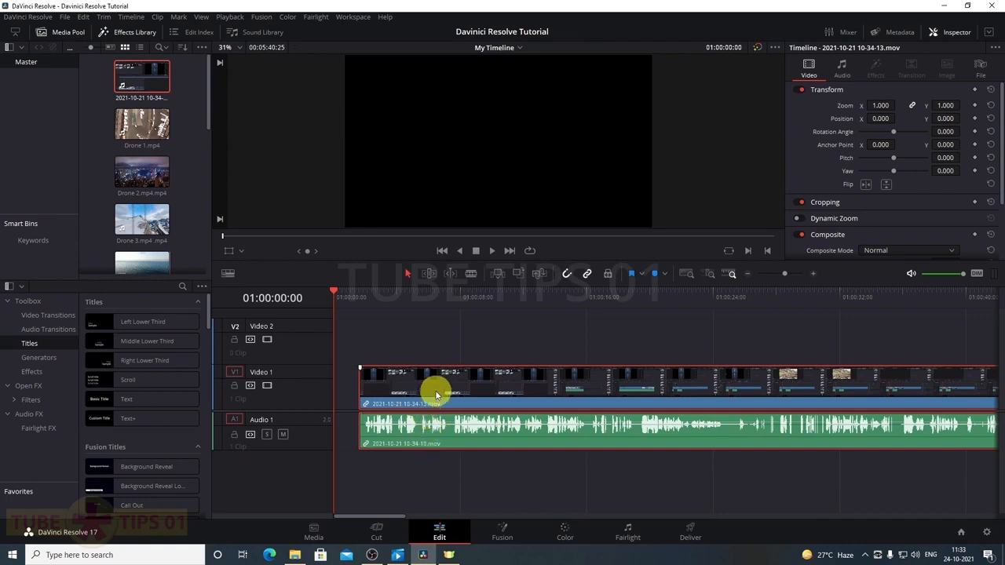
# Unlink the clip's video from its audio and select each part on its own
pyautogui.rightClick(435, 391)
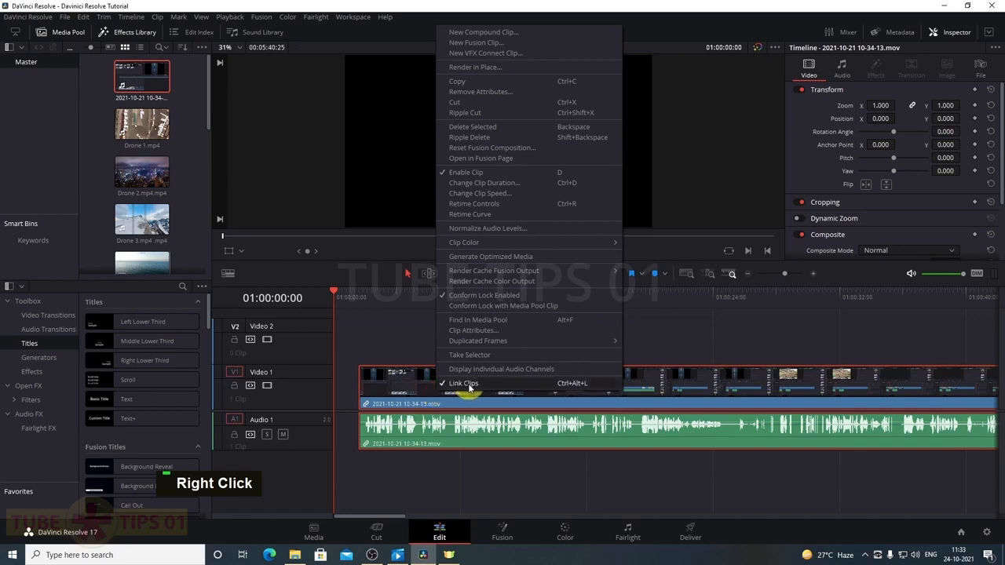
pyautogui.click(464, 383)
pyautogui.doubleClick(390, 383)
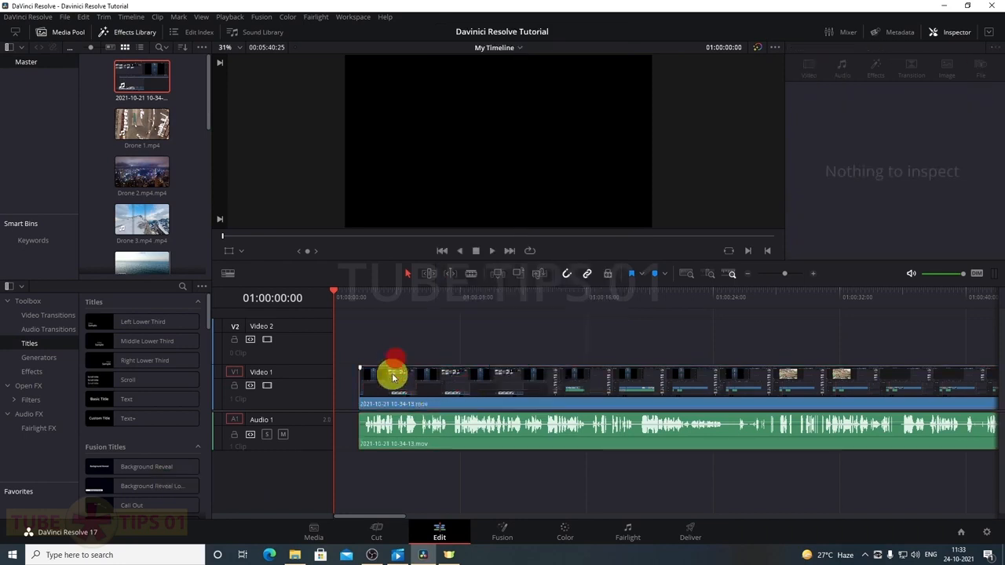
pyautogui.click(393, 424)
pyautogui.click(394, 392)
pyautogui.click(394, 425)
pyautogui.click(392, 393)
pyautogui.click(386, 427)
pyautogui.click(399, 395)
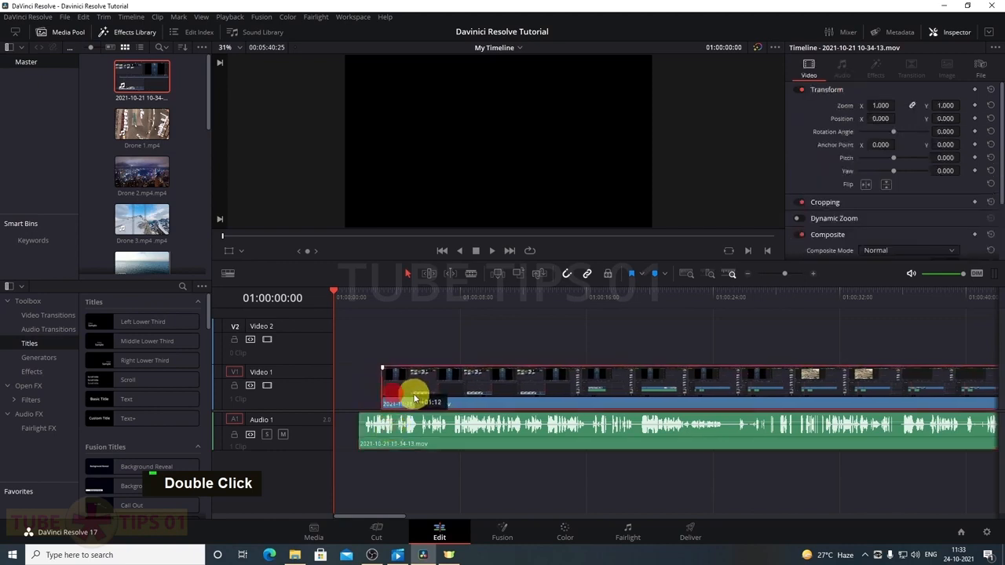
pyautogui.click(401, 432)
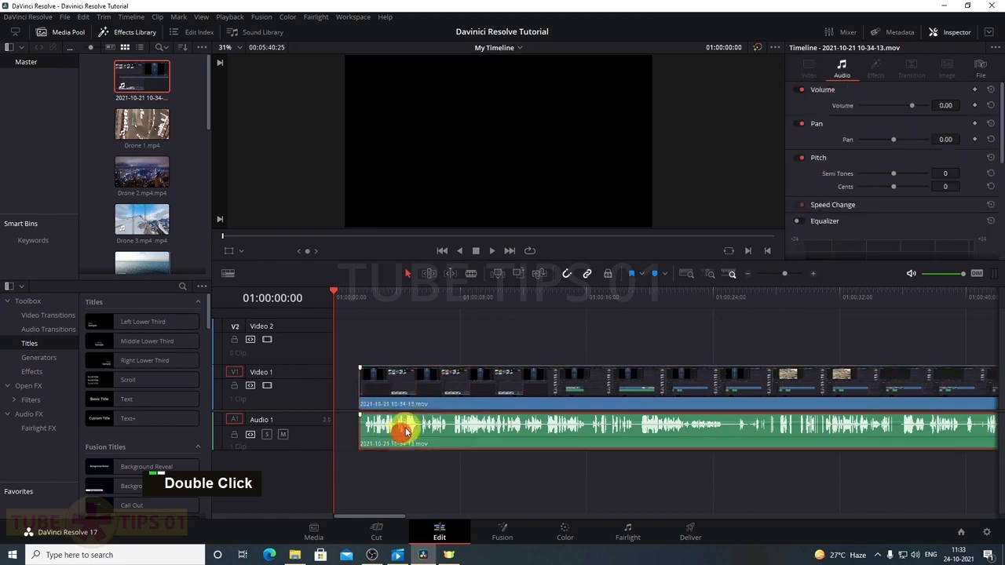
# Relink video and audio with Ctrl+Z and move the linked clip later together
pyautogui.rightClick(410, 399)
pyautogui.hotkey('ctrl', 'z')
pyautogui.doubleClick(399, 384)
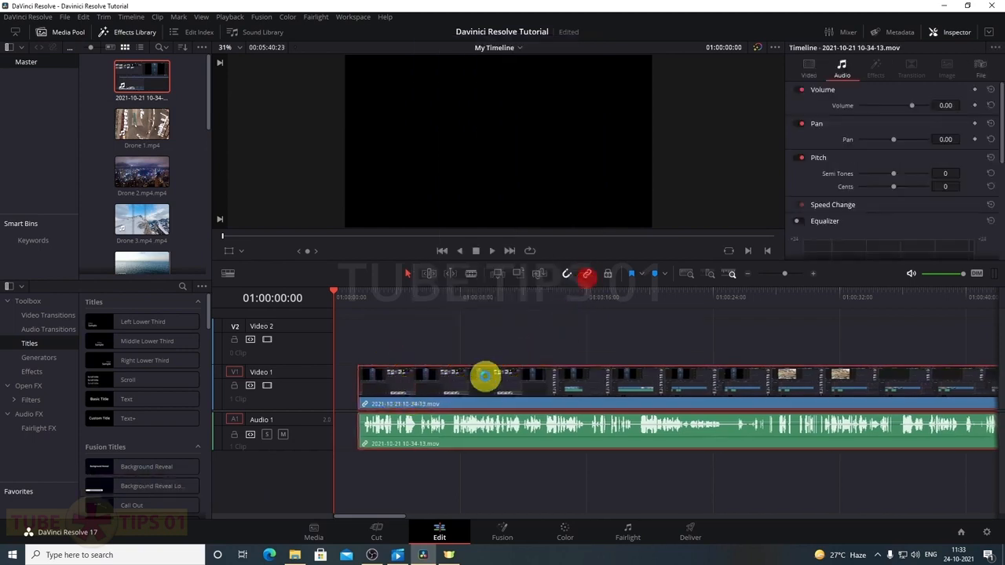
pyautogui.click(590, 275)
pyautogui.moveTo(442, 382)
pyautogui.mouseDown()
pyautogui.moveTo(479, 377)
pyautogui.moveTo(442, 398)
pyautogui.moveTo(400, 399)
pyautogui.mouseUp()
pyautogui.click(591, 275)
# Undo a separate nudge, turn linked selection back on, and reselect the linked clip
pyautogui.doubleClick(440, 384)
pyautogui.keyDown('shift'); pyautogui.click(443, 424); pyautogui.keyUp('shift')
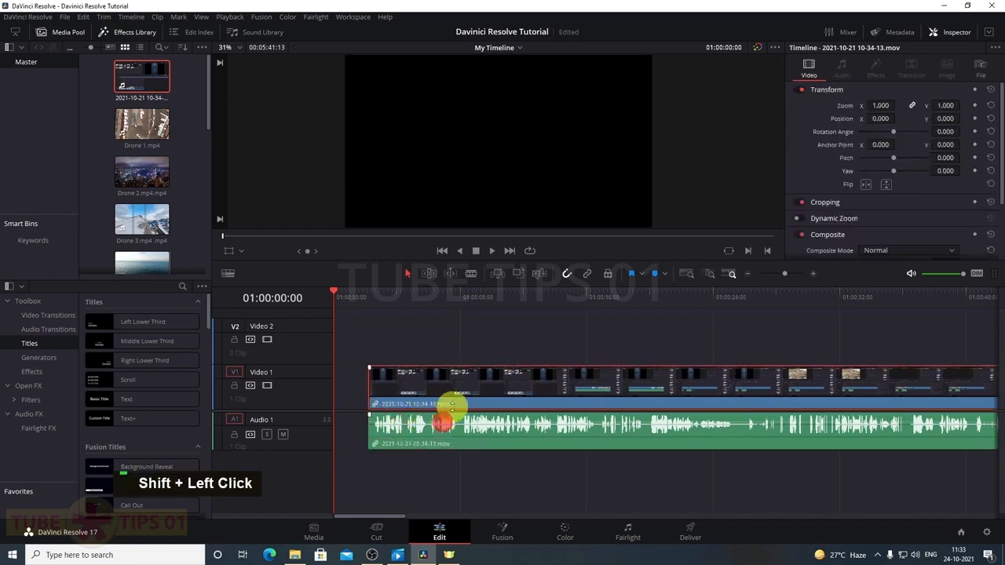
pyautogui.hotkey('ctrl', 'z')
pyautogui.click(590, 277)
pyautogui.click(514, 419)
pyautogui.click(497, 360)
pyautogui.doubleClick(479, 395)
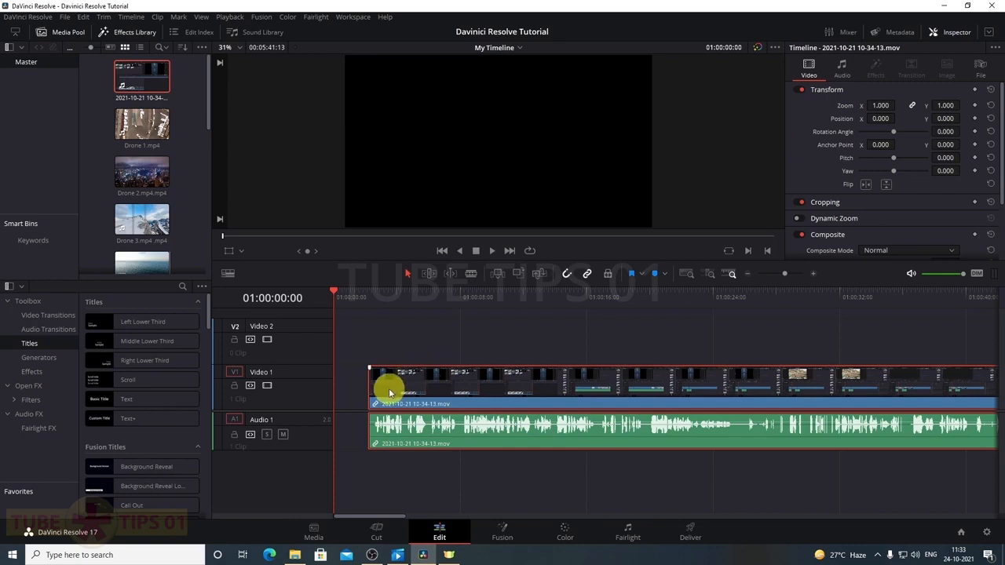
# Trim a few frames off the clip's start and select its linked video and audio together
pyautogui.keyDown('alt'); pyautogui.click(406, 436); pyautogui.keyUp('alt')
pyautogui.keyDown('alt'); pyautogui.click(418, 395); pyautogui.keyUp('alt')
pyautogui.keyDown('alt'); pyautogui.click(416, 427); pyautogui.keyUp('alt')
pyautogui.keyDown('alt'); pyautogui.click(417, 394); pyautogui.keyUp('alt')
pyautogui.keyDown('alt'); pyautogui.click(418, 432); pyautogui.keyUp('alt')
pyautogui.keyDown('alt'); pyautogui.click(421, 393); pyautogui.keyUp('alt')
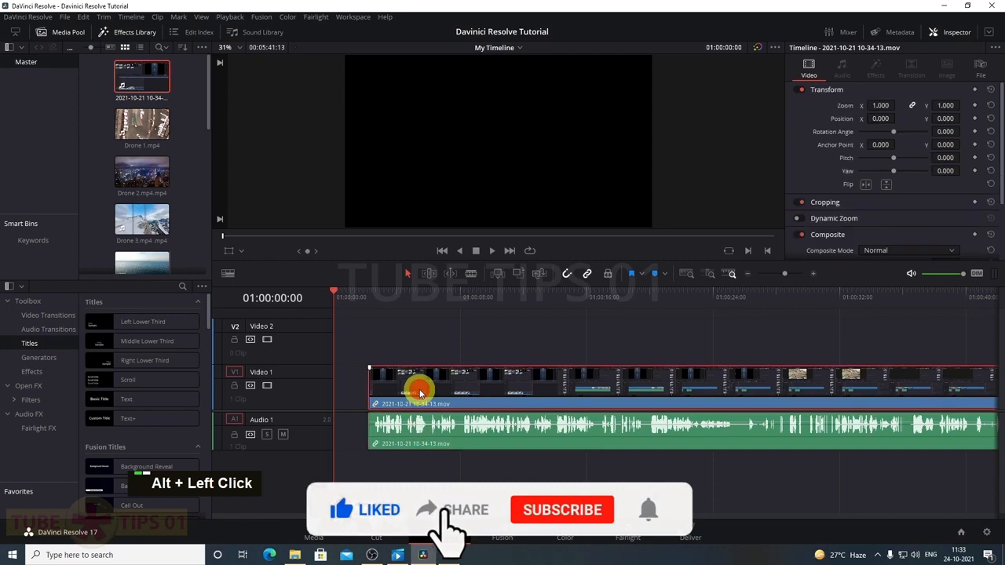
pyautogui.moveTo(371, 386)
pyautogui.mouseDown()
pyautogui.moveTo(425, 387)
pyautogui.moveTo(372, 389)
pyautogui.mouseUp()
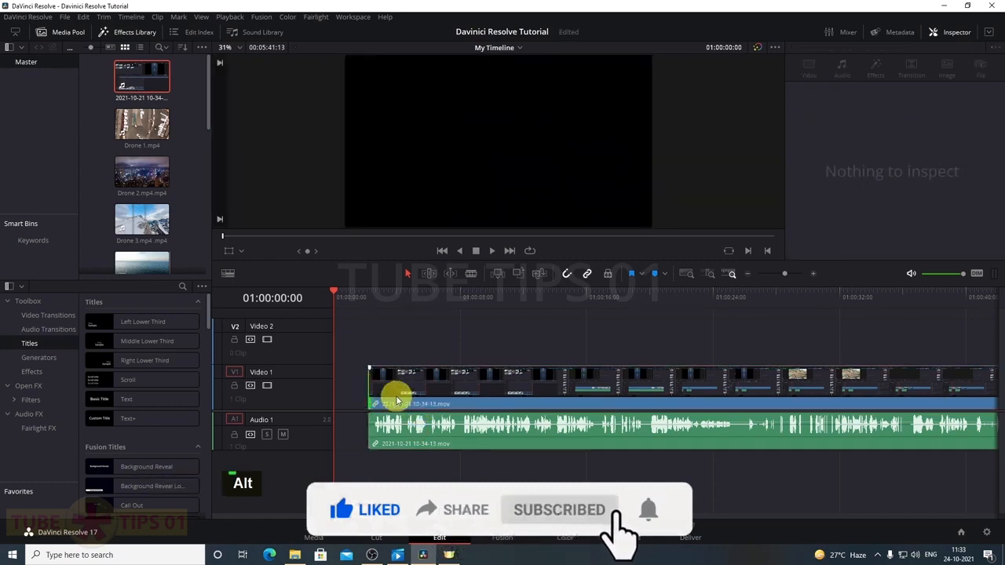
pyautogui.doubleClick(462, 393)
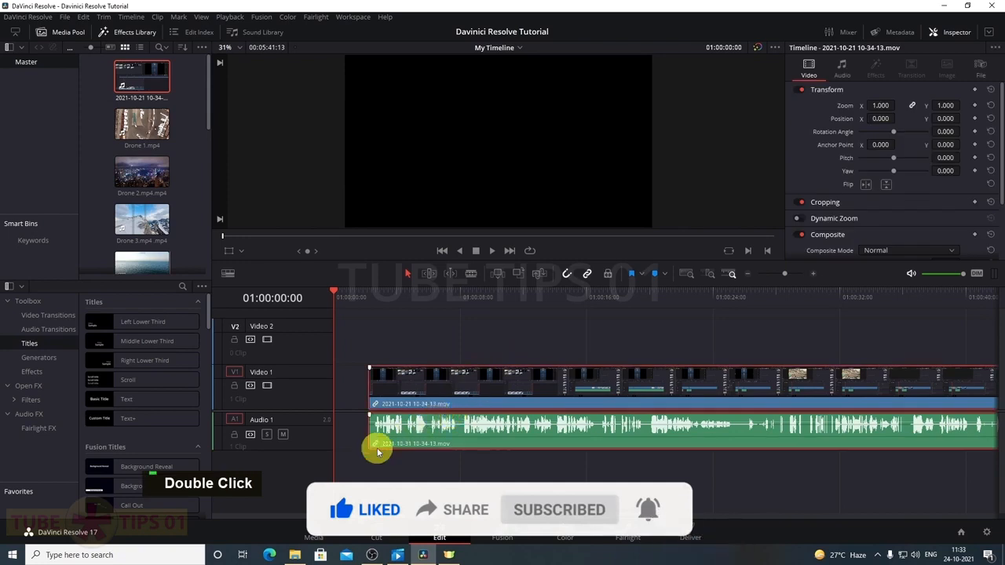
# Heighten Audio 1, adjust the volume, fade in audio and video, and move the clip to the start
pyautogui.moveTo(306, 449); pyautogui.dragTo(304, 473)
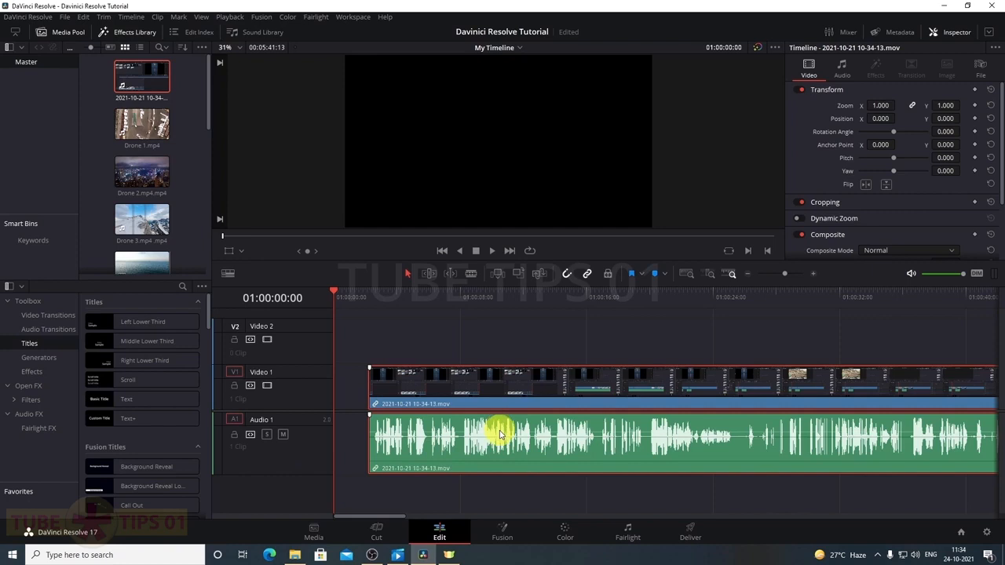
pyautogui.moveTo(499, 429); pyautogui.dragTo(497, 447)
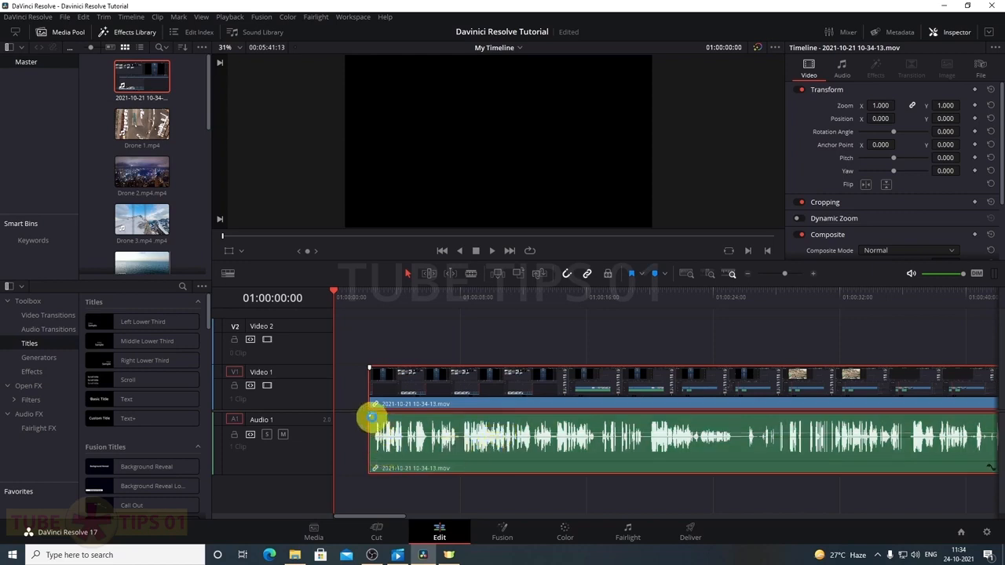
pyautogui.moveTo(369, 414); pyautogui.dragTo(439, 429)
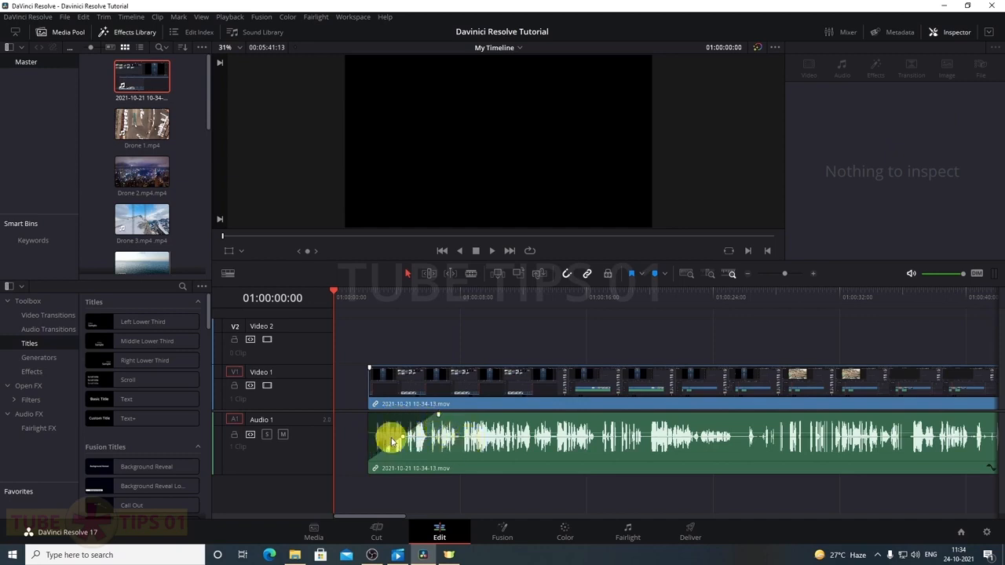
pyautogui.moveTo(369, 371); pyautogui.dragTo(417, 372)
pyautogui.moveTo(482, 392); pyautogui.dragTo(449, 397)
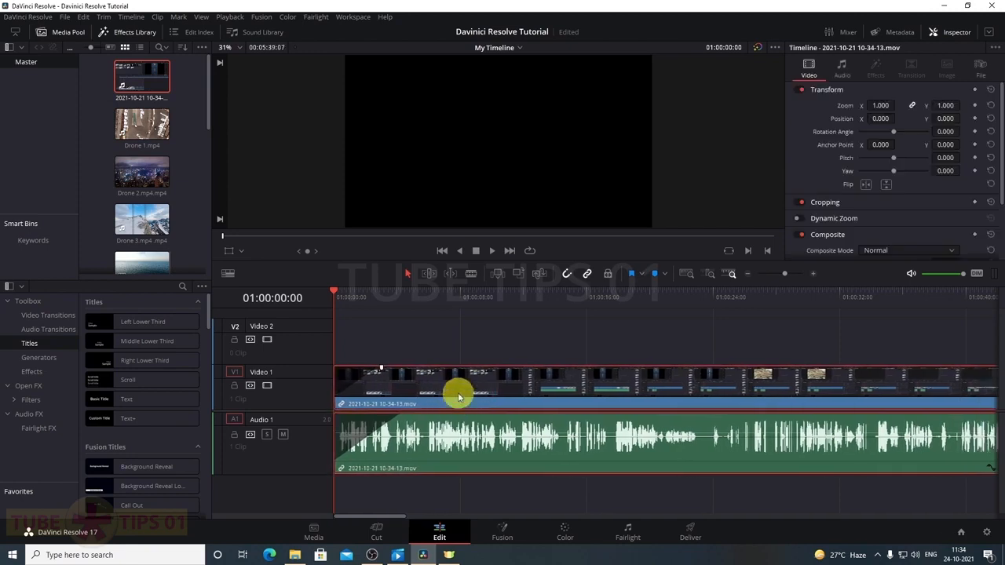
# Play back the timeline, reselect the clip and view its audio settings in the Inspector
pyautogui.press('space')
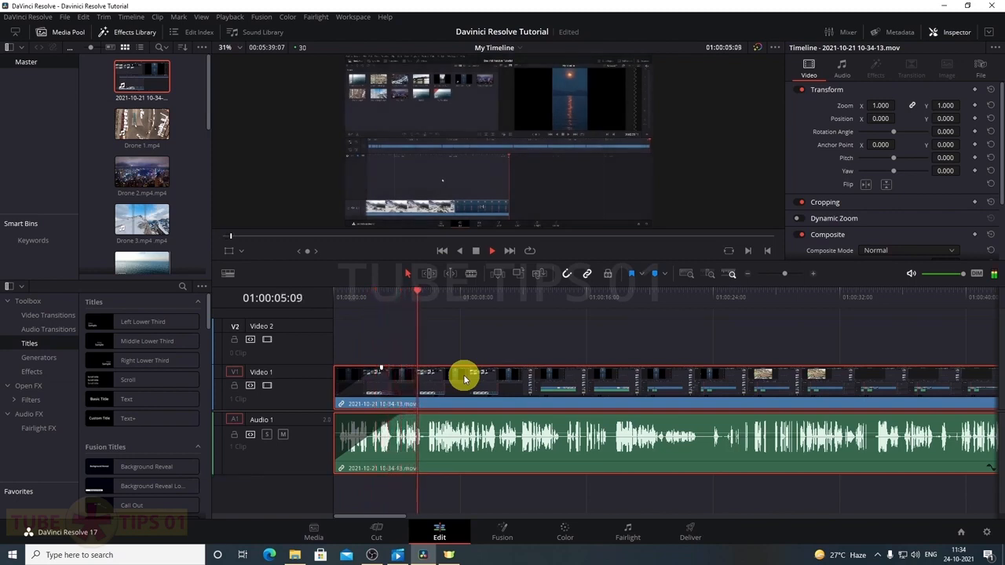
pyautogui.press('space')
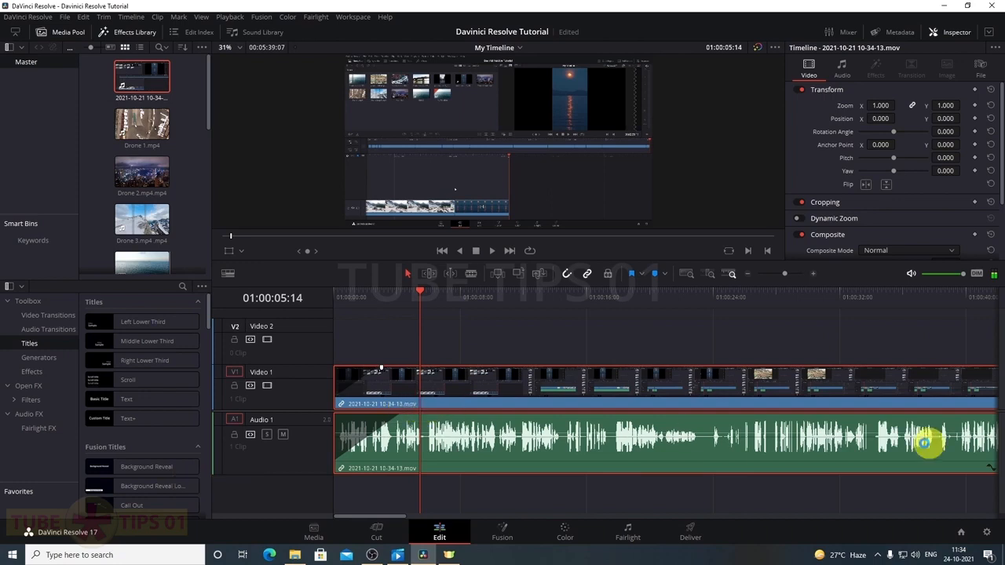
pyautogui.click(465, 349)
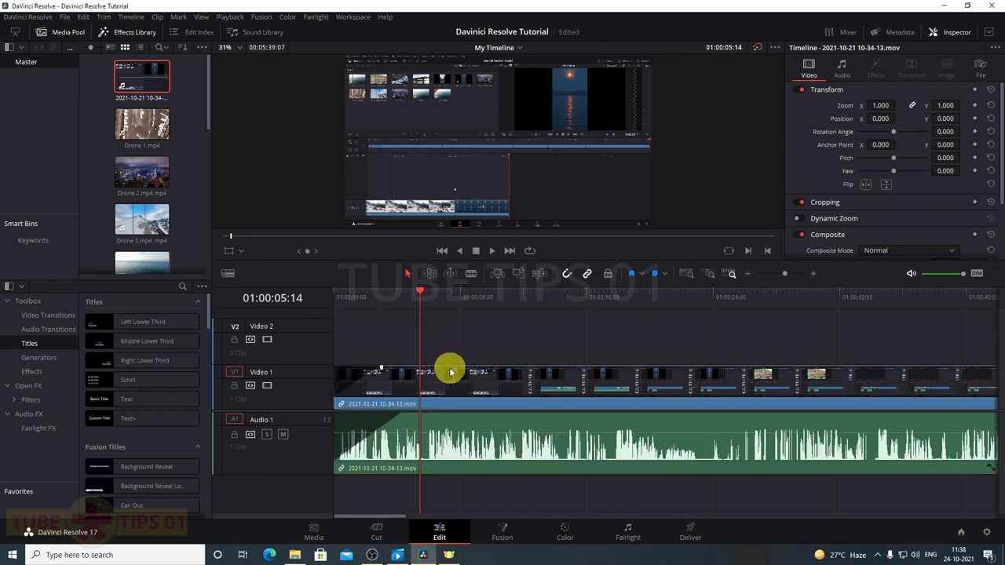
pyautogui.click(603, 452)
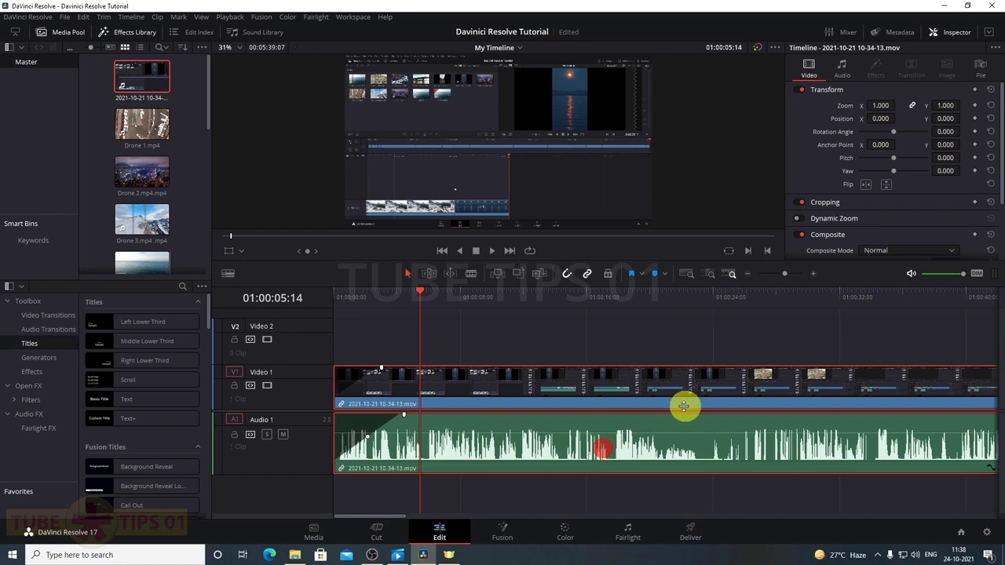
pyautogui.click(843, 69)
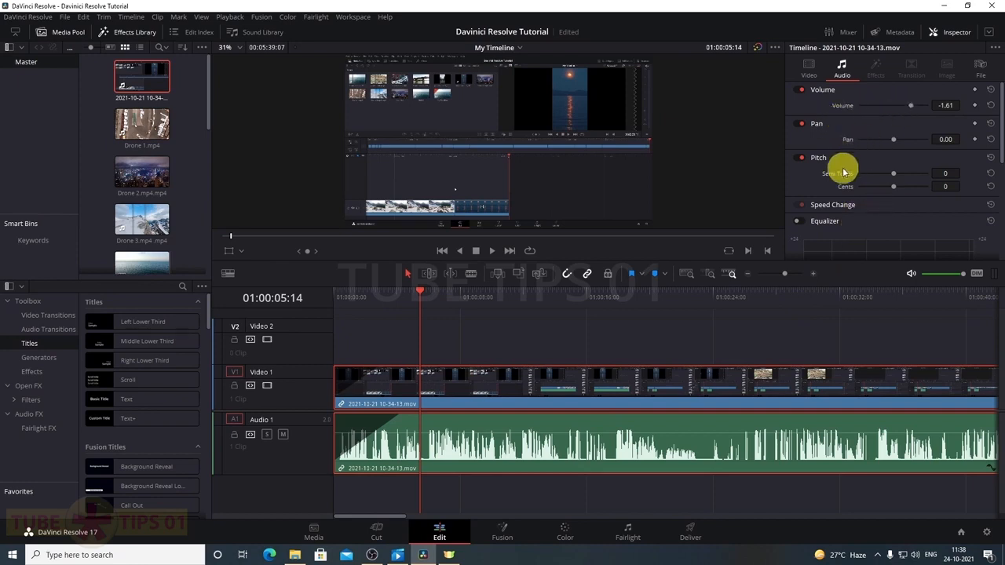
pyautogui.scroll(-2, 824, 237)
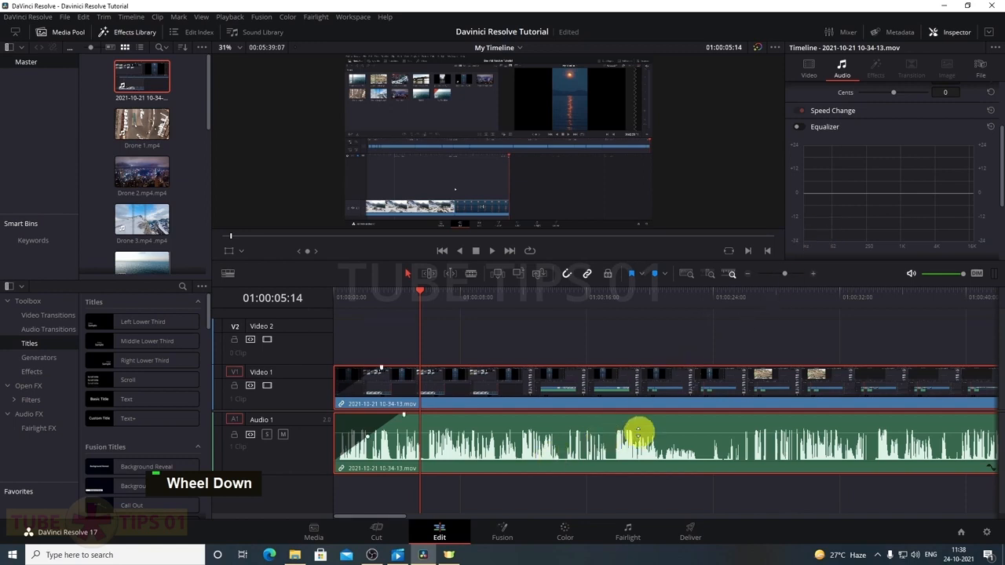
pyautogui.keyDown('alt'); pyautogui.scroll(-5, 662, 412); pyautogui.keyUp('alt')
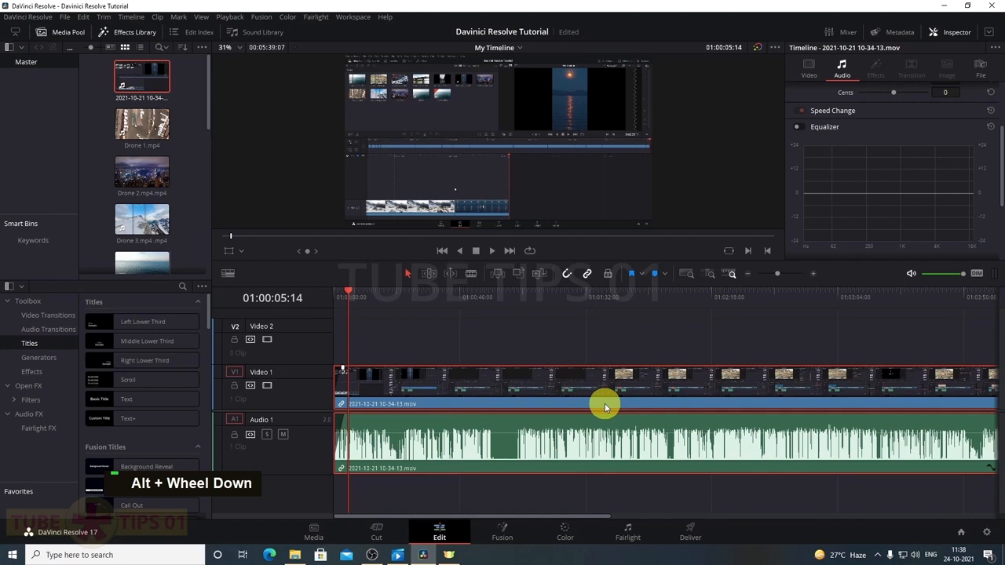
# Blade the clip at about 01:01:03:07, select the left piece, and jump to the start
pyautogui.press('c')
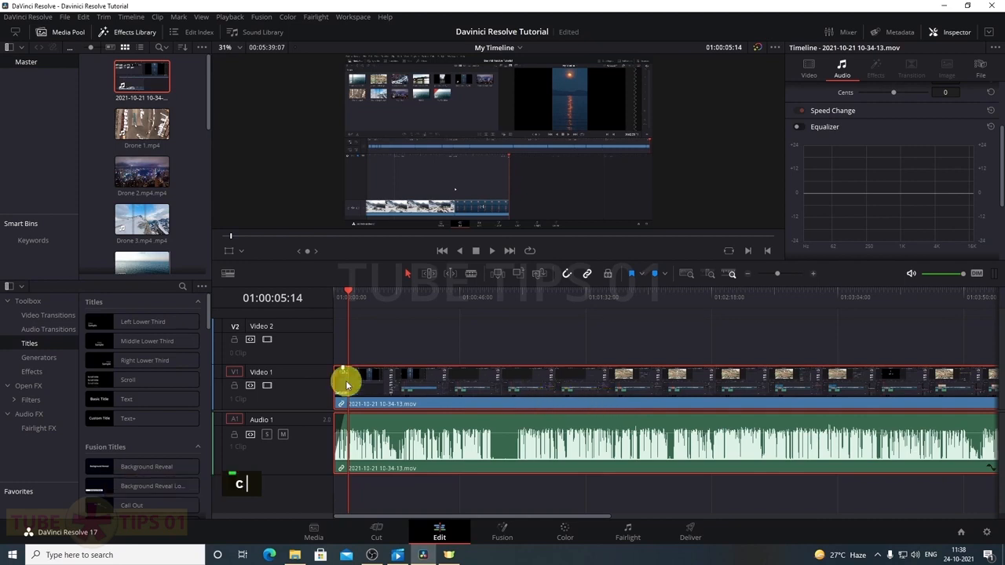
pyautogui.press('v')
pyautogui.press('b')
pyautogui.click(506, 388)
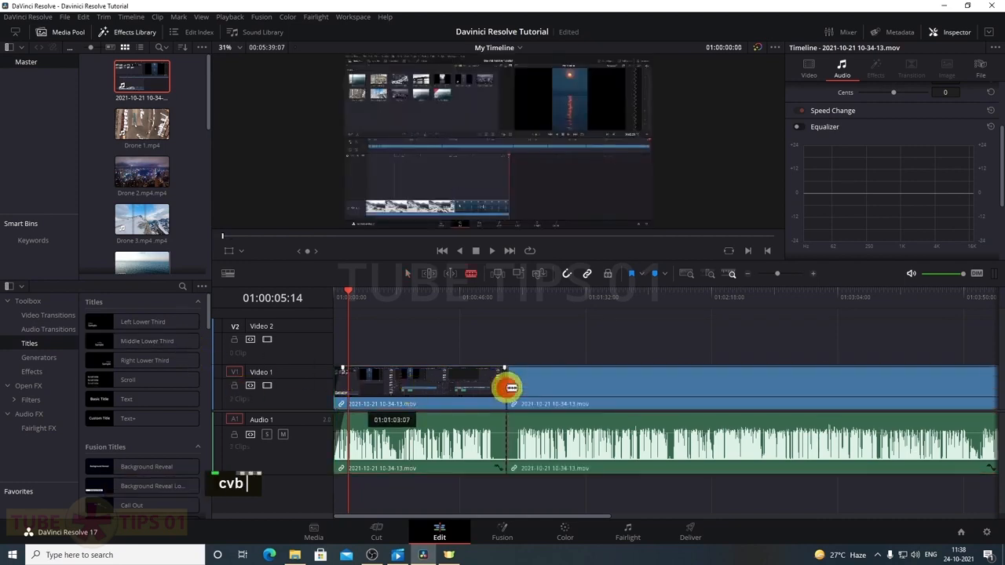
pyautogui.press('a')
pyautogui.click(463, 385)
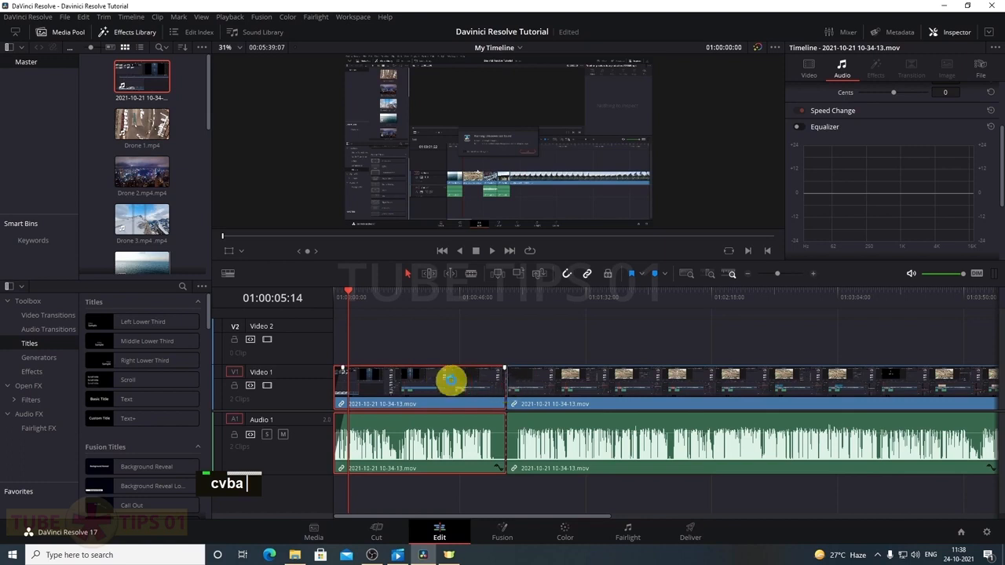
pyautogui.press('Home')
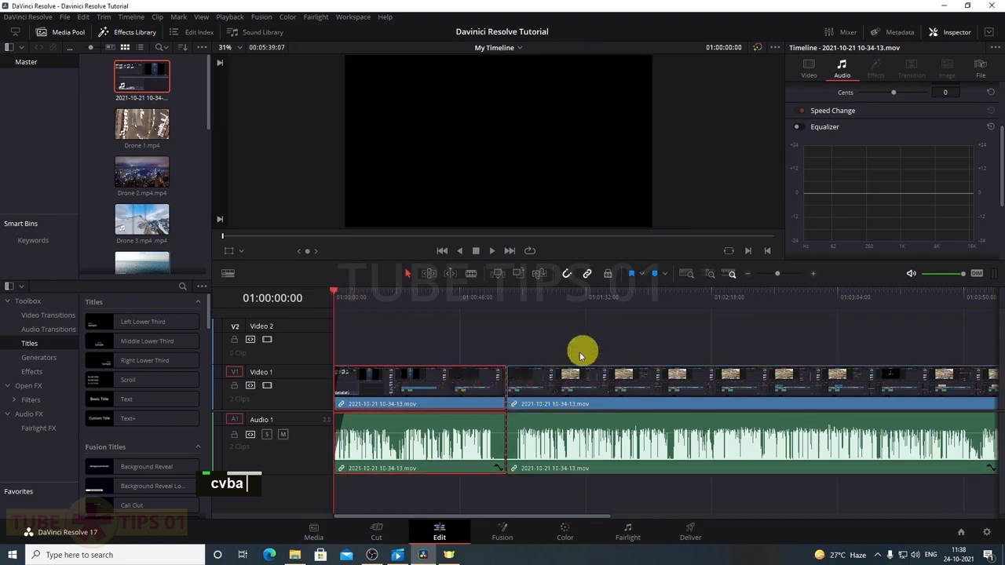
pyautogui.scroll(3, 872, 149)
pyautogui.press('c')
pyautogui.press('v')
pyautogui.press('b')
pyautogui.press('a')
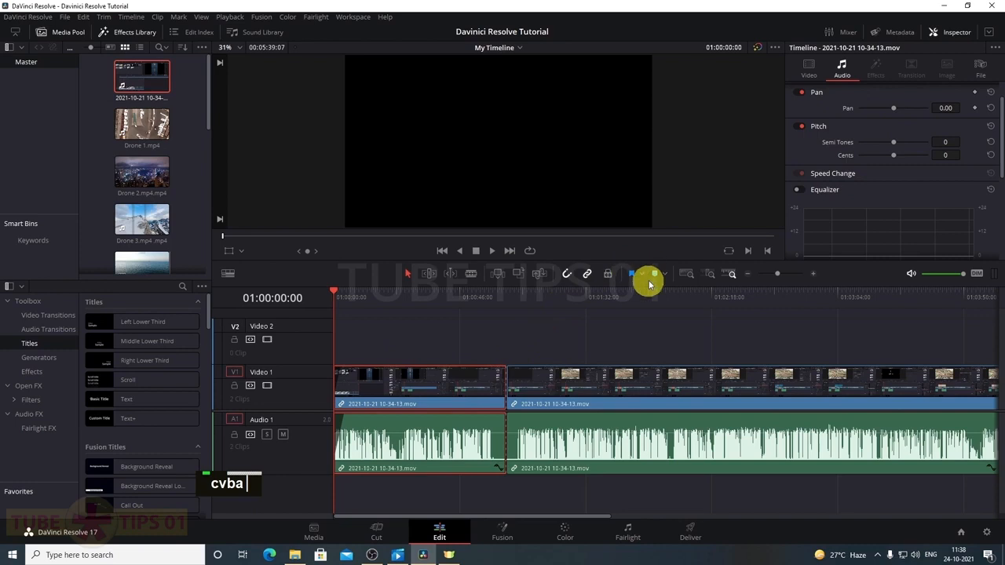
pyautogui.click(613, 452)
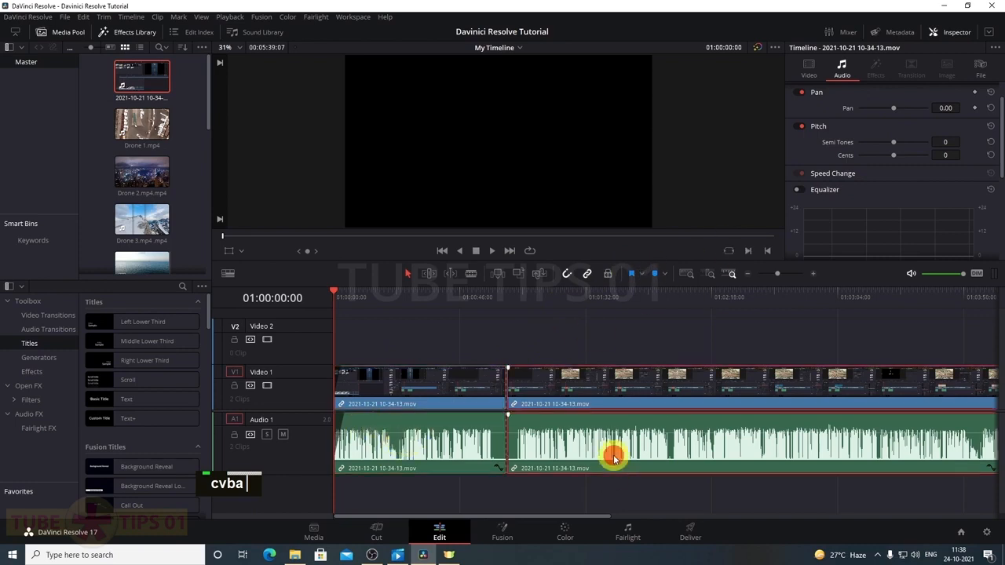
pyautogui.scroll(2, 853, 213)
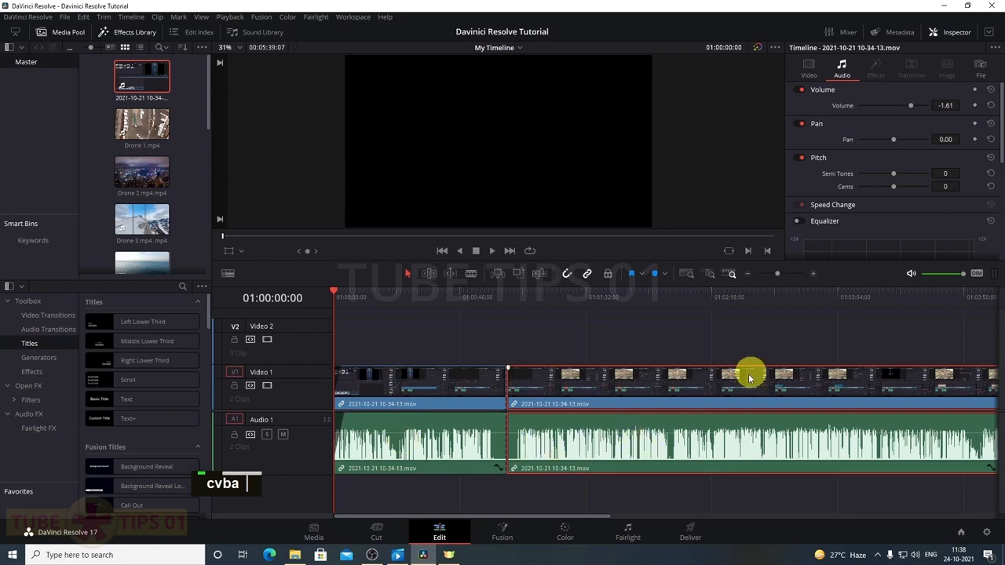
# Show the Mixer with Audio 1 pan controls, bring up Audio FX, and select the first audio clip
pyautogui.click(849, 36)
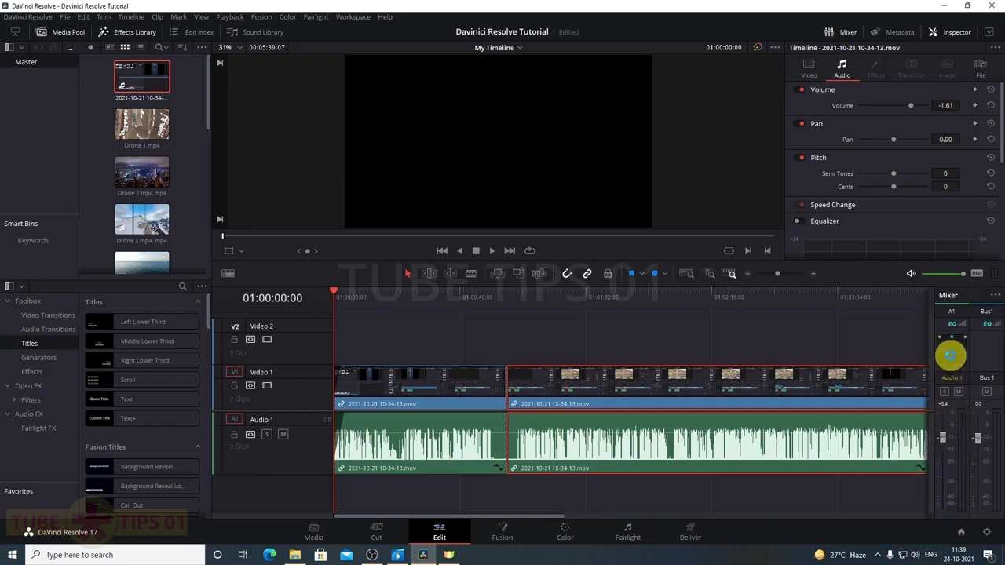
pyautogui.doubleClick(952, 350)
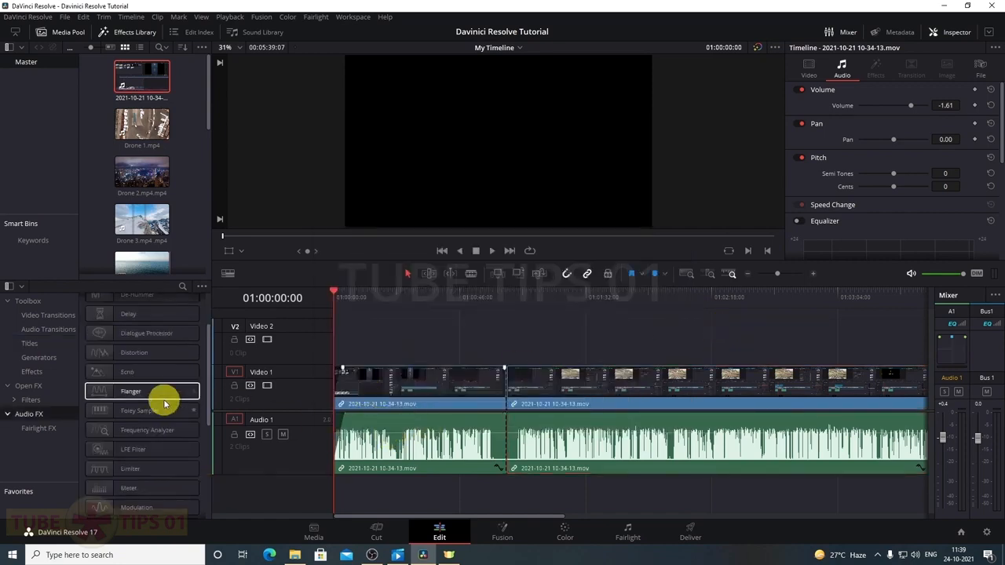
pyautogui.moveTo(134, 415); pyautogui.dragTo(374, 457)
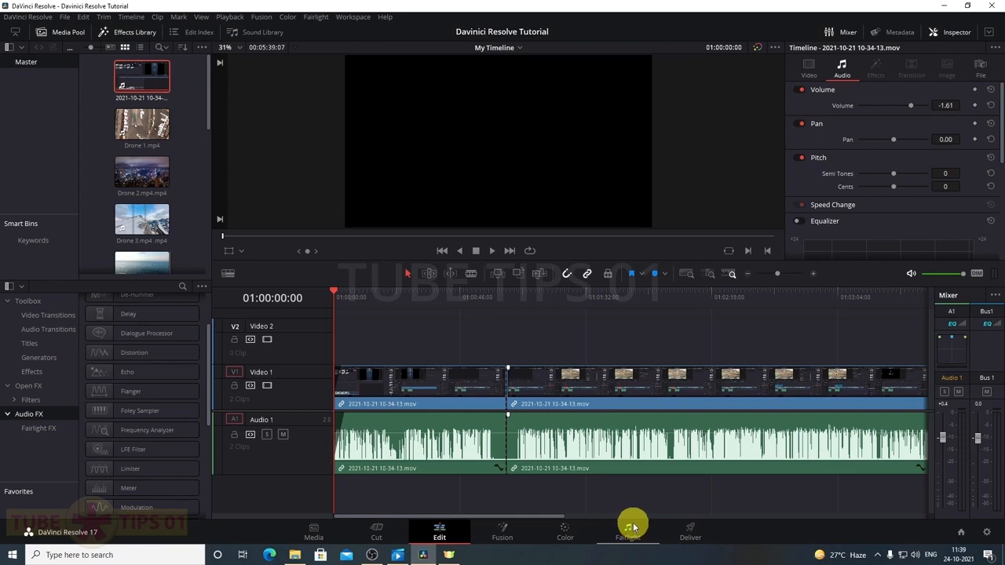
pyautogui.click(476, 449)
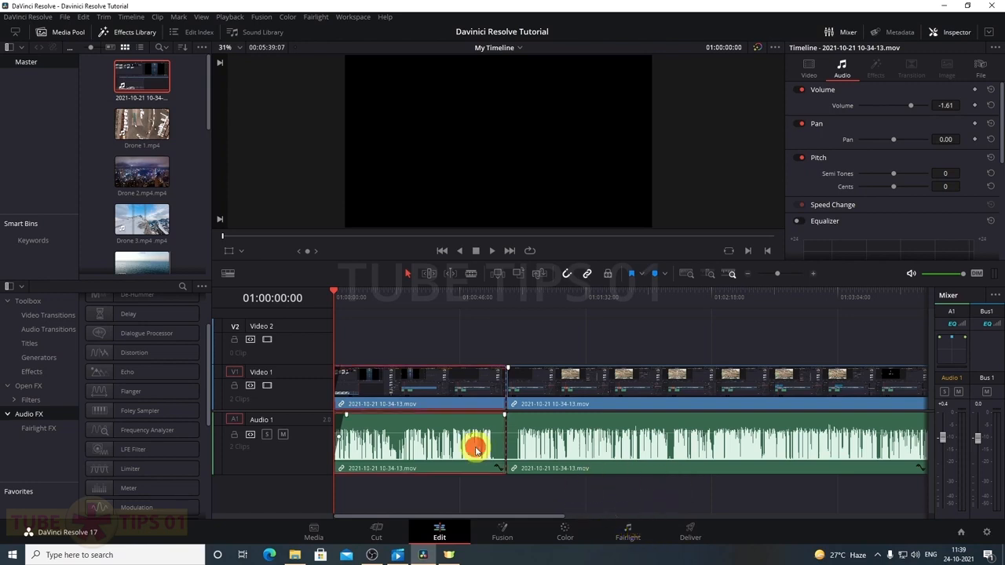
pyautogui.scroll(1, 831, 231)
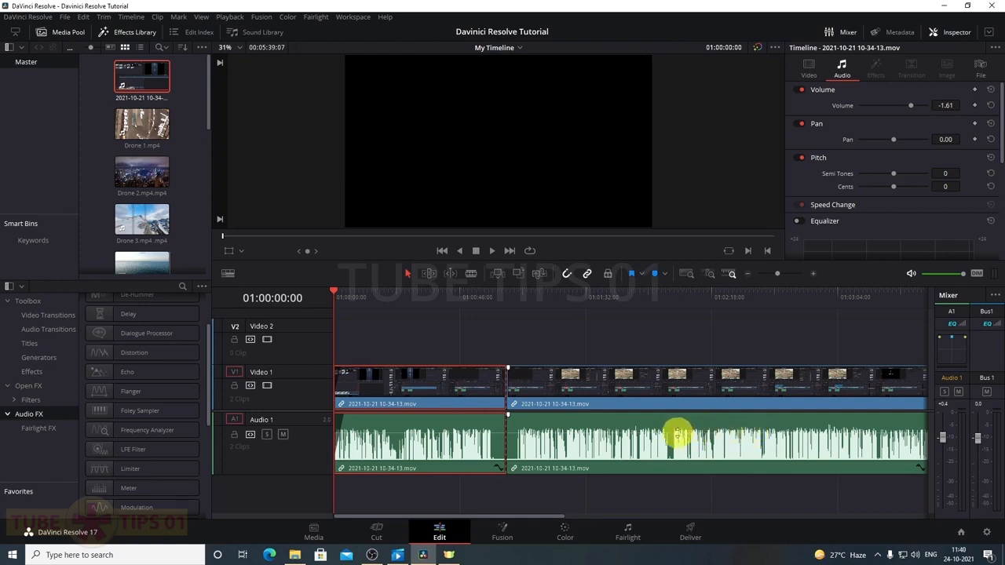
# Add two volume keyframes on the second audio clip, raise the volume between them, then undo
pyautogui.press('alt')
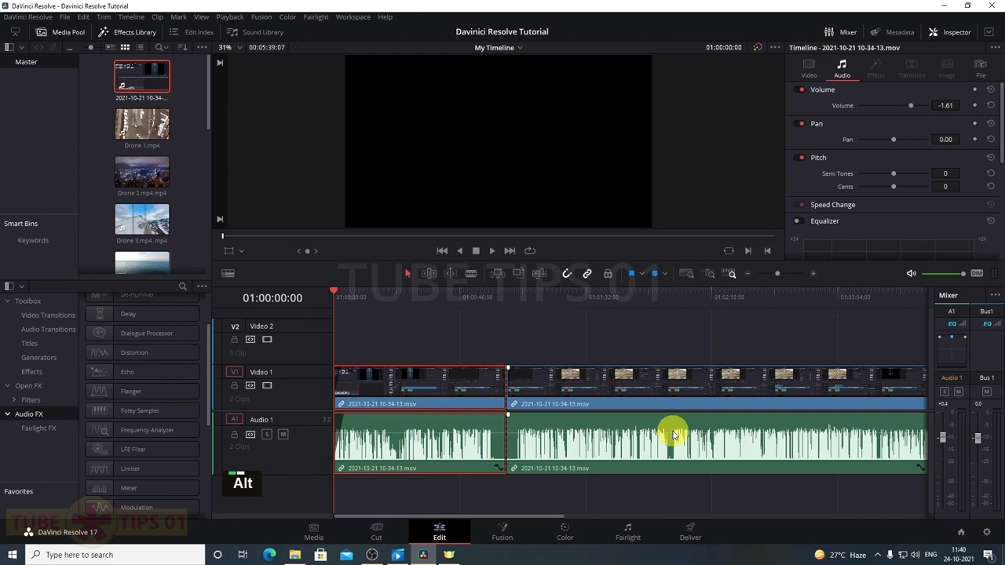
pyautogui.keyDown('alt'); pyautogui.click(670, 432); pyautogui.keyUp('alt')
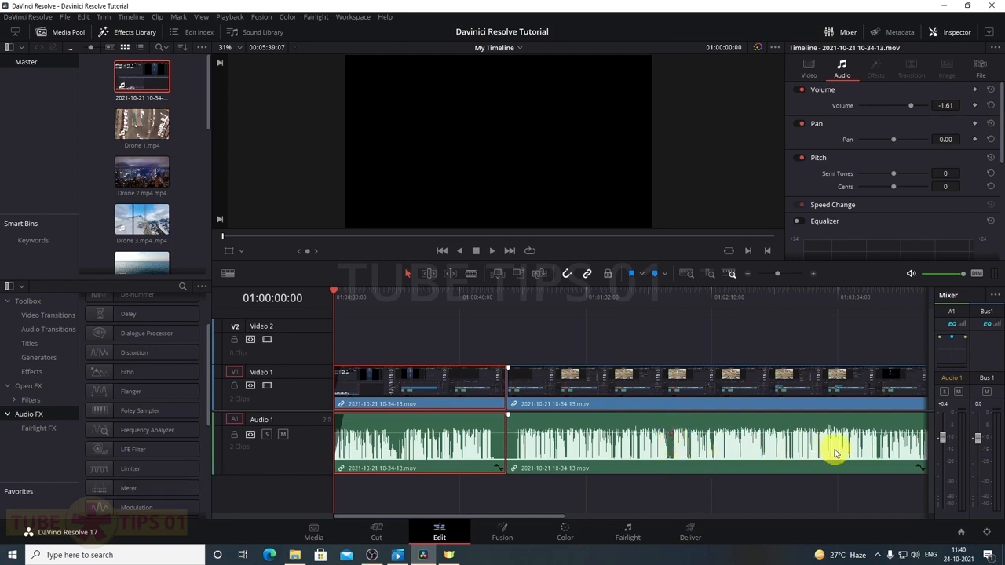
pyautogui.press('alt')
pyautogui.keyDown('alt'); pyautogui.click(881, 436); pyautogui.keyUp('alt')
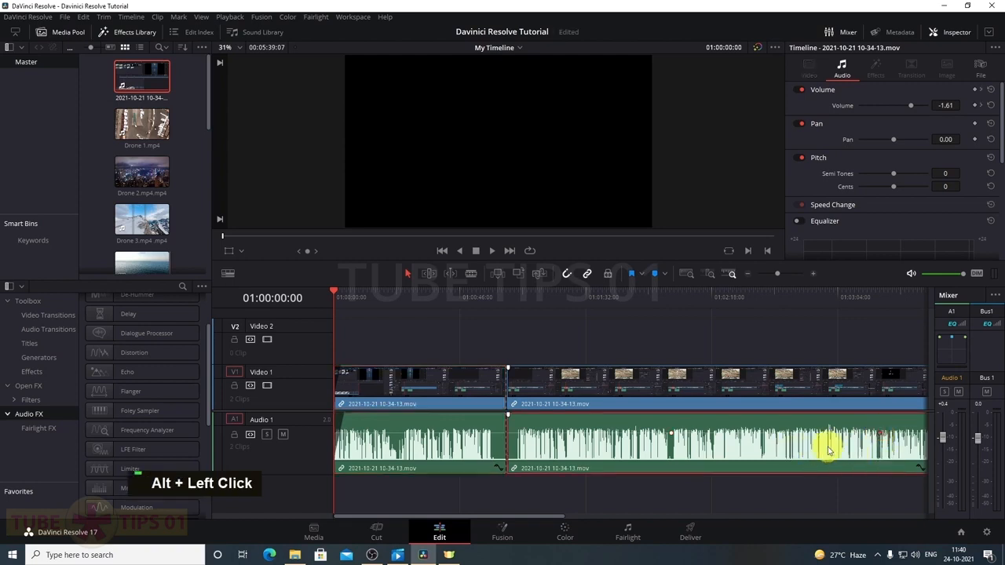
pyautogui.click(714, 446)
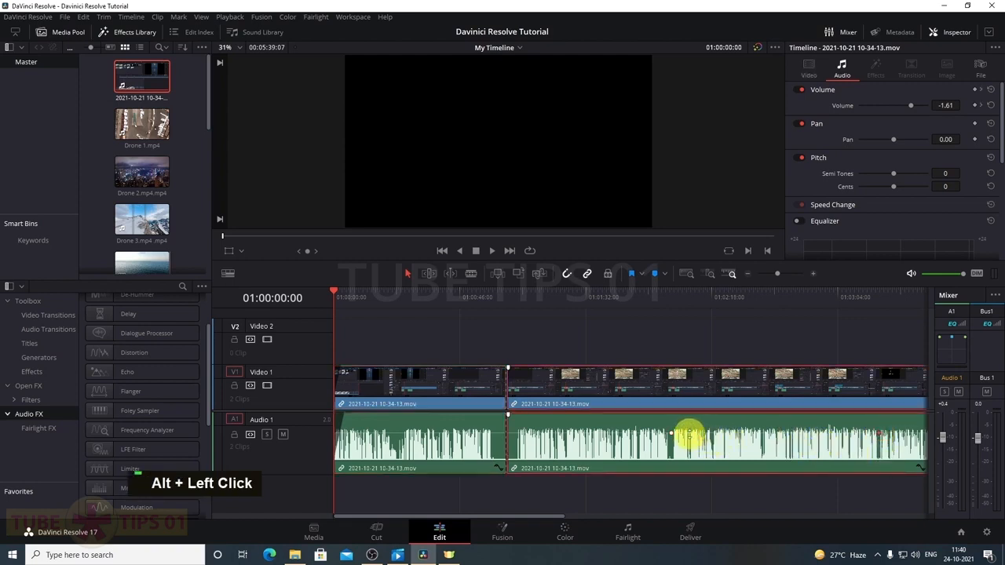
pyautogui.moveTo(672, 432); pyautogui.dragTo(669, 437)
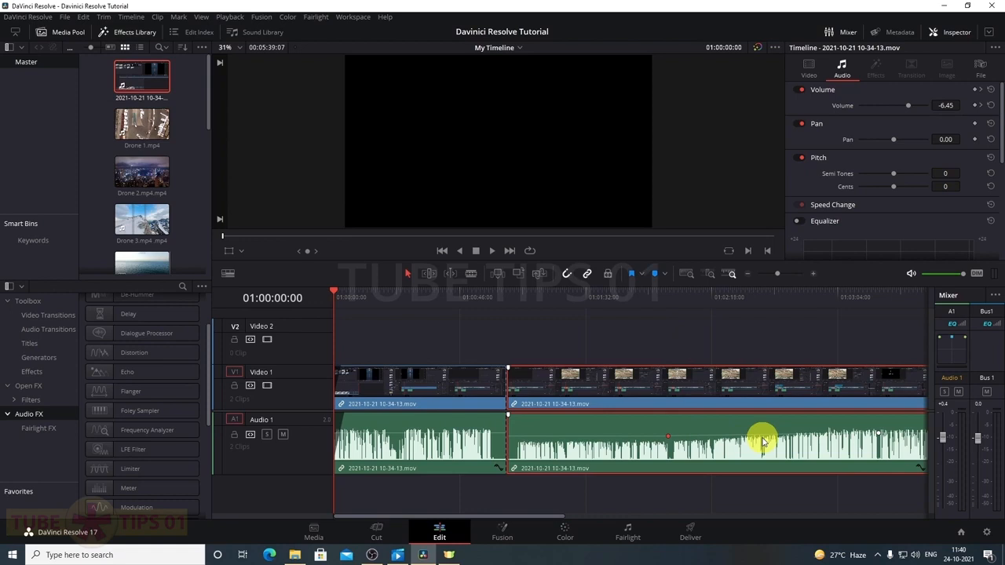
pyautogui.hotkey('ctrl', 'z')
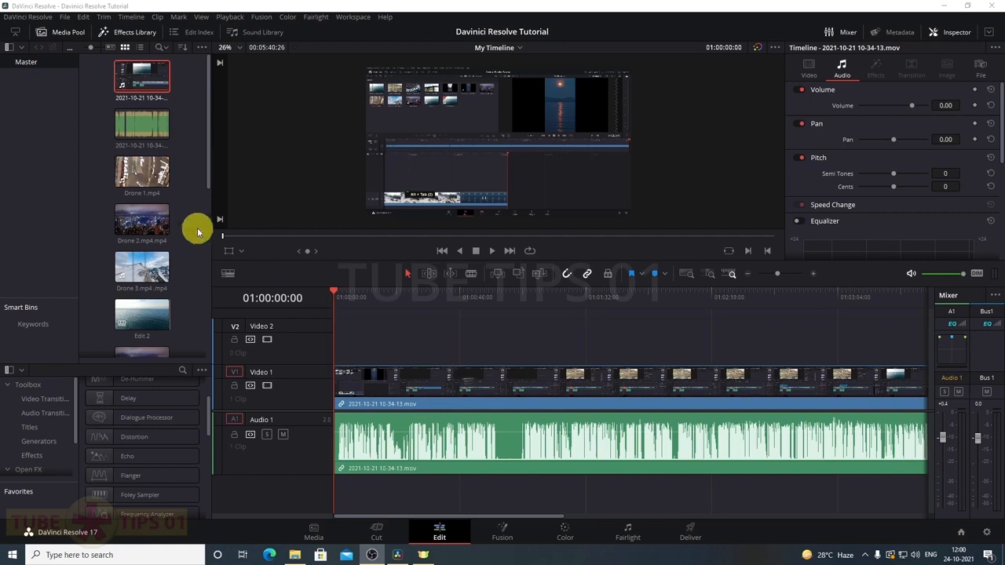
pyautogui.moveTo(125, 139); pyautogui.dragTo(338, 498)
pyautogui.click(423, 432)
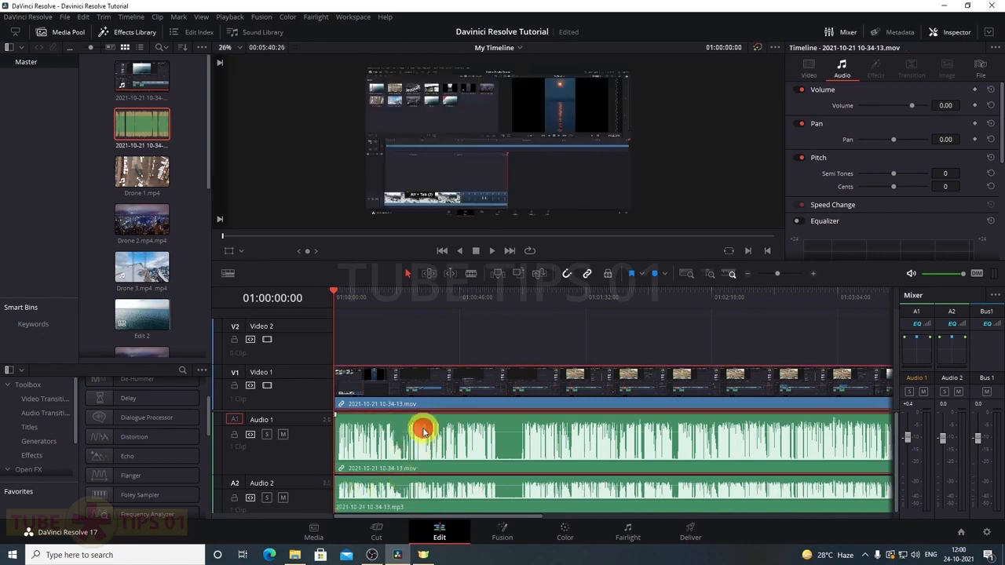
pyautogui.click(393, 495)
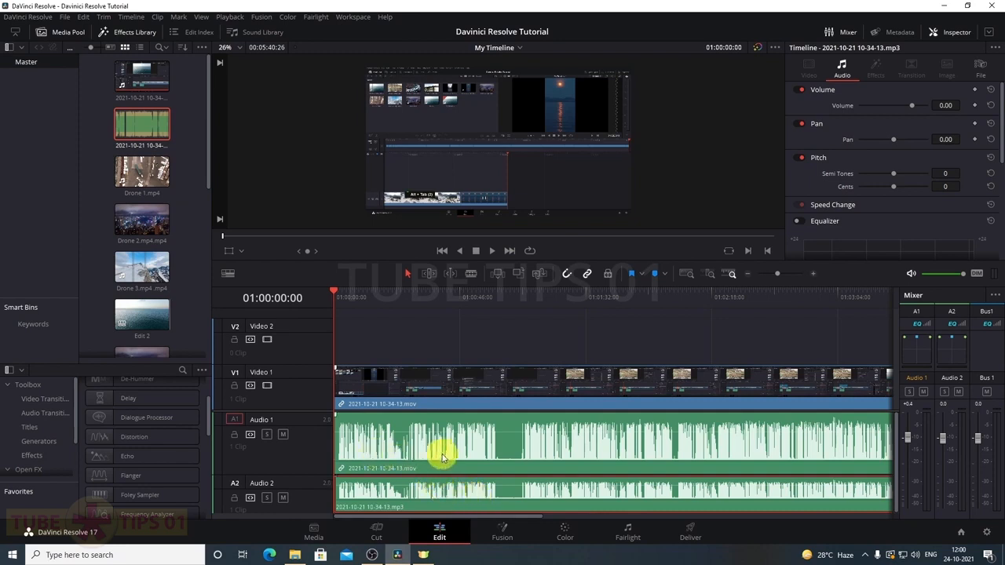
pyautogui.click(430, 431)
pyautogui.moveTo(430, 431); pyautogui.dragTo(557, 418)
# Slide the mp3 later, trim the video clip's start, and reposition the mp3 against the video
pyautogui.moveTo(403, 490); pyautogui.dragTo(529, 494)
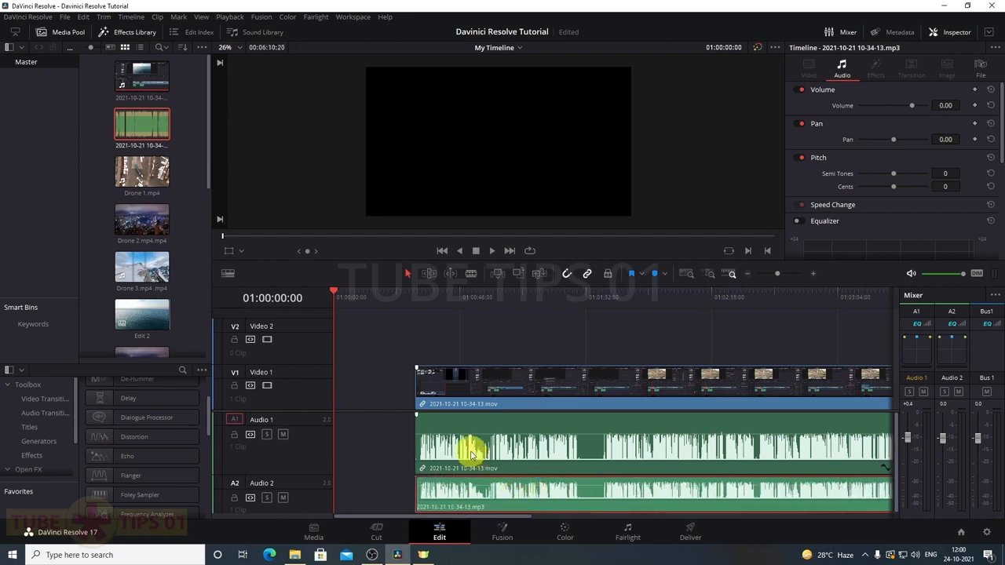
pyautogui.click(488, 500)
pyautogui.moveTo(489, 499); pyautogui.dragTo(504, 495)
pyautogui.moveTo(421, 445); pyautogui.dragTo(514, 448)
pyautogui.moveTo(514, 498)
pyautogui.mouseDown()
pyautogui.moveTo(588, 498)
pyautogui.moveTo(498, 497)
pyautogui.mouseUp()
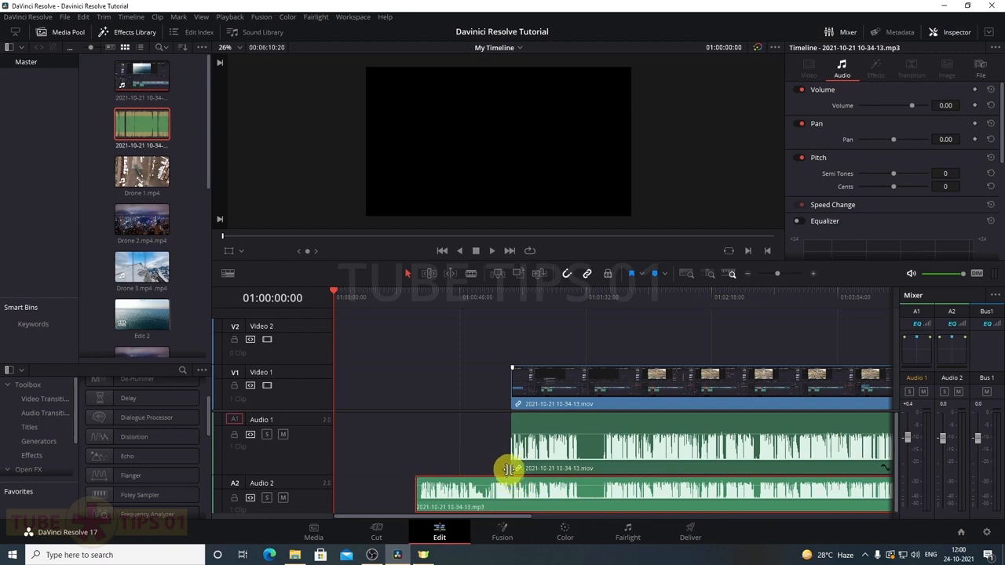
# Select the video clip and the mp3 clip on the timeline and delete them
pyautogui.click(580, 452)
pyautogui.keyDown('shift'); pyautogui.click(569, 493); pyautogui.keyUp('shift')
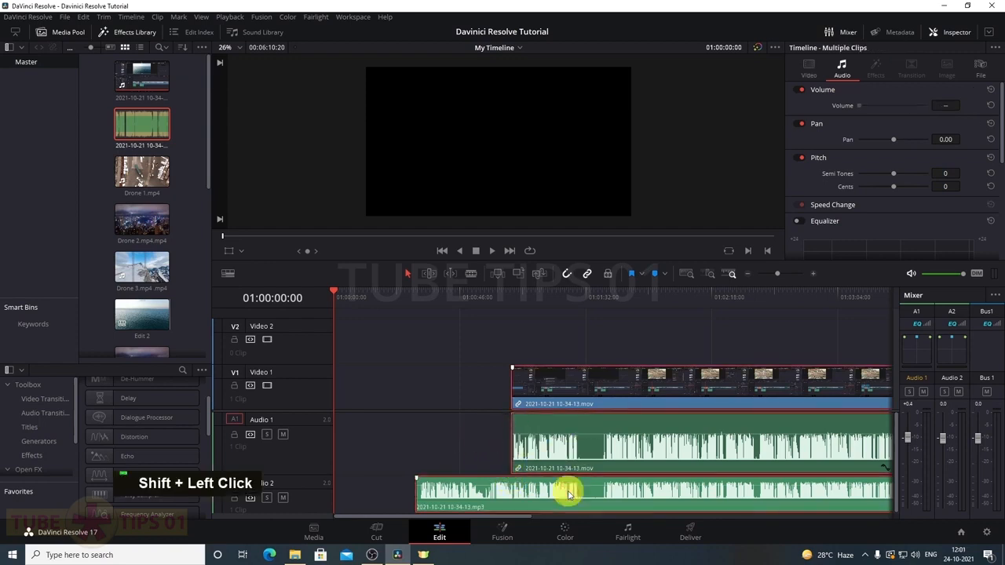
pyautogui.press('Delete')
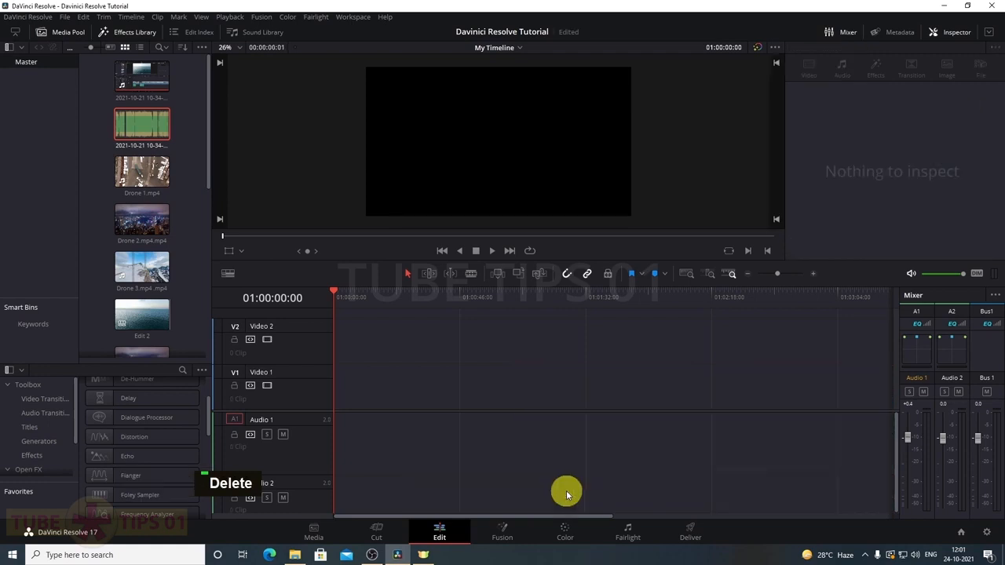
# Preview the .mov and mp3 recordings in the Media Pool, then select both together
pyautogui.click(193, 166)
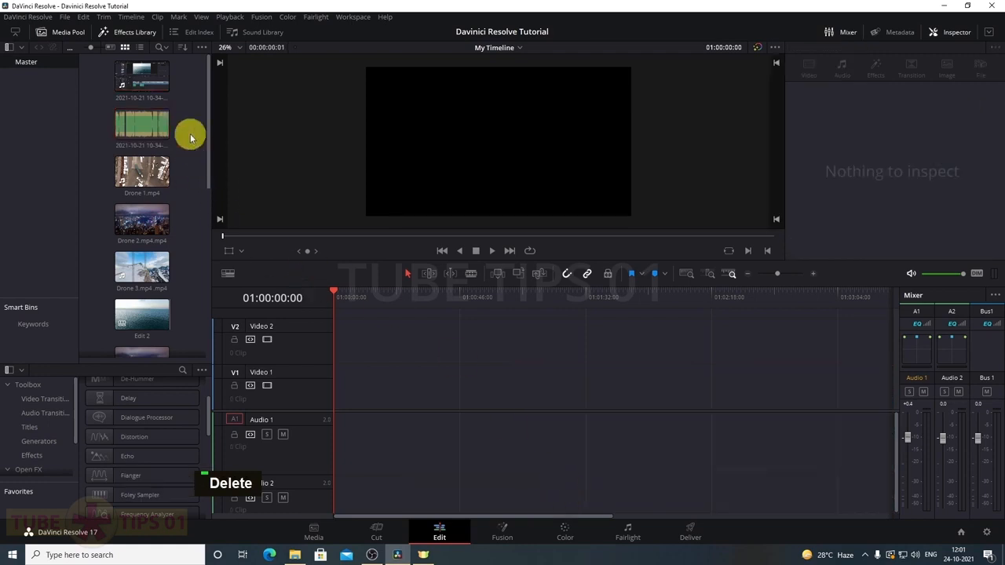
pyautogui.click(135, 80)
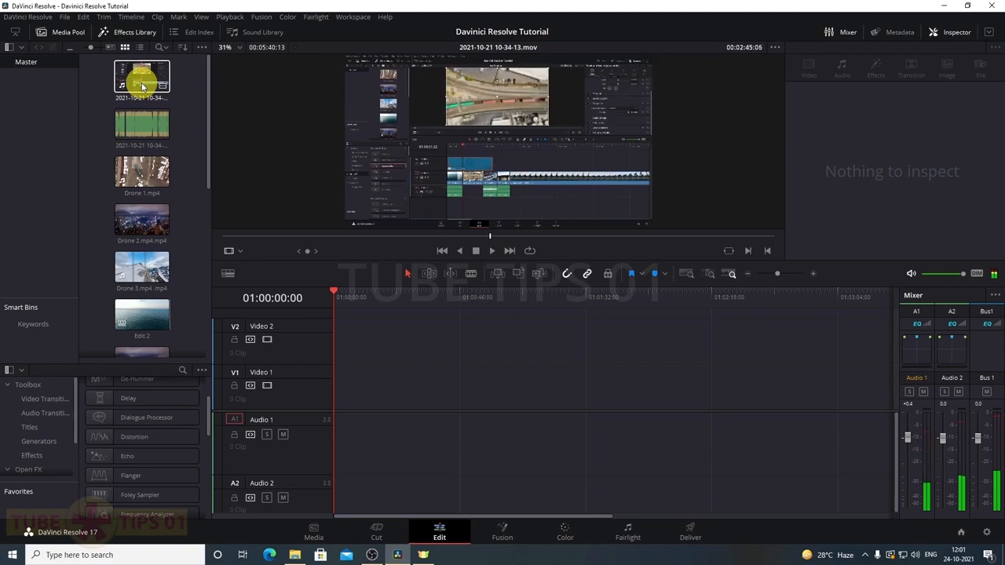
pyautogui.click(135, 130)
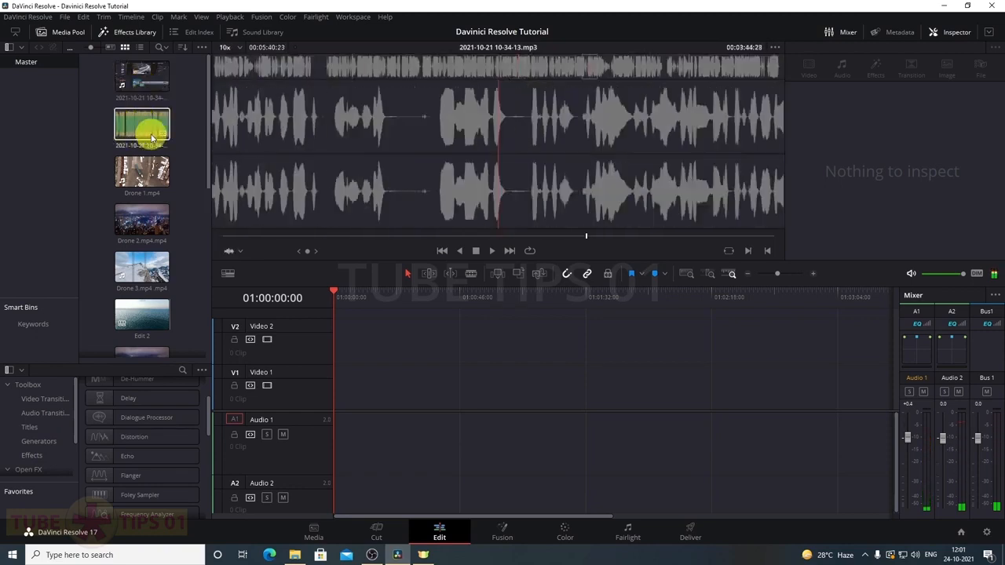
pyautogui.keyDown('ctrl'); pyautogui.click(149, 88); pyautogui.keyUp('ctrl')
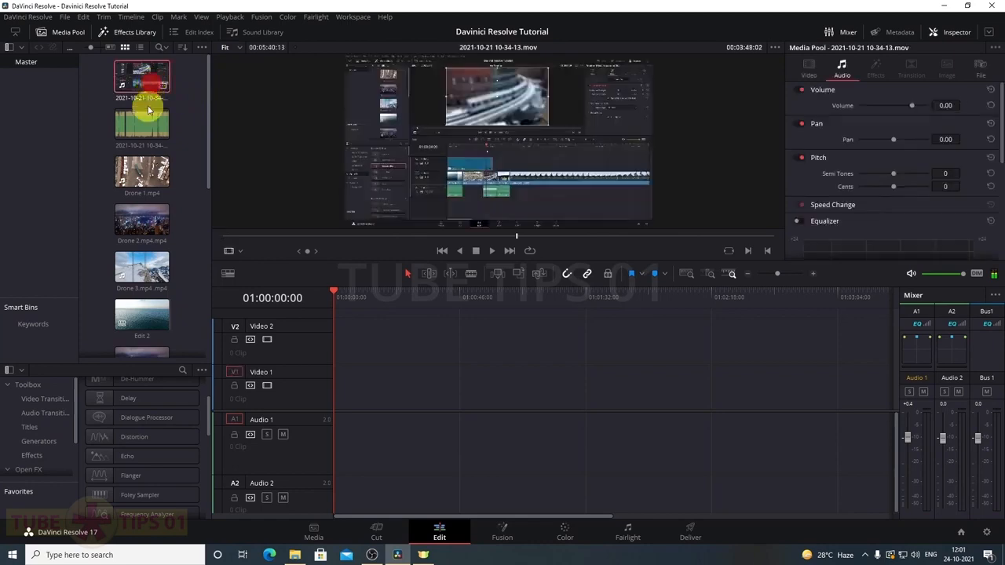
# Start Auto Sync Audio on the selected clips, then cancel the analysis
pyautogui.rightClick(143, 128)
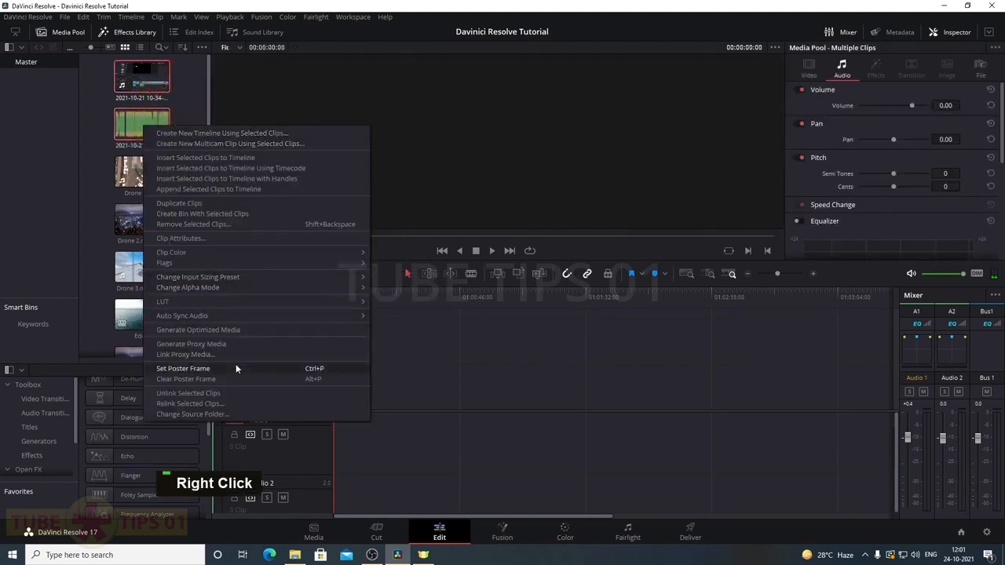
pyautogui.moveTo(197, 317)
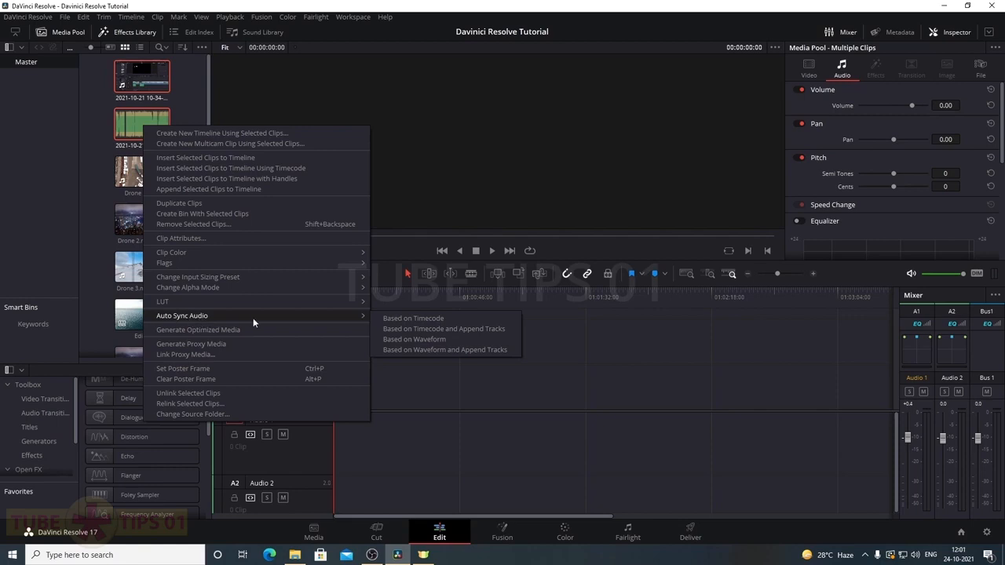
pyautogui.click(419, 340)
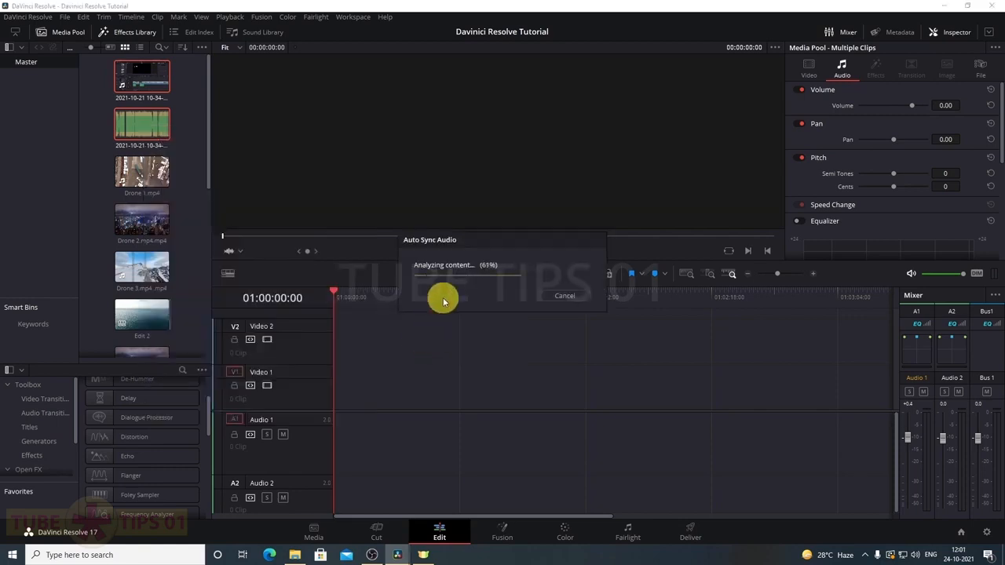
pyautogui.click(561, 294)
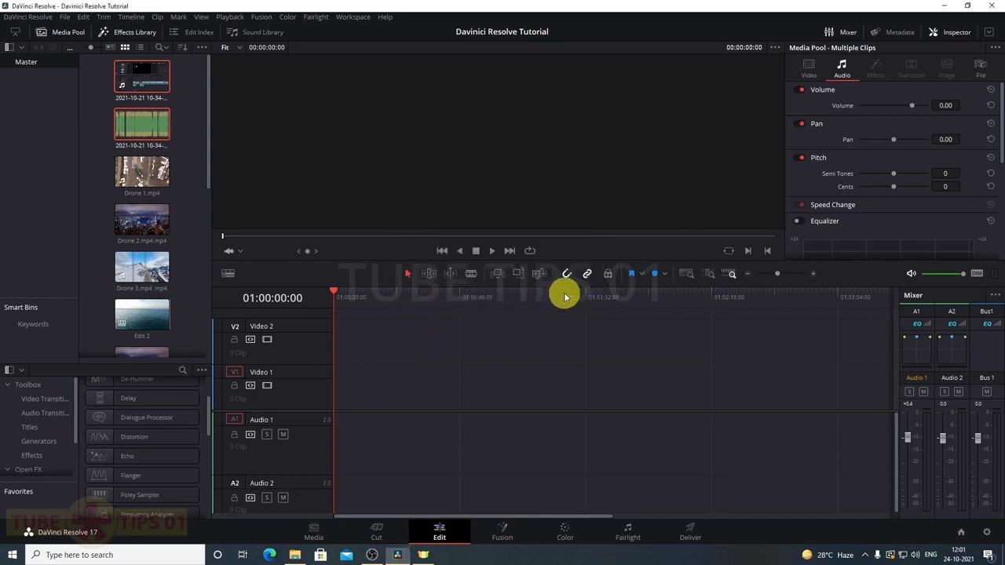
pyautogui.click(188, 161)
pyautogui.click(134, 79)
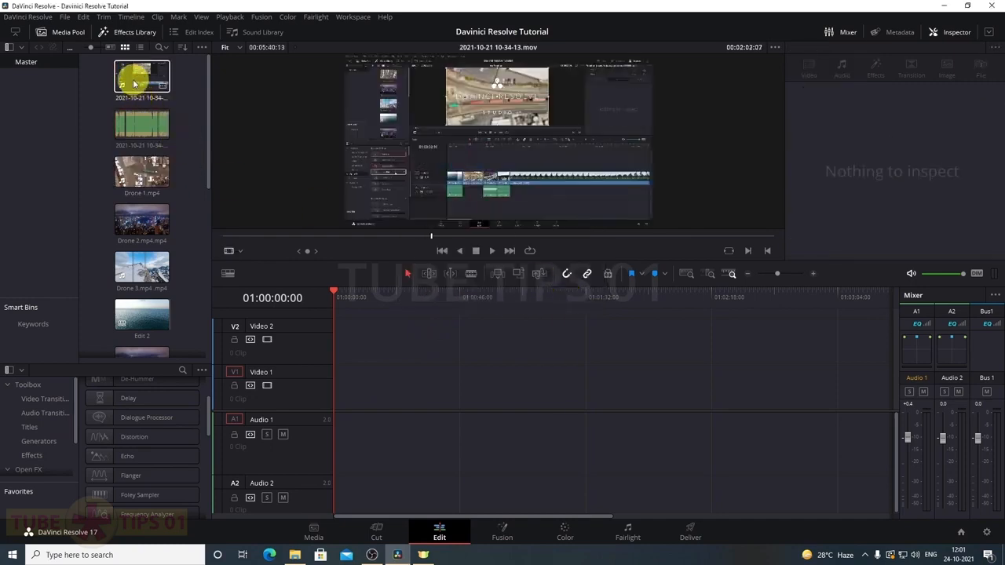
pyautogui.moveTo(132, 81); pyautogui.dragTo(293, 206)
pyautogui.moveTo(366, 316); pyautogui.dragTo(337, 384)
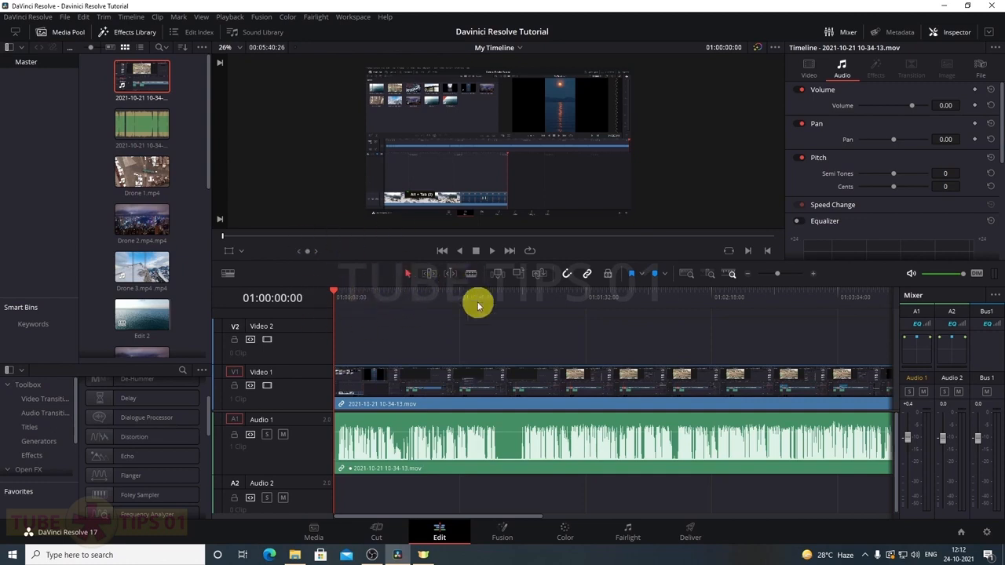
# Switch Resolve to Workspace > Full Screen Window
pyautogui.click(355, 17)
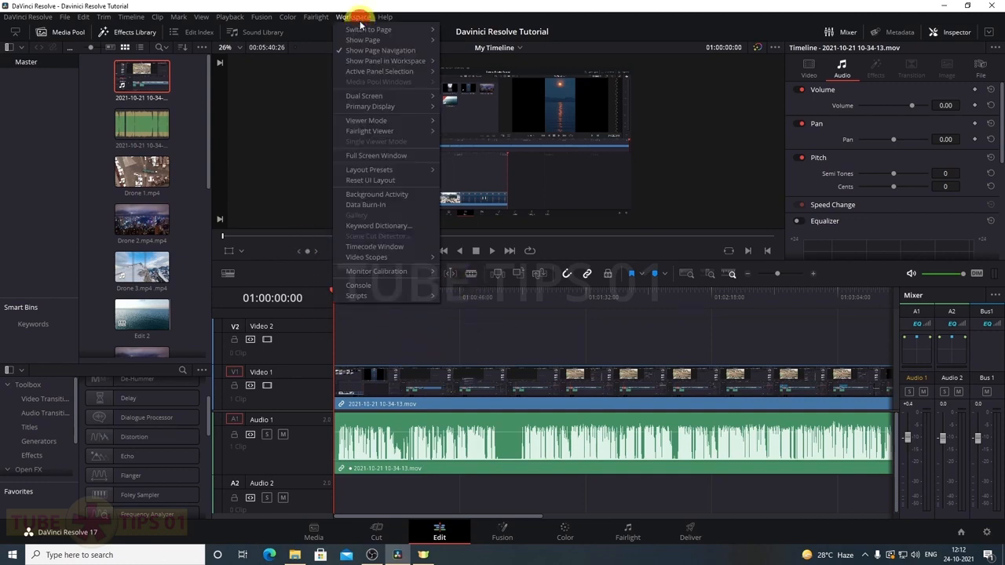
pyautogui.click(364, 156)
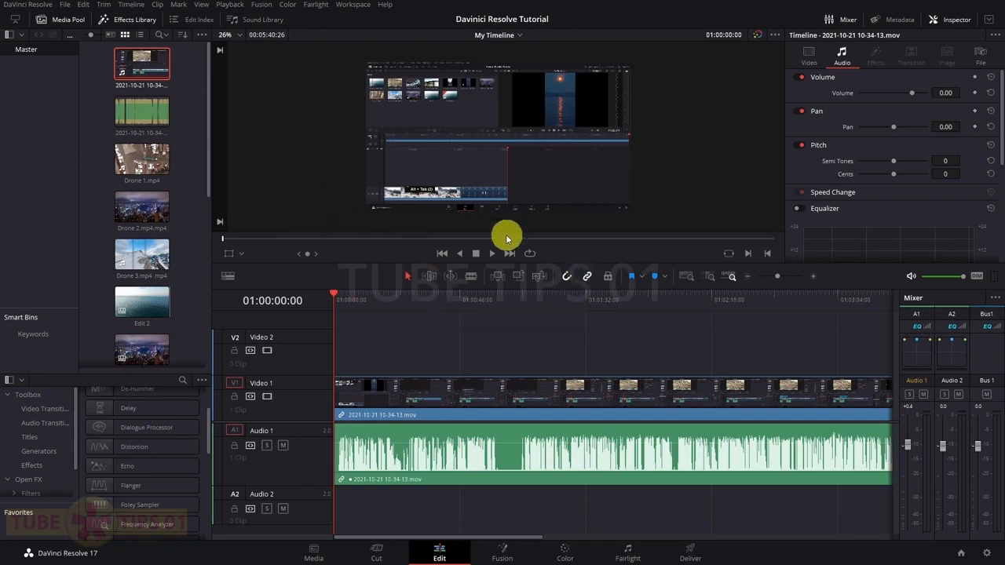
pyautogui.scroll(2, 440, 212)
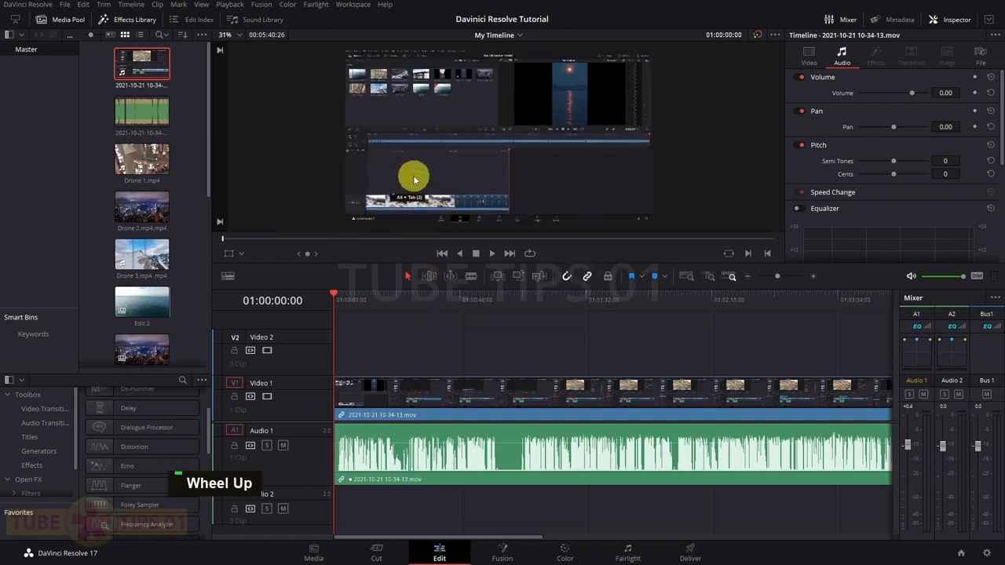
# Browse the Playback menu's Timeline Proxy Mode and Render Cache submenus, then bring up File Explorer
pyautogui.click(231, 5)
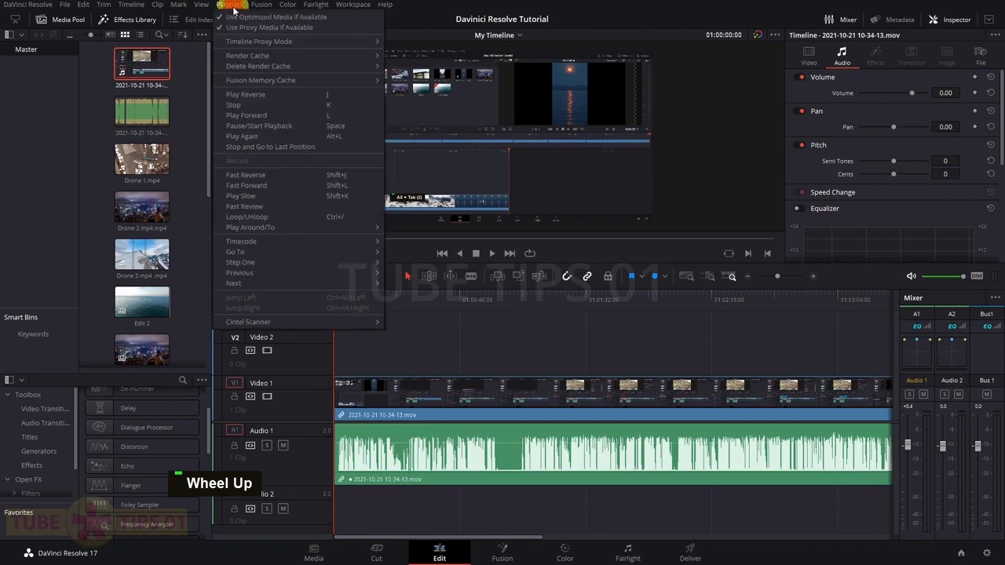
pyautogui.moveTo(240, 43)
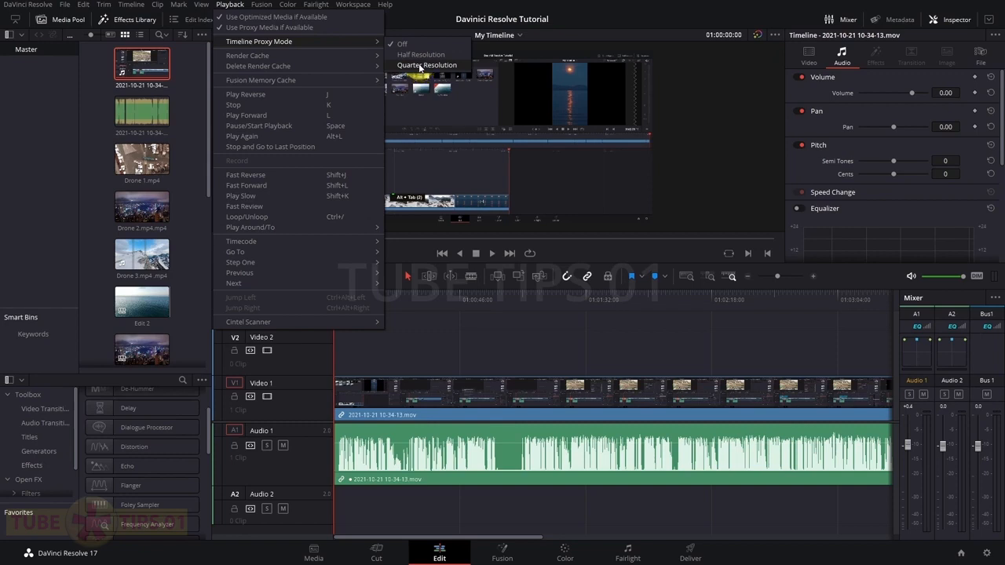
pyautogui.moveTo(340, 55)
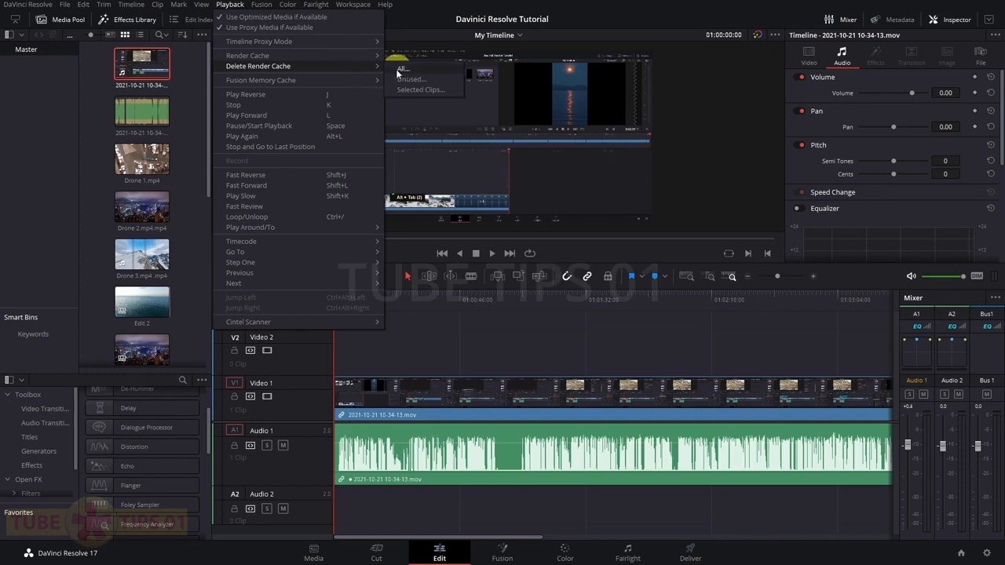
pyautogui.click(400, 69)
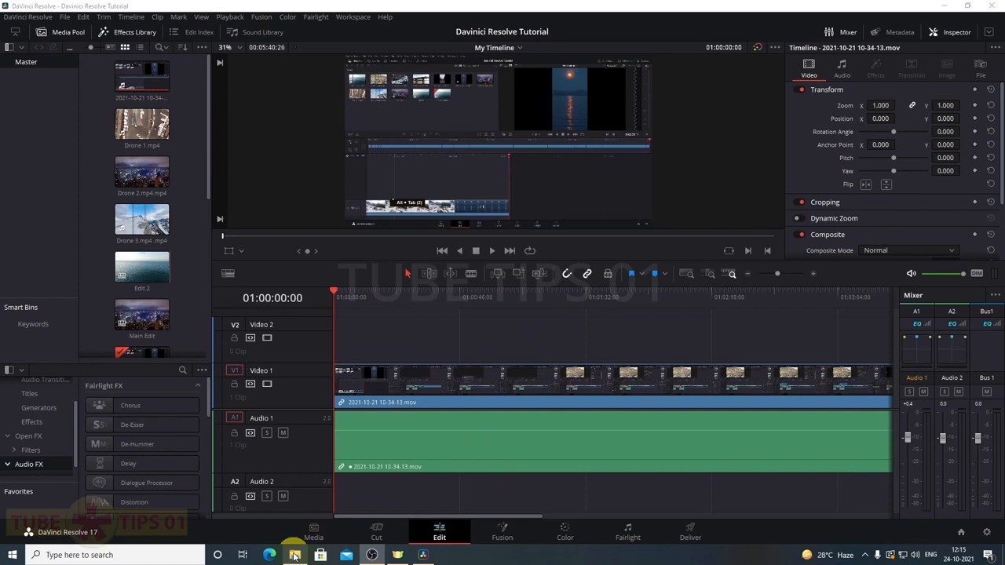
pyautogui.click(297, 555)
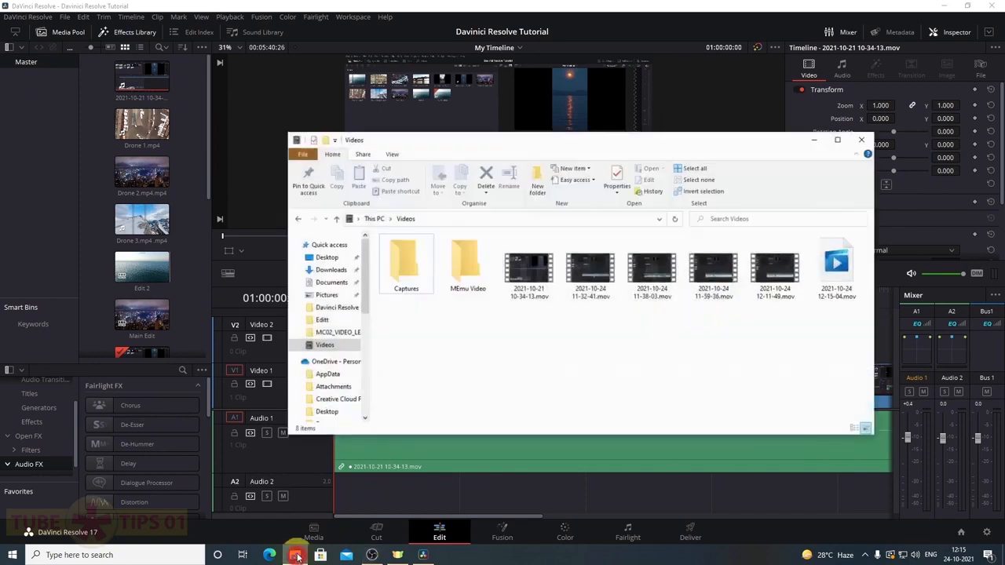
pyautogui.click(532, 276)
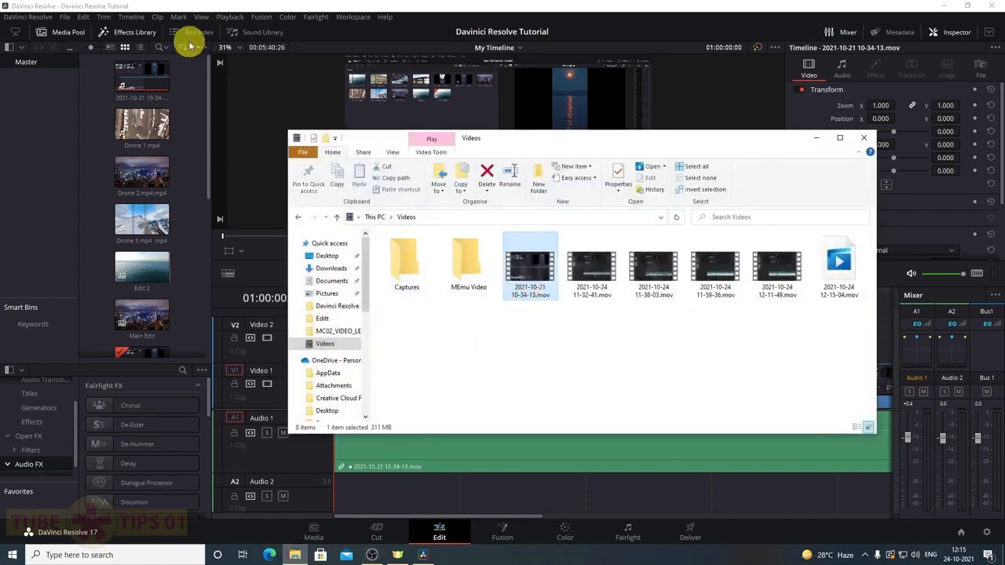
pyautogui.hotkey('ctrl', 'x')
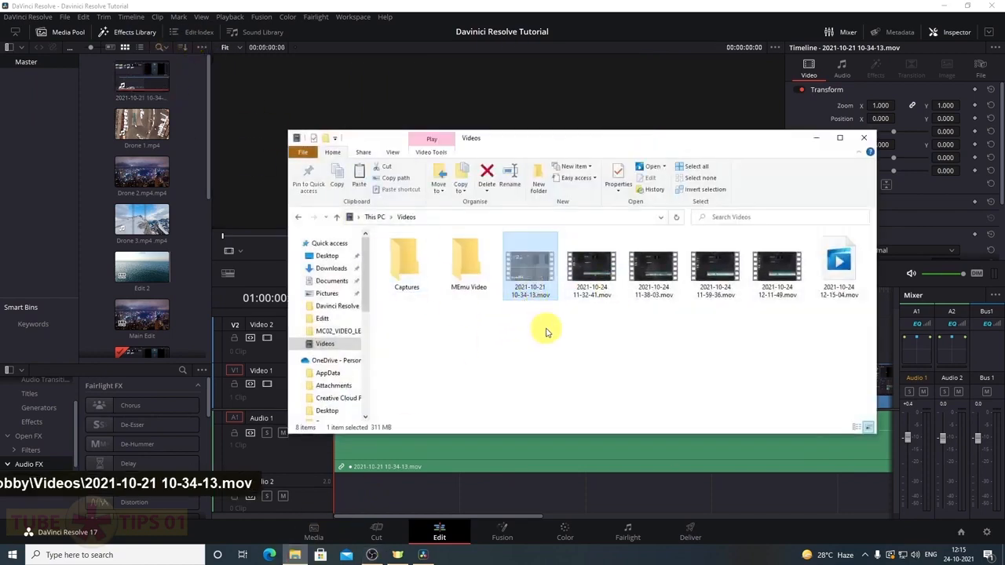
pyautogui.click(329, 268)
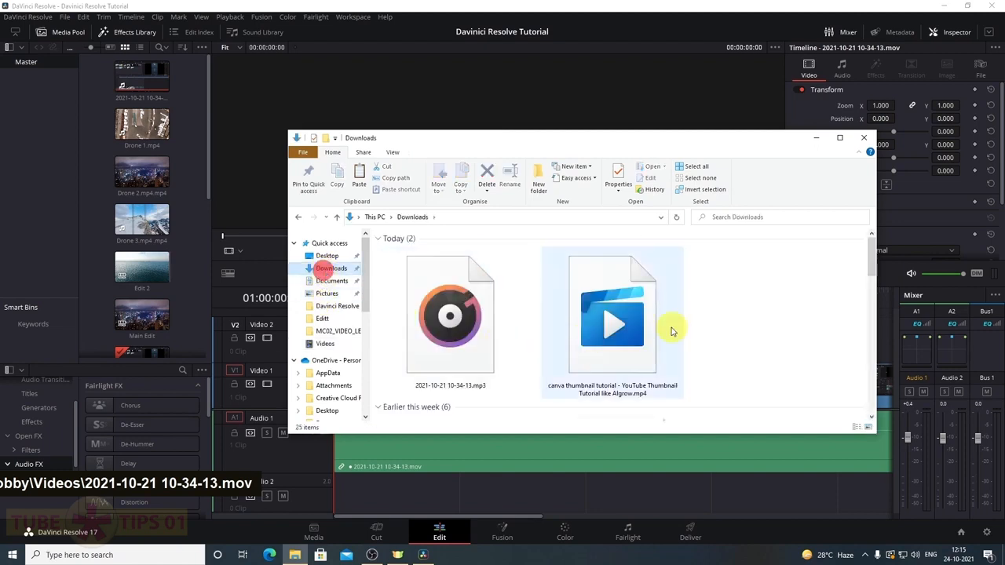
pyautogui.hotkey('ctrl', 'v')
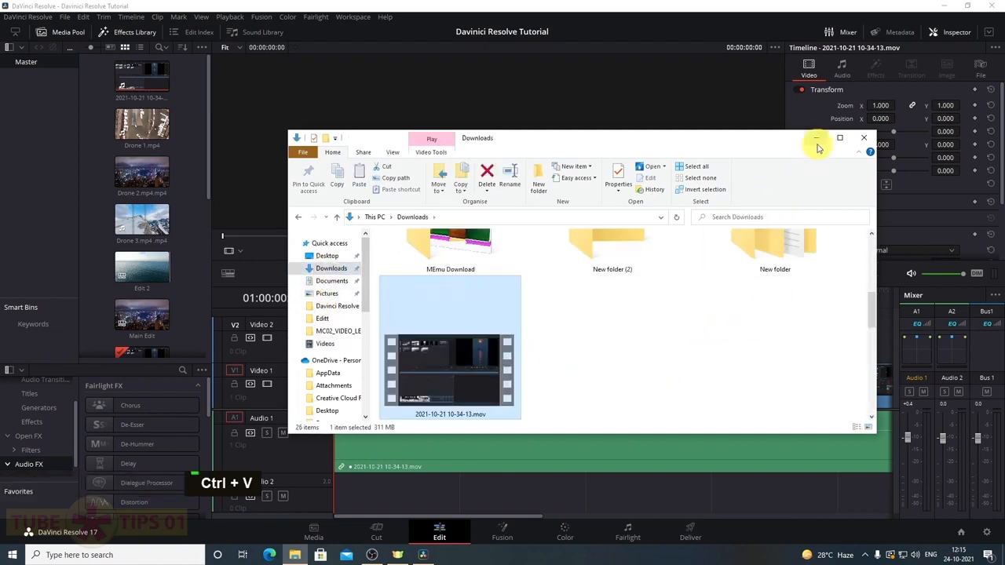
pyautogui.click(817, 141)
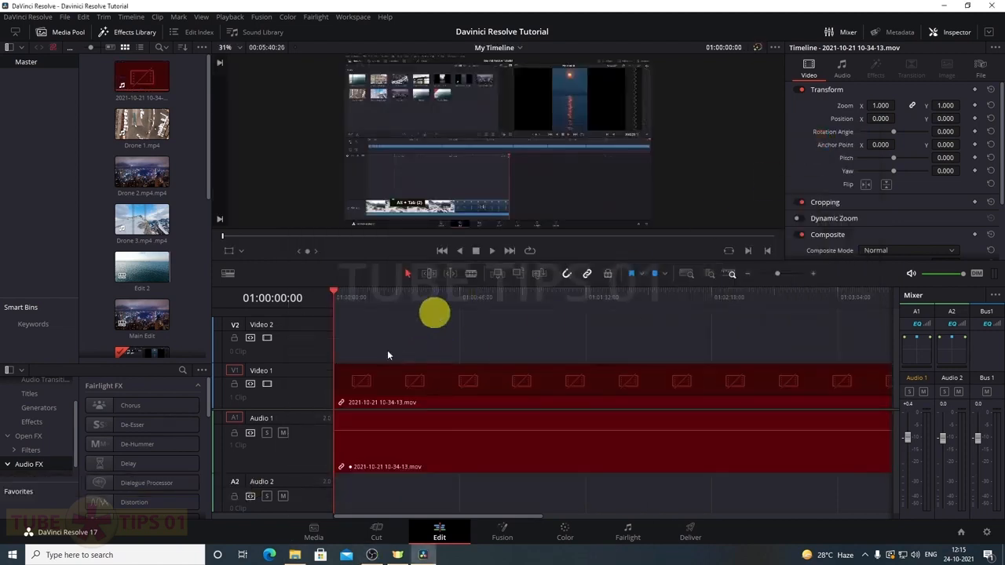
# Scrub the timeline to 01:00:17:23, then load the offline .mov in the source viewer and show its options
pyautogui.click(437, 297)
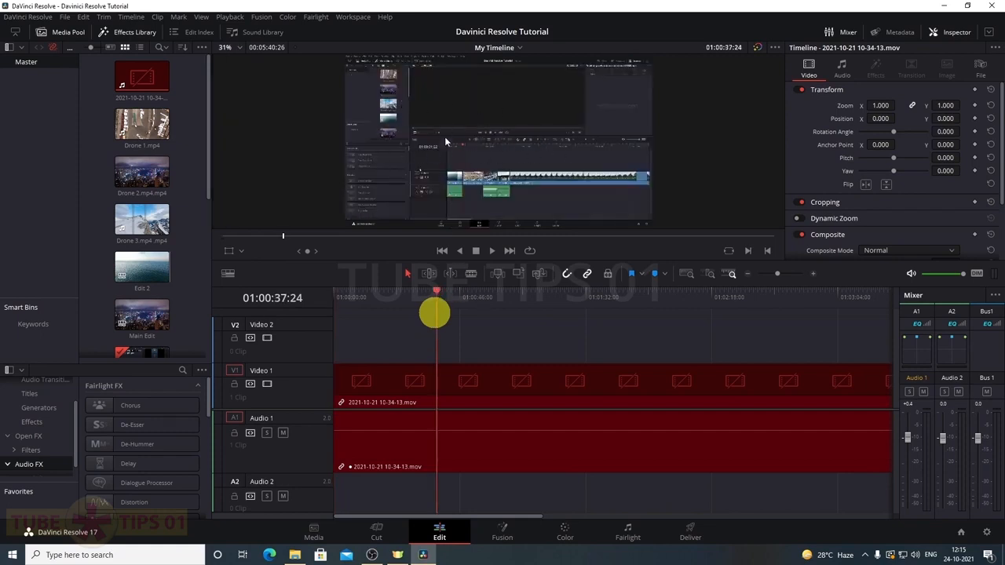
pyautogui.click(513, 297)
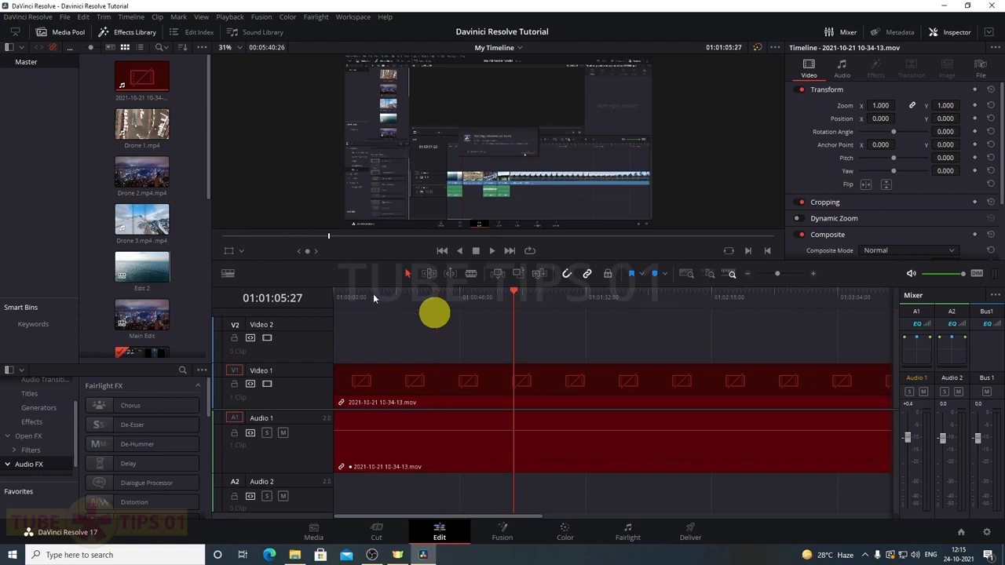
pyautogui.click(373, 295)
pyautogui.click(449, 382)
pyautogui.click(558, 297)
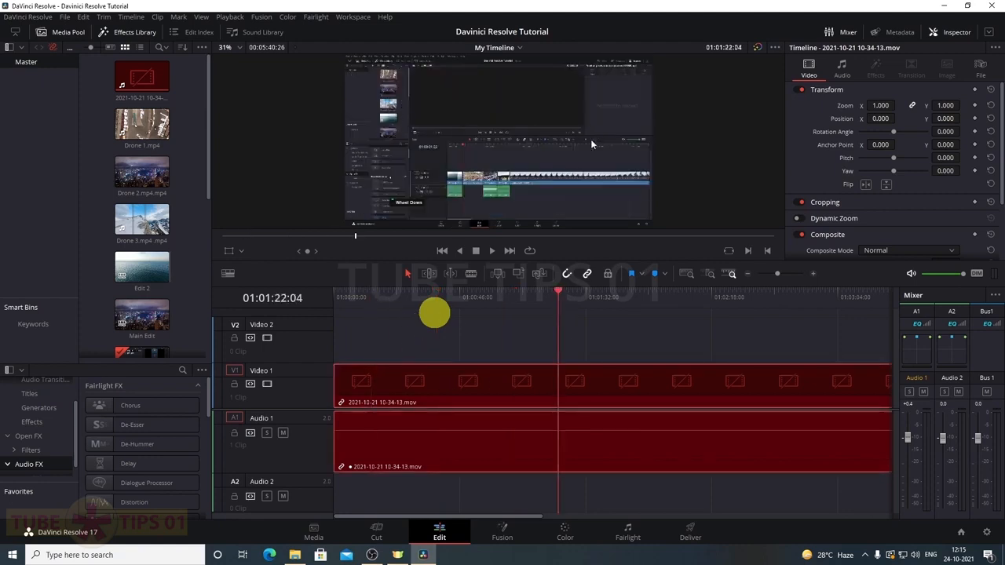
pyautogui.click(382, 297)
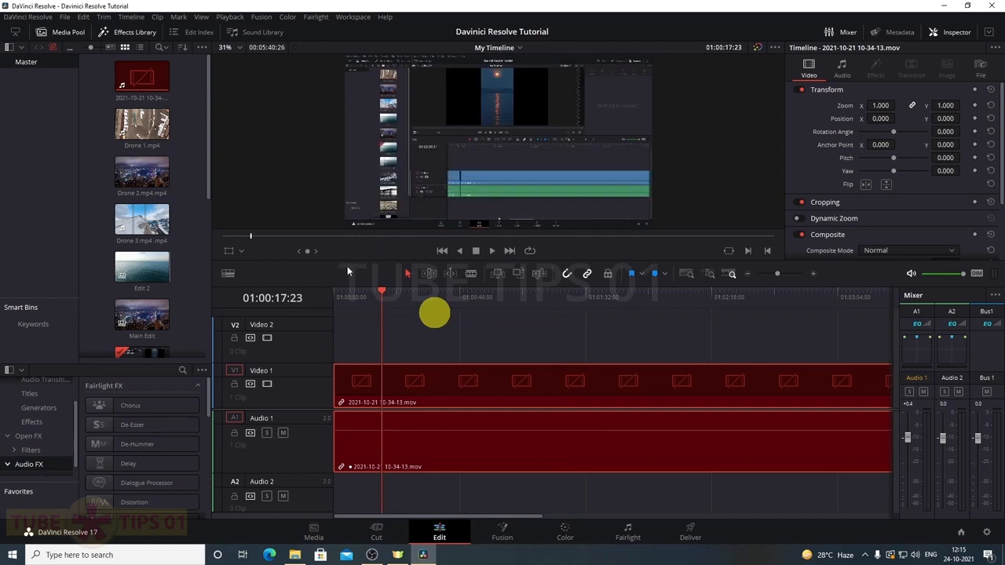
pyautogui.click(155, 79)
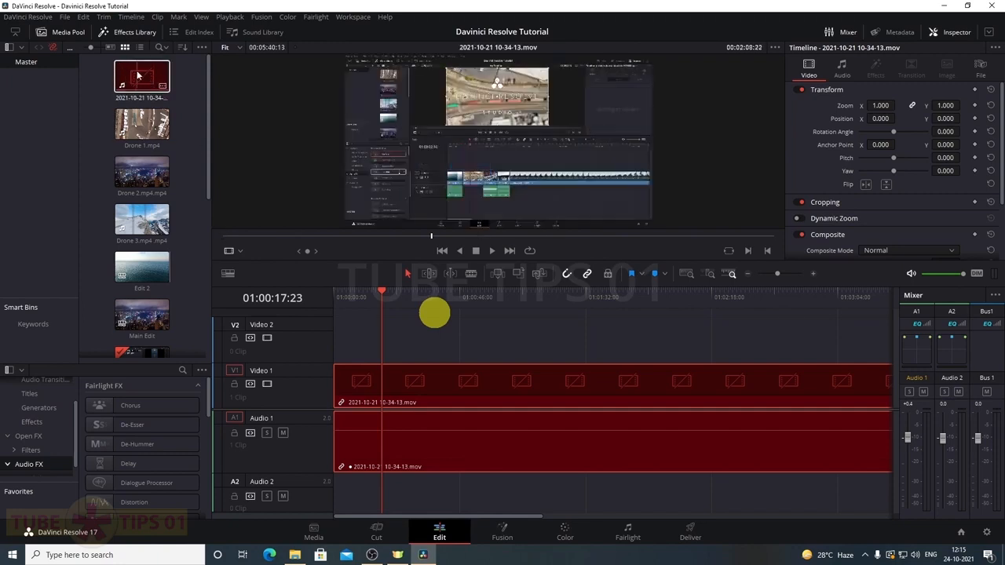
pyautogui.rightClick(139, 73)
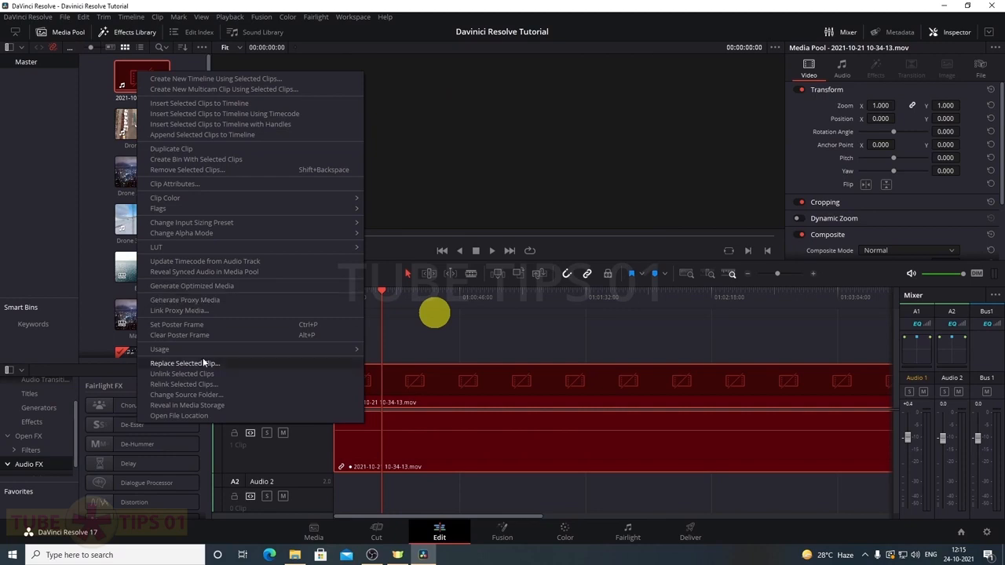
# Relink the offline clip, choosing Downloads as the source folder
pyautogui.click(181, 385)
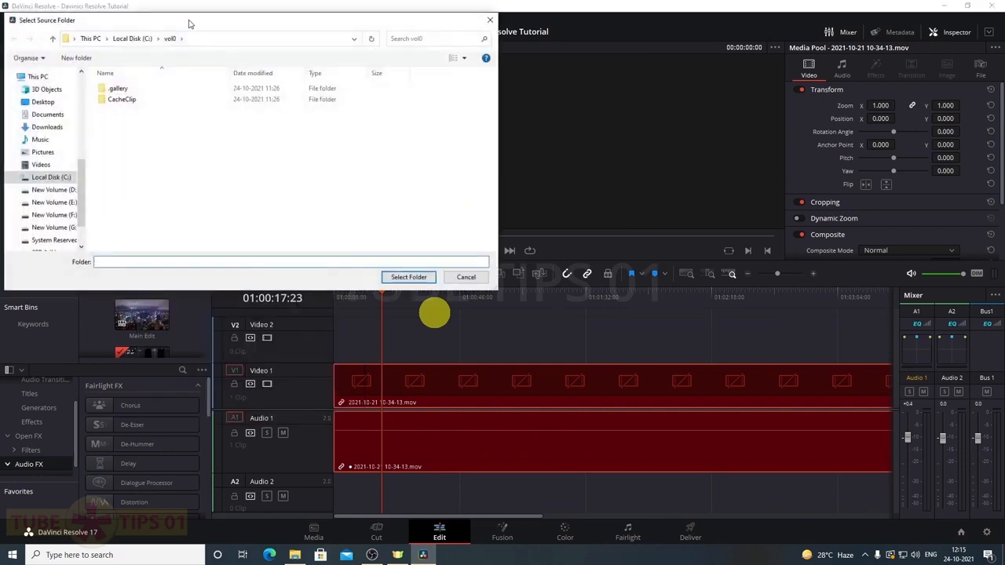
pyautogui.moveTo(187, 26); pyautogui.dragTo(466, 110)
pyautogui.click(326, 217)
pyautogui.scroll(-2, 539, 274)
pyautogui.scroll(2, 540, 273)
pyautogui.scroll(-5, 540, 275)
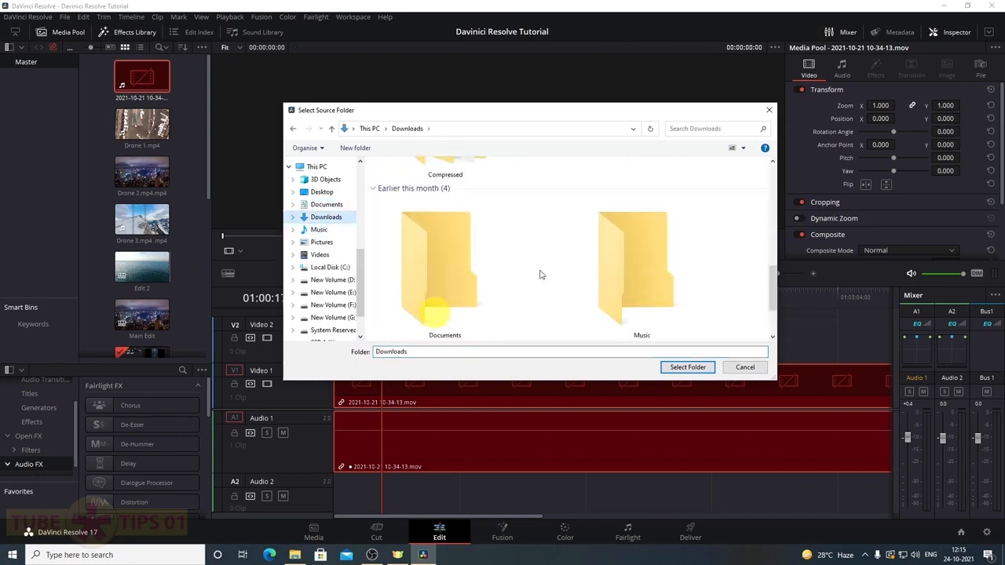
pyautogui.scroll(4, 540, 275)
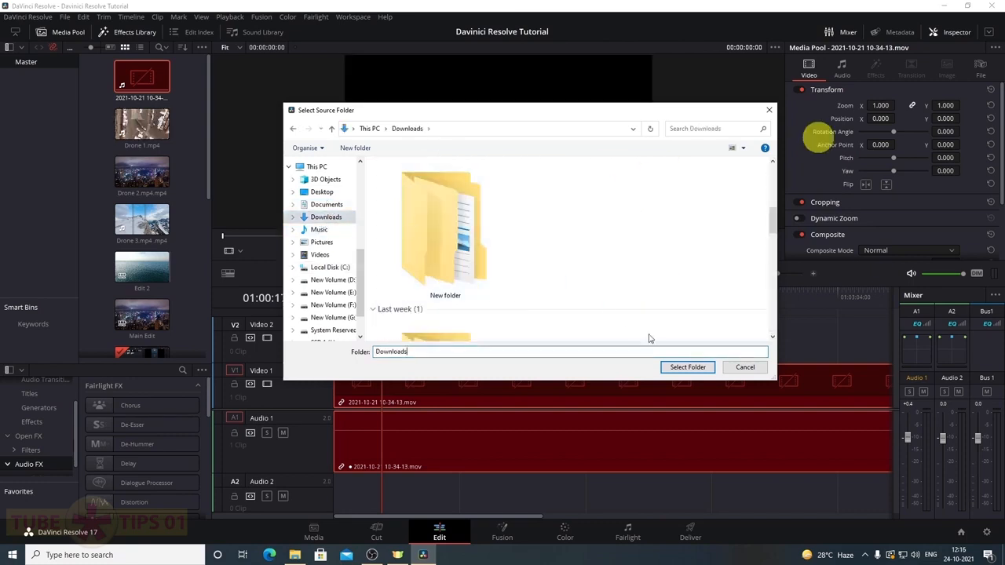
pyautogui.click(677, 370)
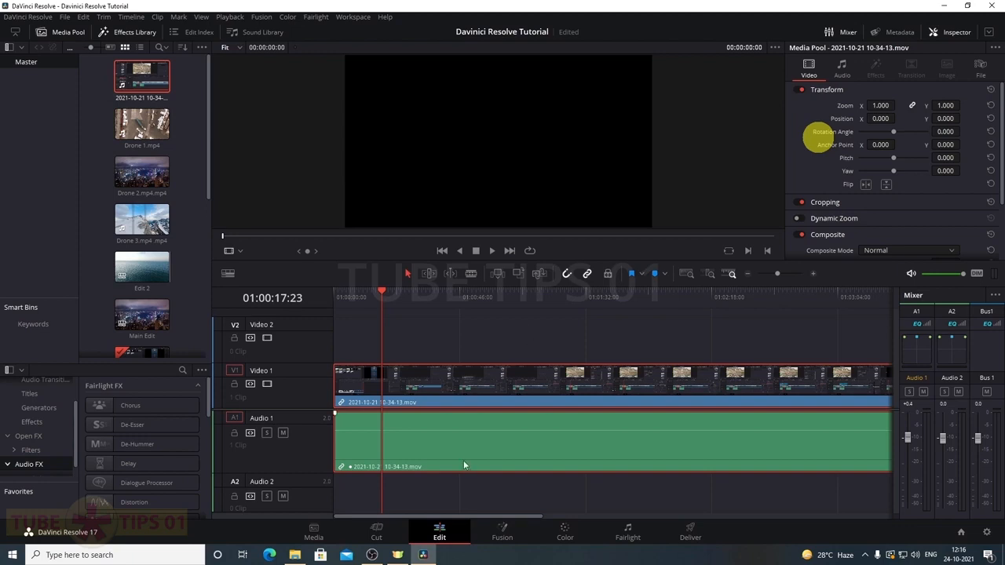
# Relink the clip again from the Videos folder and move the playhead to 01:00:35:21
pyautogui.rightClick(131, 73)
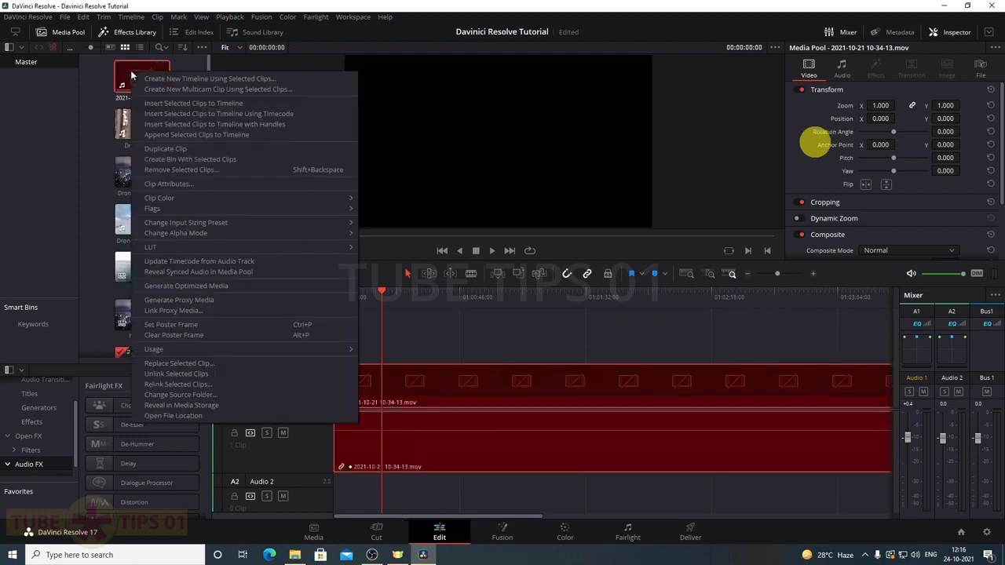
pyautogui.click(181, 384)
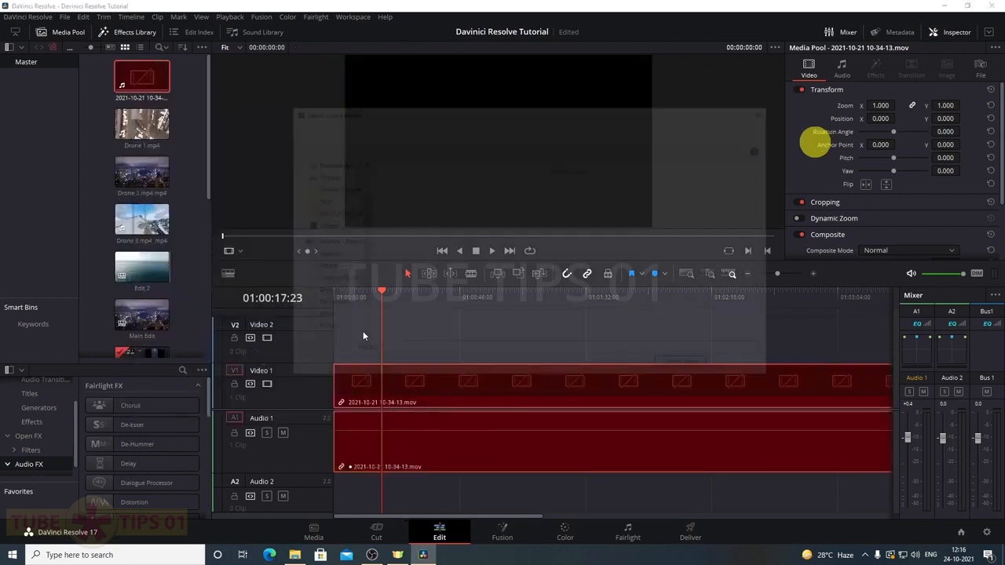
pyautogui.click(317, 255)
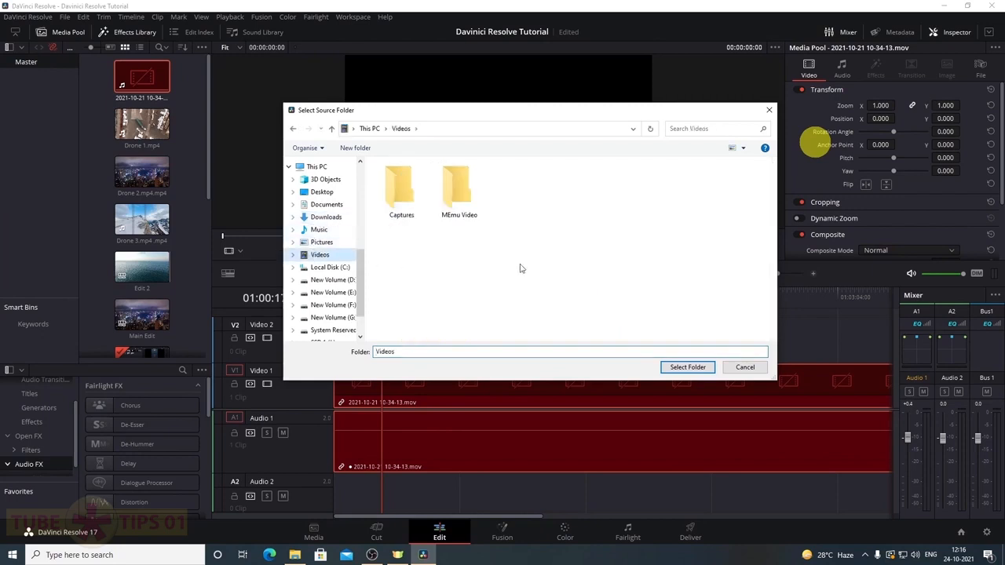
pyautogui.click(681, 366)
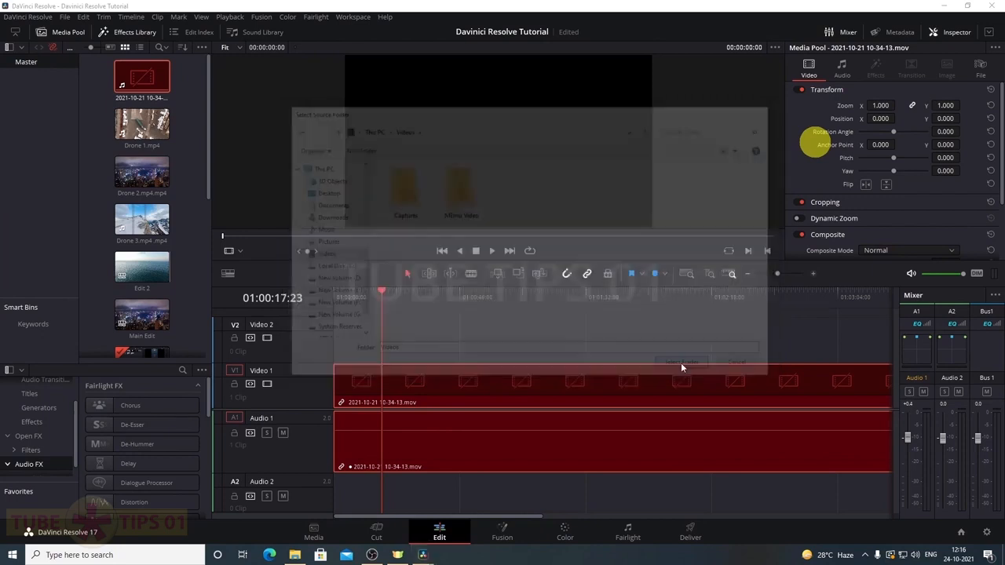
pyautogui.click(431, 297)
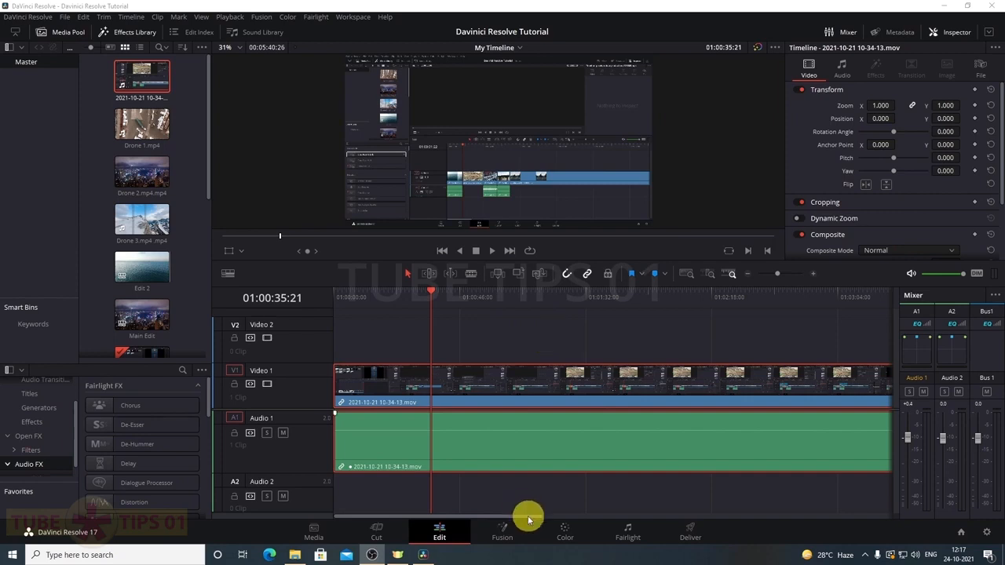
# Open the clip on the Fusion page and move MediaOut1 right and MediaIn1 slightly right
pyautogui.click(503, 534)
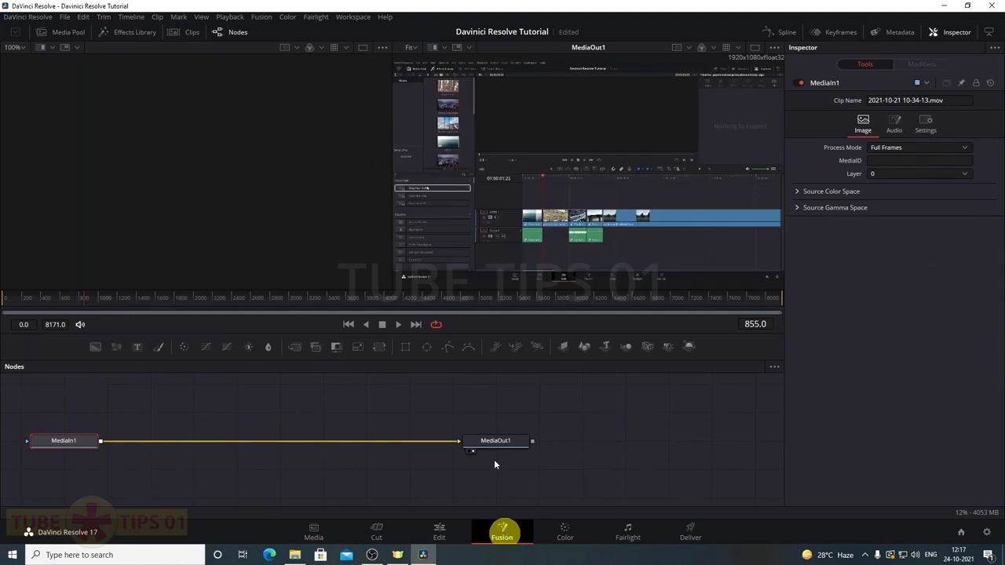
pyautogui.moveTo(493, 440); pyautogui.dragTo(631, 441)
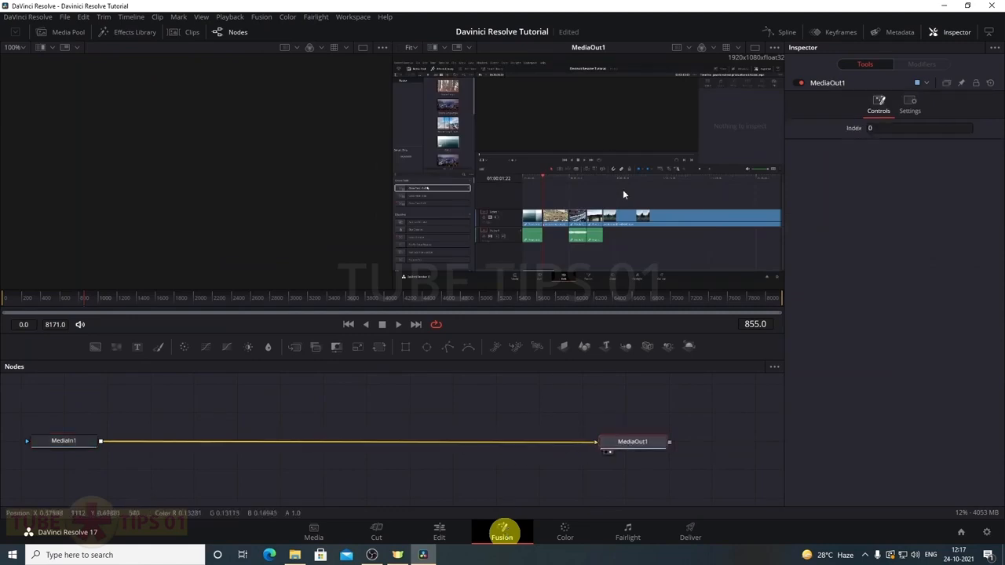
pyautogui.moveTo(86, 442); pyautogui.dragTo(103, 442)
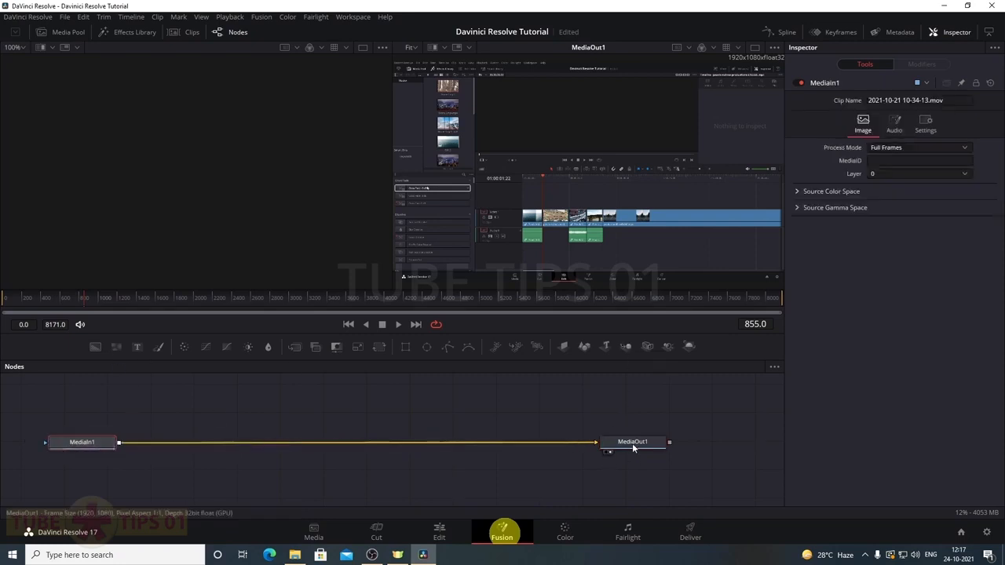
pyautogui.moveTo(631, 447); pyautogui.dragTo(649, 445)
pyautogui.click(531, 389)
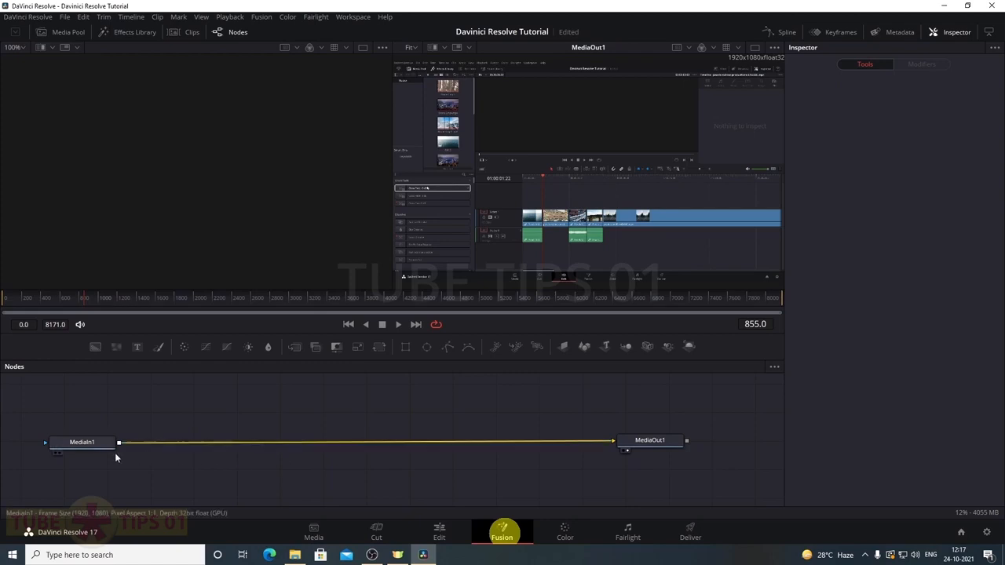
# Fine-tune the MediaIn1 and MediaOut1 node positions and inspect each node's settings
pyautogui.moveTo(84, 449); pyautogui.dragTo(126, 446)
pyautogui.moveTo(629, 442); pyautogui.dragTo(626, 438)
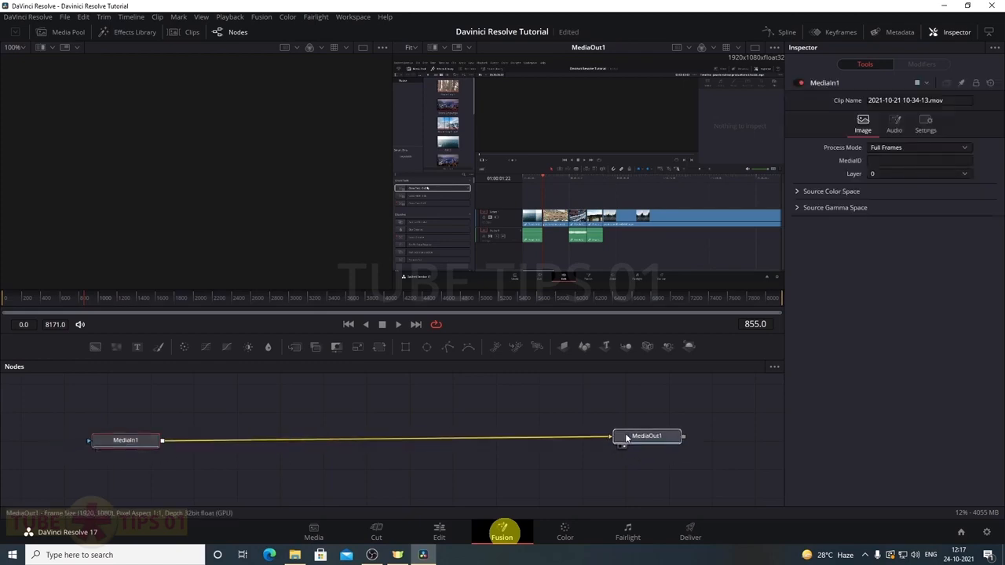
pyautogui.click(624, 437)
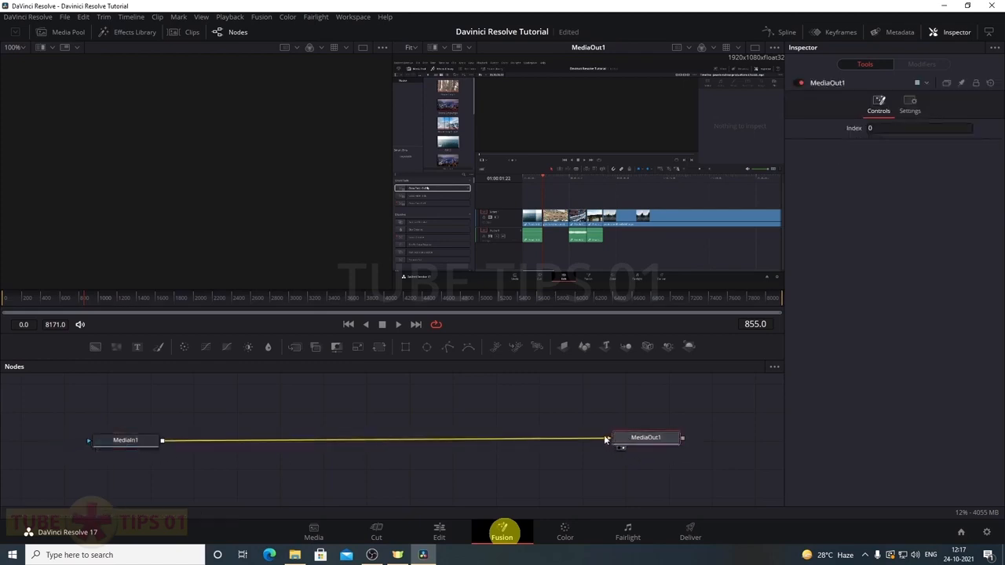
pyautogui.moveTo(138, 444); pyautogui.dragTo(132, 447)
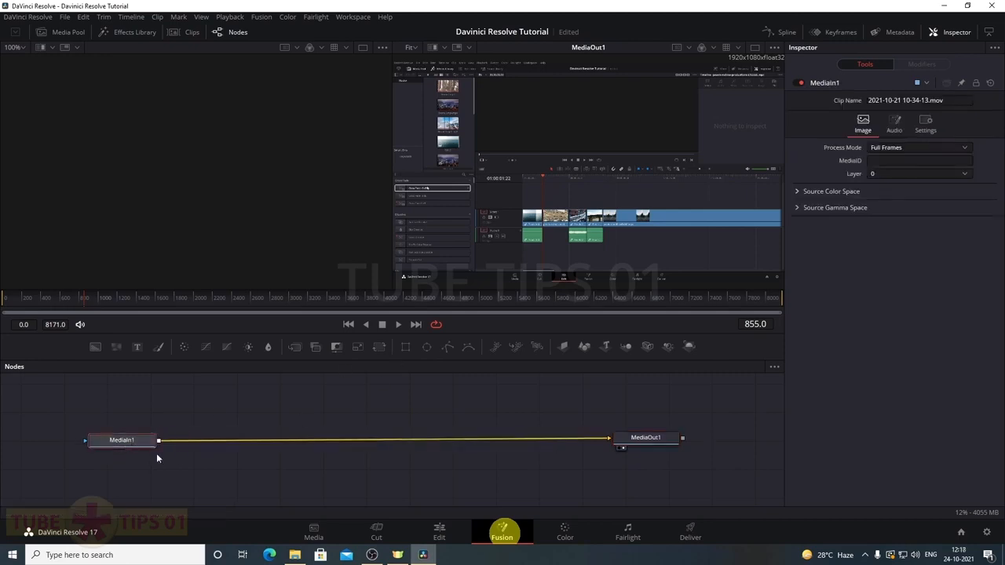
pyautogui.moveTo(141, 446)
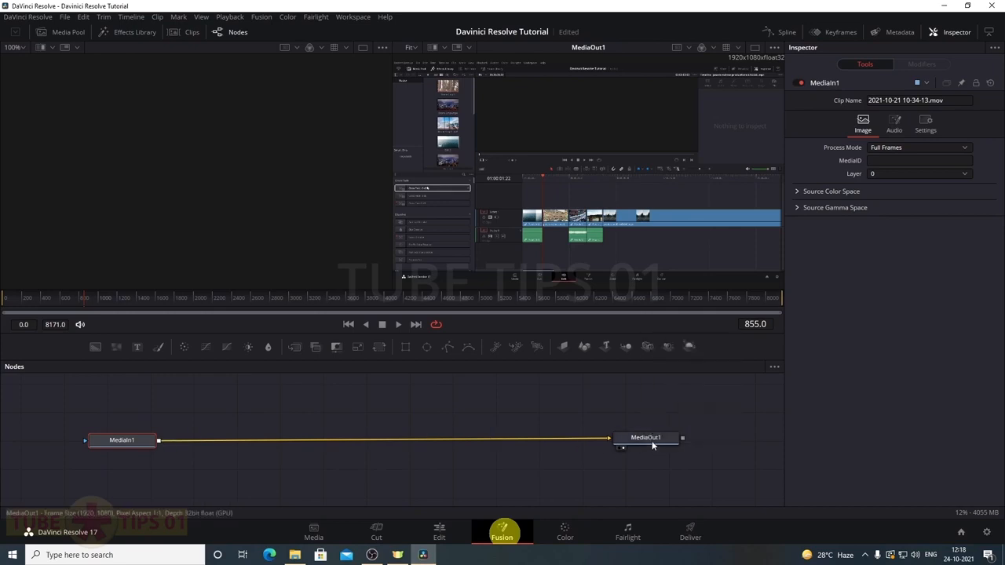
pyautogui.moveTo(651, 440); pyautogui.dragTo(660, 442)
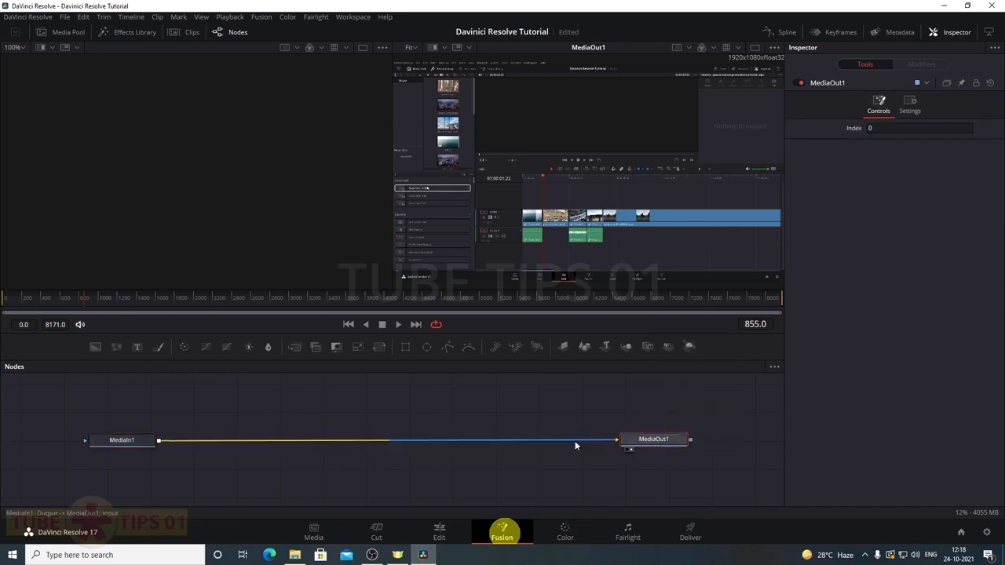
pyautogui.click(123, 442)
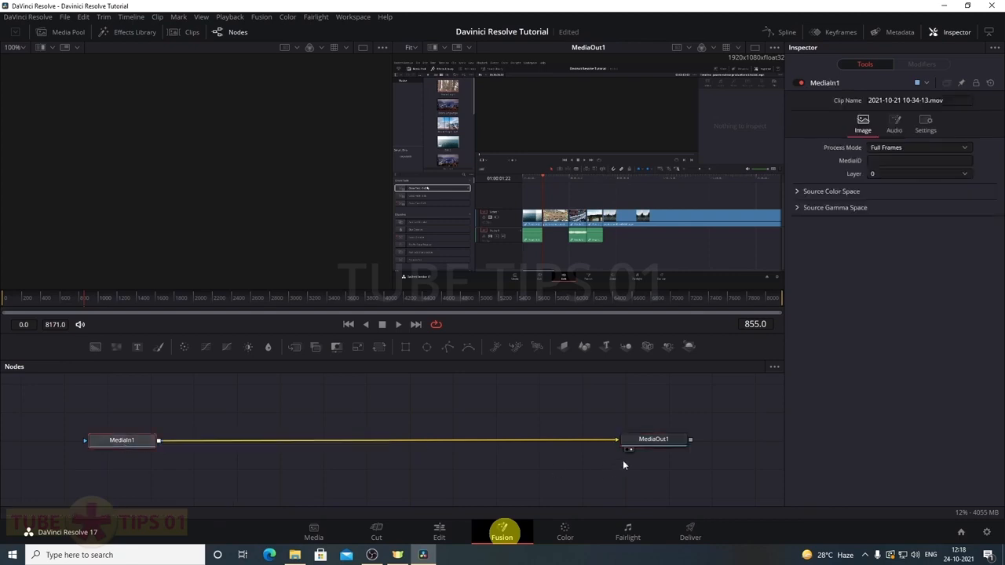
pyautogui.click(653, 442)
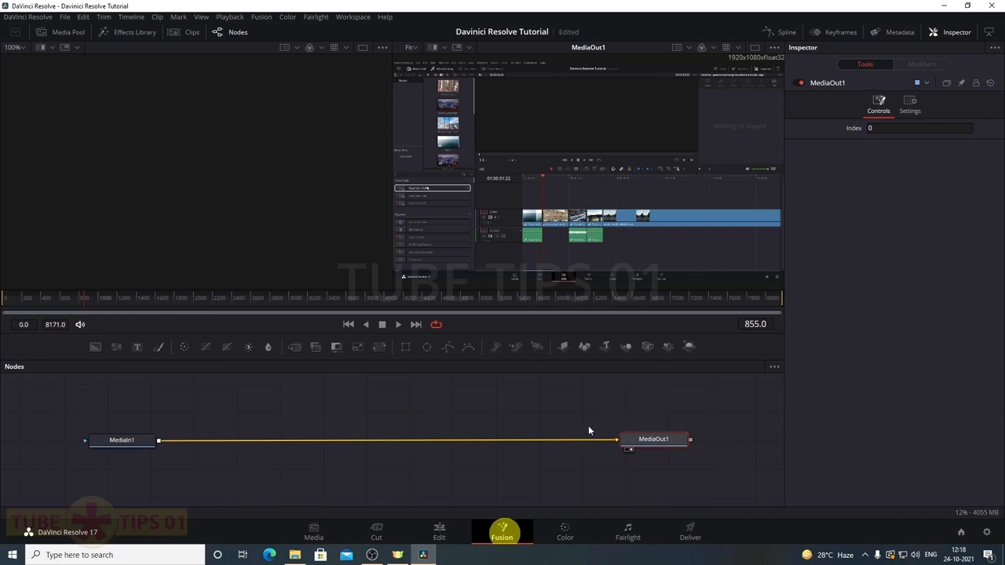
pyautogui.click(419, 386)
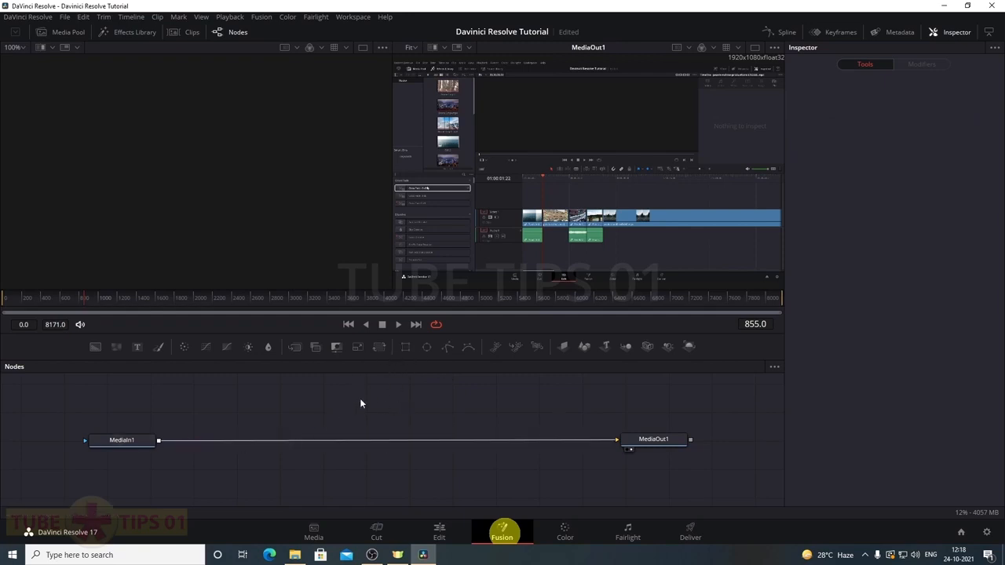
# Add a Rectangle node sized about 0.58 wide by 0.22 high, shifted right in the frame
pyautogui.click(406, 347)
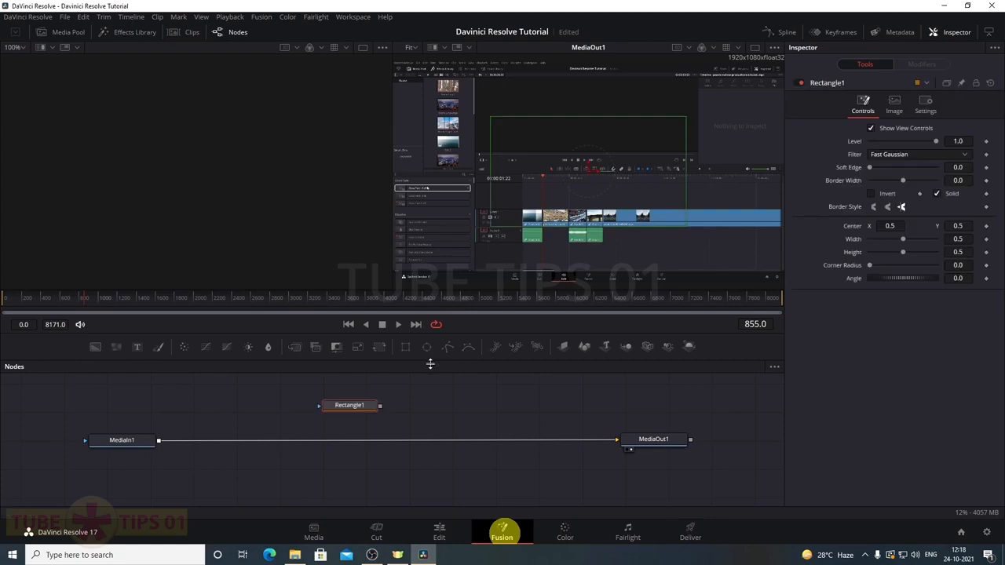
pyautogui.moveTo(589, 165); pyautogui.dragTo(589, 161)
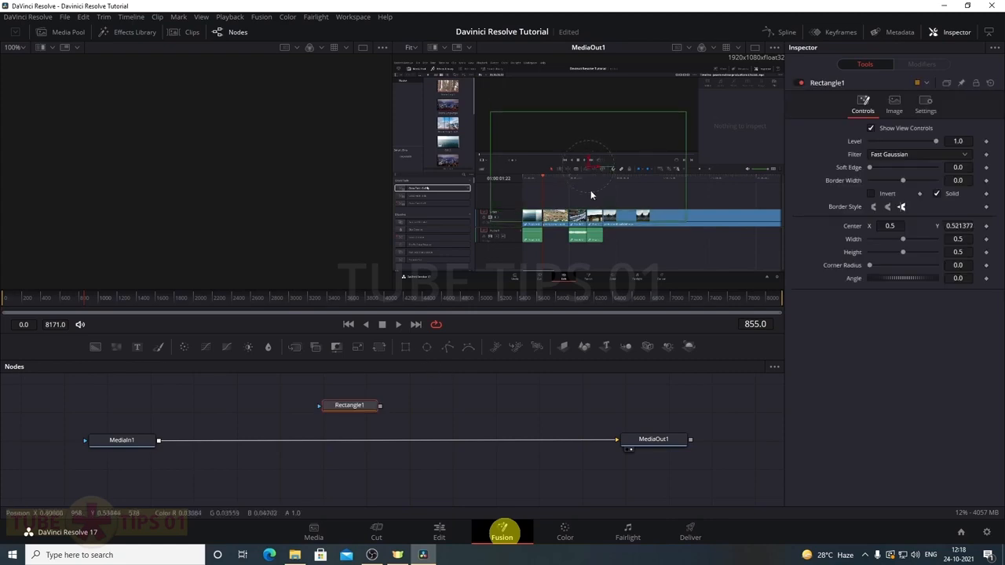
pyautogui.moveTo(597, 216); pyautogui.dragTo(621, 223)
pyautogui.moveTo(717, 226); pyautogui.dragTo(733, 231)
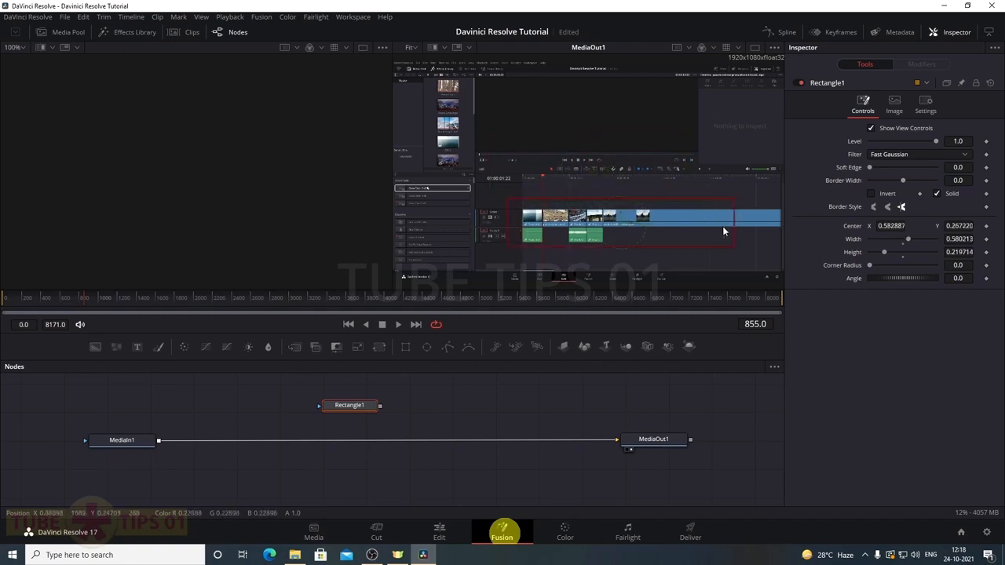
pyautogui.moveTo(627, 225); pyautogui.dragTo(642, 221)
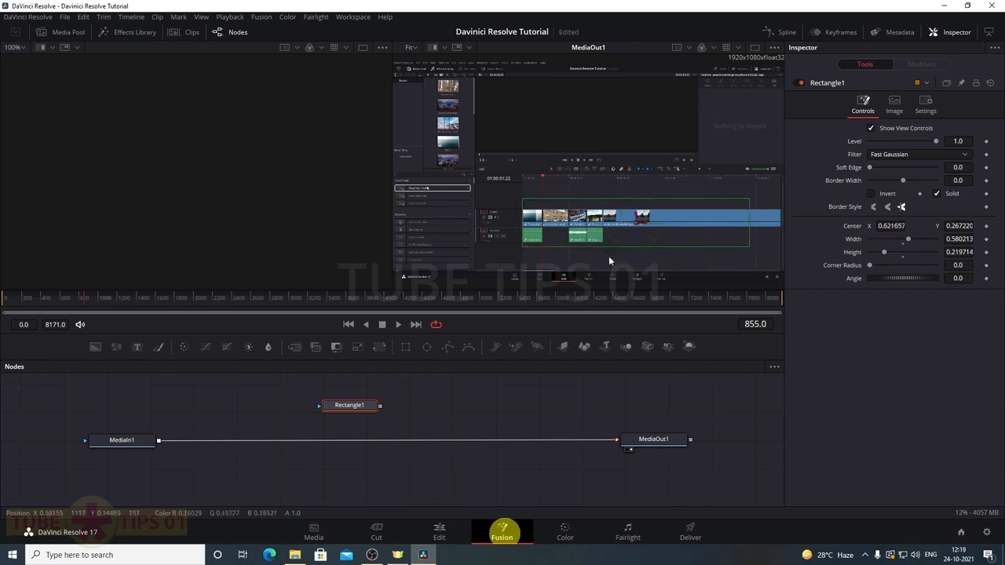
pyautogui.click(108, 31)
# Add a Blur node fed by MediaIn1, masked by Rectangle1, with increased Blur Size
pyautogui.click(188, 48)
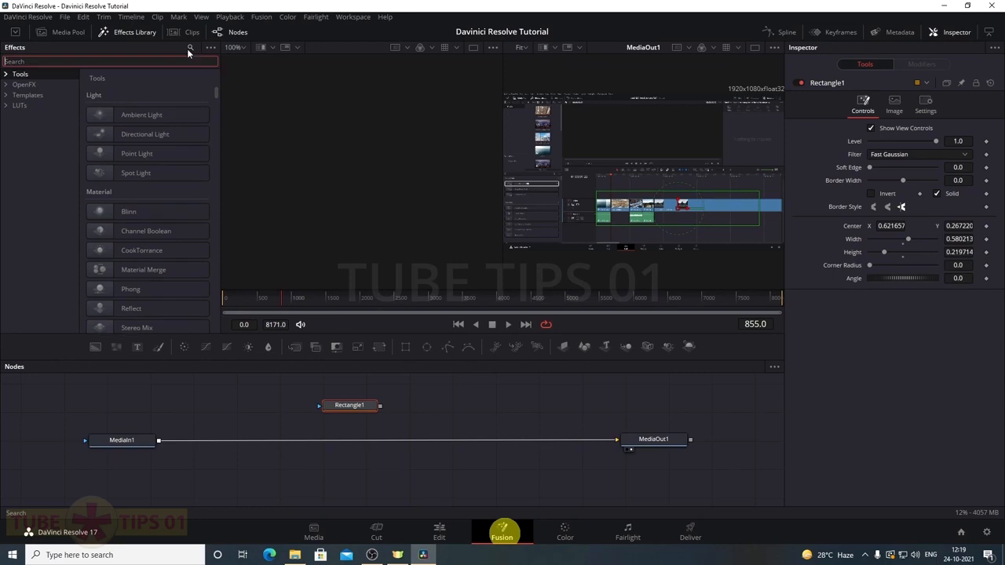
pyautogui.write('bl')
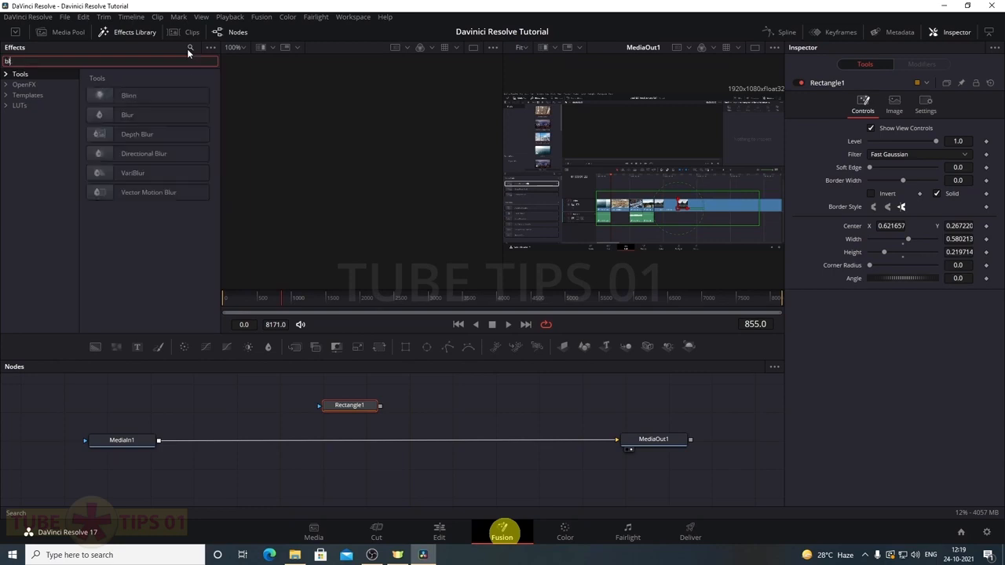
pyautogui.moveTo(122, 121); pyautogui.dragTo(201, 143)
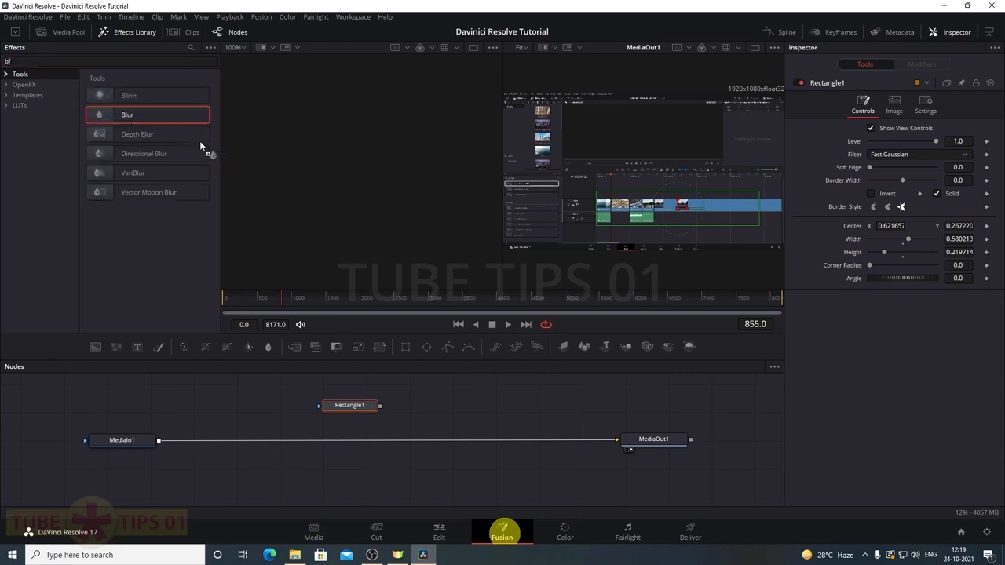
pyautogui.moveTo(315, 302); pyautogui.dragTo(358, 432)
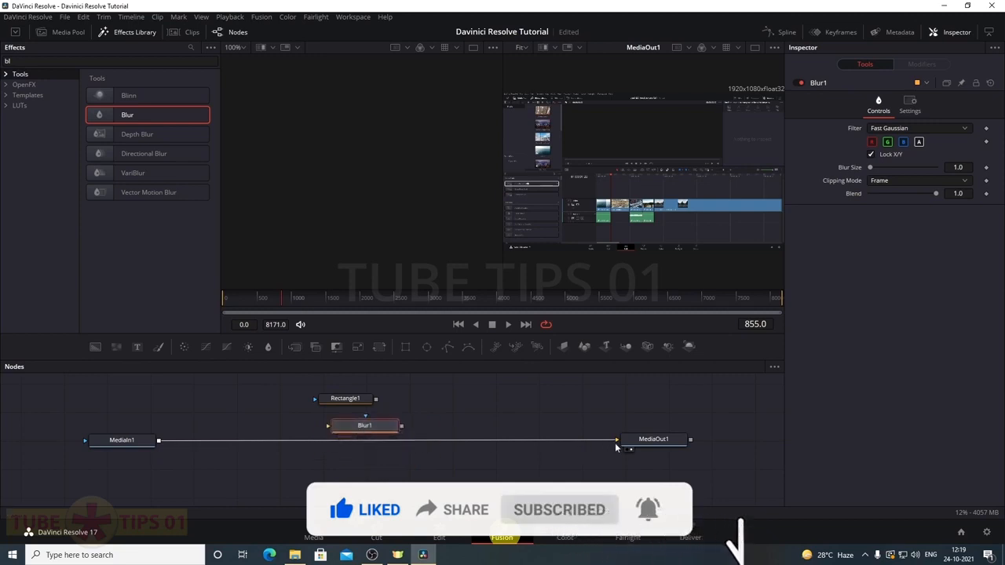
pyautogui.moveTo(598, 448); pyautogui.dragTo(630, 446)
pyautogui.moveTo(363, 442); pyautogui.dragTo(361, 440)
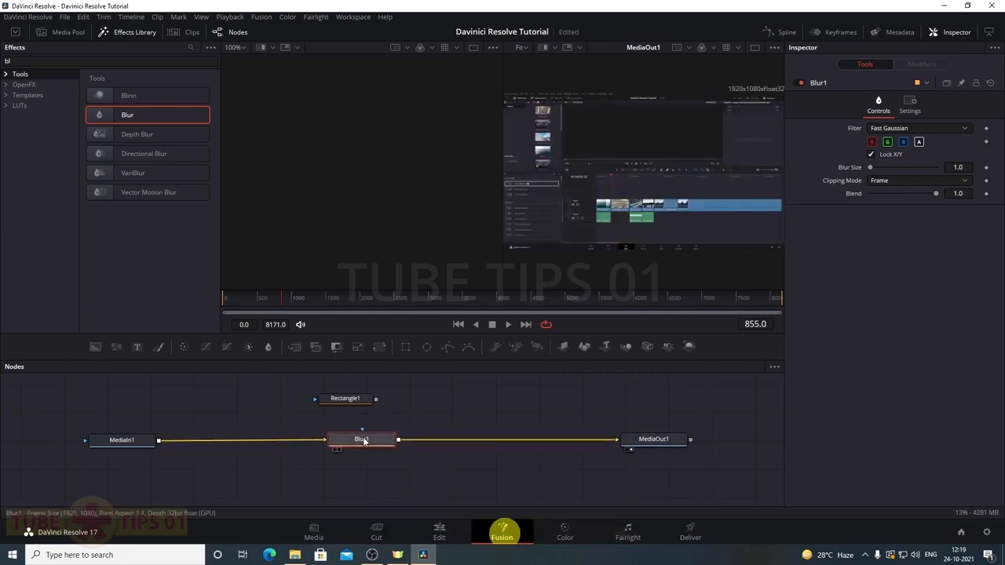
pyautogui.moveTo(359, 401); pyautogui.dragTo(358, 442)
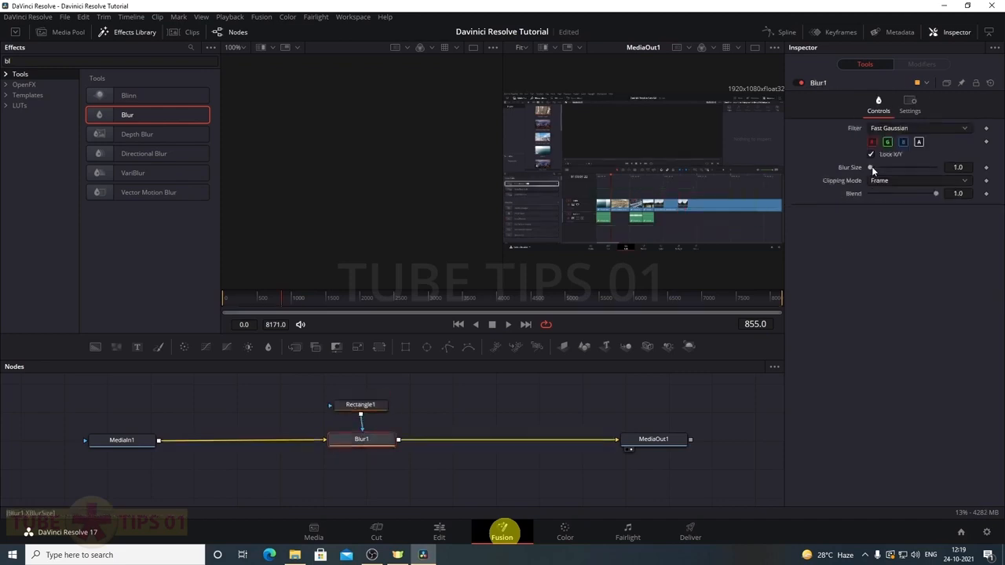
pyautogui.moveTo(871, 166); pyautogui.dragTo(896, 169)
pyautogui.click(360, 405)
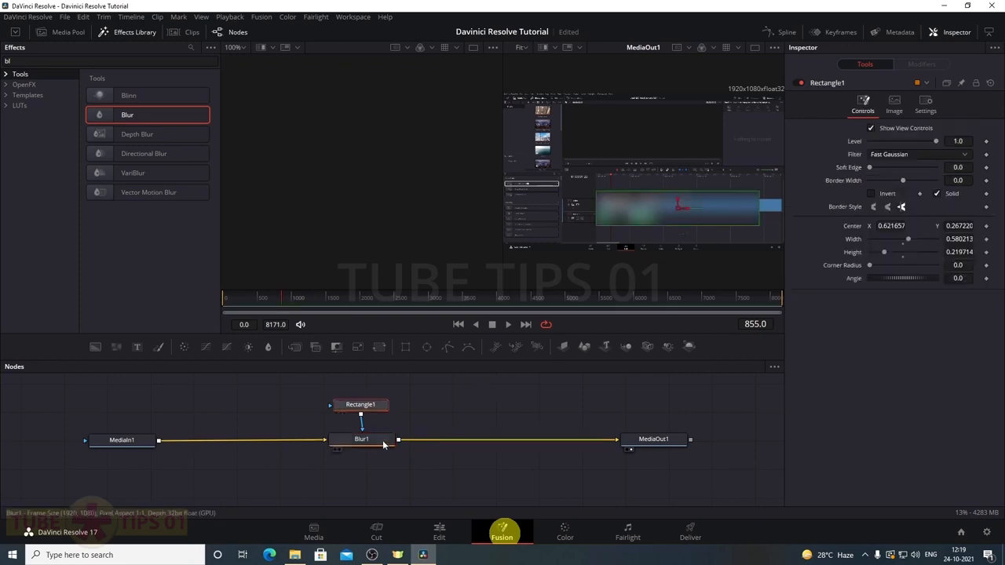
# Rewire the graph so Blur sits between MediaIn1 and MediaOut1, masked by Rectangle1, region shifted left
pyautogui.moveTo(619, 440); pyautogui.dragTo(497, 465)
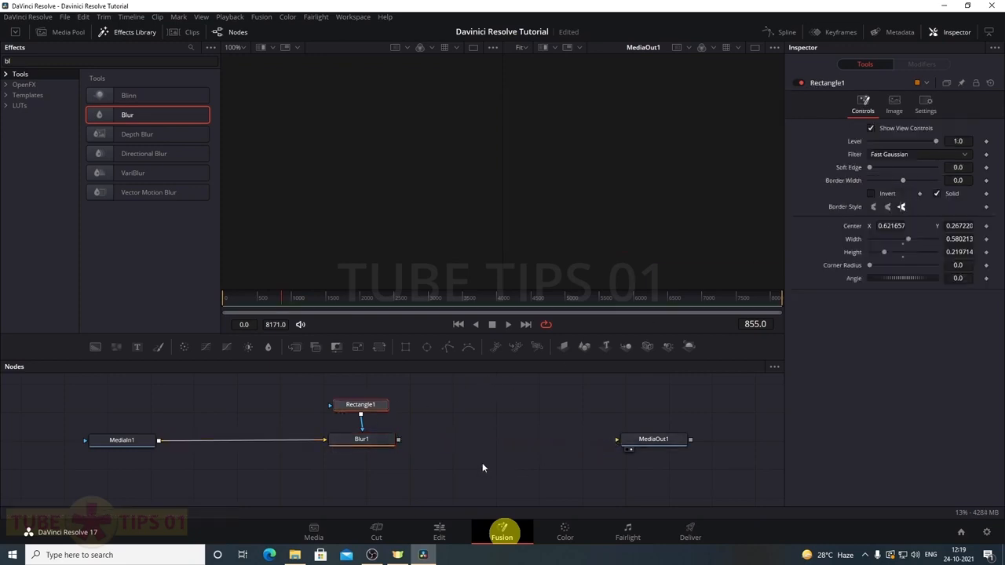
pyautogui.moveTo(326, 446); pyautogui.dragTo(345, 448)
pyautogui.click(353, 442)
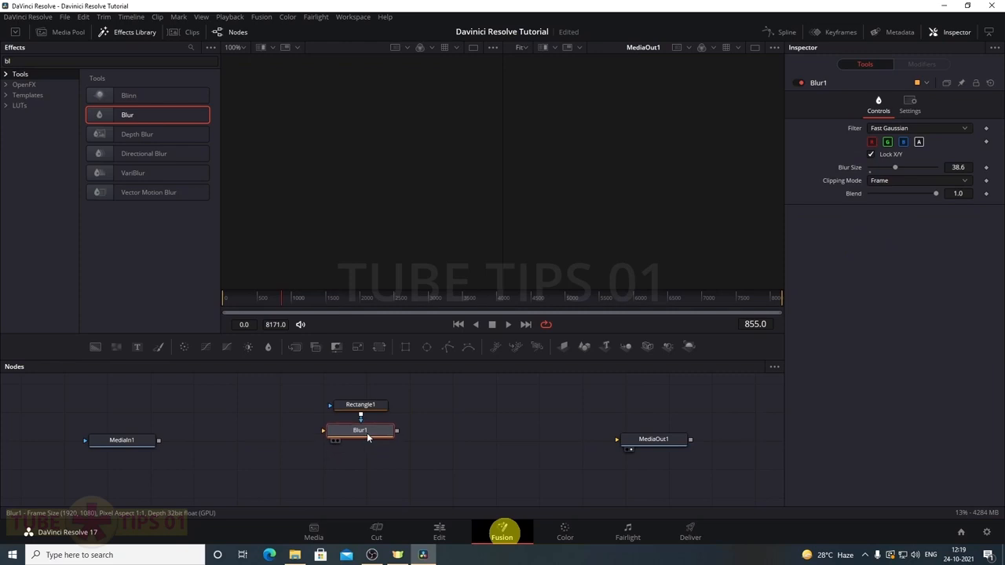
pyautogui.moveTo(365, 406); pyautogui.dragTo(365, 393)
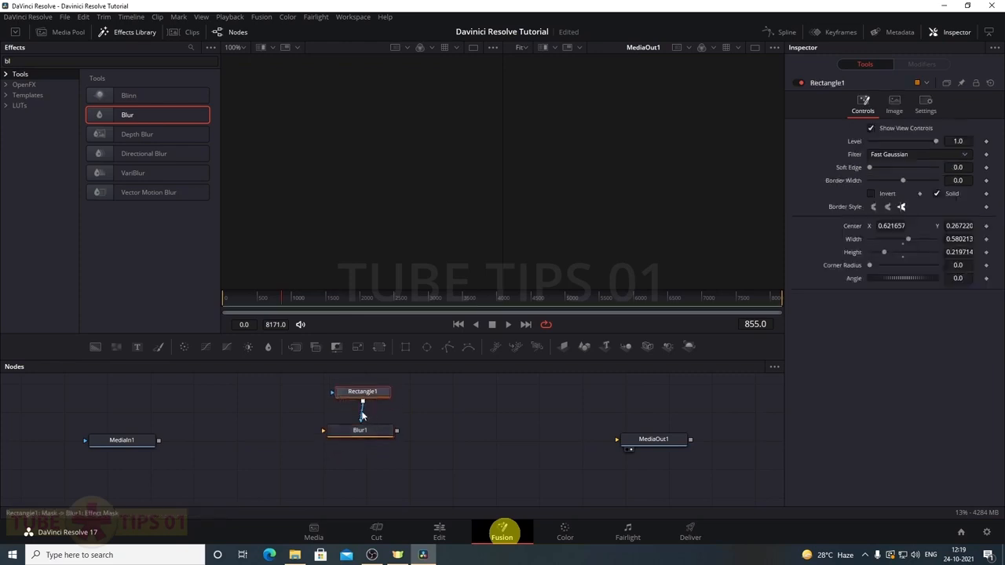
pyautogui.moveTo(360, 431); pyautogui.dragTo(366, 422)
pyautogui.moveTo(158, 440); pyautogui.dragTo(616, 441)
pyautogui.moveTo(364, 424)
pyautogui.mouseDown()
pyautogui.moveTo(390, 422)
pyautogui.moveTo(374, 426)
pyautogui.mouseUp()
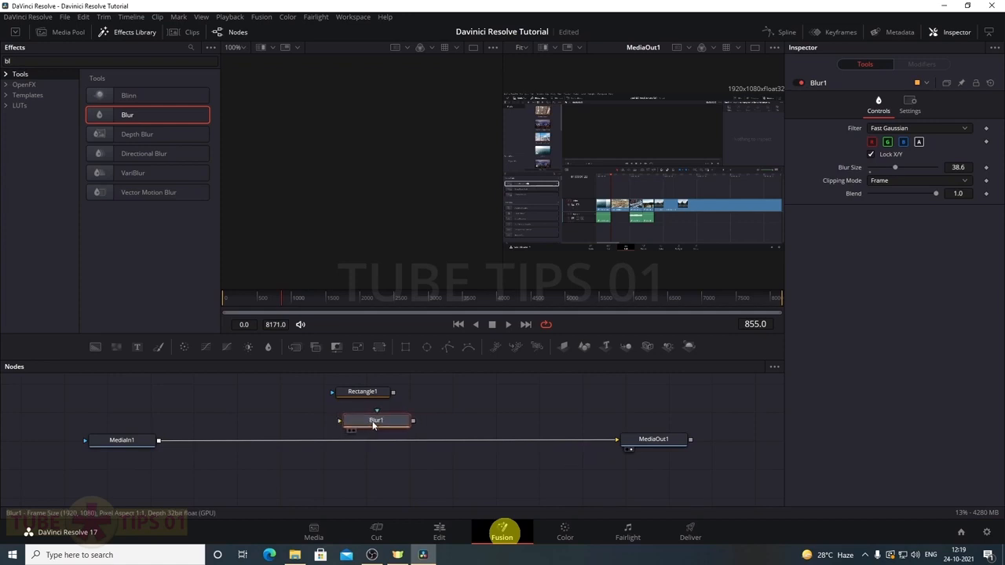
pyautogui.moveTo(372, 421); pyautogui.dragTo(381, 446)
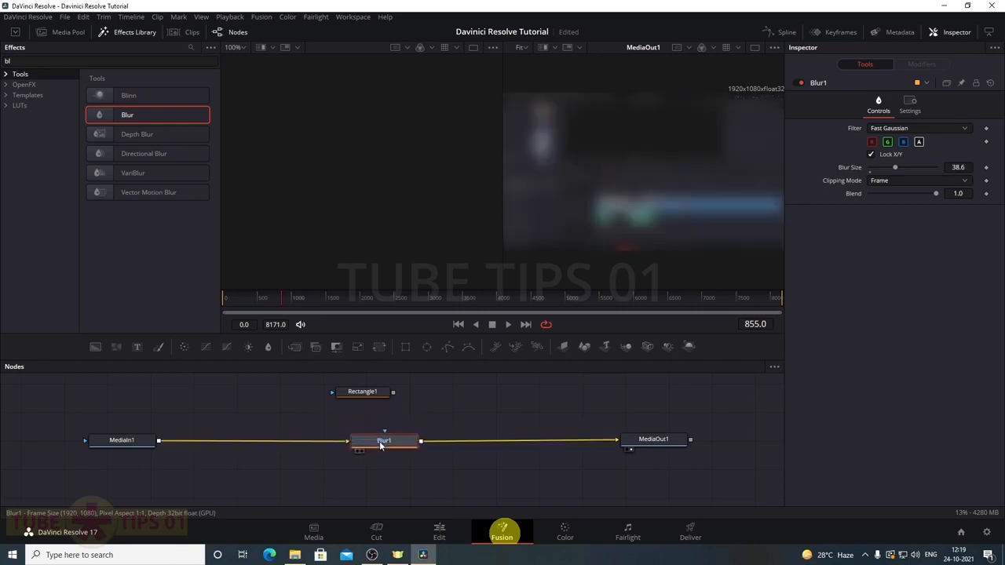
pyautogui.moveTo(355, 398); pyautogui.dragTo(384, 432)
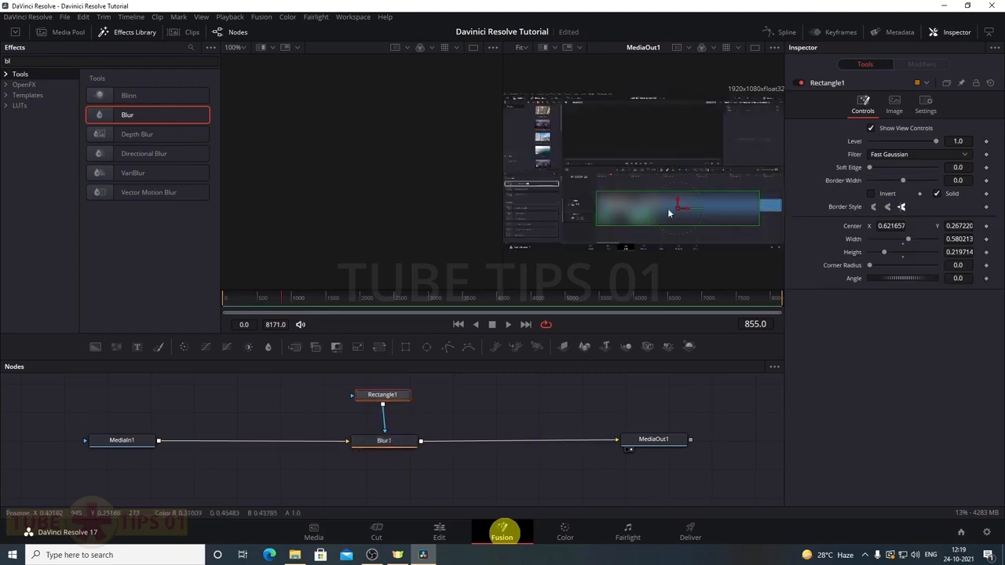
pyautogui.moveTo(668, 209); pyautogui.dragTo(664, 209)
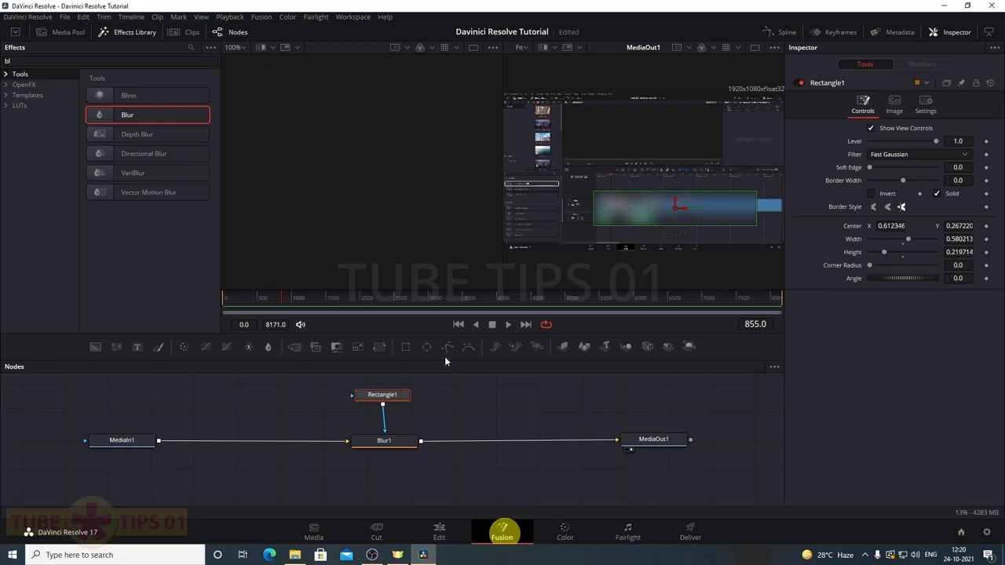
# Delete the Blur1 and Rectangle1 nodes
pyautogui.click(385, 443)
pyautogui.press('Delete')
pyautogui.click(387, 395)
pyautogui.press('Delete')
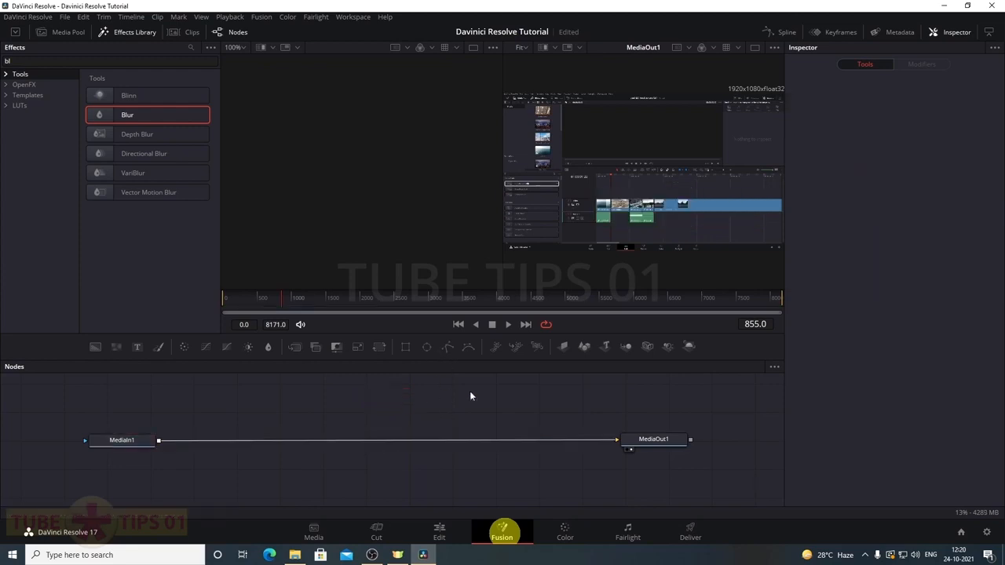
# Swap the recording for the green-screen subscribe clip at the timeline start and open it in Fusion
pyautogui.click(439, 534)
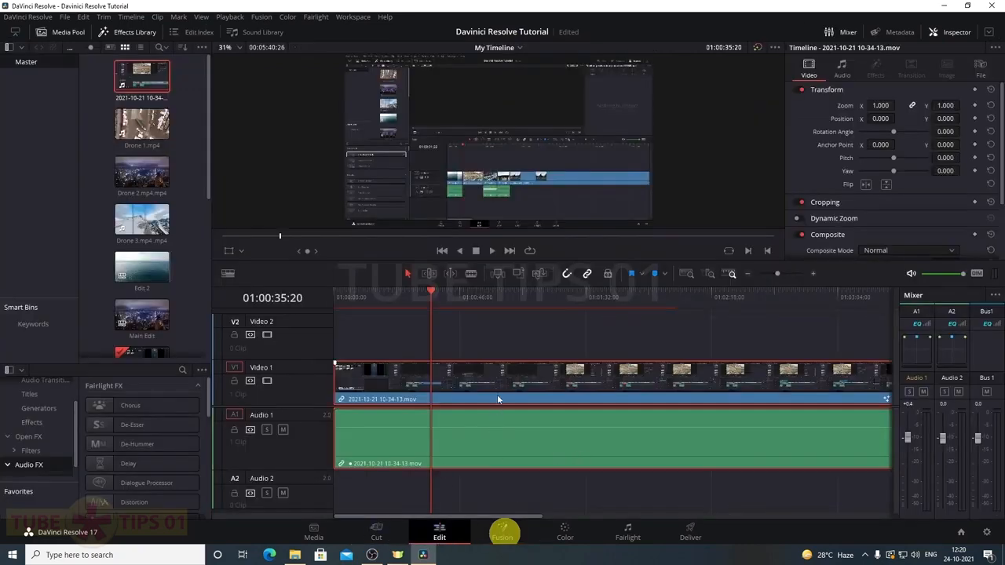
pyautogui.press('Delete')
pyautogui.scroll(-1, 195, 291)
pyautogui.click(136, 314)
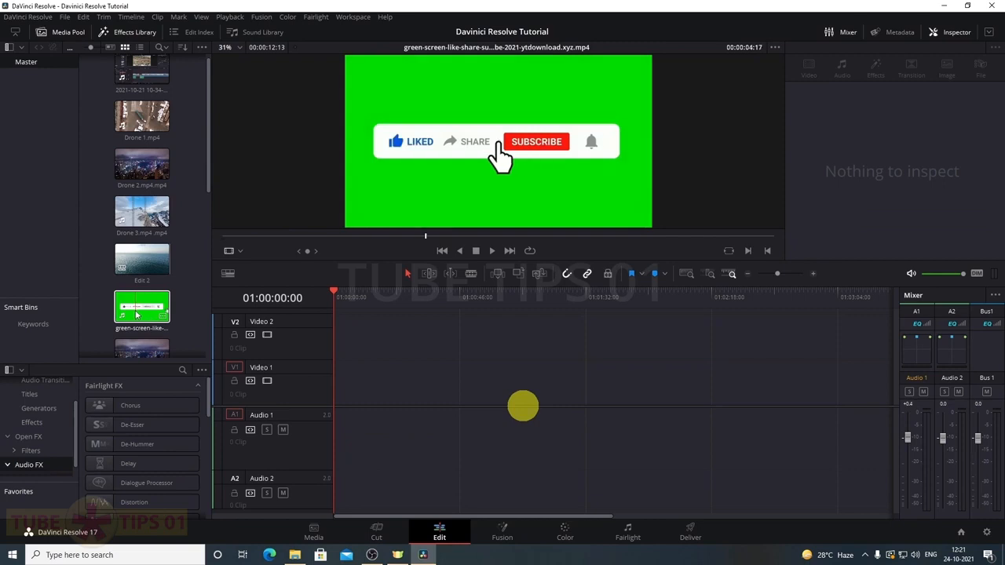
pyautogui.moveTo(135, 315); pyautogui.dragTo(341, 417)
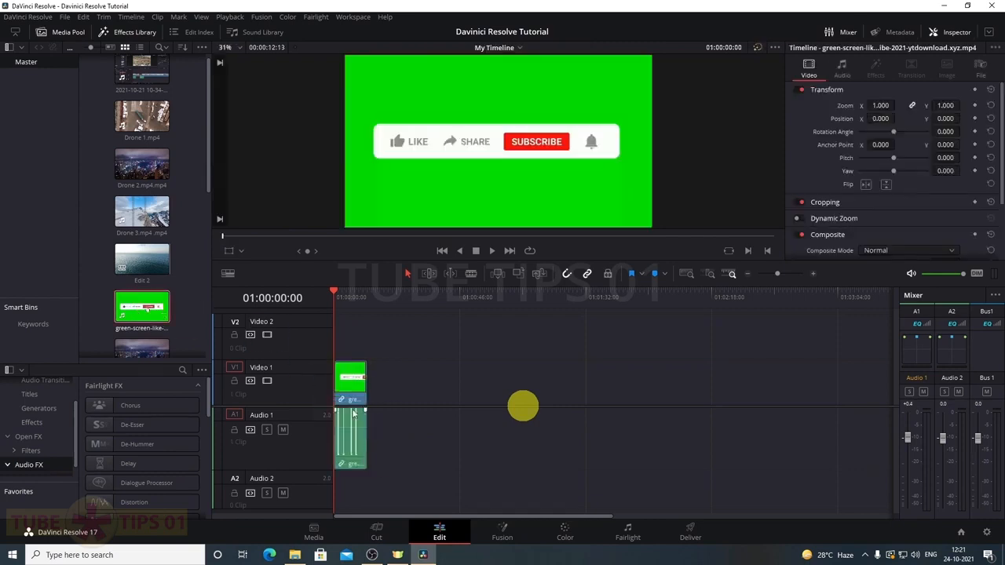
pyautogui.click(368, 402)
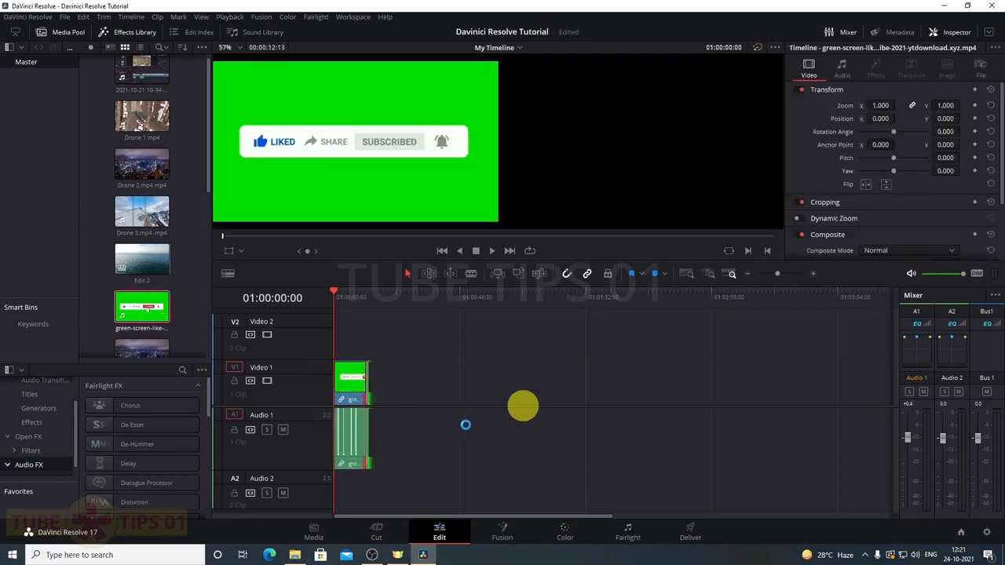
pyautogui.click(503, 532)
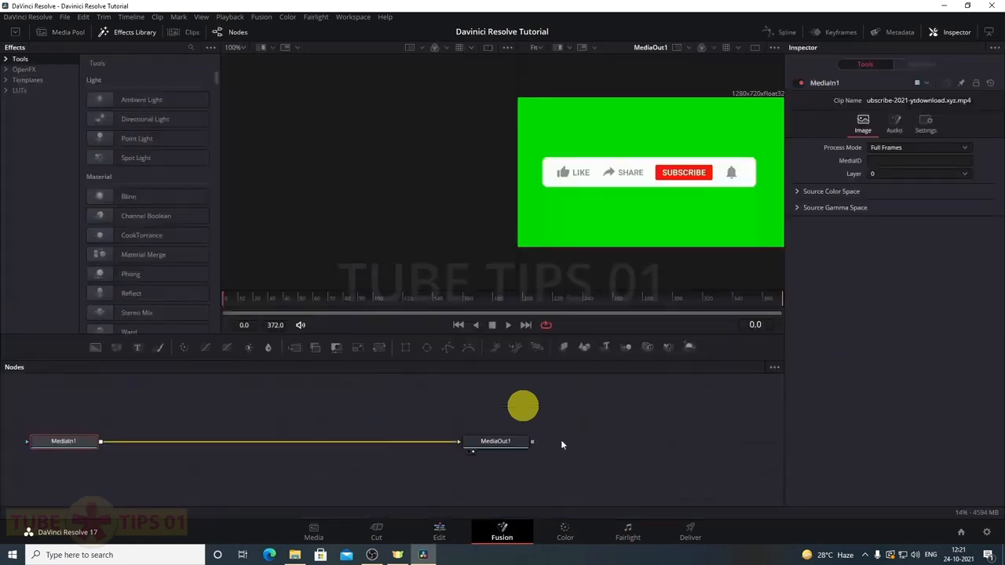
# Spread MediaIn1 and MediaOut1 further apart in the Fusion node graph
pyautogui.moveTo(497, 448); pyautogui.dragTo(525, 443)
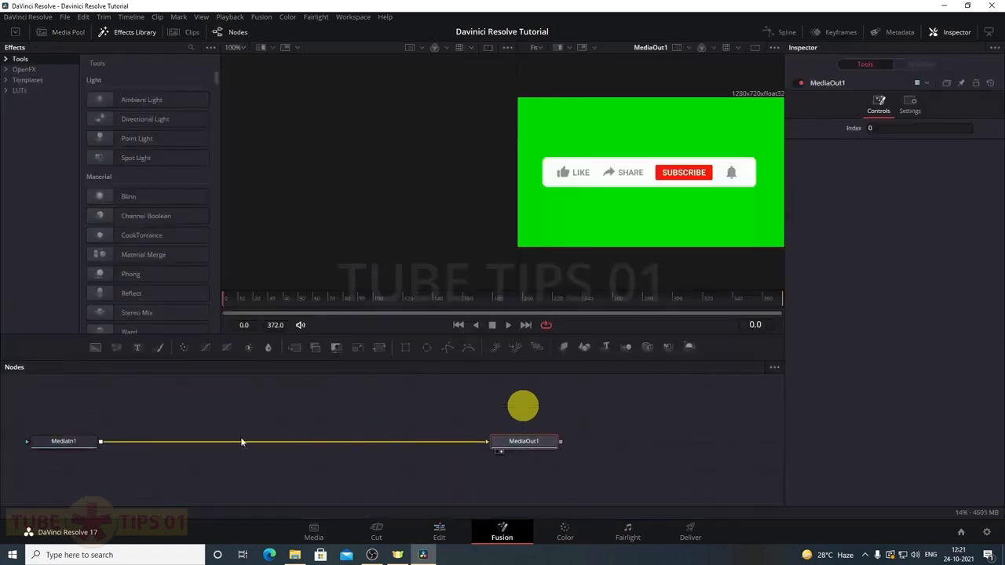
pyautogui.moveTo(80, 441); pyautogui.dragTo(96, 446)
pyautogui.moveTo(511, 444); pyautogui.dragTo(526, 447)
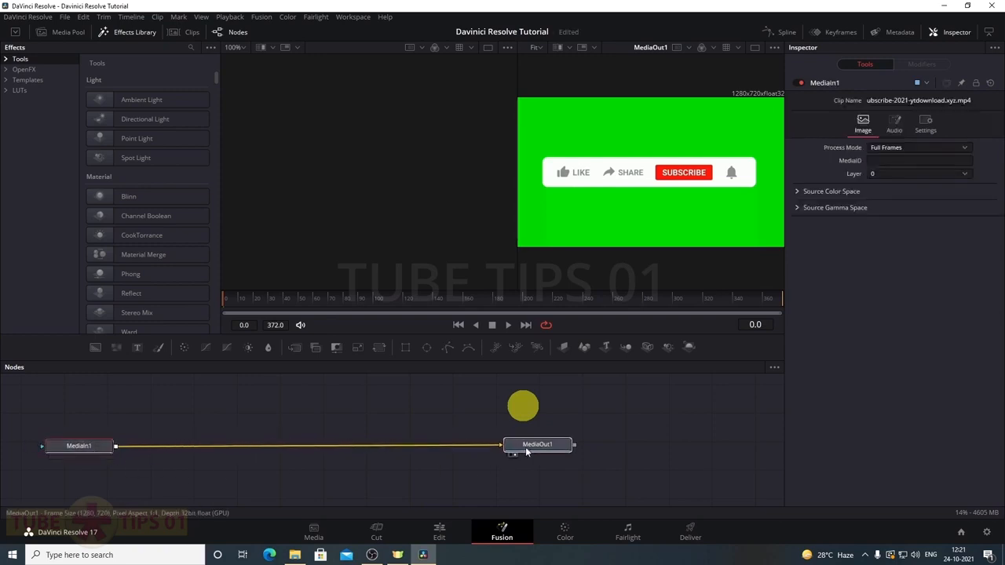
# Insert an Ultra Keyer between MediaIn1 and MediaOut1 and raise Green to clear the background, then go back to Edit
pyautogui.click(190, 47)
pyautogui.write('ultr')
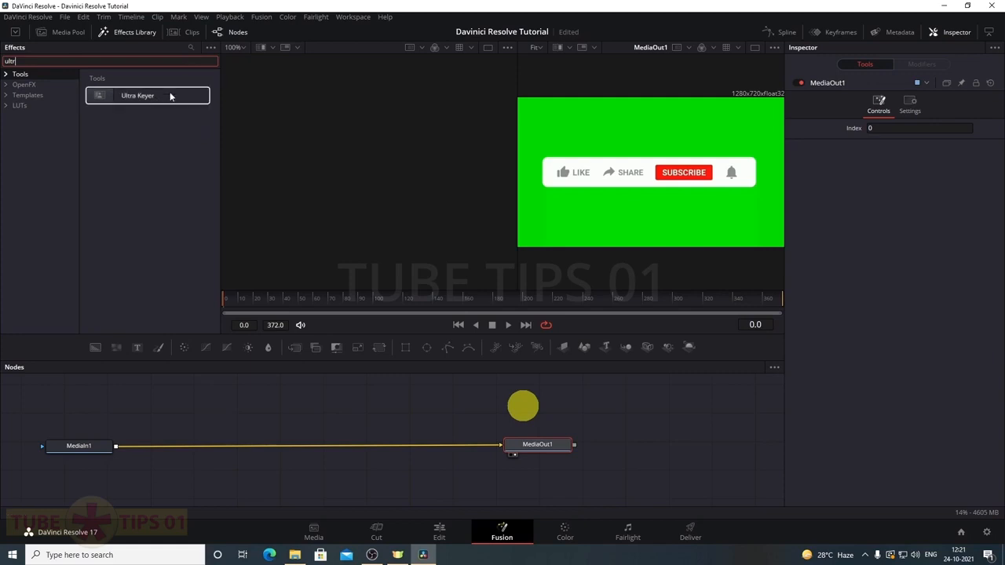
pyautogui.moveTo(129, 108); pyautogui.dragTo(270, 207)
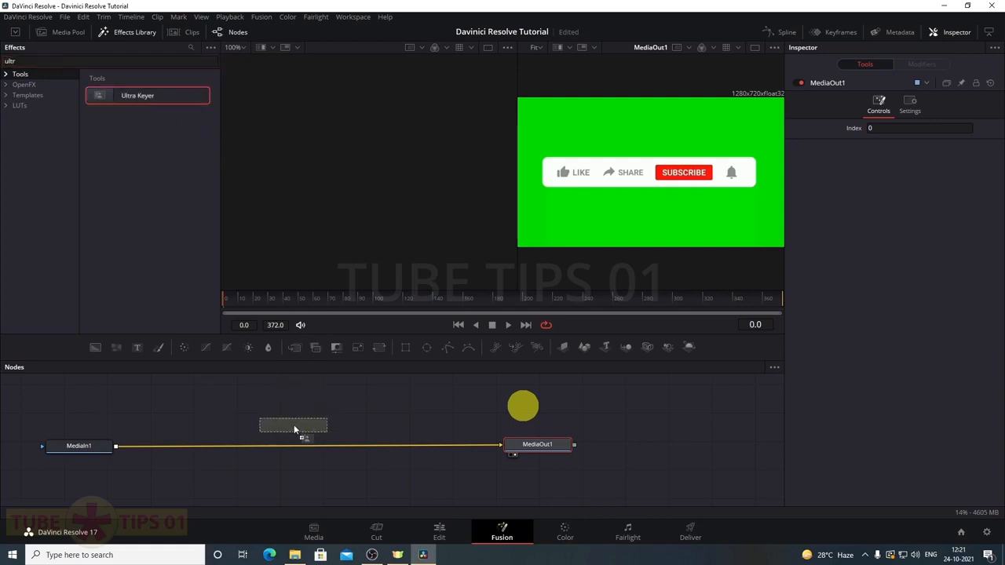
pyautogui.moveTo(297, 435); pyautogui.dragTo(298, 442)
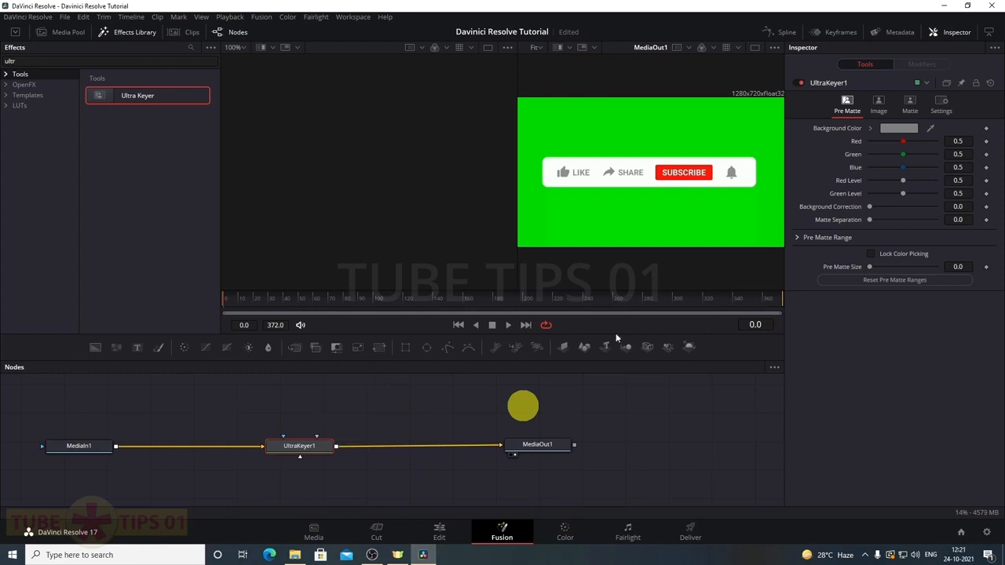
pyautogui.moveTo(903, 157); pyautogui.dragTo(916, 155)
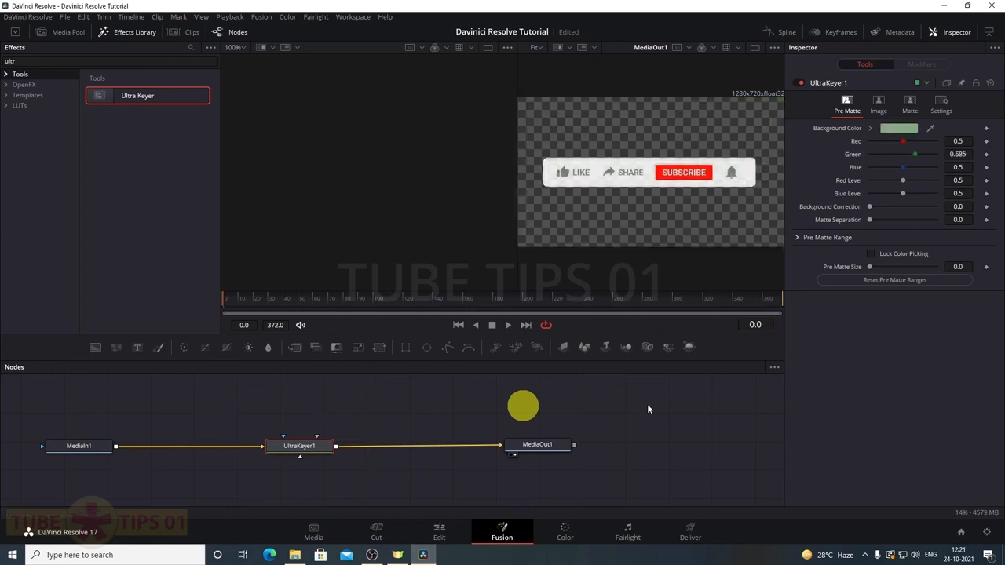
pyautogui.click(437, 532)
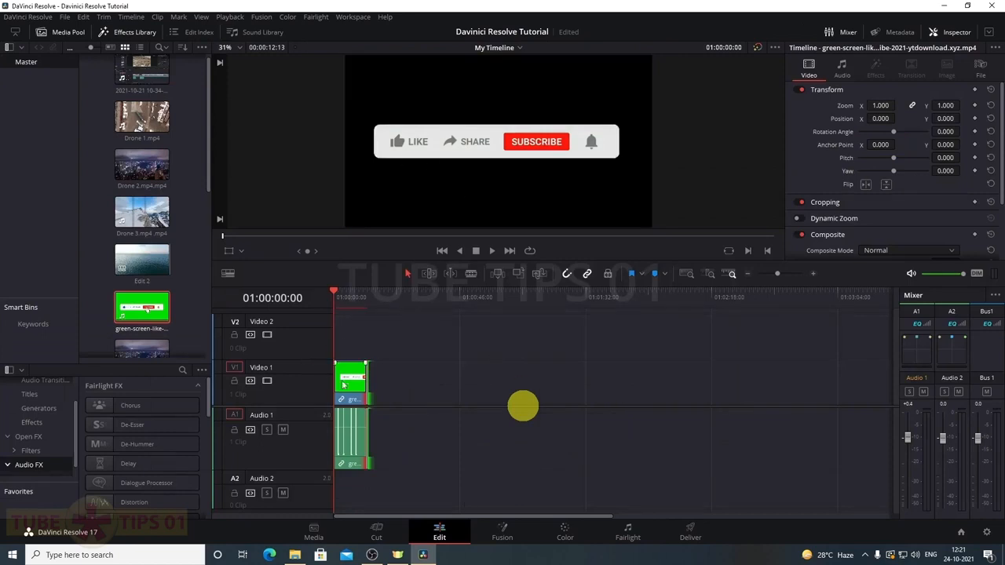
# Move the subscribe overlay up to Video 2 and place Edit 2 on Video 1 beneath it
pyautogui.moveTo(351, 384); pyautogui.dragTo(349, 337)
pyautogui.moveTo(142, 261); pyautogui.dragTo(364, 424)
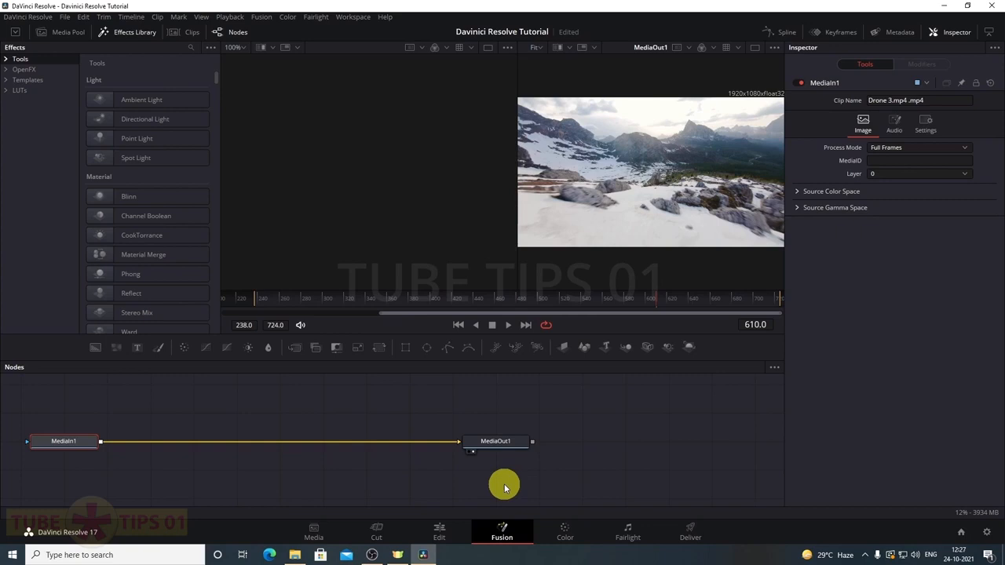
# Spread the drone clip's MediaIn1 and MediaOut1 nodes apart and switch to the Color page
pyautogui.moveTo(497, 444); pyautogui.dragTo(553, 446)
pyautogui.moveTo(73, 441); pyautogui.dragTo(143, 442)
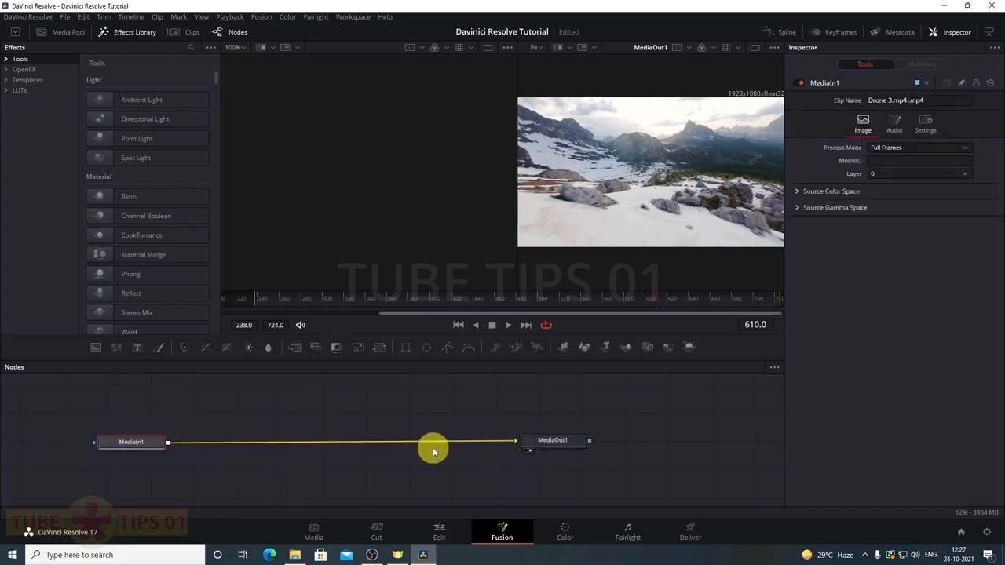
pyautogui.click(567, 532)
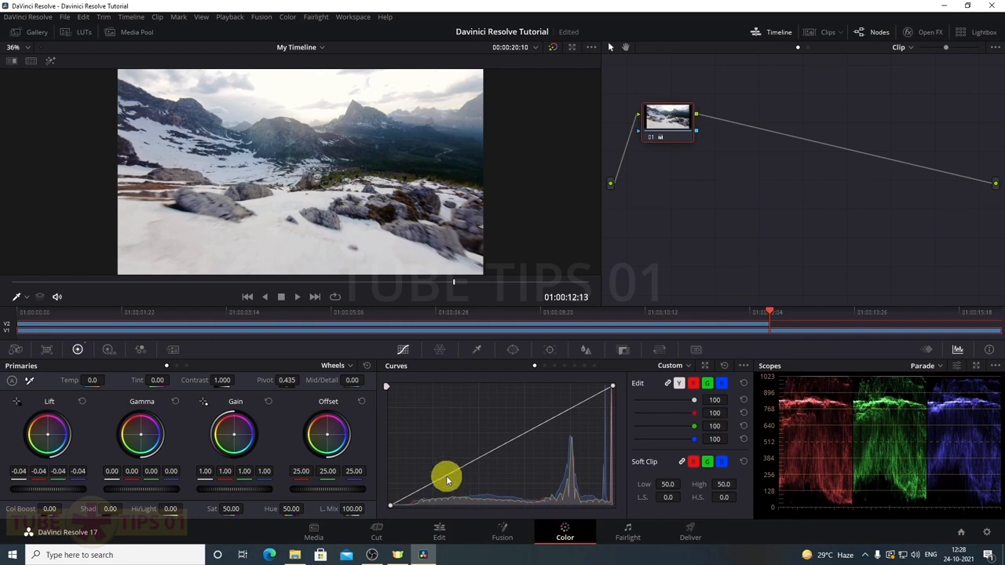
# Browse the Gallery and LUTs, then close the Media Pool so the viewer fills the left side
pyautogui.click(38, 33)
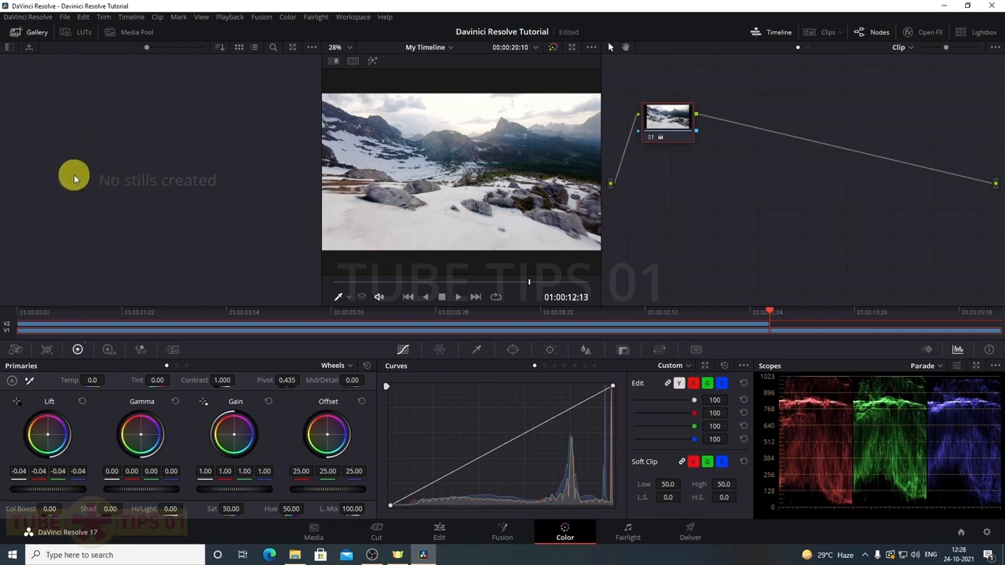
pyautogui.click(76, 37)
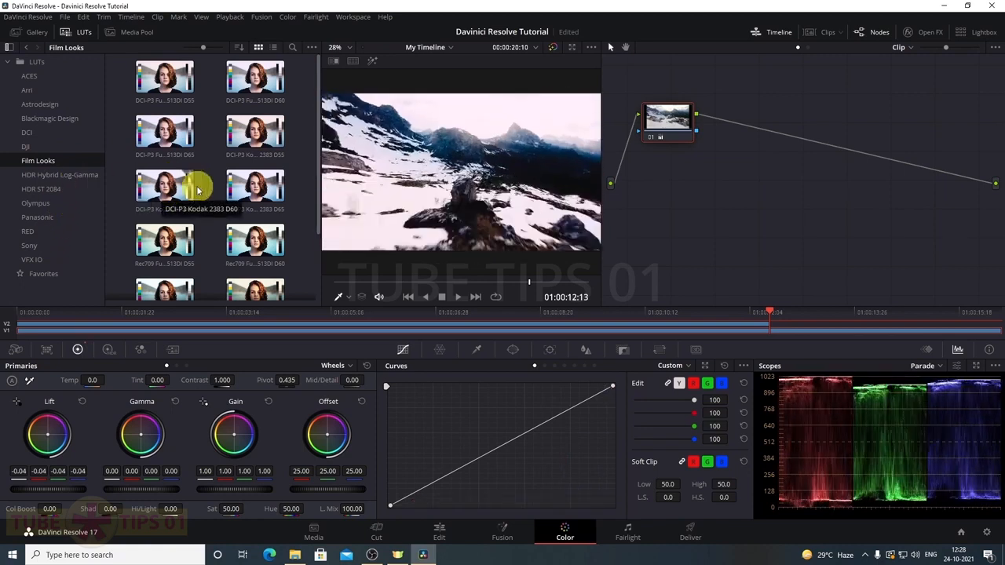
pyautogui.click(129, 32)
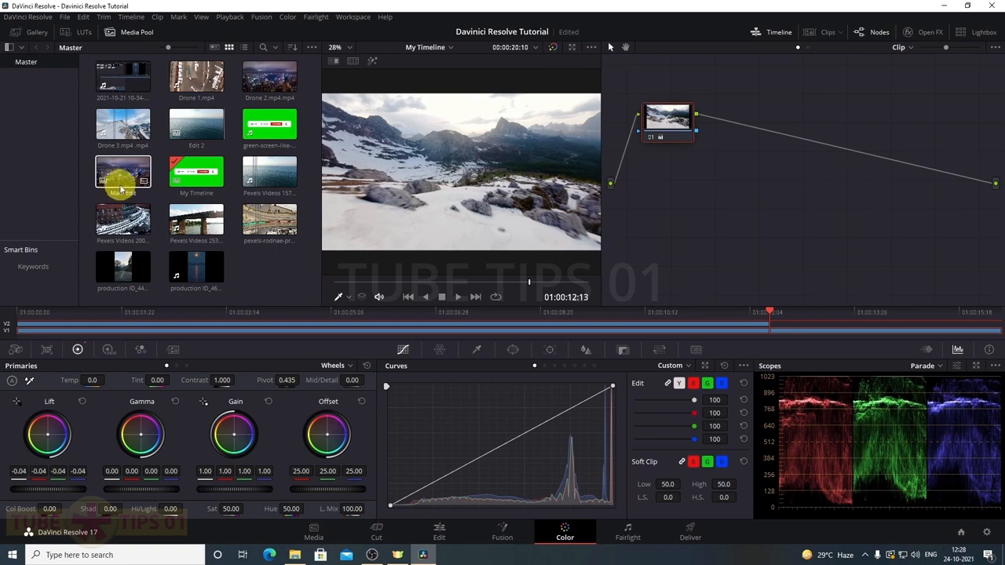
pyautogui.click(114, 32)
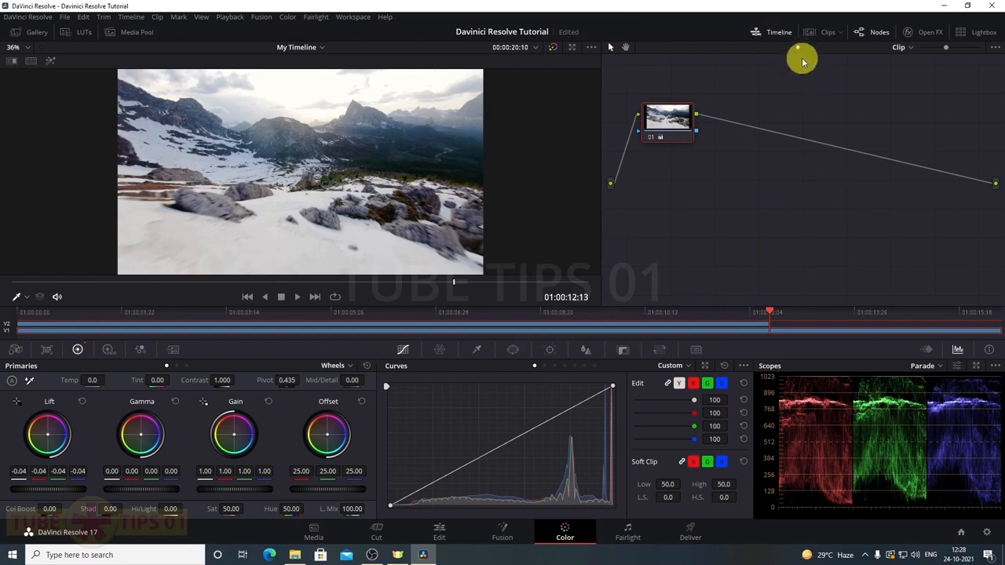
# Toggle the Timeline, Clips and Nodes panels off and back on
pyautogui.click(779, 32)
pyautogui.click(779, 33)
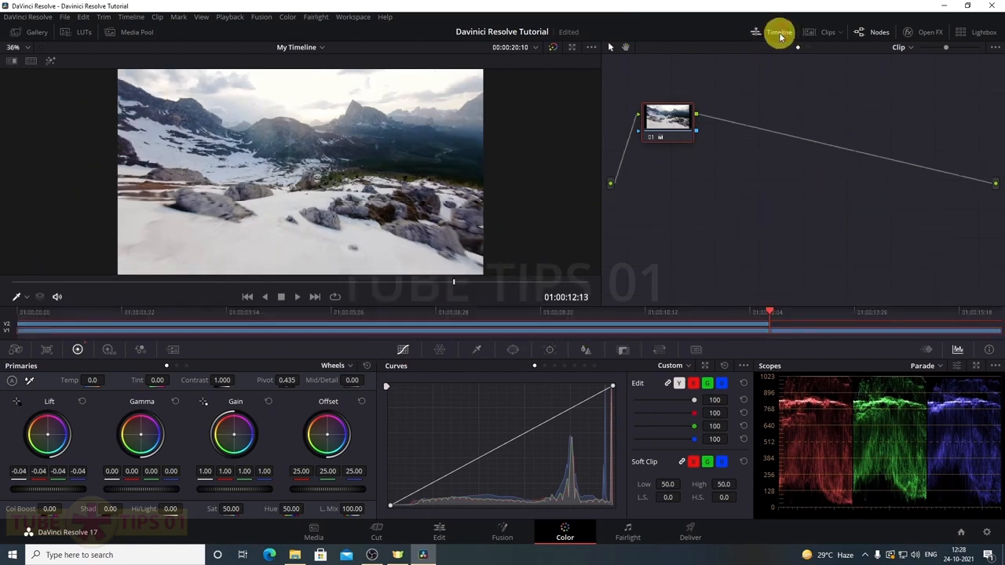
pyautogui.click(821, 31)
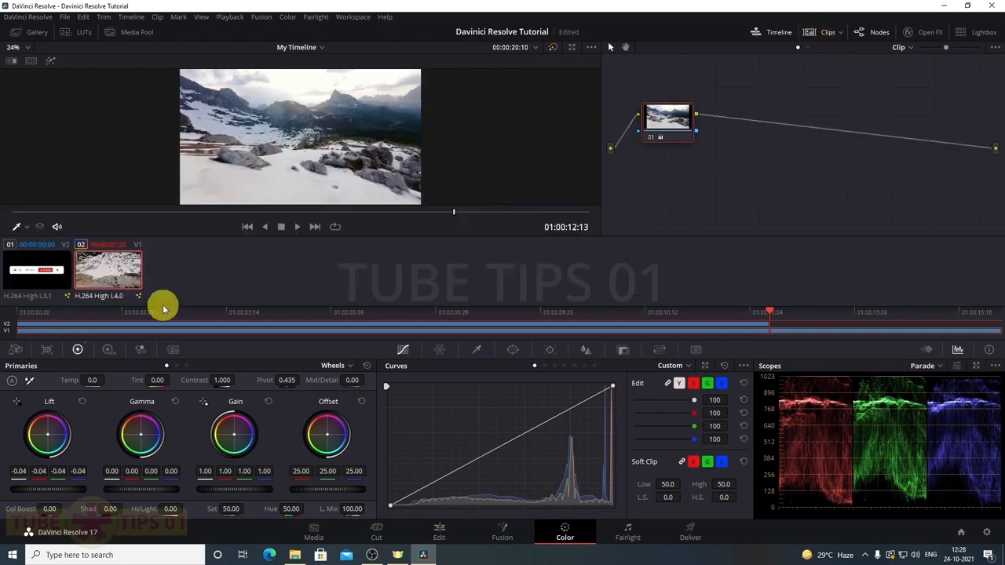
pyautogui.click(825, 36)
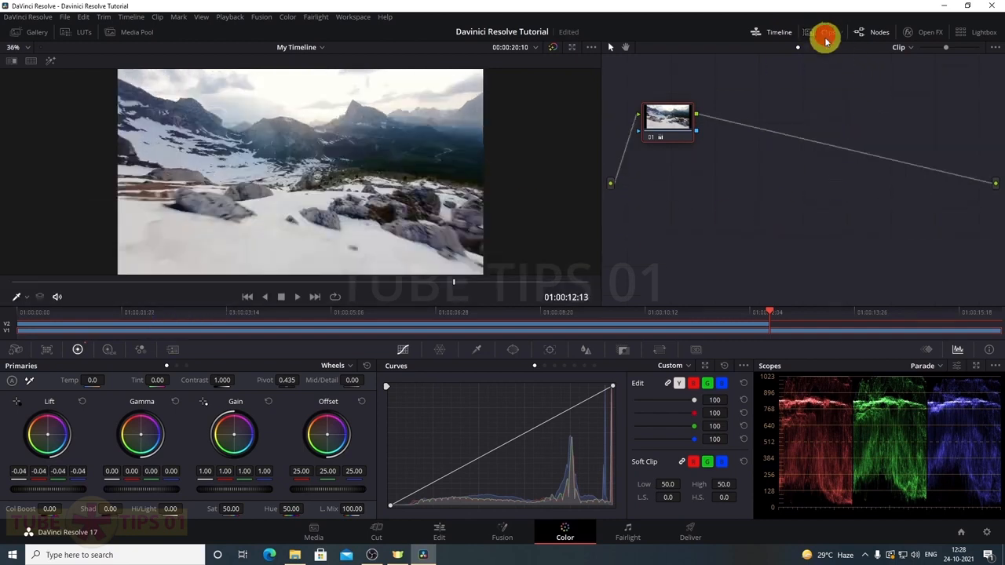
pyautogui.click(864, 33)
pyautogui.click(864, 33)
# Move node 01 lower and slightly right in the node graph, with a brief visit to the Edit page
pyautogui.moveTo(668, 116); pyautogui.dragTo(674, 155)
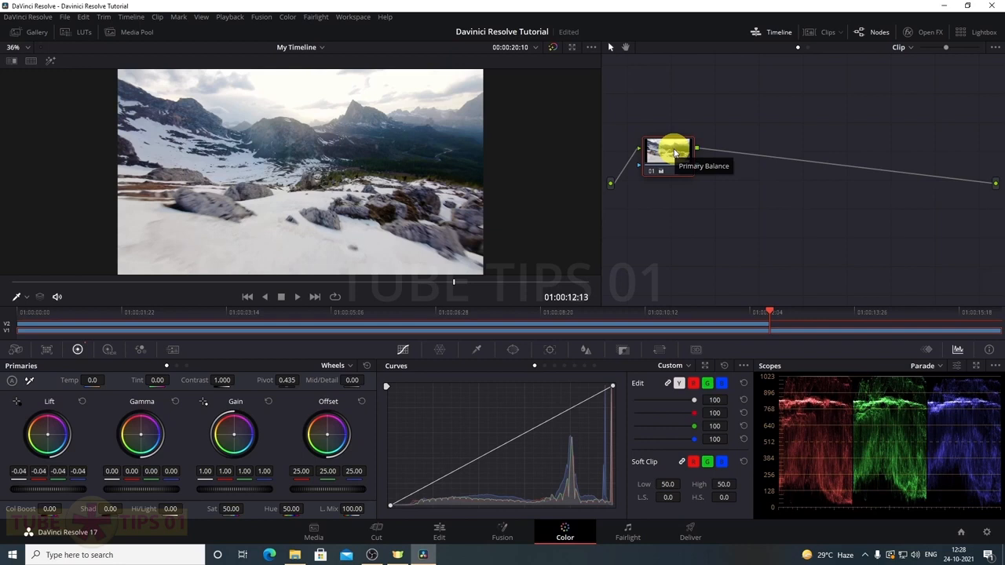
pyautogui.moveTo(675, 153)
pyautogui.mouseDown()
pyautogui.moveTo(673, 143)
pyautogui.moveTo(680, 165)
pyautogui.mouseUp()
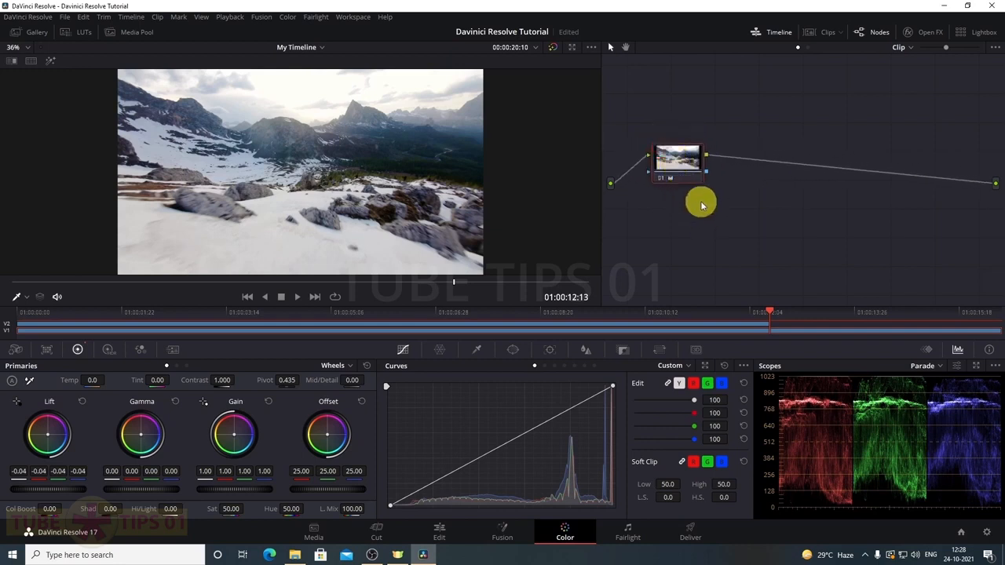
pyautogui.click(438, 534)
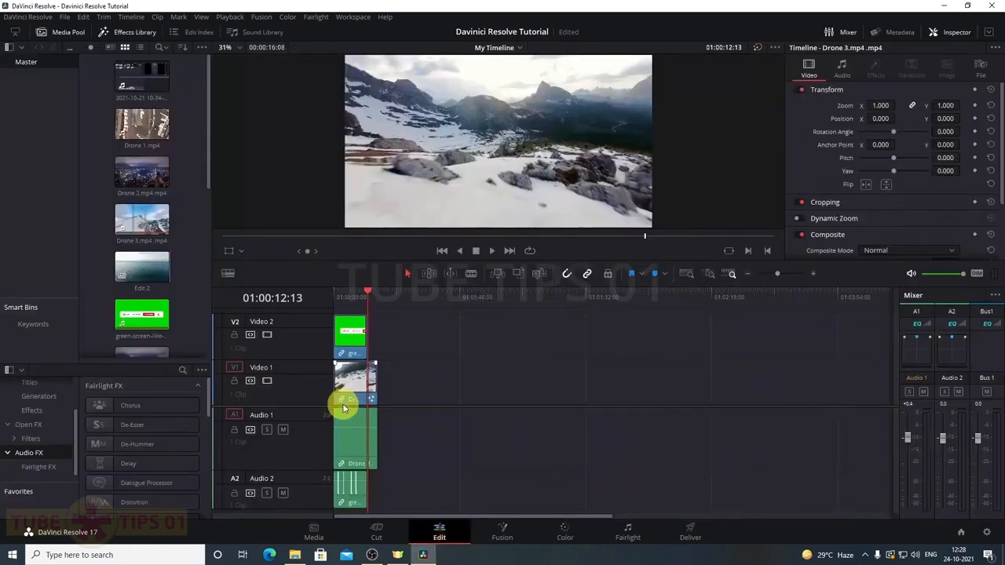
pyautogui.click(563, 532)
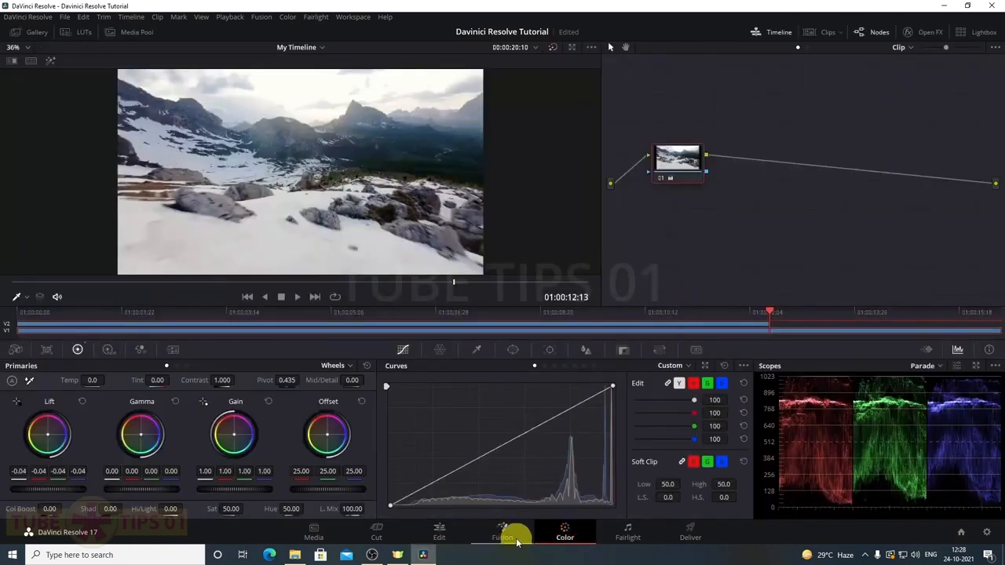
pyautogui.moveTo(689, 161)
pyautogui.mouseDown()
pyautogui.moveTo(700, 173)
pyautogui.moveTo(686, 164)
pyautogui.mouseUp()
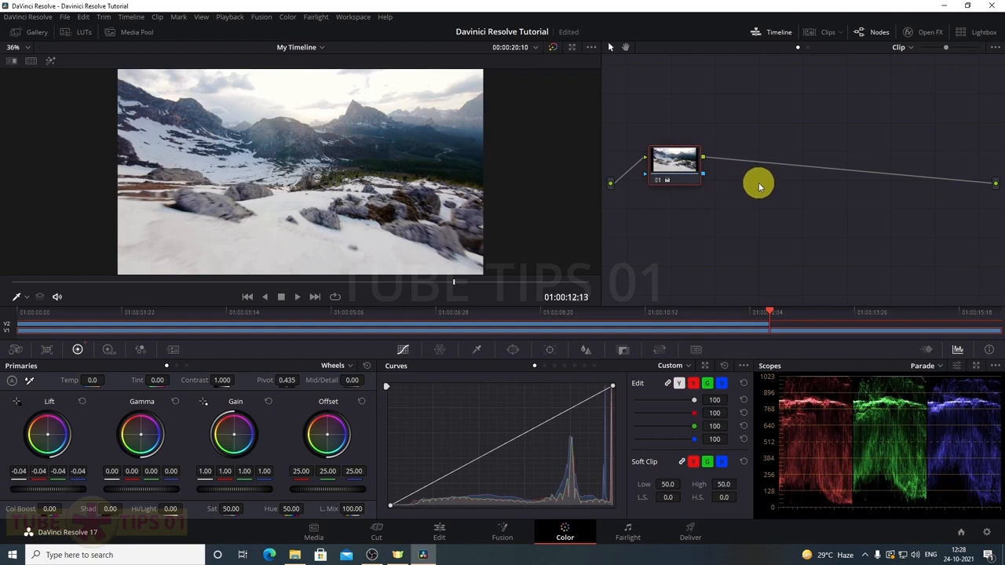
pyautogui.moveTo(673, 161); pyautogui.dragTo(686, 158)
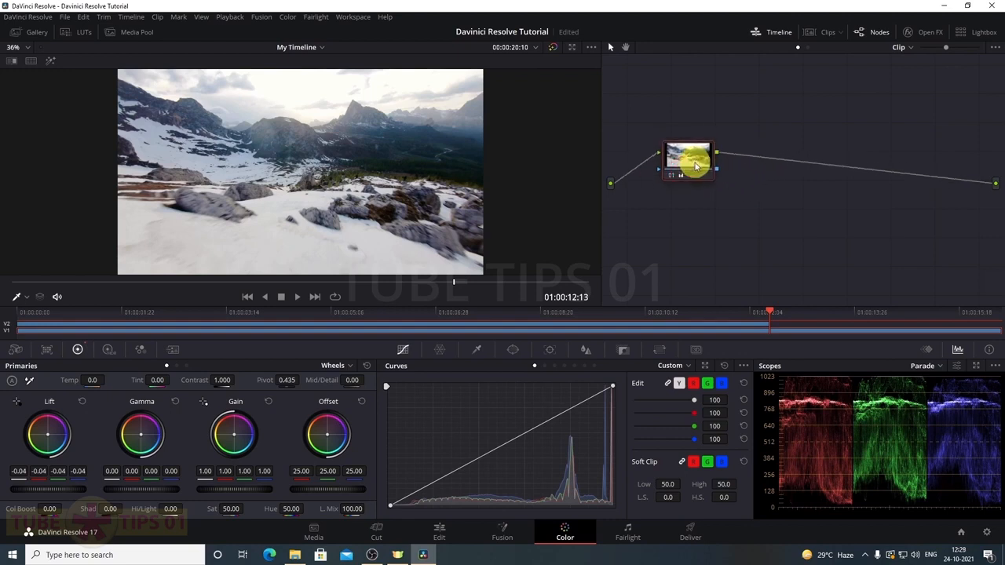
pyautogui.click(927, 33)
pyautogui.scroll(2, 848, 160)
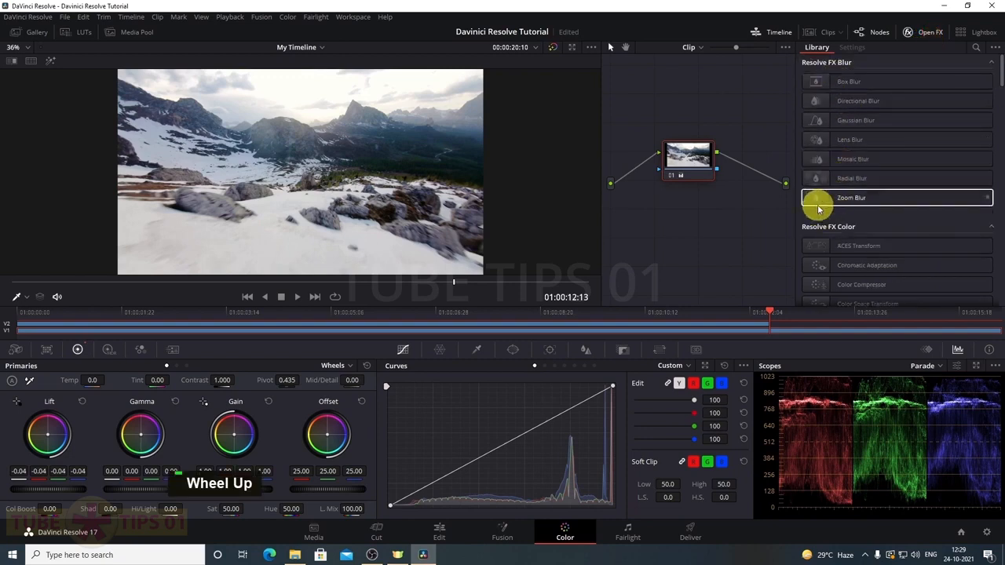
pyautogui.scroll(-4, 818, 203)
pyautogui.scroll(-1, 912, 158)
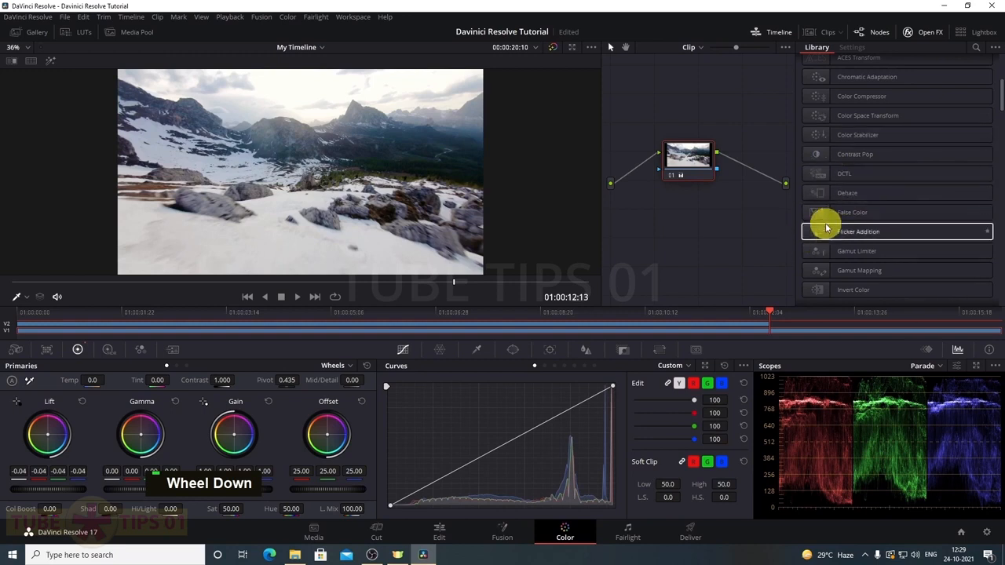
pyautogui.scroll(-3, 825, 225)
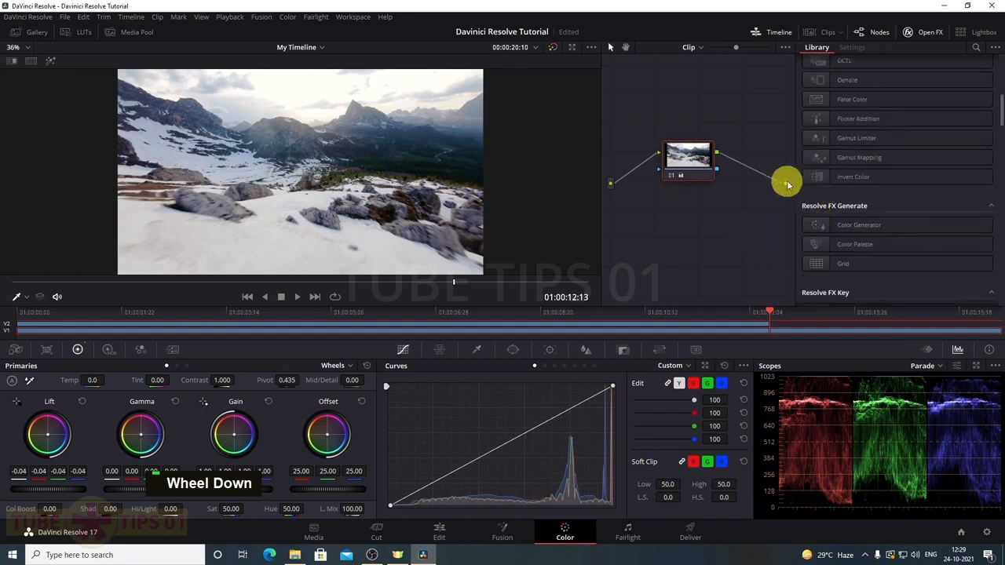
pyautogui.scroll(1, 760, 225)
pyautogui.scroll(4, 802, 218)
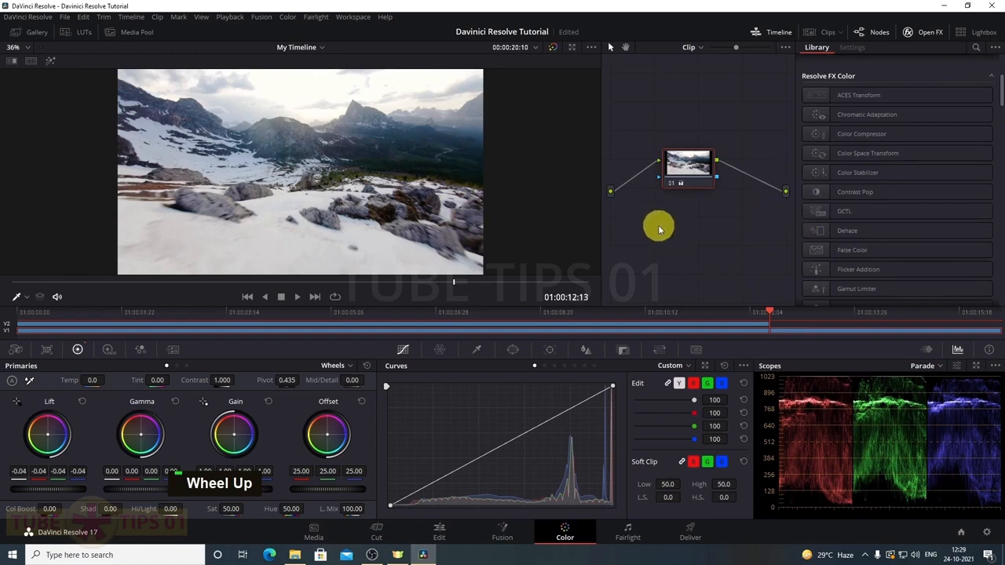
pyautogui.scroll(4, 875, 231)
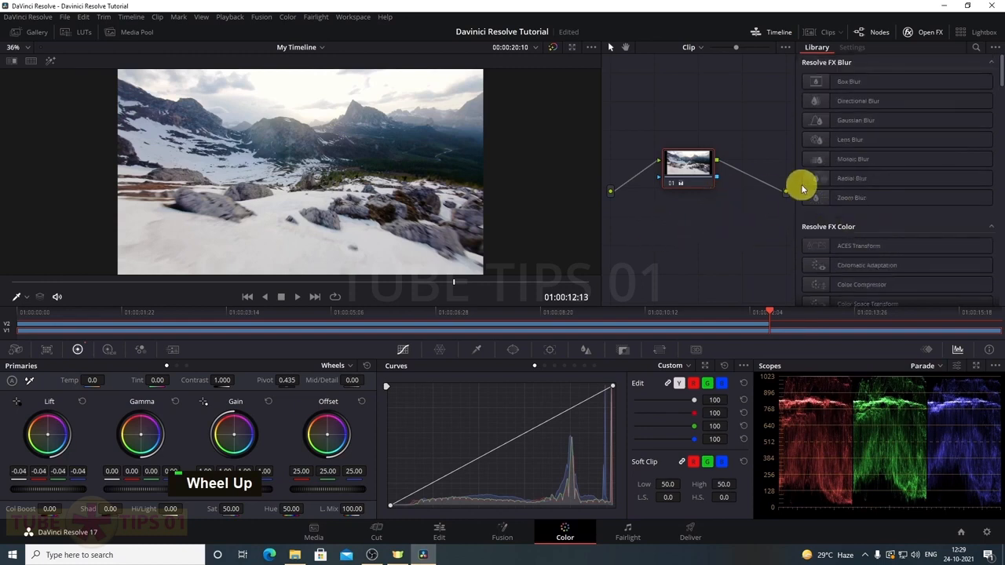
pyautogui.click(924, 32)
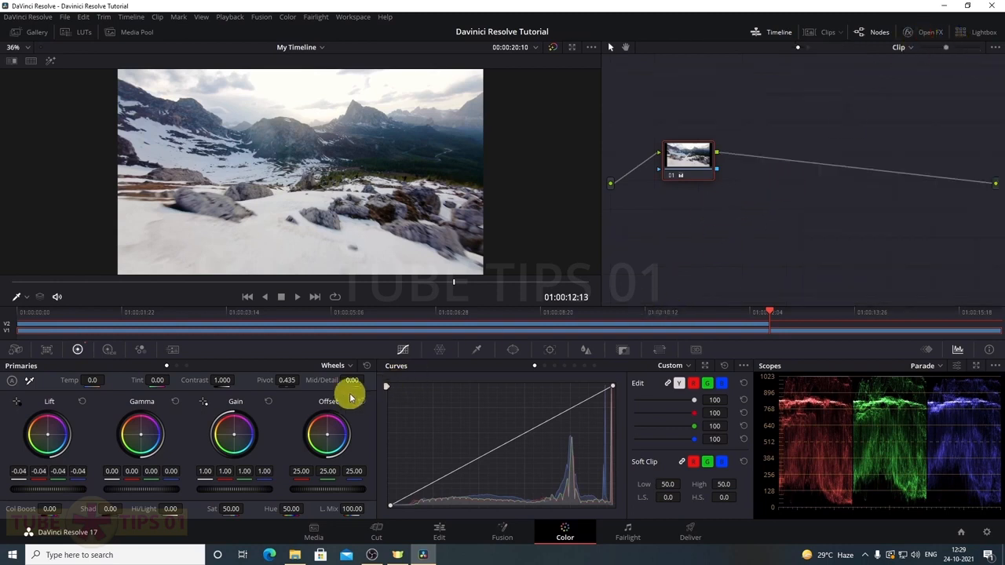
pyautogui.click(15, 350)
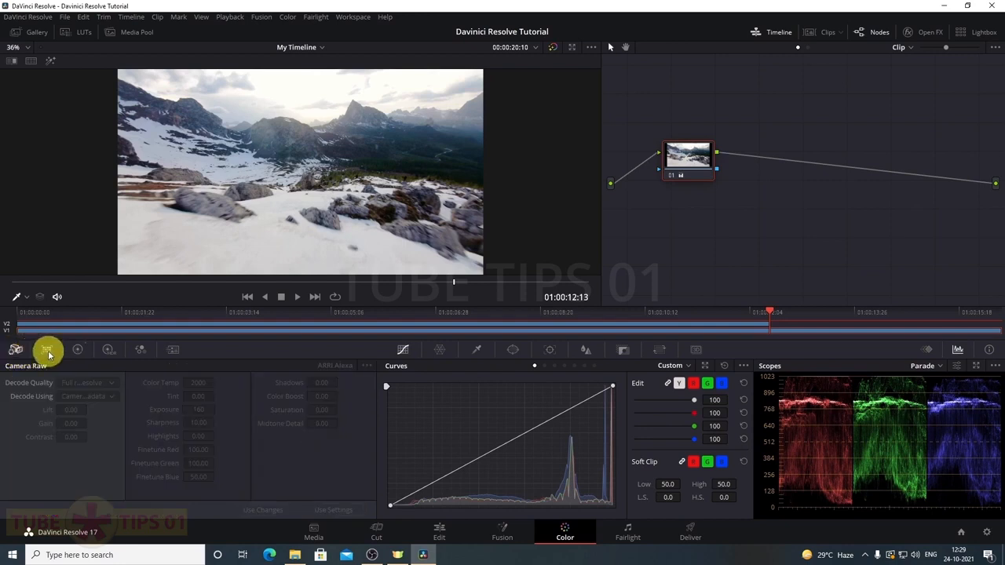
pyautogui.click(47, 351)
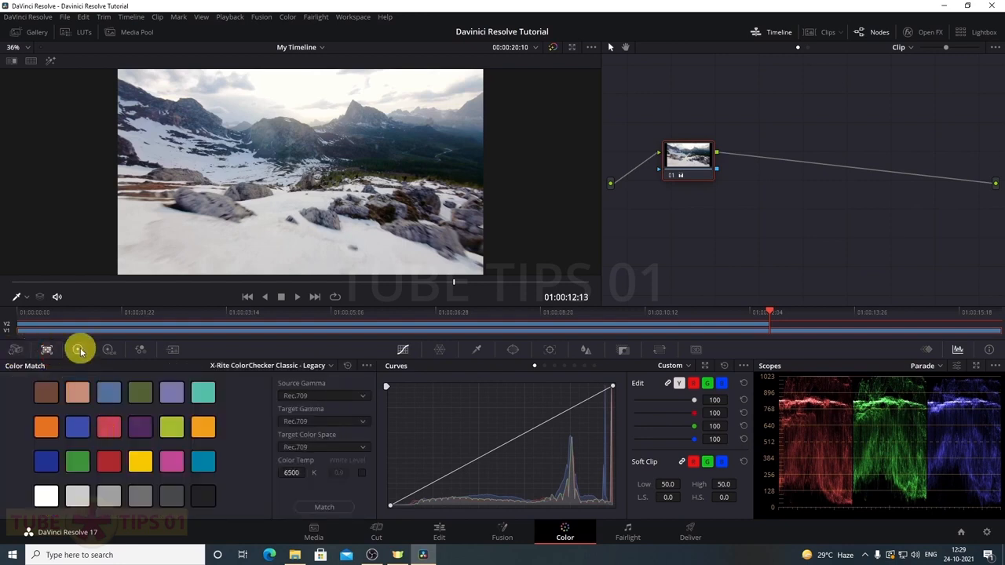
pyautogui.click(79, 351)
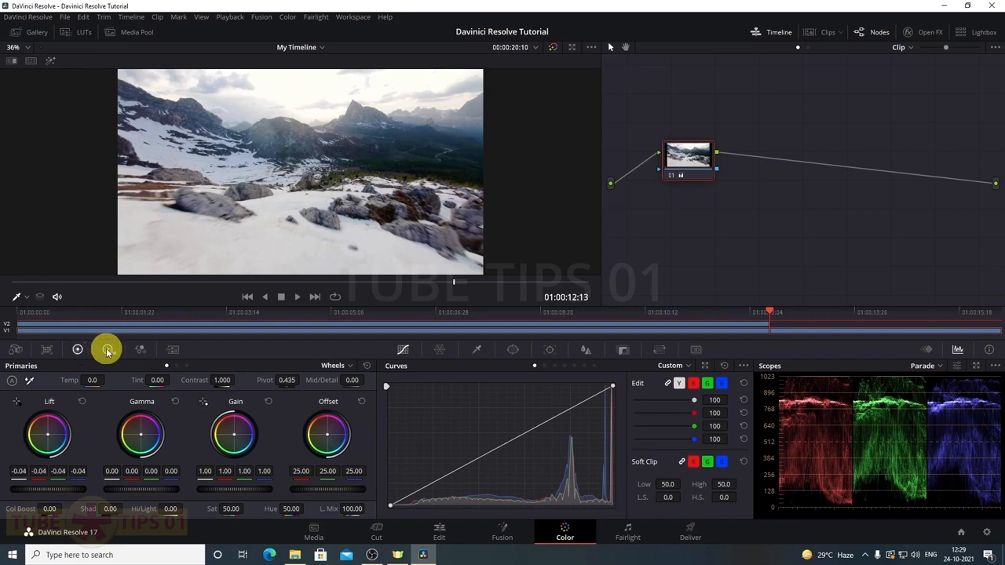
pyautogui.click(108, 350)
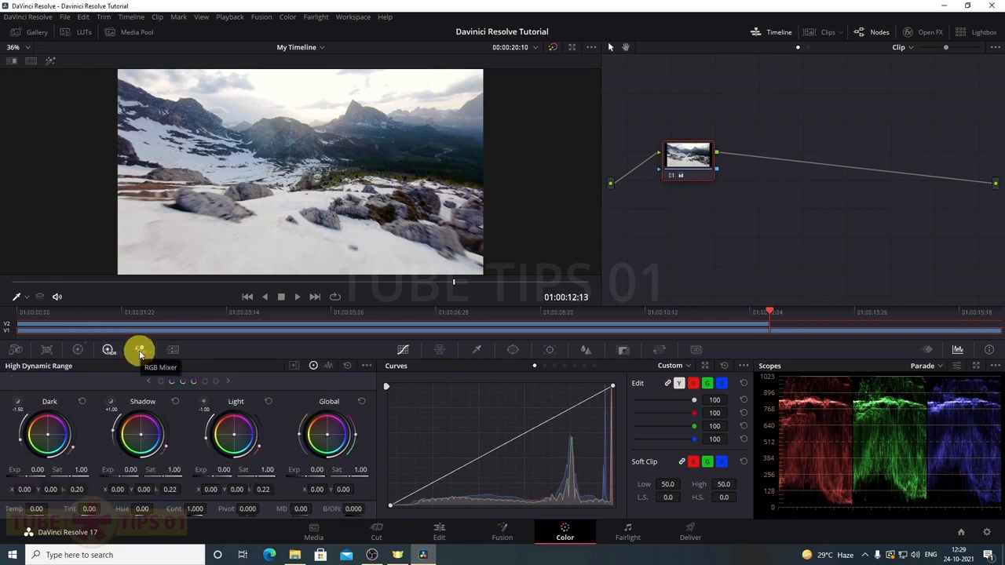
pyautogui.click(140, 351)
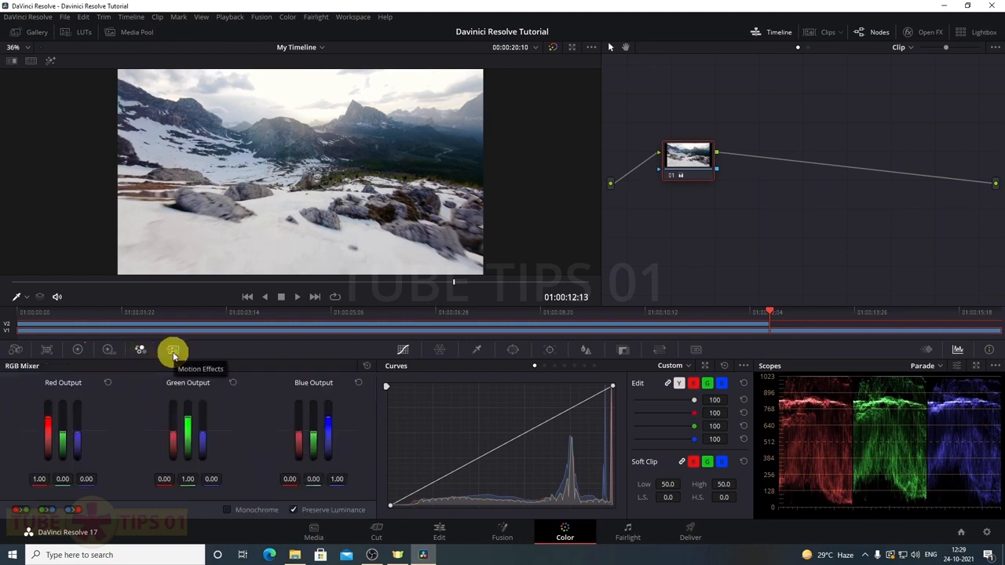
pyautogui.click(173, 354)
pyautogui.click(79, 351)
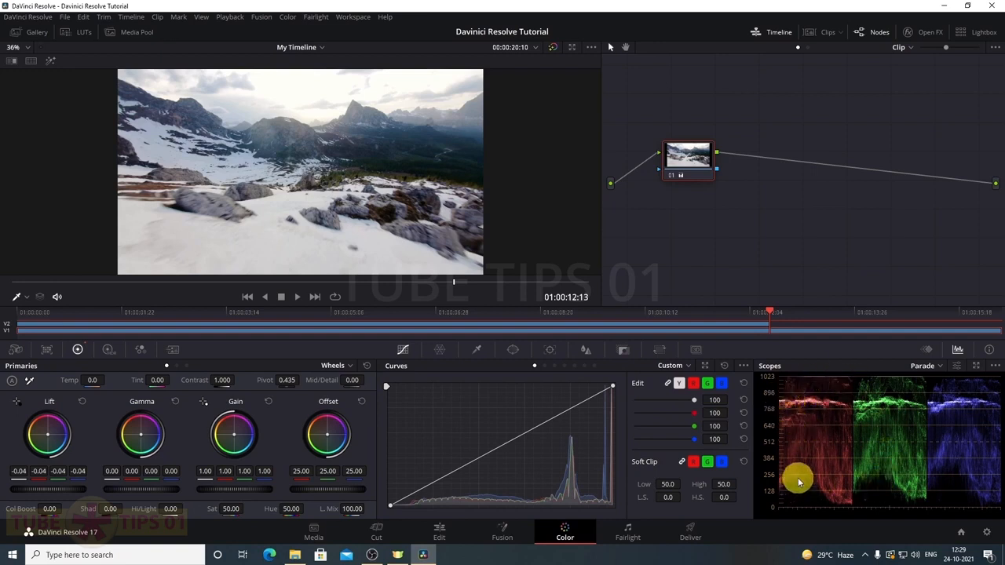
pyautogui.click(943, 366)
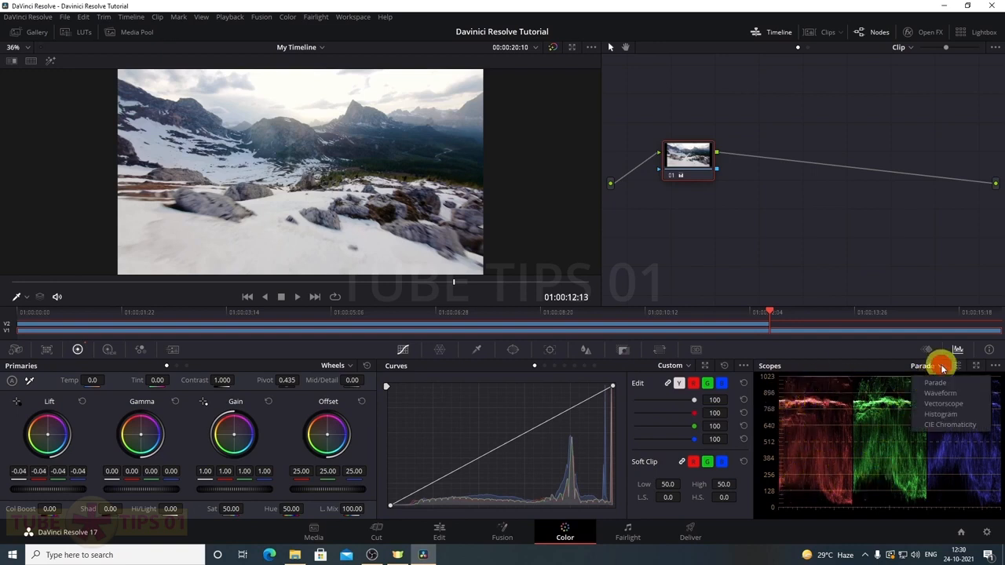
pyautogui.click(941, 368)
pyautogui.click(940, 367)
pyautogui.click(940, 394)
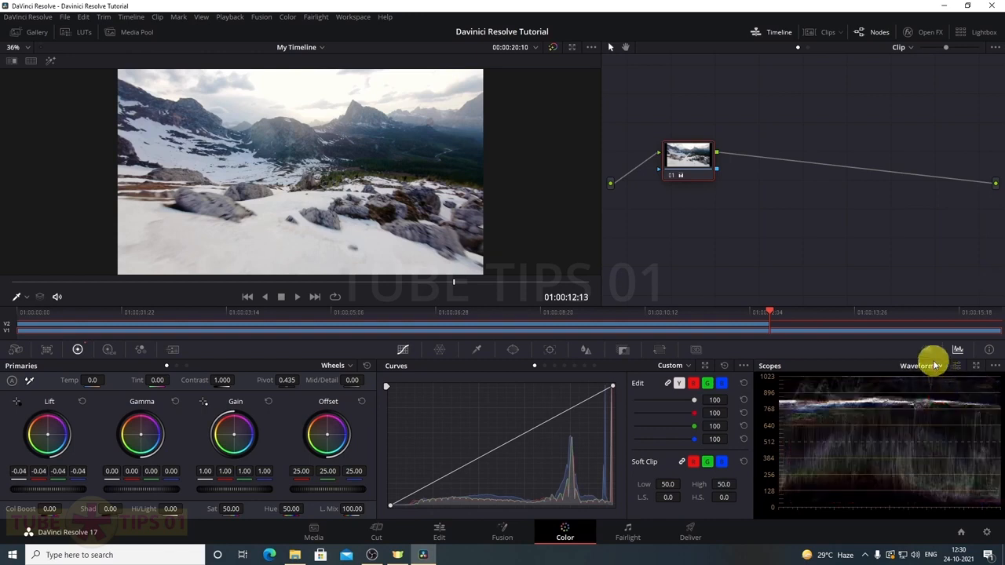
pyautogui.click(935, 367)
pyautogui.click(932, 403)
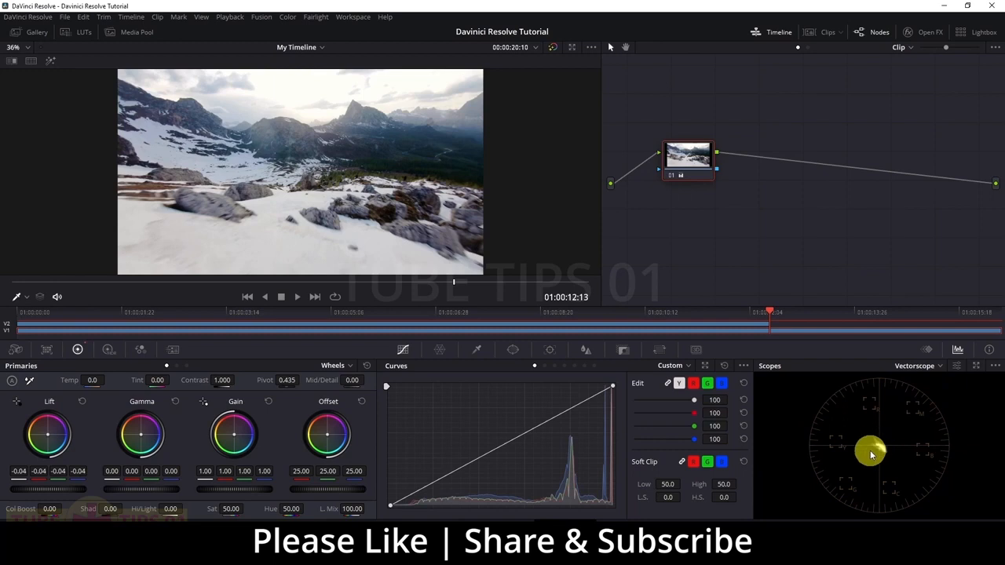
pyautogui.click(935, 367)
pyautogui.click(929, 418)
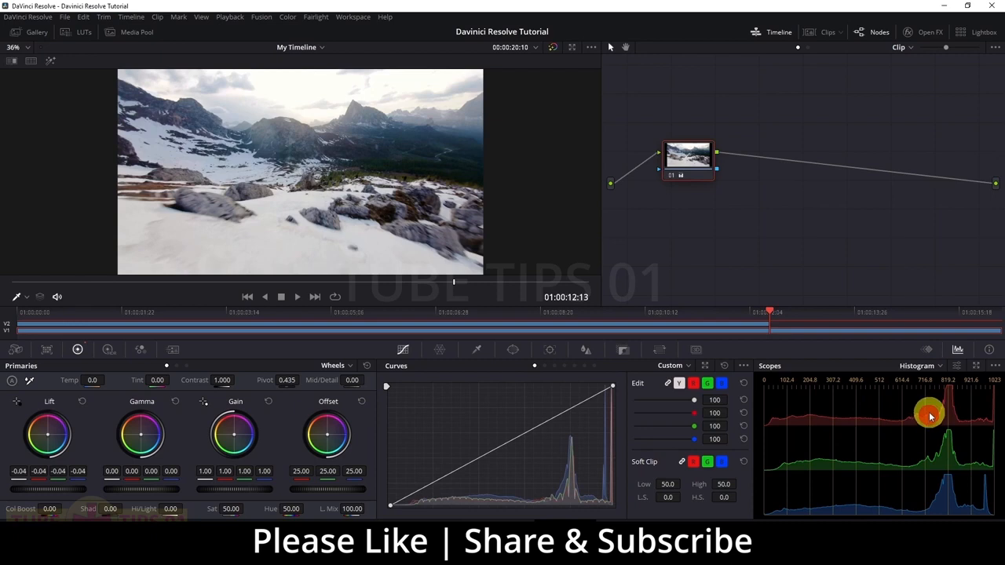
pyautogui.click(935, 367)
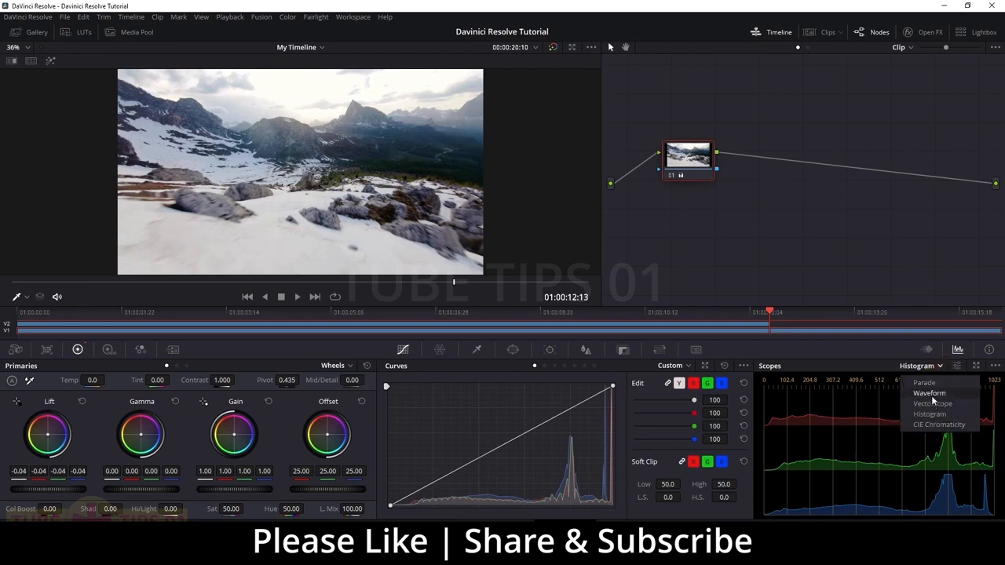
pyautogui.click(927, 385)
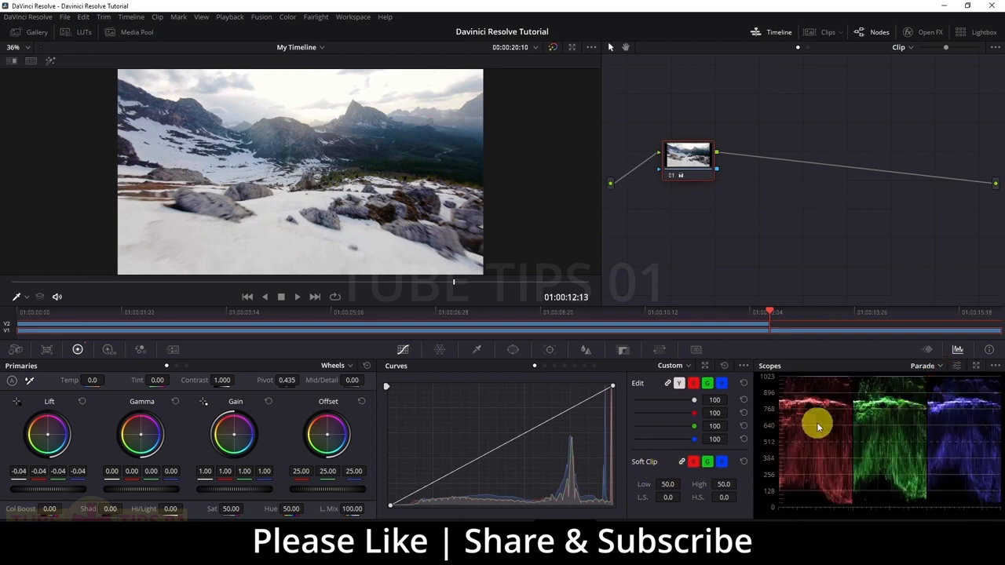
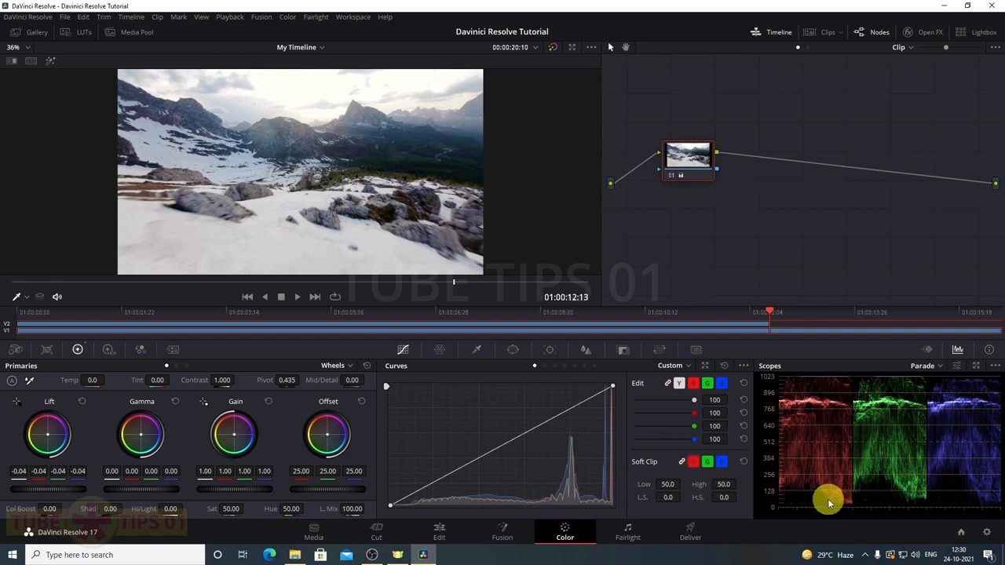
# Raise lift slightly, darken gain, push highlights blue and shadows warm, and warm temperature to 710
pyautogui.moveTo(55, 491); pyautogui.dragTo(84, 493)
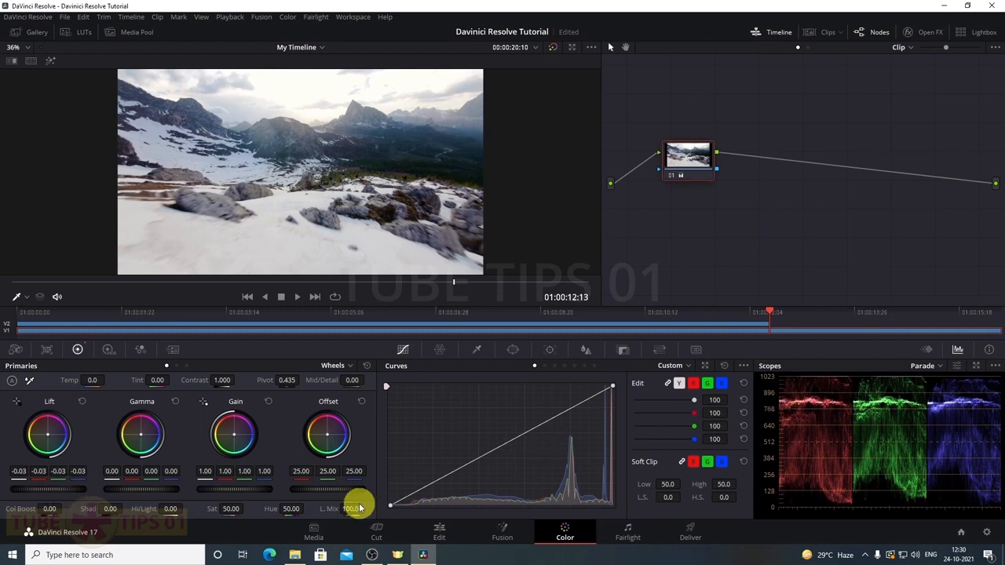
pyautogui.moveTo(243, 487); pyautogui.dragTo(183, 491)
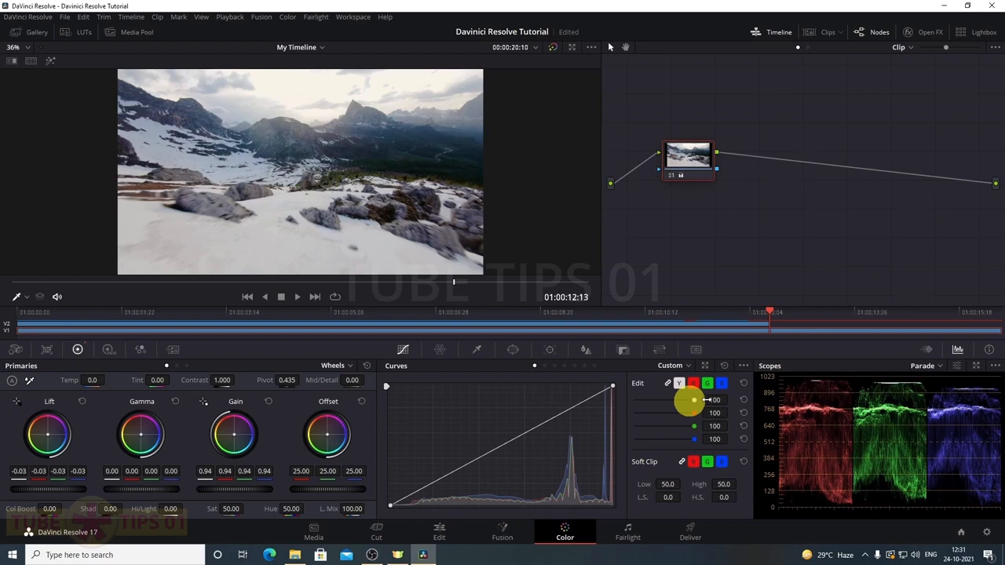
pyautogui.moveTo(234, 439); pyautogui.dragTo(236, 438)
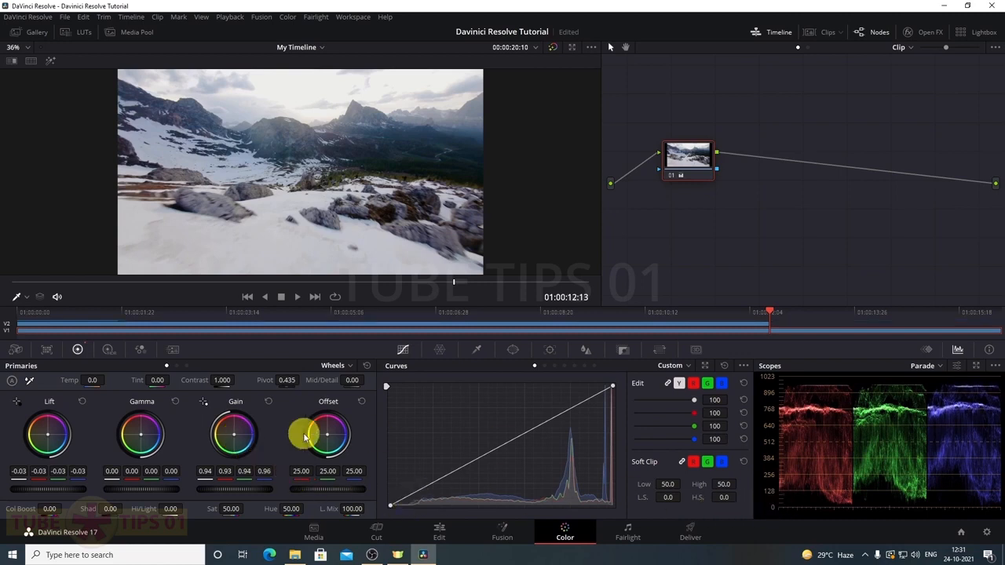
pyautogui.moveTo(47, 434); pyautogui.dragTo(49, 433)
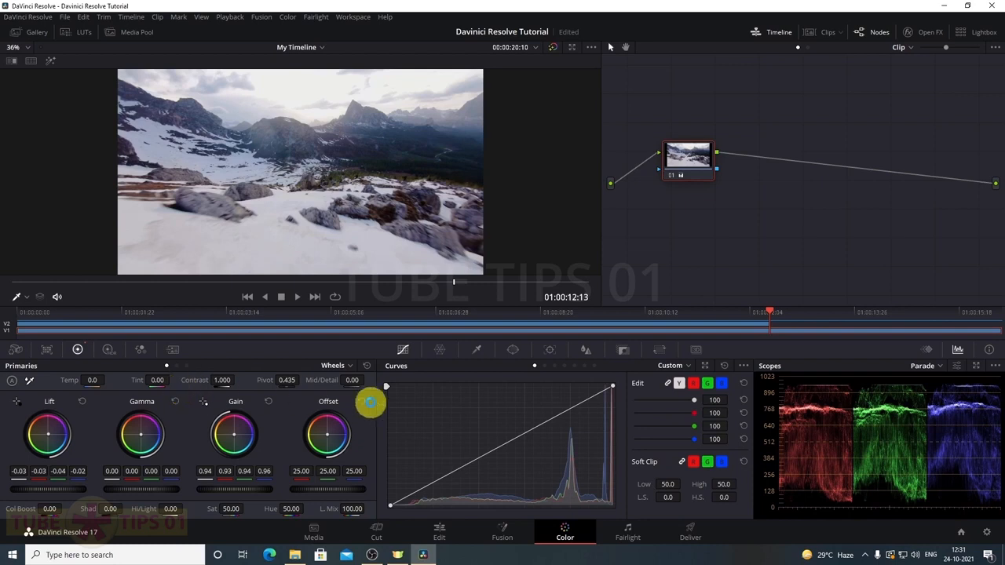
pyautogui.moveTo(89, 382); pyautogui.dragTo(125, 386)
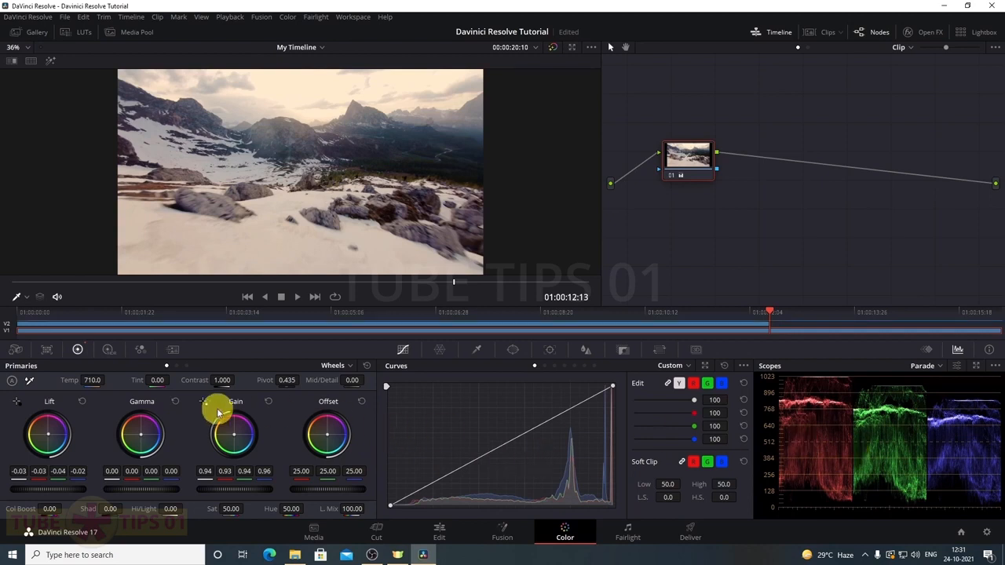
# Set temperature to 570, tint to -9.5, contrast to 1.074 and pivot to 0.403
pyautogui.moveTo(92, 382)
pyautogui.mouseDown()
pyautogui.moveTo(79, 381)
pyautogui.moveTo(87, 384)
pyautogui.mouseUp()
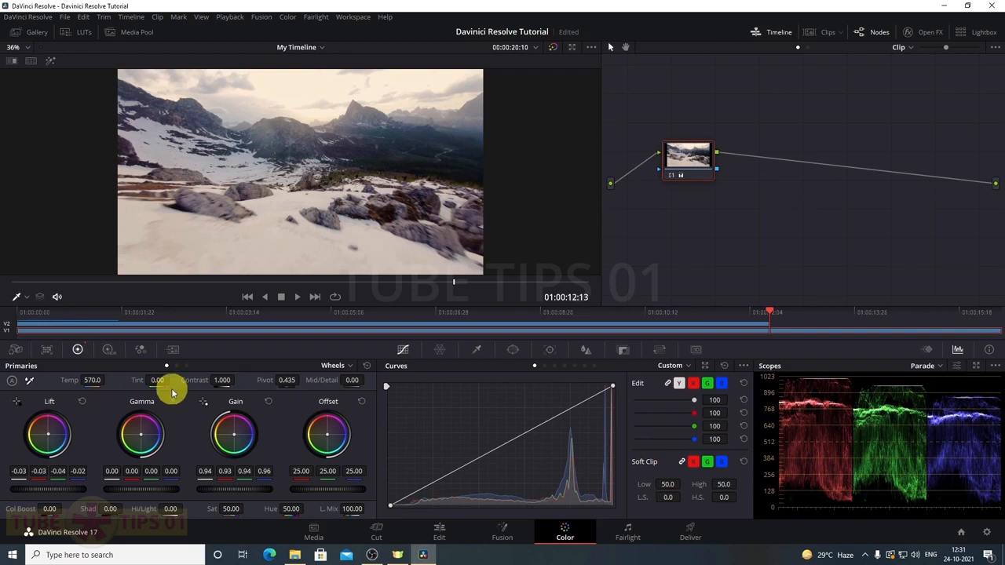
pyautogui.moveTo(157, 380)
pyautogui.mouseDown()
pyautogui.moveTo(143, 380)
pyautogui.moveTo(166, 380)
pyautogui.moveTo(148, 377)
pyautogui.mouseUp()
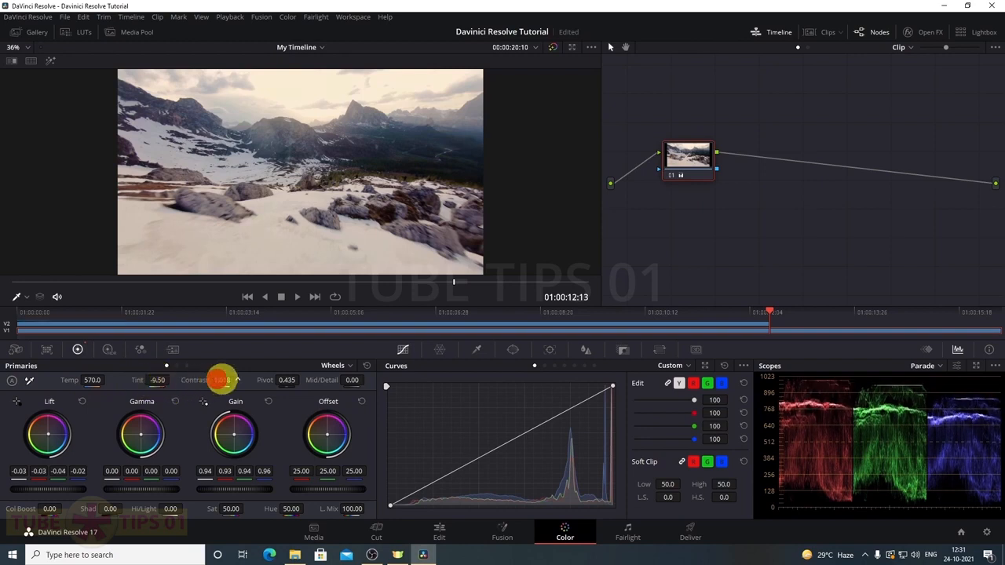
pyautogui.moveTo(237, 381); pyautogui.dragTo(233, 382)
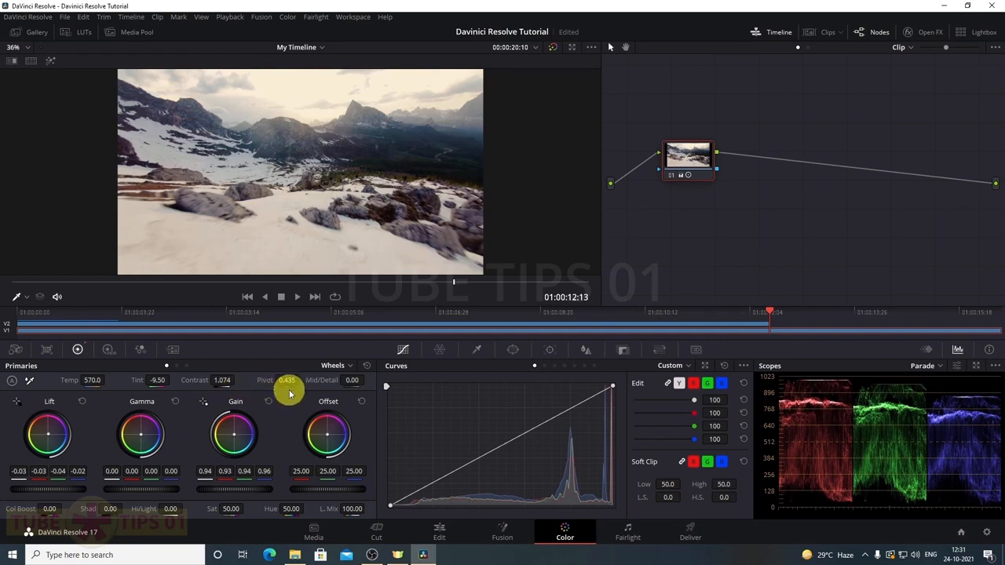
pyautogui.moveTo(296, 391)
pyautogui.mouseDown()
pyautogui.moveTo(258, 382)
pyautogui.moveTo(302, 380)
pyautogui.moveTo(263, 384)
pyautogui.moveTo(291, 382)
pyautogui.mouseUp()
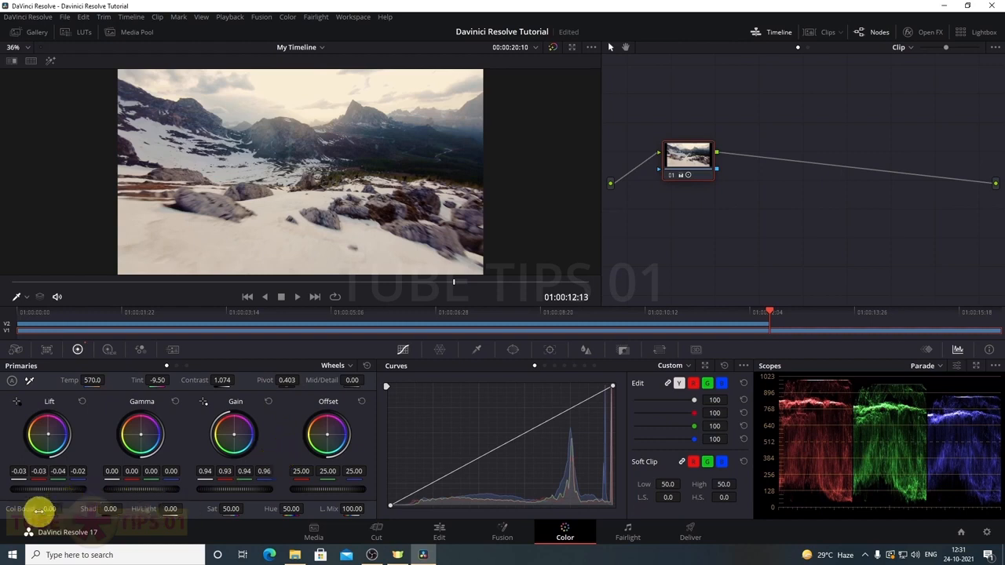
# Set colour boost to 10, shadows to 2.5 and saturation to 56
pyautogui.moveTo(45, 509); pyautogui.dragTo(44, 510)
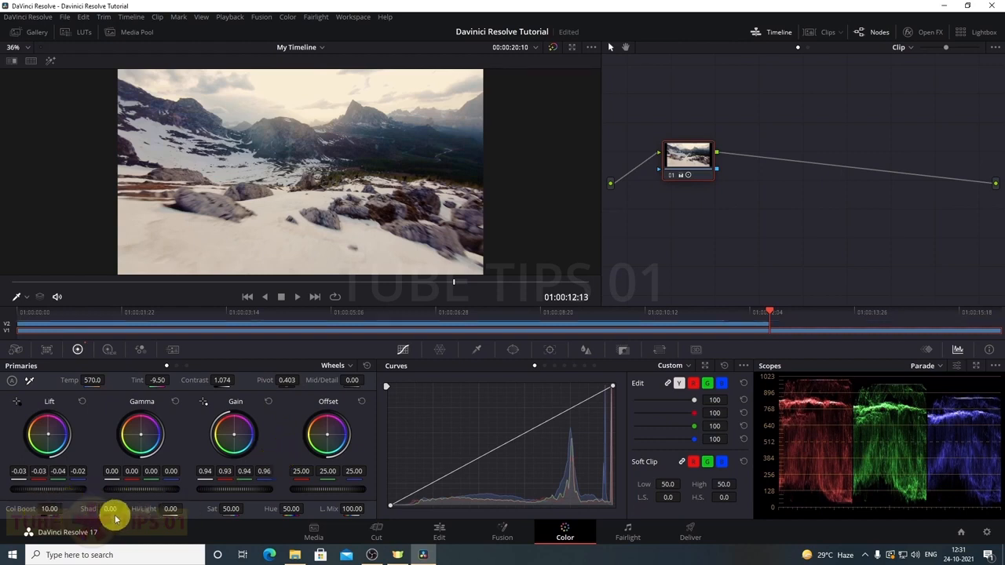
pyautogui.moveTo(110, 509); pyautogui.dragTo(108, 509)
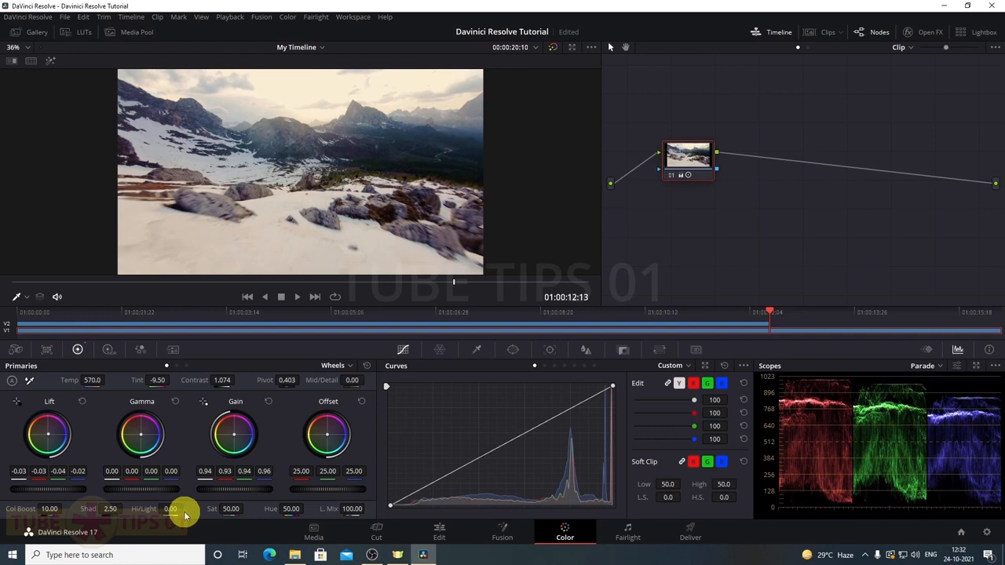
pyautogui.moveTo(232, 508)
pyautogui.mouseDown()
pyautogui.moveTo(260, 508)
pyautogui.moveTo(246, 507)
pyautogui.mouseUp()
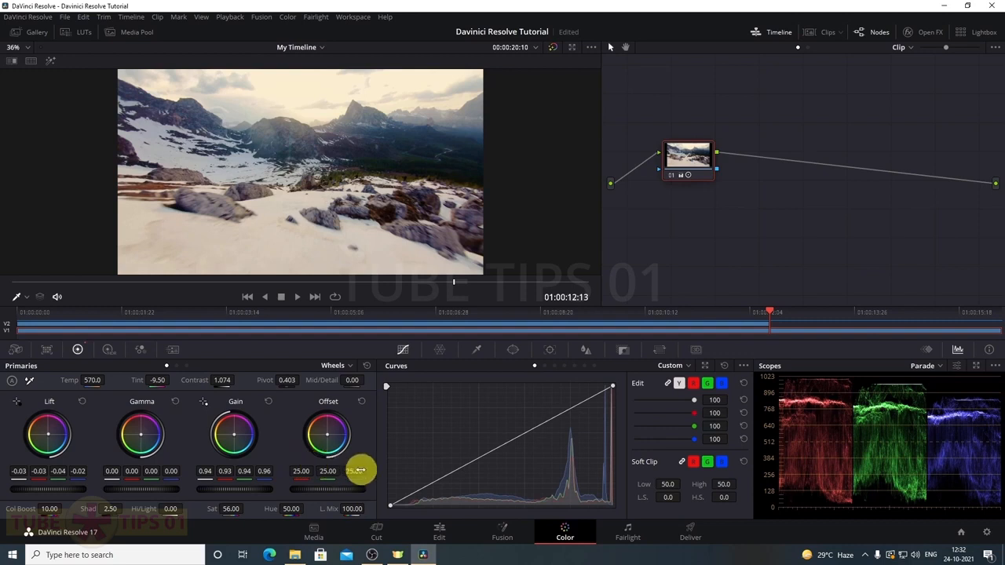
# Add two control points on the curve to form a gentle S-curve
pyautogui.click(434, 484)
pyautogui.click(565, 413)
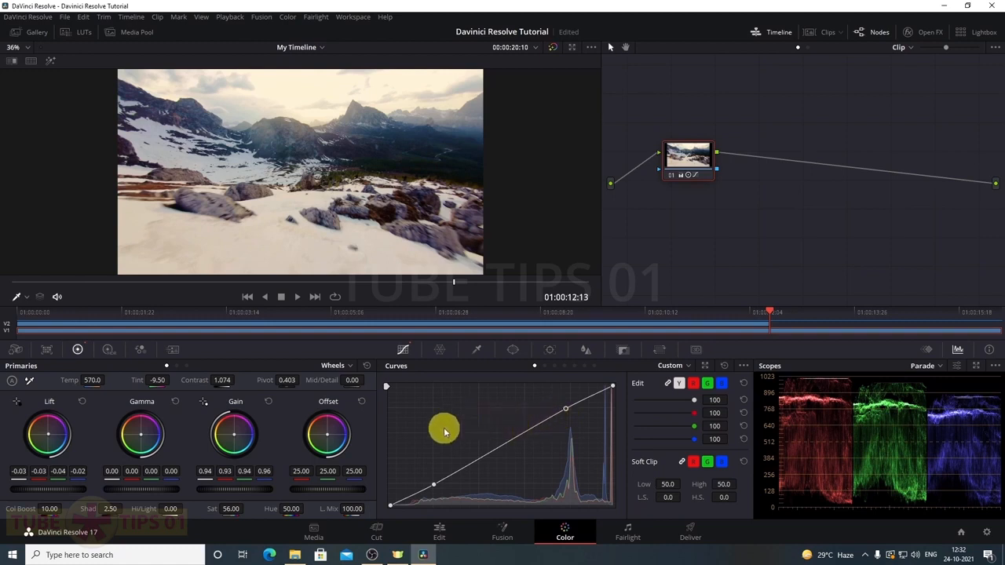
pyautogui.click(441, 351)
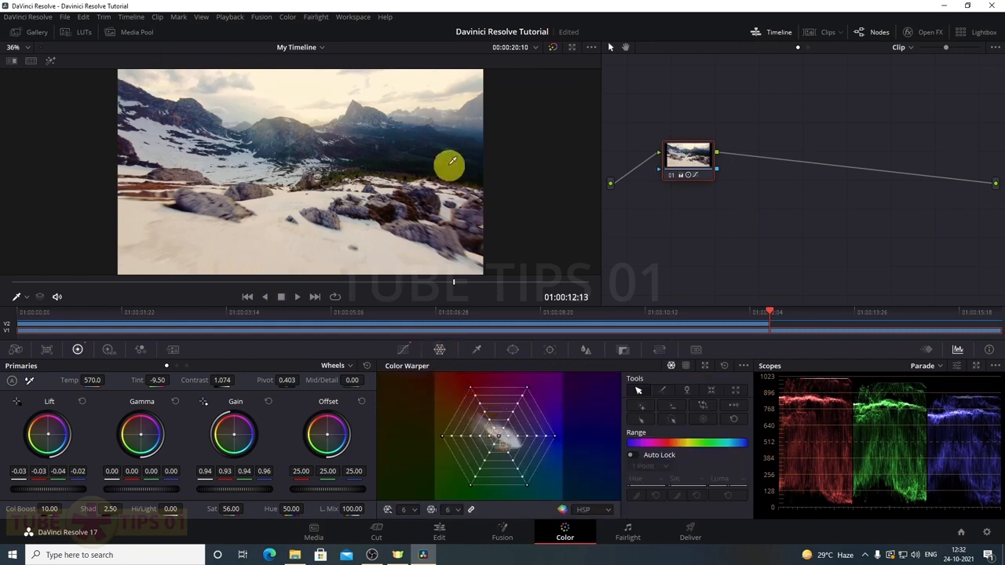
# Drag a Color Warper grid point to shift the shot's hue and saturation
pyautogui.moveTo(470, 483)
pyautogui.mouseDown()
pyautogui.moveTo(478, 460)
pyautogui.moveTo(481, 477)
pyautogui.moveTo(492, 456)
pyautogui.moveTo(480, 472)
pyautogui.moveTo(498, 422)
pyautogui.moveTo(469, 490)
pyautogui.mouseUp()
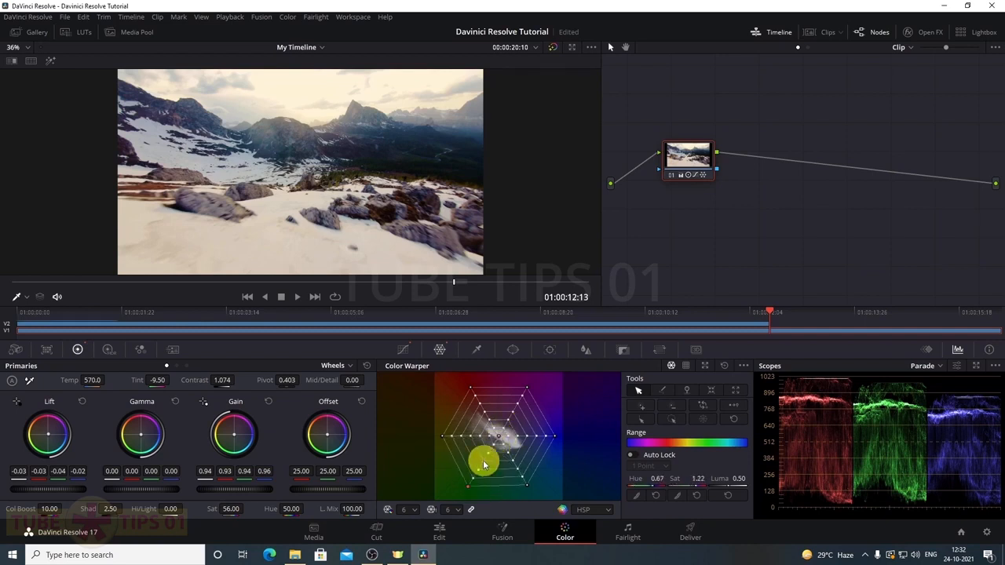
pyautogui.click(477, 350)
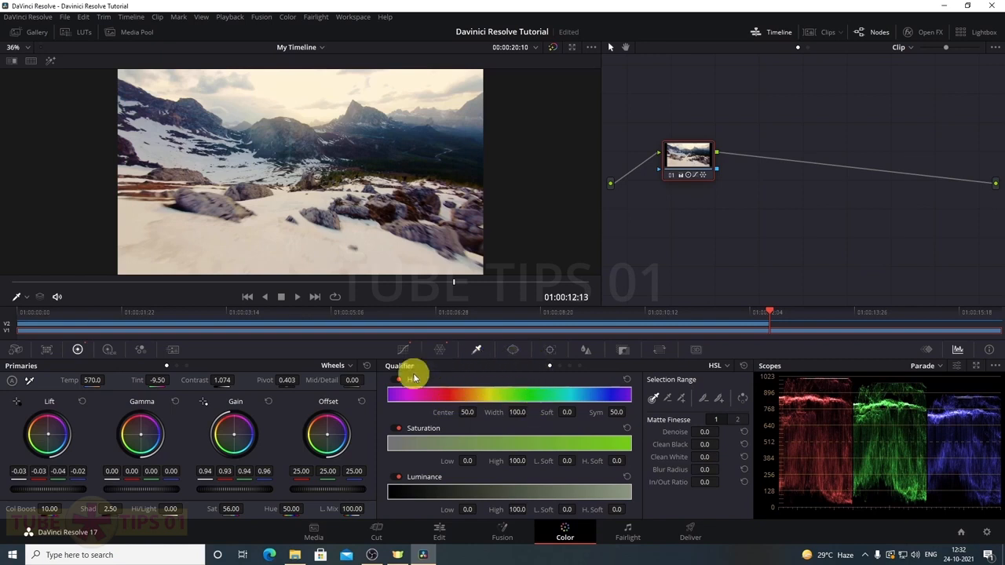
# Nudge the HDR Shadow zone balance to X 0.02, Y -0.04
pyautogui.click(109, 350)
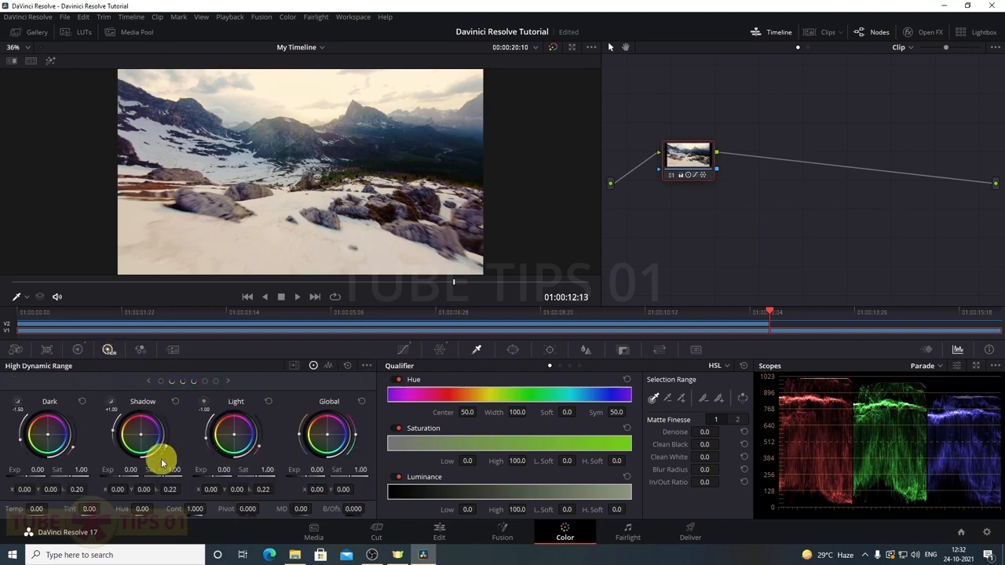
pyautogui.moveTo(155, 465); pyautogui.dragTo(143, 444)
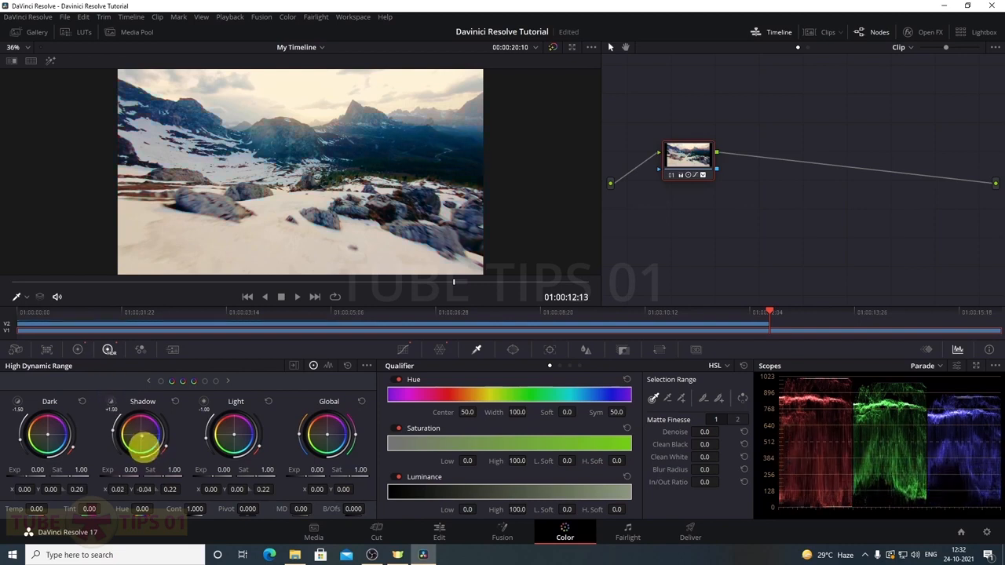
# Raise the linked R, G and B blur radius to about 0.6
pyautogui.click(586, 350)
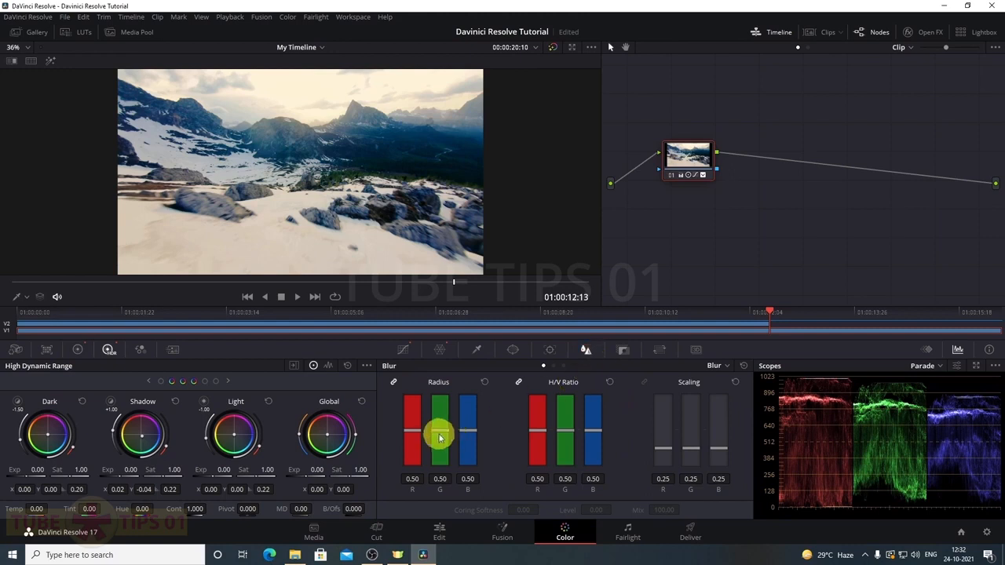
pyautogui.scroll(-5, 439, 438)
pyautogui.scroll(-8, 440, 440)
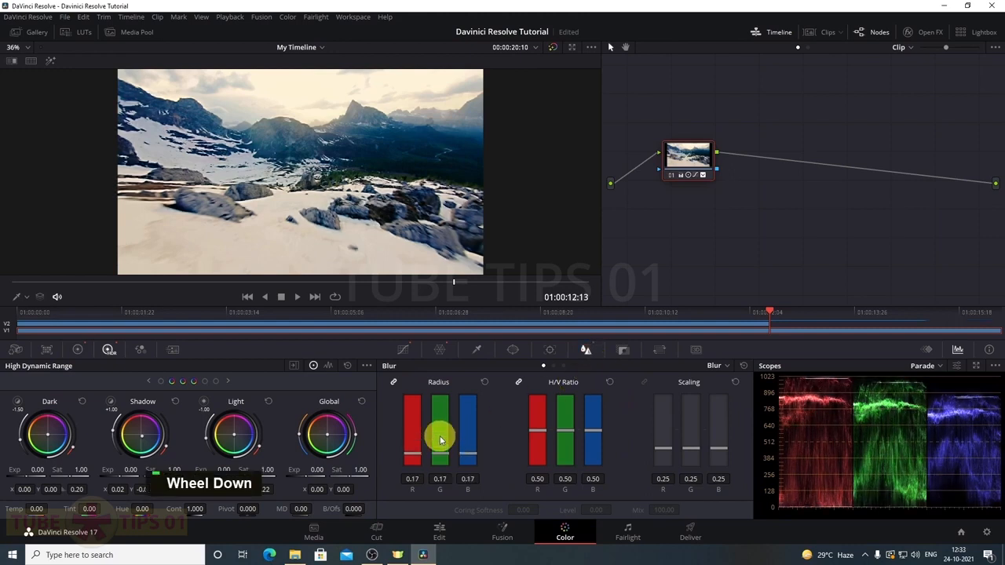
pyautogui.scroll(20, 441, 440)
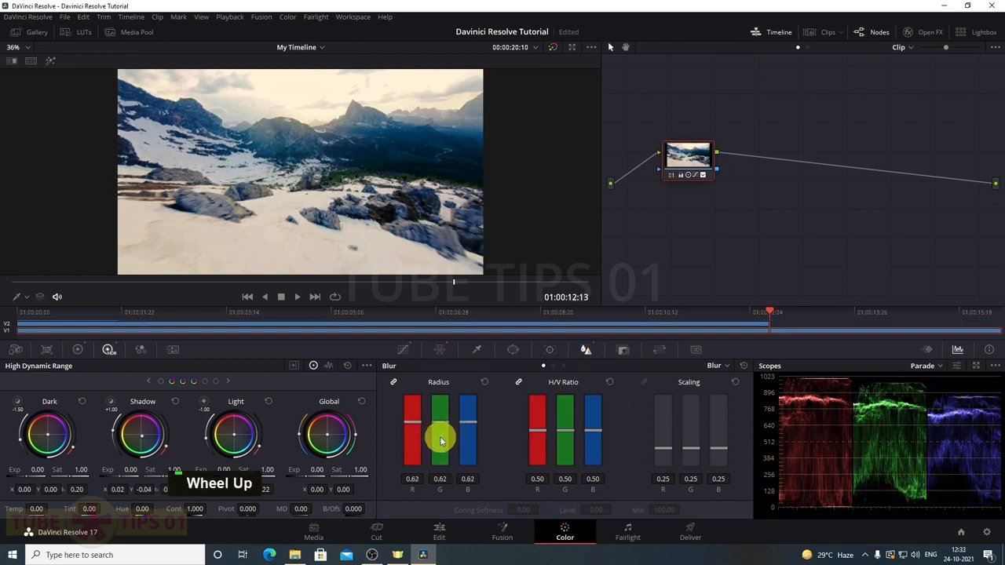
pyautogui.scroll(-1, 441, 441)
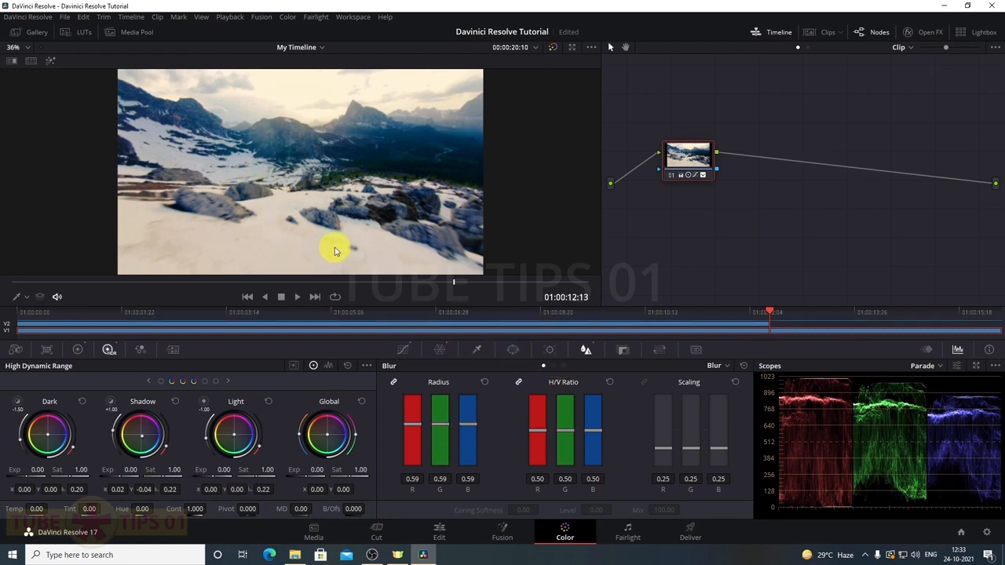
# Add and enable a circle power window as a large ellipse, size 60.82, aspect 71.91
pyautogui.click(516, 353)
pyautogui.click(400, 433)
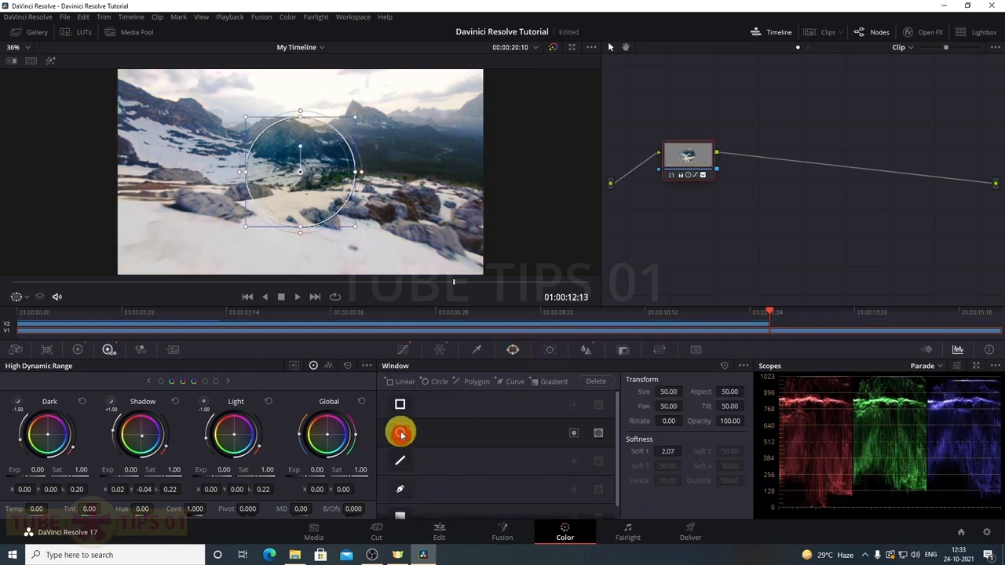
pyautogui.moveTo(358, 172); pyautogui.dragTo(470, 180)
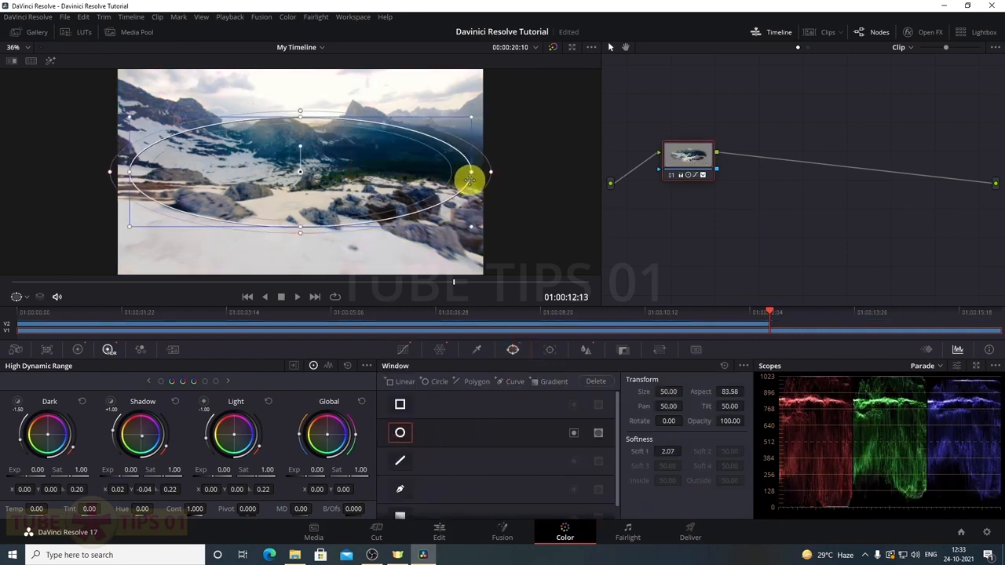
pyautogui.moveTo(302, 230); pyautogui.dragTo(301, 280)
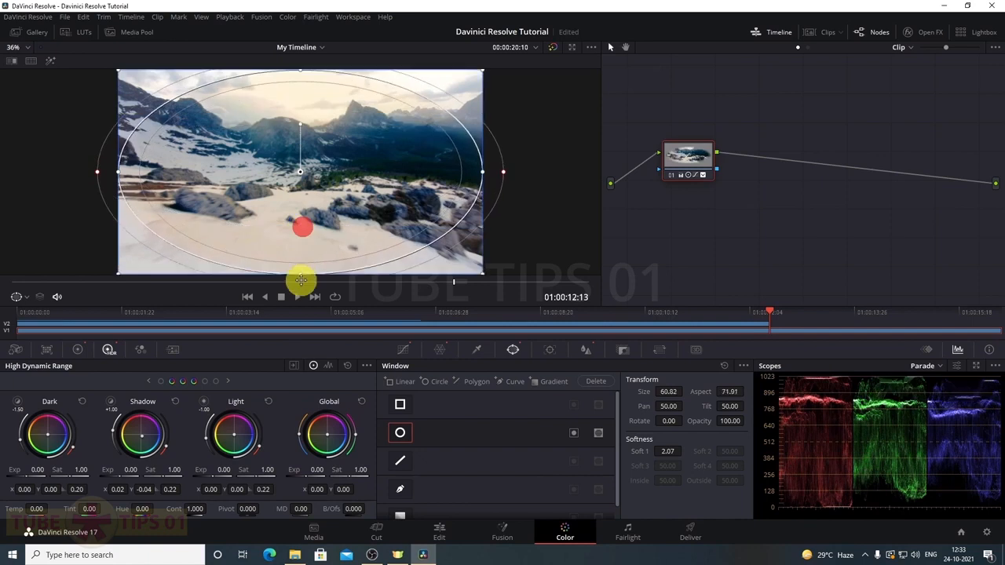
pyautogui.click(434, 487)
pyautogui.moveTo(438, 490); pyautogui.dragTo(442, 501)
pyautogui.click(513, 349)
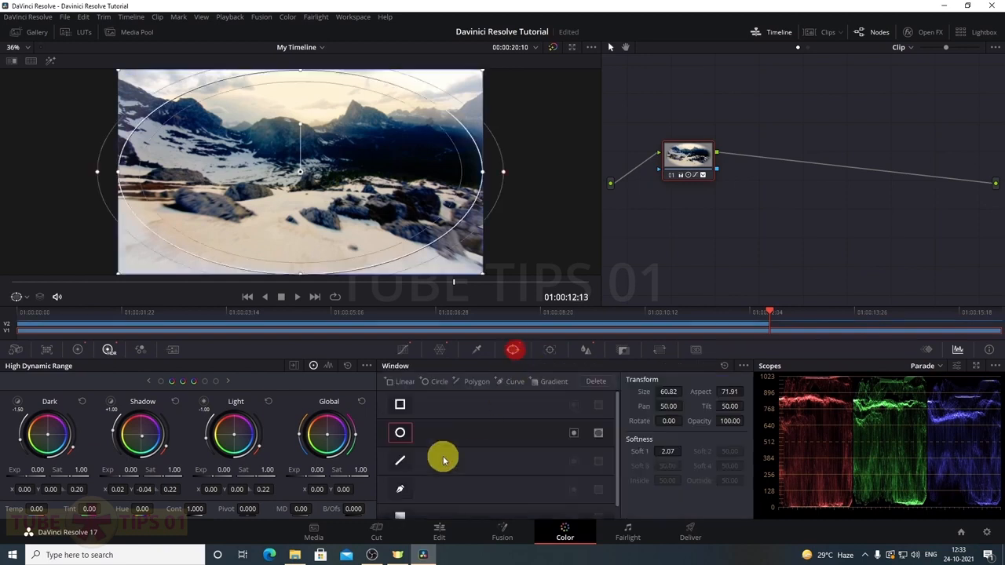
pyautogui.click(573, 432)
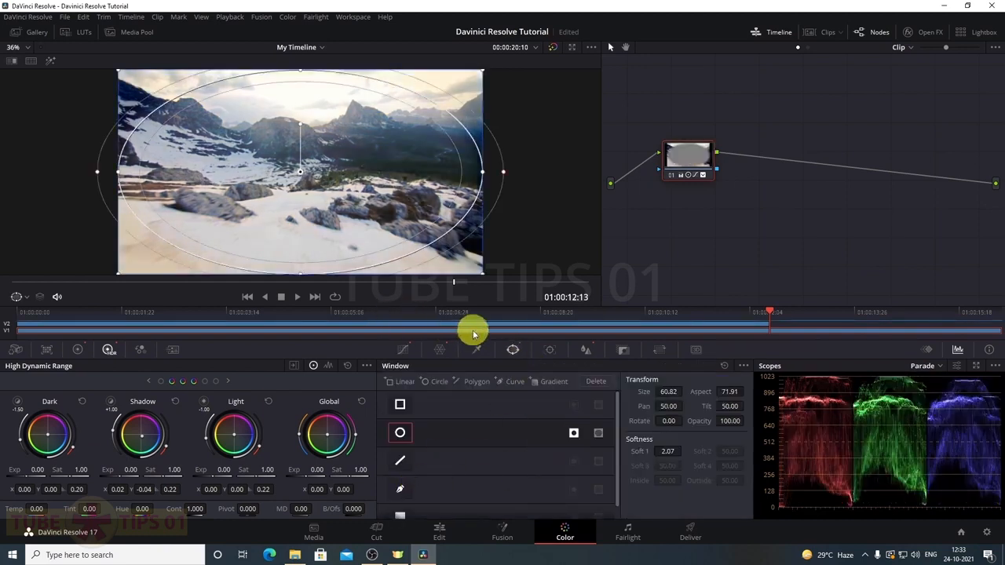
pyautogui.click(632, 534)
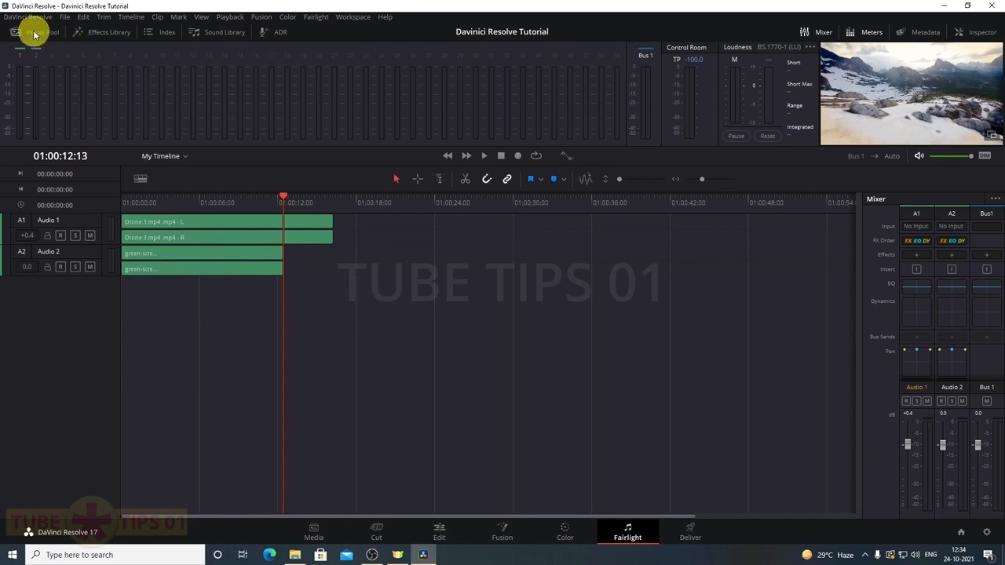
pyautogui.click(155, 35)
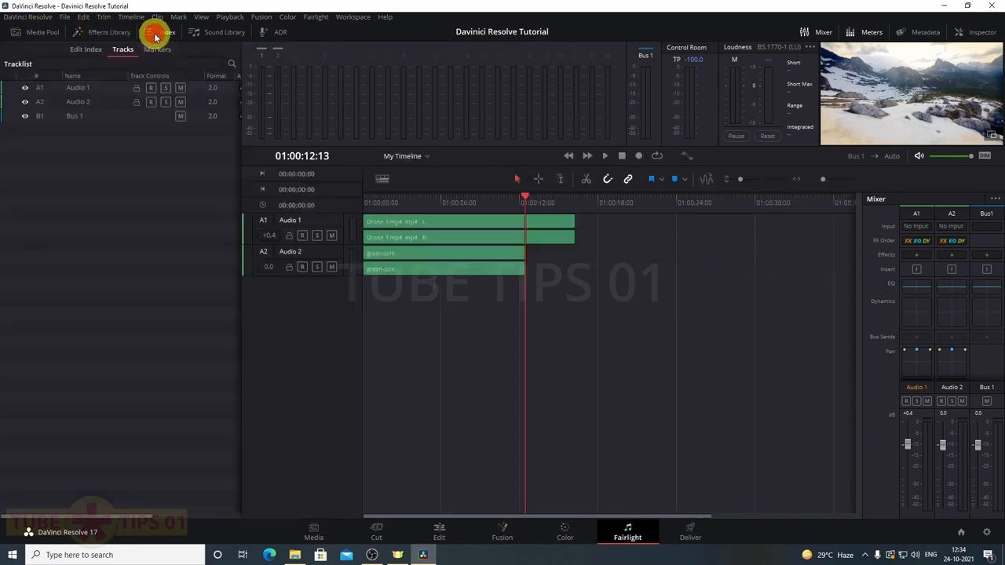
pyautogui.click(162, 35)
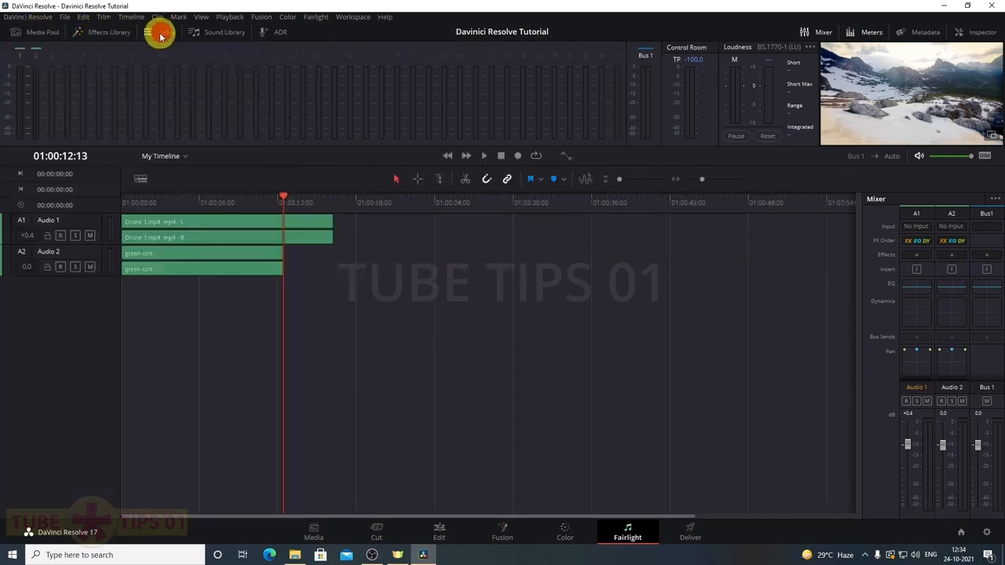
pyautogui.click(234, 36)
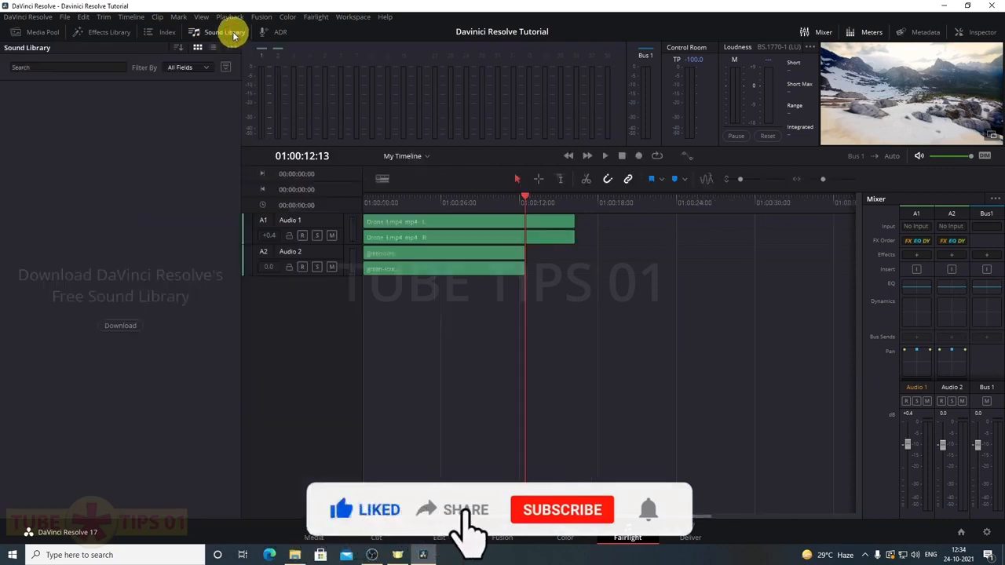
pyautogui.click(233, 36)
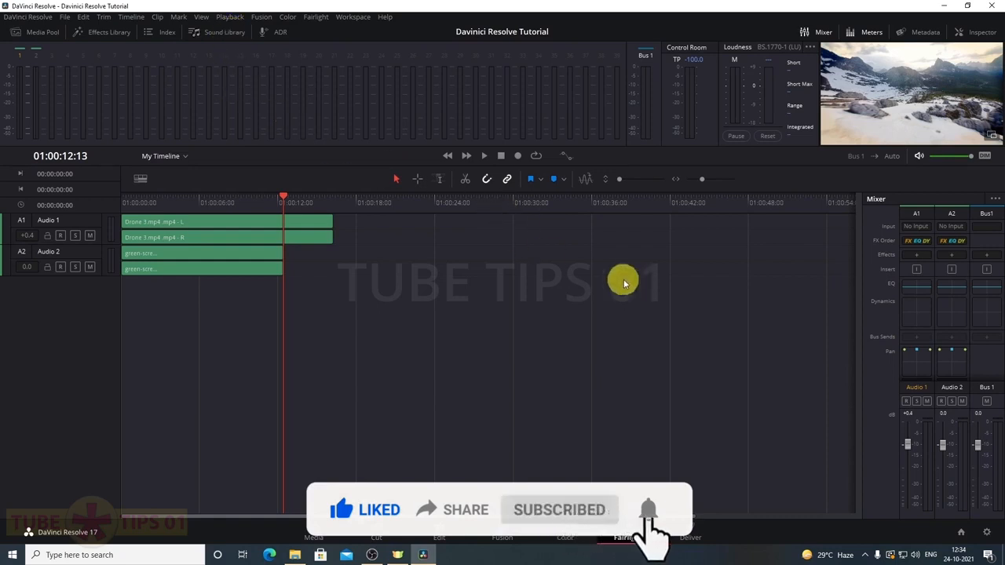
pyautogui.click(919, 256)
pyautogui.moveTo(949, 351)
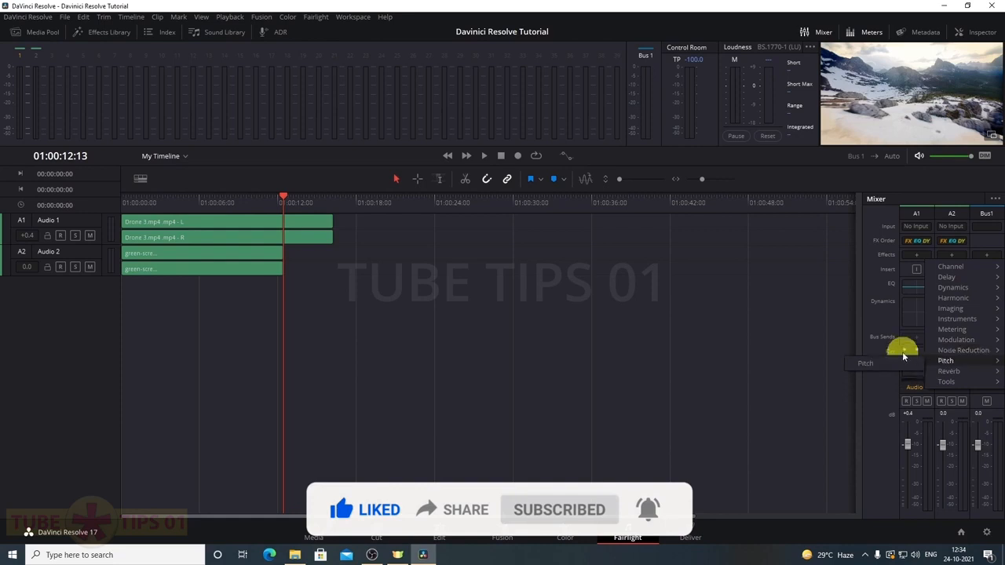
pyautogui.click(810, 315)
# Cut Audio 1's low EQ band, boost its highs, and lower its fader to -2.4 dB
pyautogui.doubleClick(917, 287)
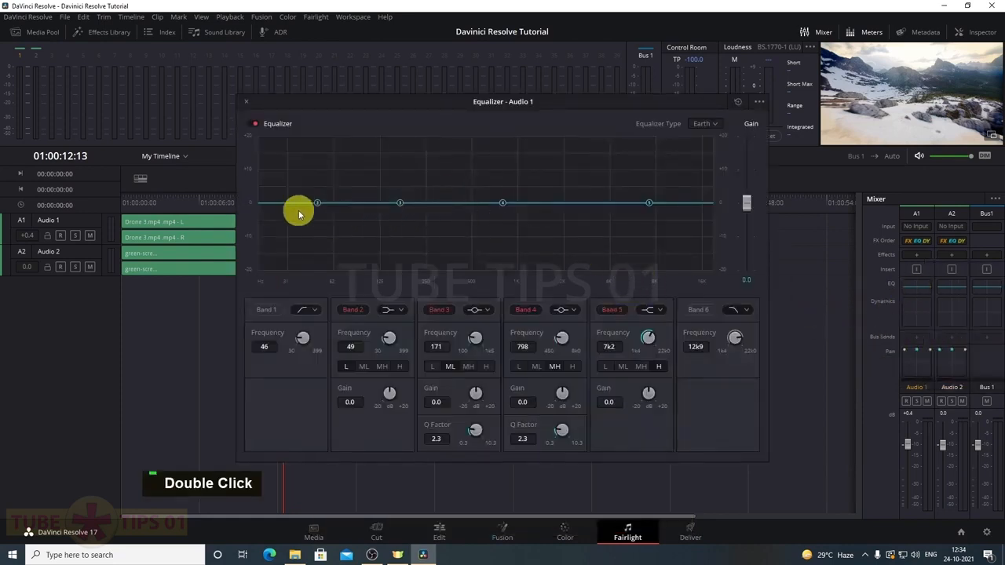
pyautogui.moveTo(319, 203); pyautogui.dragTo(310, 253)
pyautogui.moveTo(649, 202); pyautogui.dragTo(650, 196)
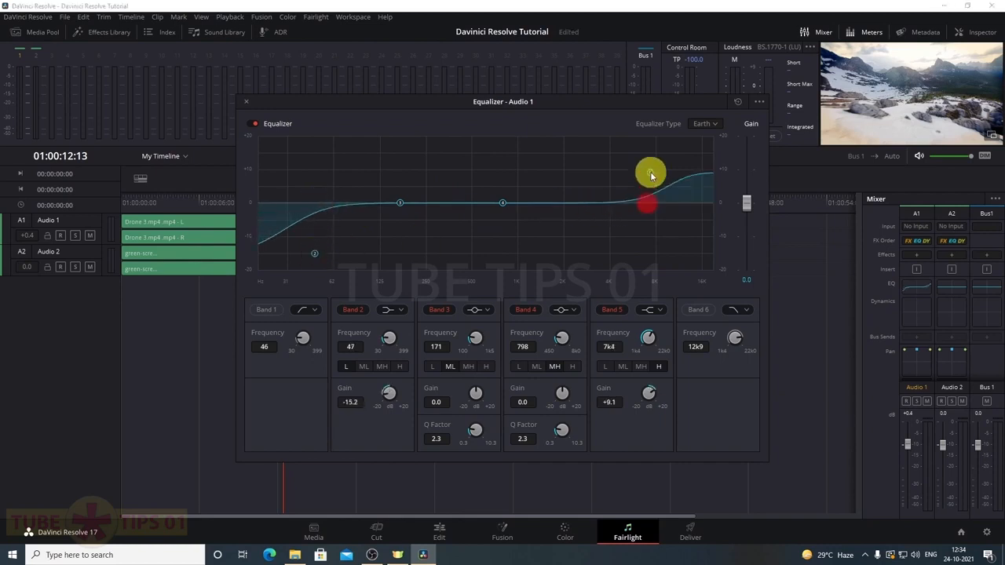
pyautogui.click(246, 101)
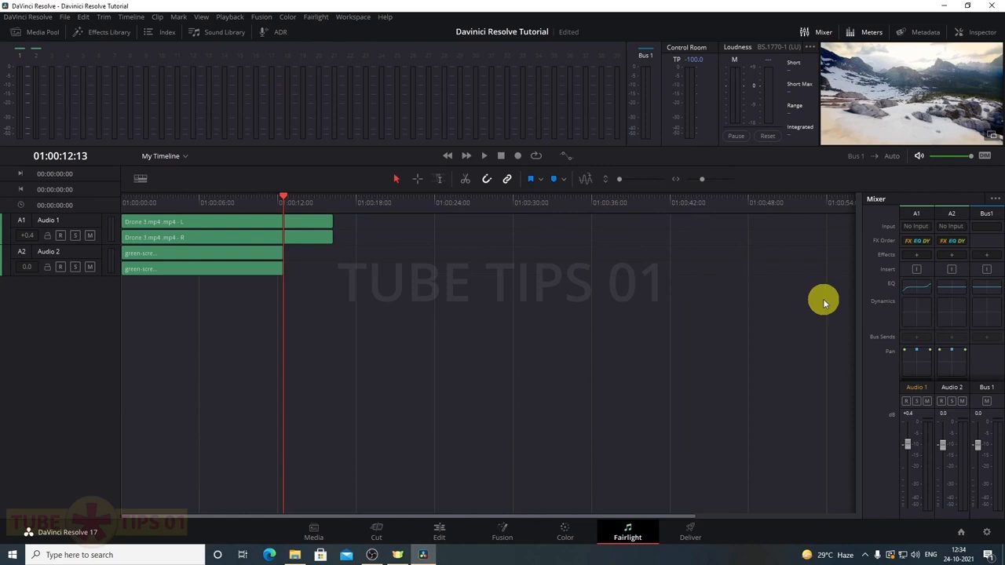
pyautogui.doubleClick(915, 312)
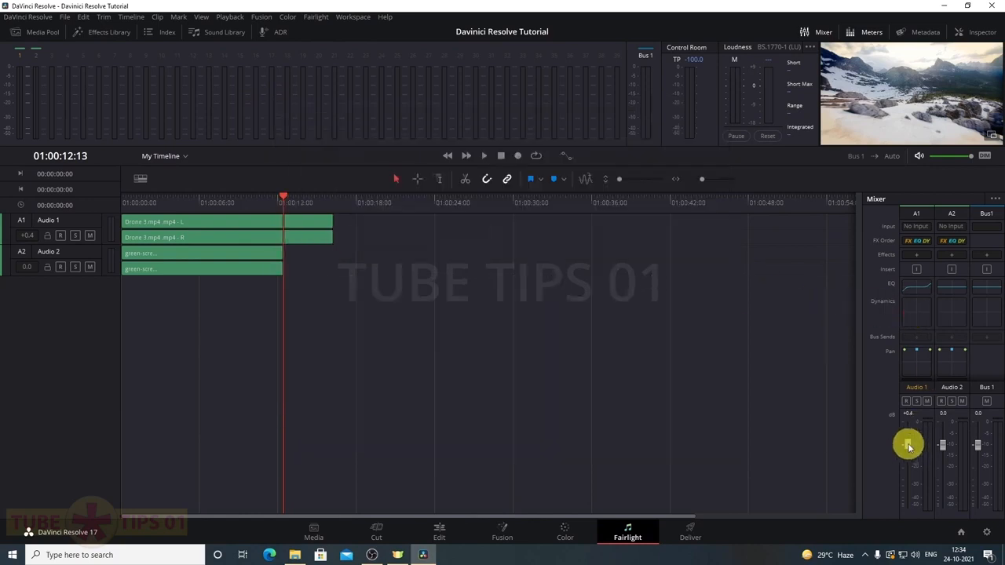
pyautogui.moveTo(909, 446); pyautogui.dragTo(913, 466)
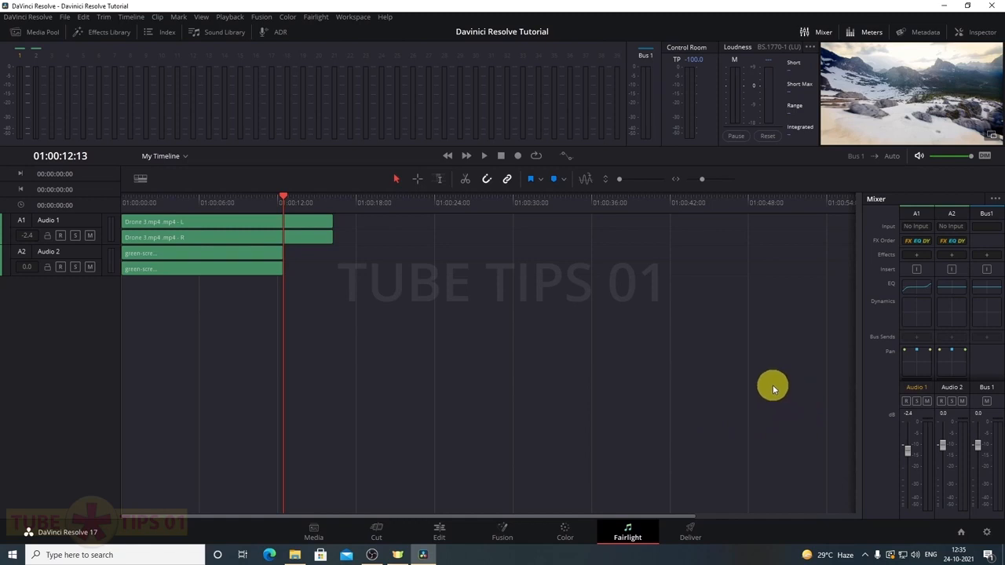
# On the Deliver page, try the YouTube 1080p preset, keeping resolution at 1920 x 1080 HD
pyautogui.click(691, 535)
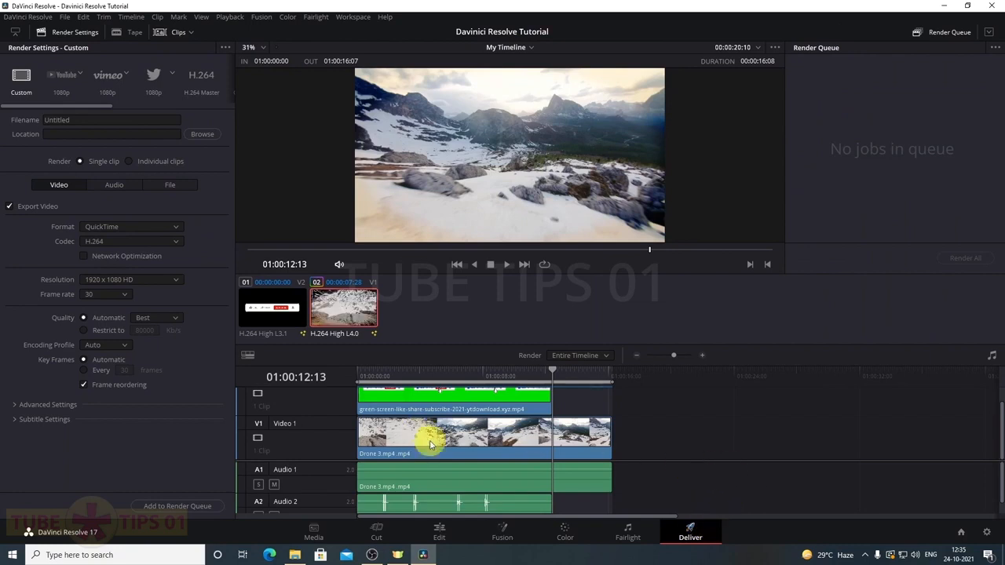
pyautogui.click(73, 120)
pyautogui.moveTo(73, 120); pyautogui.dragTo(0, 137)
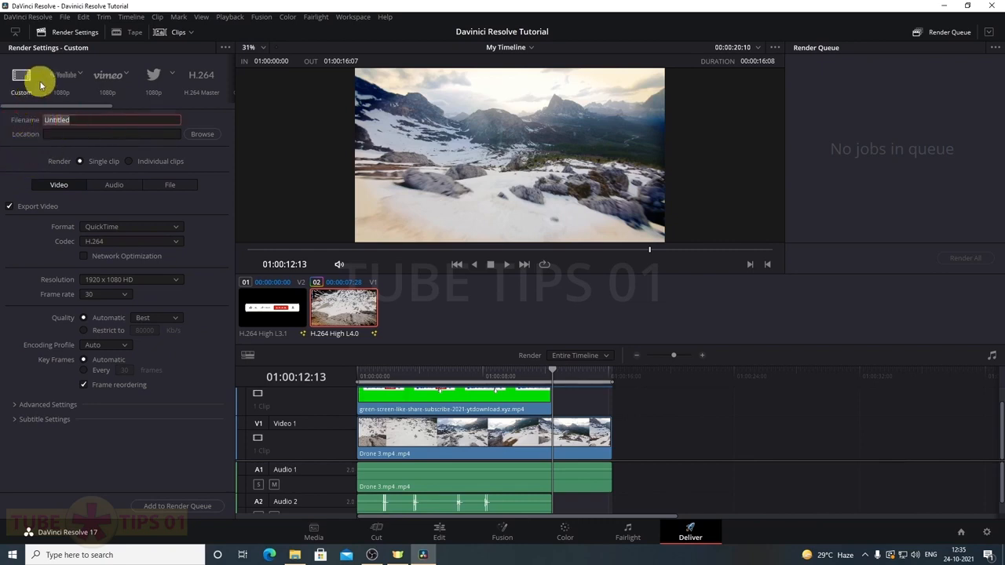
pyautogui.moveTo(90, 105)
pyautogui.mouseDown()
pyautogui.moveTo(212, 113)
pyautogui.moveTo(89, 112)
pyautogui.mouseUp()
pyautogui.click(63, 74)
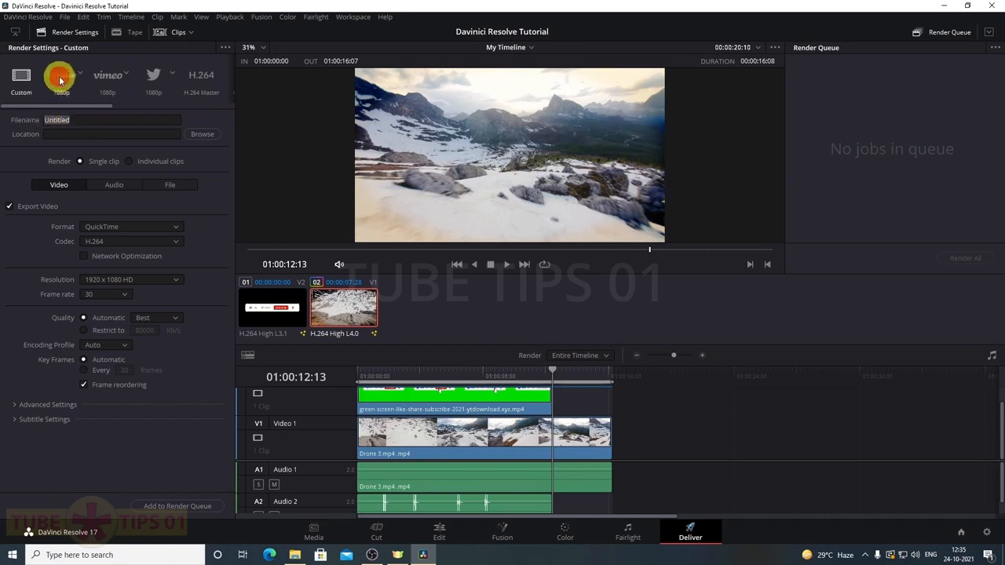
pyautogui.click(79, 119)
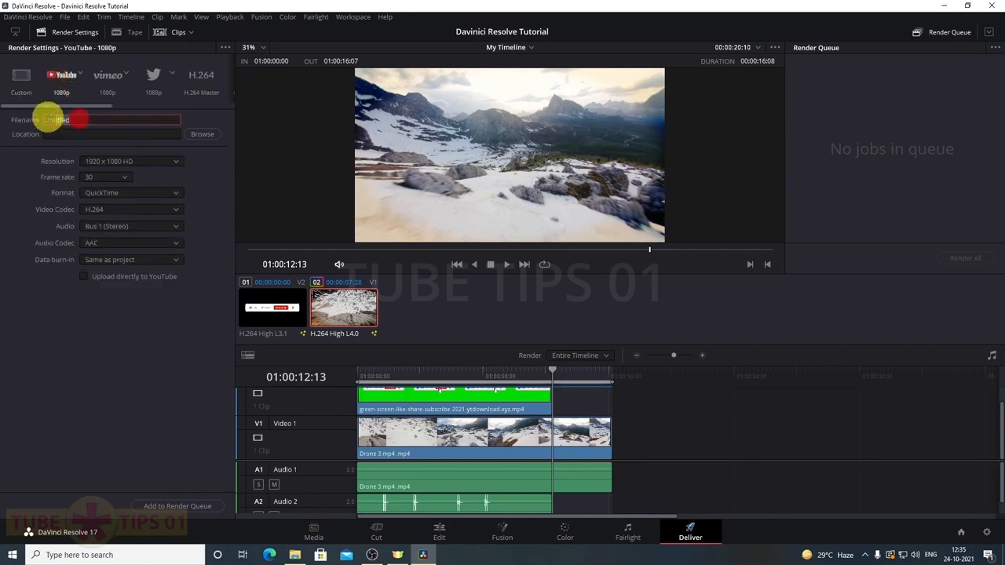
pyautogui.click(161, 160)
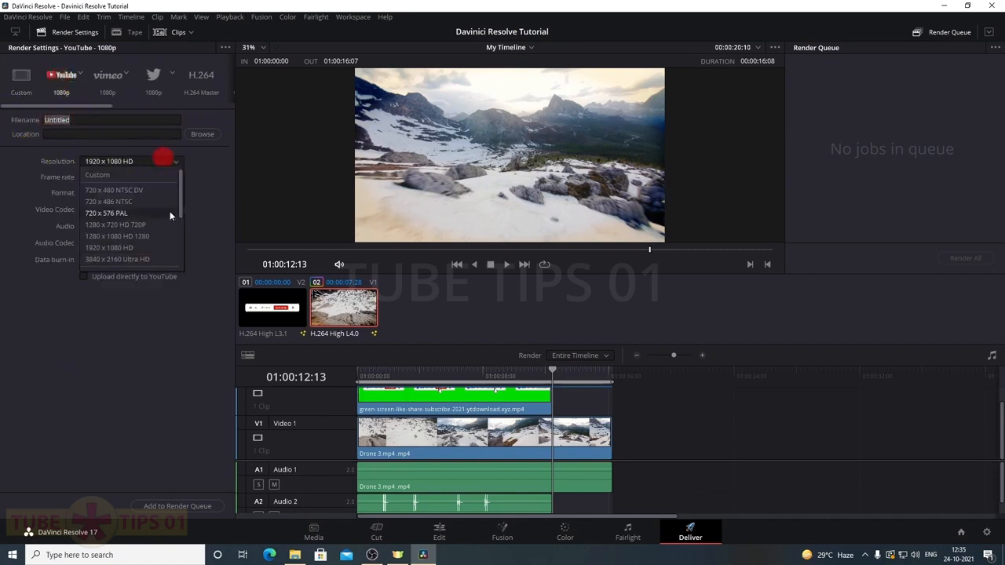
pyautogui.click(203, 224)
pyautogui.click(173, 162)
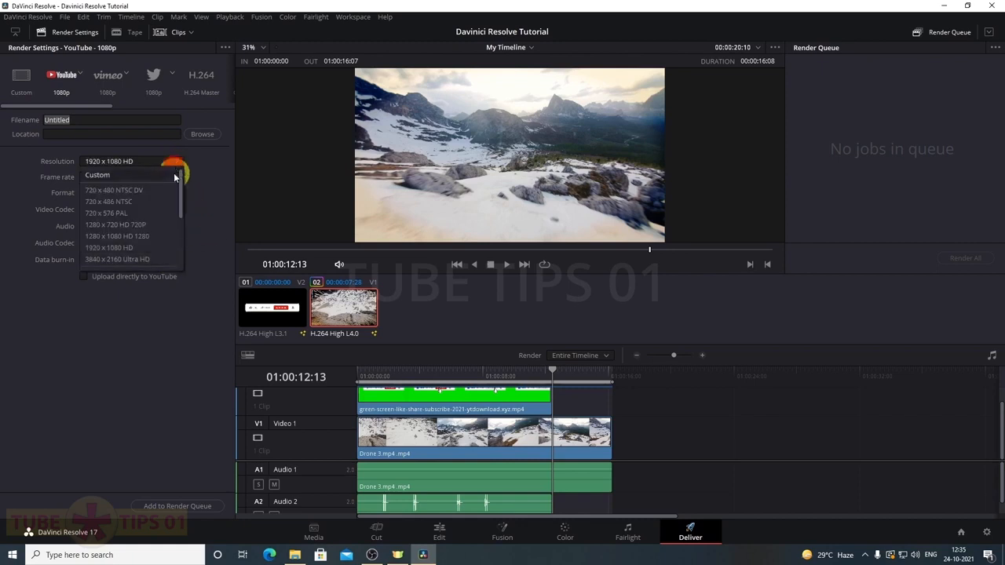
pyautogui.click(208, 203)
pyautogui.doubleClick(203, 185)
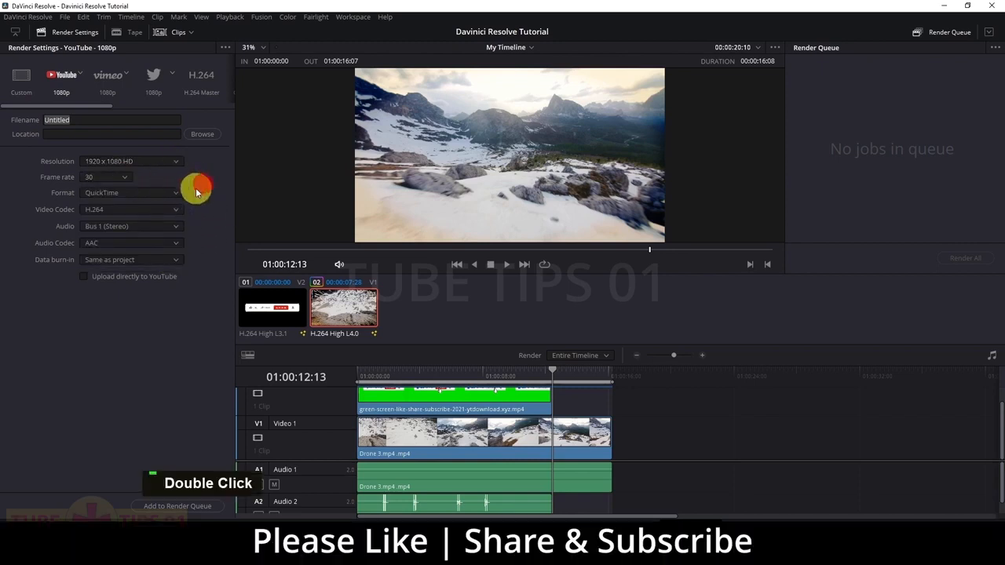
# Switch back to the Custom preset and name the output file 'dsd'
pyautogui.click(21, 76)
pyautogui.click(91, 128)
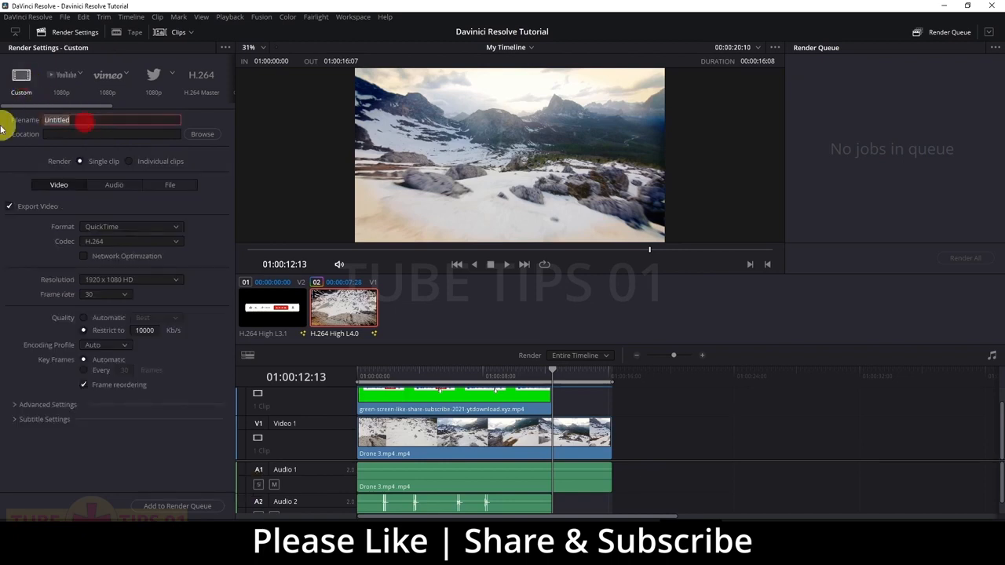
pyautogui.write('dsd')
pyautogui.click(202, 134)
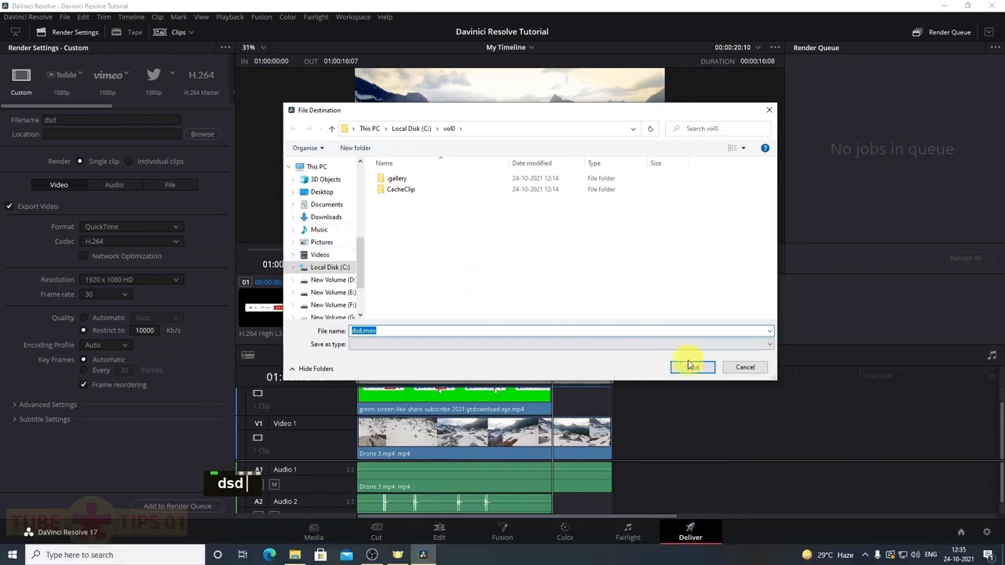
pyautogui.click(732, 369)
# Review the audio and video format settings, keeping H.264 as the video codec
pyautogui.click(113, 193)
pyautogui.click(184, 228)
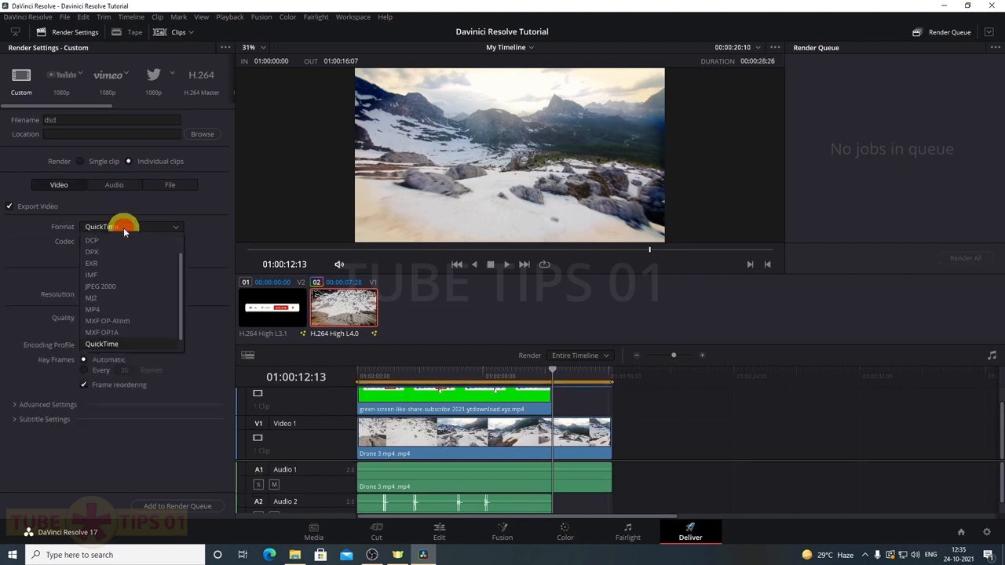
pyautogui.scroll(-2, 118, 330)
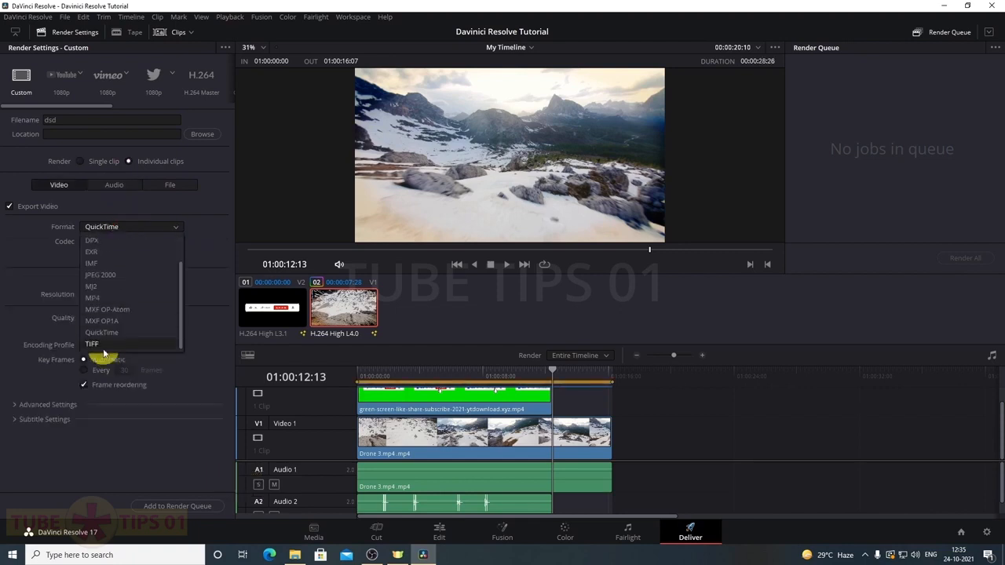
pyautogui.click(9, 296)
pyautogui.click(124, 240)
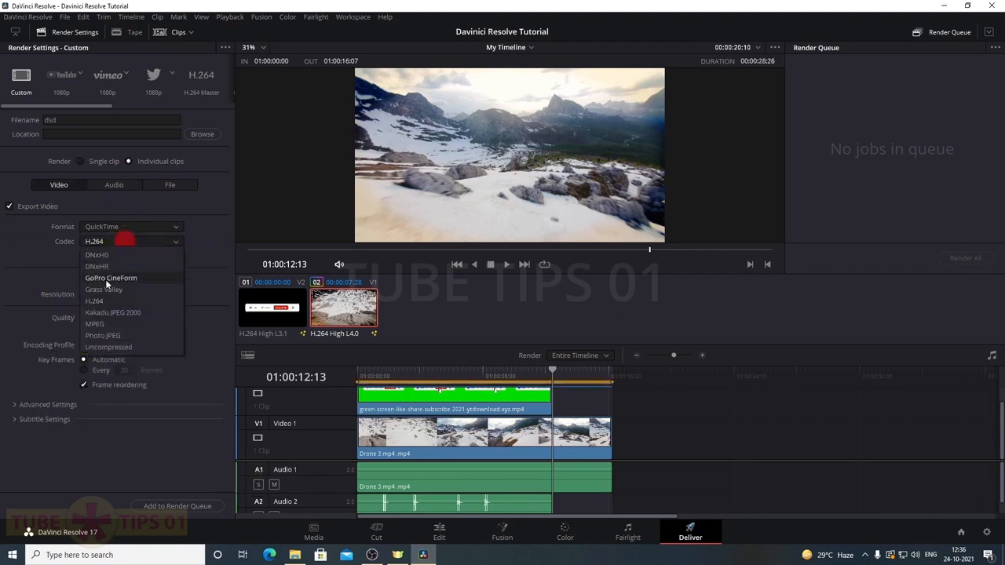
pyautogui.click(33, 280)
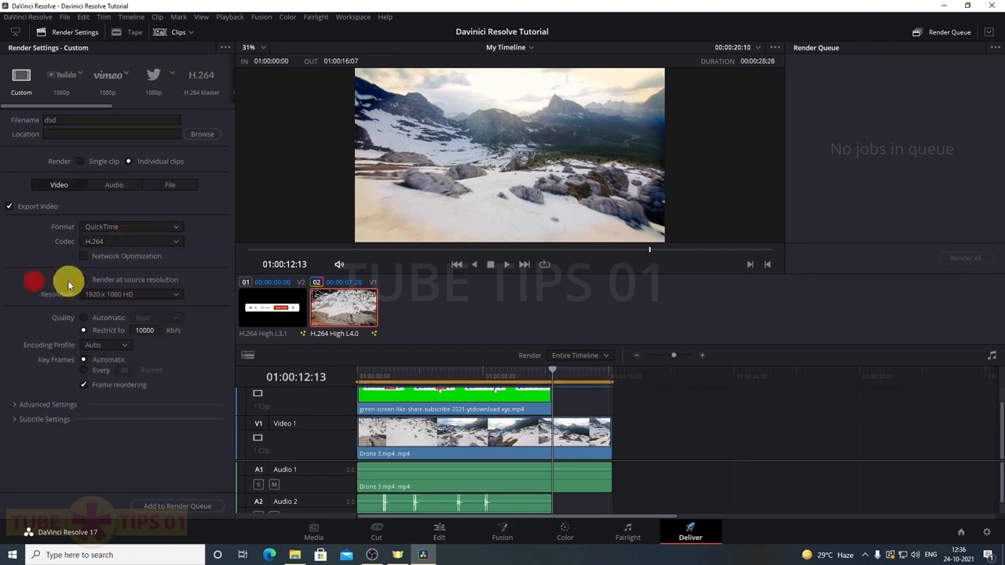
pyautogui.click(179, 294)
pyautogui.click(206, 289)
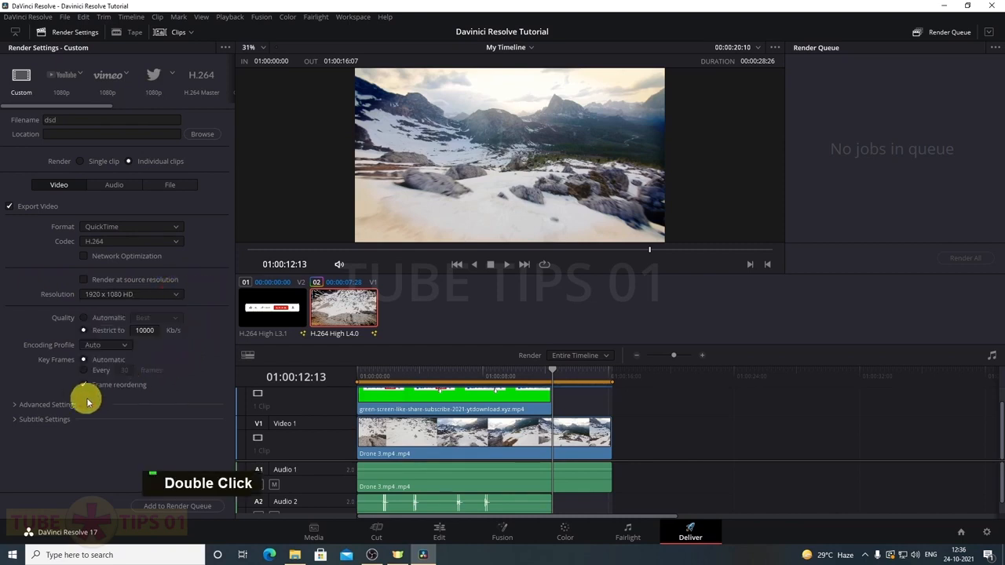
# Set Data Levels to Full in Advanced Settings and add the job to the render queue
pyautogui.click(11, 405)
pyautogui.scroll(-2, 6, 369)
pyautogui.scroll(-1, 6, 373)
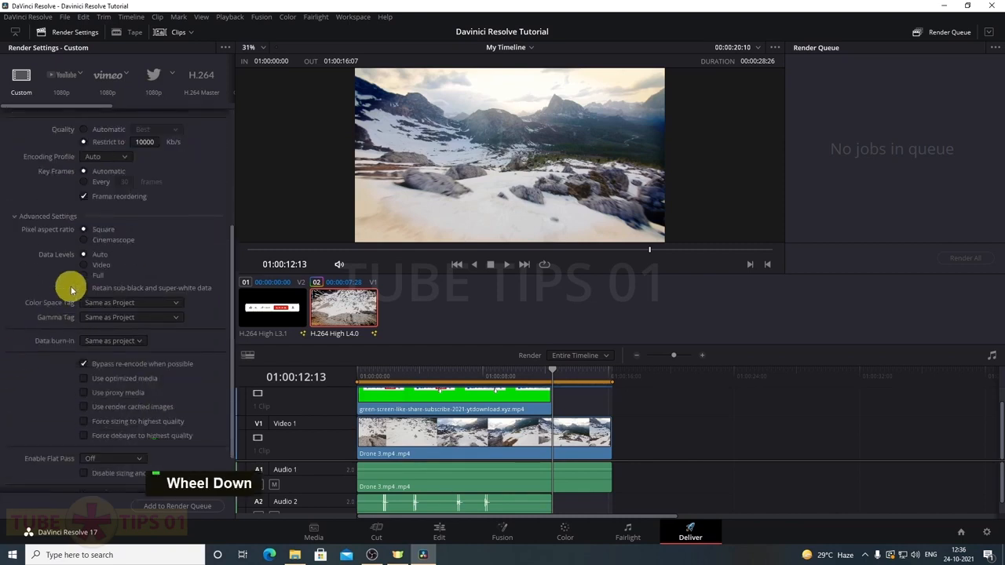
pyautogui.click(83, 276)
pyautogui.scroll(-1, 18, 314)
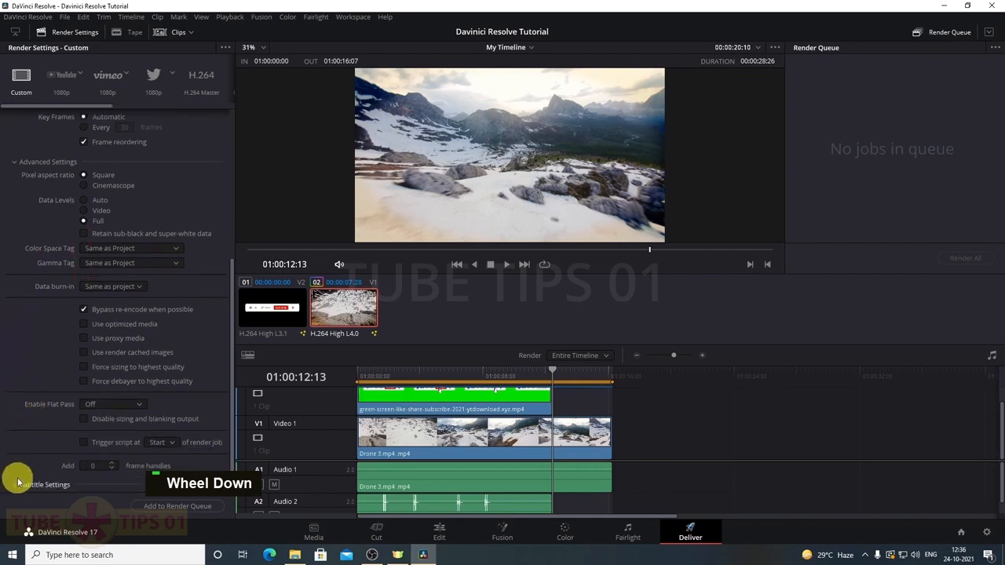
pyautogui.click(171, 507)
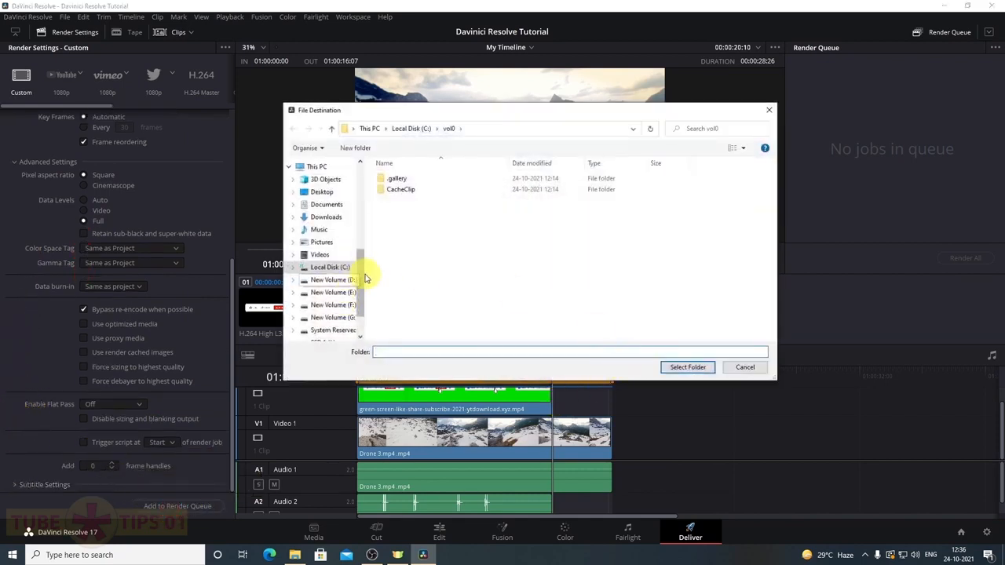
# Choose E:\Editt as the render destination and start Render All
pyautogui.scroll(1, 343, 268)
pyautogui.moveTo(359, 273); pyautogui.dragTo(362, 197)
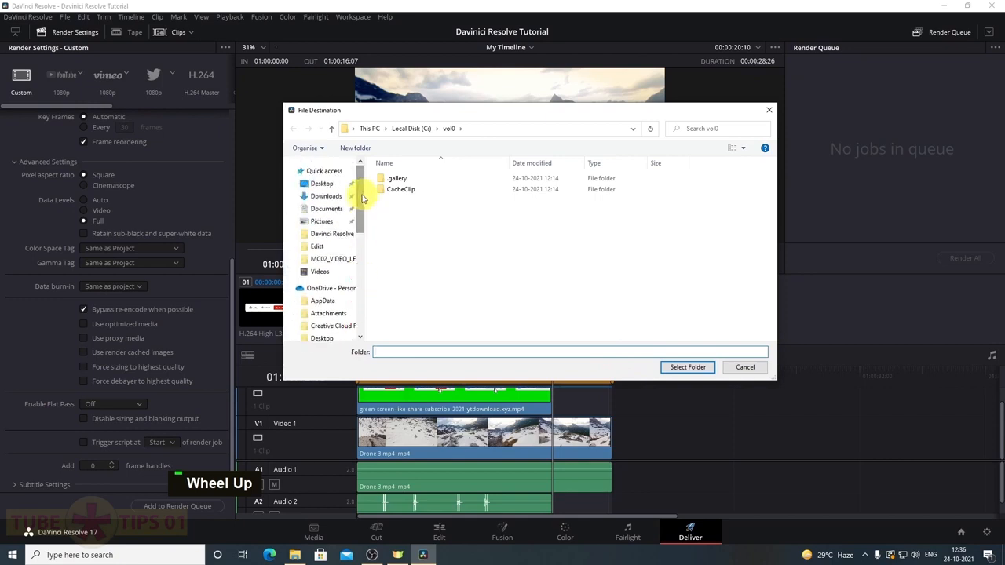
pyautogui.click(332, 248)
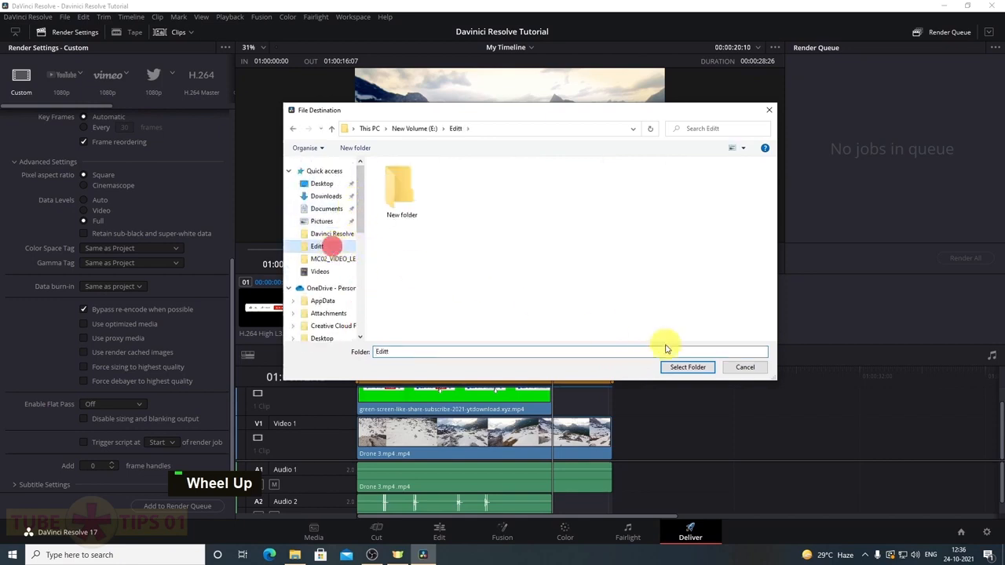
pyautogui.click(681, 366)
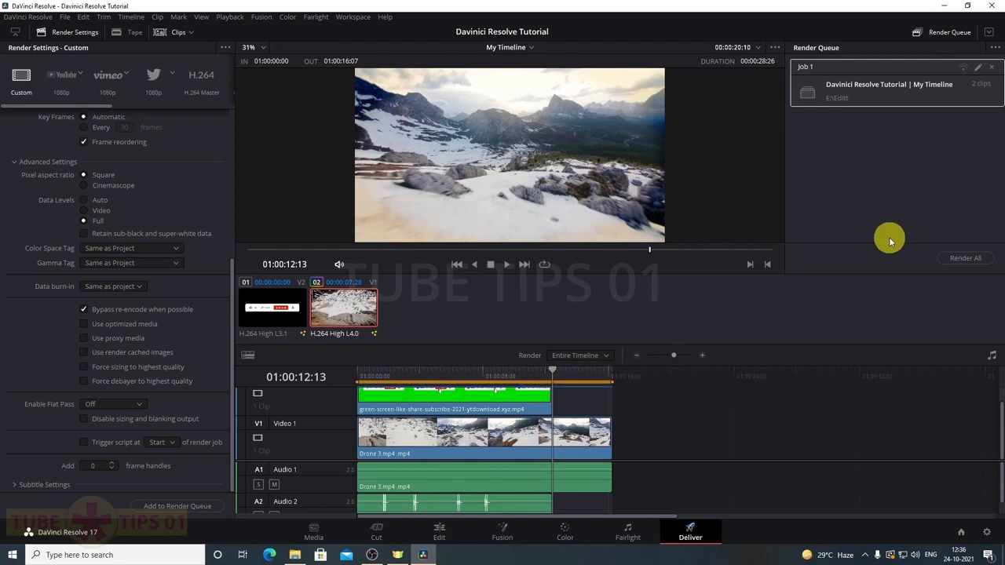
pyautogui.click(968, 260)
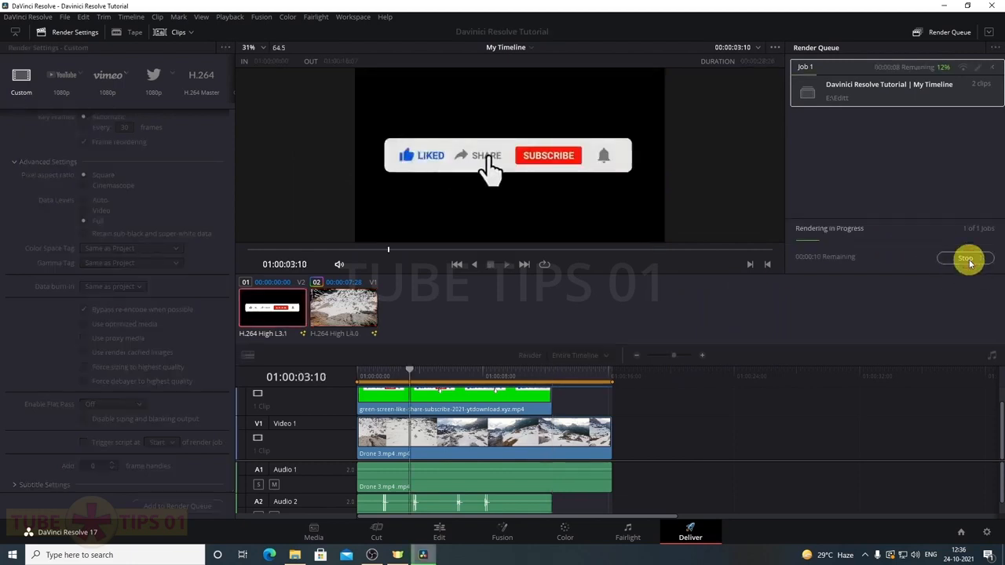